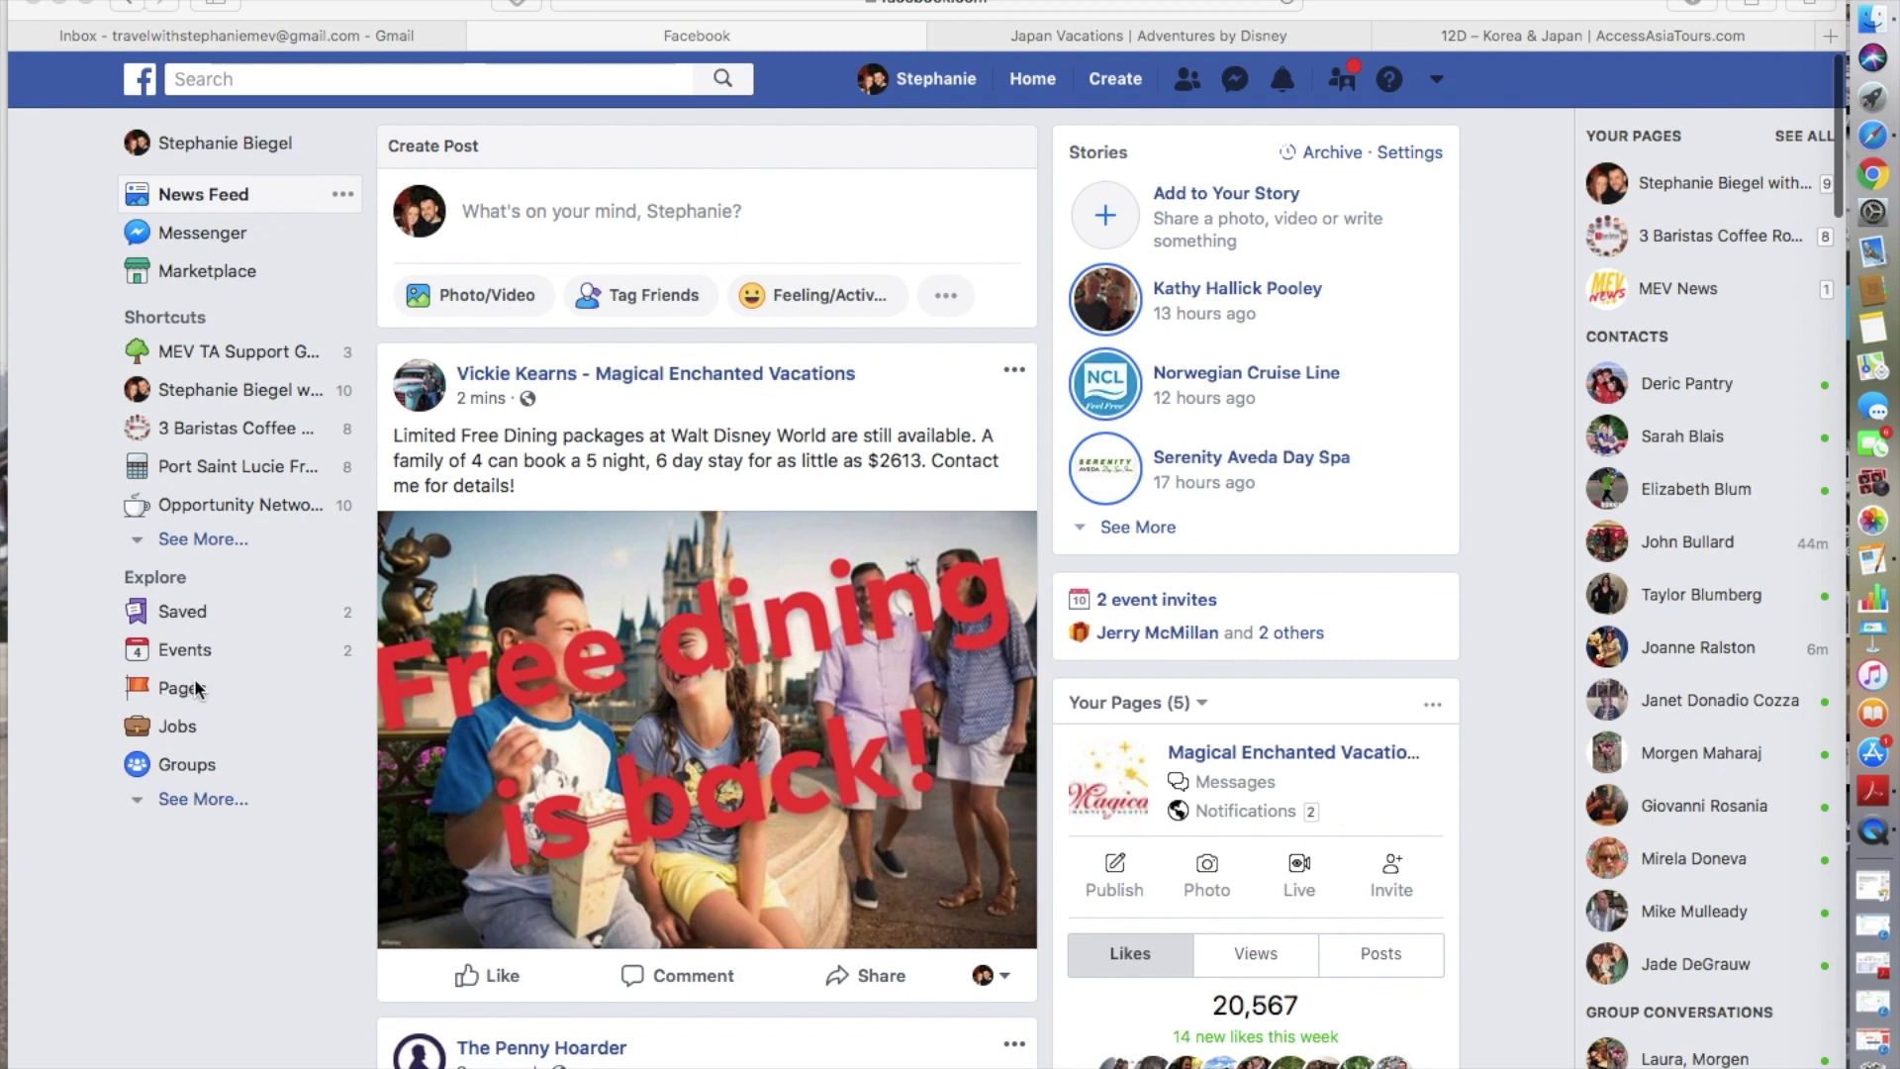
- Go to Pages in the left sidebar and start creating a new page
{"action": "left_click", "coordinate": [182, 688]}
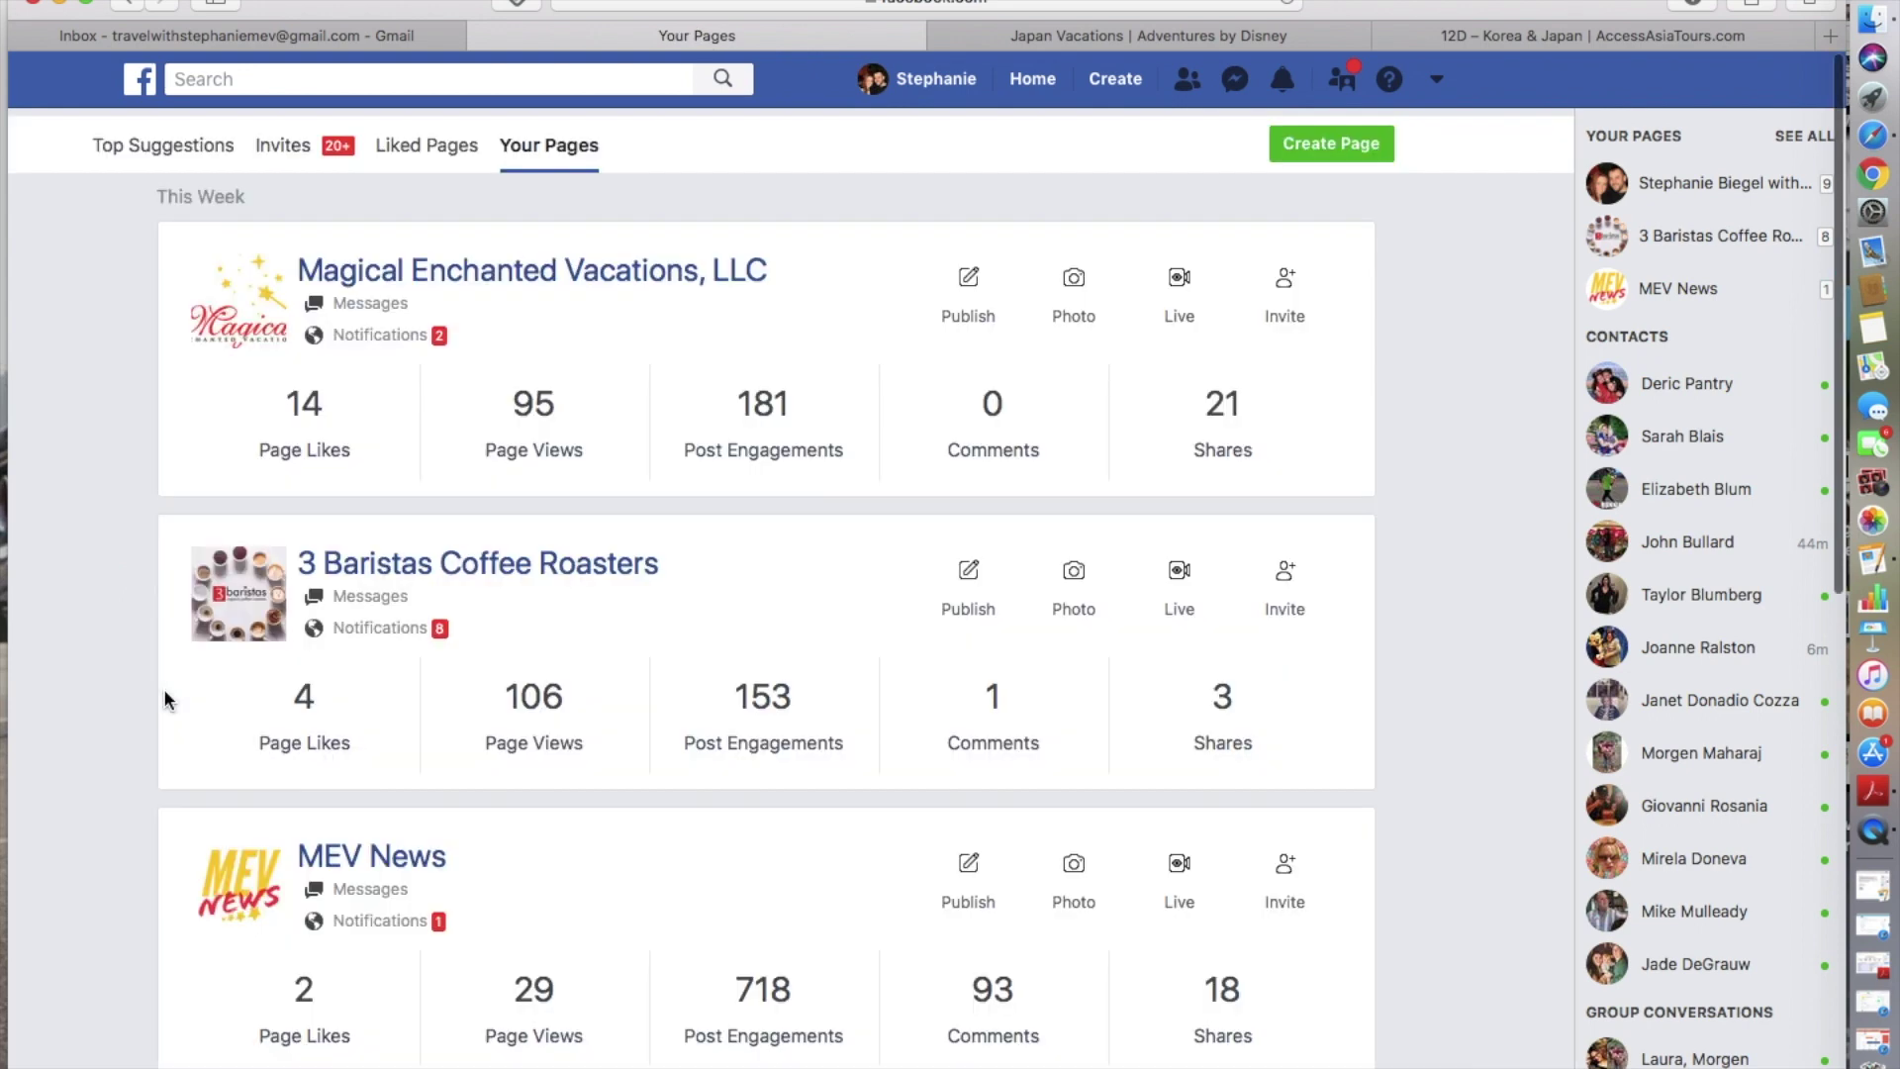
{"action": "scroll", "coordinate": [165, 698], "scroll_direction": "down", "scroll_amount": 3}
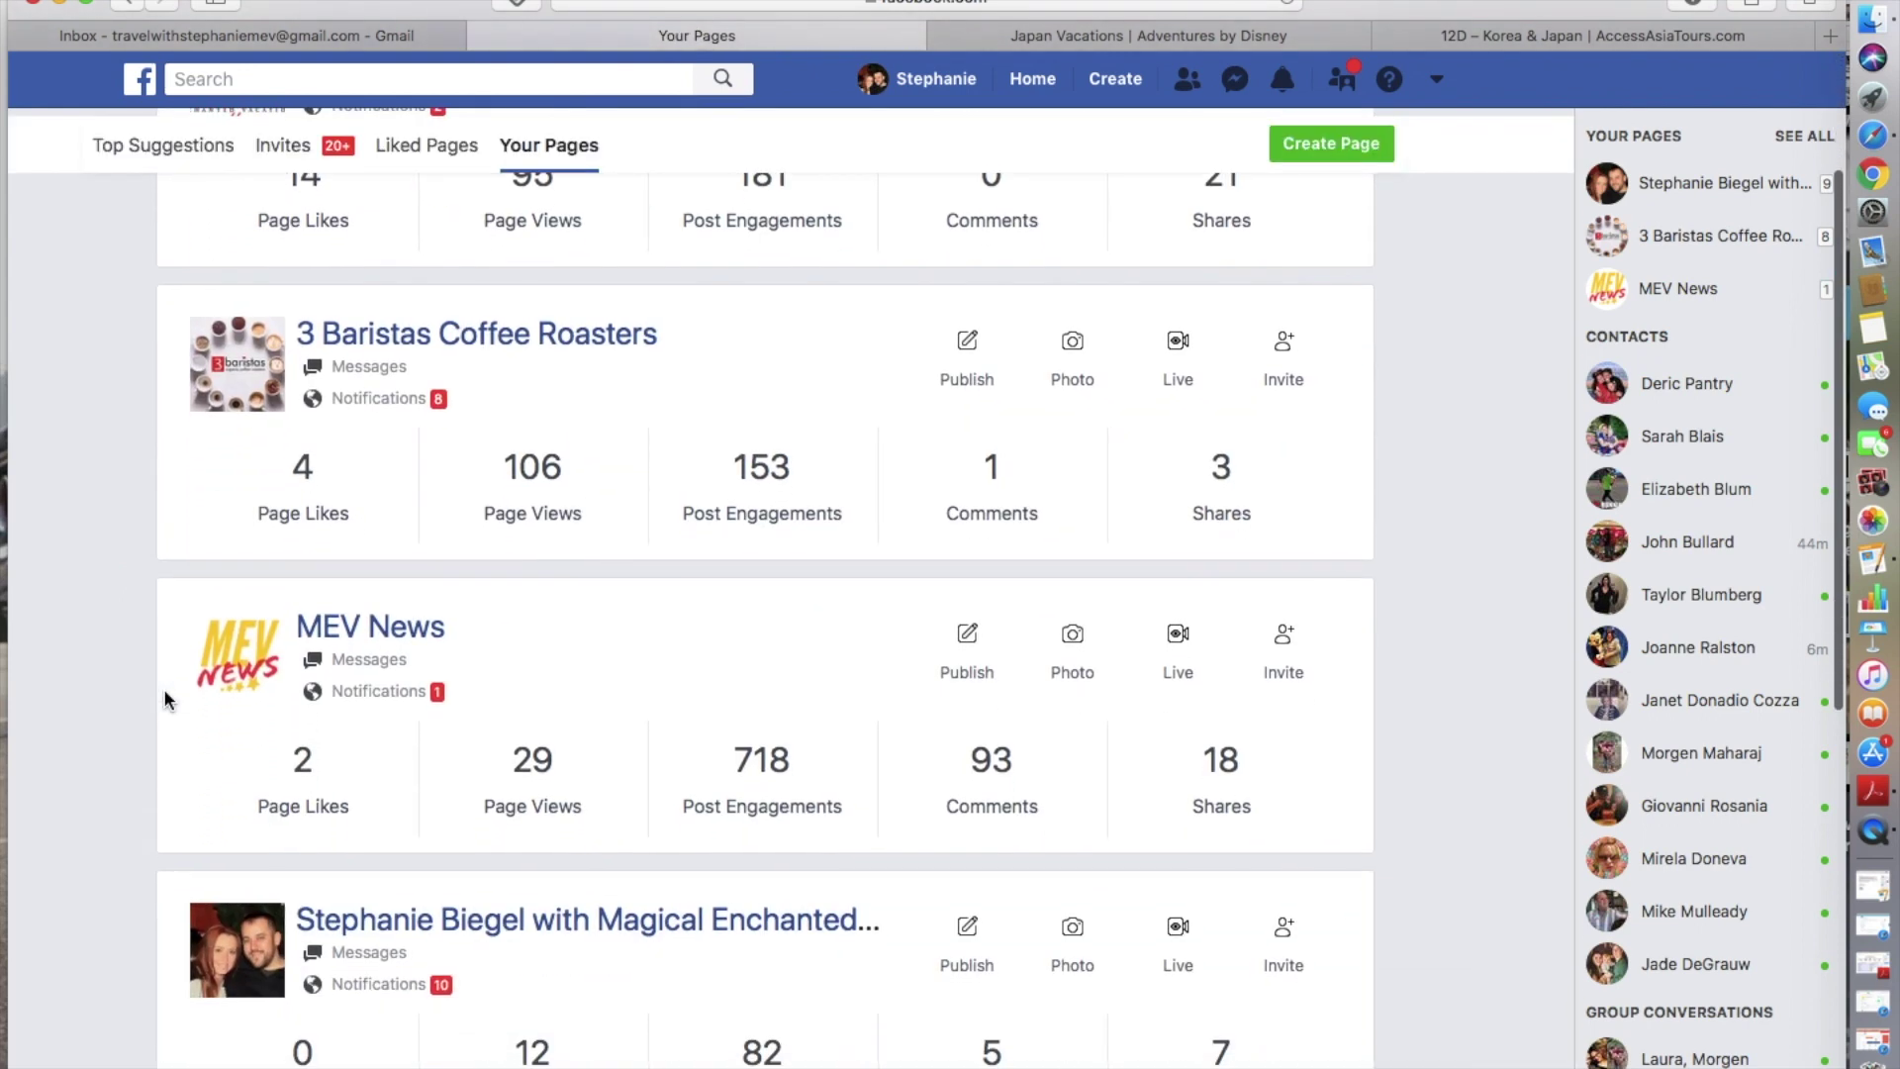
{"action": "scroll", "coordinate": [165, 698], "scroll_direction": "up", "scroll_amount": 3}
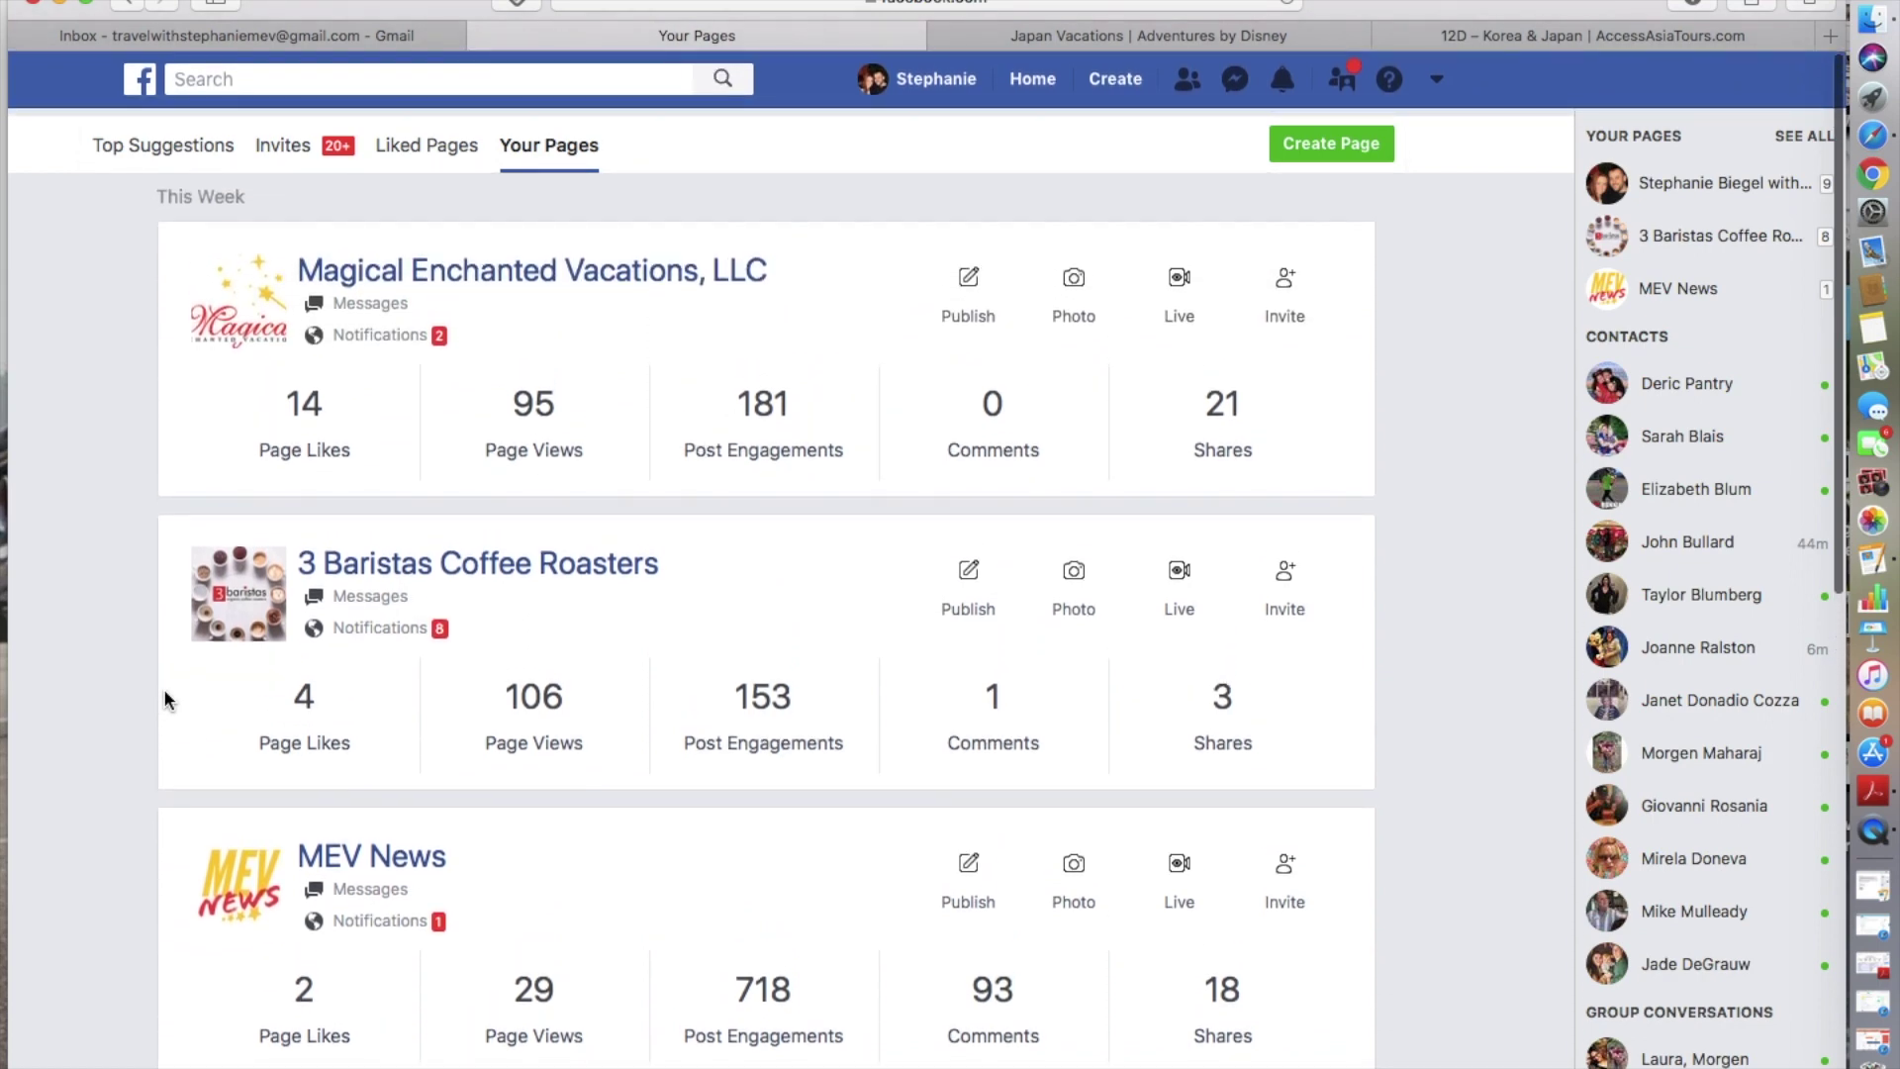
{"action": "left_click", "coordinate": [1359, 147]}
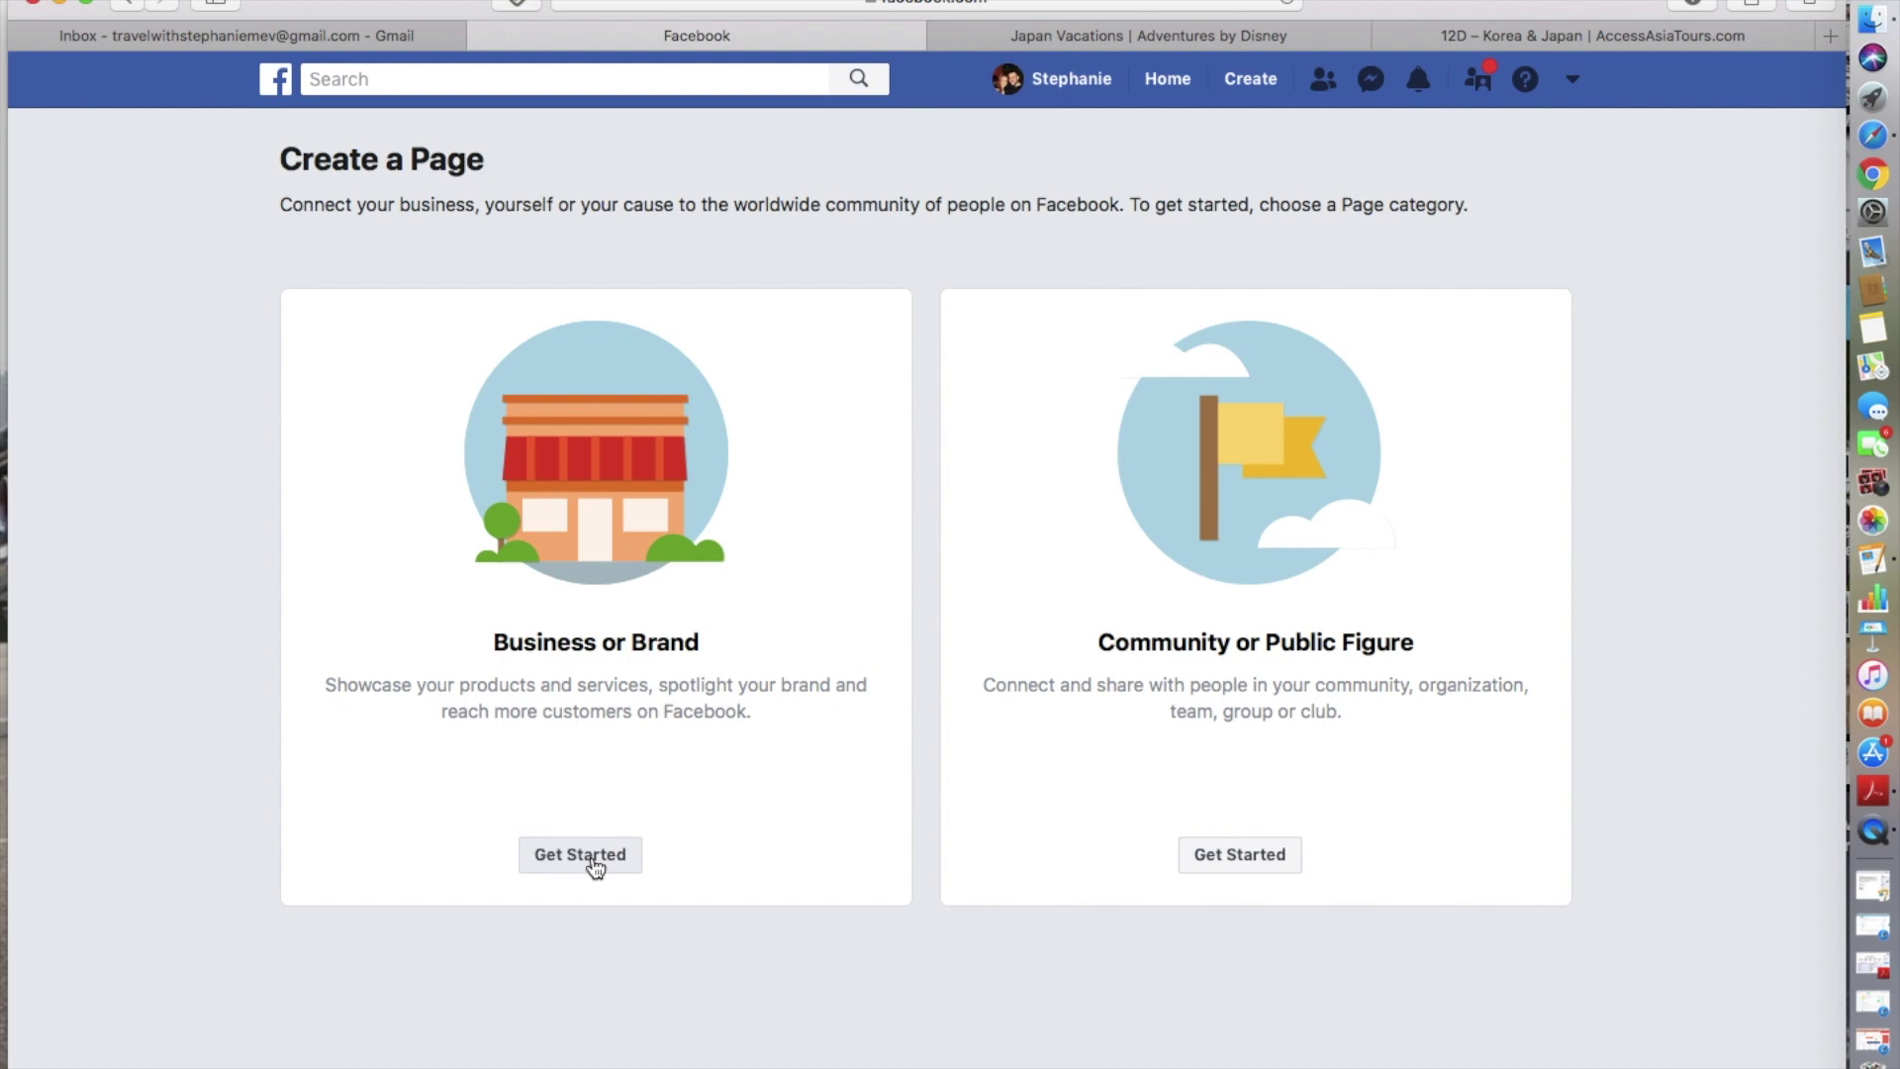
- Choose Business or Brand and name the page 'Magical Enchanted Vacations with Stefany'
{"action": "left_click", "coordinate": [595, 867]}
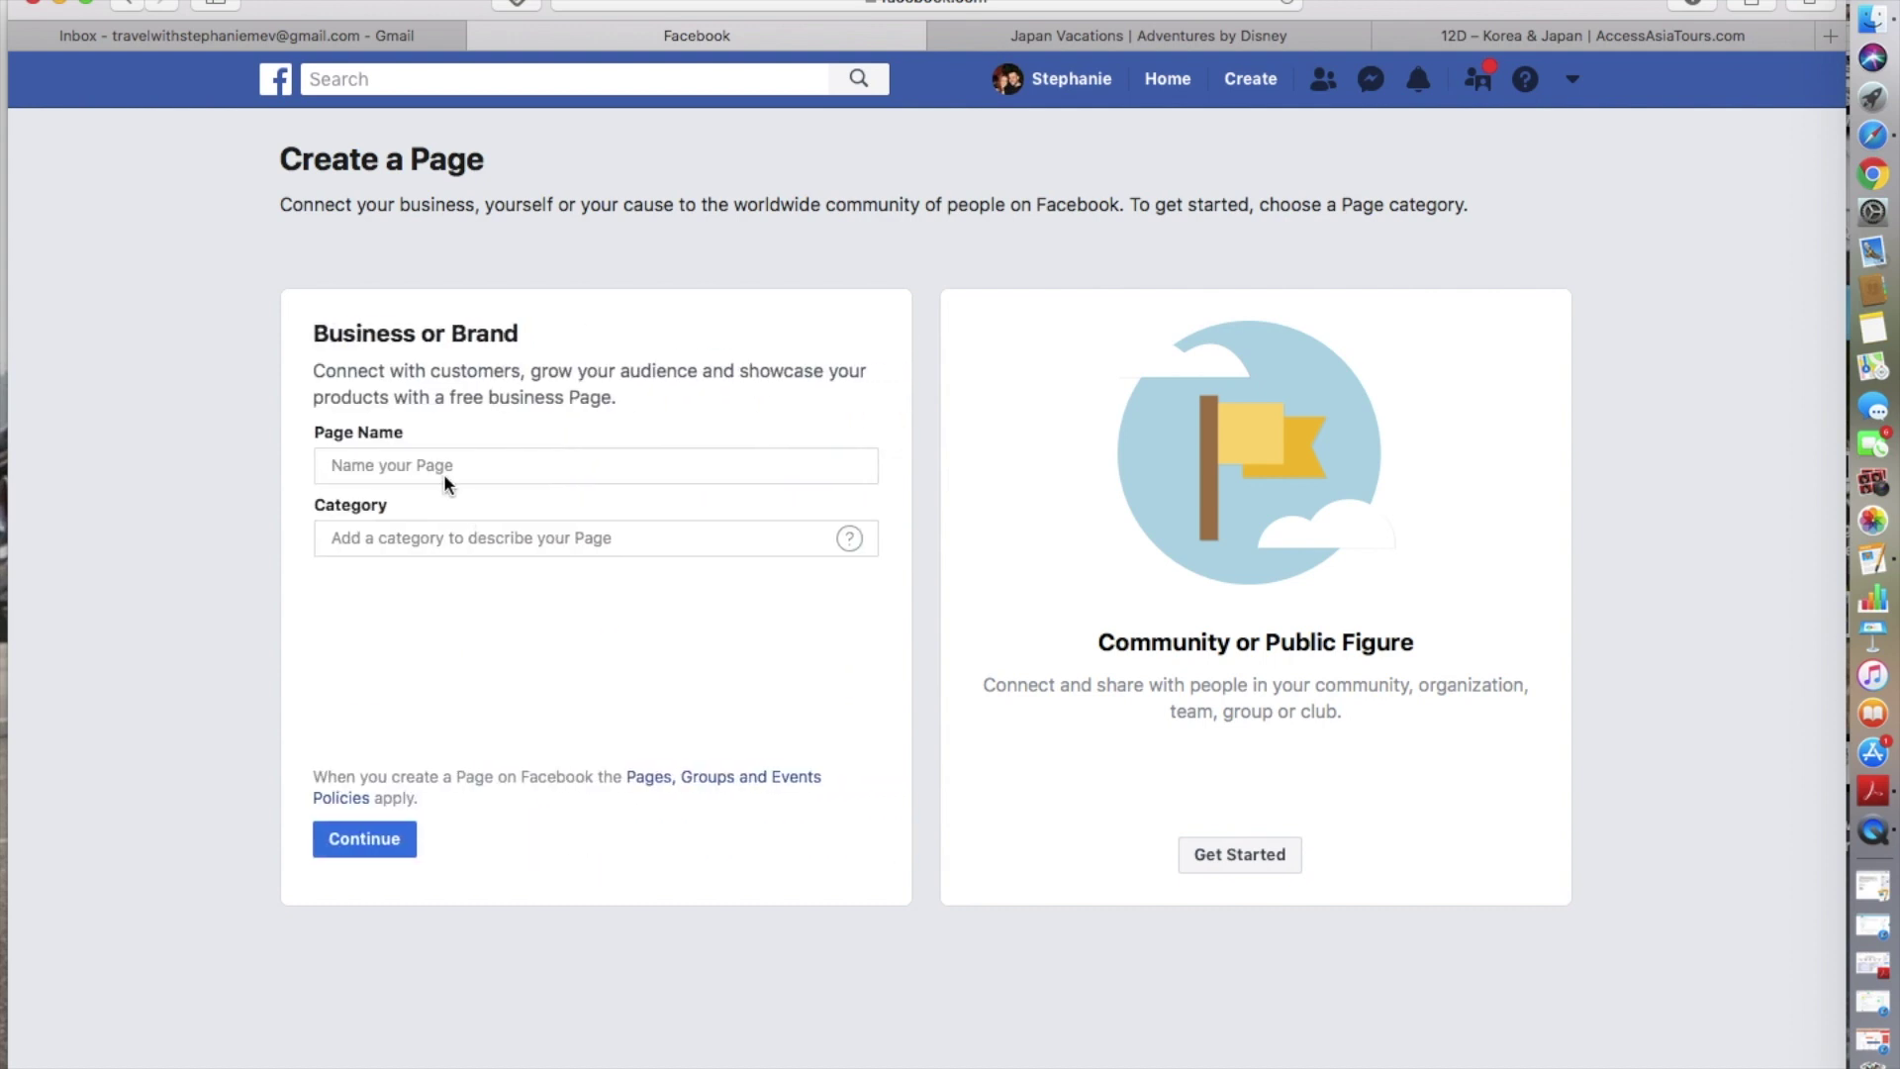
{"action": "left_click", "coordinate": [429, 465]}
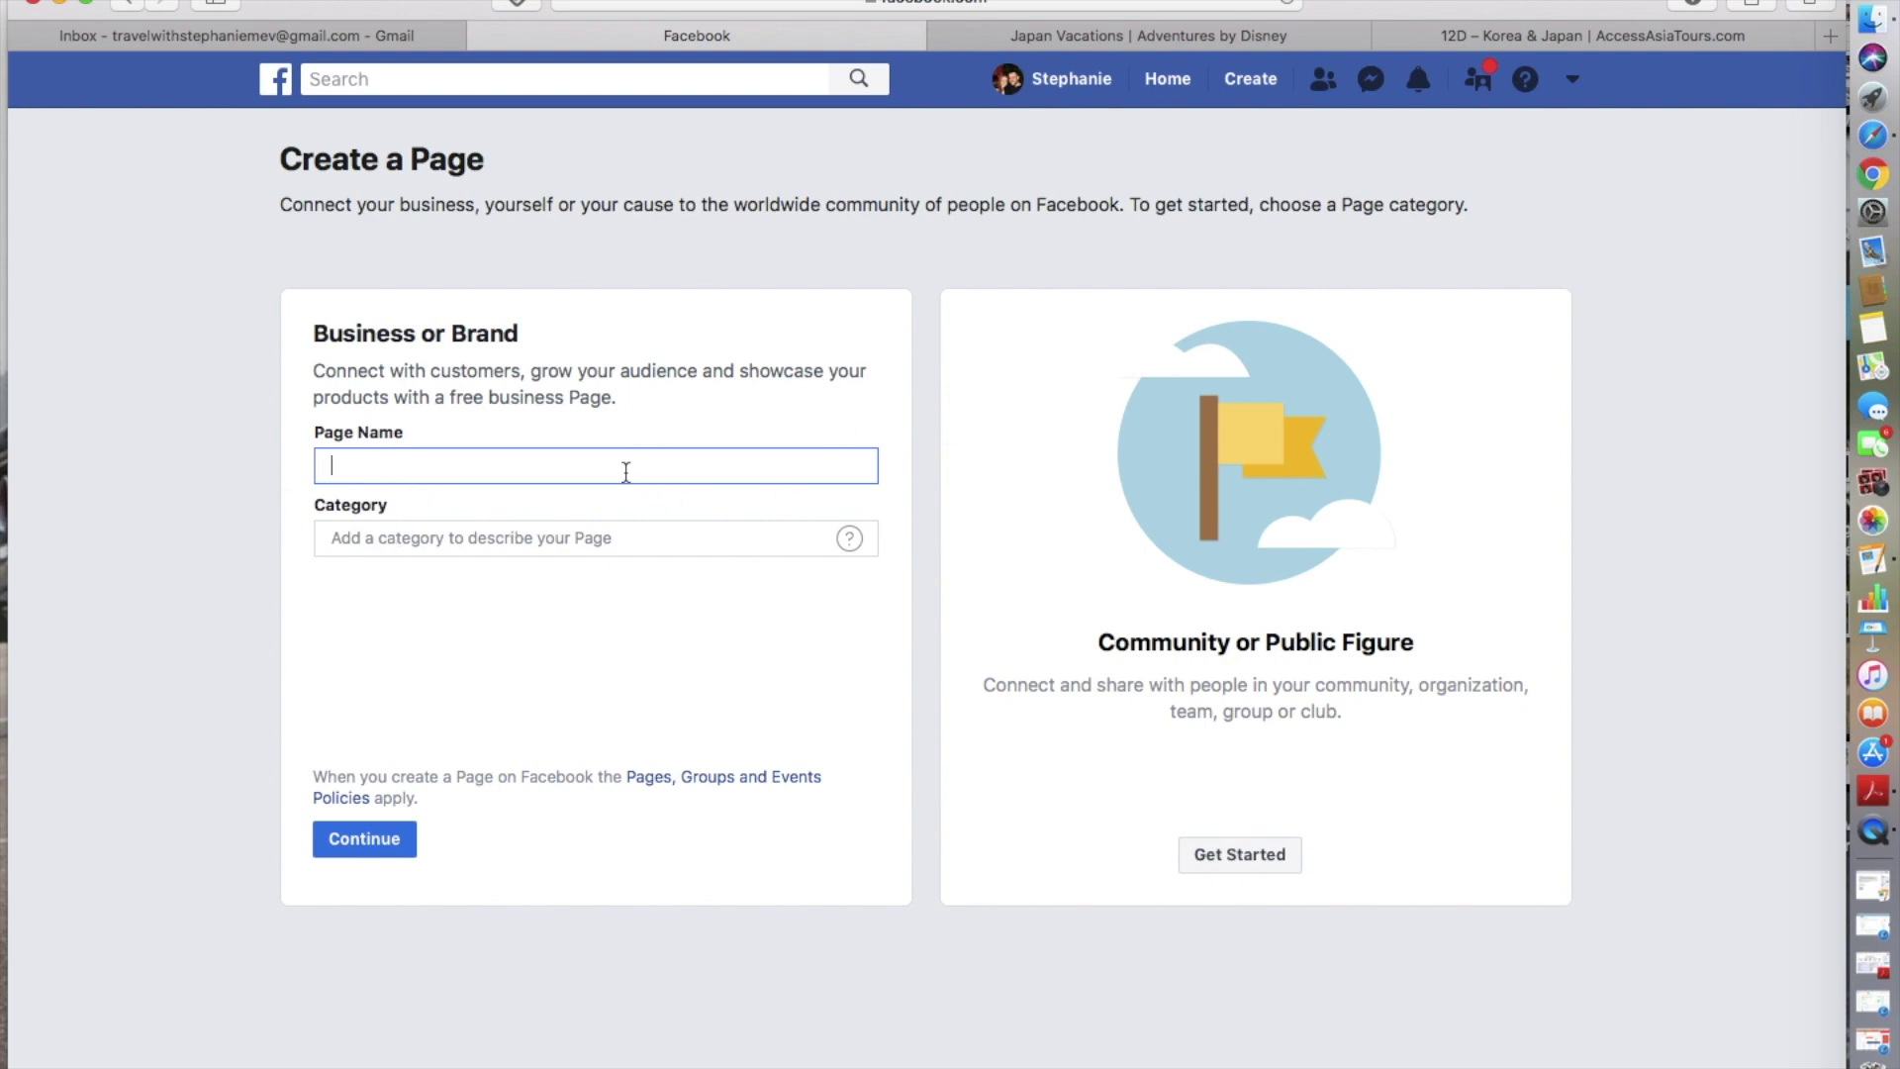
{"action": "type", "text": "Magical enh"}
{"action": "key", "text": "BackSpace"}
{"action": "type", "text": "chanted Vacations with "}
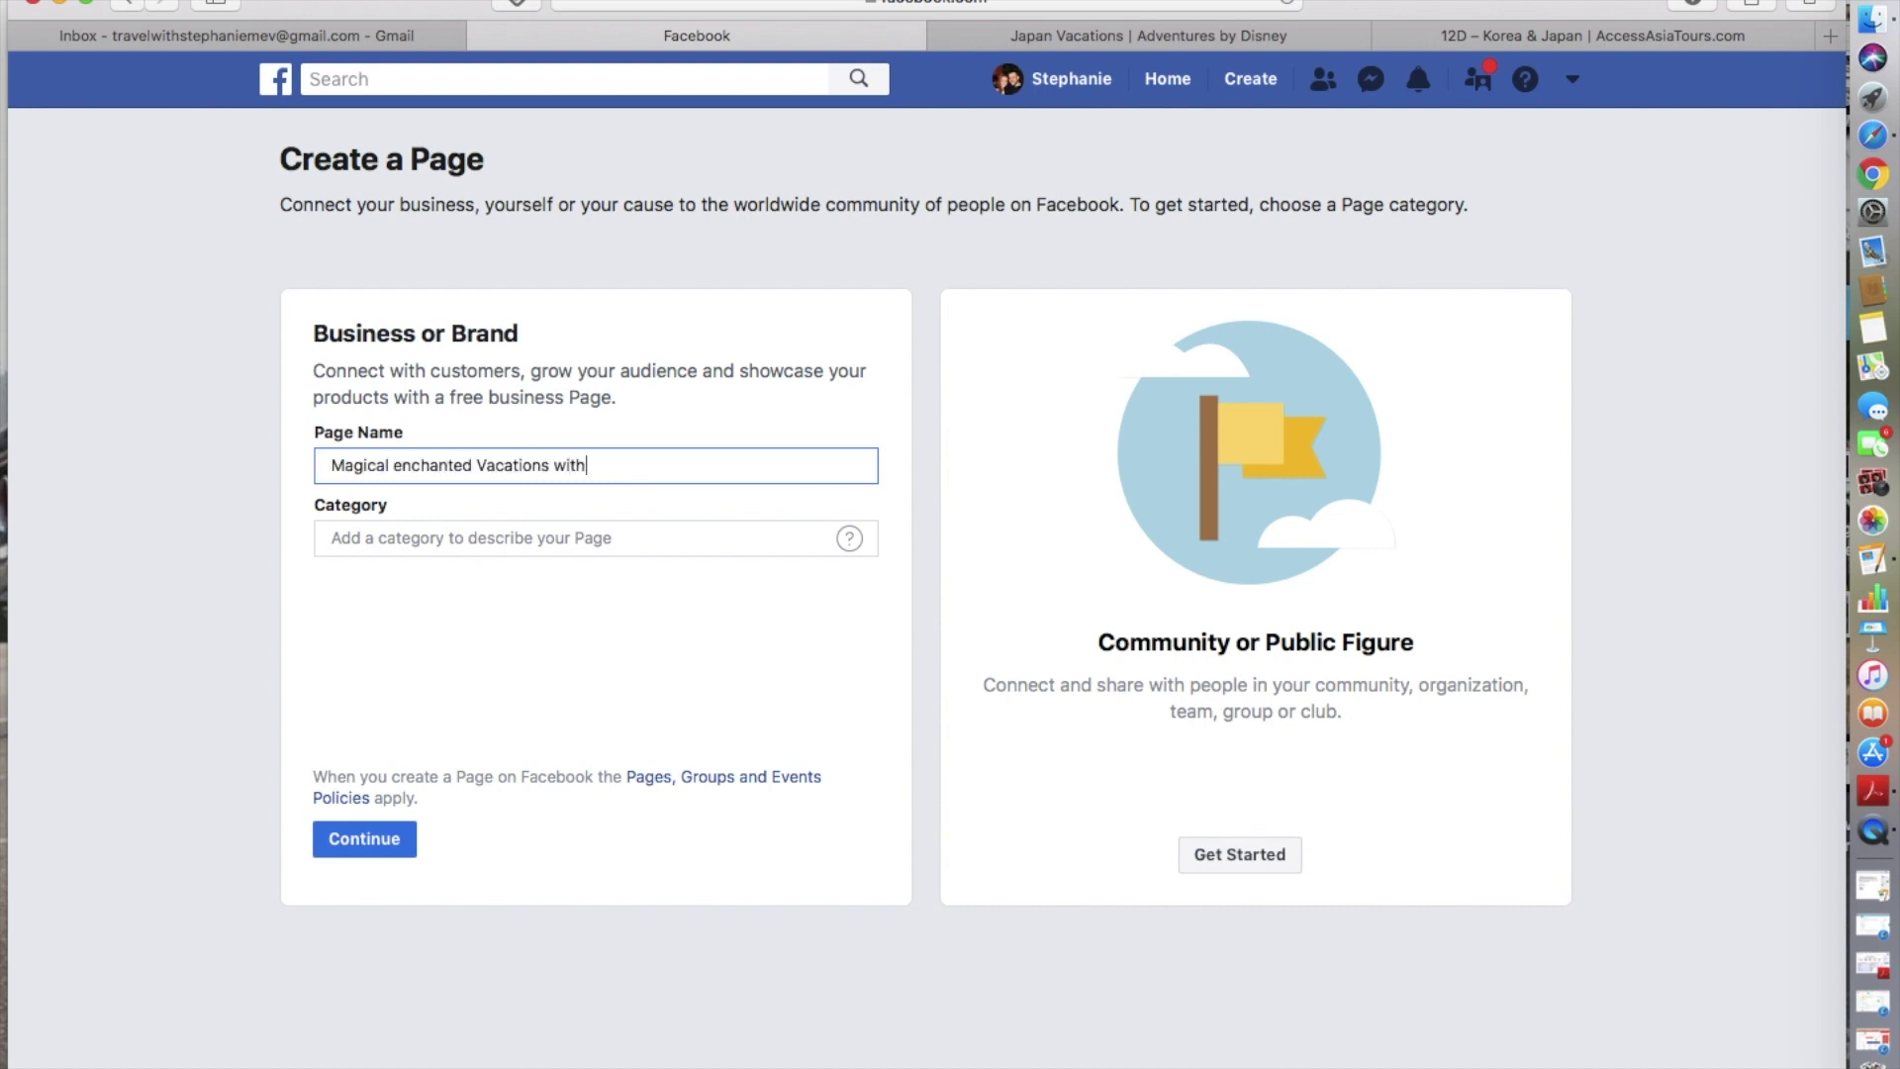
{"action": "type", "text": "Stefant"}
{"action": "key", "text": "BackSpace"}
{"action": "type", "text": "y"}
{"action": "left_click", "coordinate": [403, 467]}
{"action": "key", "text": "BackSpace"}
{"action": "type", "text": "E"}
- Set the page category to Travel Agency
{"action": "left_click", "coordinate": [422, 534]}
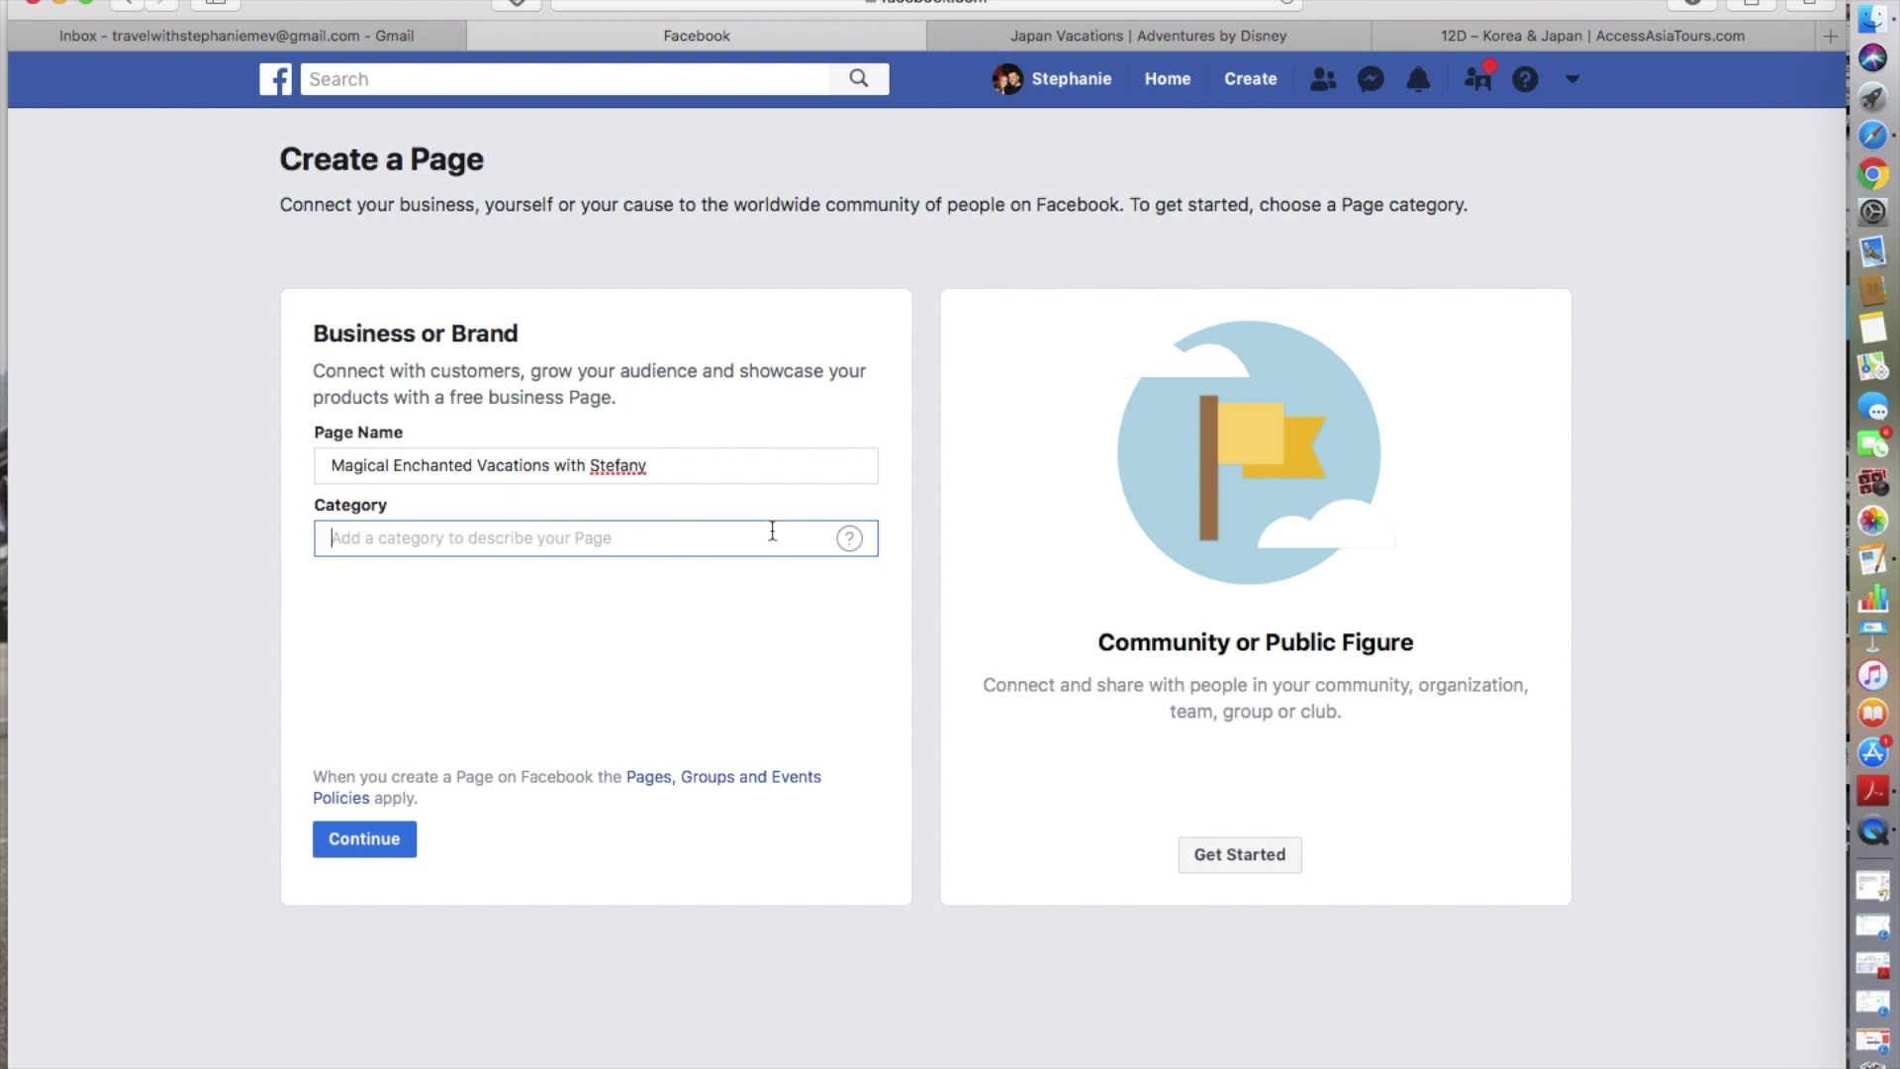
{"action": "left_click", "coordinate": [772, 532]}
{"action": "type", "text": "Travel"}
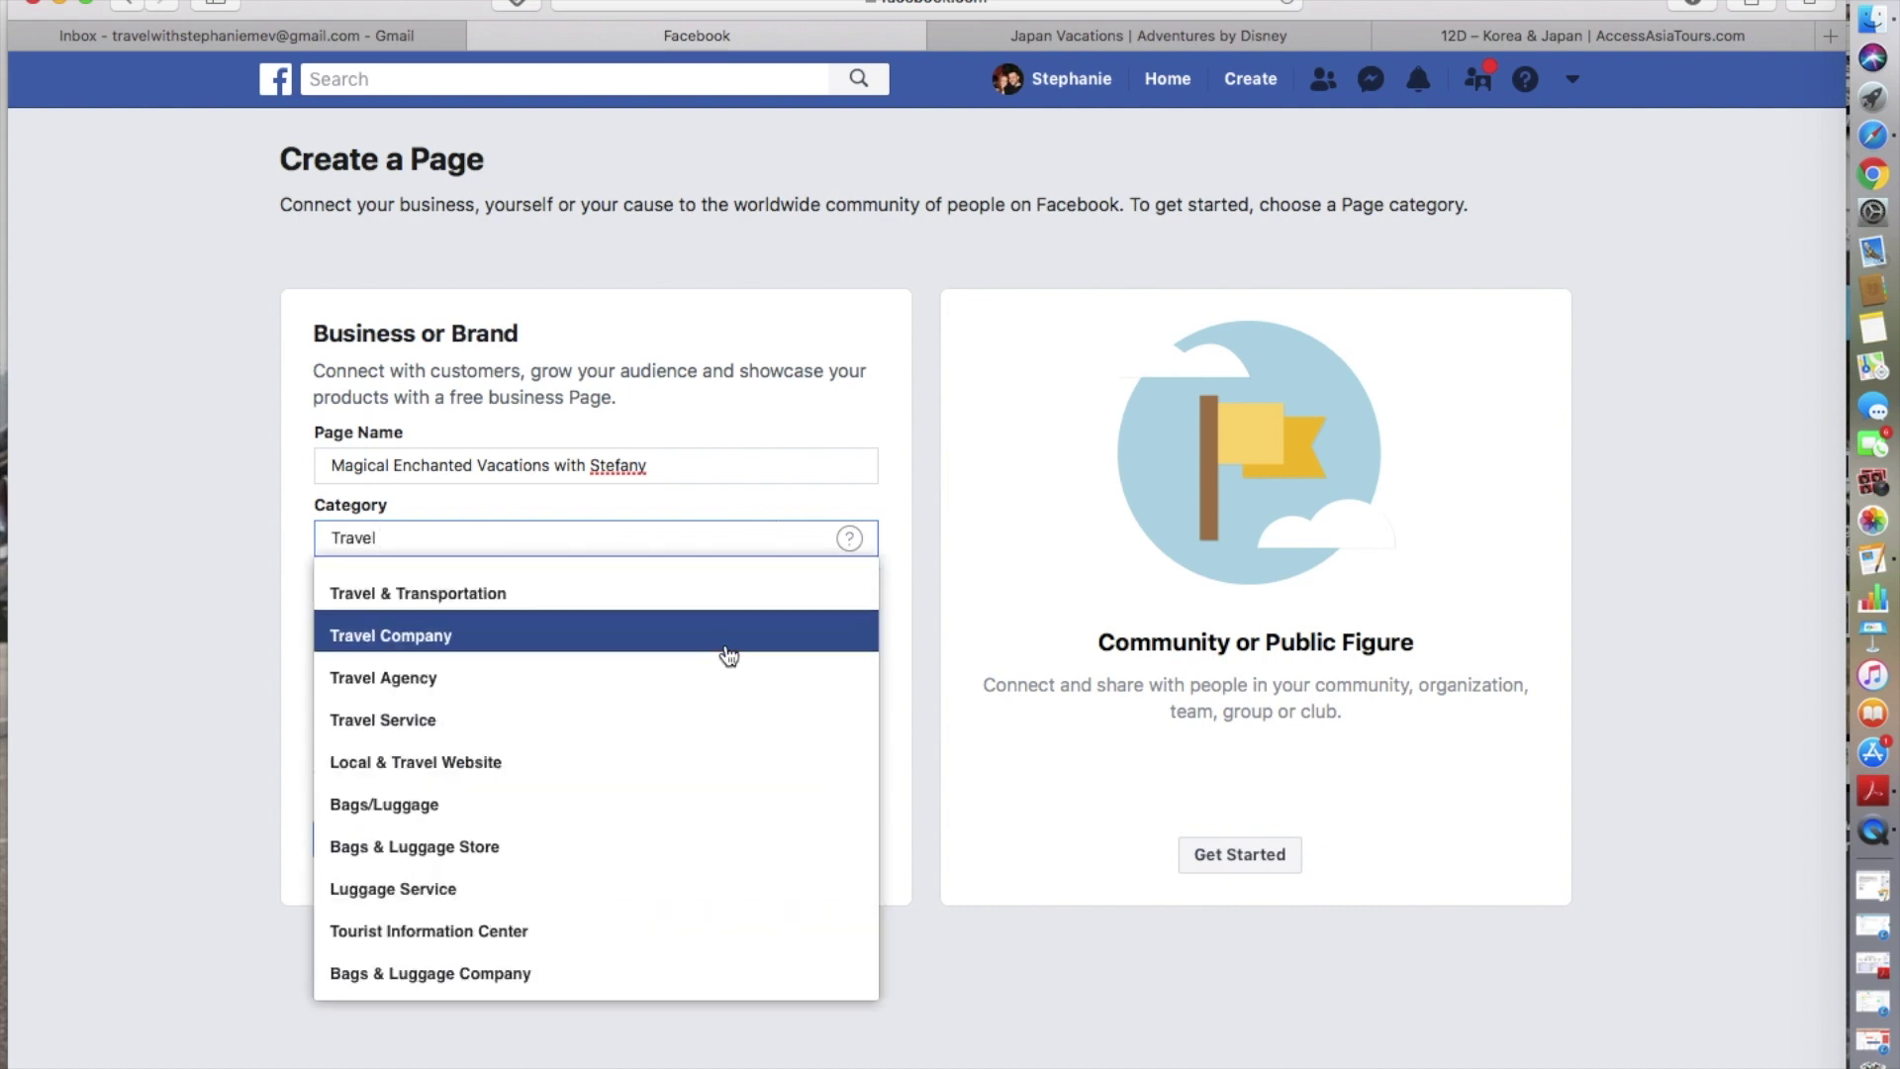
{"action": "left_click", "coordinate": [687, 673]}
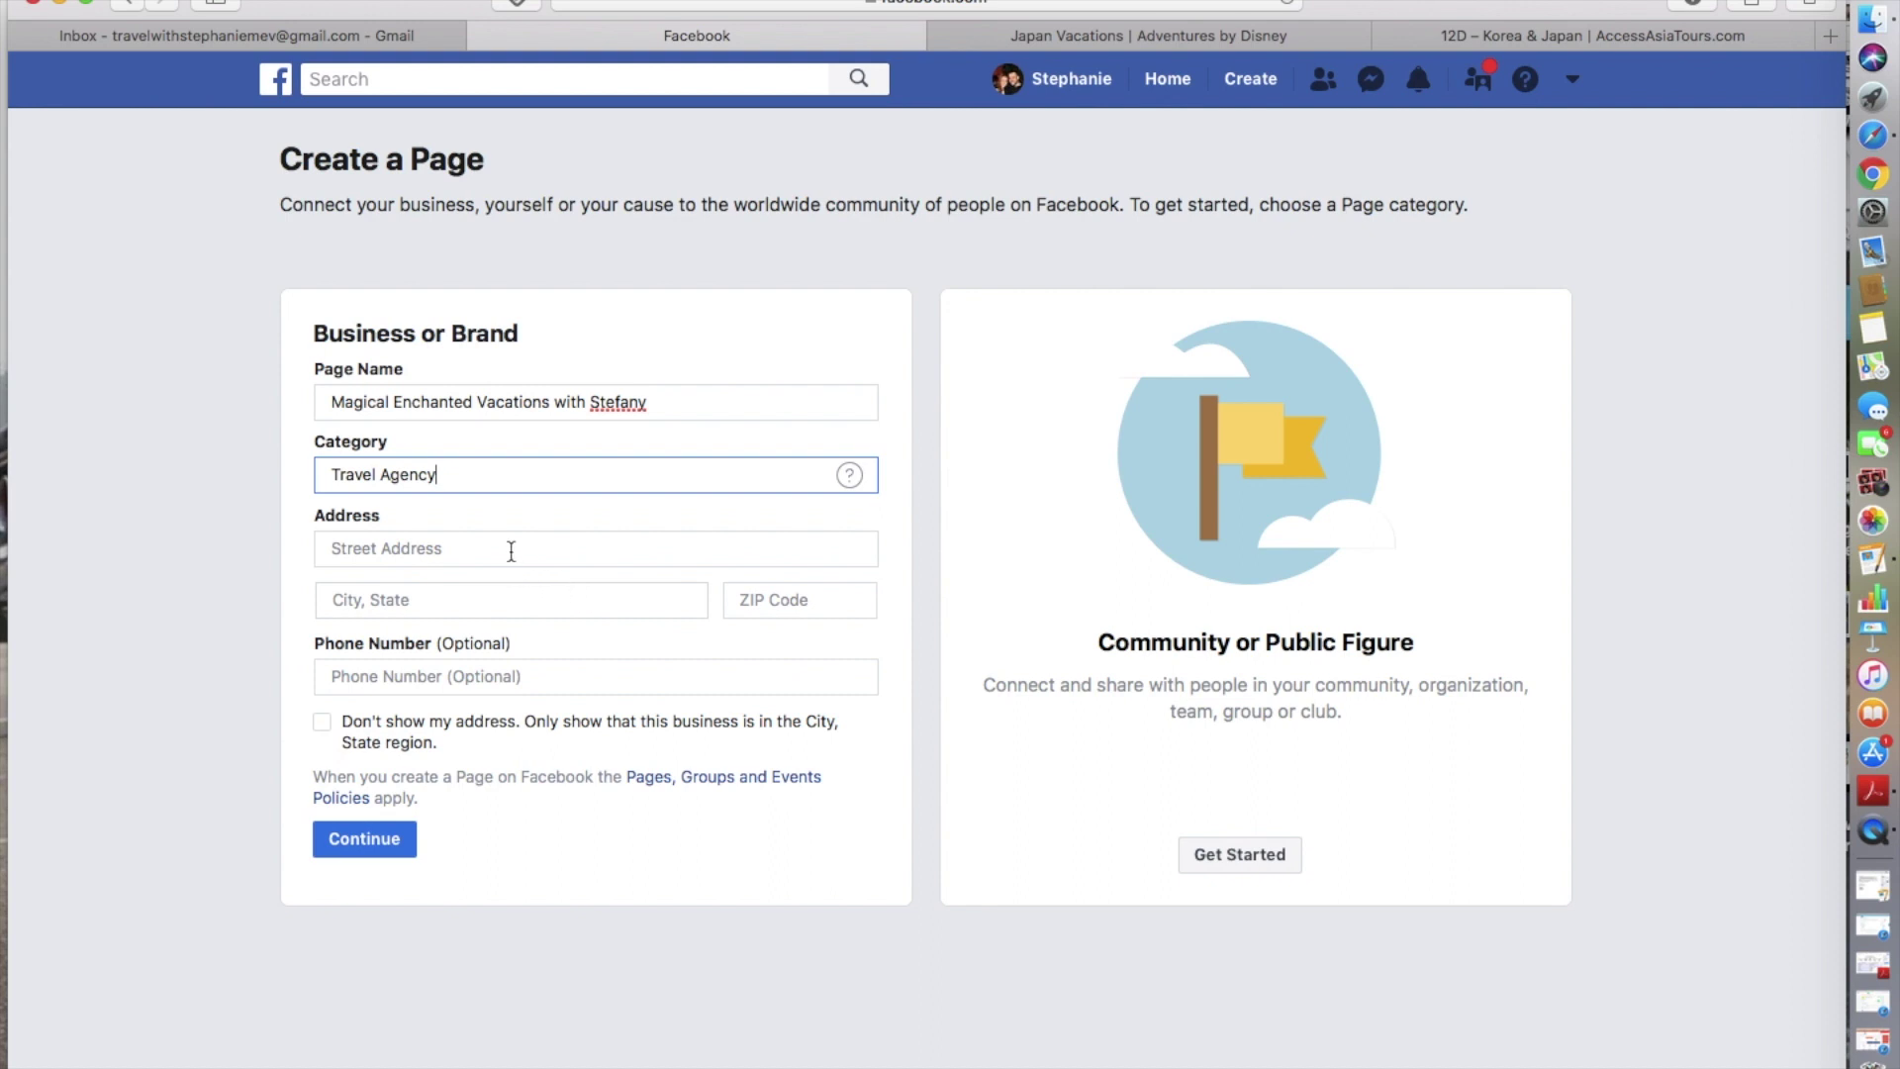
- Enter the business street address, city/state and ZIP code
{"action": "left_click", "coordinate": [475, 538]}
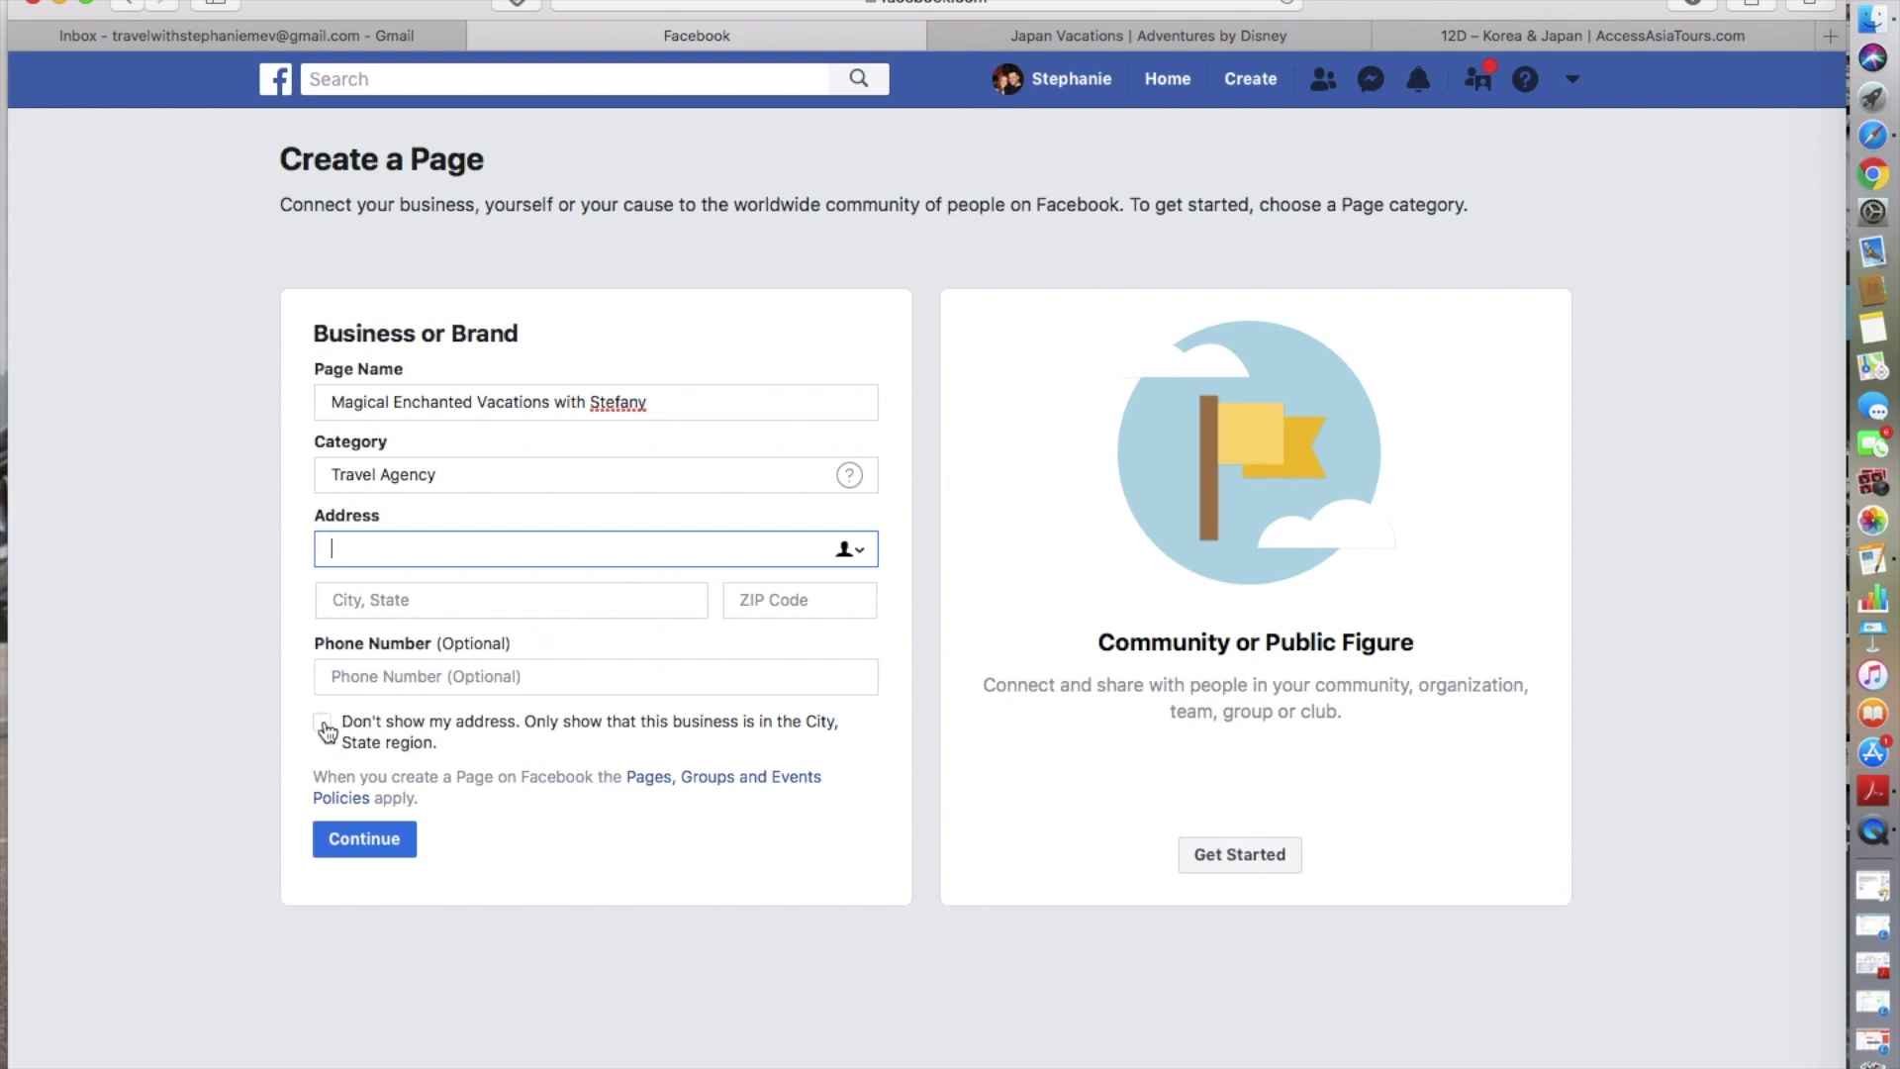
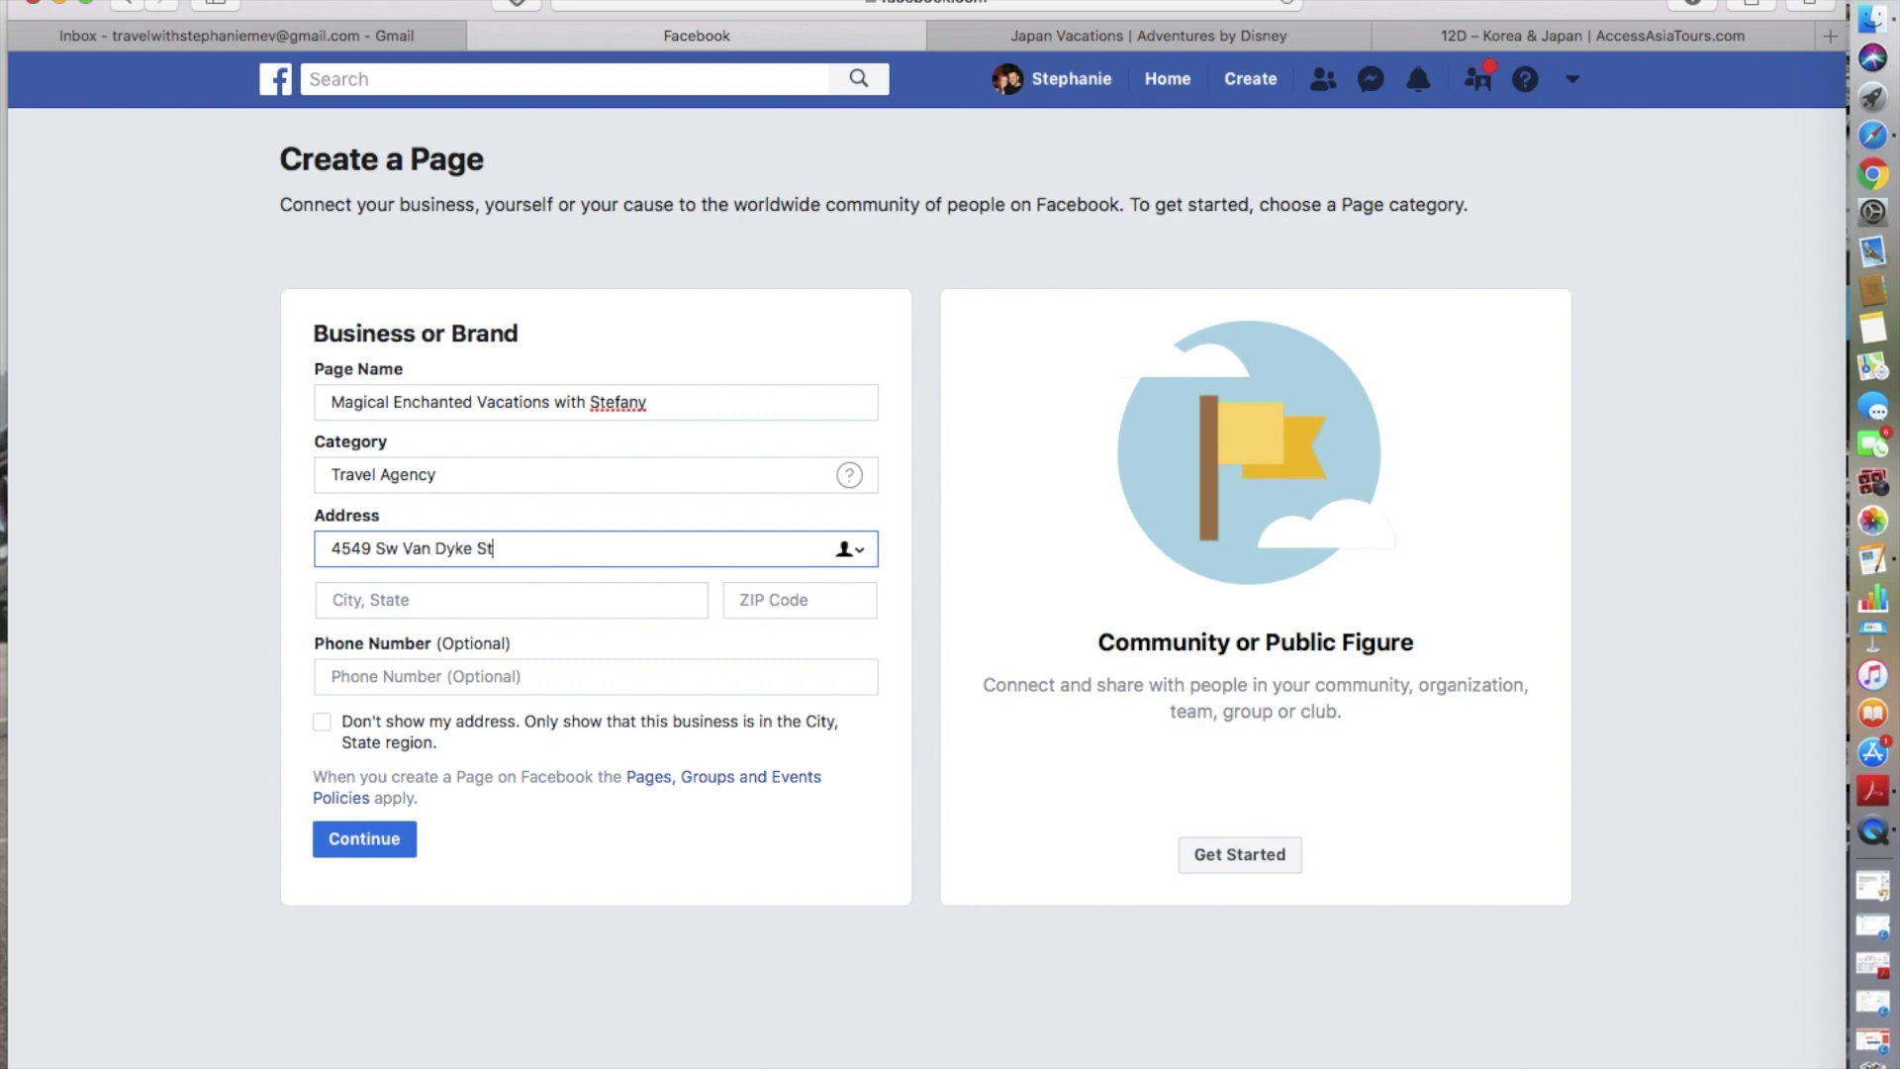
{"action": "left_click", "coordinate": [512, 600]}
{"action": "type", "text": "Port St L"}
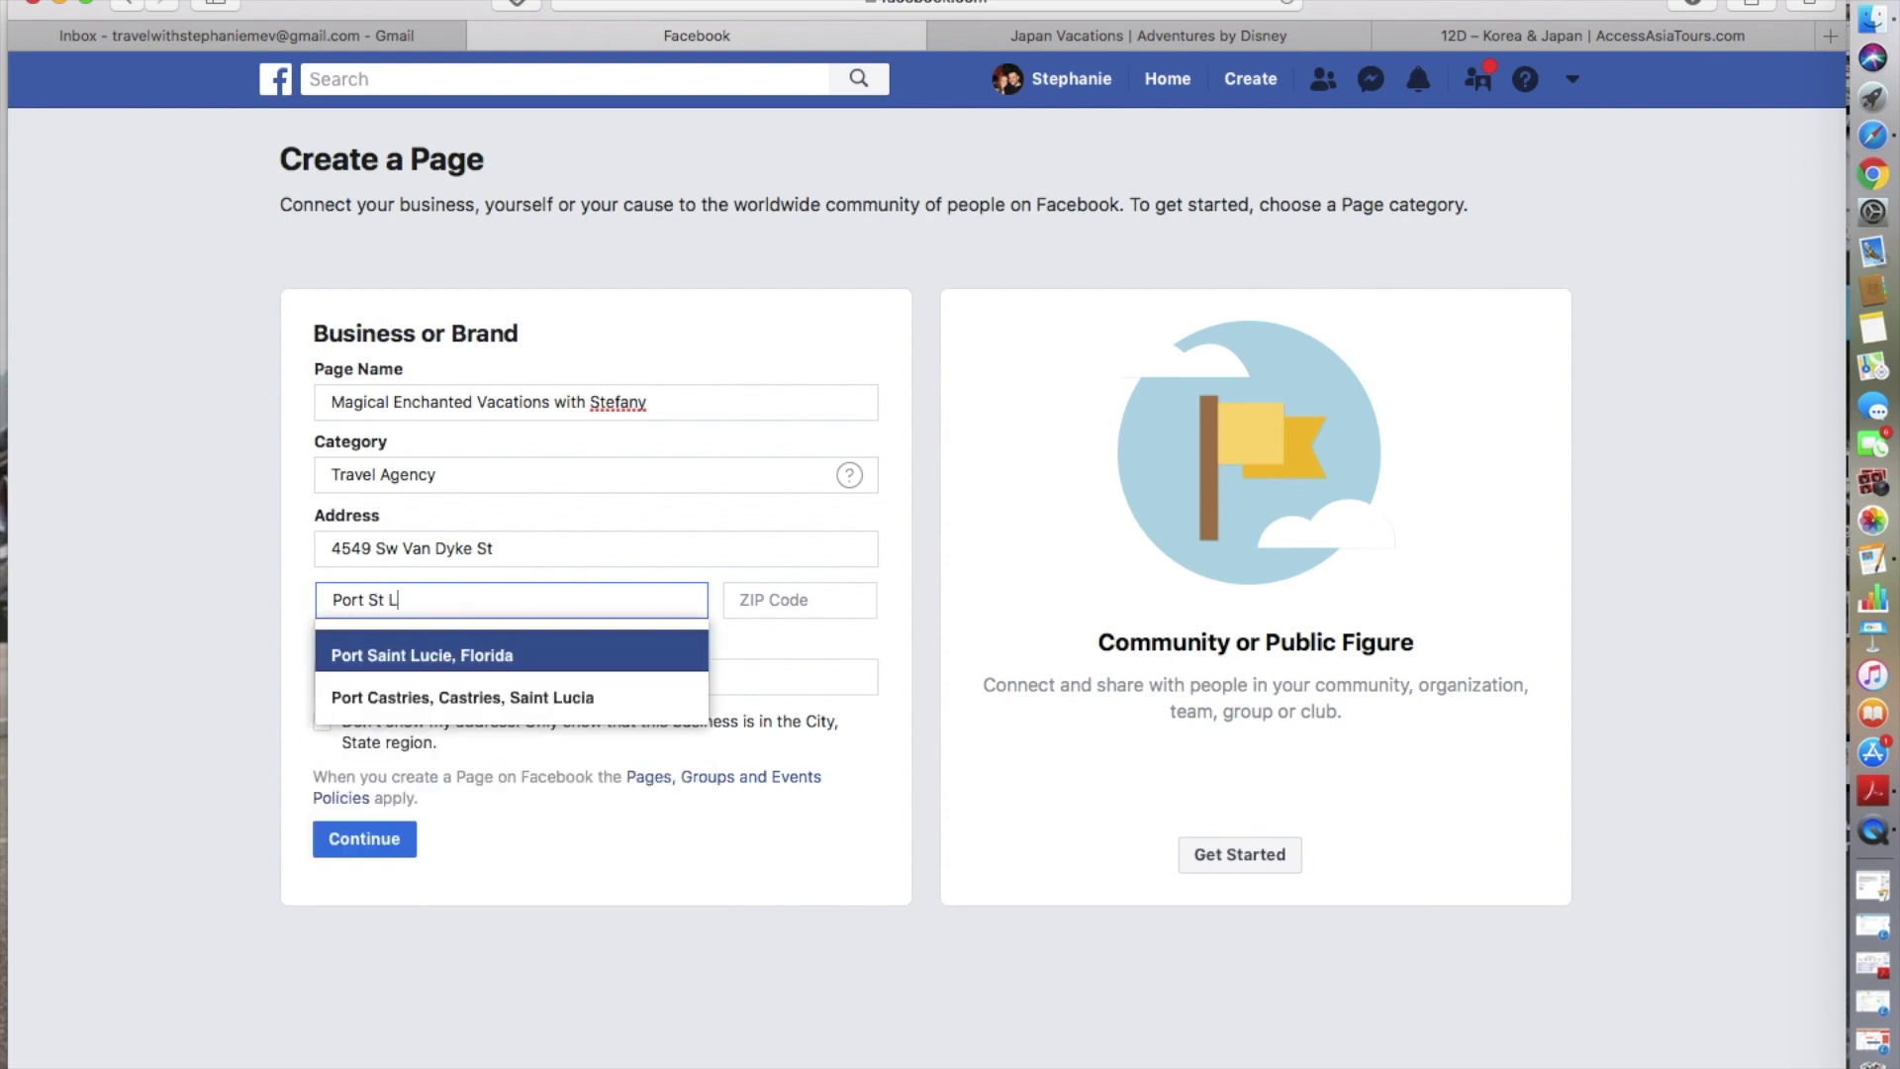
{"action": "left_click", "coordinate": [432, 655]}
{"action": "left_click", "coordinate": [767, 596]}
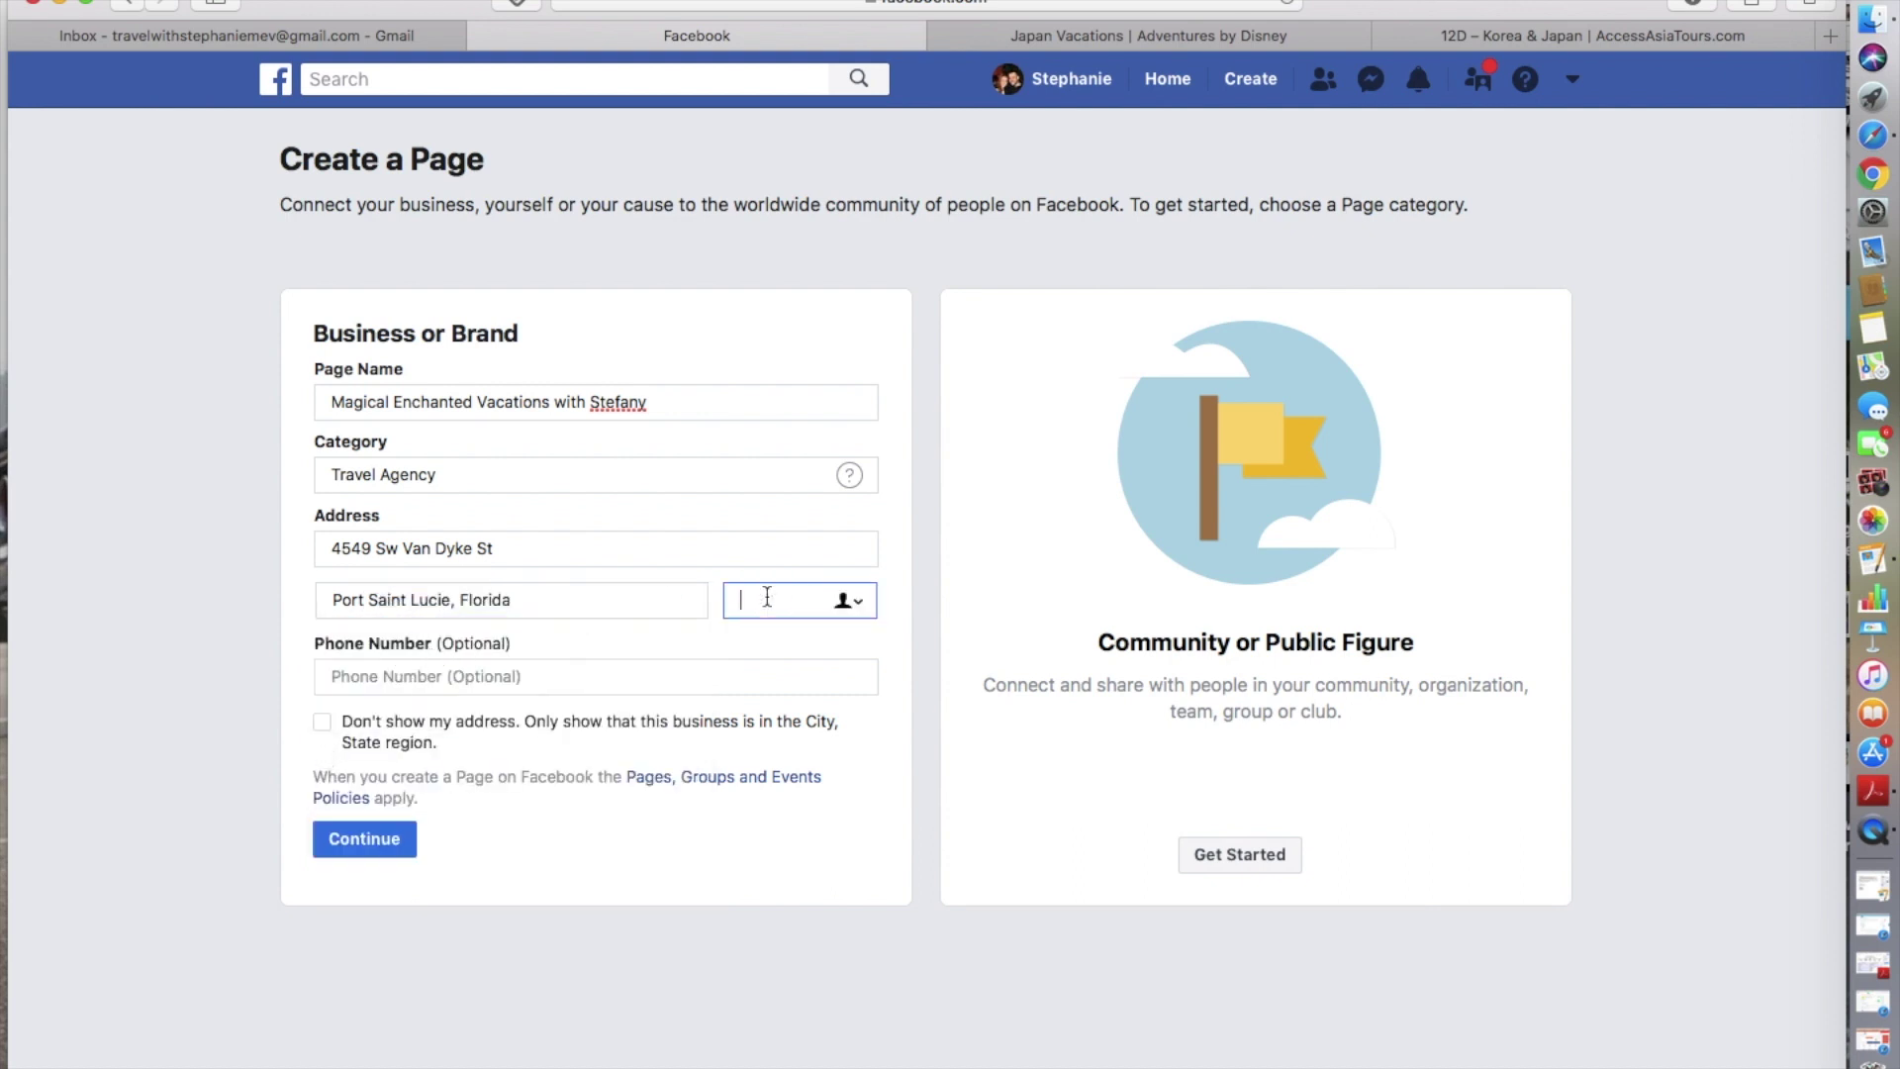
{"action": "type", "text": "34953"}
- Hide the street address from visitors and create the page
{"action": "left_click", "coordinate": [672, 673]}
{"action": "left_click", "coordinate": [322, 721]}
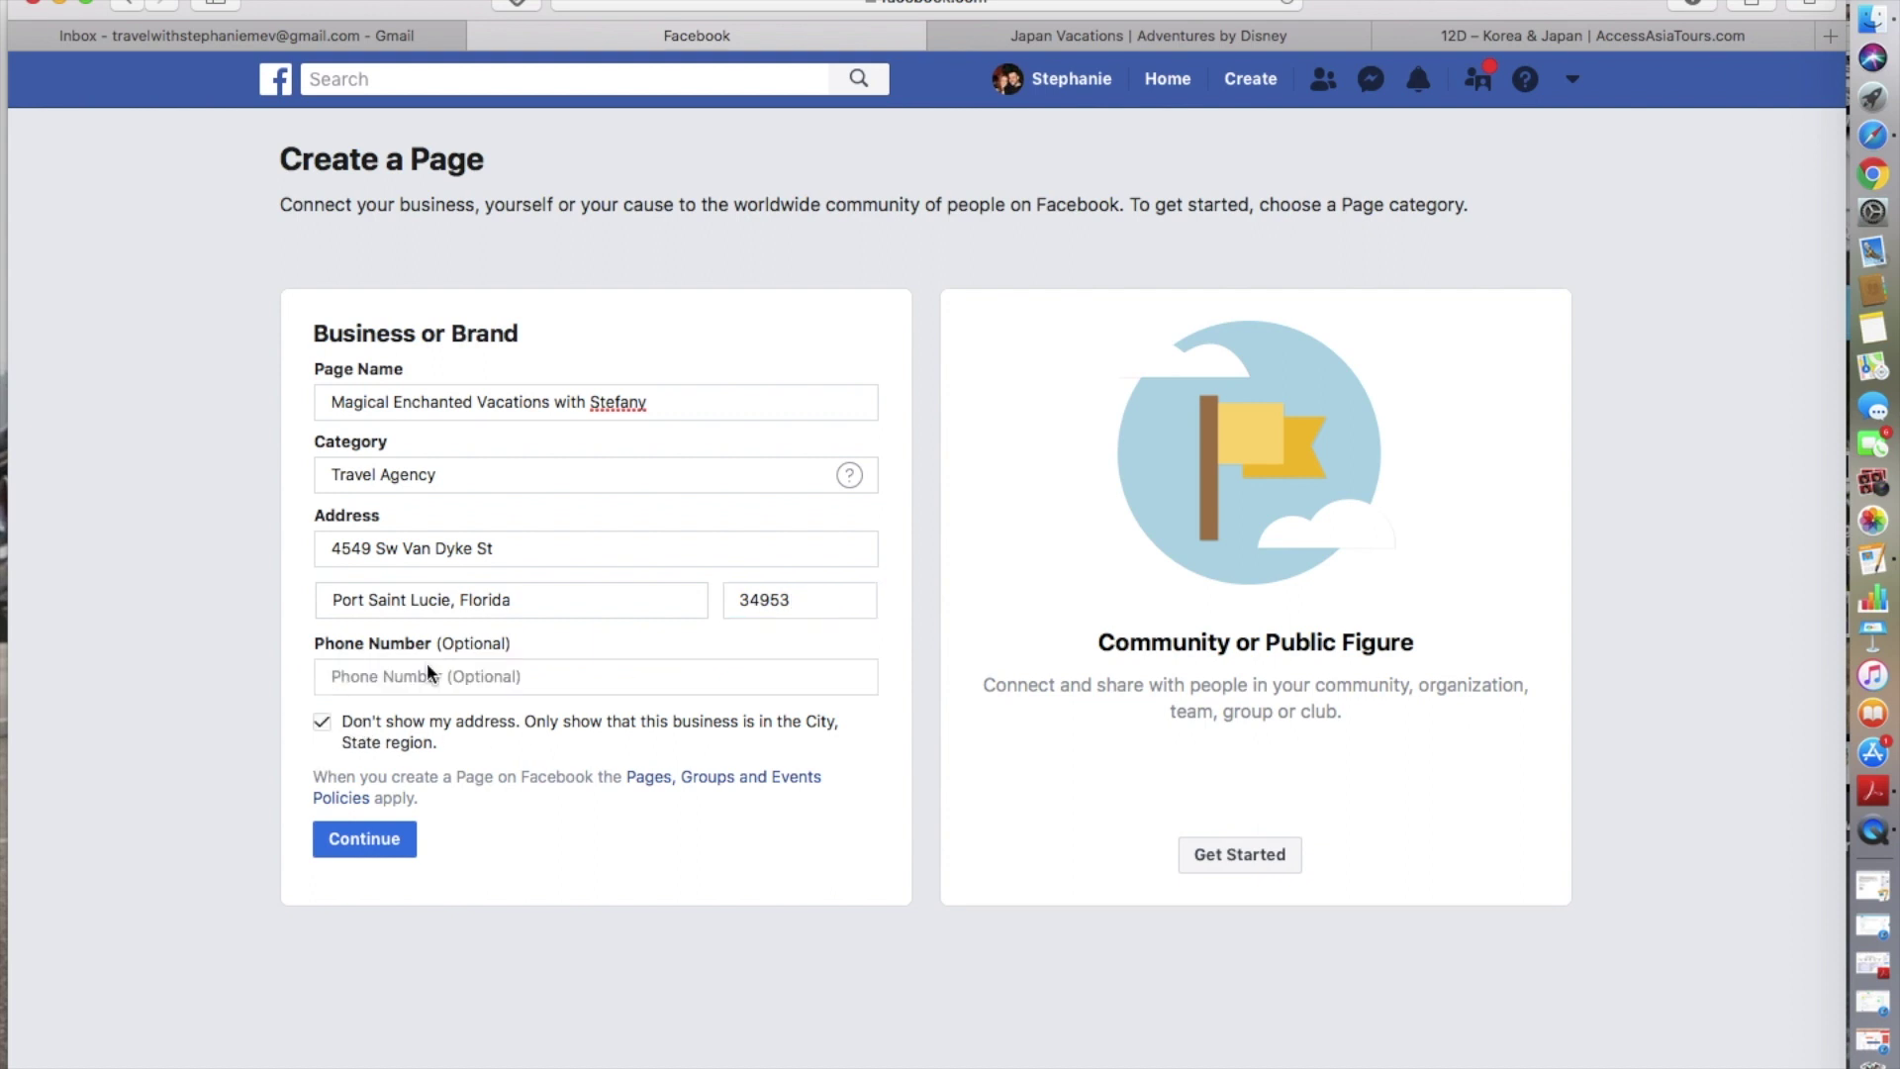
{"action": "left_click", "coordinate": [396, 671]}
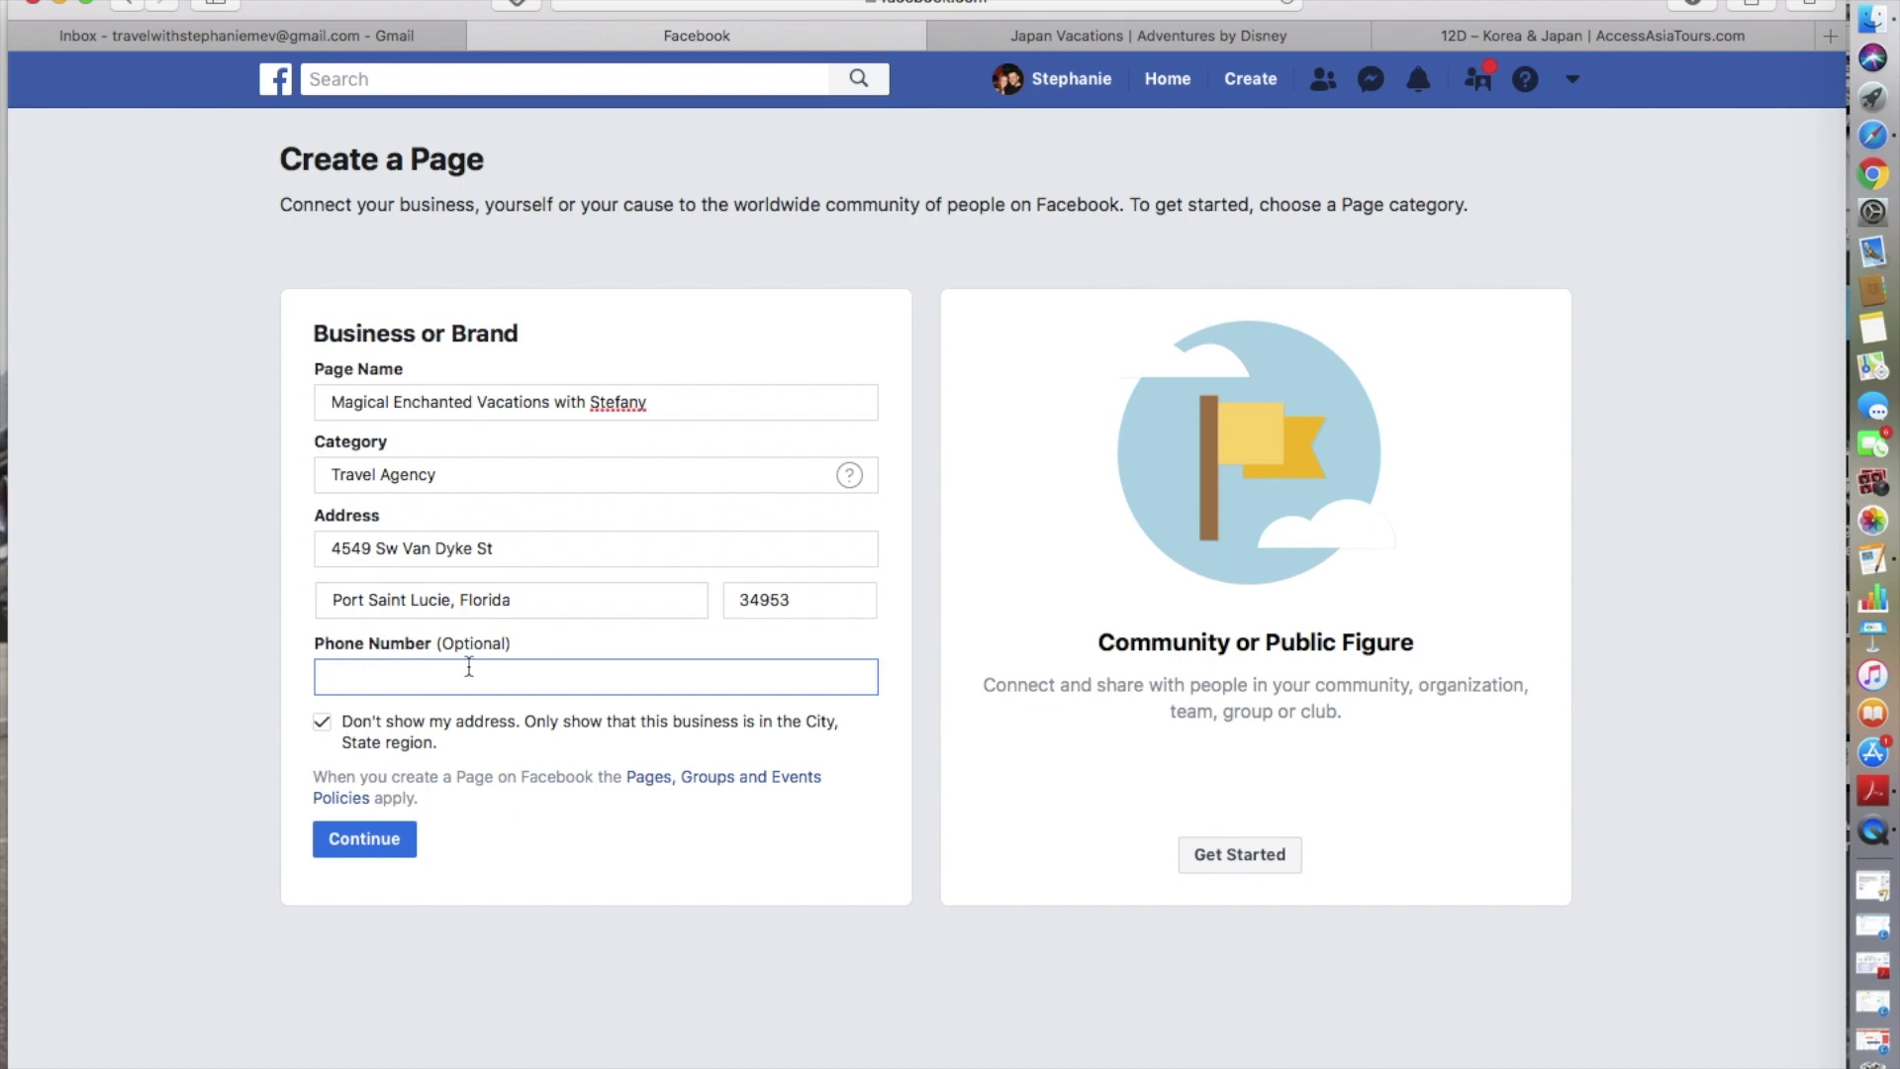
{"action": "left_click", "coordinate": [398, 839]}
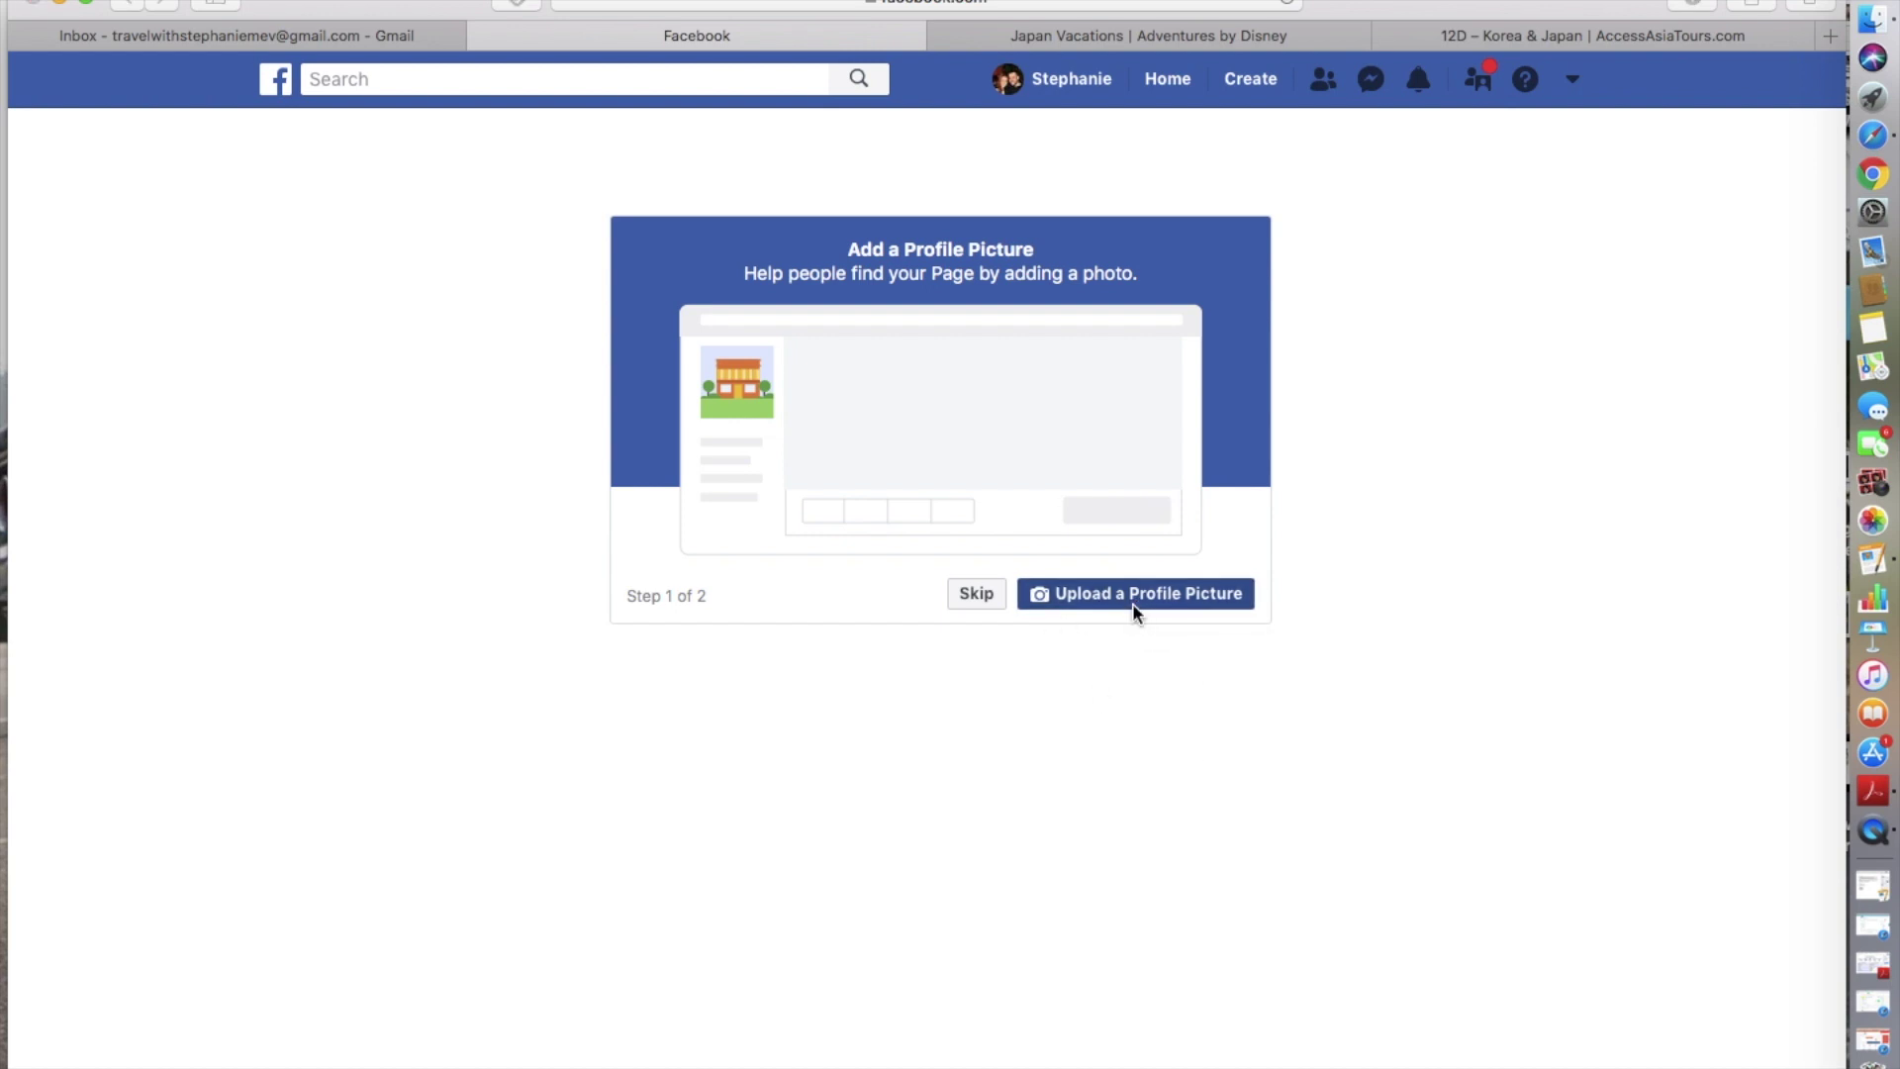
- Upload the five ways 1 image as the page's profile picture
{"action": "left_click", "coordinate": [1133, 605]}
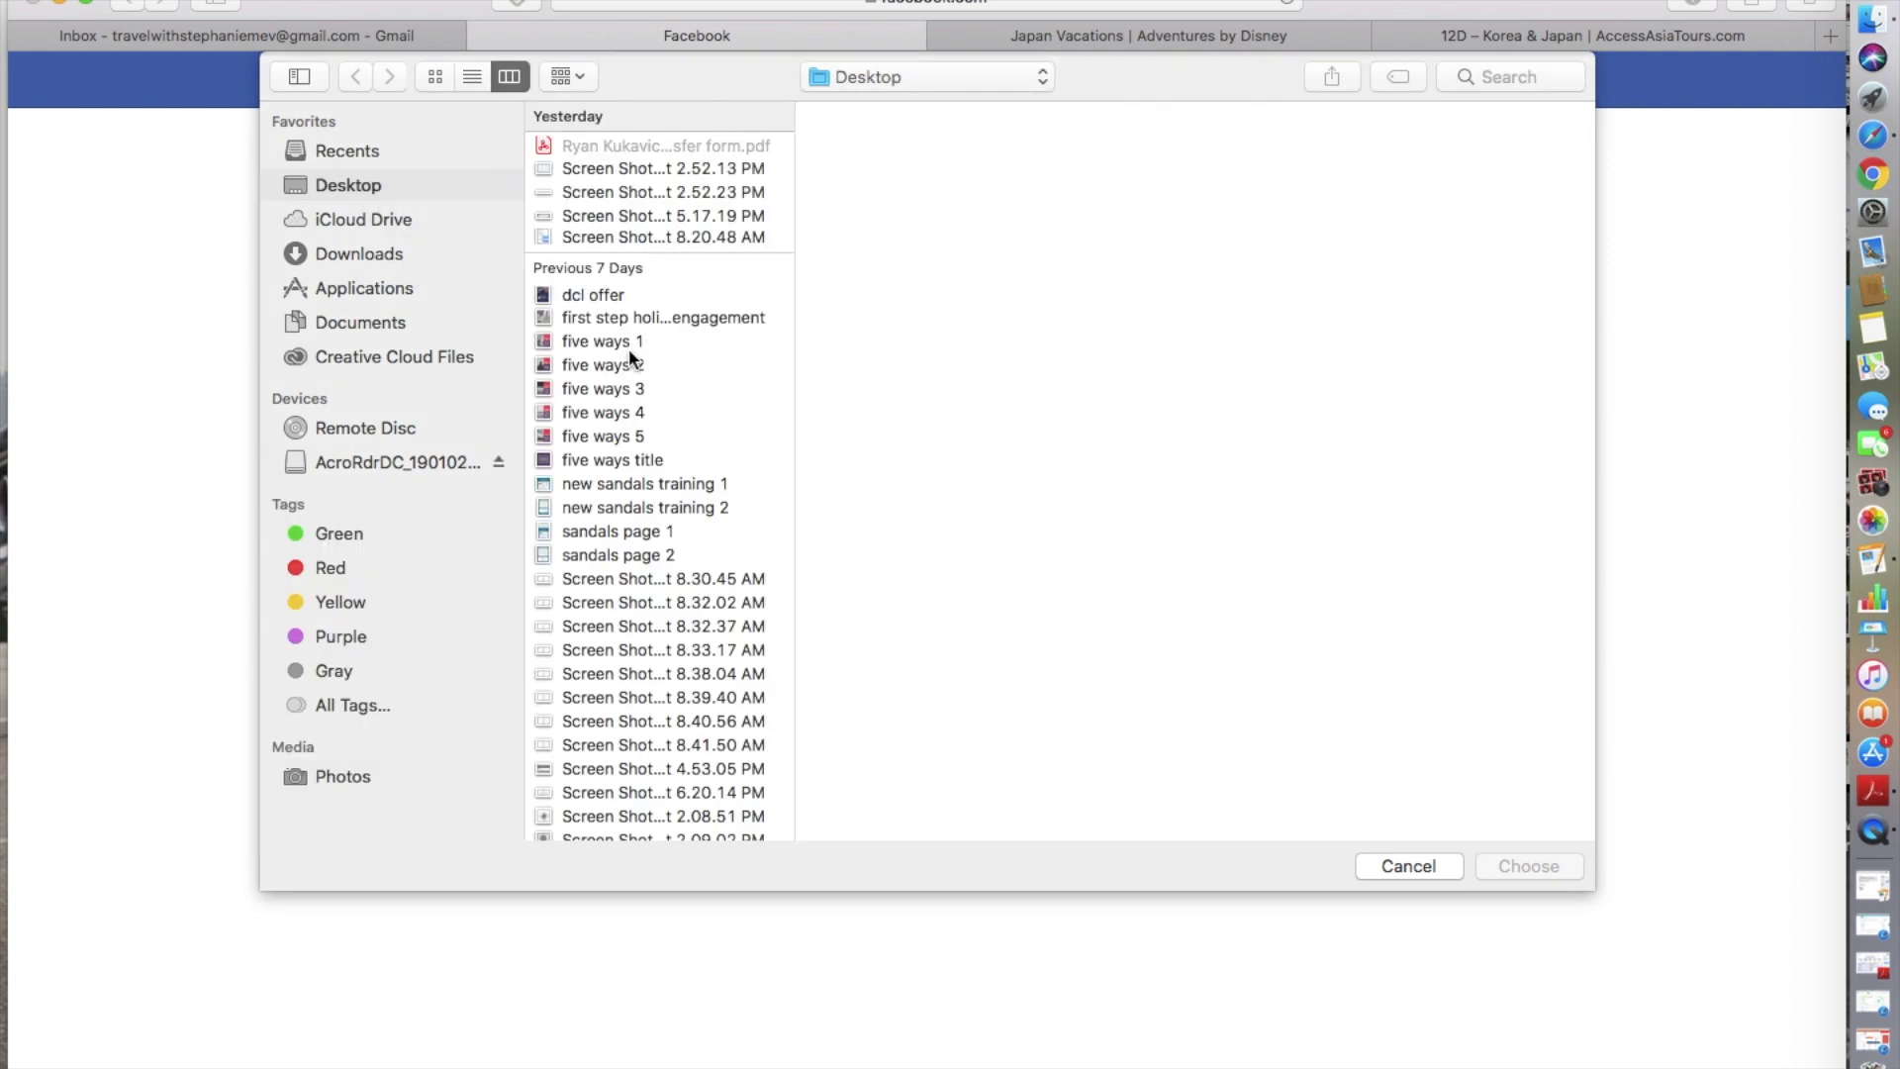
{"action": "left_click", "coordinate": [610, 295]}
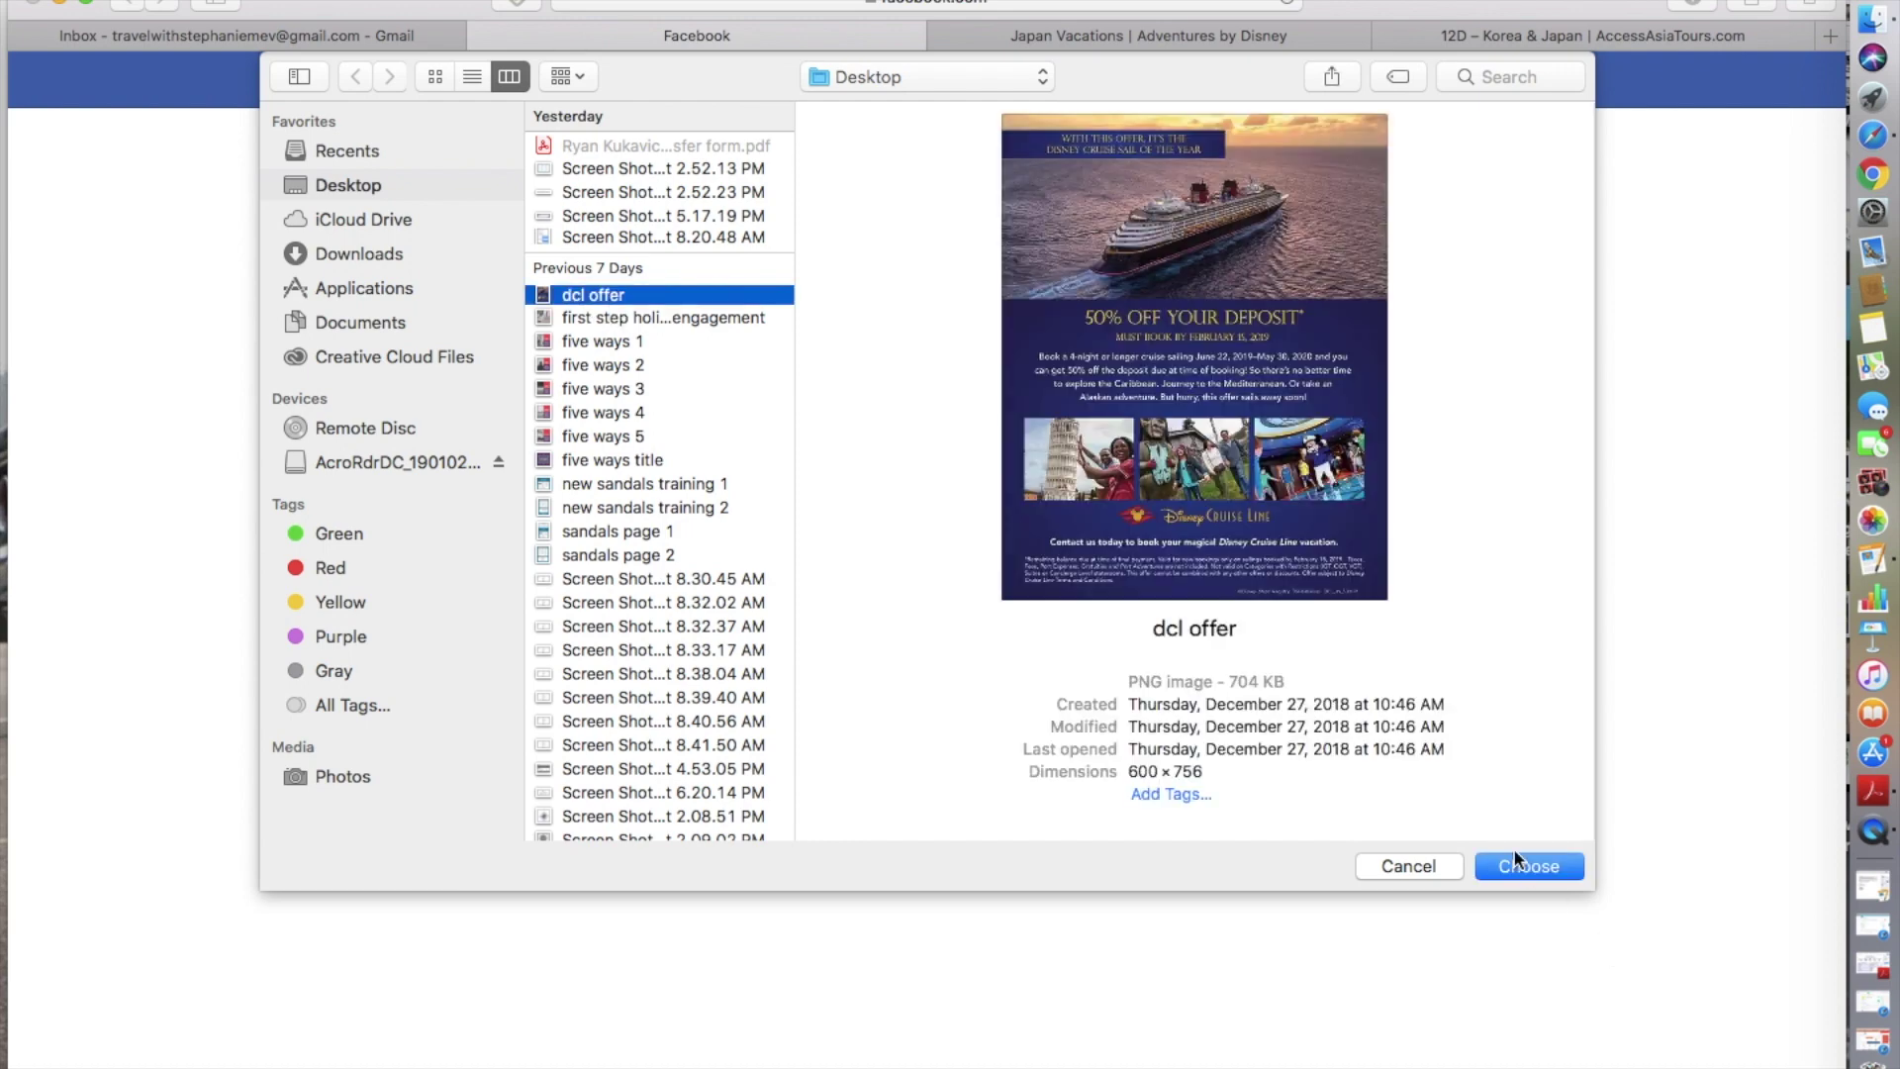
{"action": "left_click", "coordinate": [621, 342]}
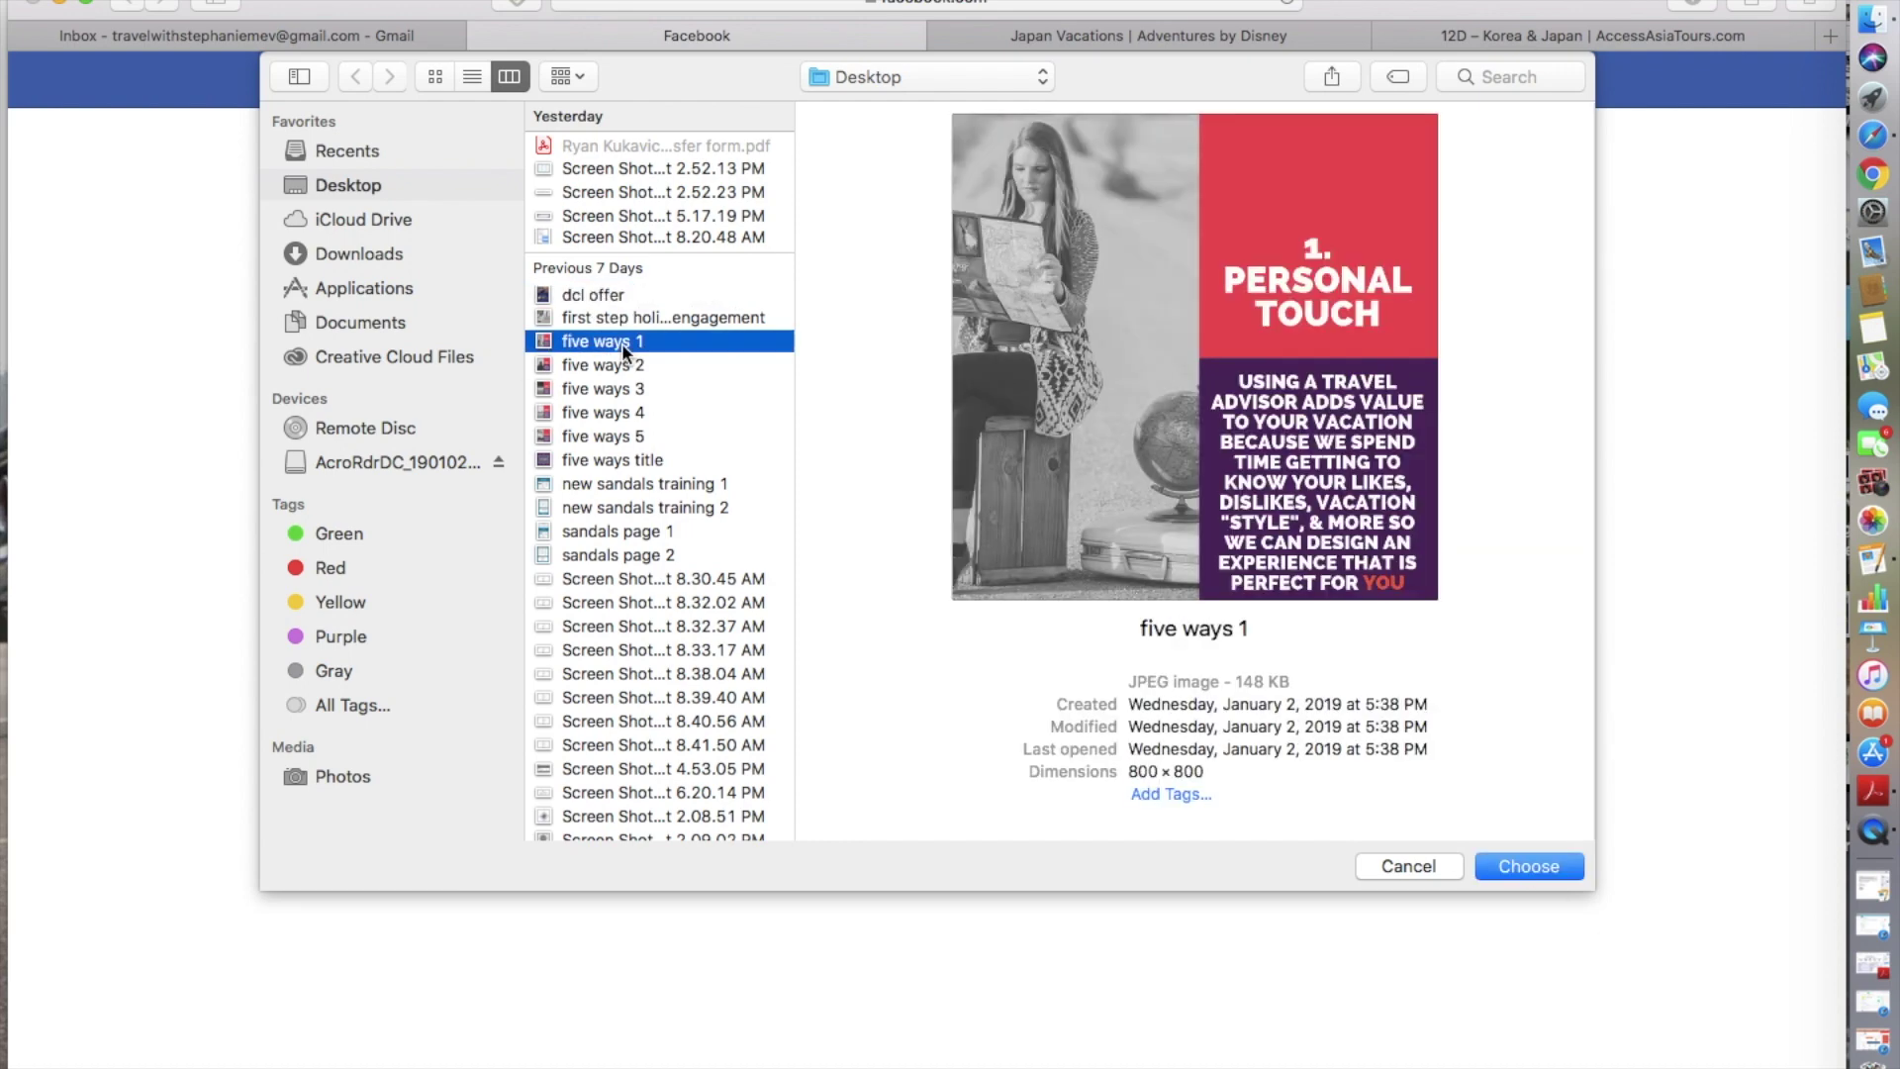
{"action": "left_click", "coordinate": [1556, 864]}
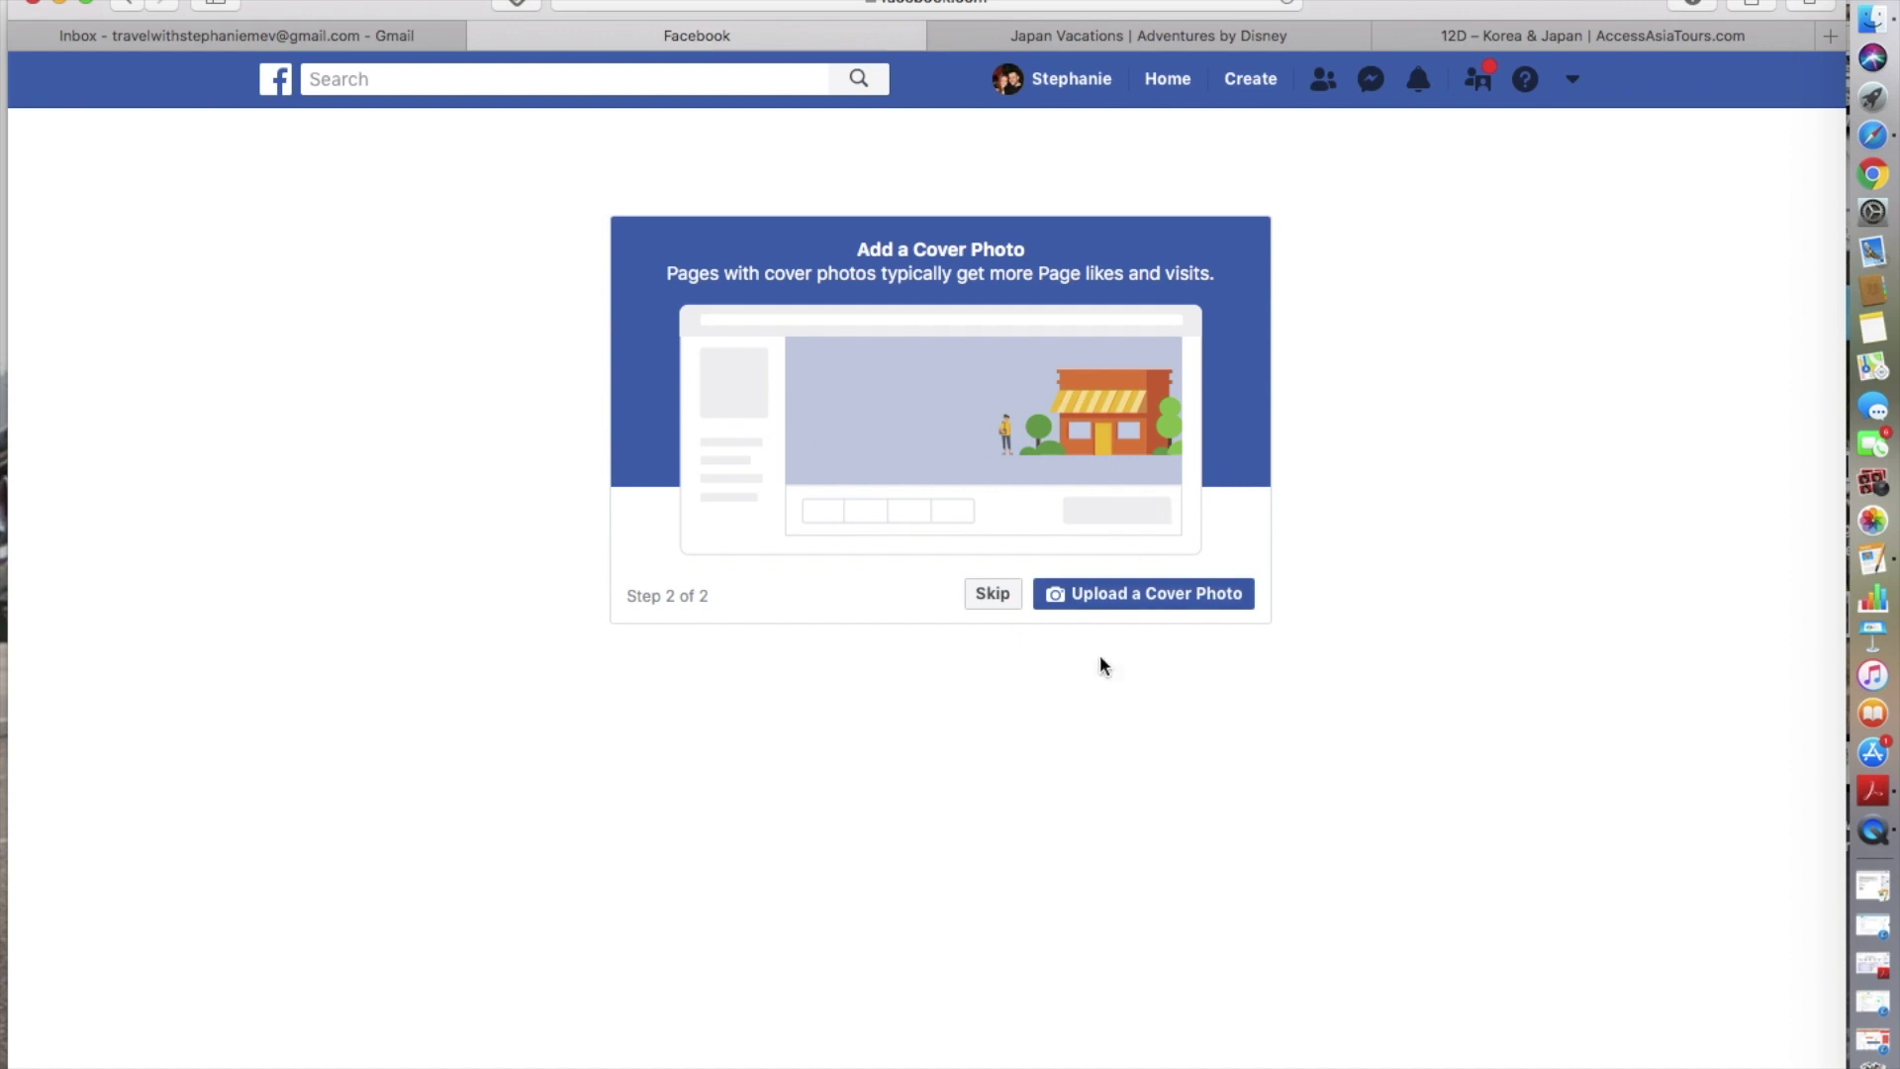
- Upload the five ways title image as the page's cover photo
{"action": "left_click", "coordinate": [1176, 600]}
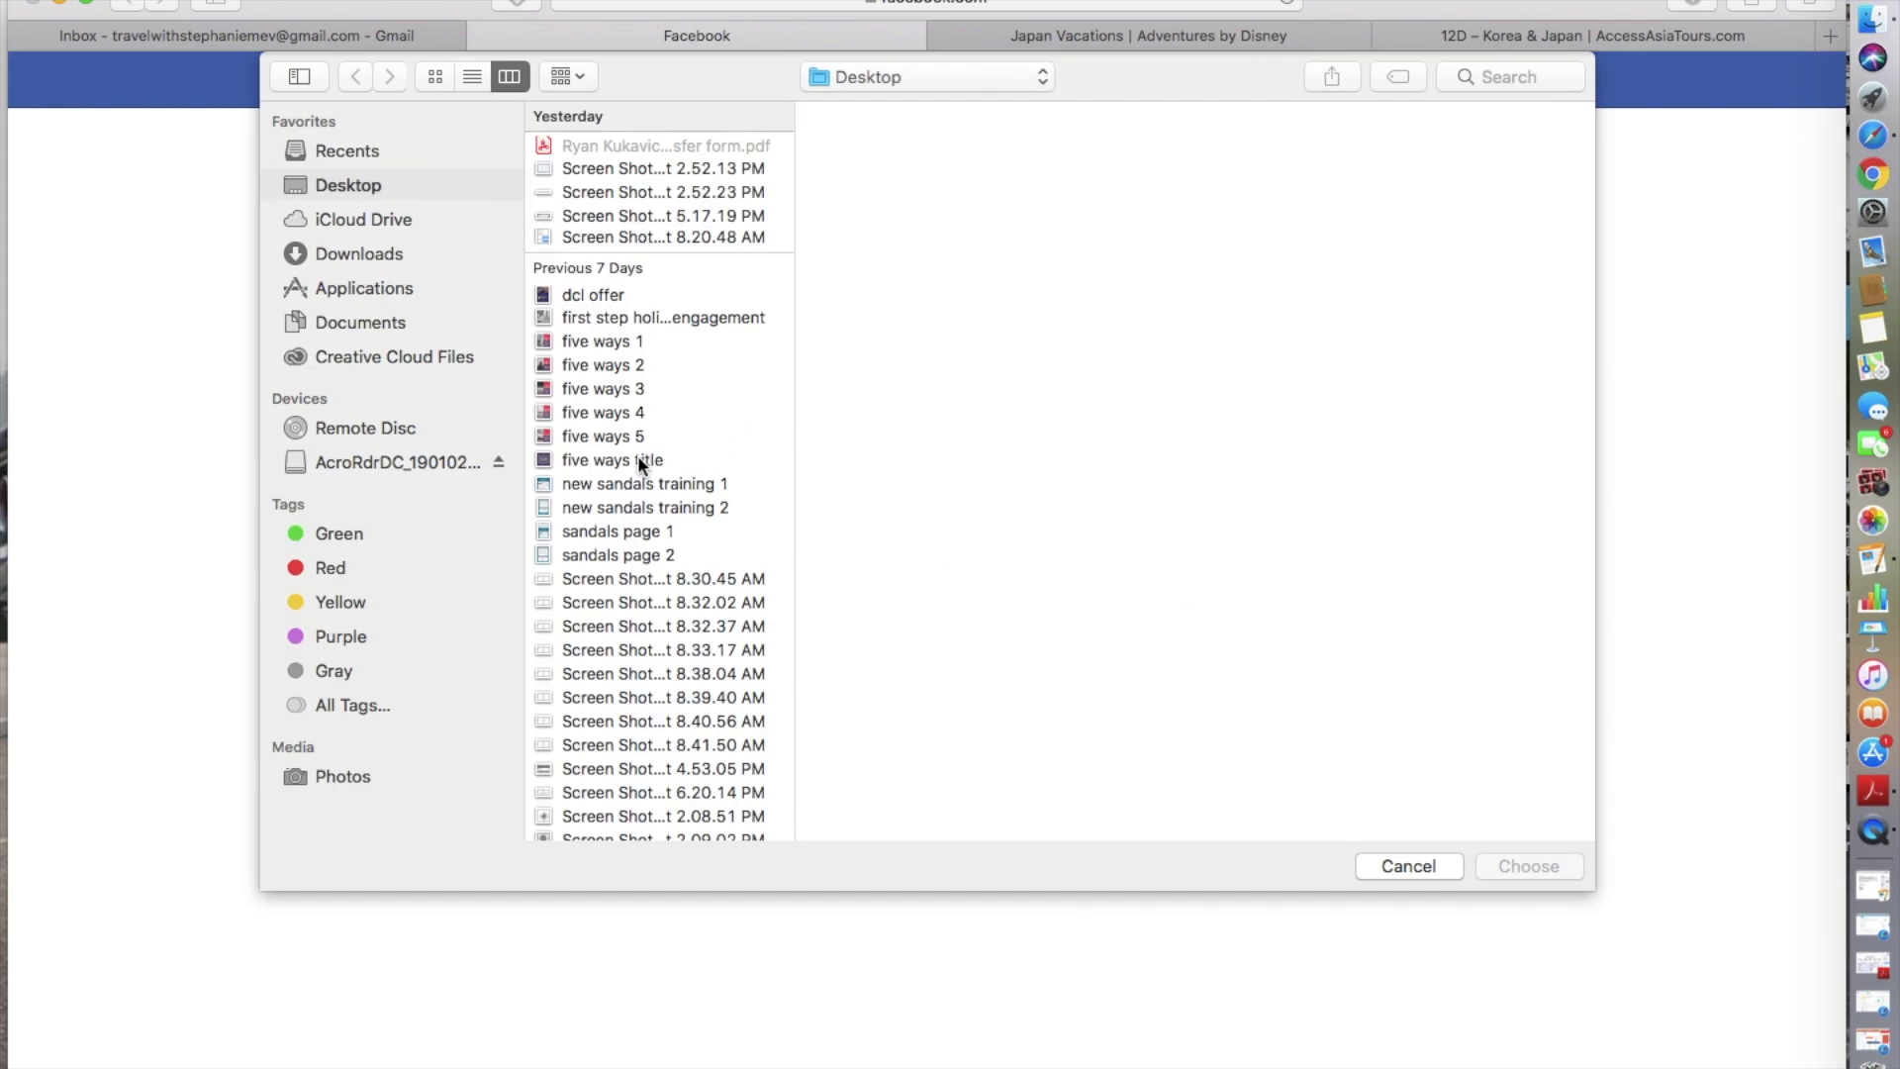
{"action": "left_click", "coordinate": [637, 458]}
{"action": "left_click", "coordinate": [1511, 866]}
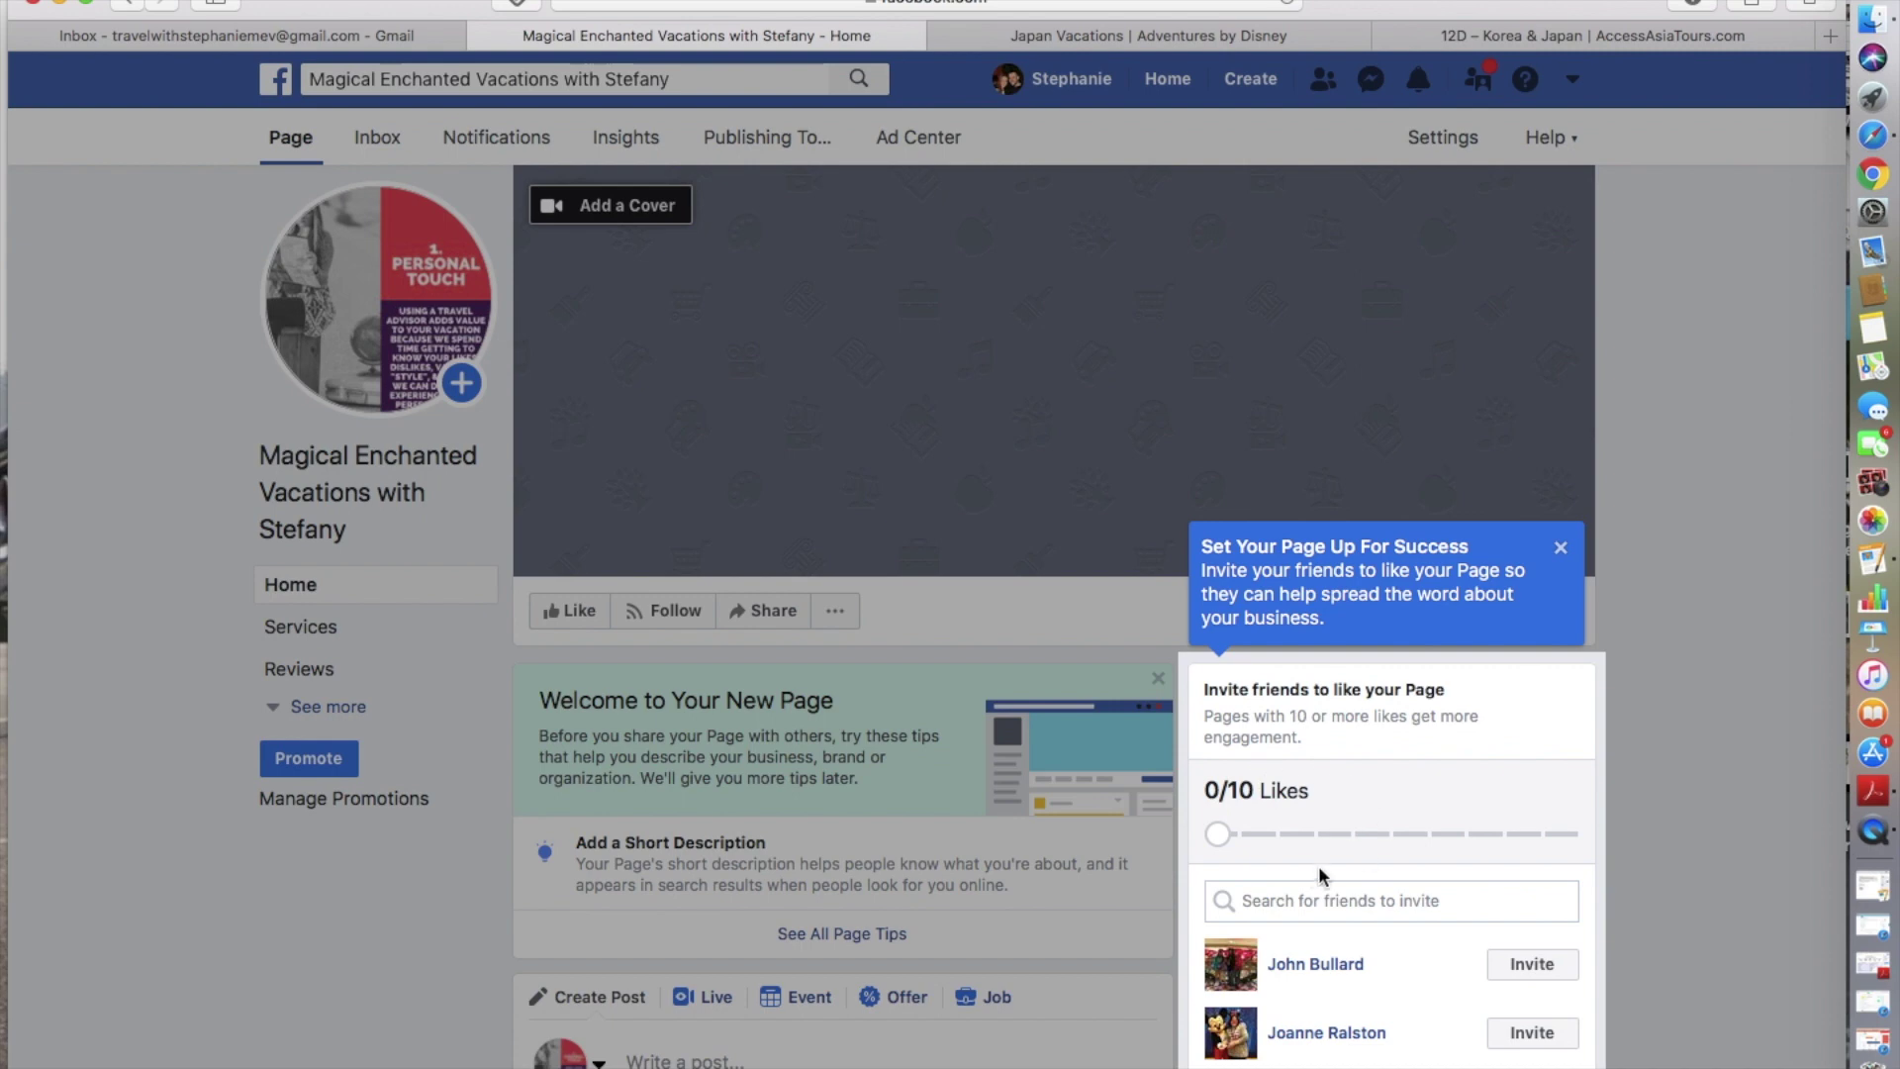
- Dismiss the Set Your Page Up For Success tip and return to the page top
{"action": "scroll", "coordinate": [1310, 865], "scroll_direction": "down", "scroll_amount": 5}
{"action": "scroll", "coordinate": [1315, 879], "scroll_direction": "down", "scroll_amount": 2}
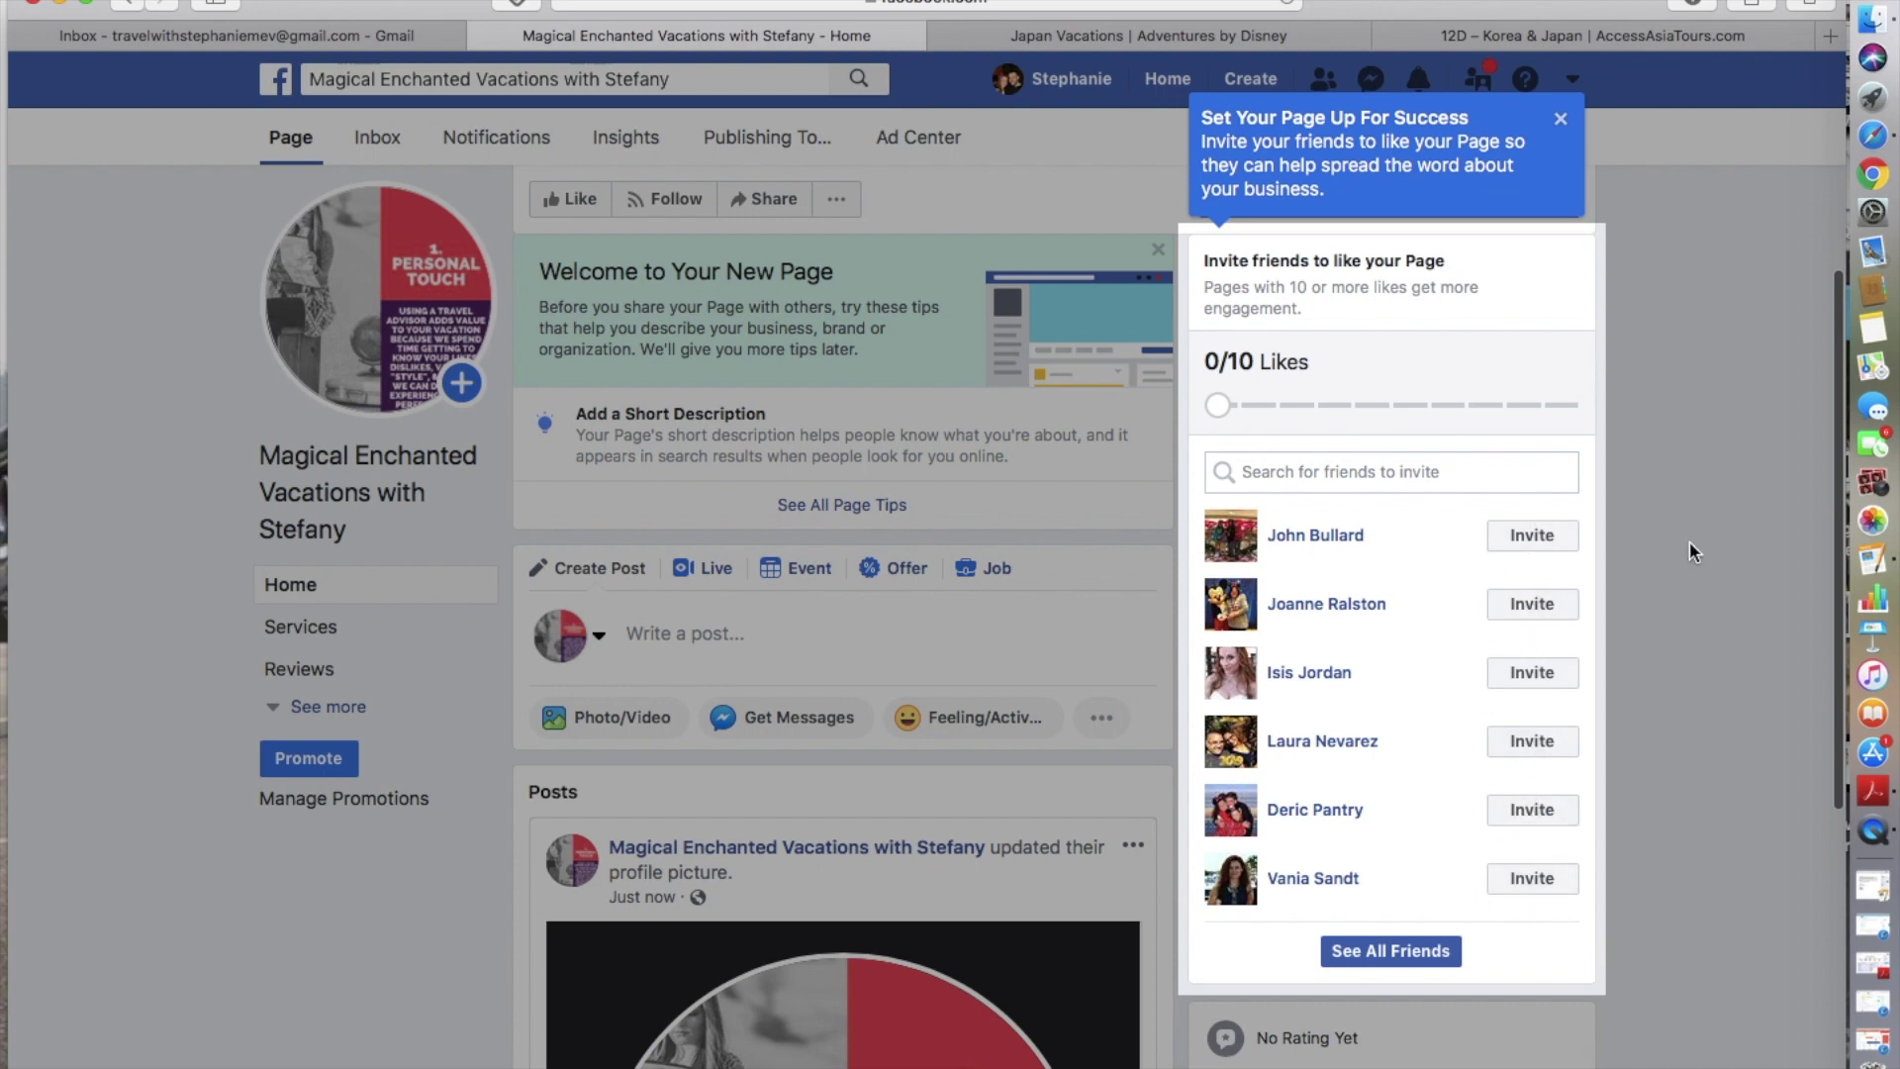
{"action": "scroll", "coordinate": [1643, 418], "scroll_direction": "up", "scroll_amount": 3}
{"action": "scroll", "coordinate": [1643, 406], "scroll_direction": "up", "scroll_amount": 2}
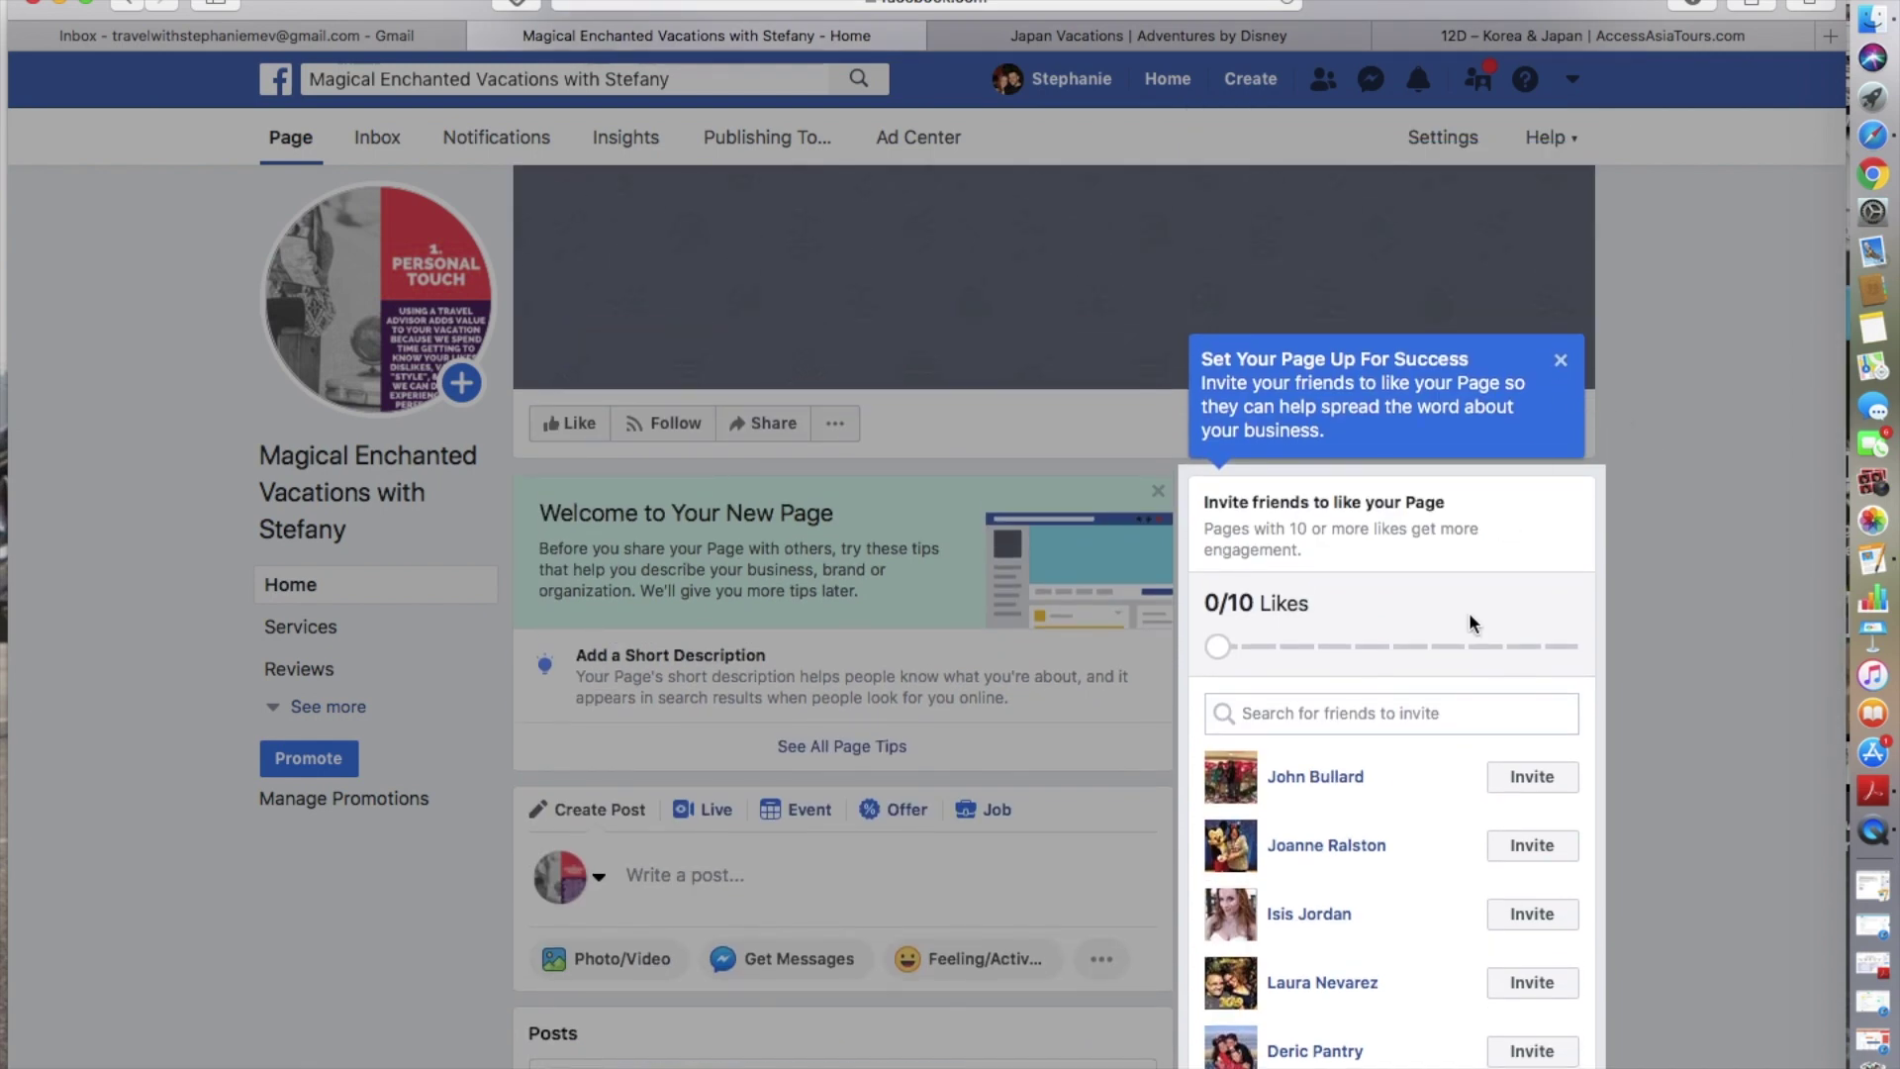
{"action": "left_click", "coordinate": [1560, 362]}
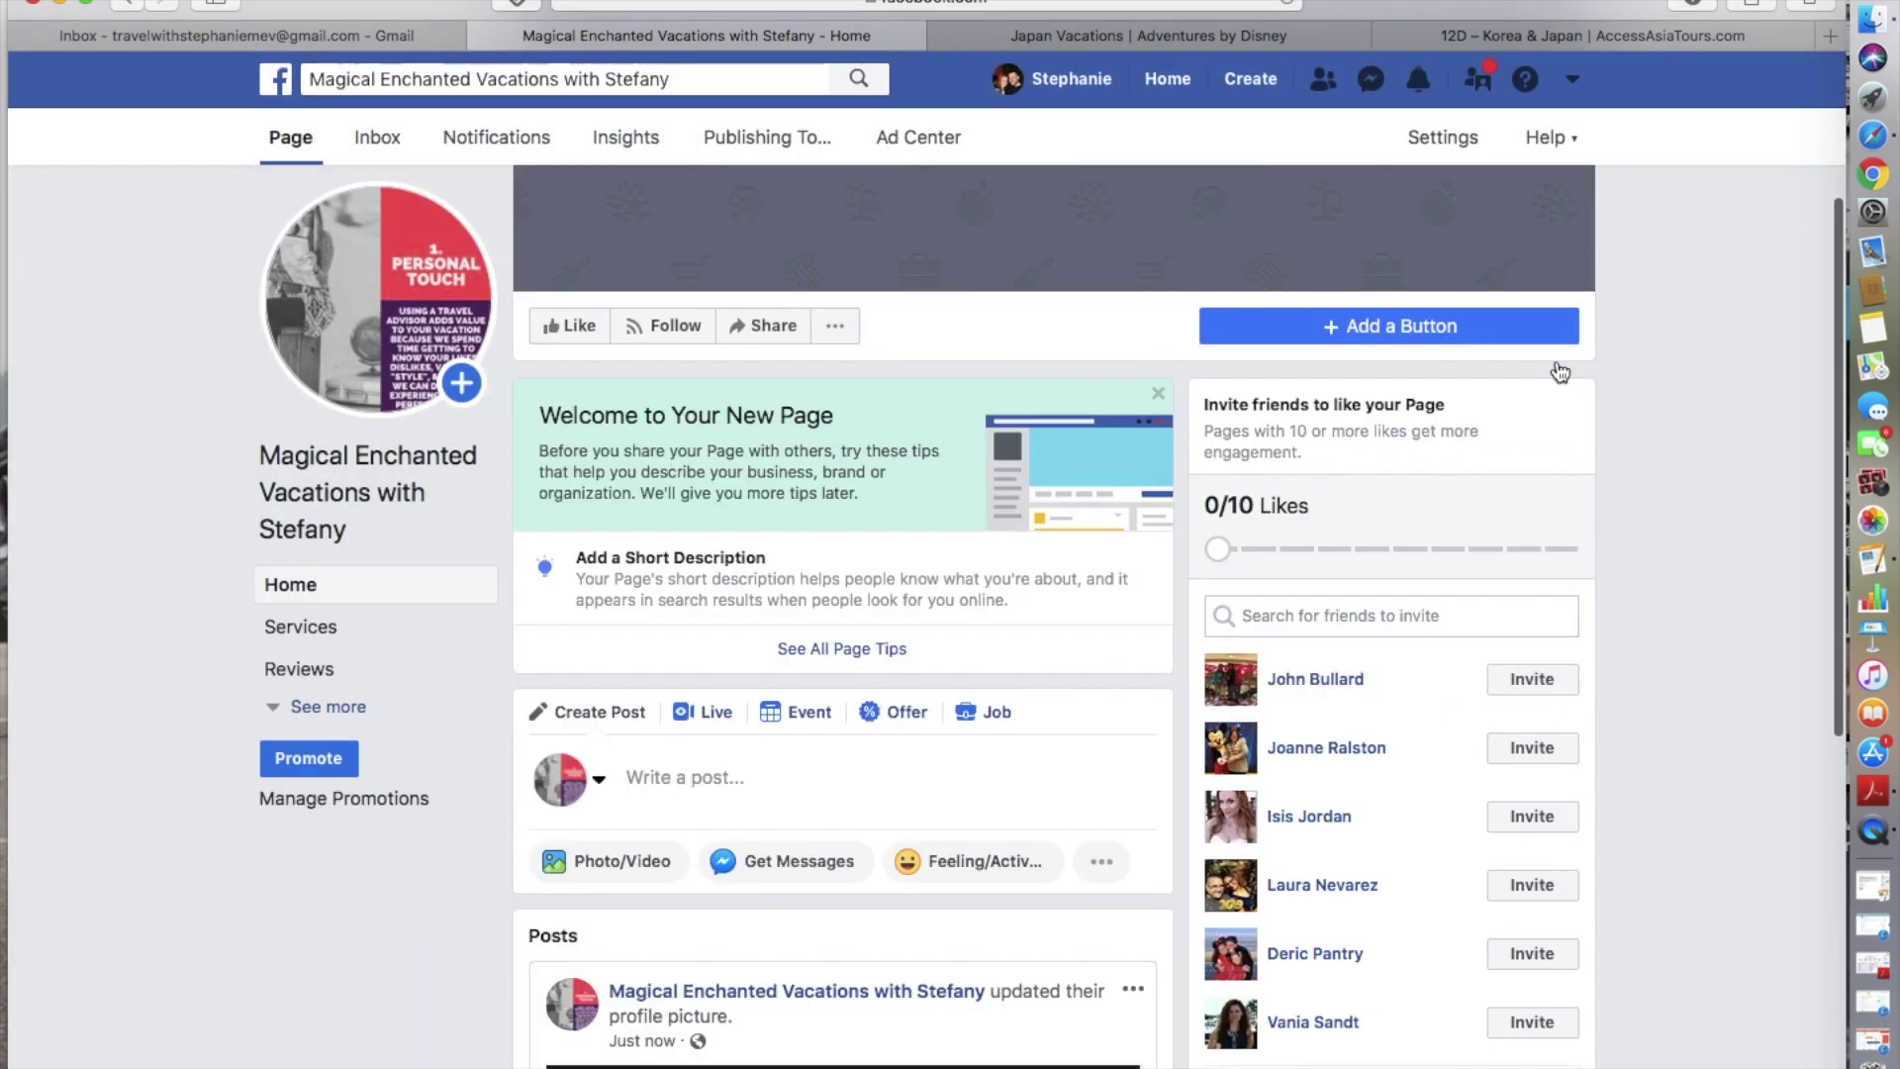
{"action": "scroll", "coordinate": [1560, 372], "scroll_direction": "up", "scroll_amount": 4}
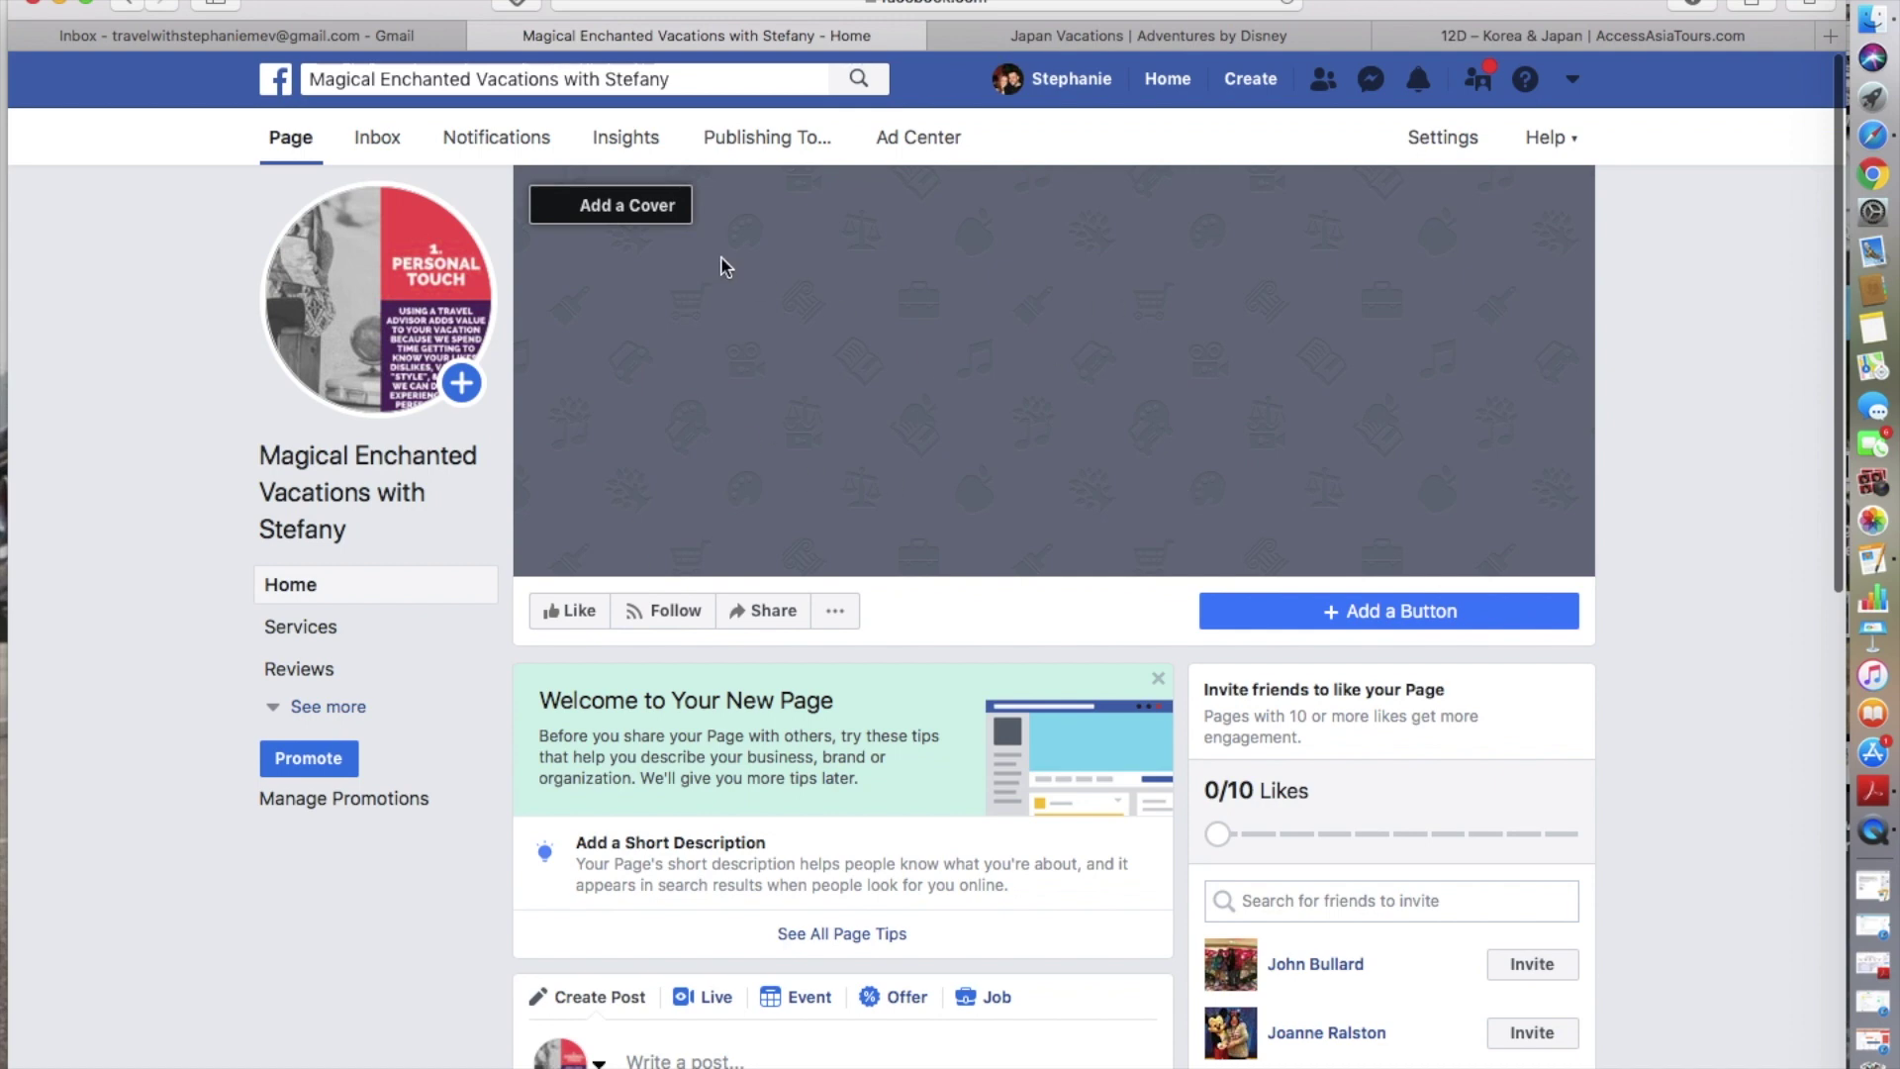
{"action": "left_click", "coordinate": [645, 209]}
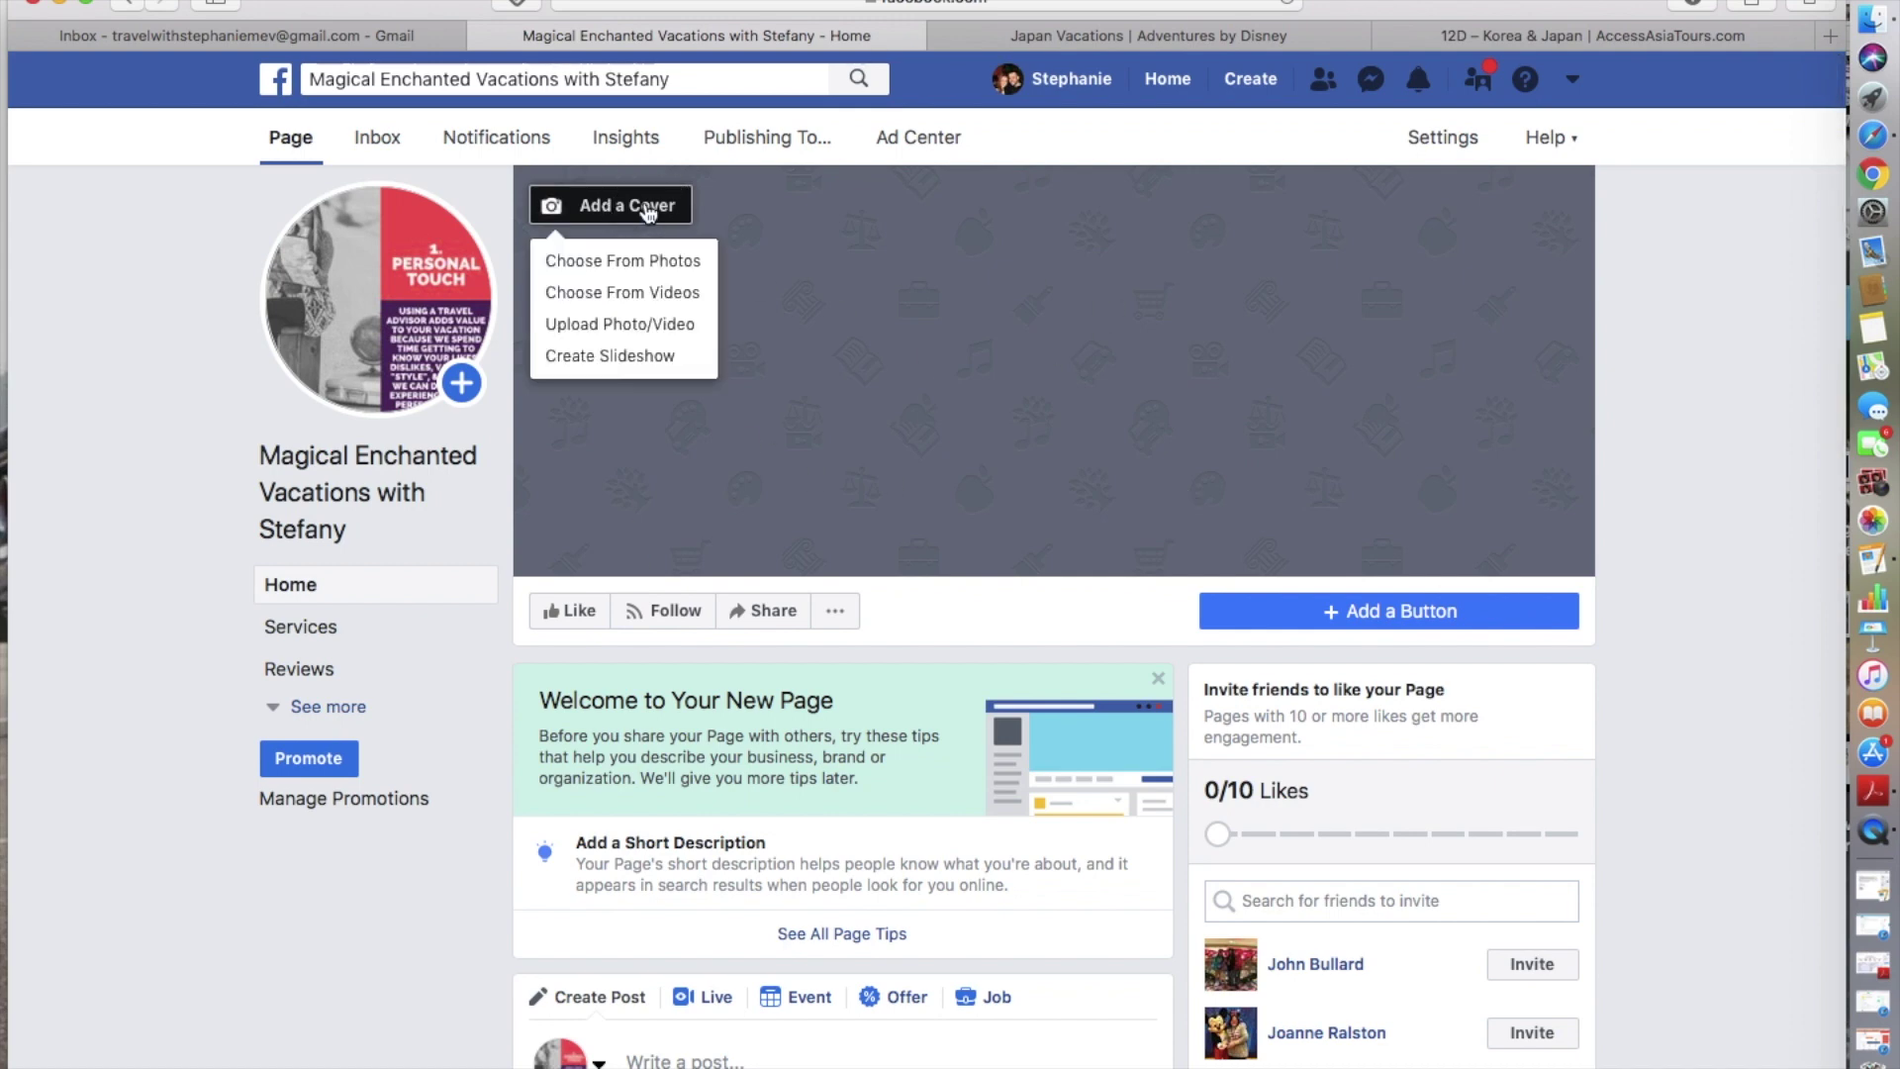
{"action": "left_click", "coordinate": [612, 326]}
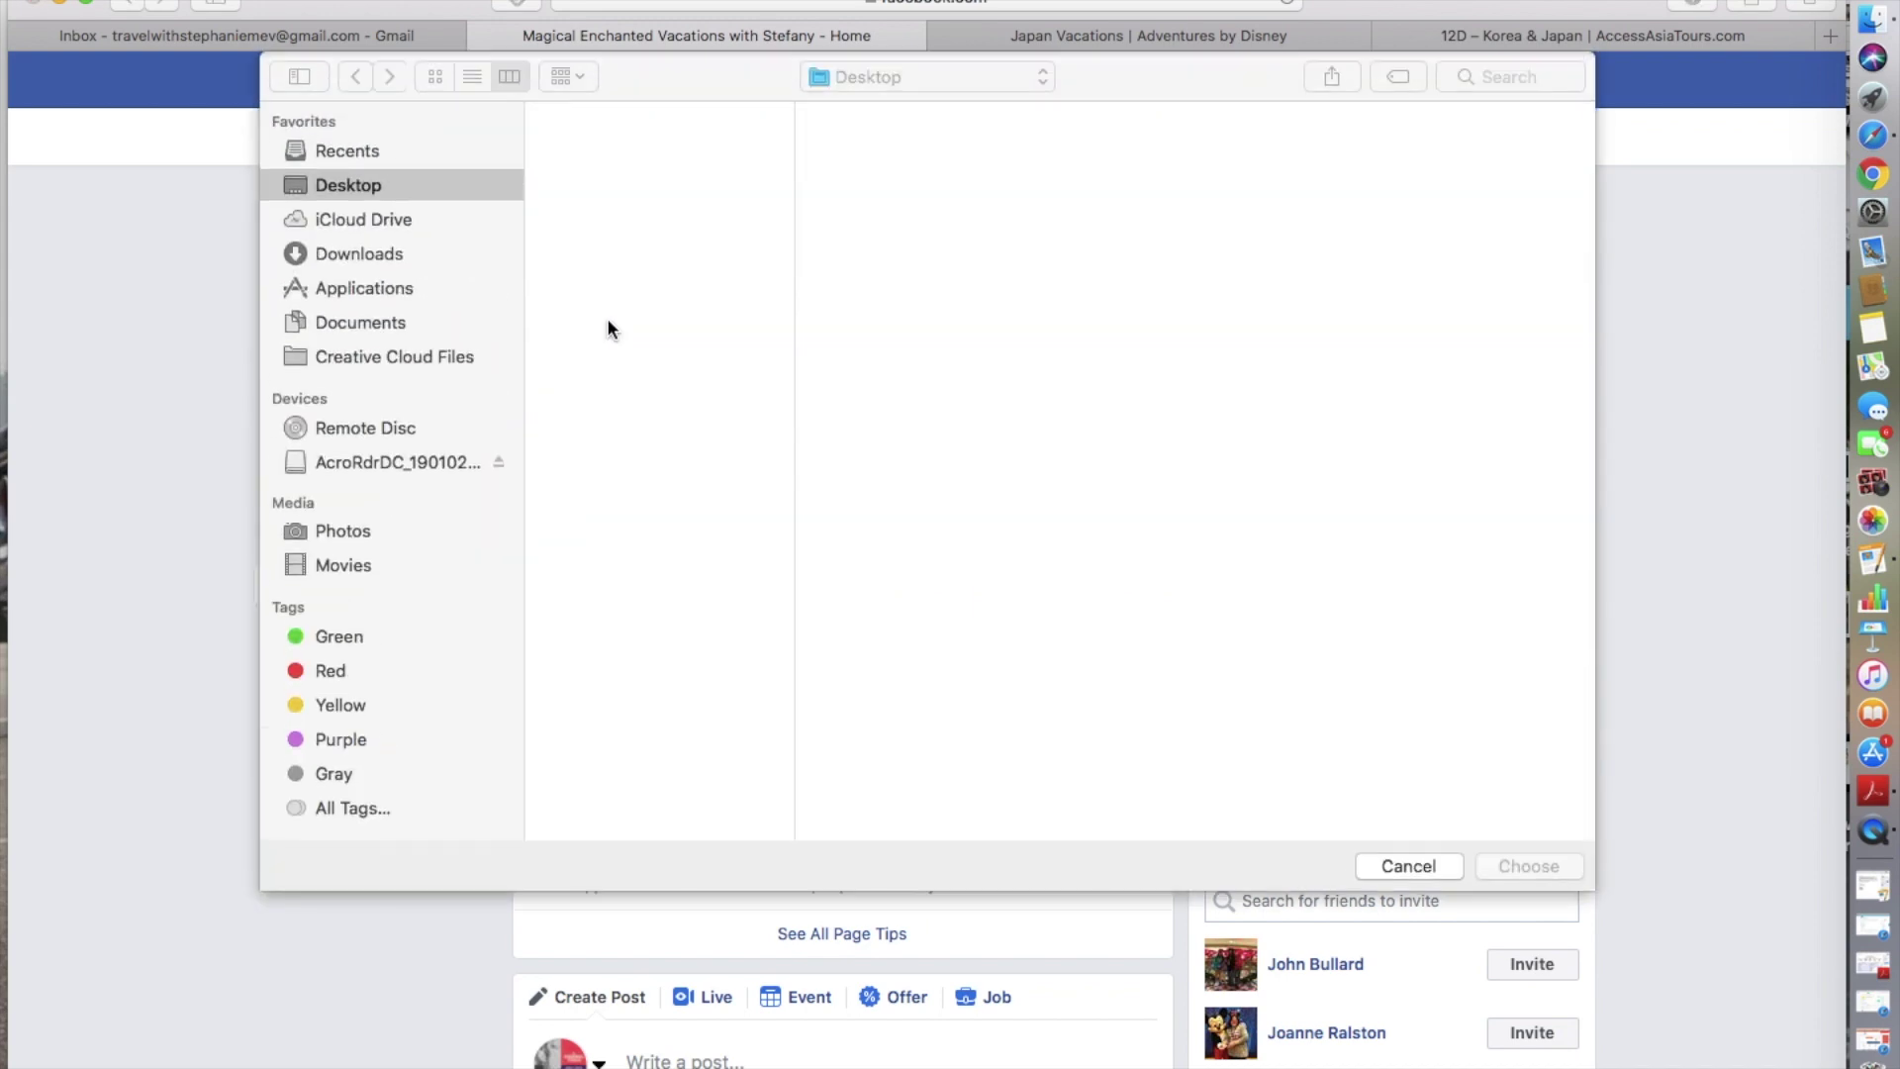
{"action": "left_click", "coordinate": [614, 457]}
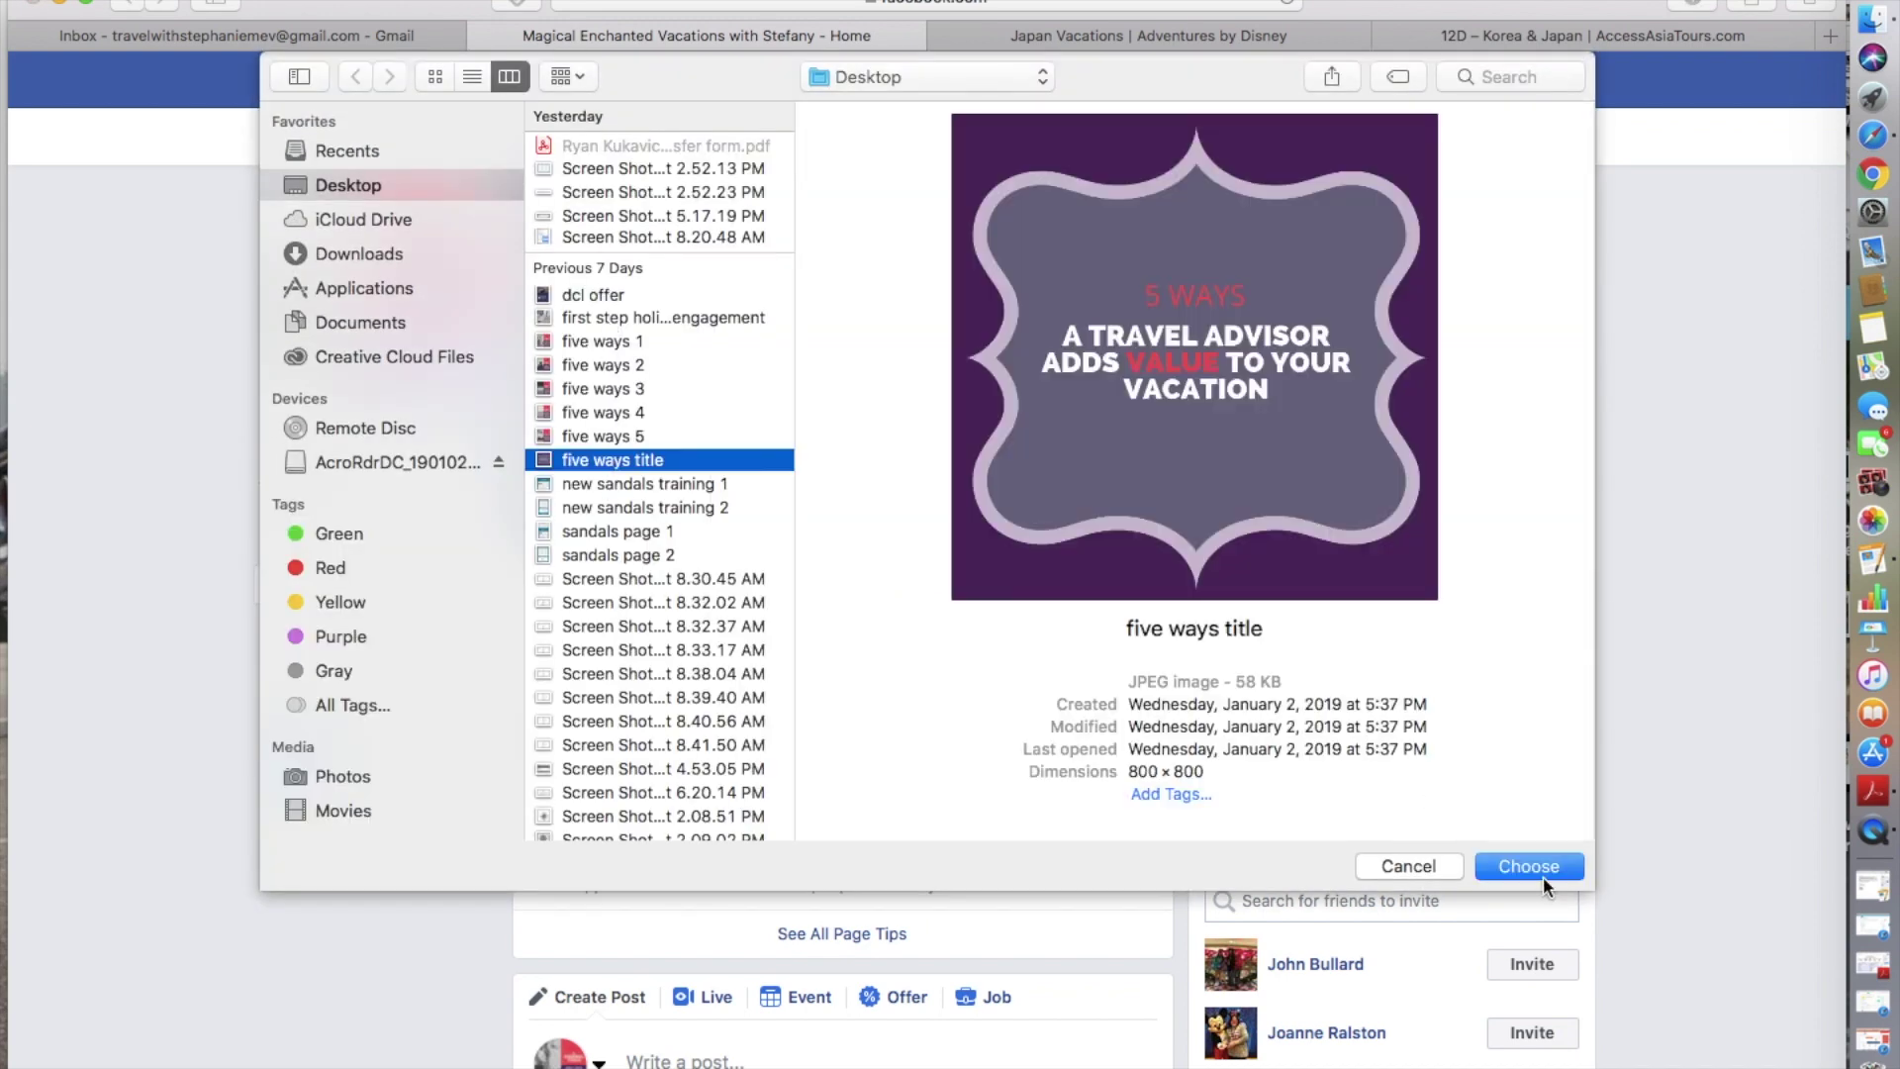
{"action": "left_click", "coordinate": [1539, 869]}
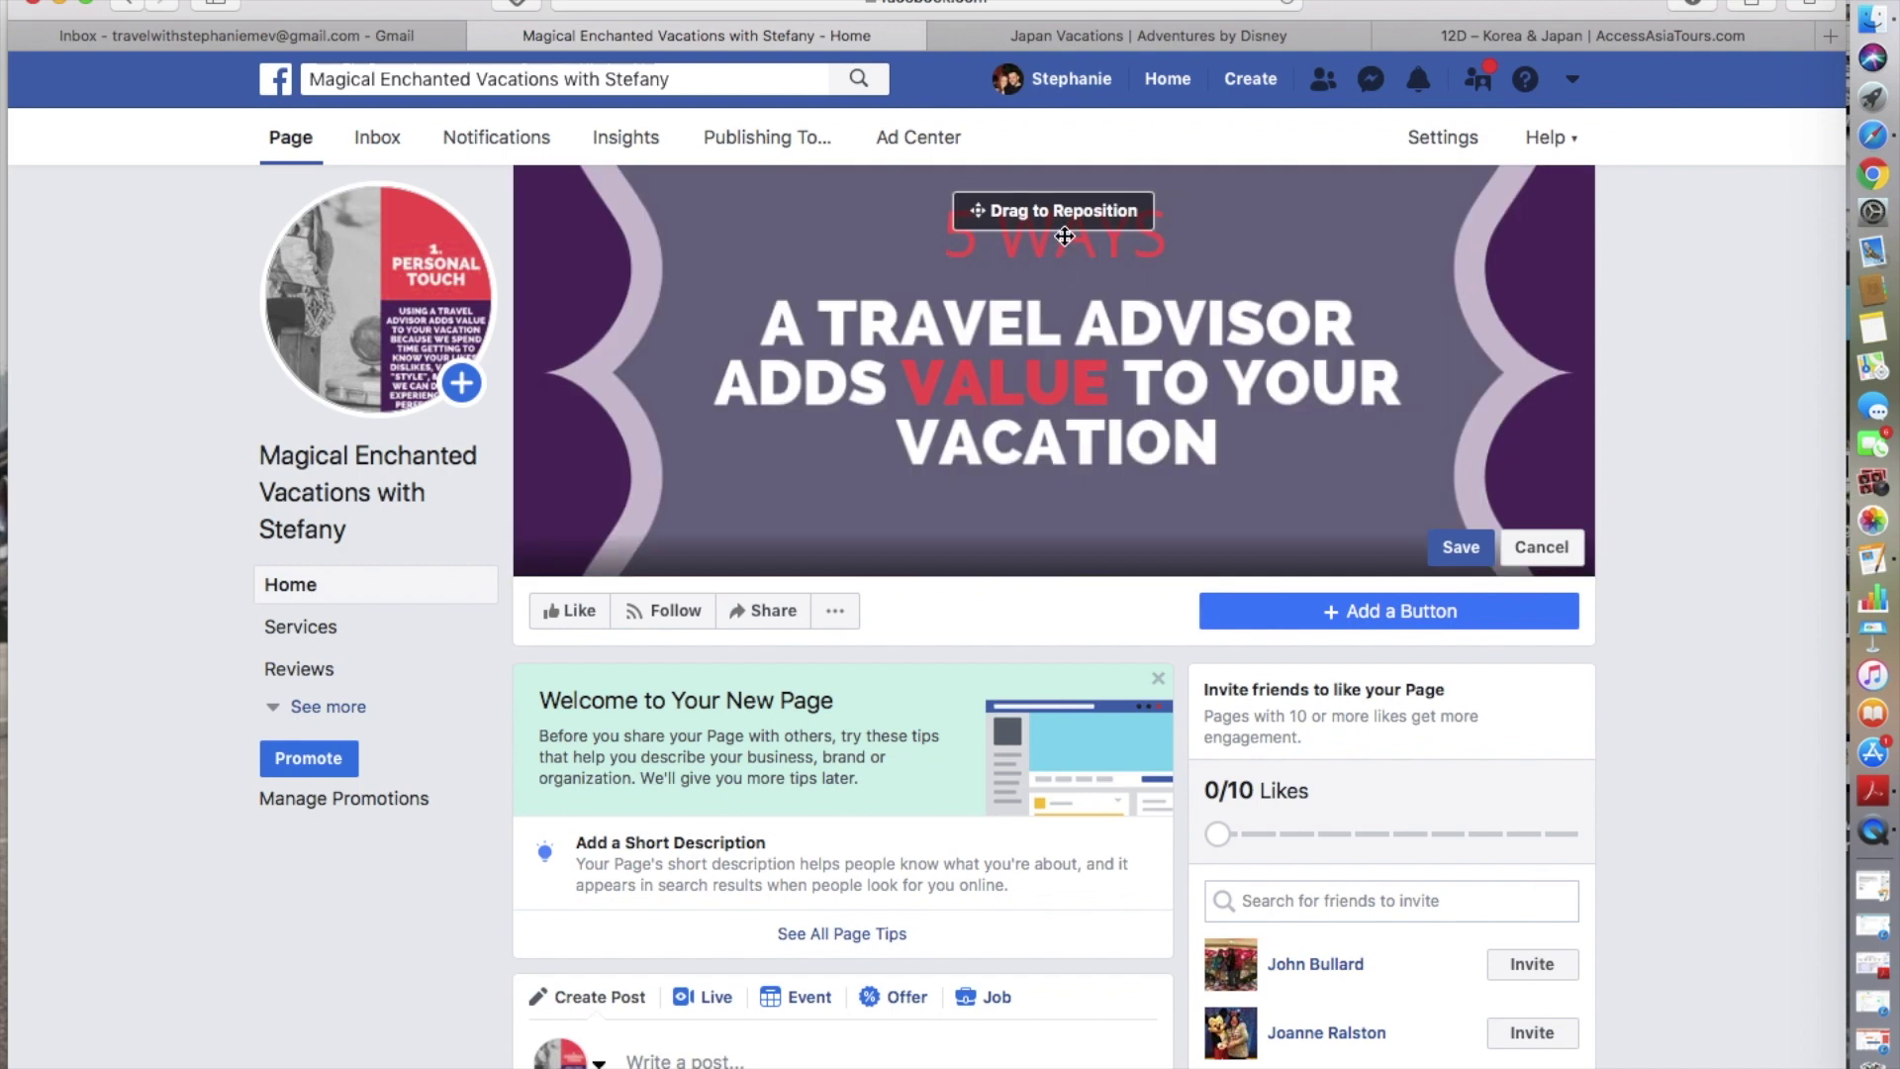
{"action": "left_click_drag", "start_coordinate": [1053, 341], "coordinate": [1148, 364]}
{"action": "left_click", "coordinate": [1448, 547]}
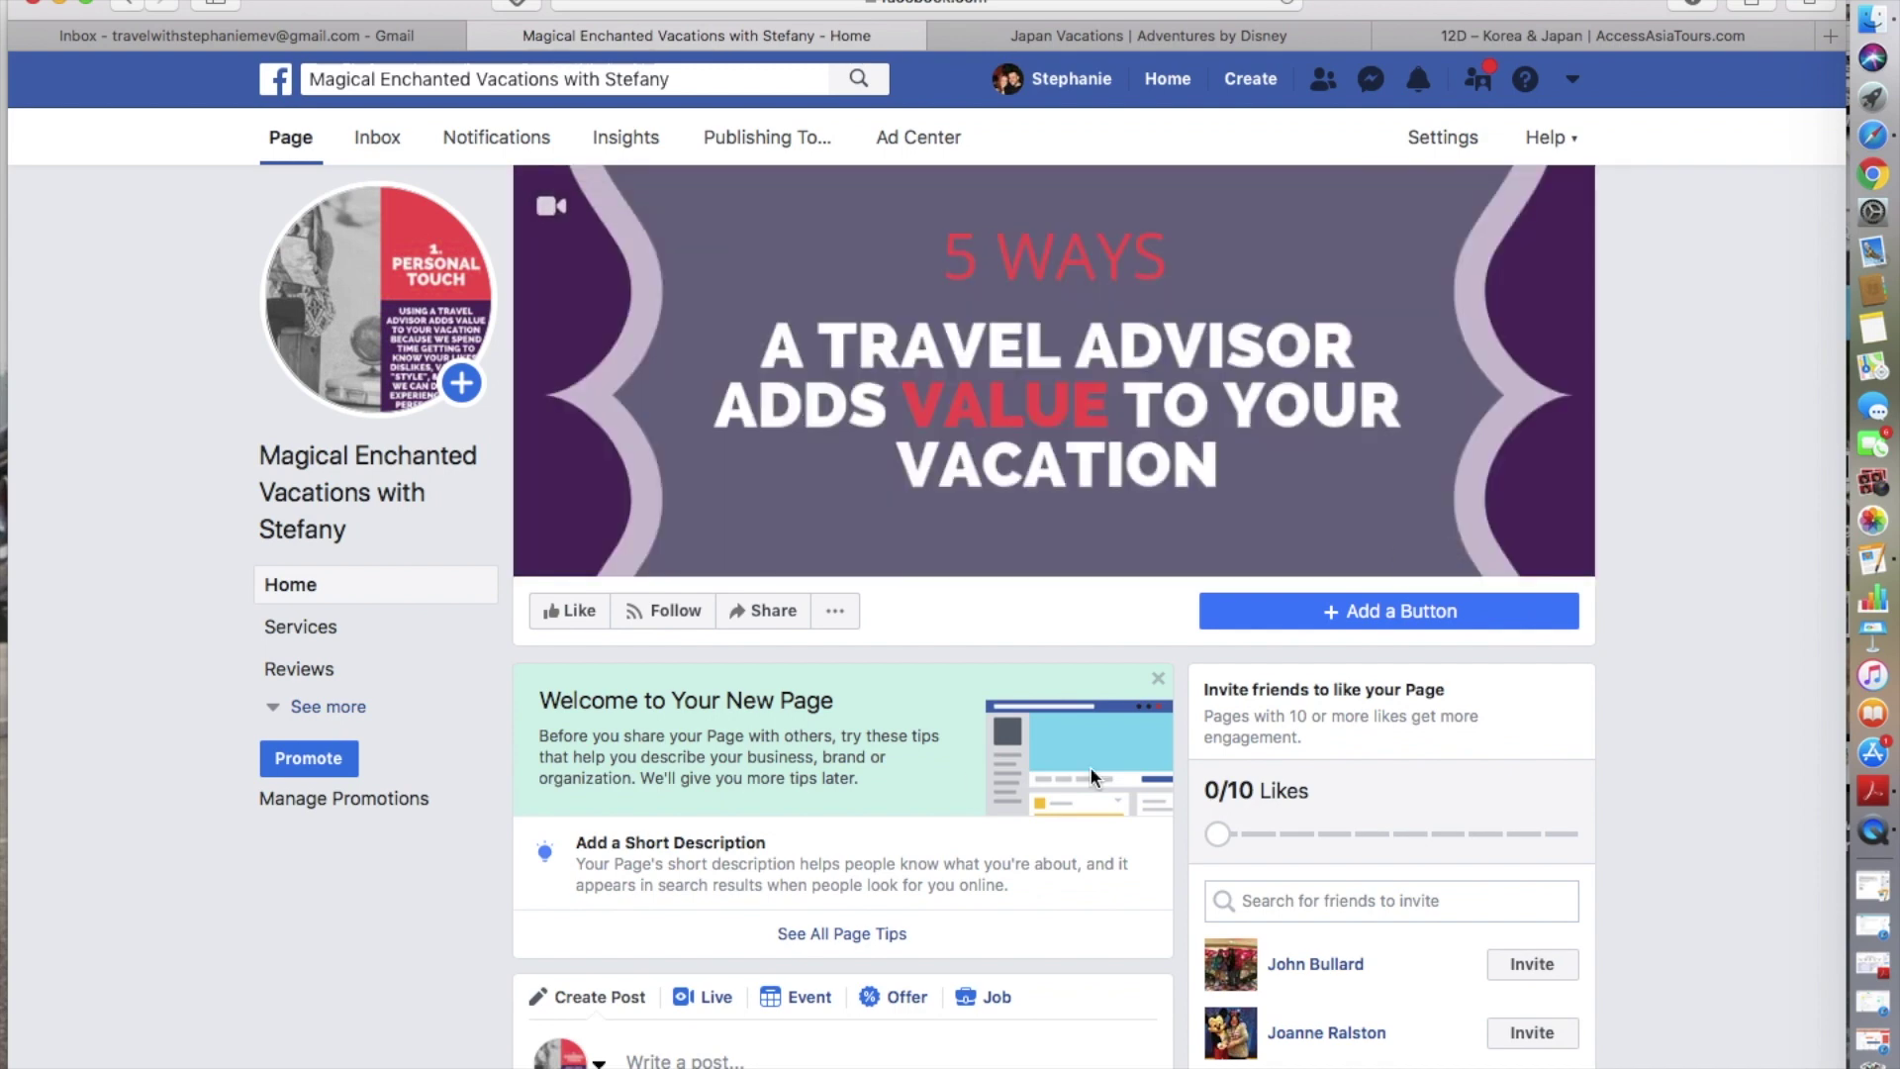
{"action": "scroll", "coordinate": [1089, 766], "scroll_direction": "down", "scroll_amount": 5}
{"action": "scroll", "coordinate": [1090, 766], "scroll_direction": "up", "scroll_amount": 4}
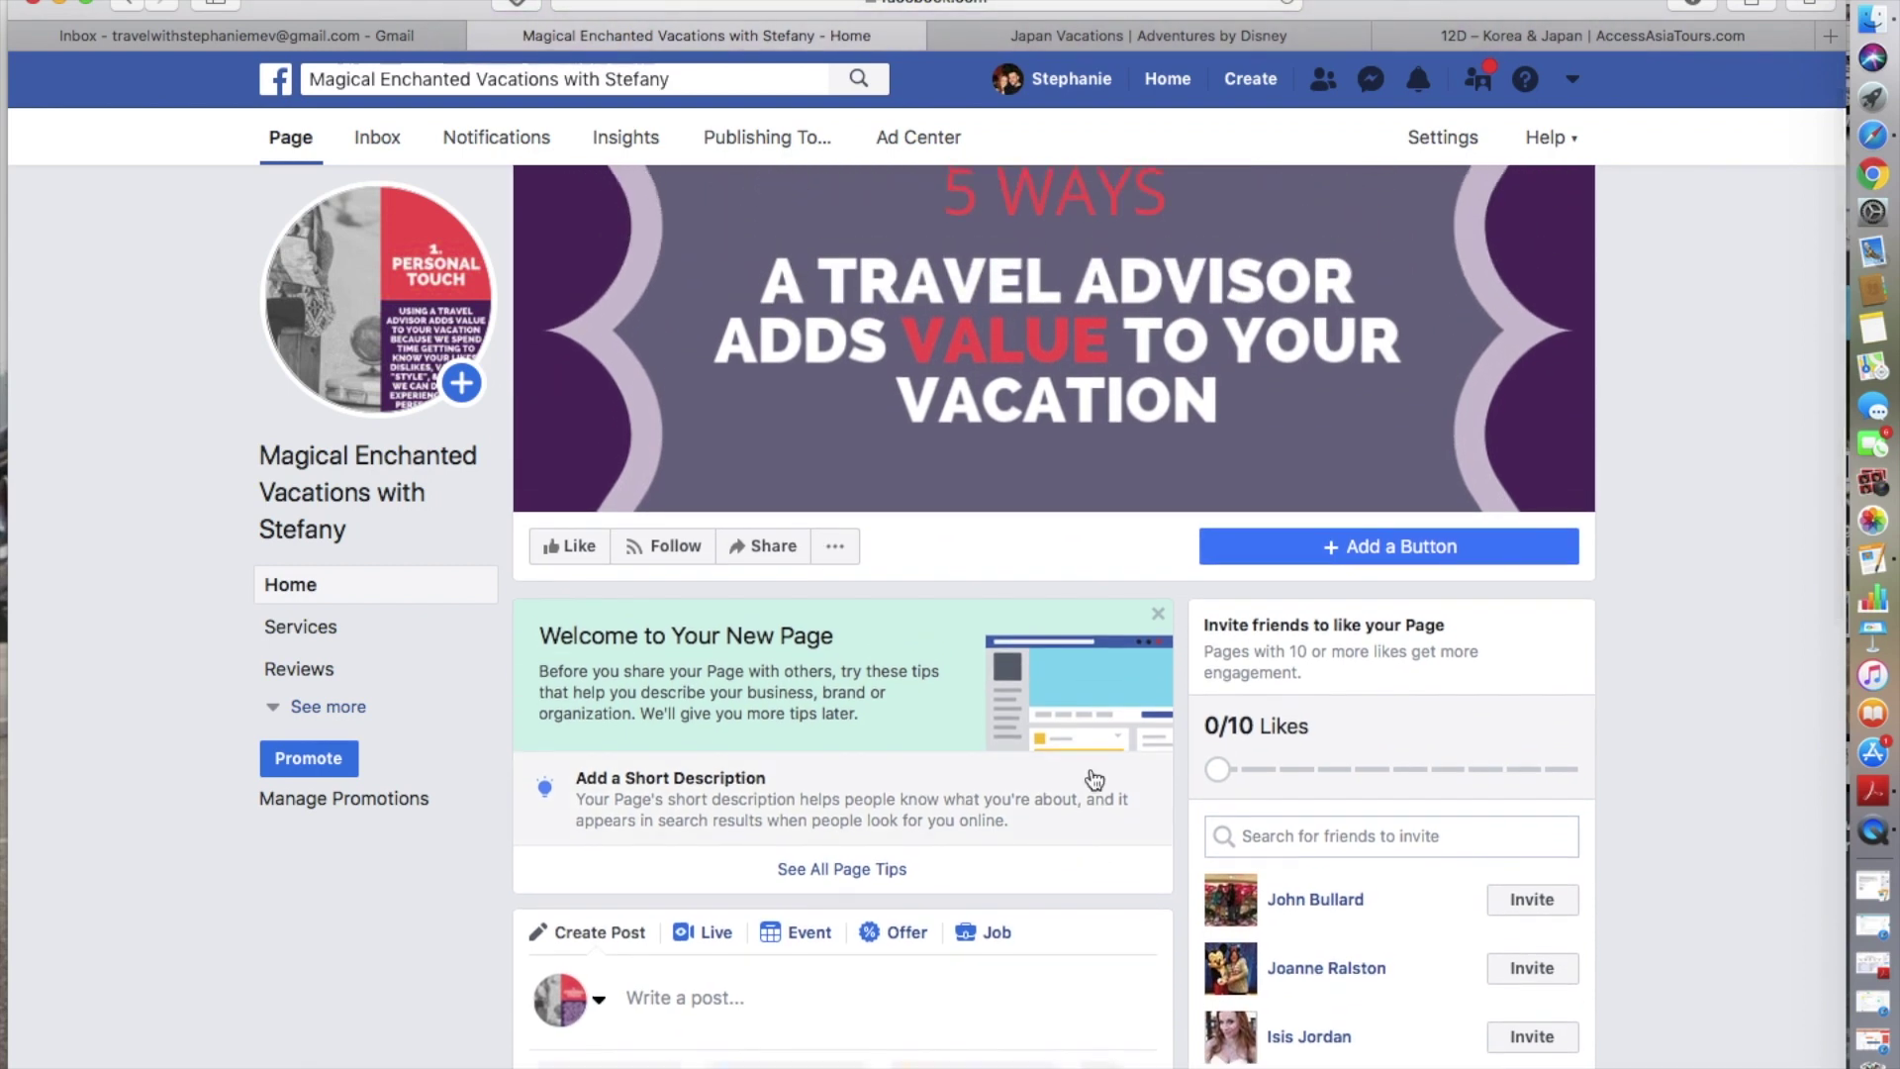
{"action": "scroll", "coordinate": [1094, 779], "scroll_direction": "up", "scroll_amount": 1}
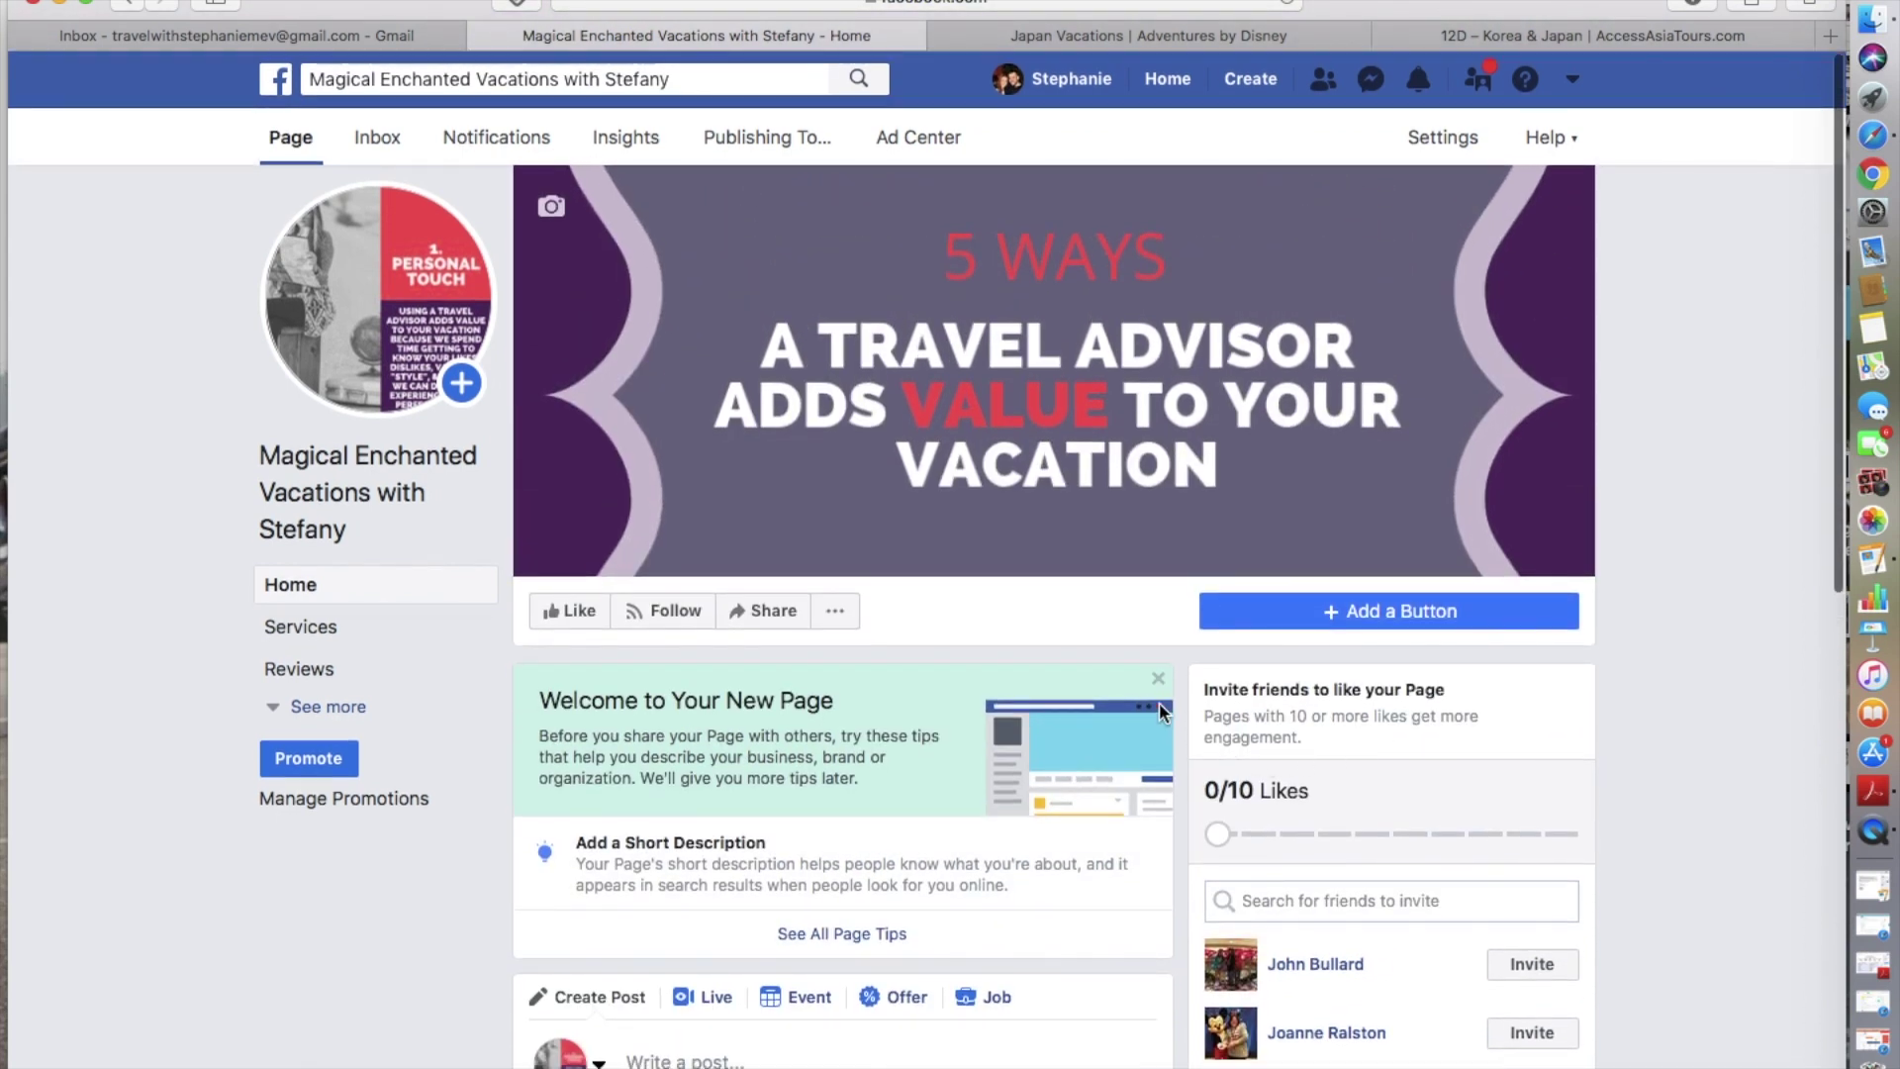
- Start adding an action button, trying the email and Call Now button types
{"action": "left_click", "coordinate": [1422, 613]}
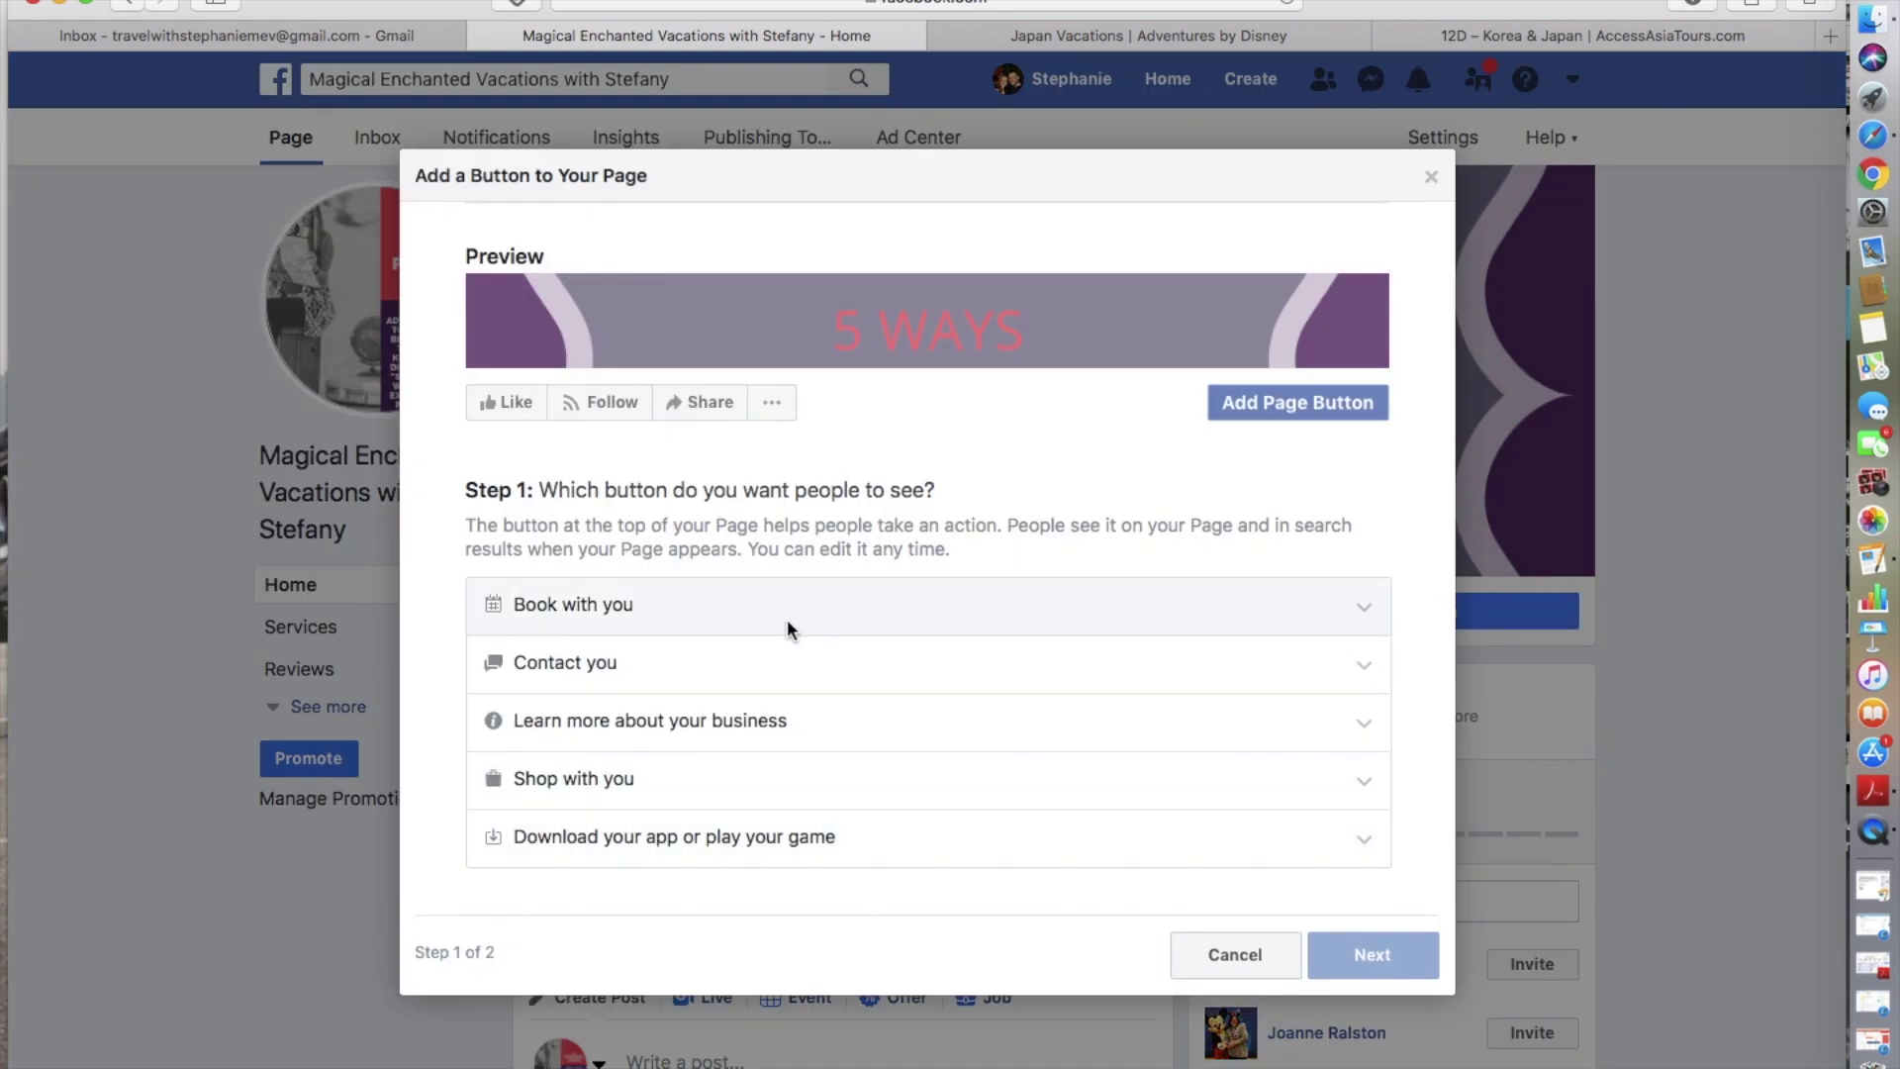
{"action": "left_click", "coordinate": [602, 662]}
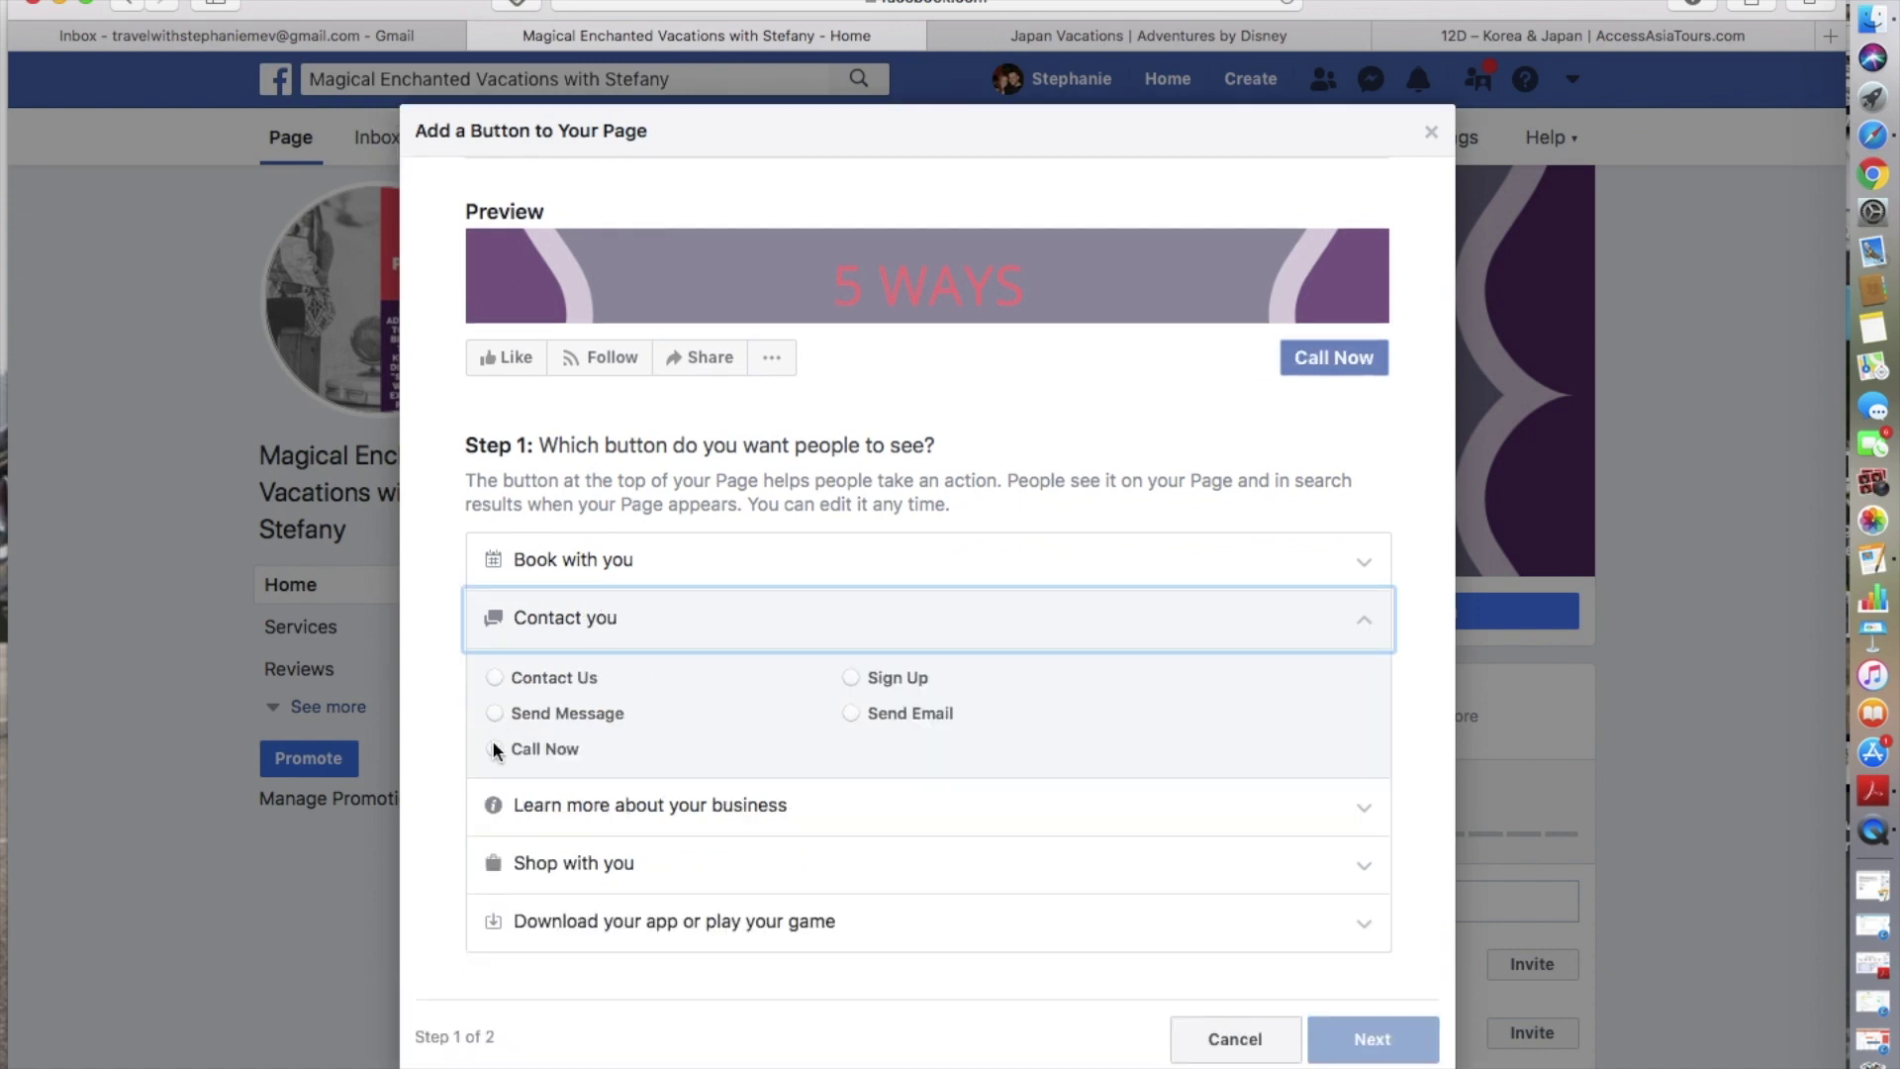
{"action": "left_click", "coordinate": [852, 712]}
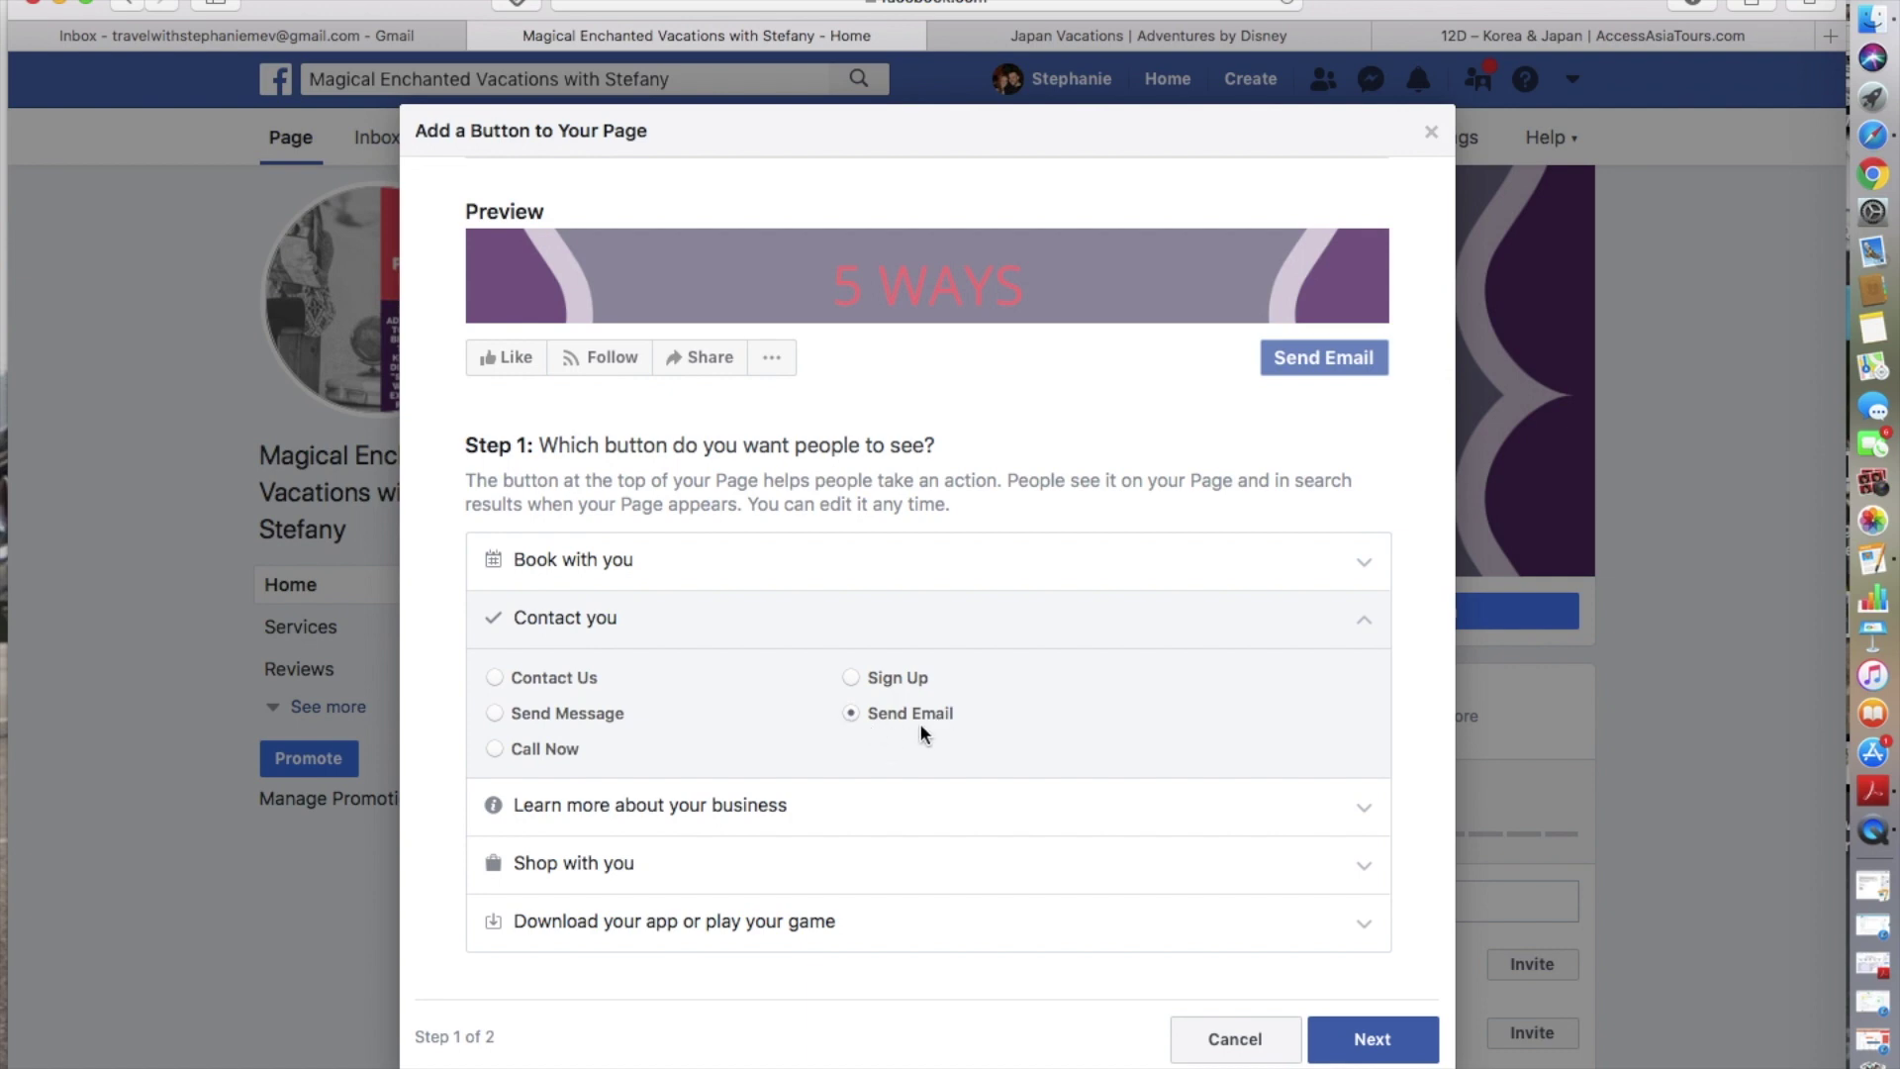
{"action": "left_click", "coordinate": [1372, 1039]}
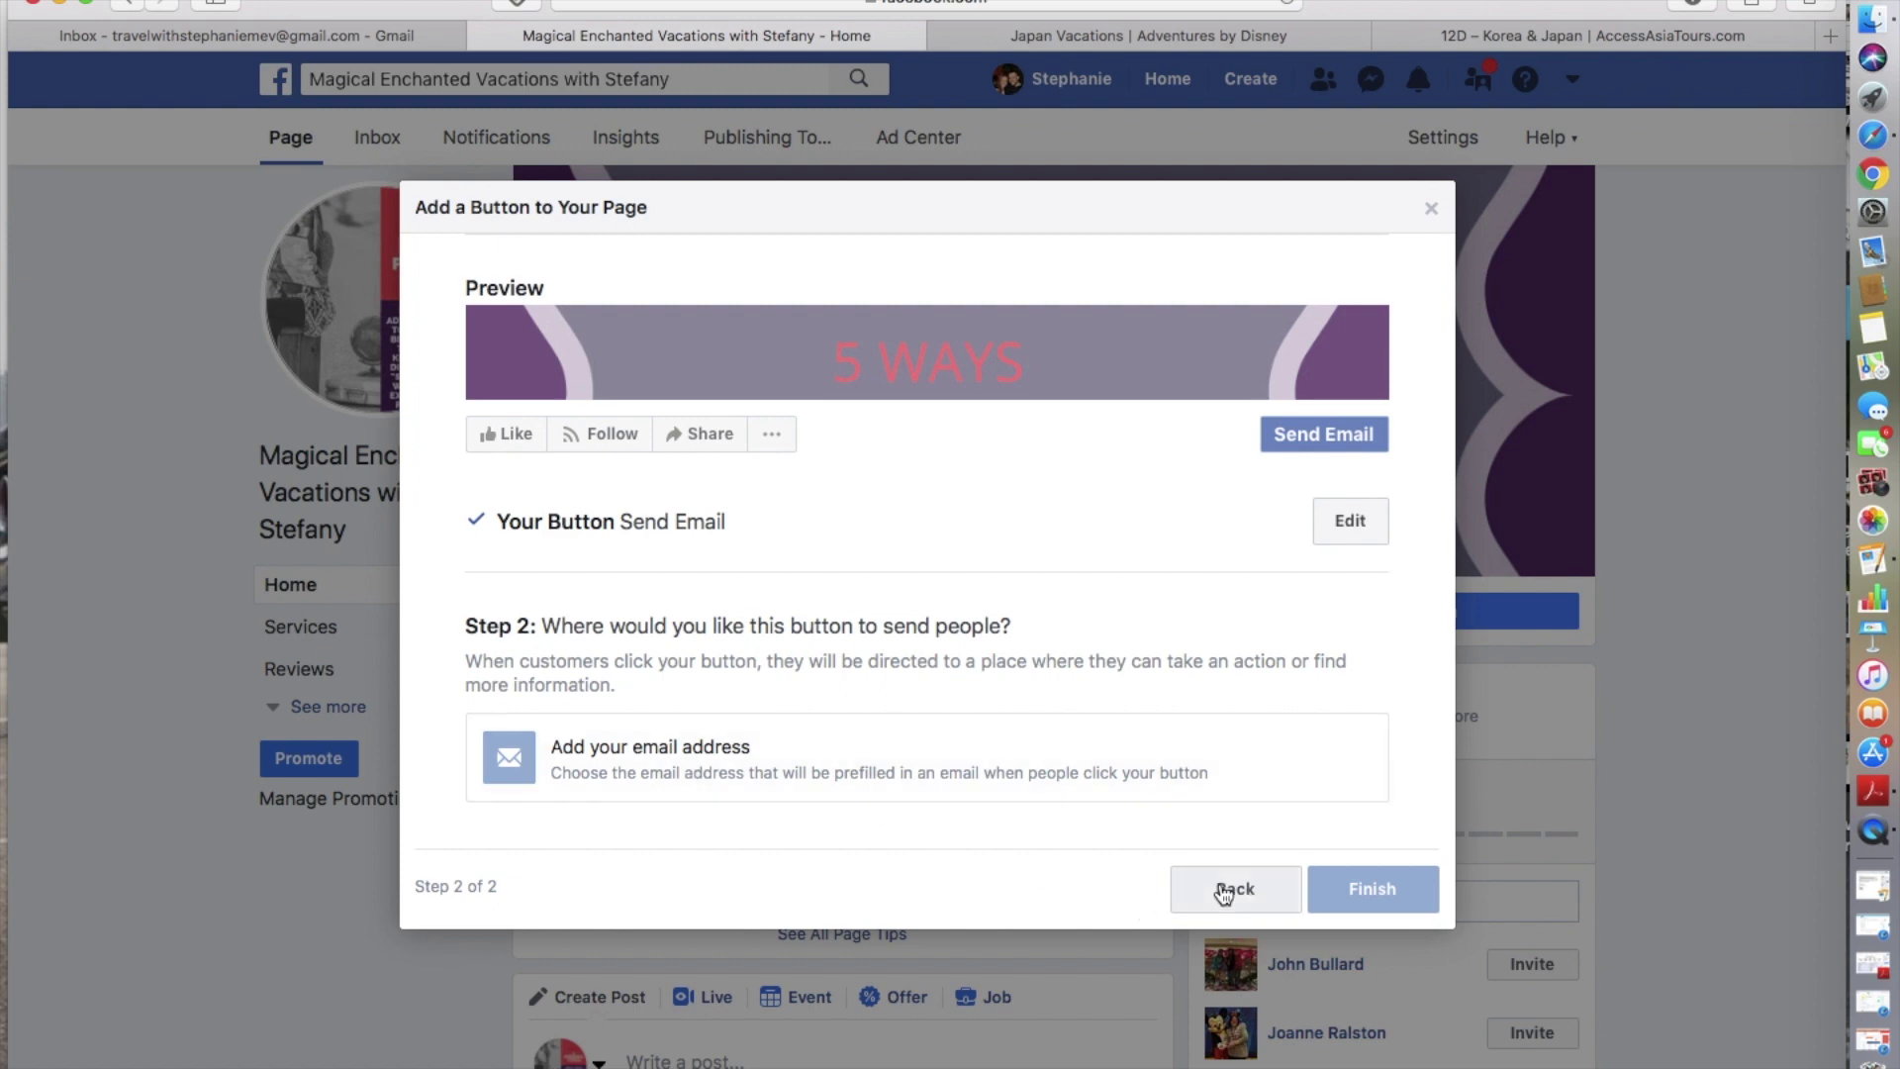
{"action": "left_click", "coordinate": [1224, 891]}
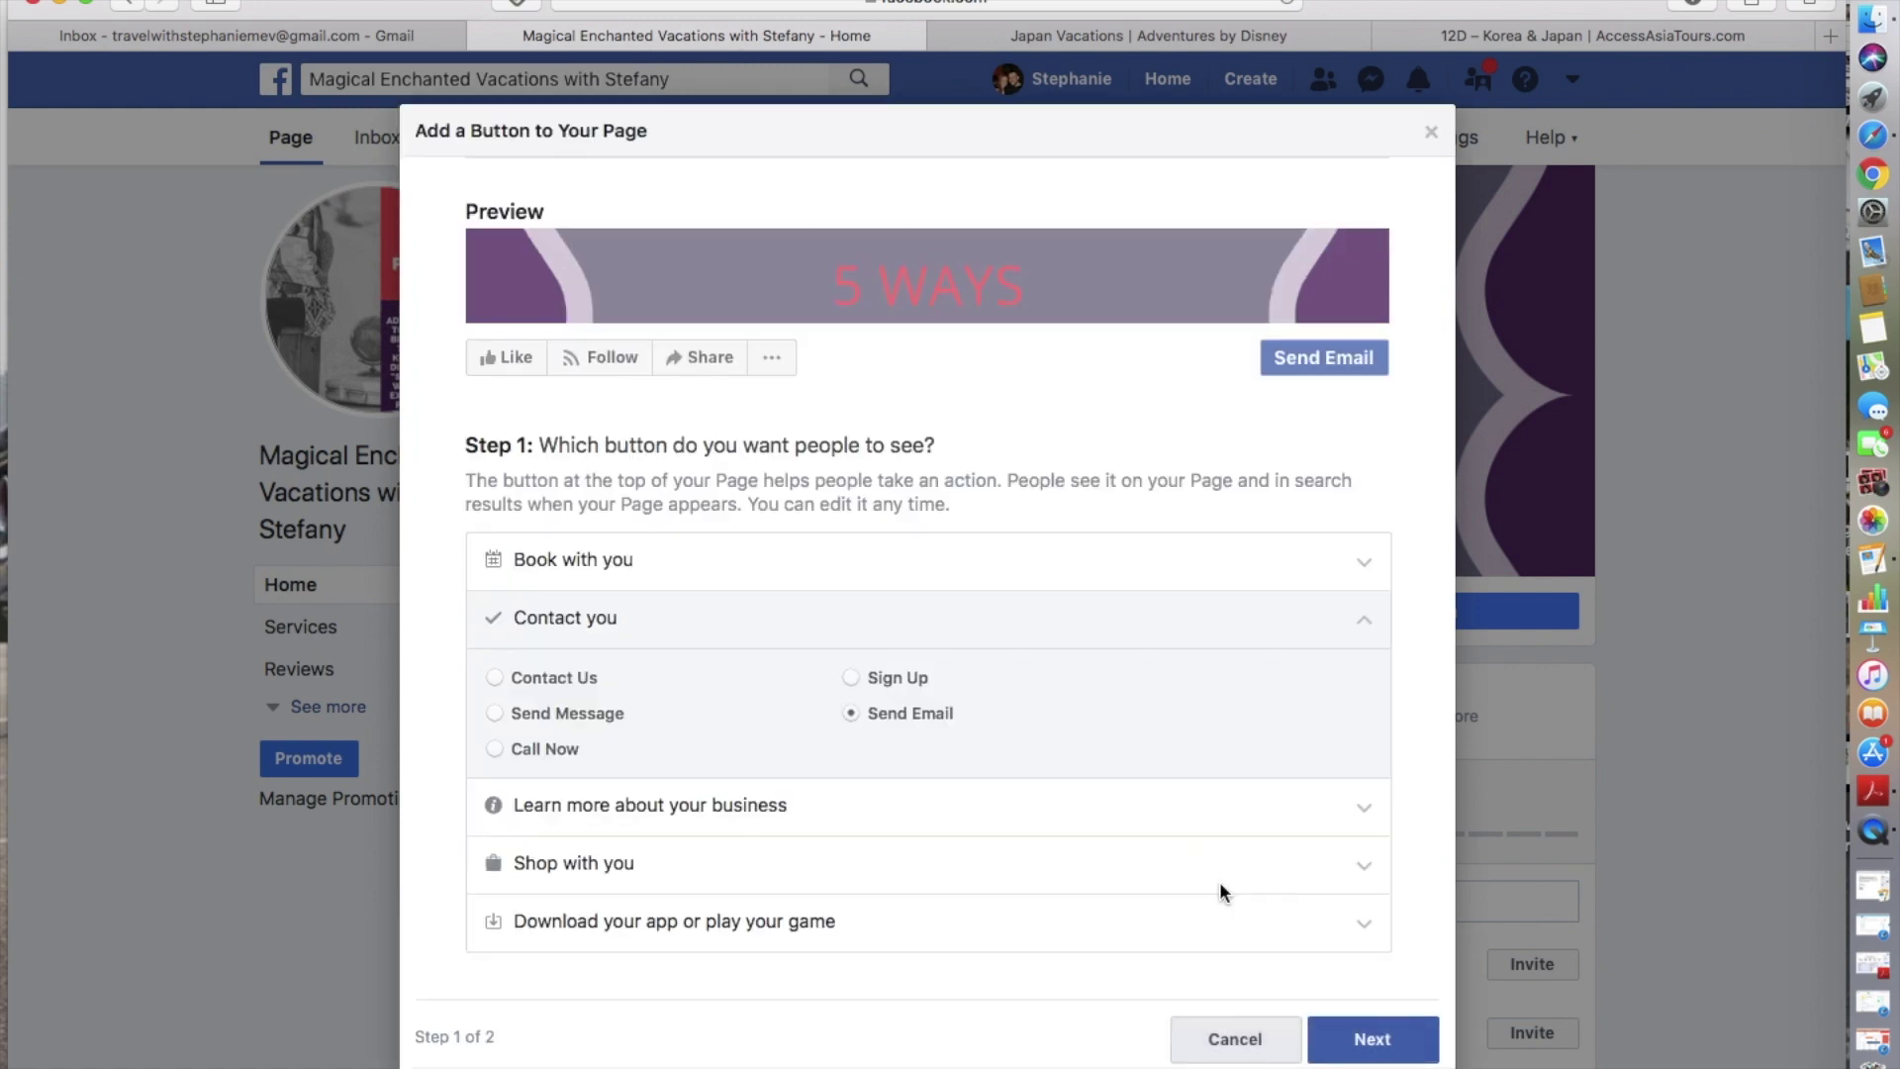
{"action": "left_click", "coordinate": [494, 748]}
{"action": "left_click", "coordinate": [1366, 1034]}
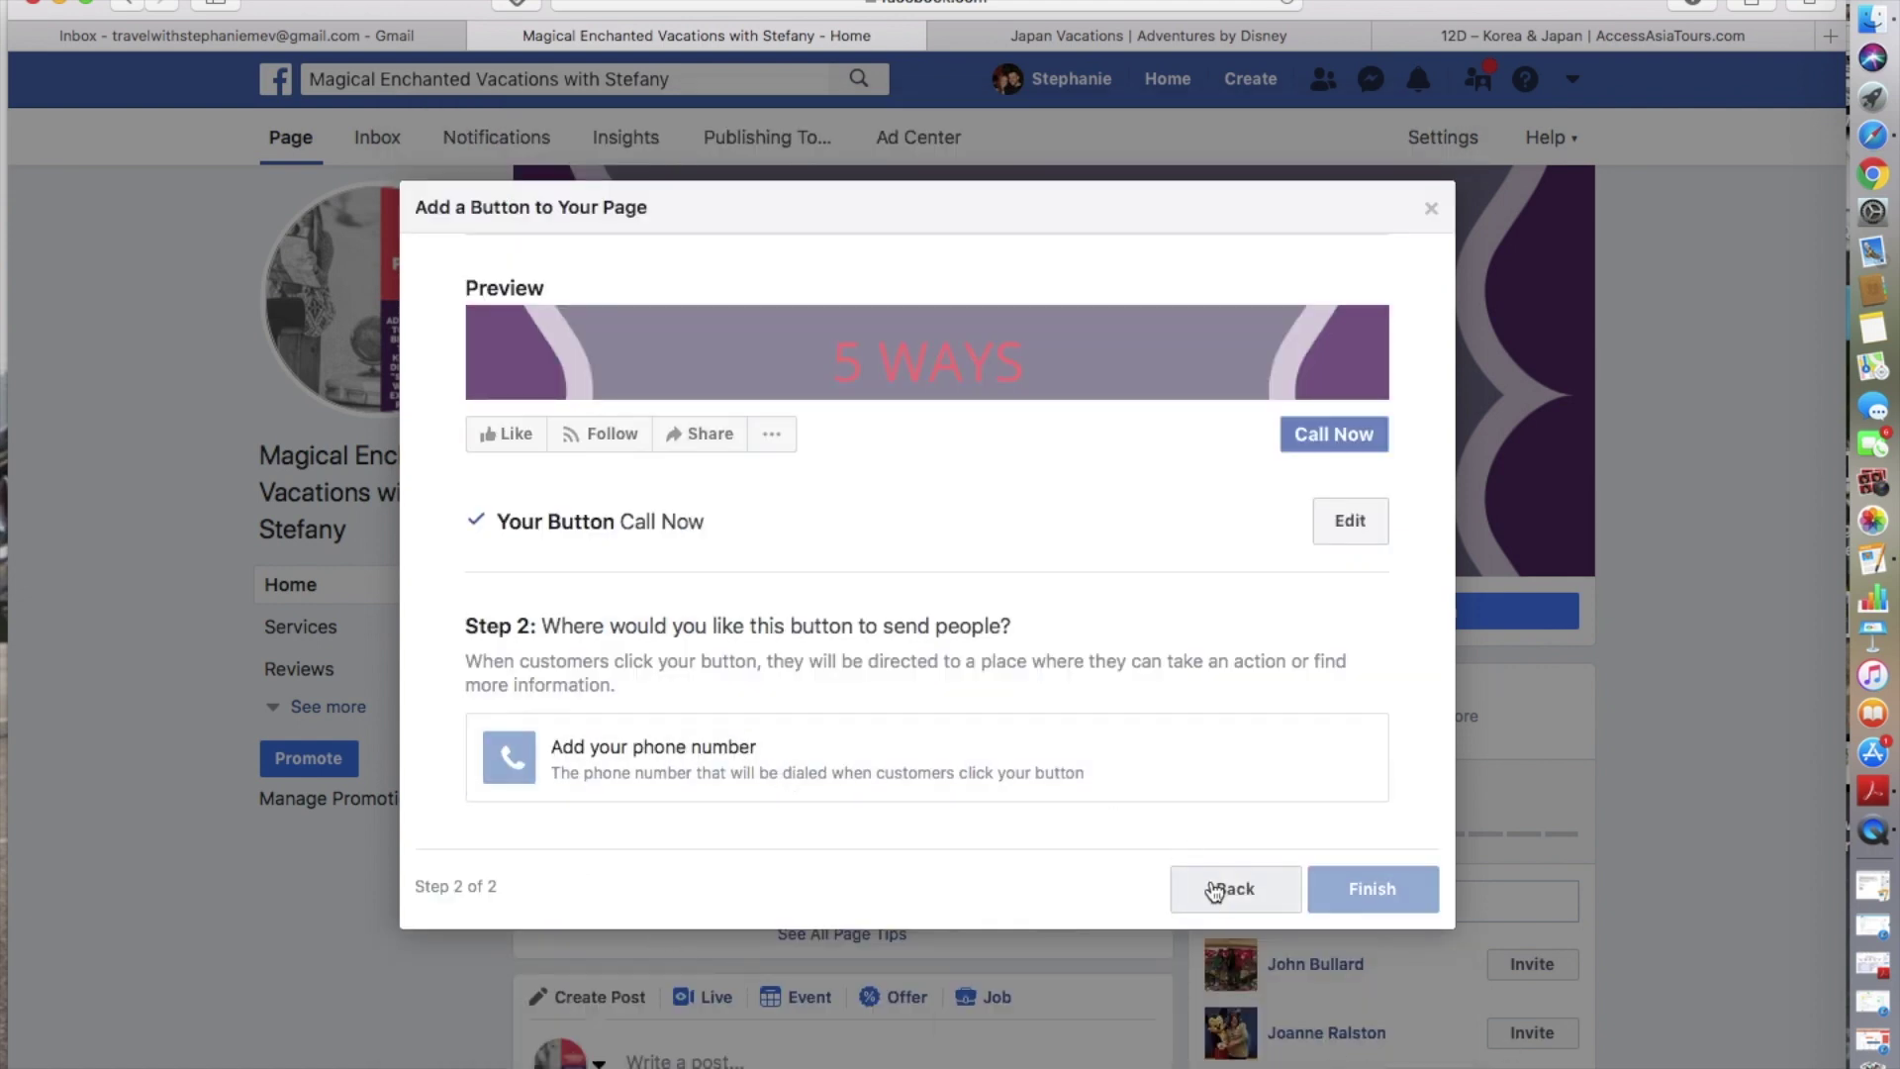
{"action": "left_click", "coordinate": [1219, 889]}
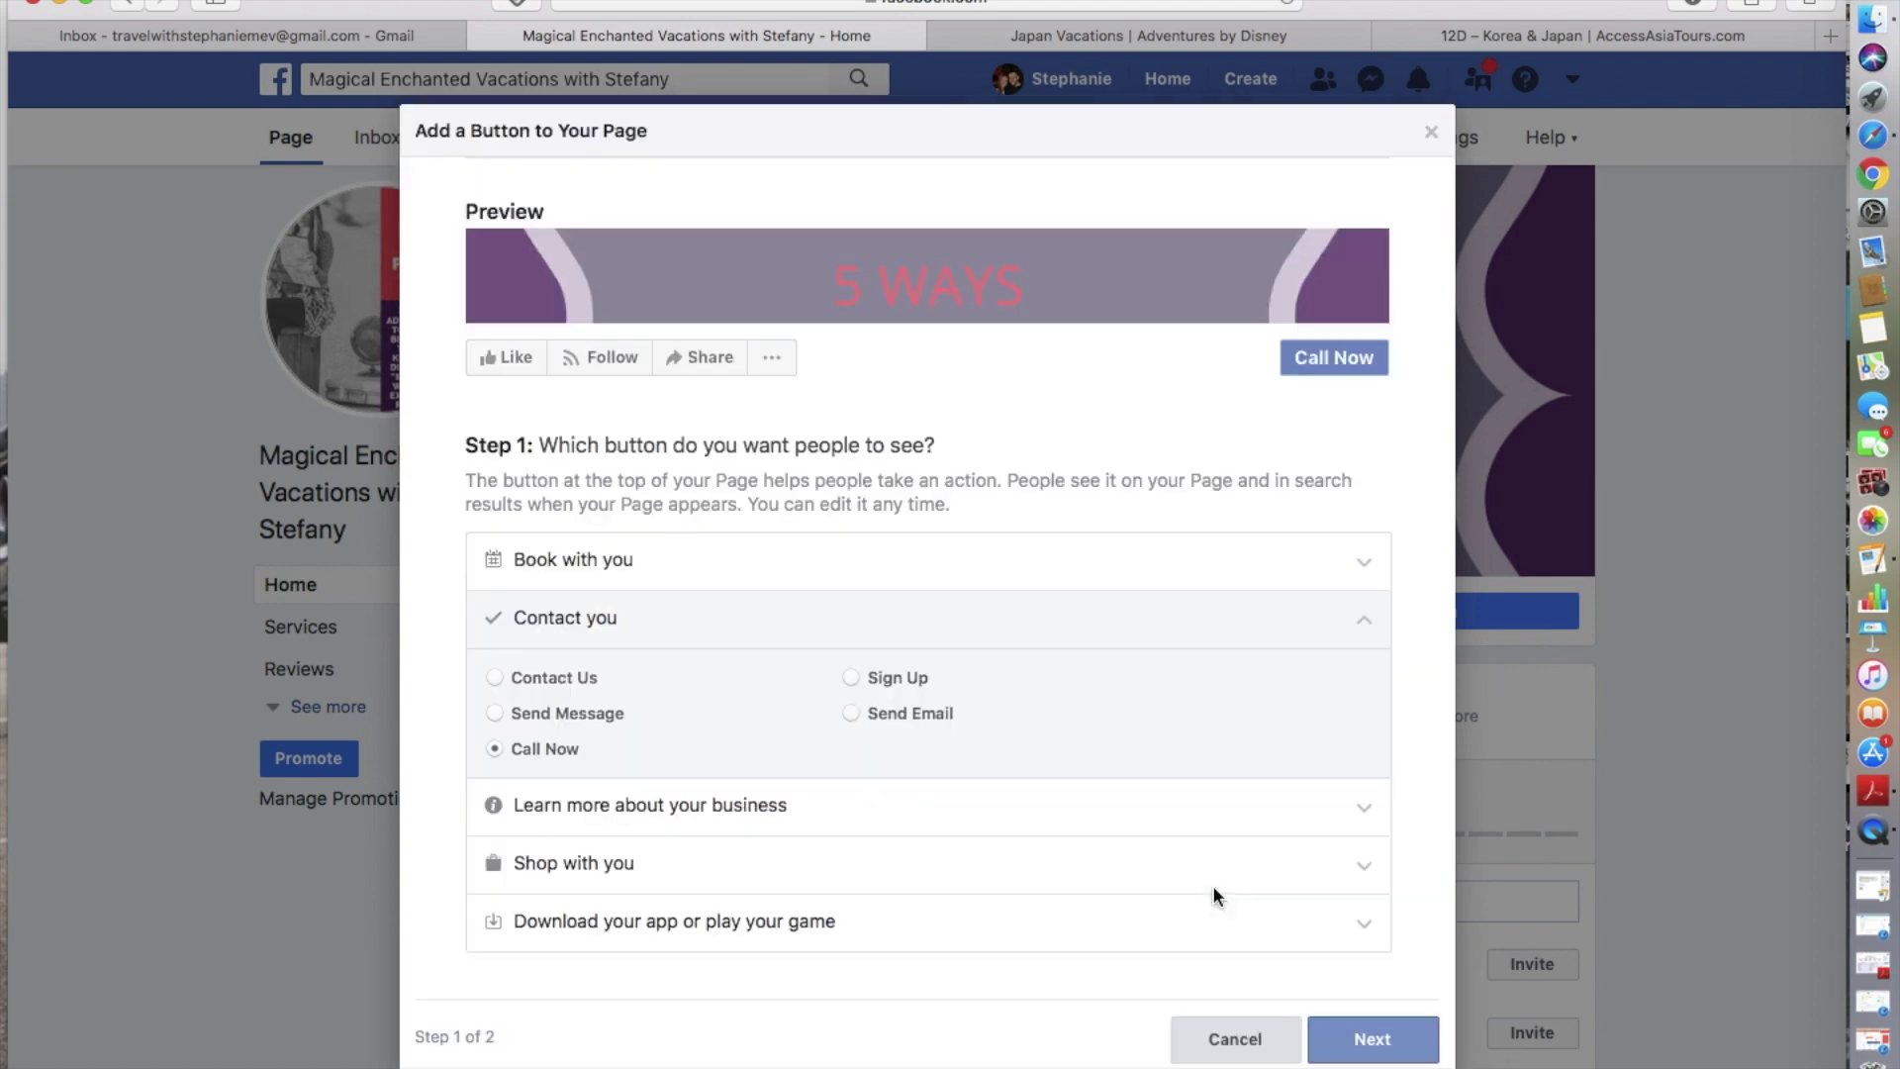
- Settle on a Send Message button that routes visitors to Messenger
{"action": "left_click", "coordinate": [494, 712]}
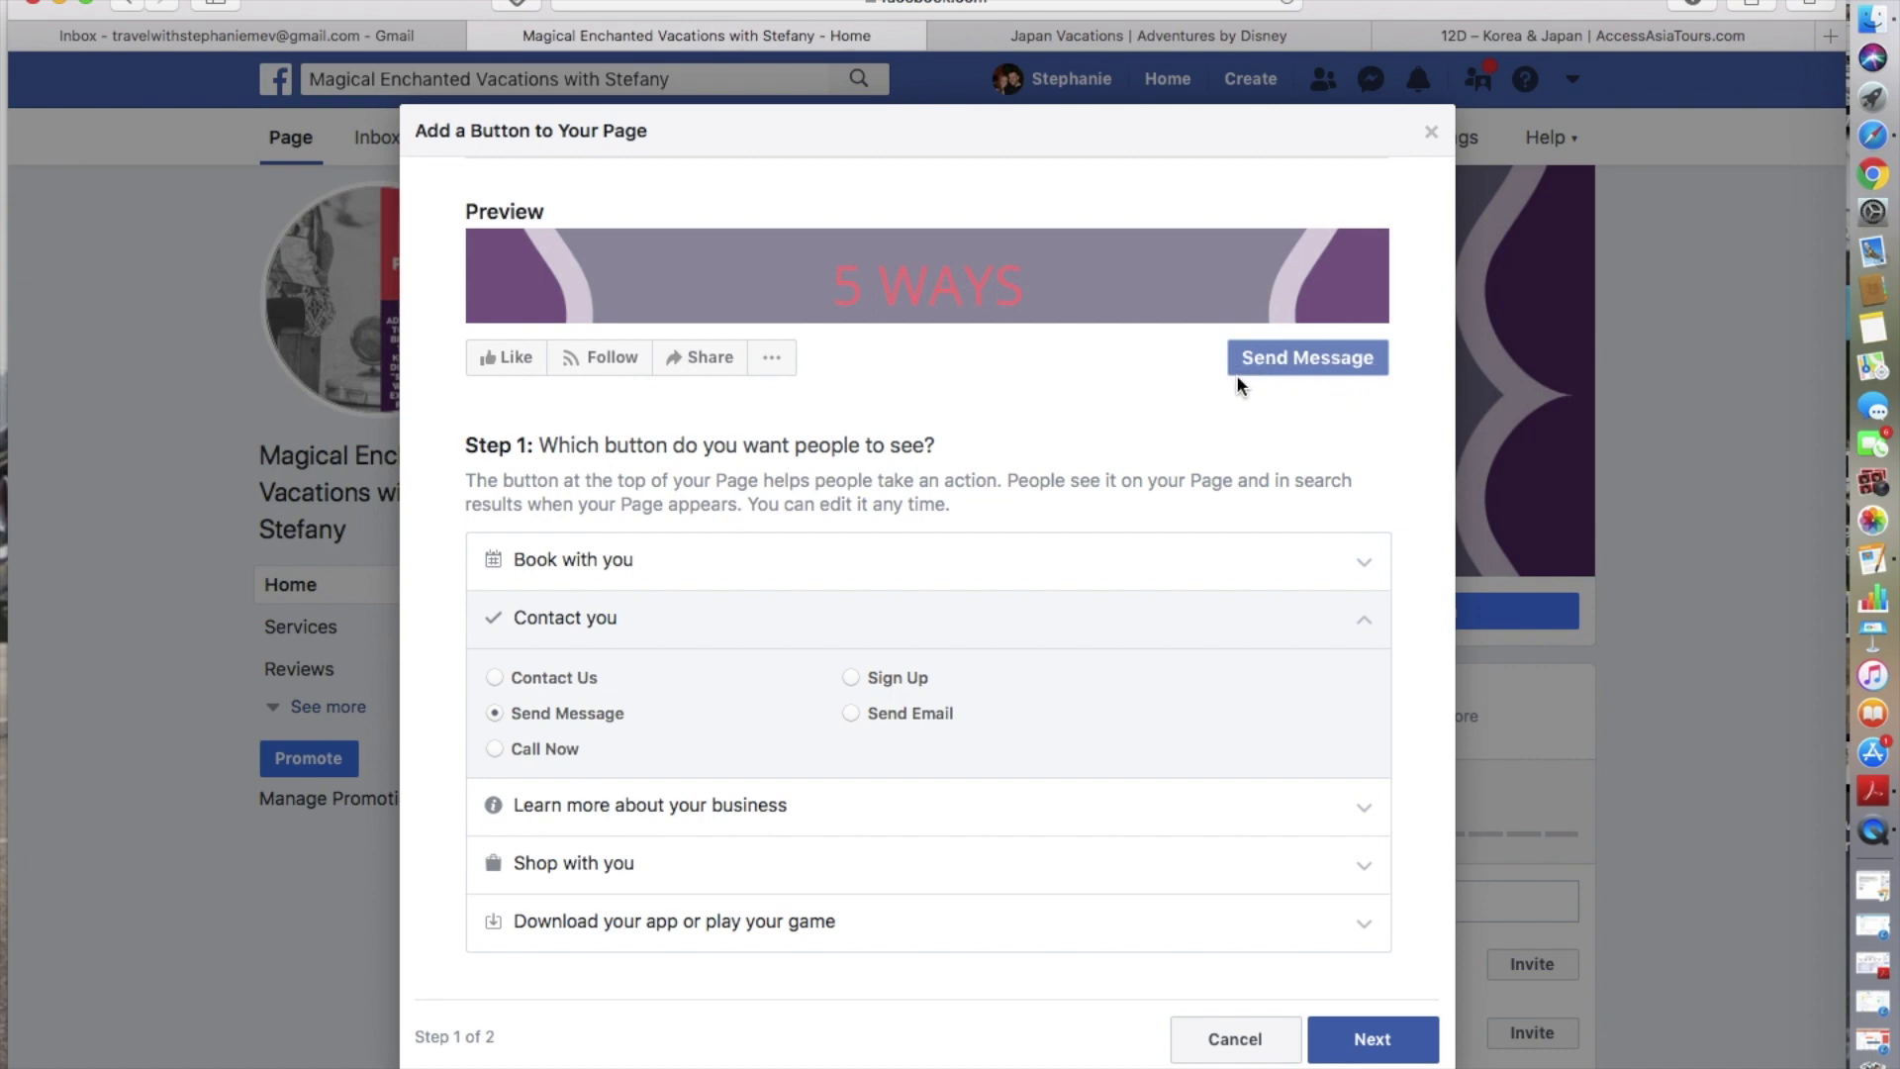
{"action": "left_click", "coordinate": [649, 823]}
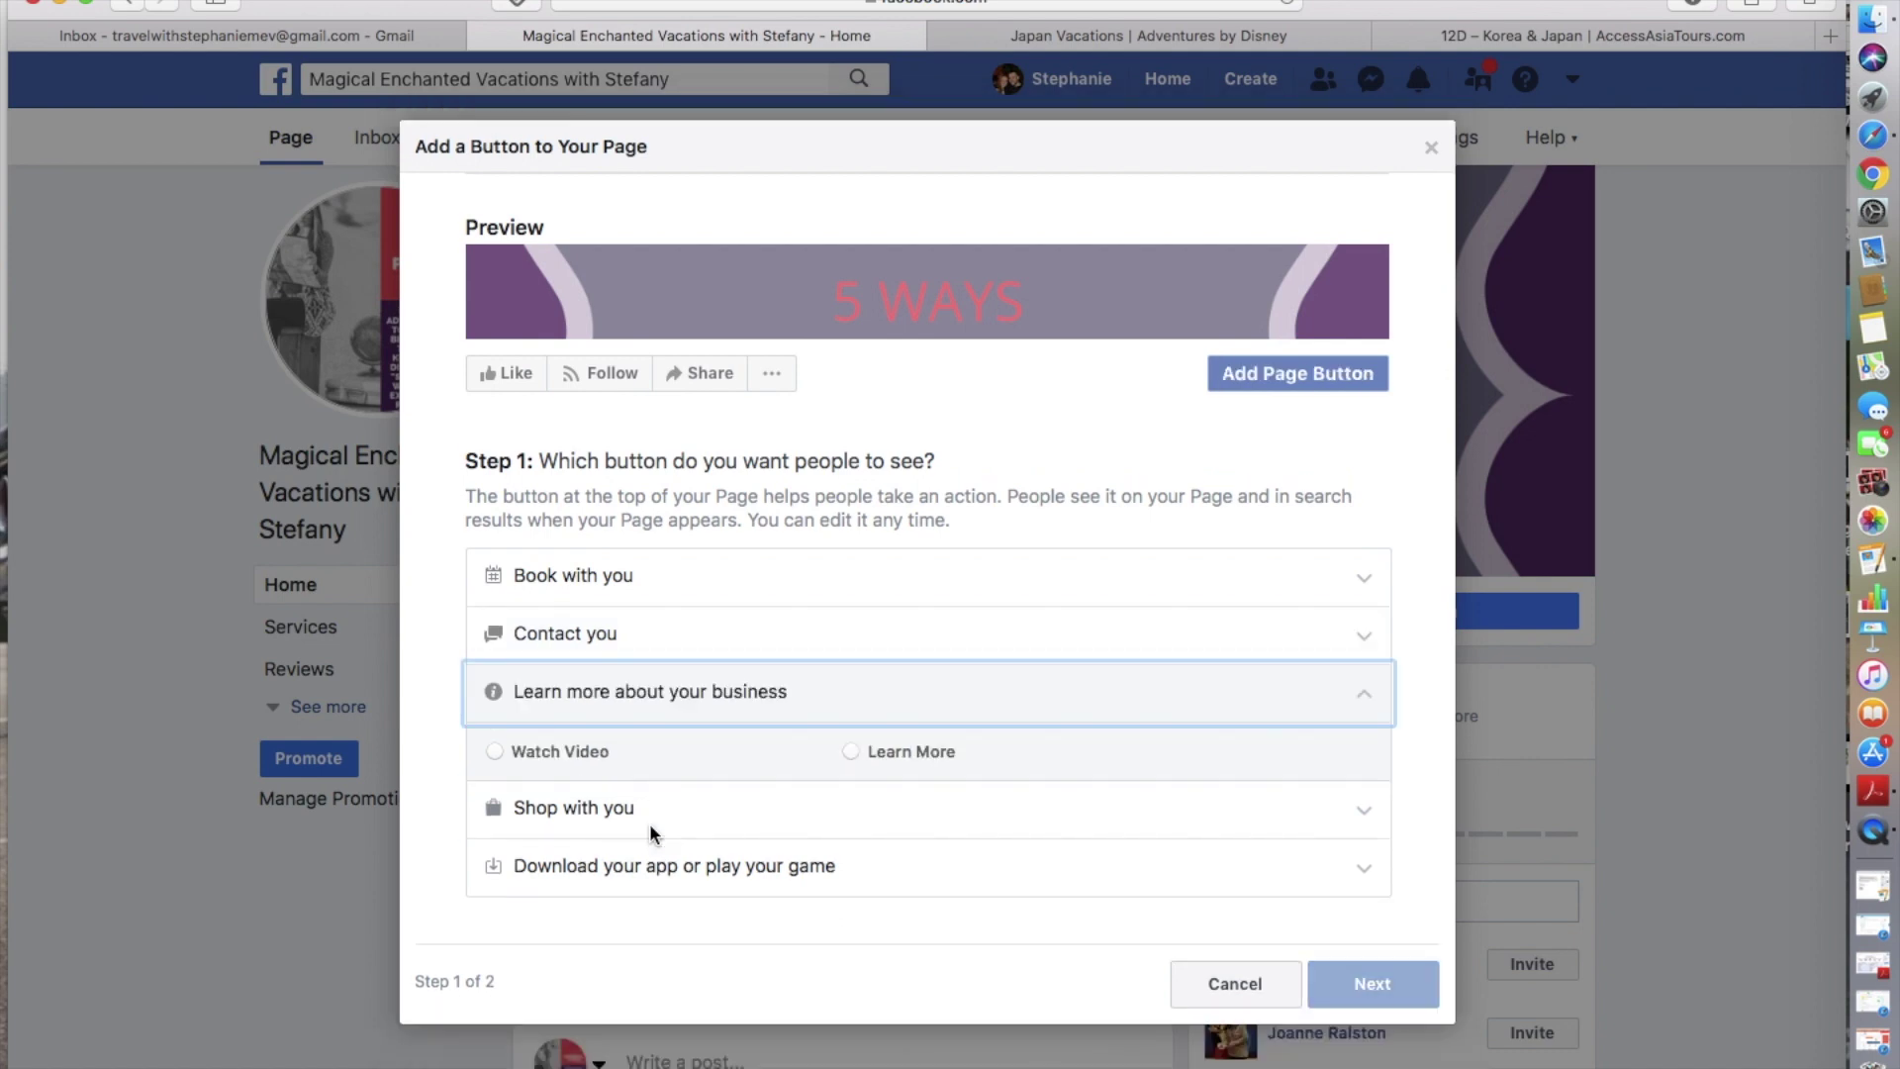
{"action": "left_click", "coordinate": [892, 749]}
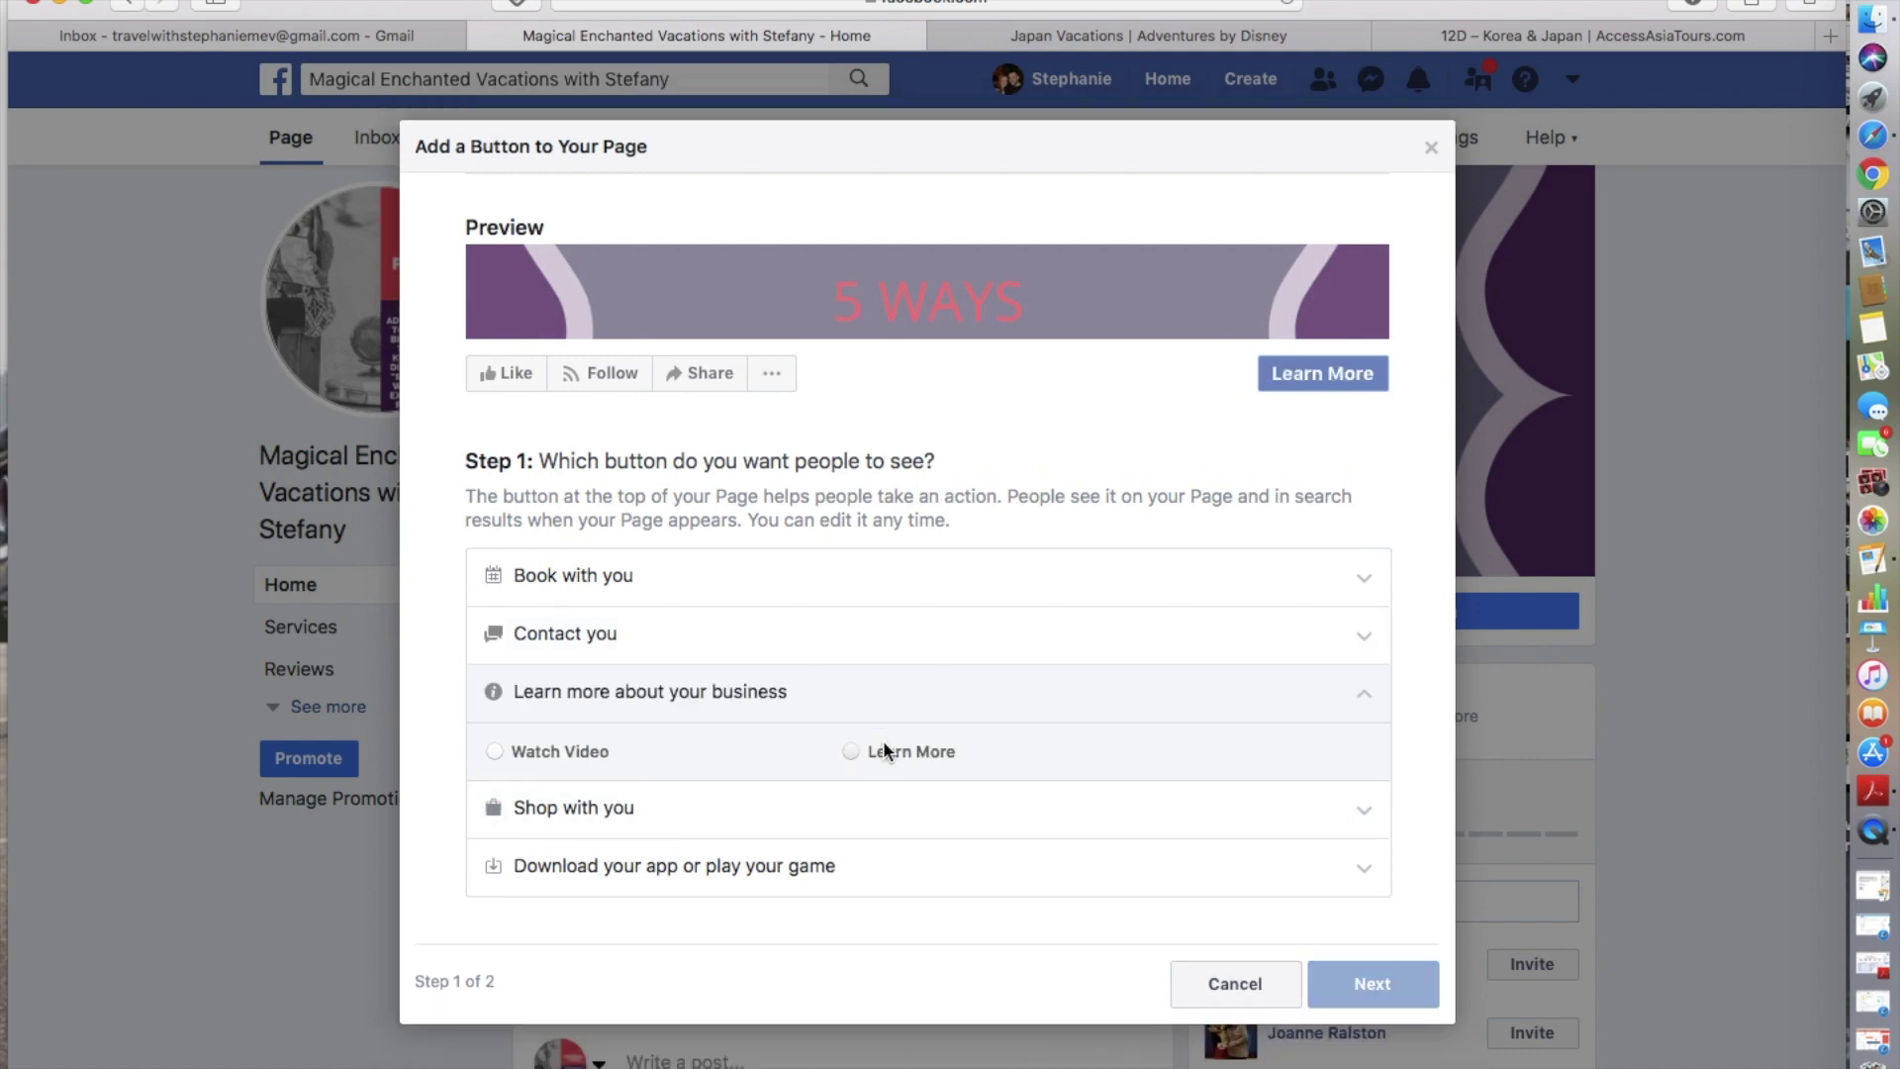
{"action": "left_click", "coordinate": [1375, 984]}
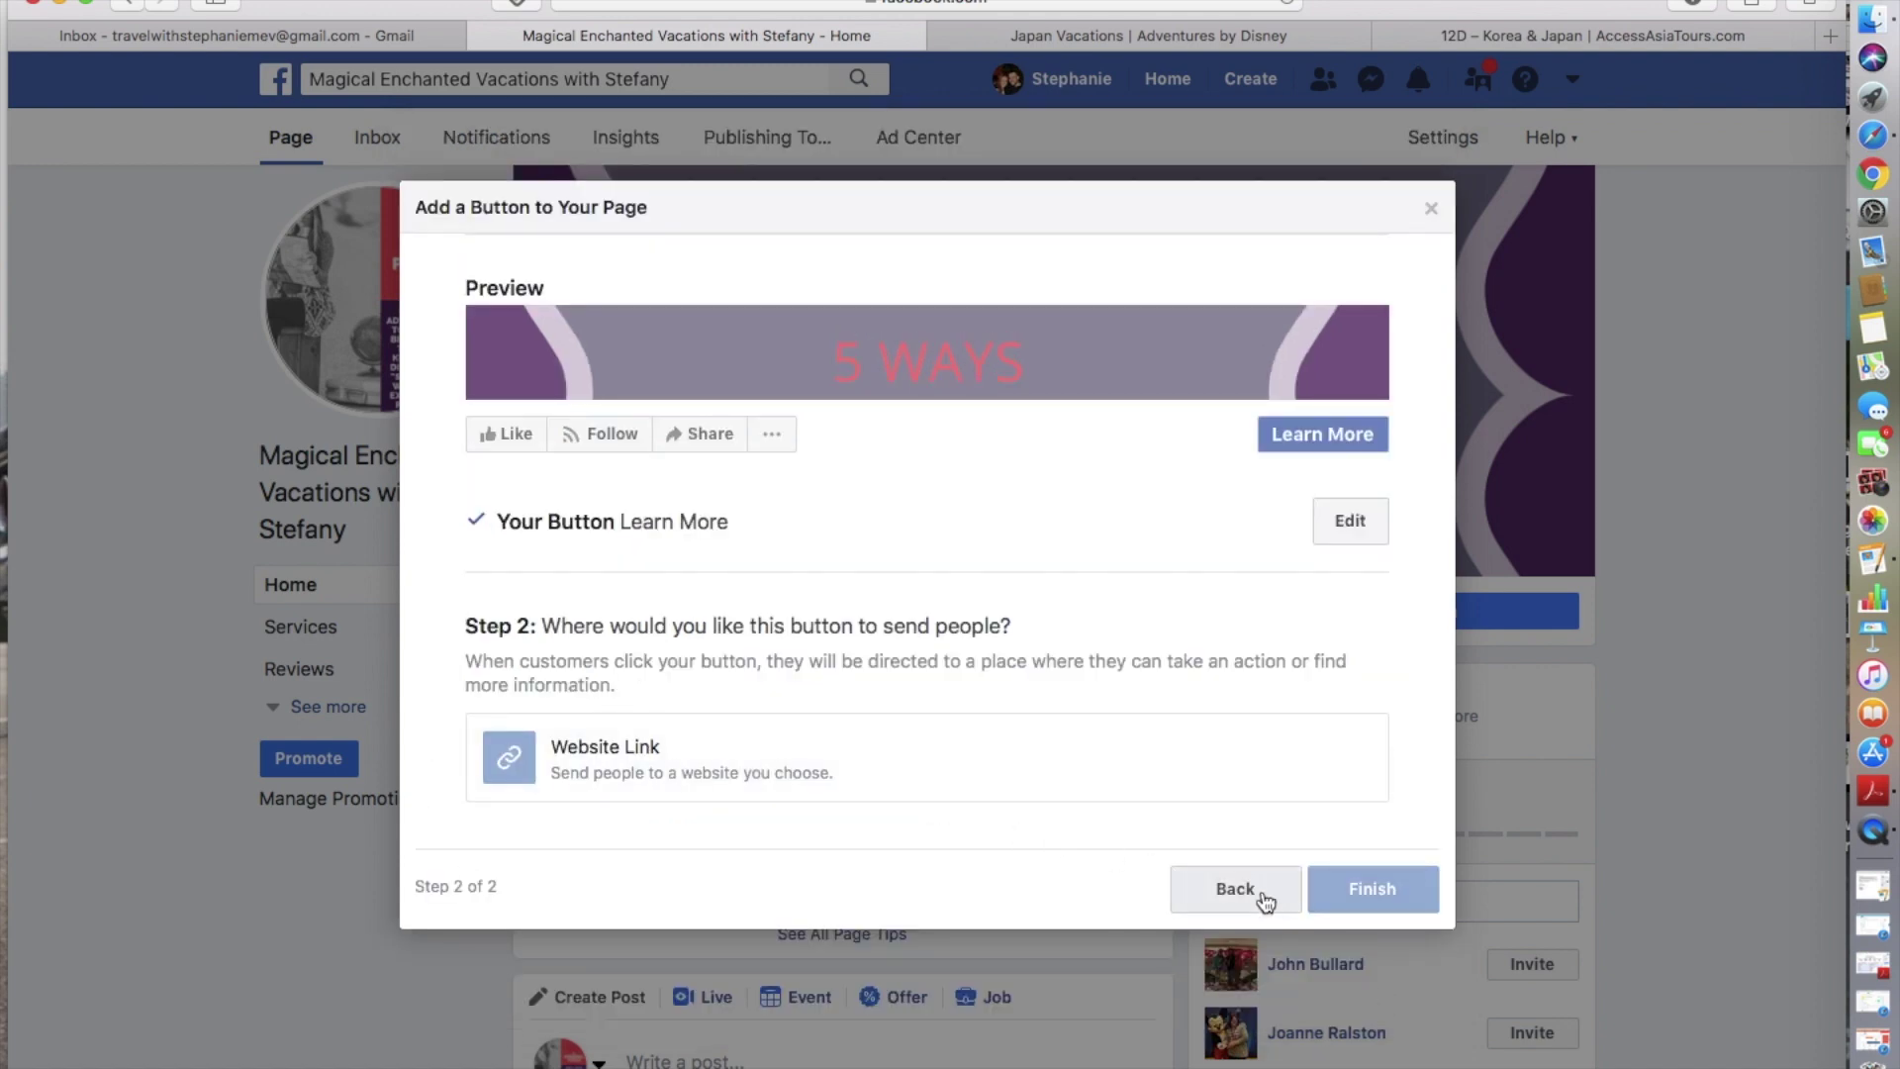
{"action": "left_click", "coordinate": [1234, 884]}
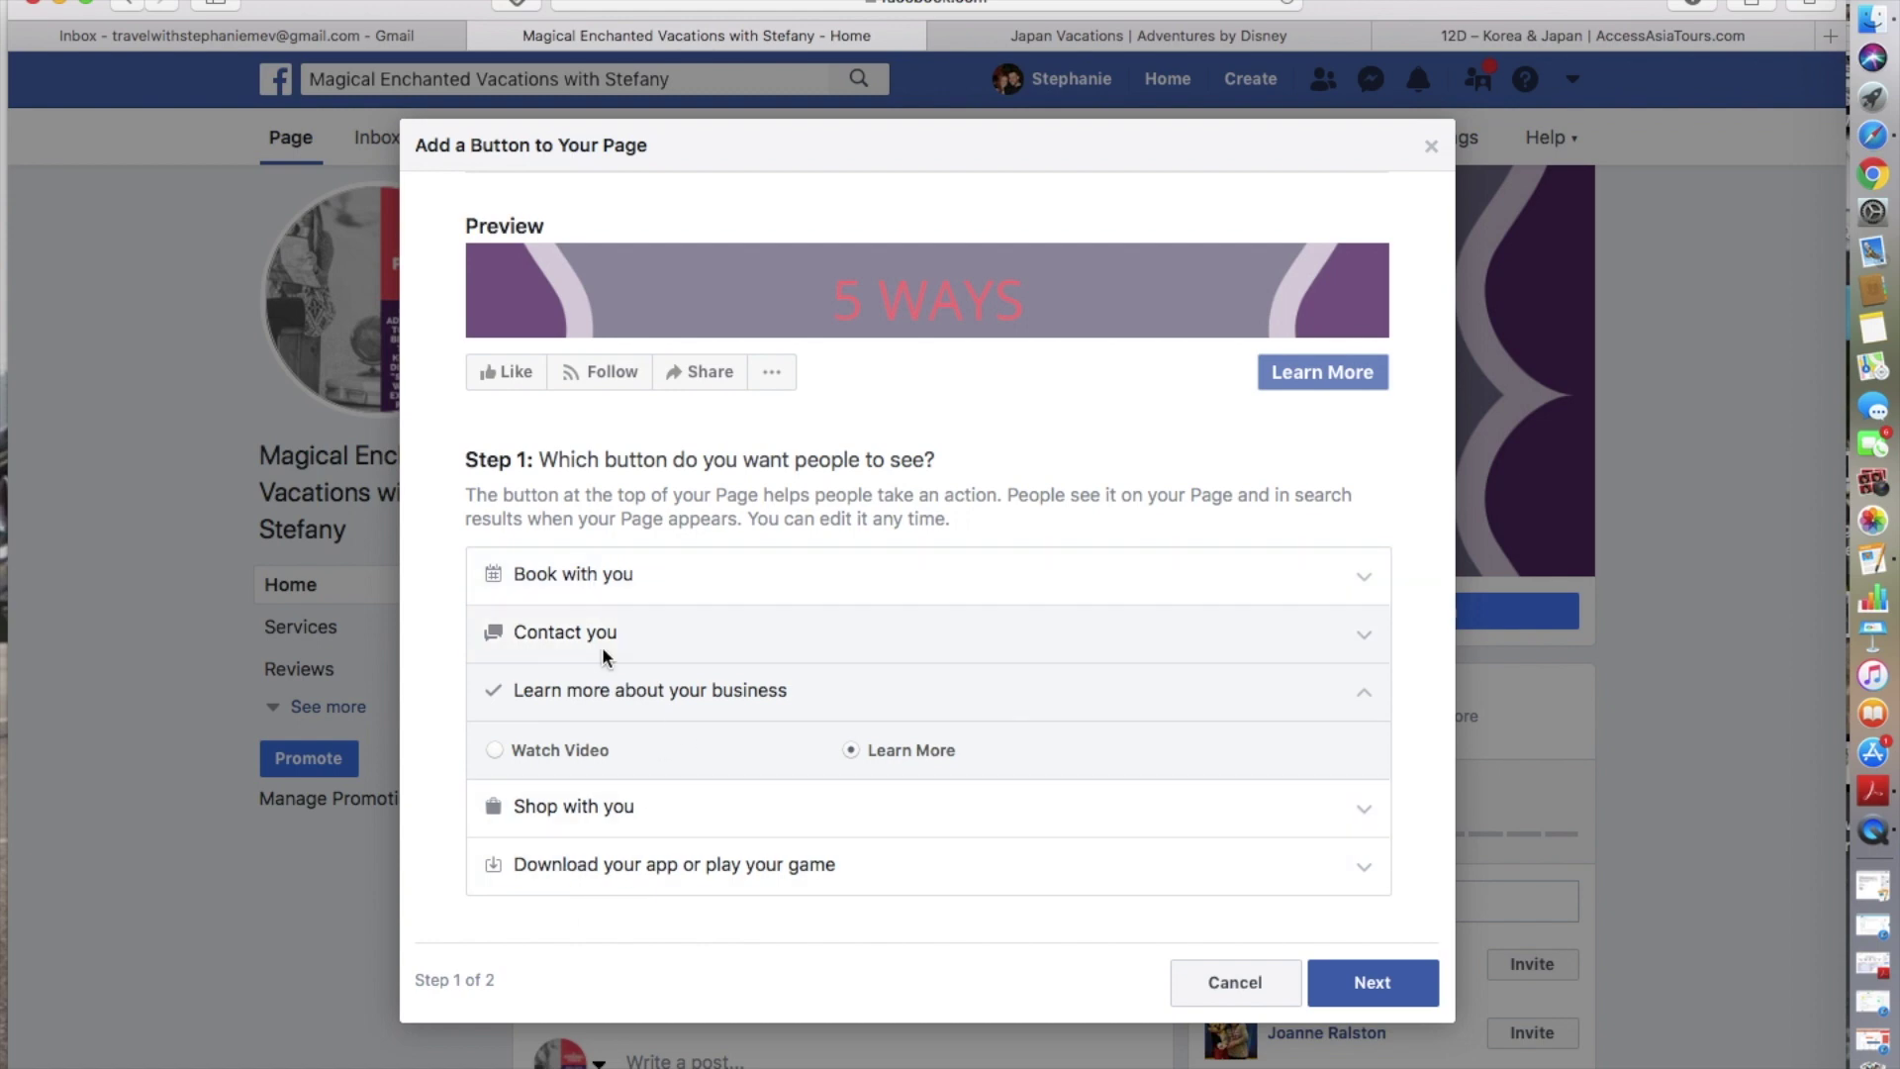
{"action": "left_click", "coordinate": [575, 633]}
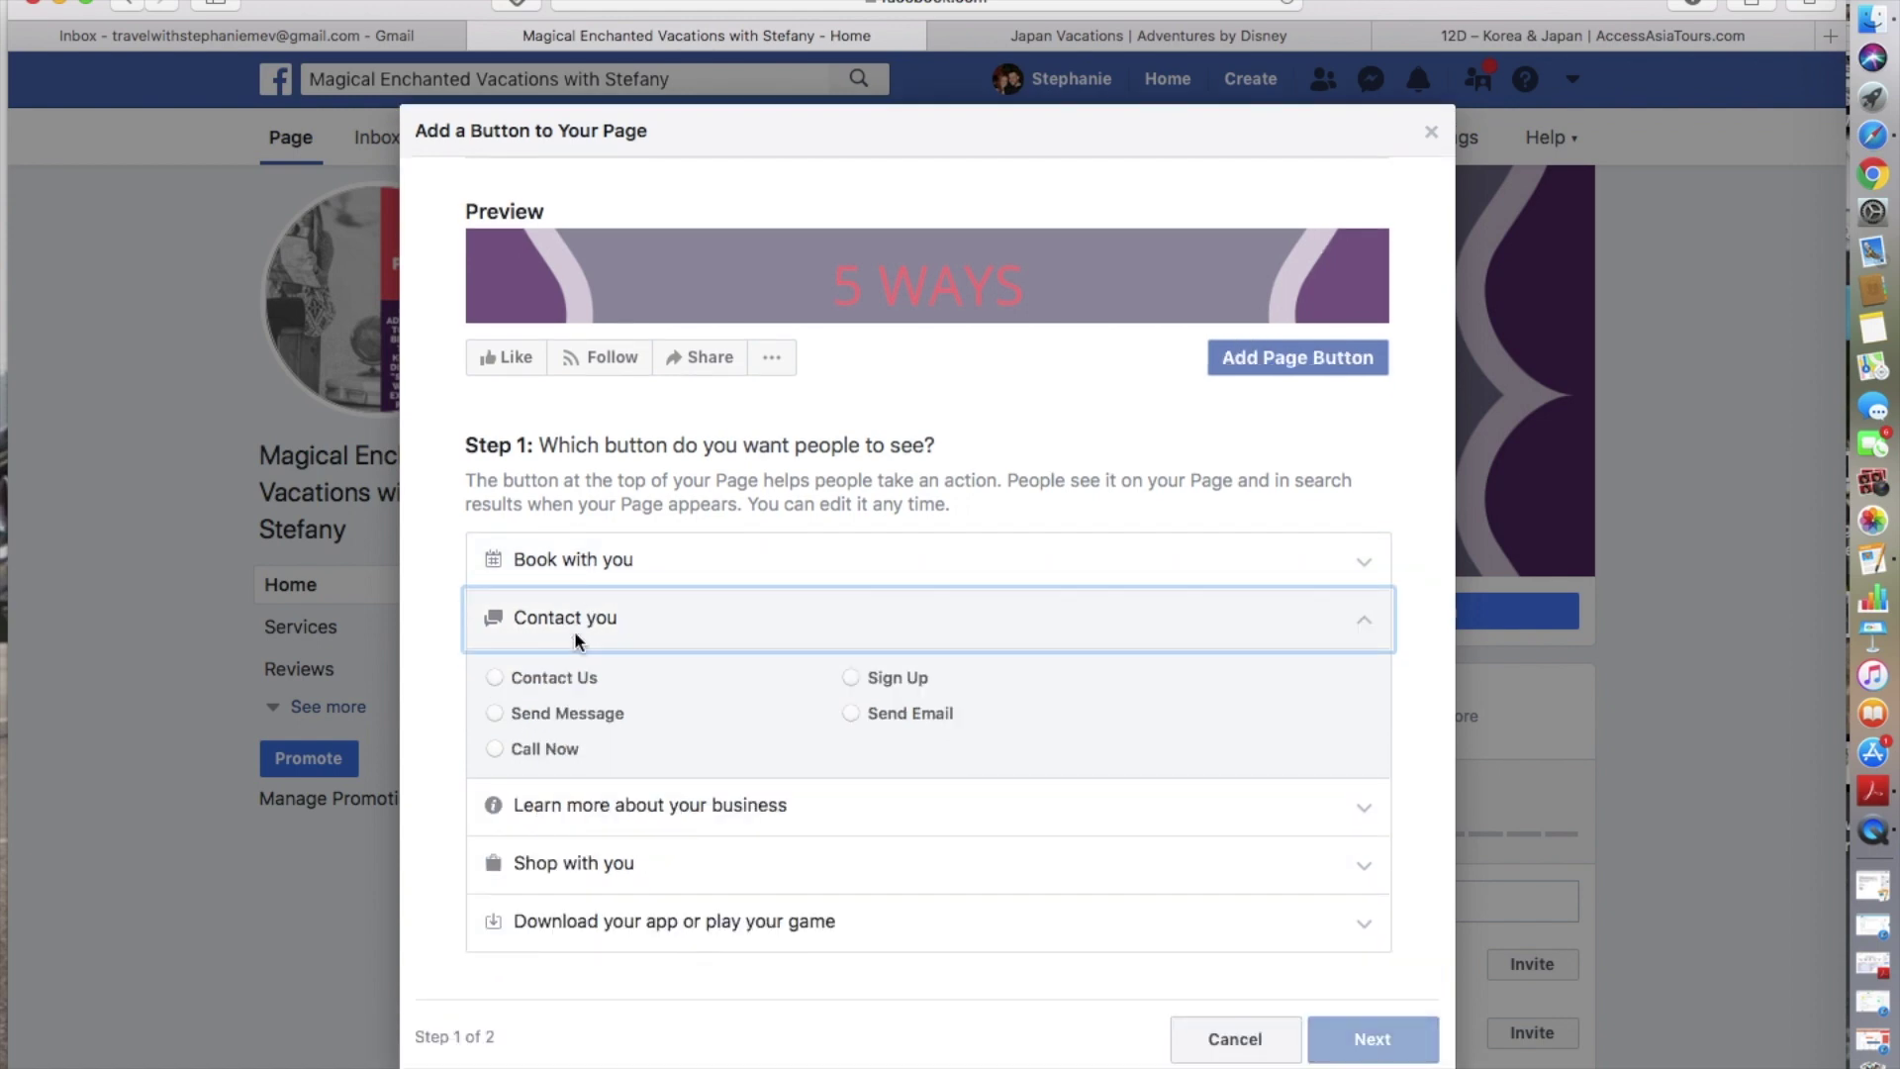
{"action": "left_click", "coordinate": [562, 712]}
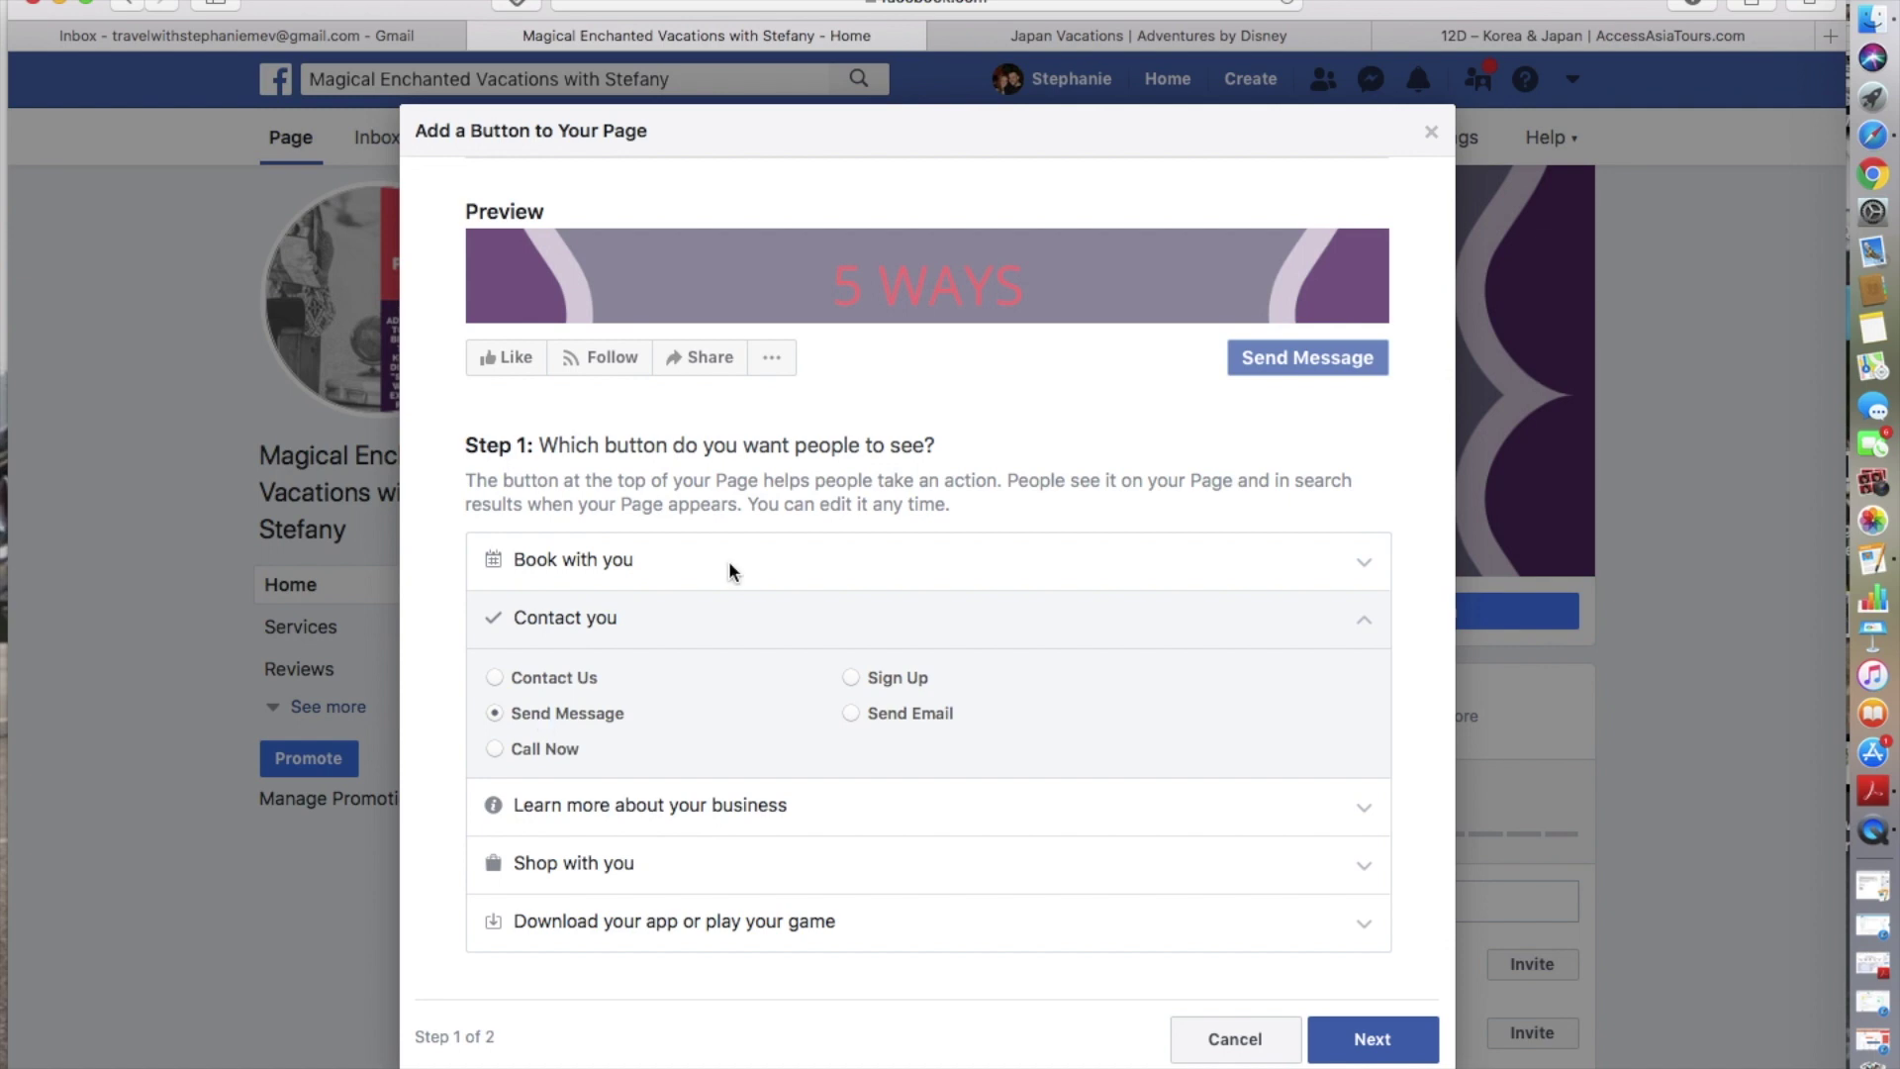
{"action": "left_click", "coordinate": [1348, 1043]}
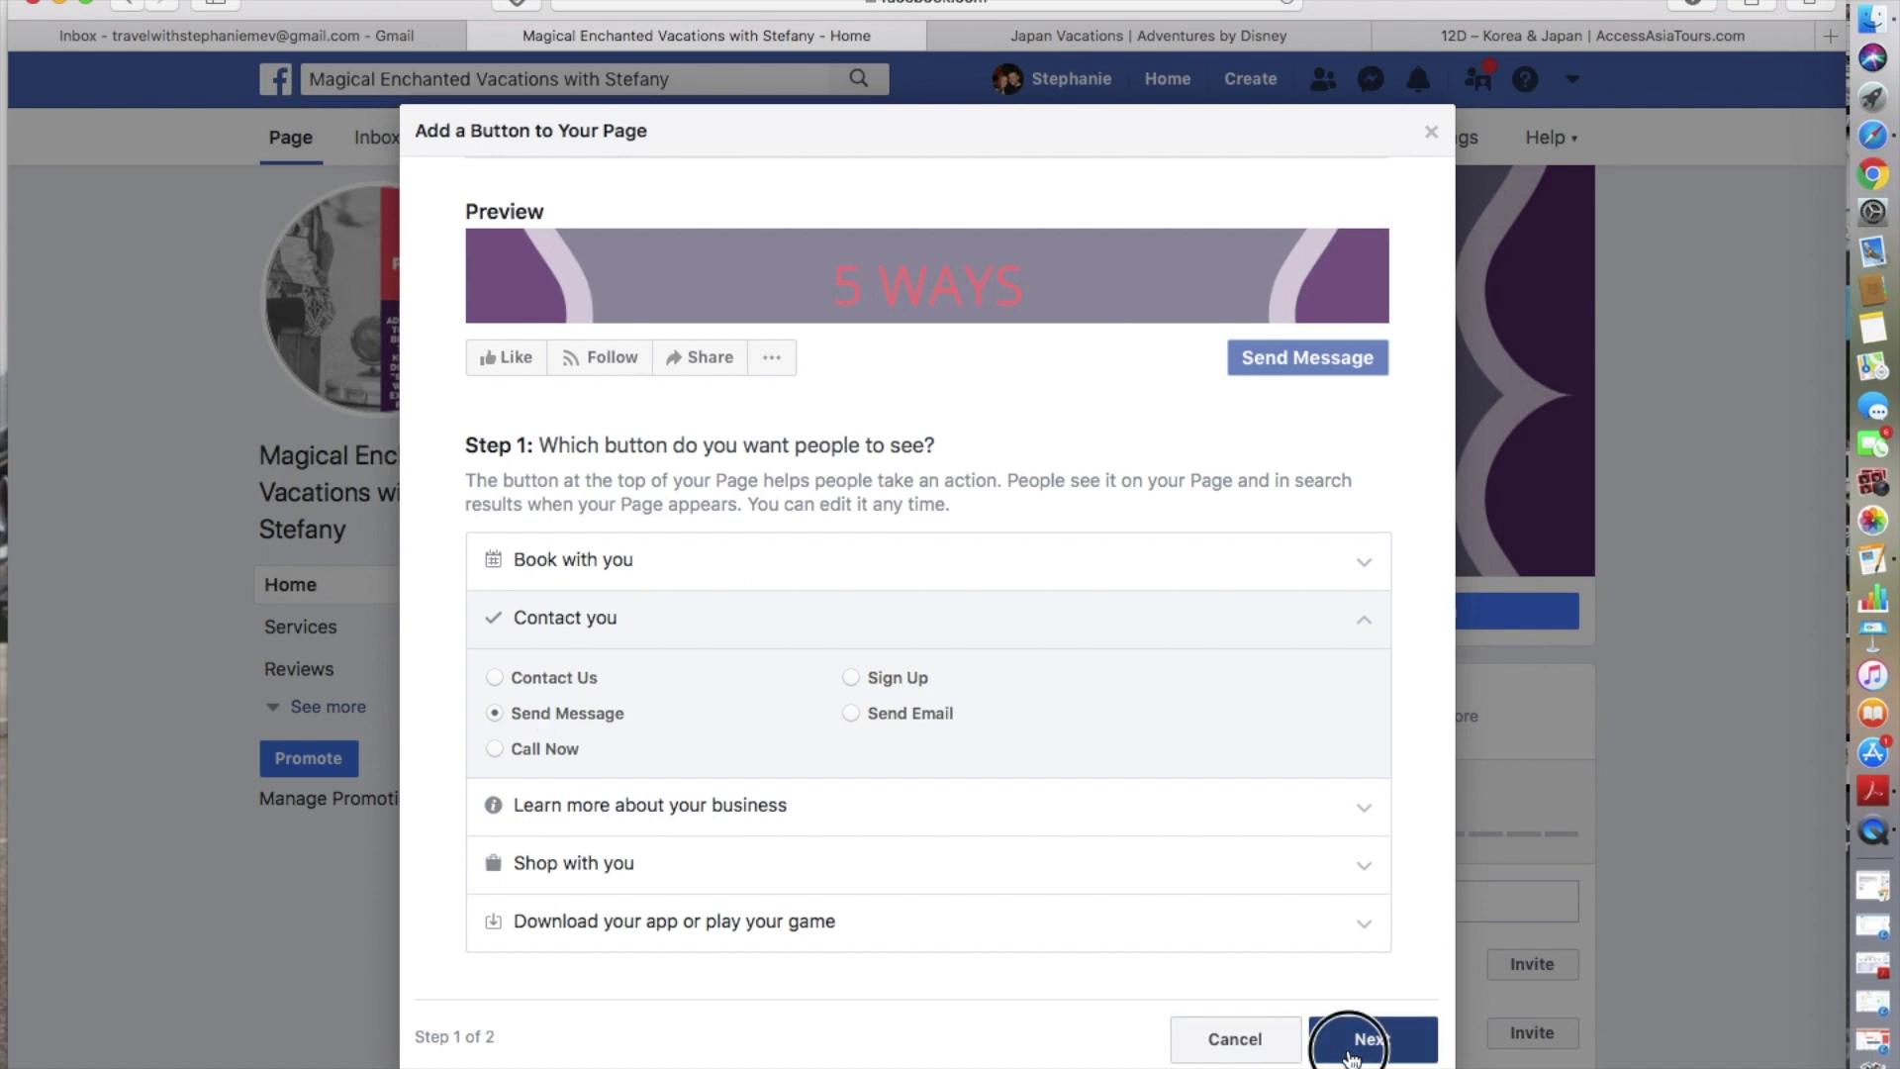
{"action": "left_click", "coordinate": [568, 775]}
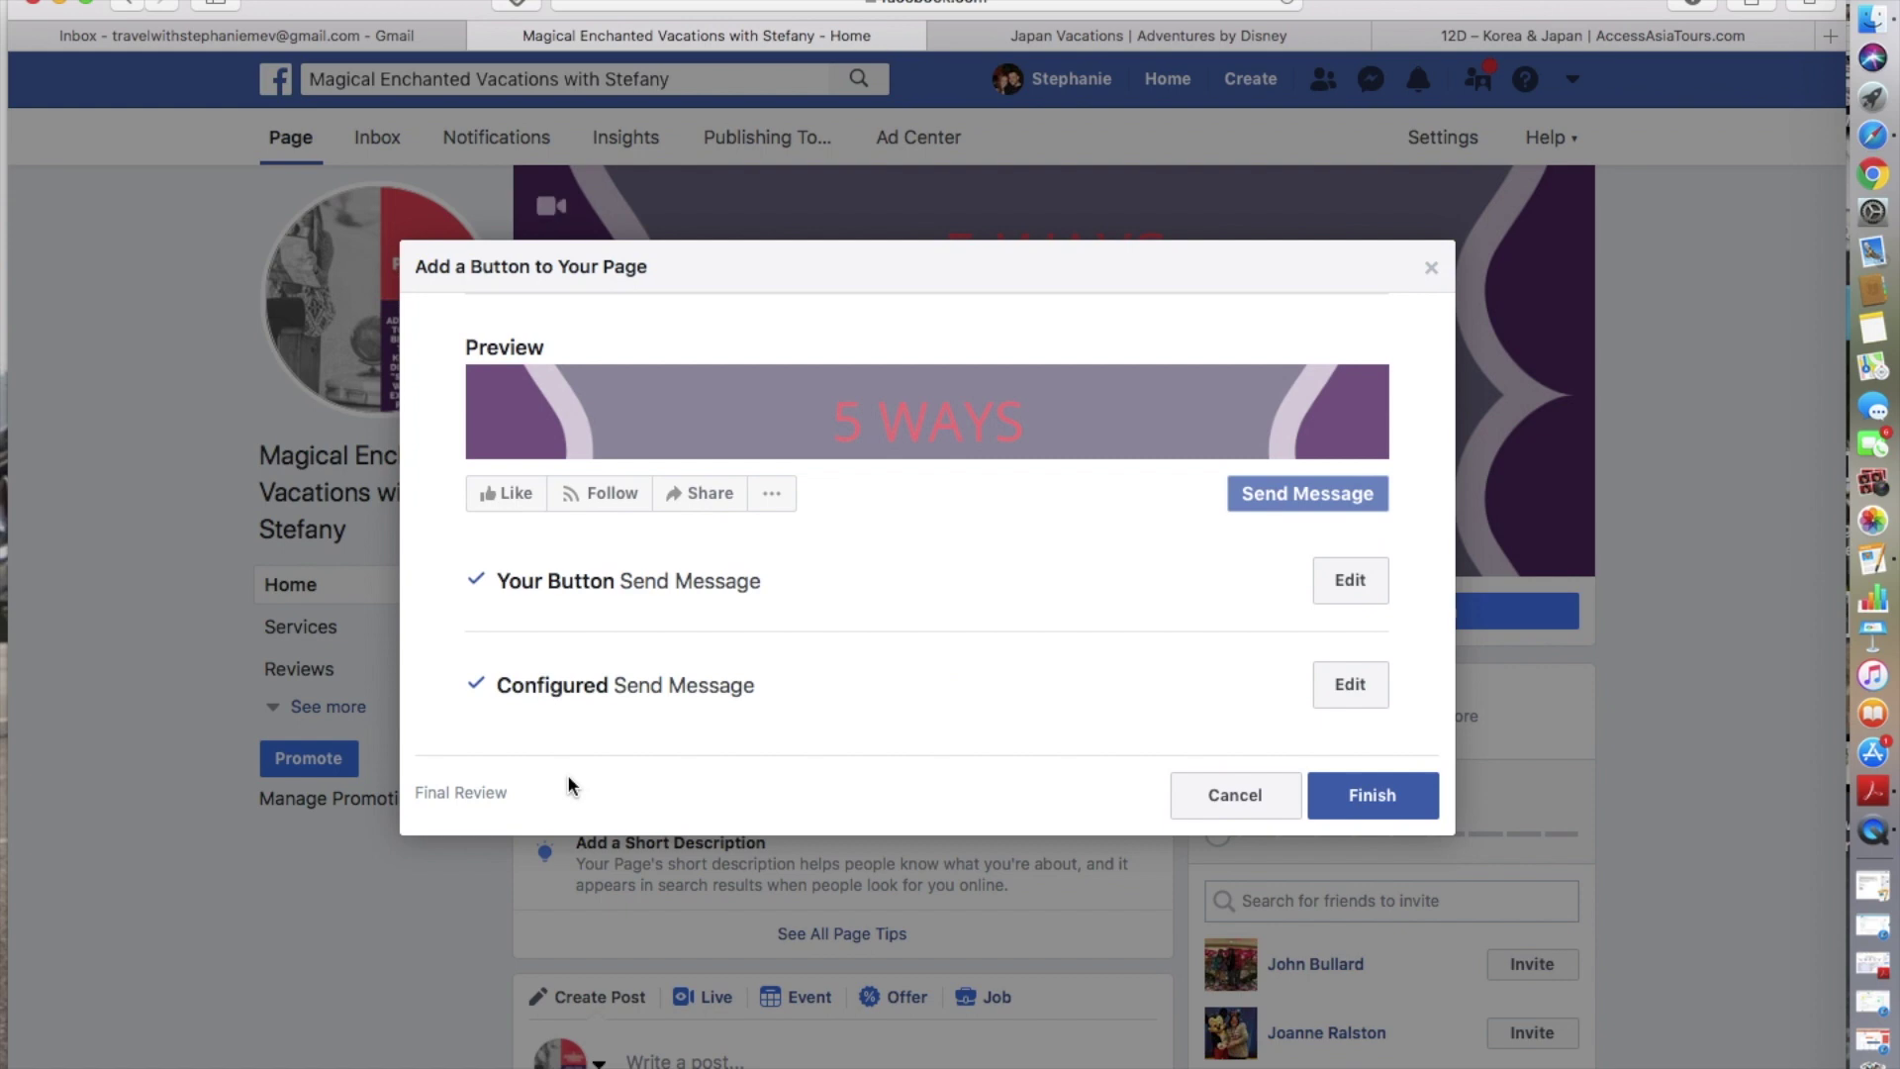
{"action": "left_click", "coordinate": [1375, 811]}
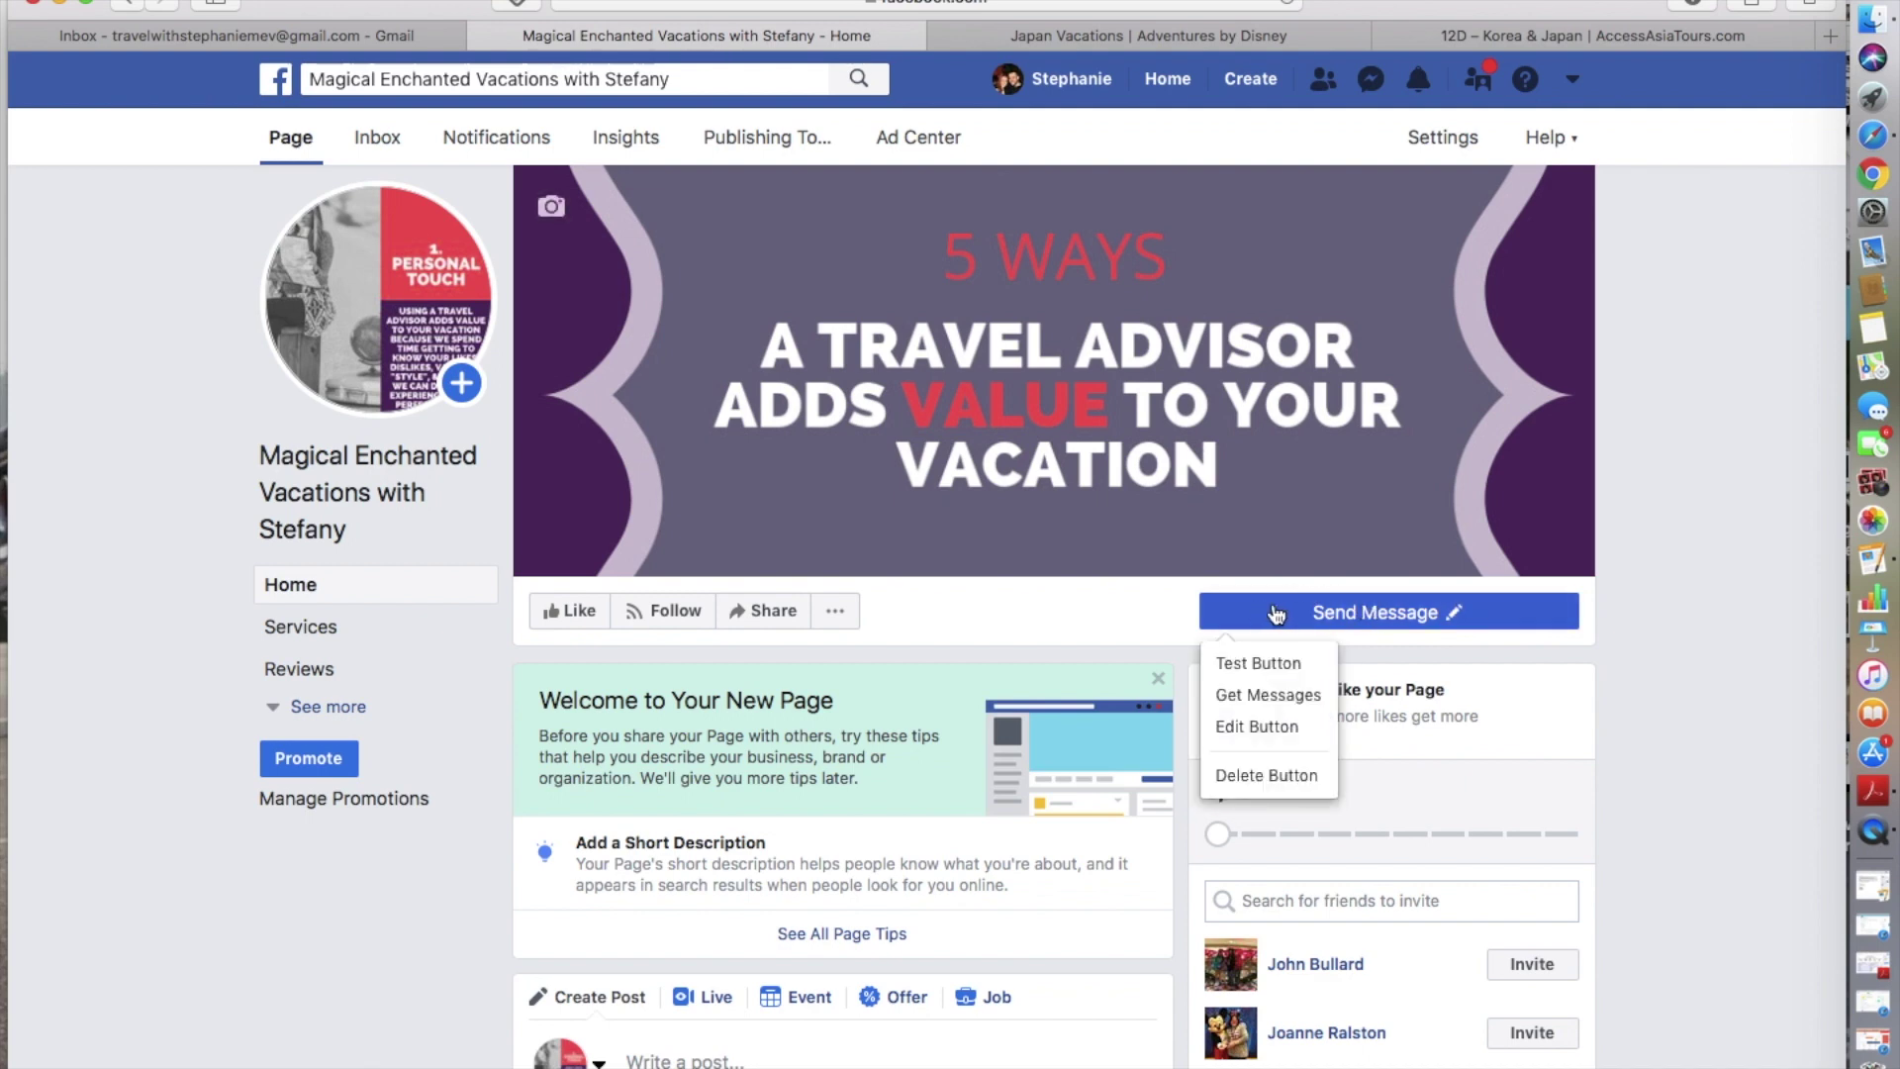
- Review and close the full Page Tips list, then expand the page menu with See more
{"action": "scroll", "coordinate": [913, 582], "scroll_direction": "down", "scroll_amount": 1}
{"action": "scroll", "coordinate": [913, 584], "scroll_direction": "down", "scroll_amount": 5}
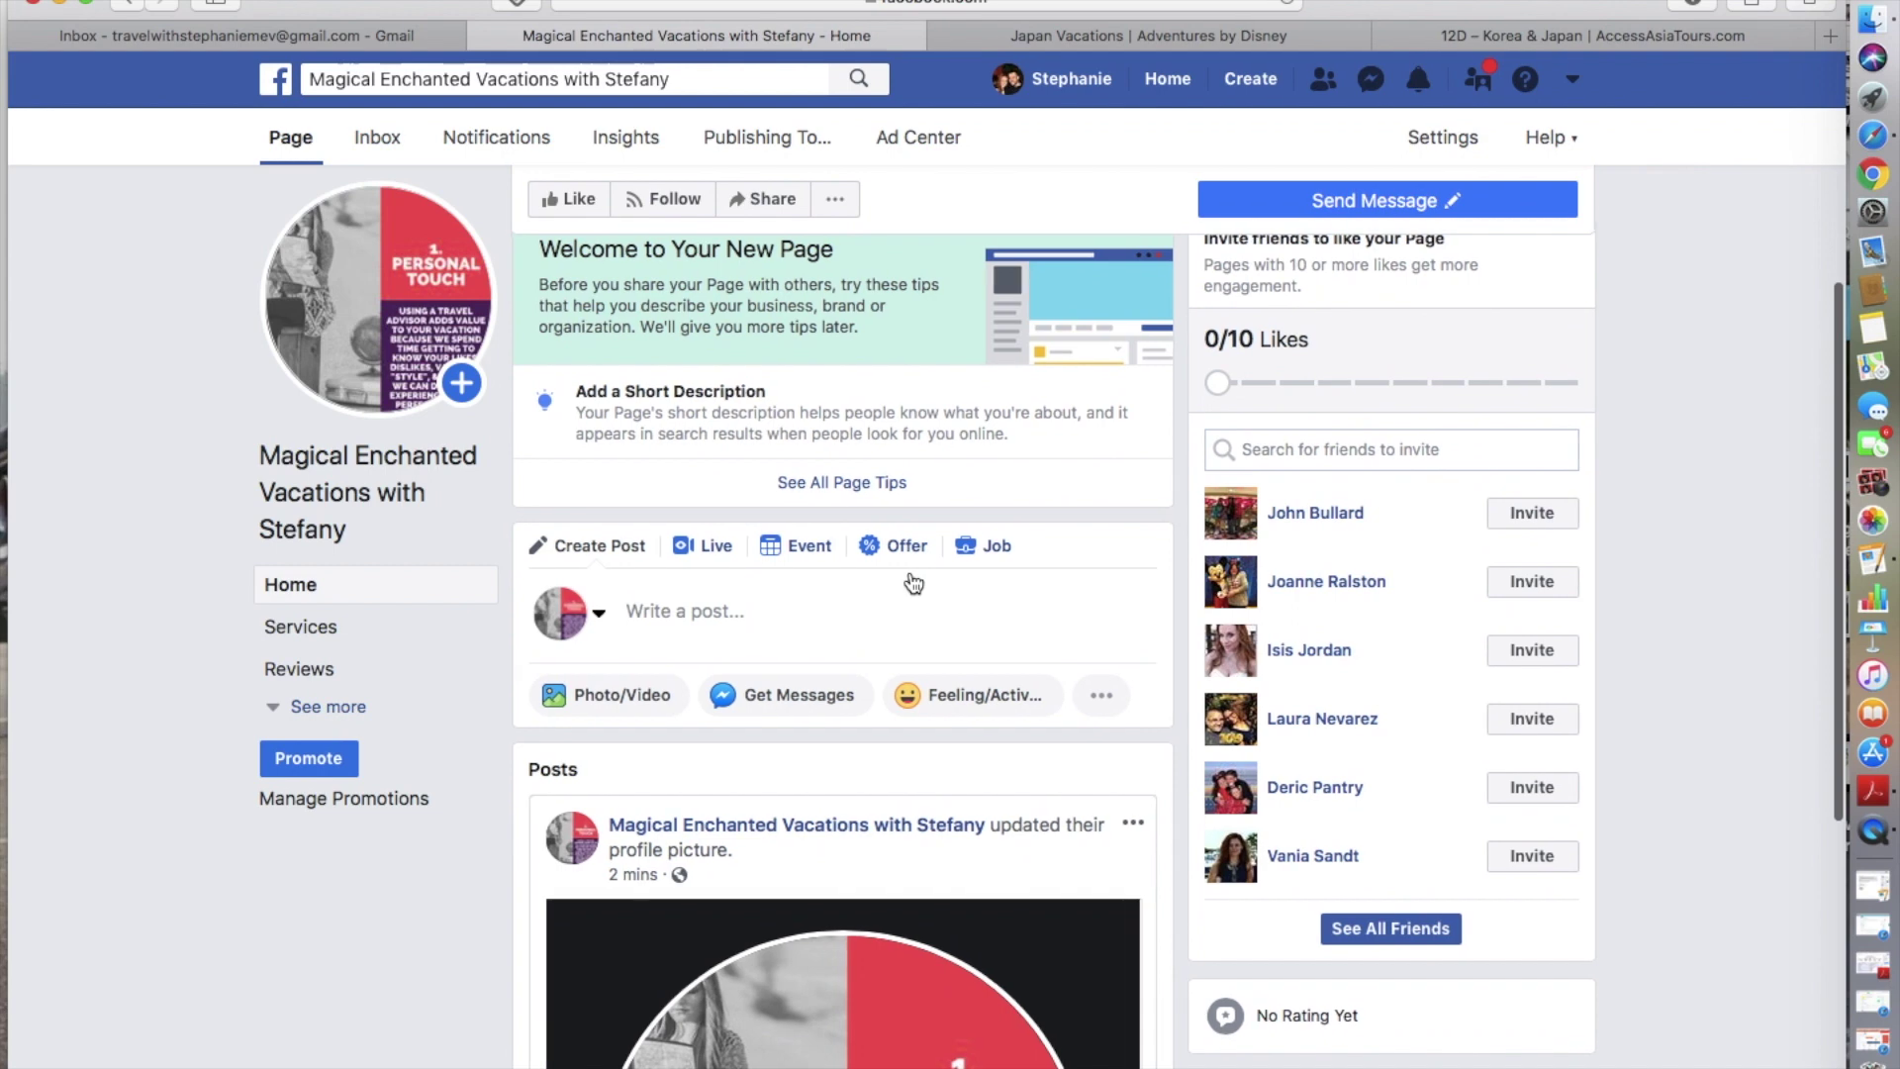
{"action": "scroll", "coordinate": [913, 582], "scroll_direction": "up", "scroll_amount": 2}
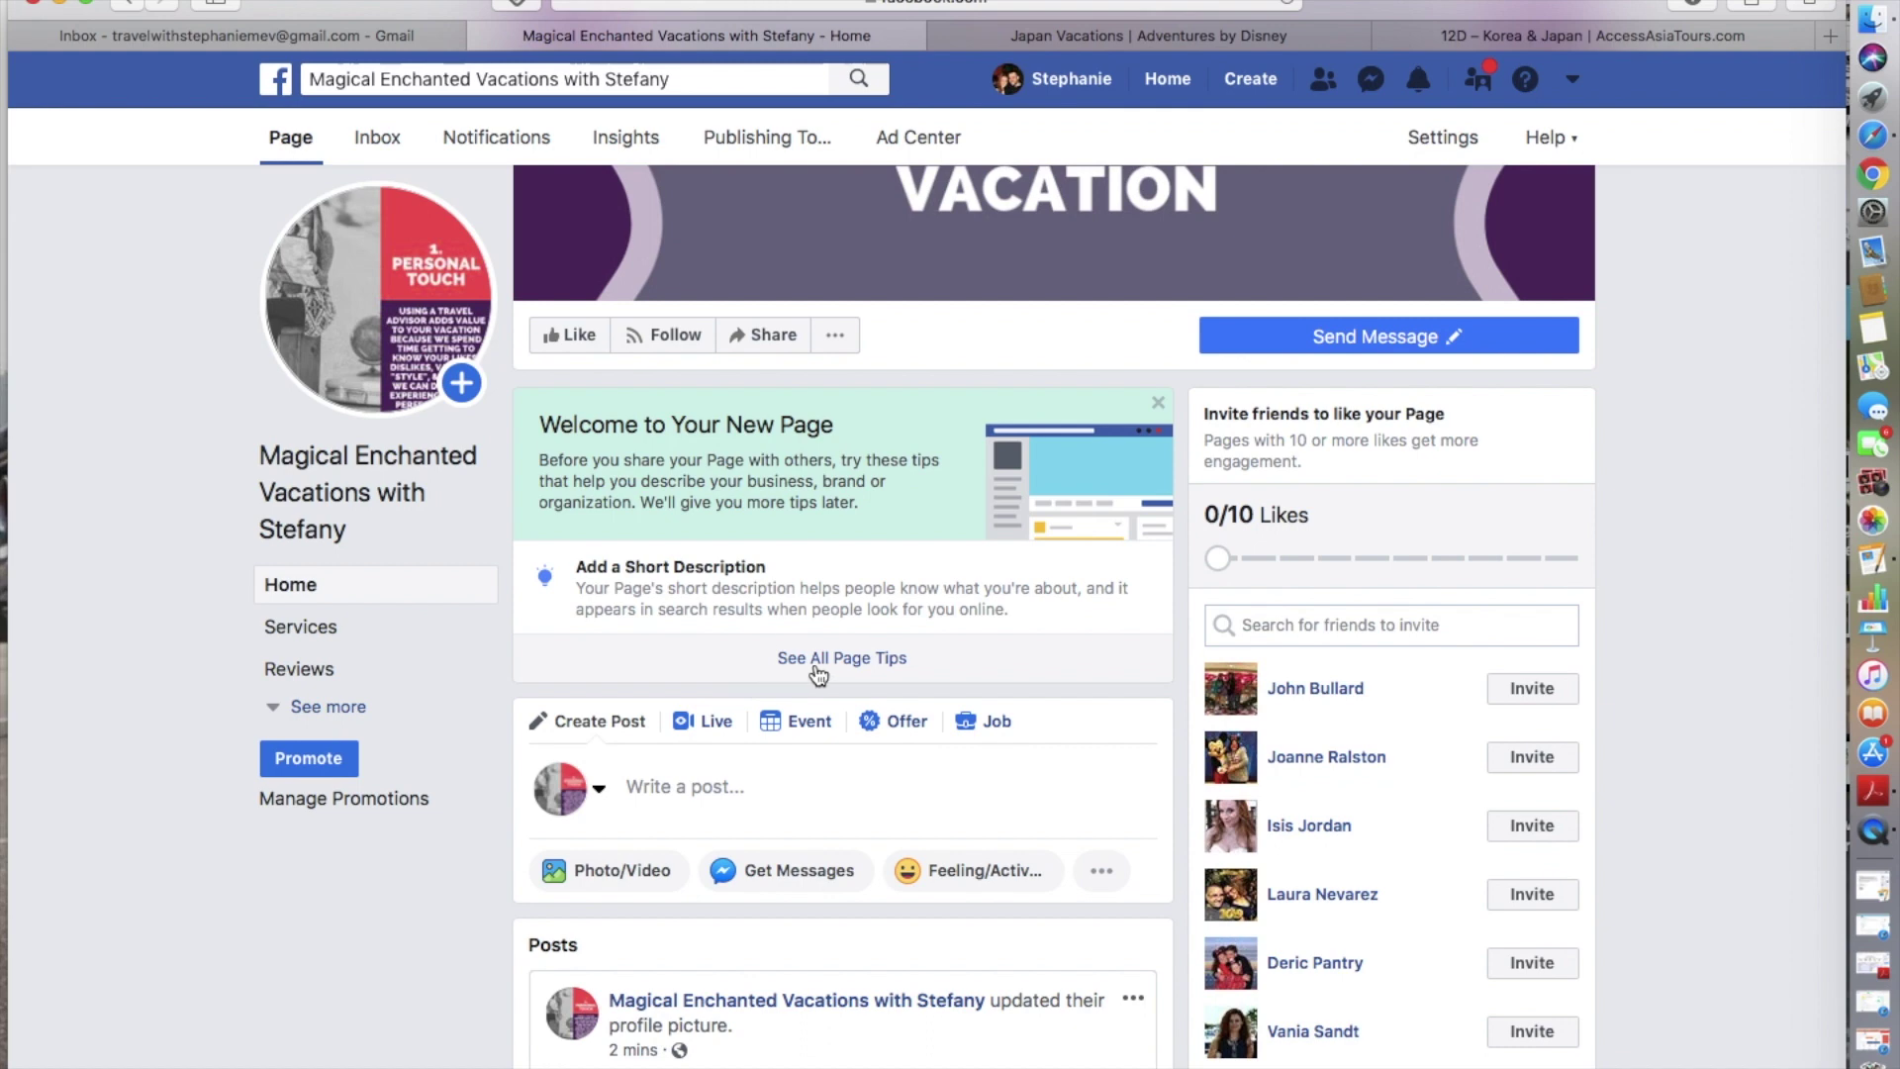
{"action": "left_click", "coordinate": [851, 657]}
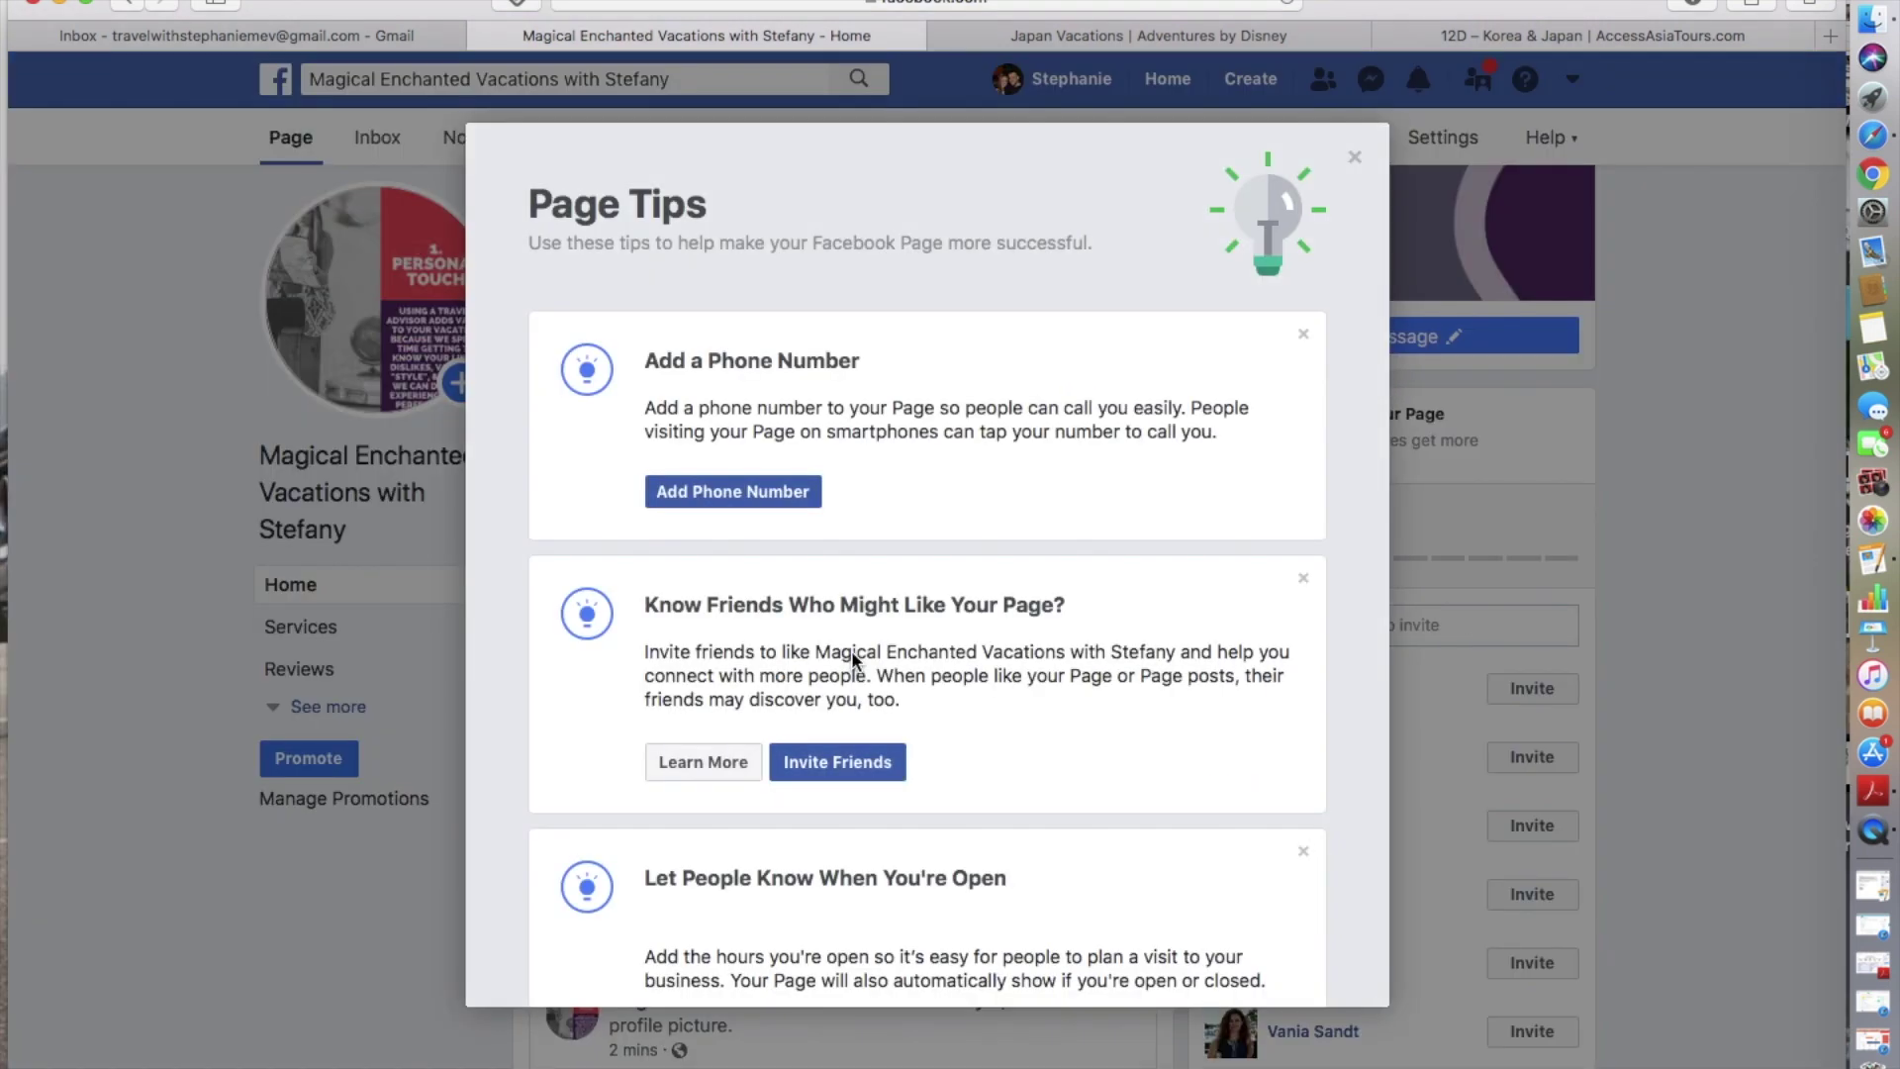
{"action": "scroll", "coordinate": [851, 650], "scroll_direction": "down", "scroll_amount": 2}
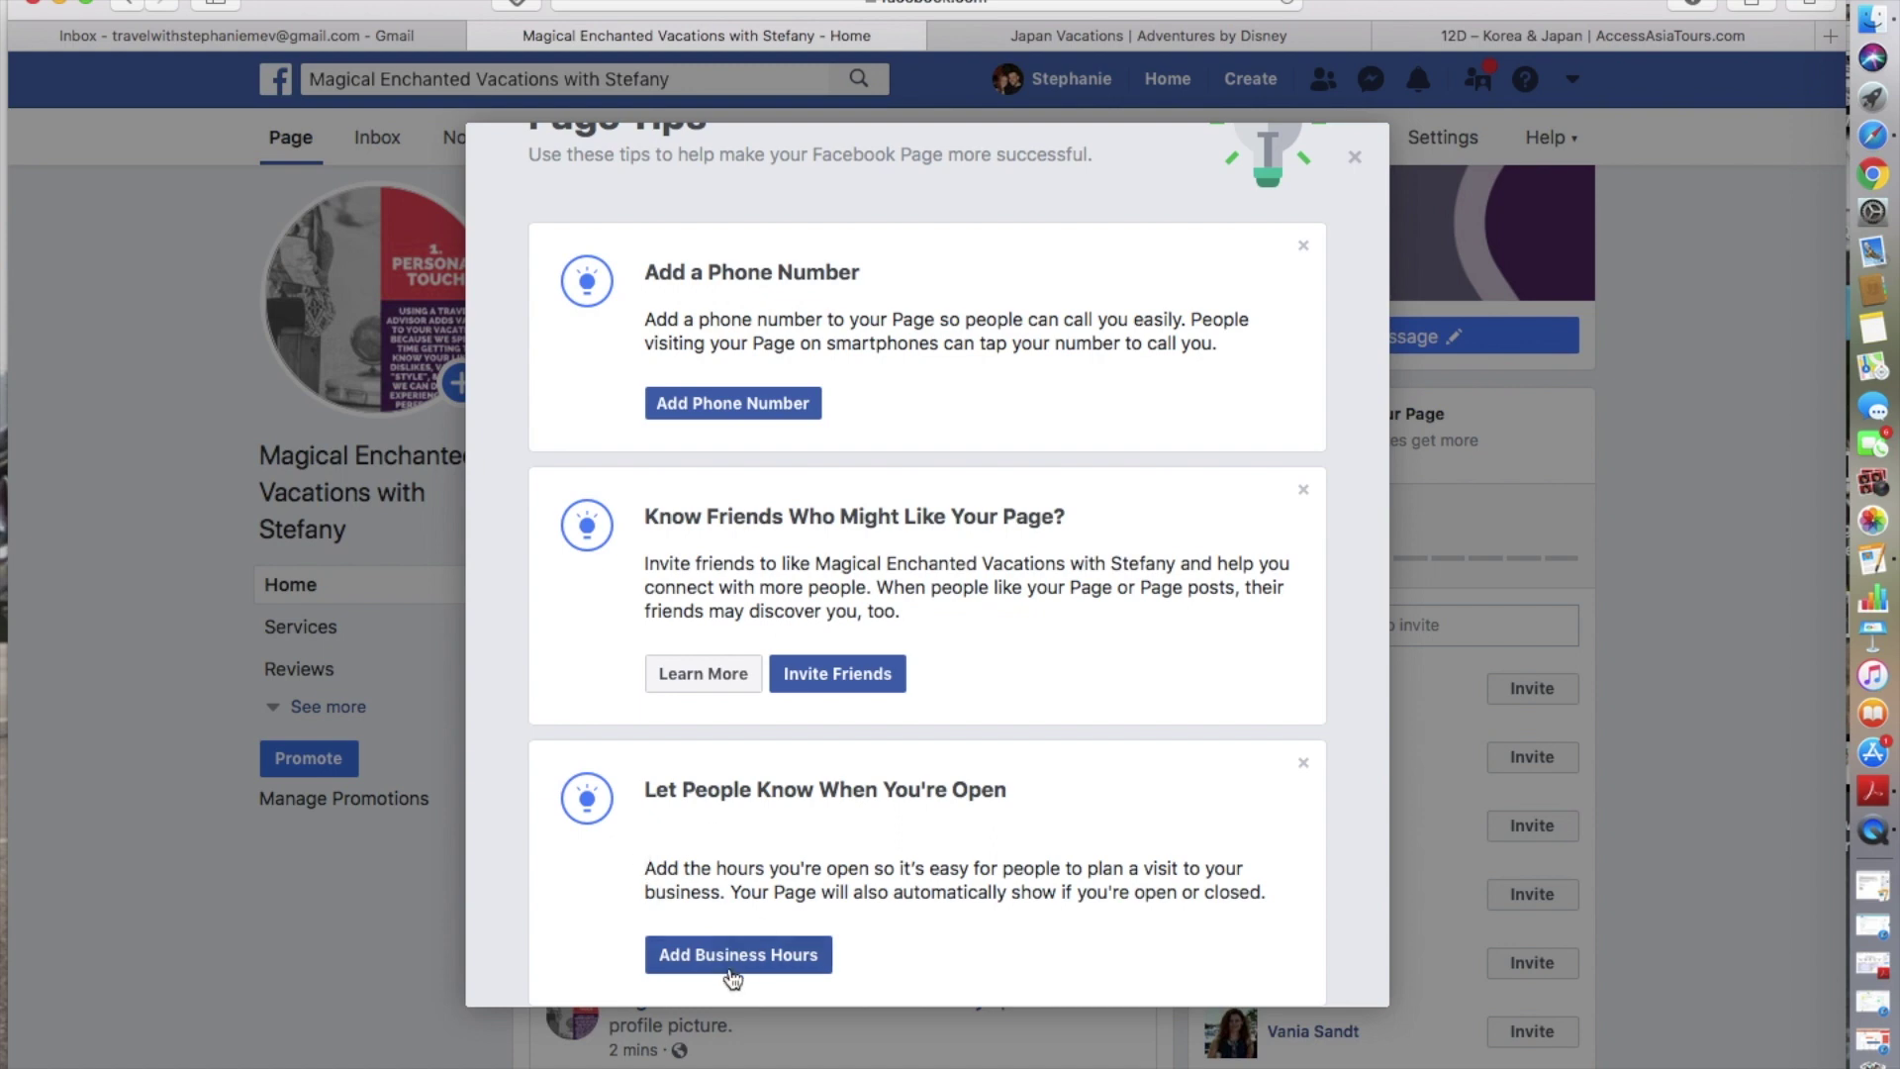
{"action": "scroll", "coordinate": [836, 435], "scroll_direction": "up", "scroll_amount": 2}
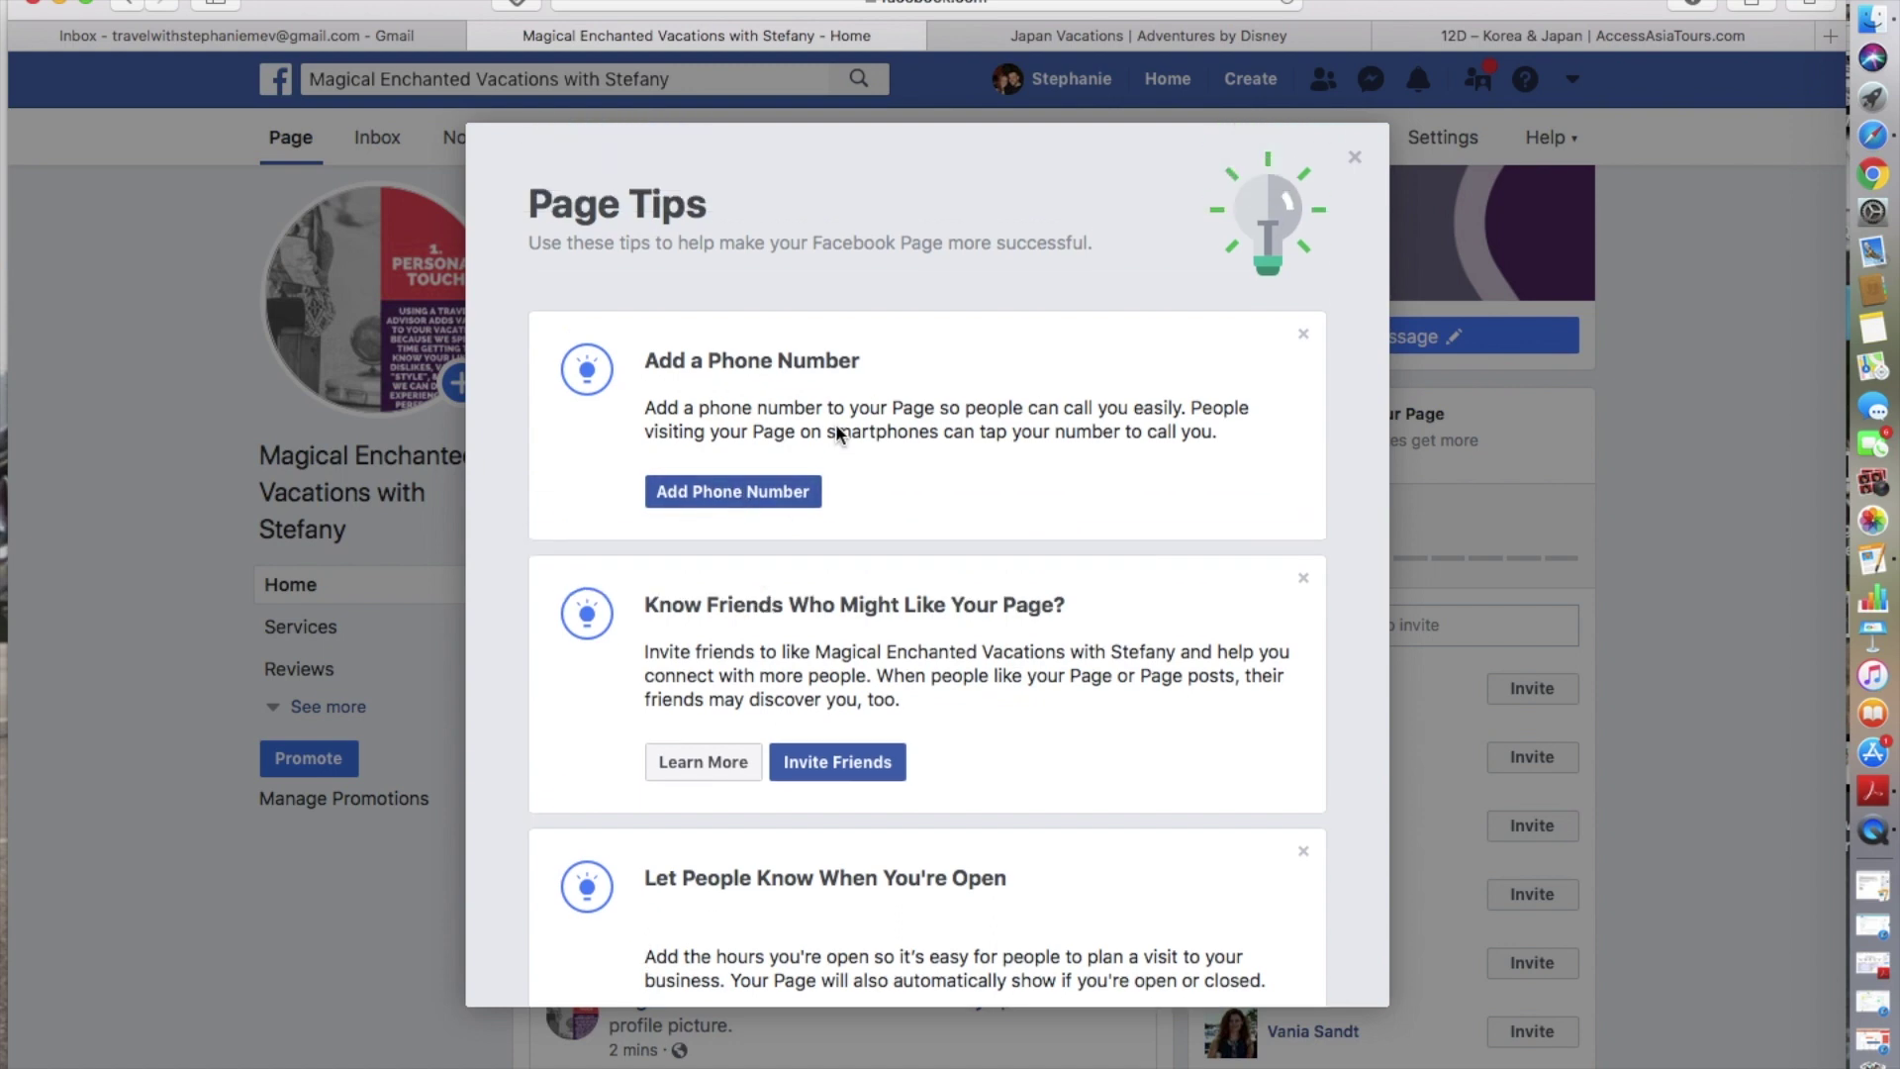
{"action": "left_click", "coordinate": [1355, 162]}
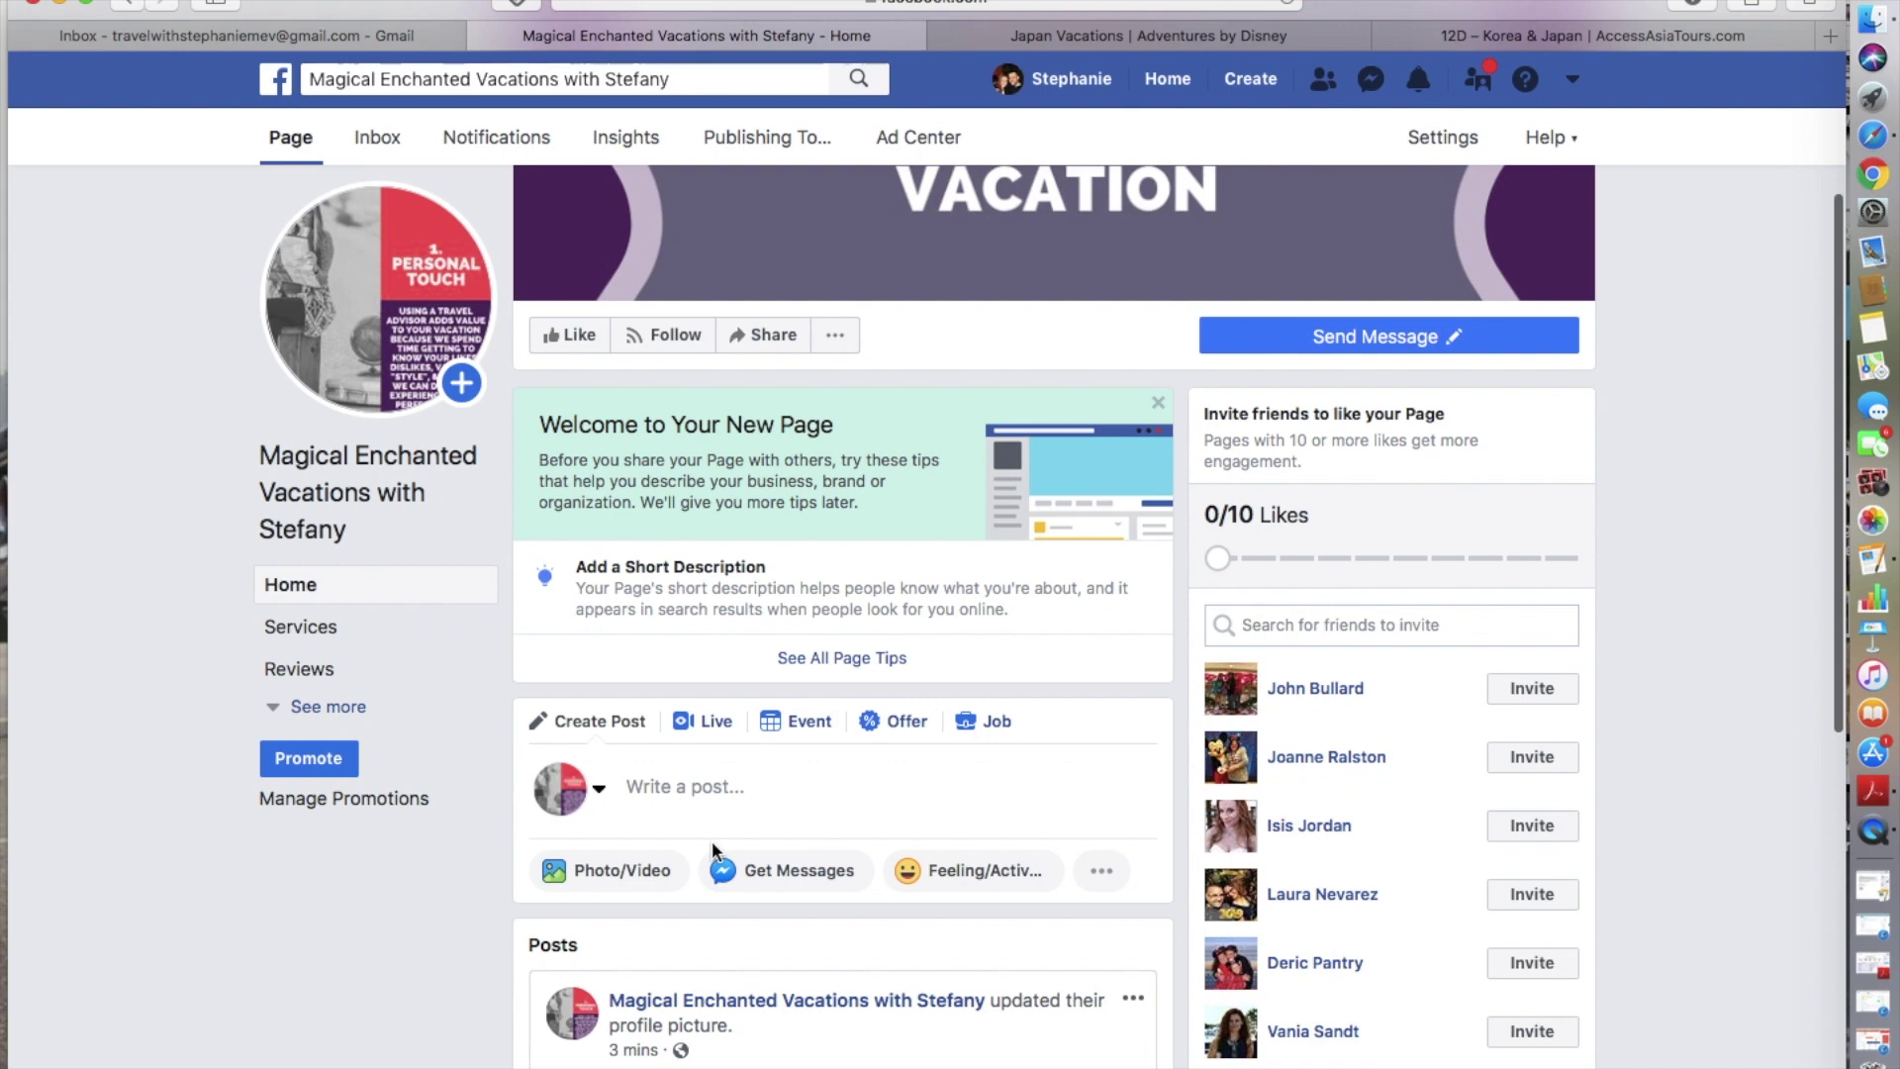
{"action": "left_click", "coordinate": [326, 708]}
{"action": "scroll", "coordinate": [327, 720], "scroll_direction": "down", "scroll_amount": 4}
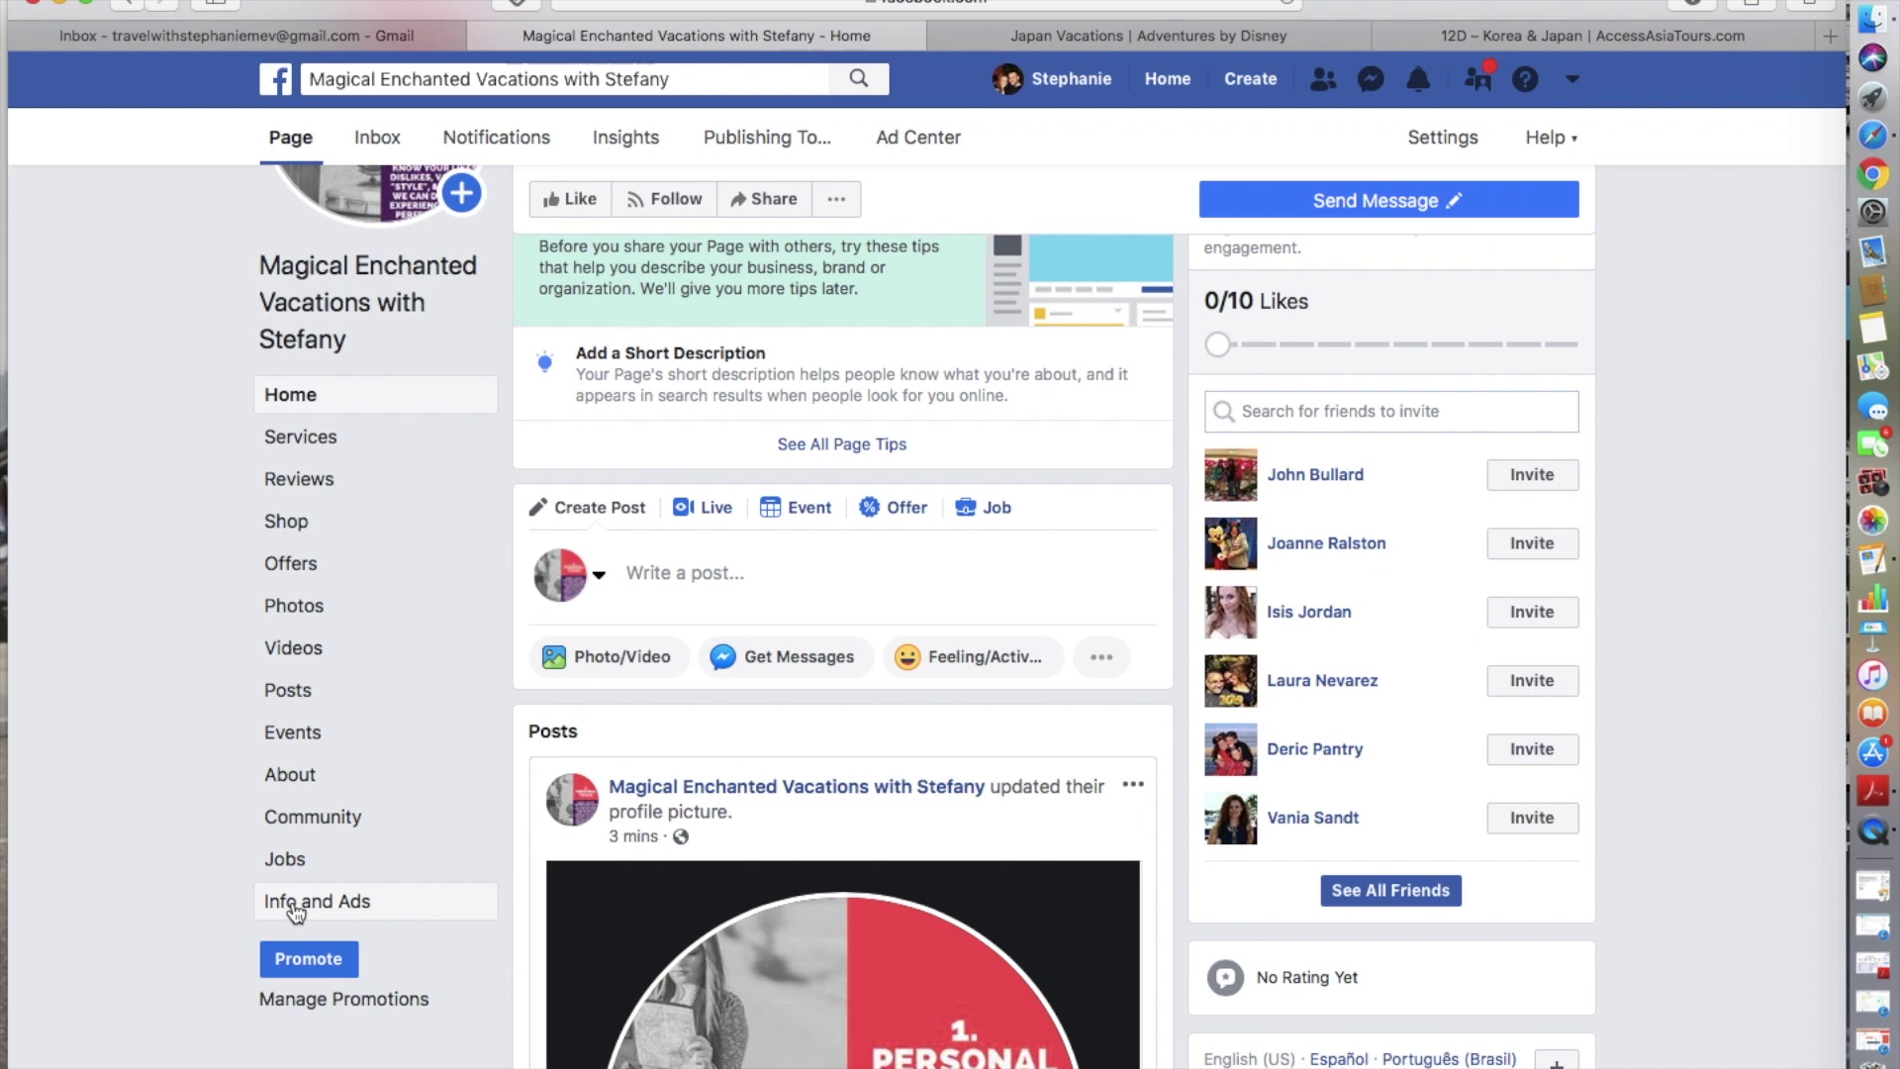
- Add and save a business phone number in the About section's Contact Info
{"action": "left_click", "coordinate": [297, 775]}
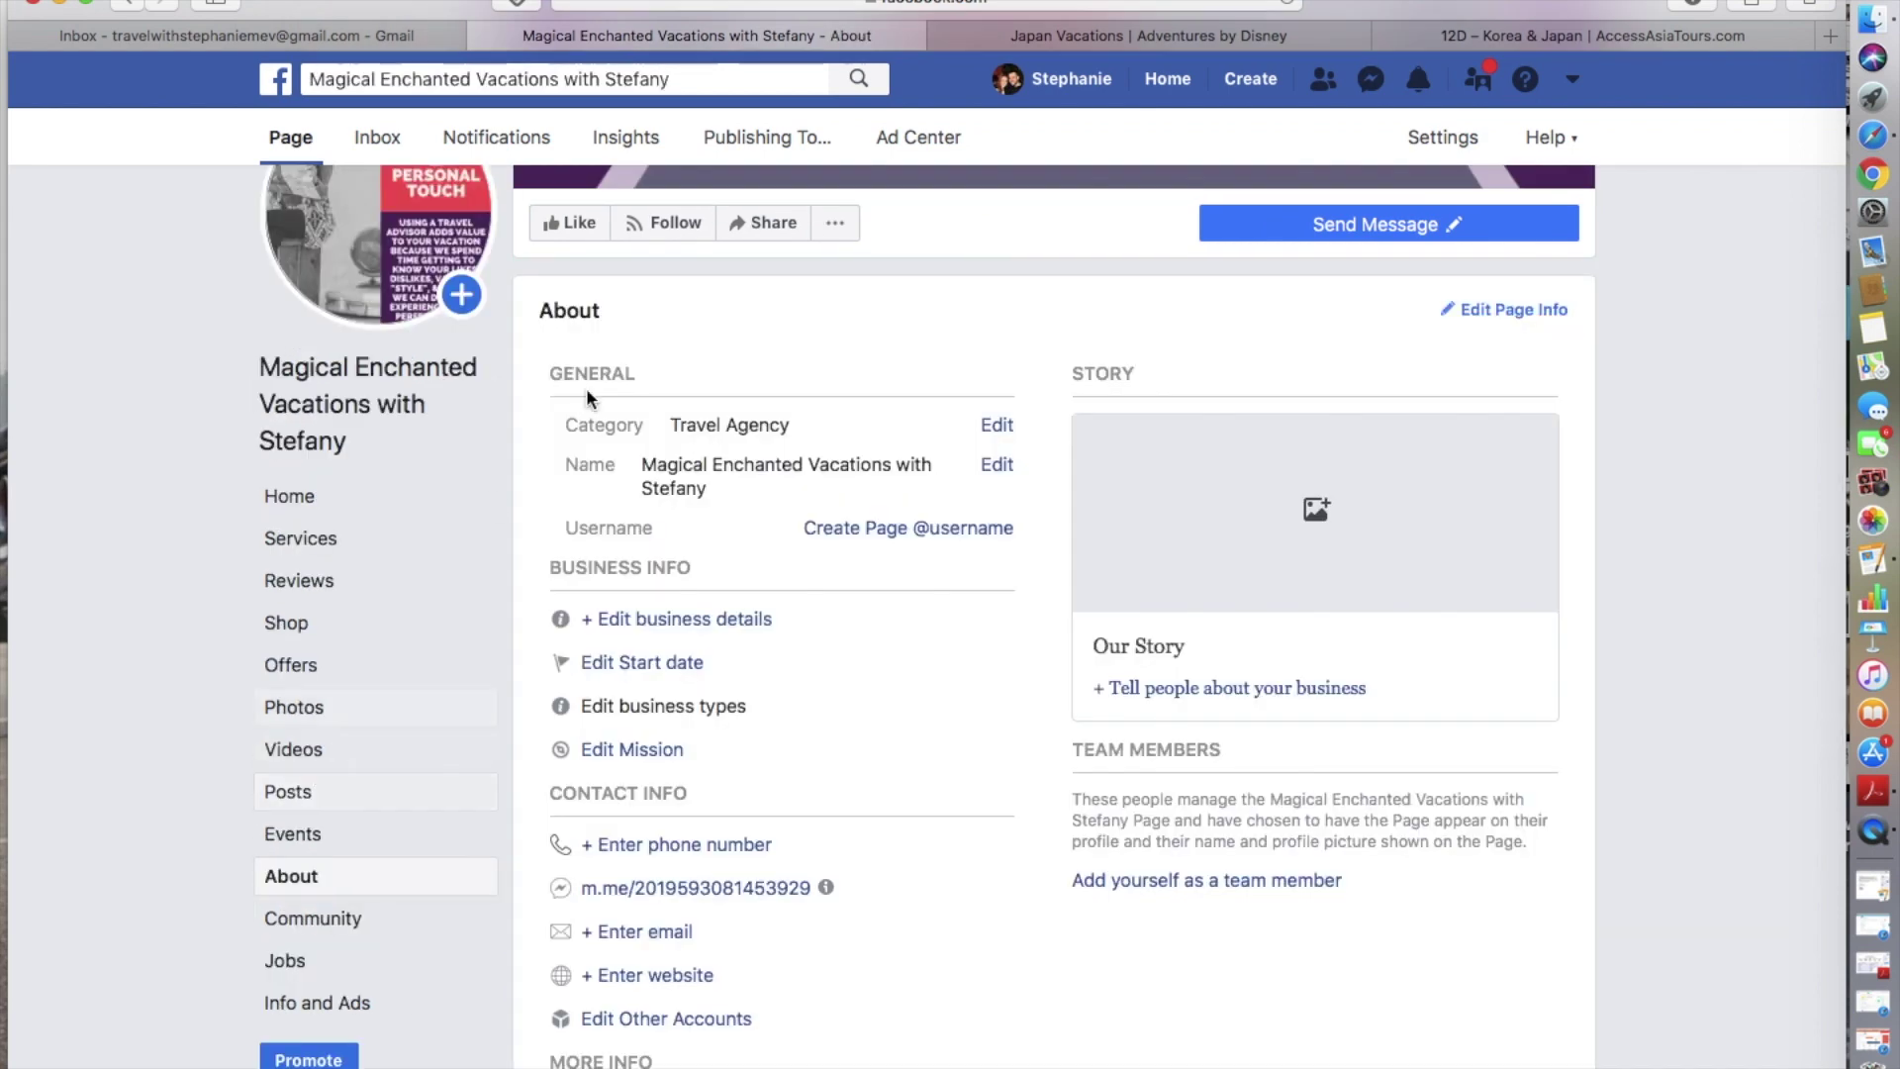
{"action": "scroll", "coordinate": [721, 792], "scroll_direction": "down", "scroll_amount": 4}
{"action": "scroll", "coordinate": [721, 790], "scroll_direction": "down", "scroll_amount": 10}
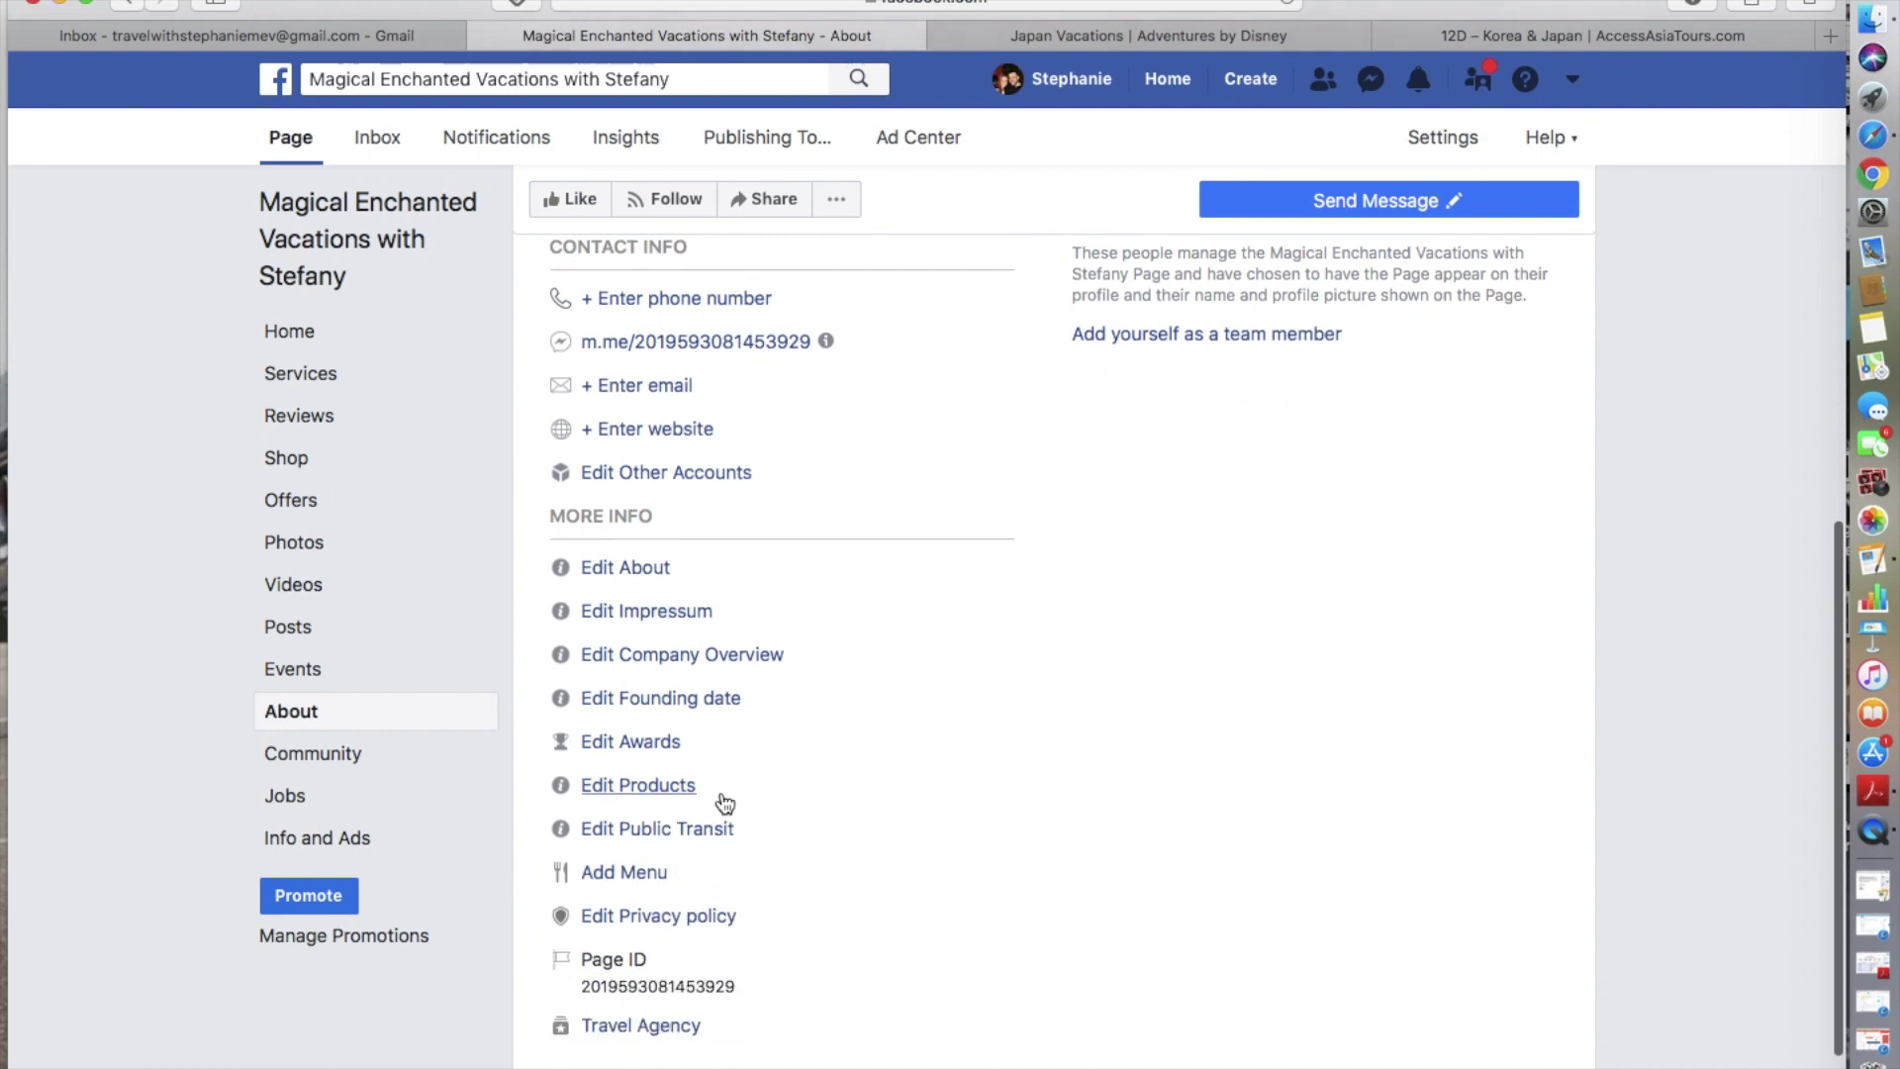
{"action": "scroll", "coordinate": [720, 790], "scroll_direction": "up", "scroll_amount": 9}
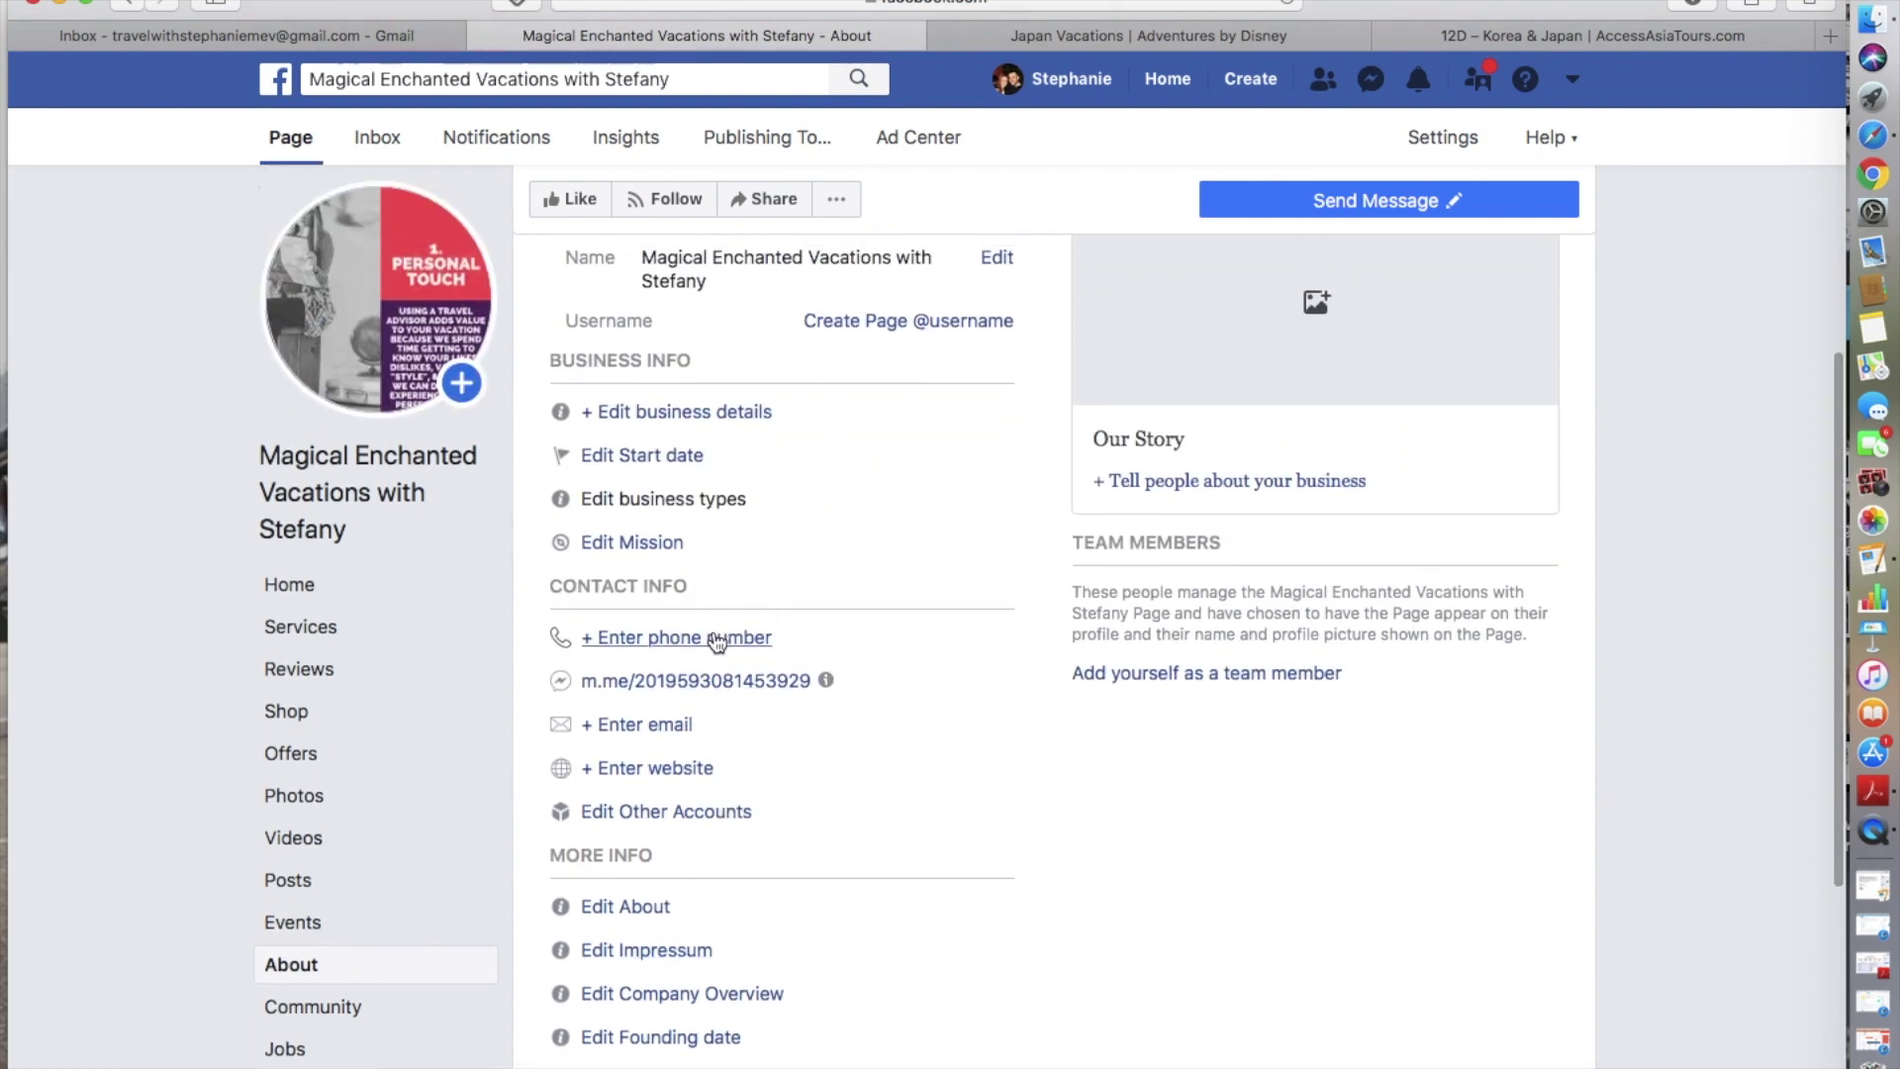
{"action": "left_click", "coordinate": [712, 634]}
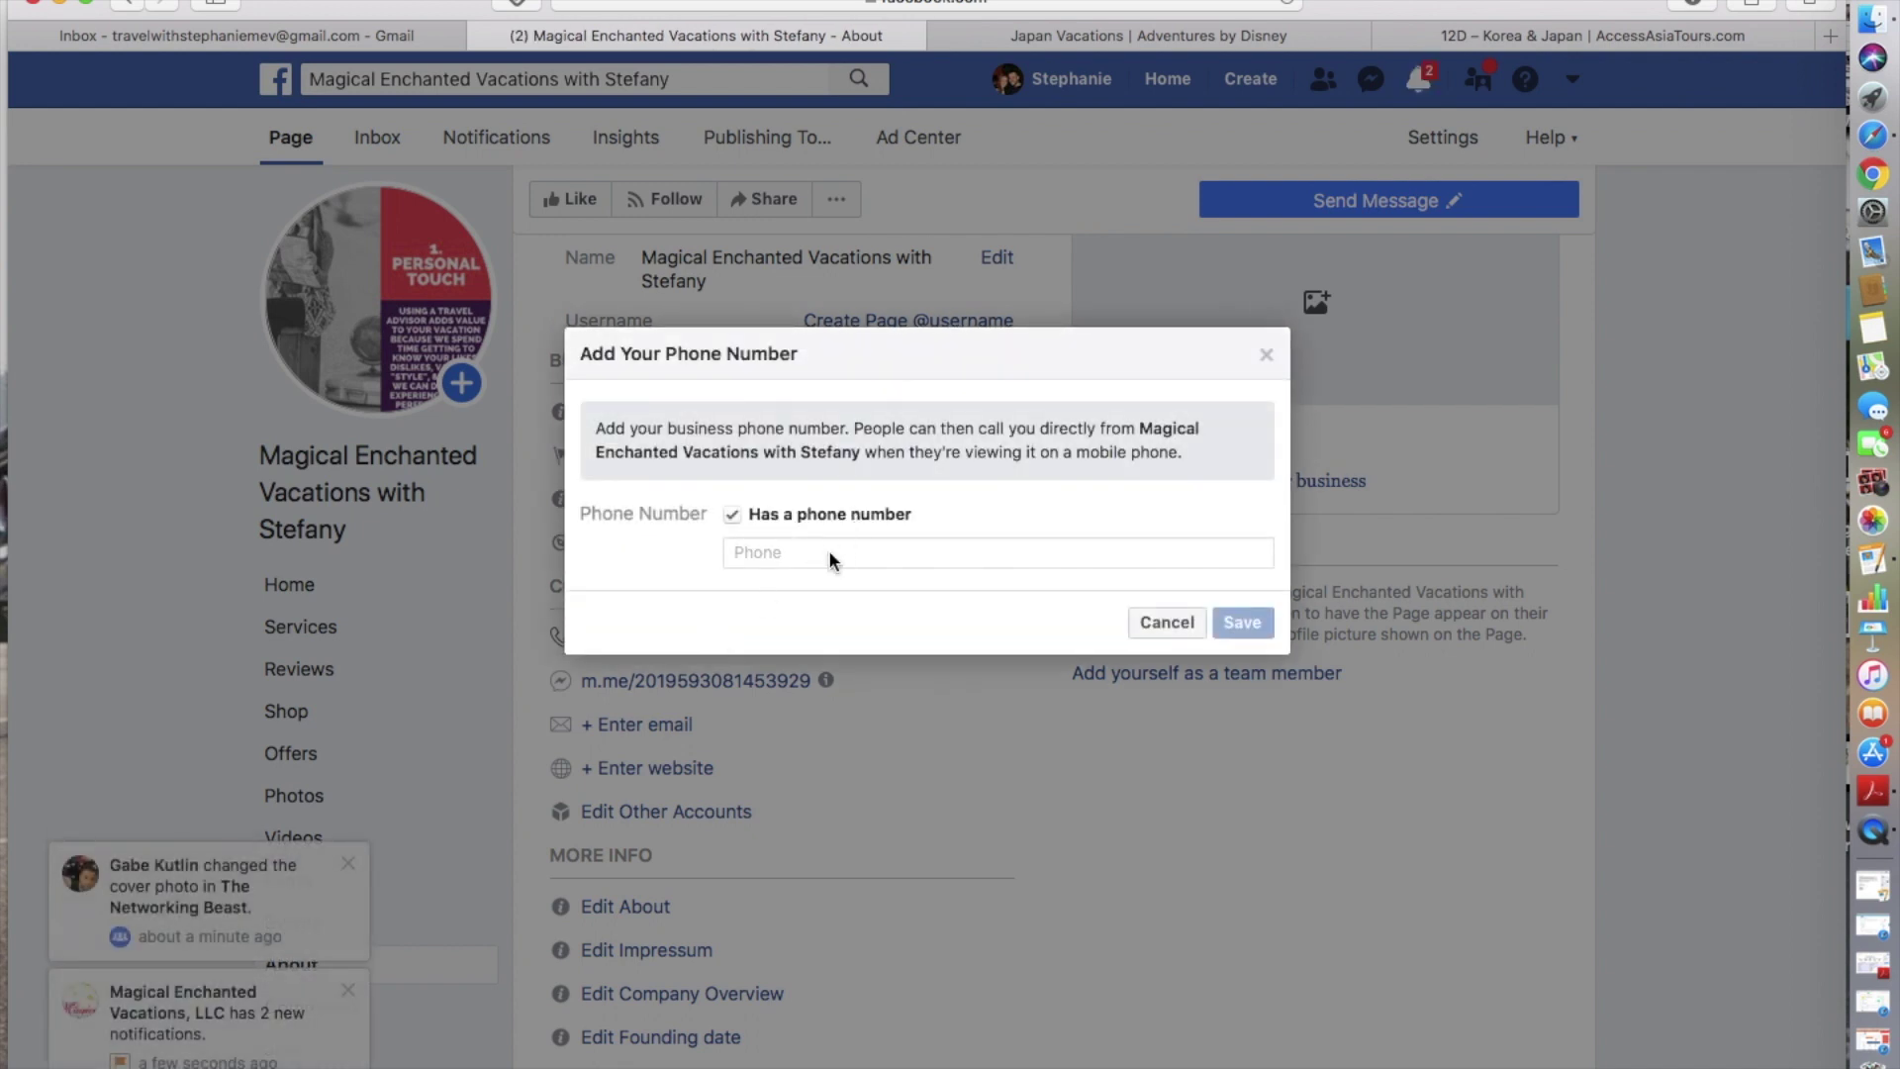
{"action": "type", "text": "6666666666"}
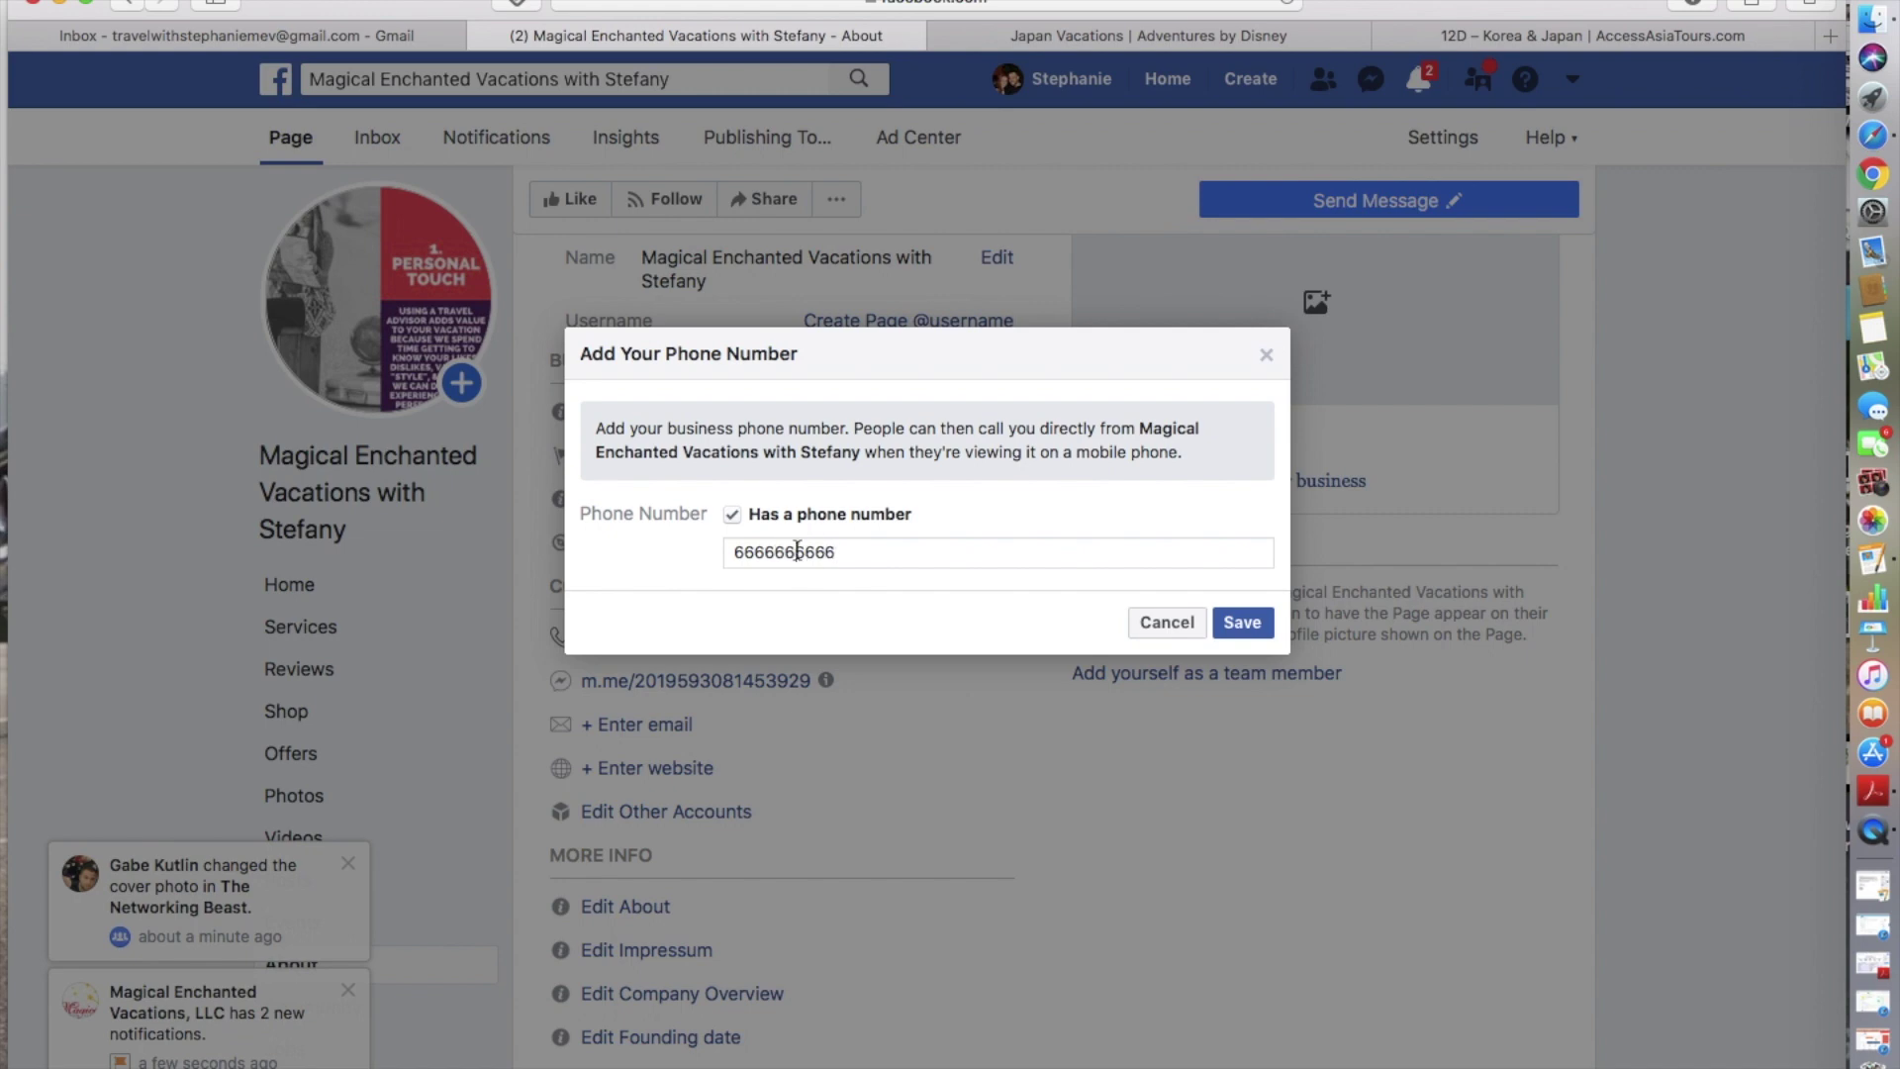
{"action": "left_click", "coordinate": [1247, 623]}
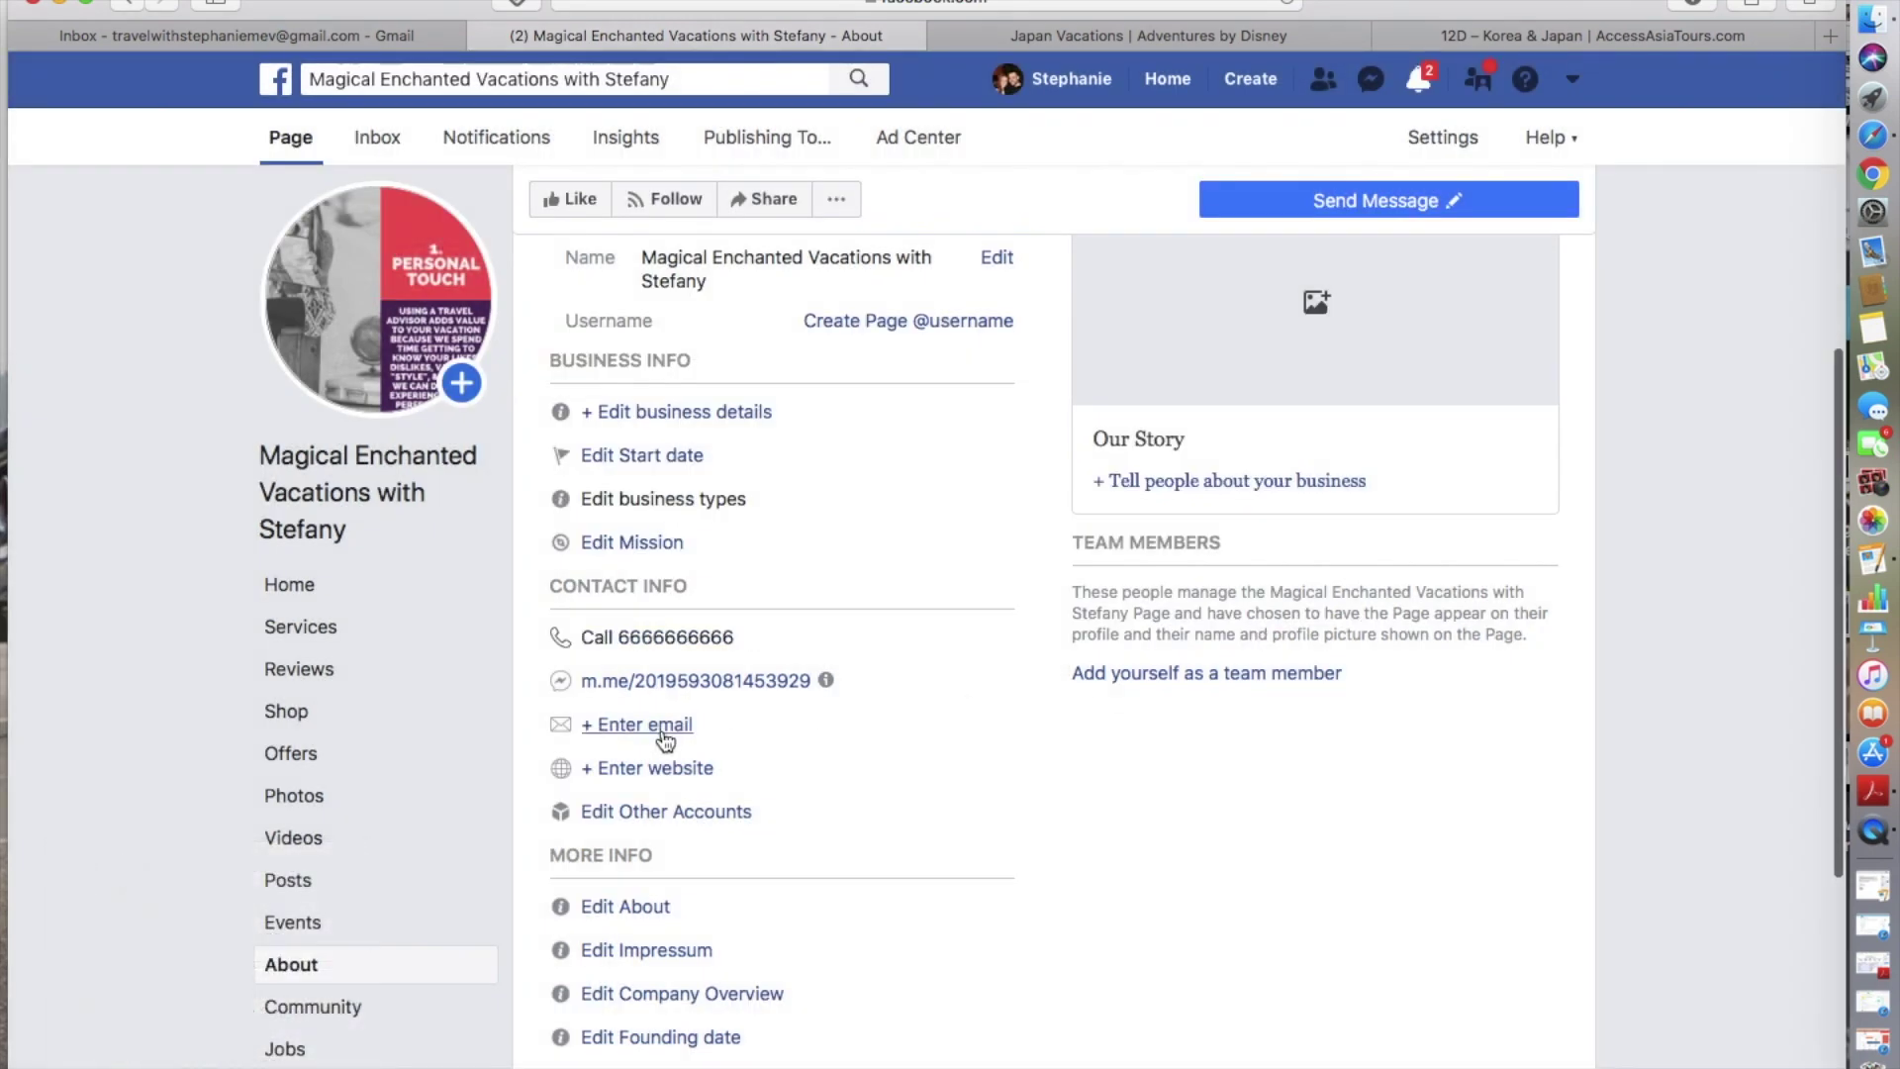
- Add a contact e-mail address, send it for confirmation, and close the notice
{"action": "left_click", "coordinate": [661, 730]}
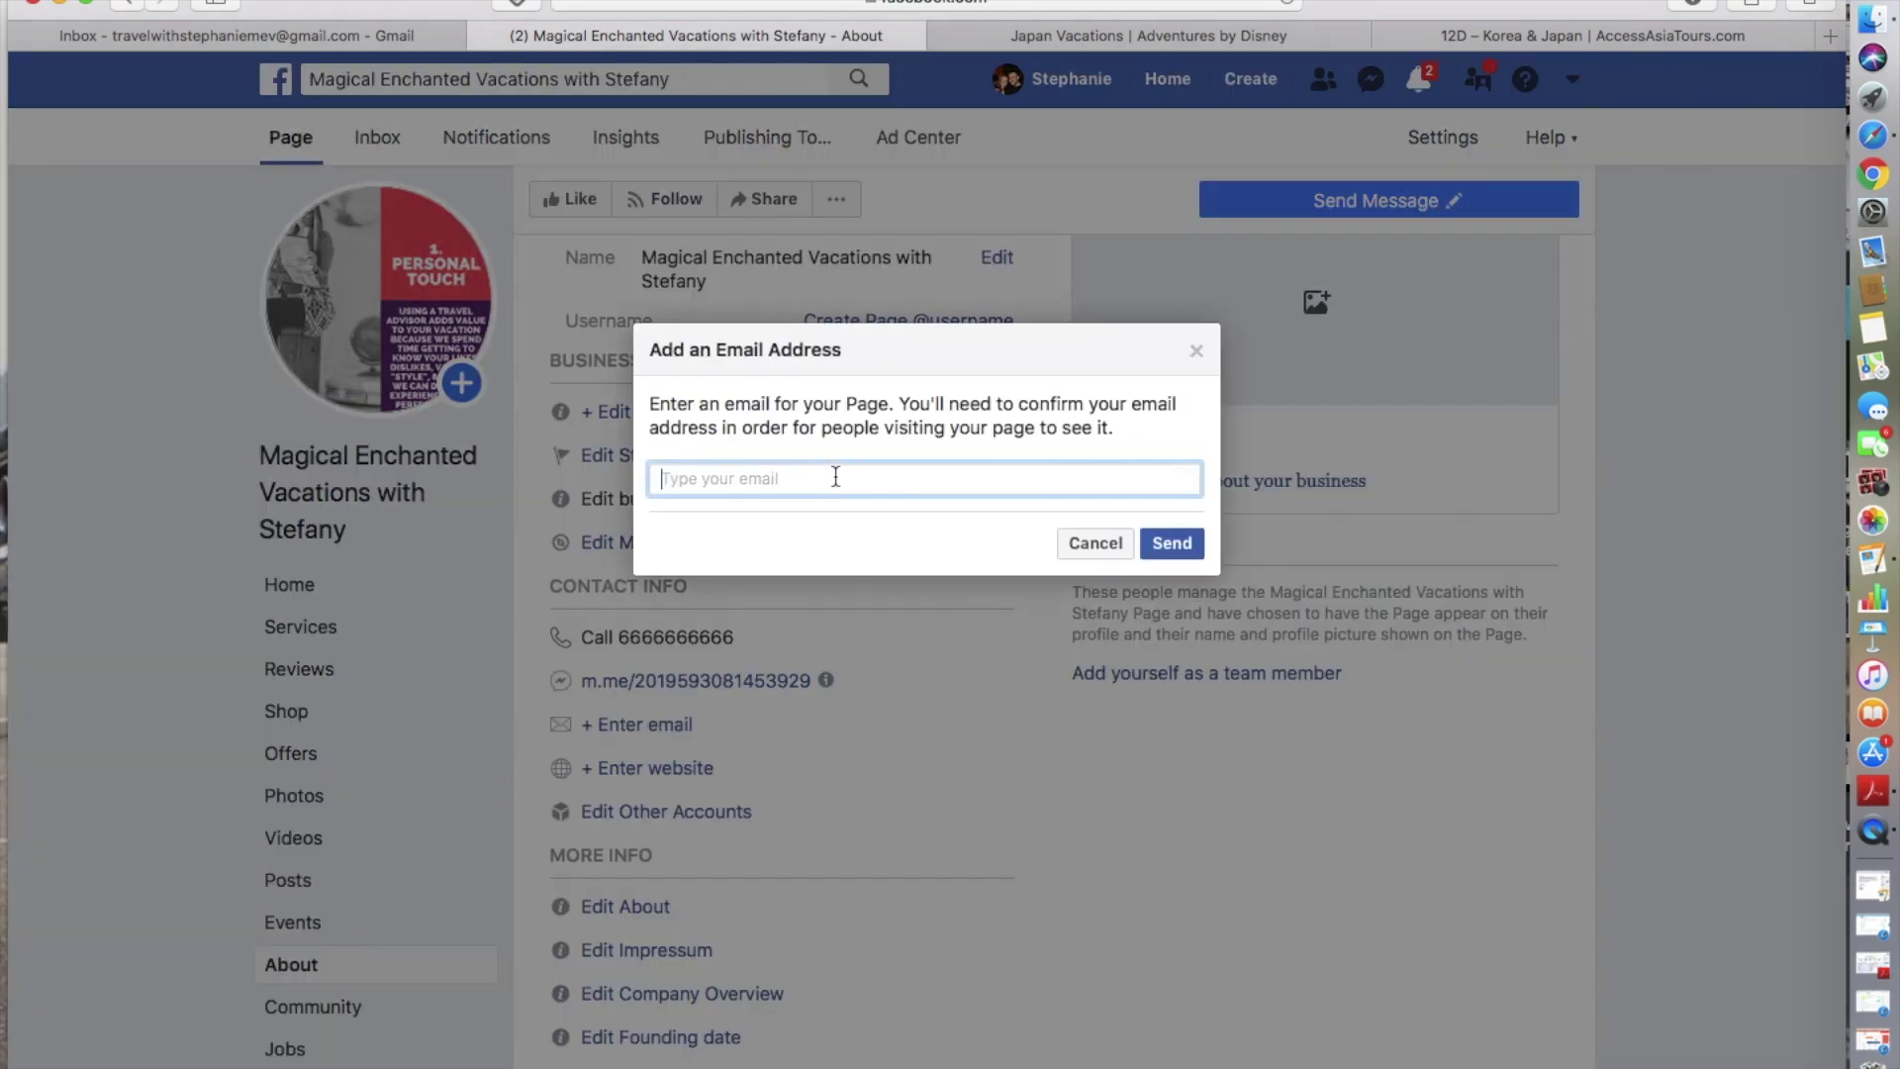
{"action": "left_click", "coordinate": [1171, 543]}
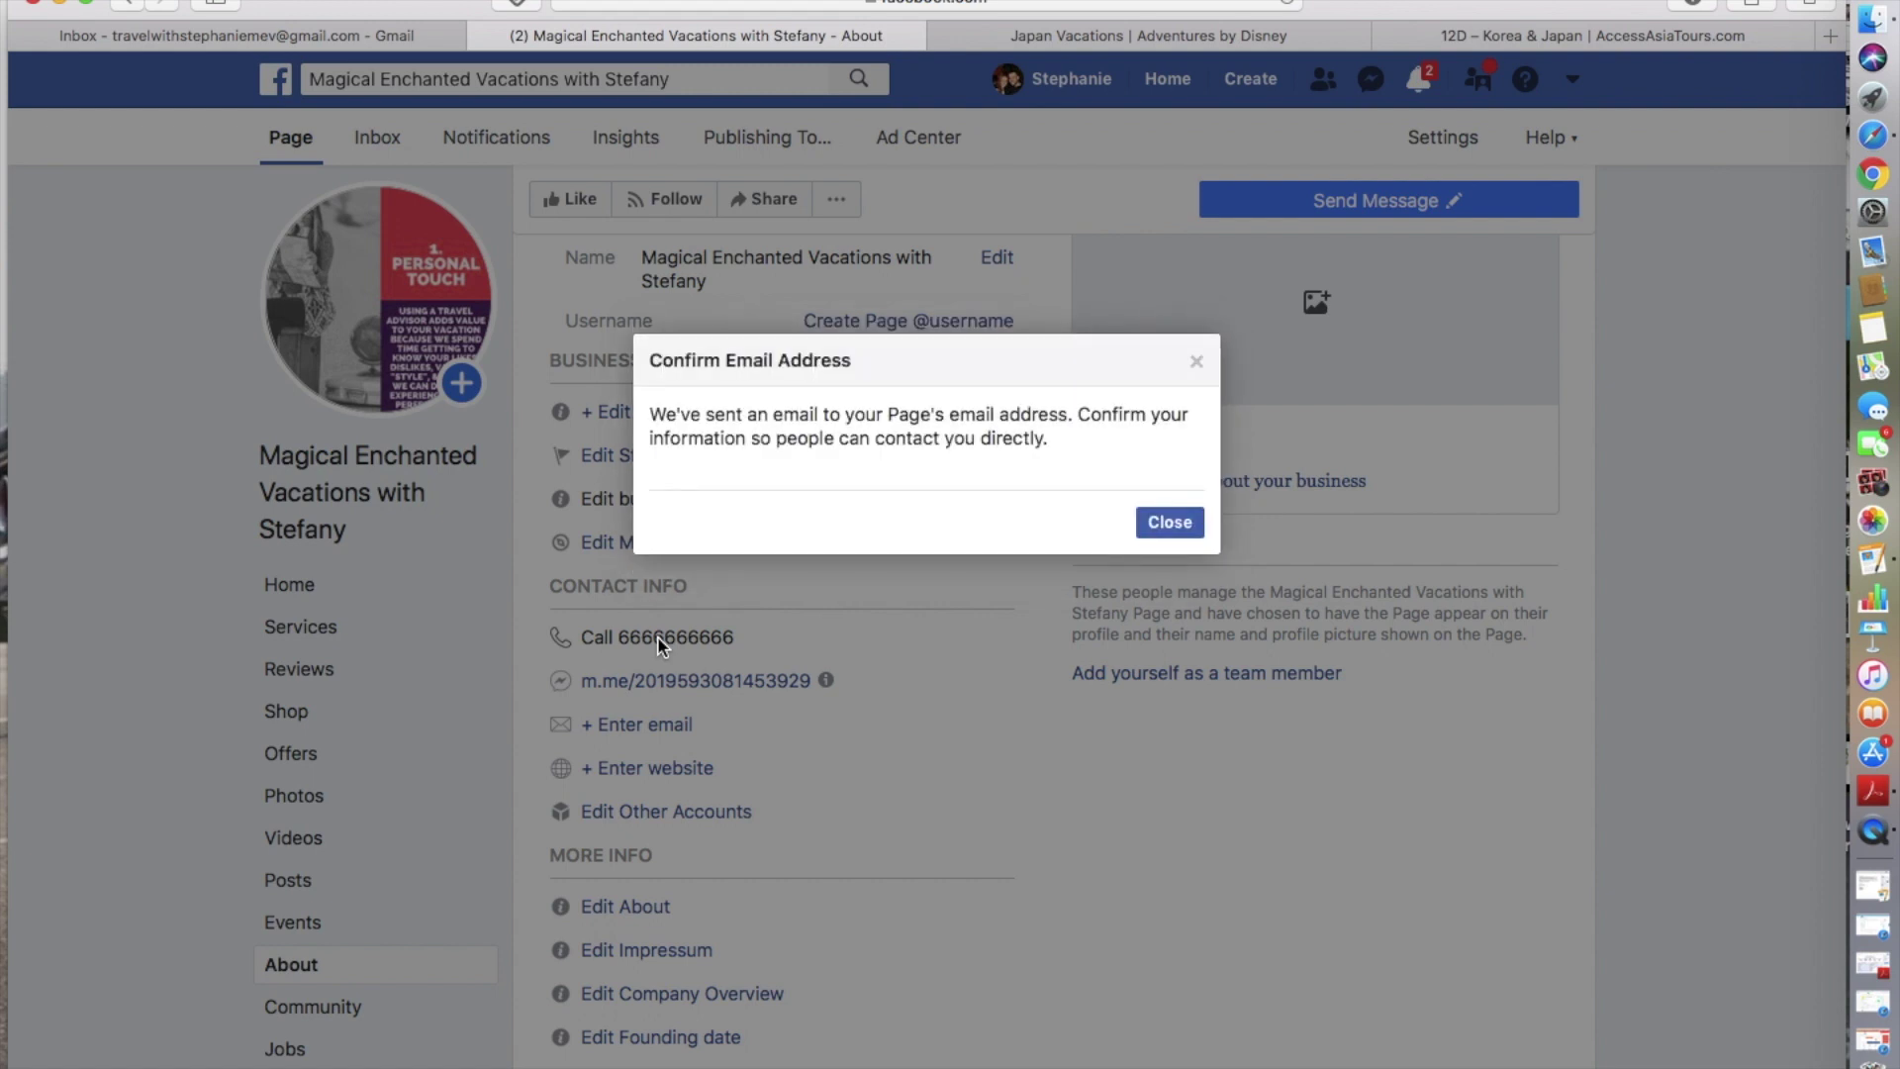
{"action": "left_click", "coordinate": [1177, 529]}
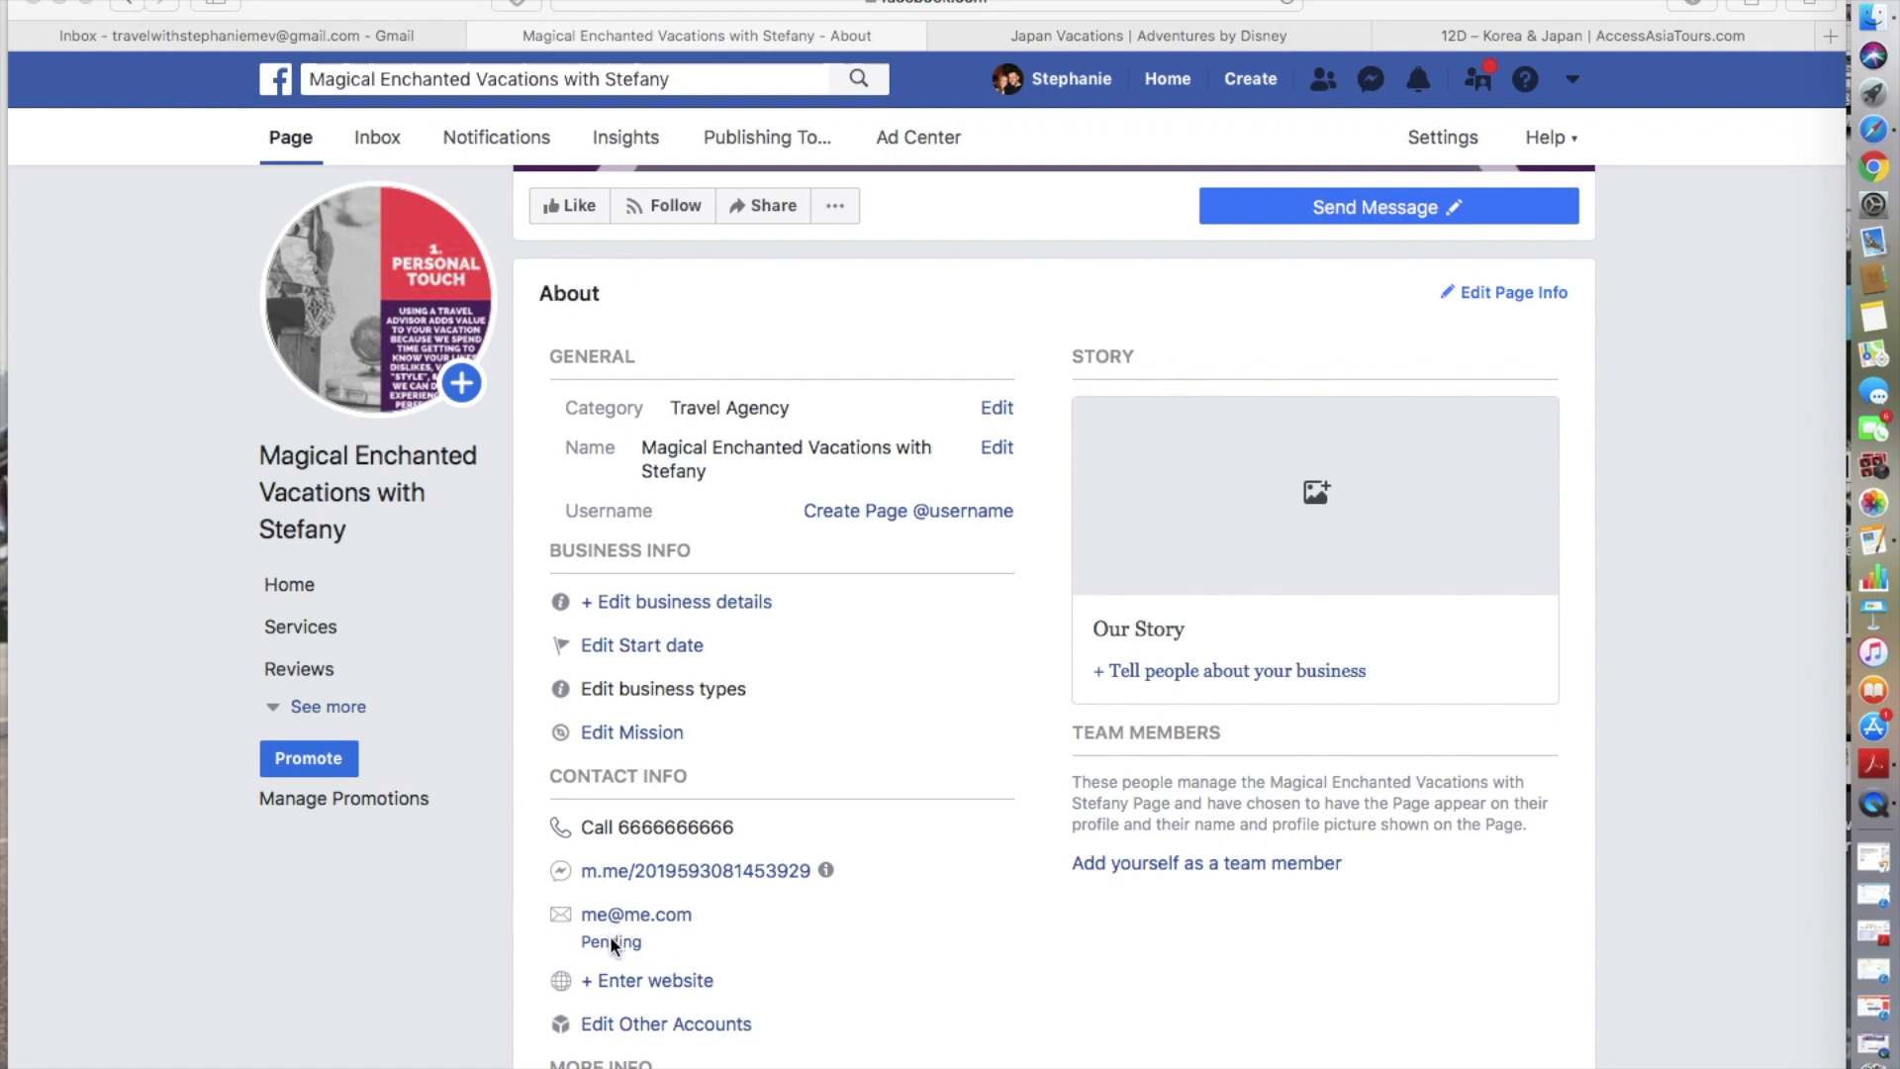
{"action": "scroll", "coordinate": [751, 979], "scroll_direction": "down", "scroll_amount": 2}
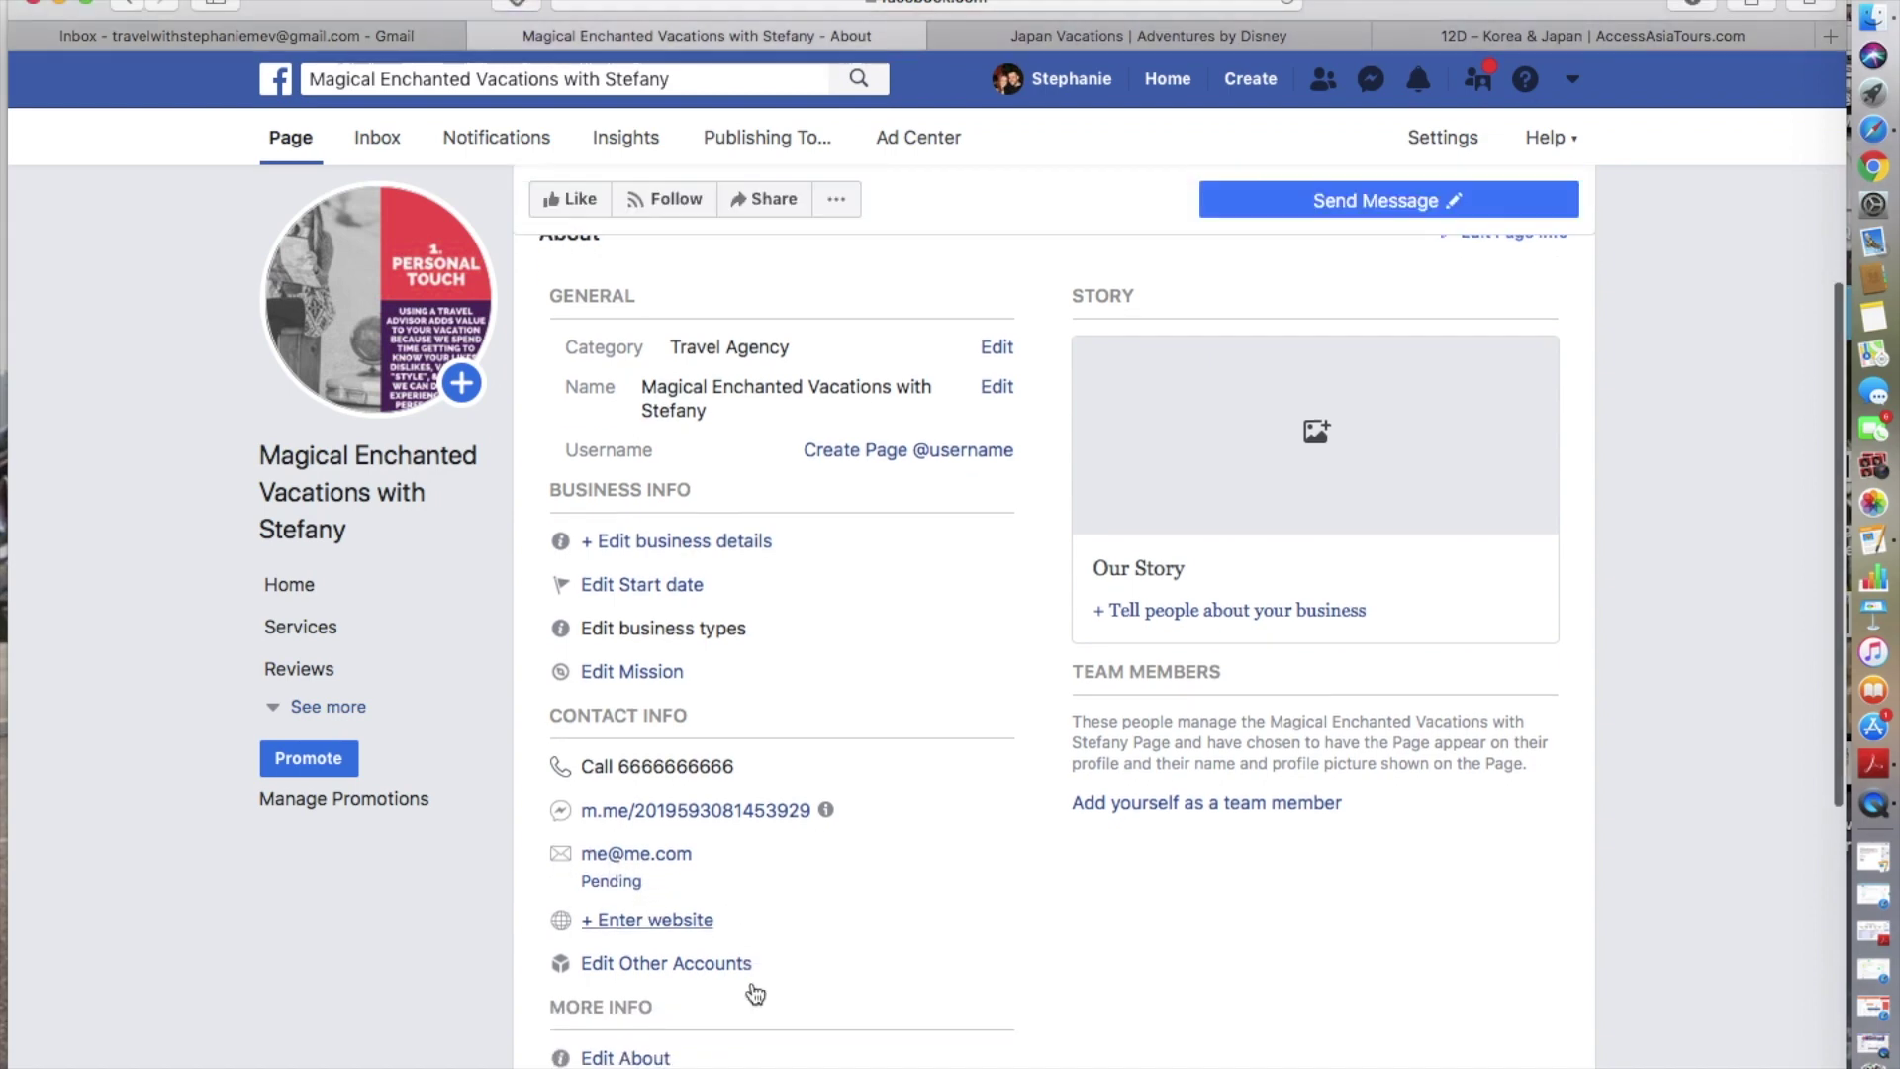
- Open the Add Your Website form under Contact Info and click into its empty Website field
{"action": "left_click", "coordinate": [668, 925]}
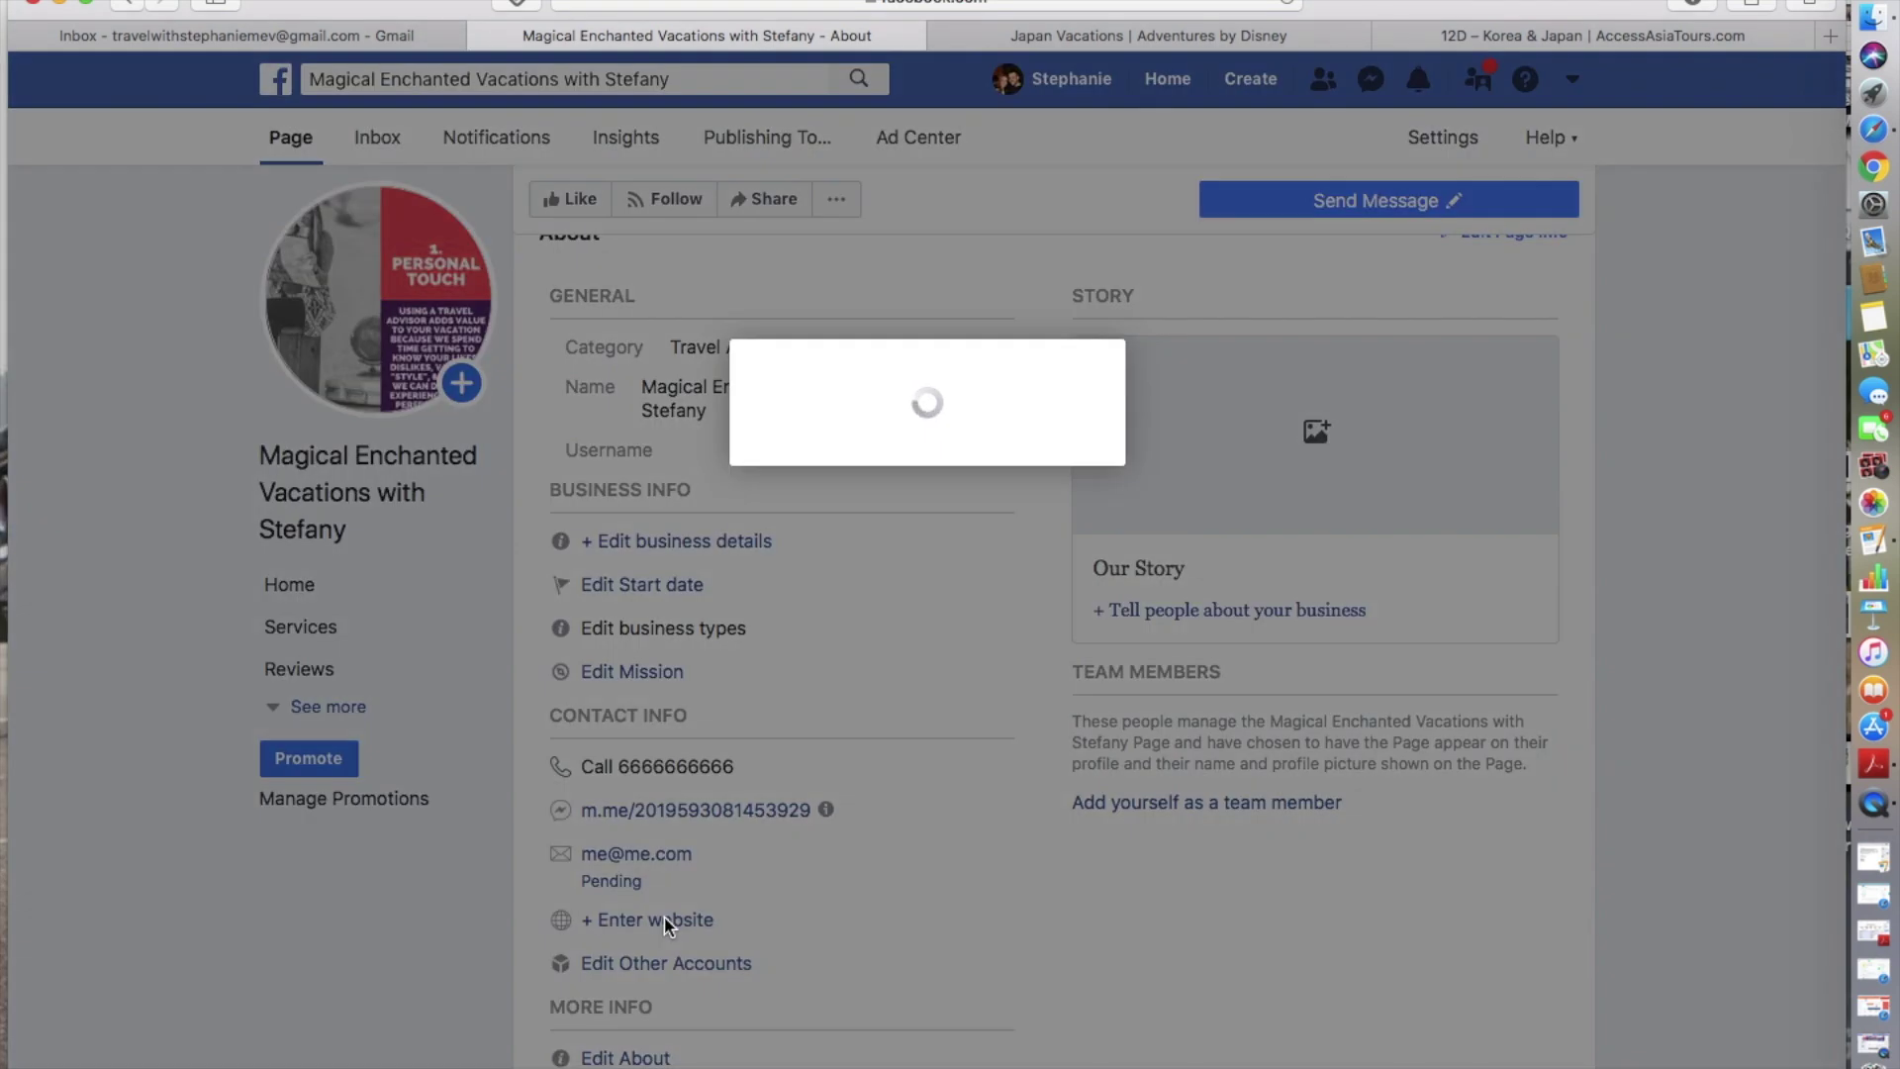
{"action": "left_click", "coordinate": [760, 550]}
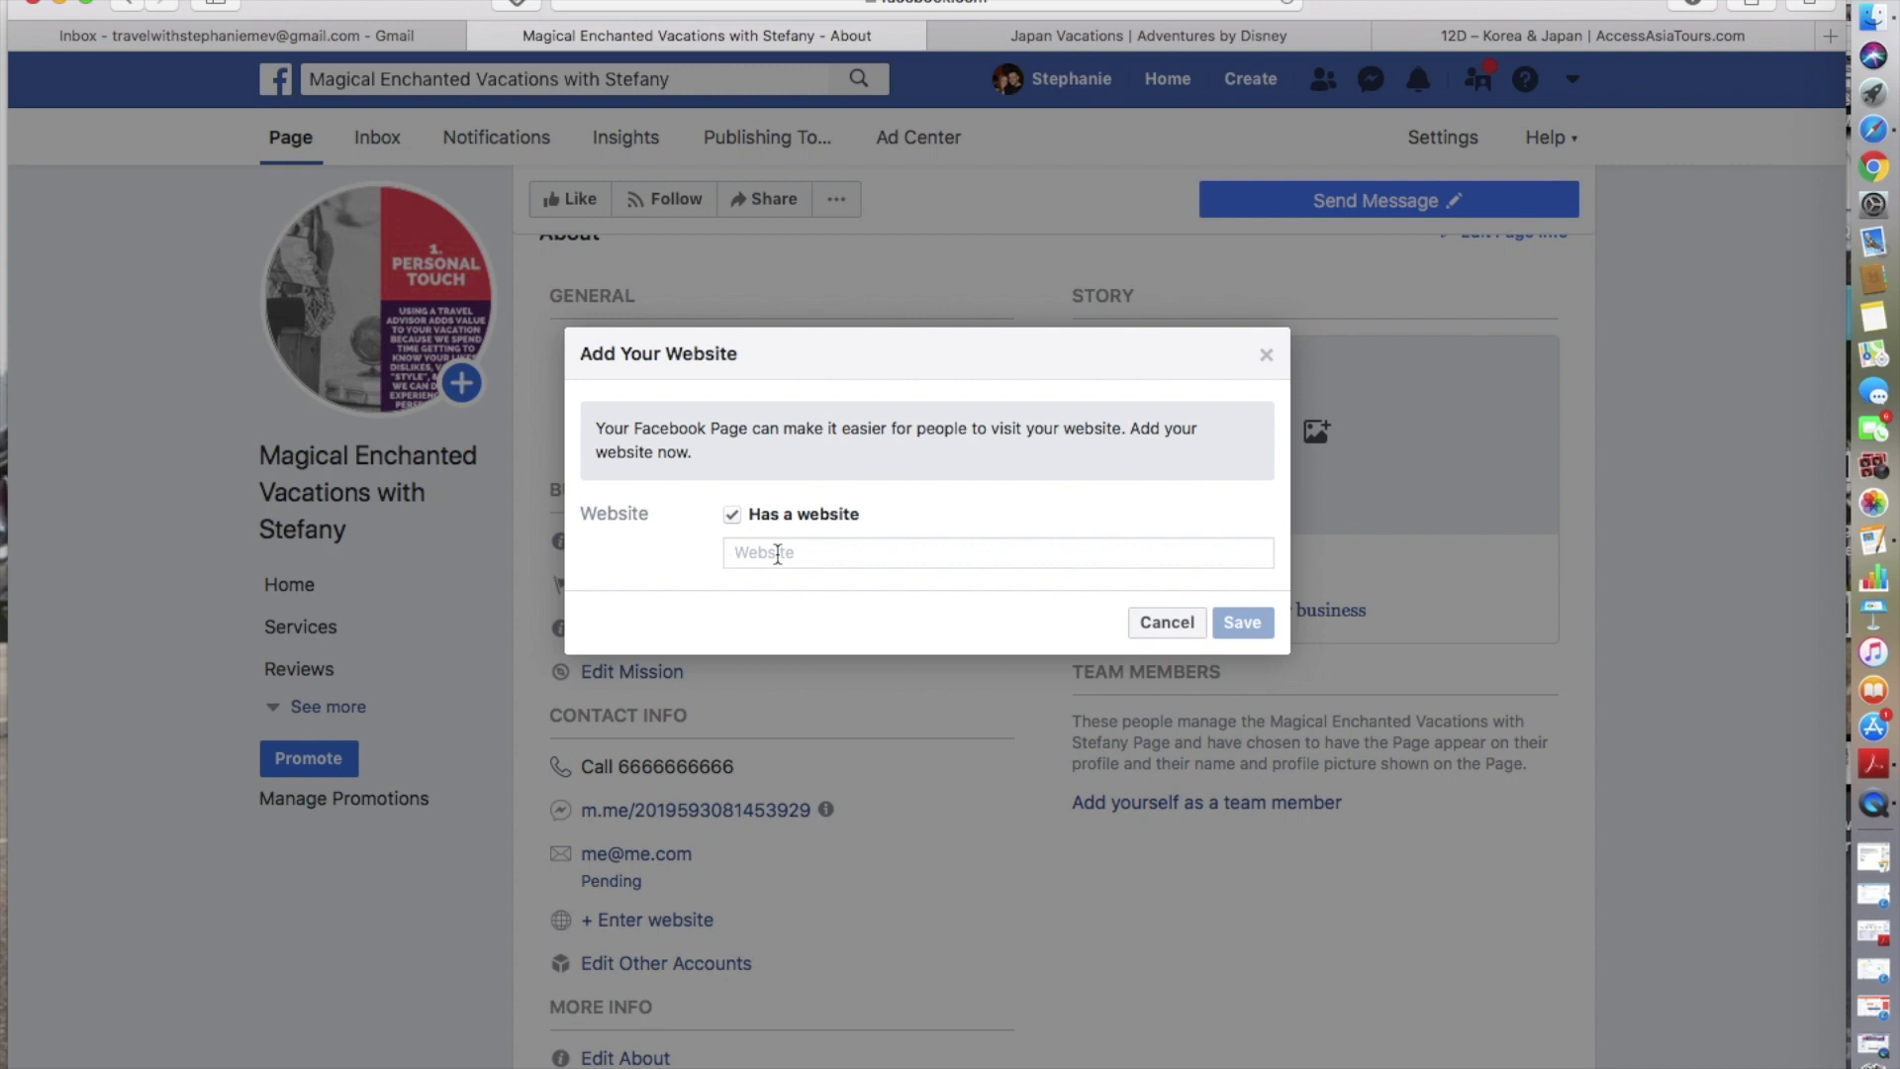
{"action": "left_click", "coordinate": [1055, 555]}
- Close the website form without adding a website and scroll through the About page back to the top
{"action": "left_click", "coordinate": [1266, 358]}
{"action": "scroll", "coordinate": [860, 812], "scroll_direction": "down", "scroll_amount": 2}
{"action": "scroll", "coordinate": [903, 851], "scroll_direction": "down", "scroll_amount": 5}
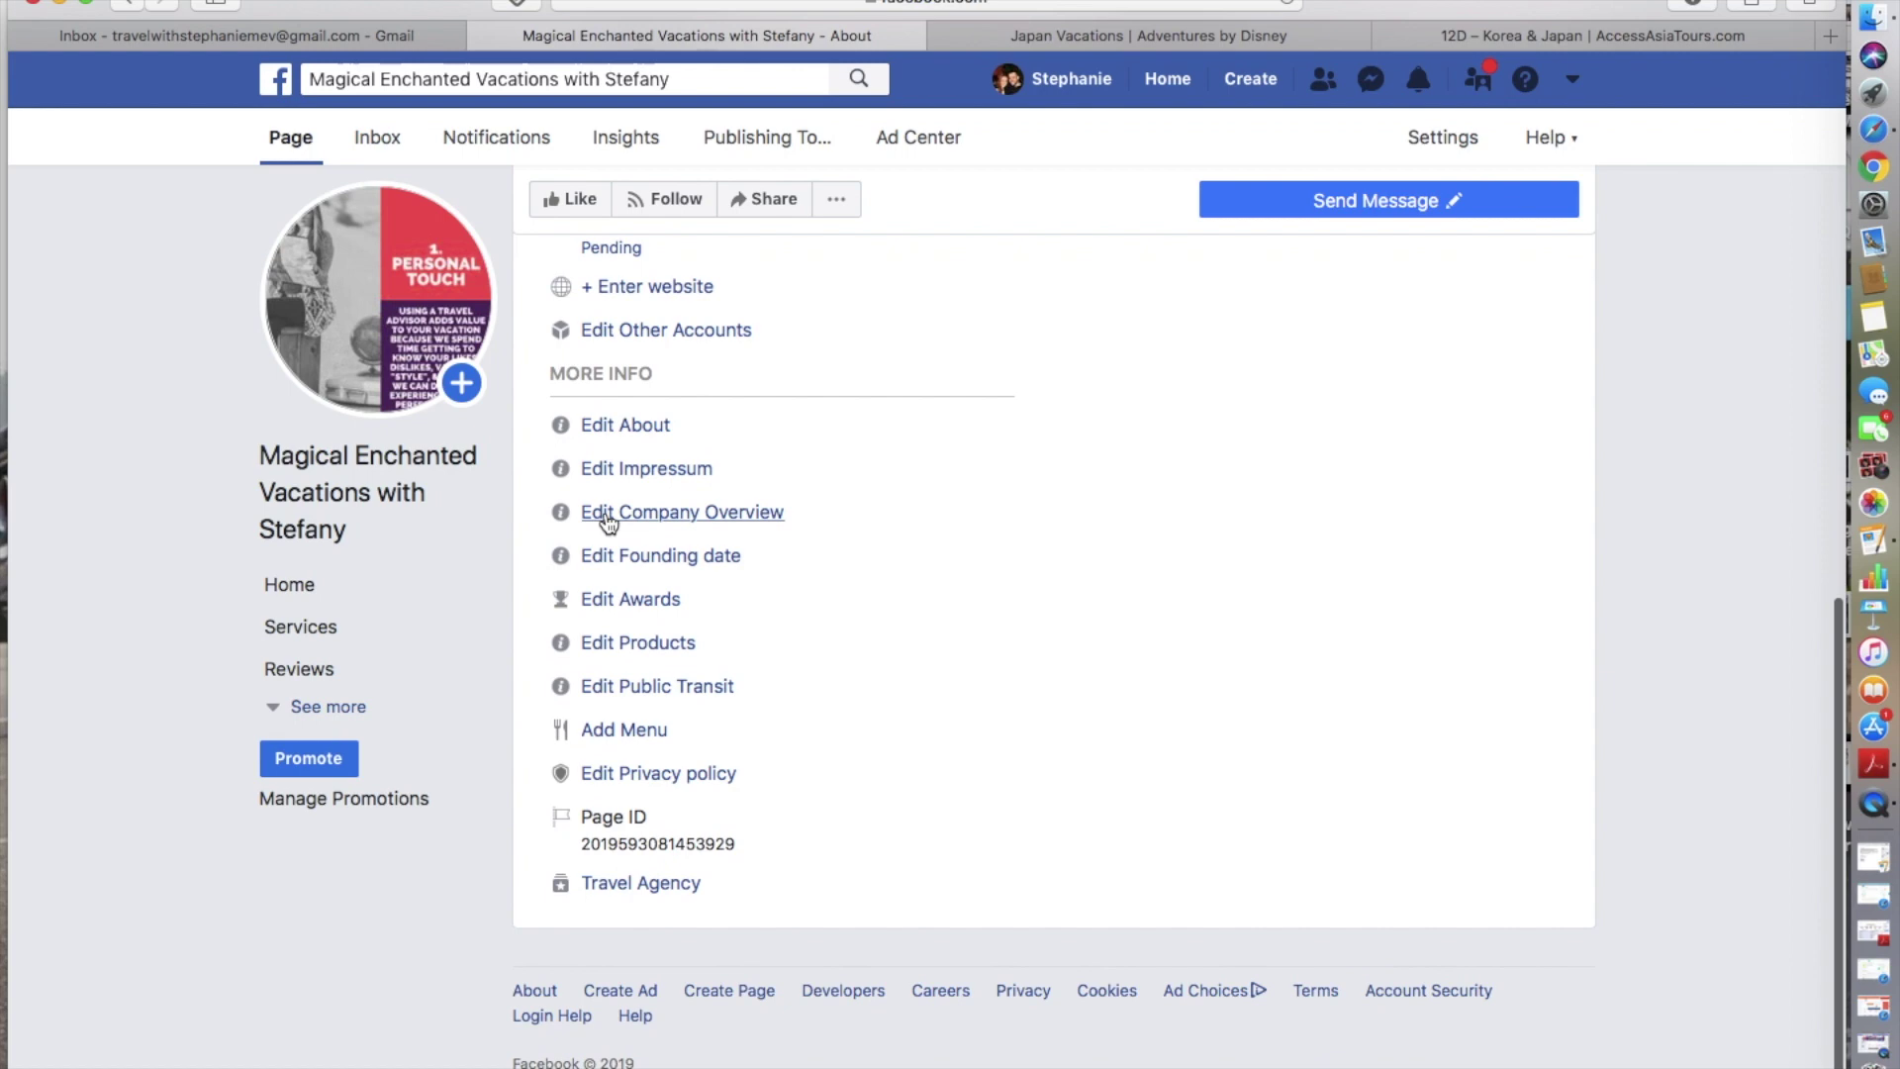
{"action": "scroll", "coordinate": [608, 525], "scroll_direction": "up", "scroll_amount": 3}
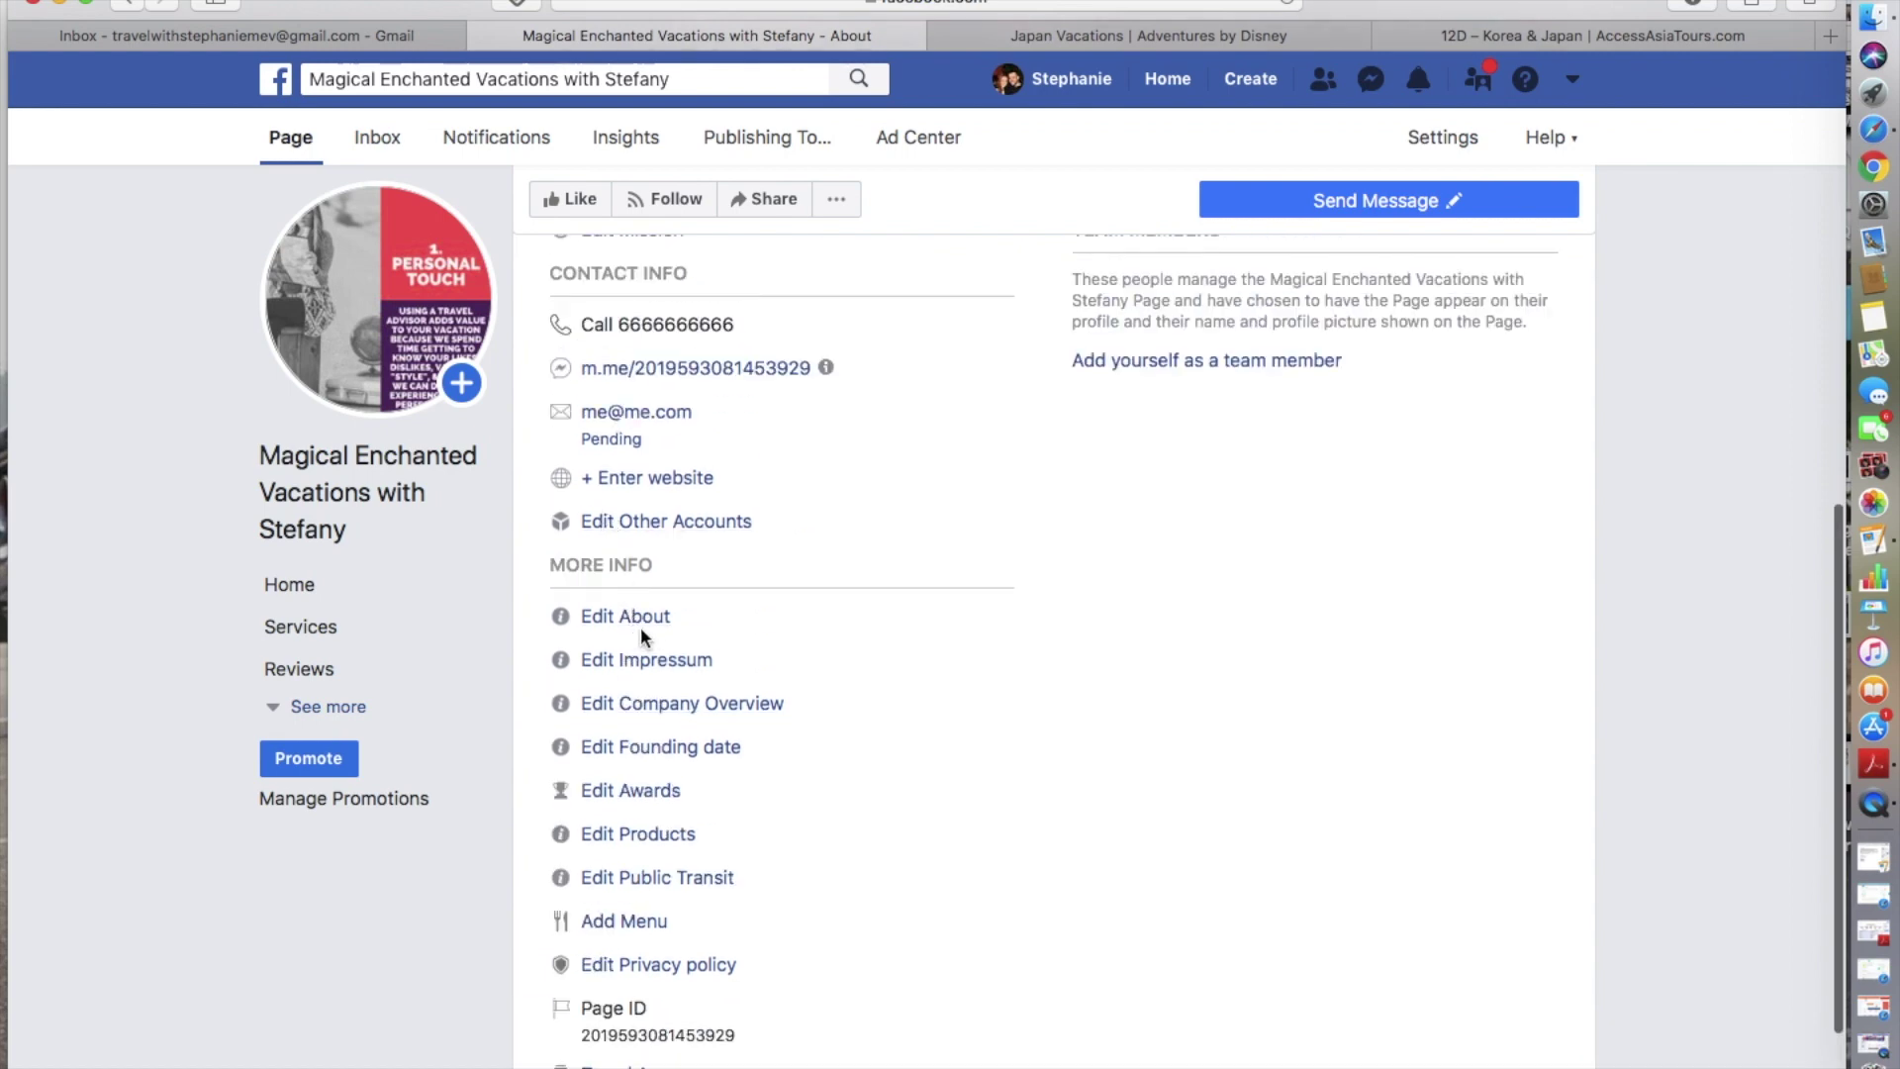
{"action": "scroll", "coordinate": [648, 636], "scroll_direction": "up", "scroll_amount": 5}
{"action": "scroll", "coordinate": [648, 636], "scroll_direction": "down", "scroll_amount": 4}
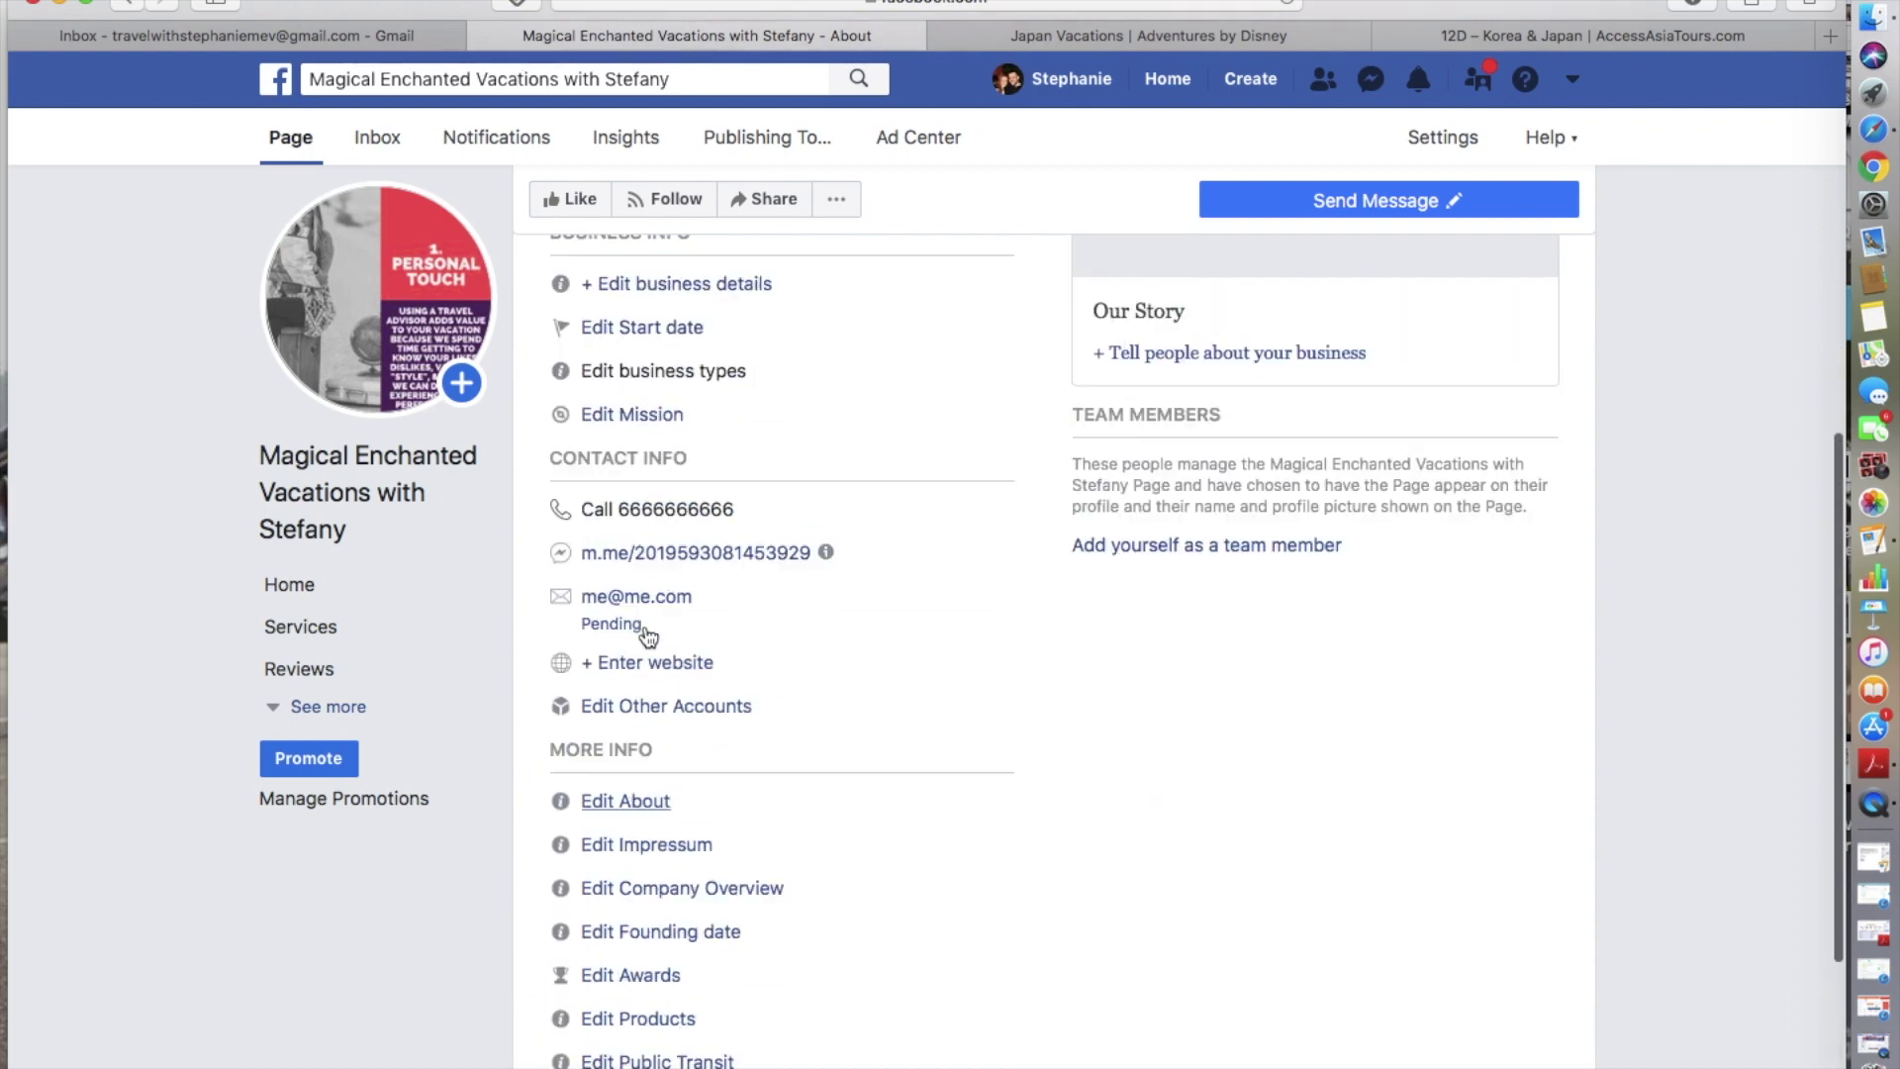
{"action": "scroll", "coordinate": [648, 636], "scroll_direction": "up", "scroll_amount": 6}
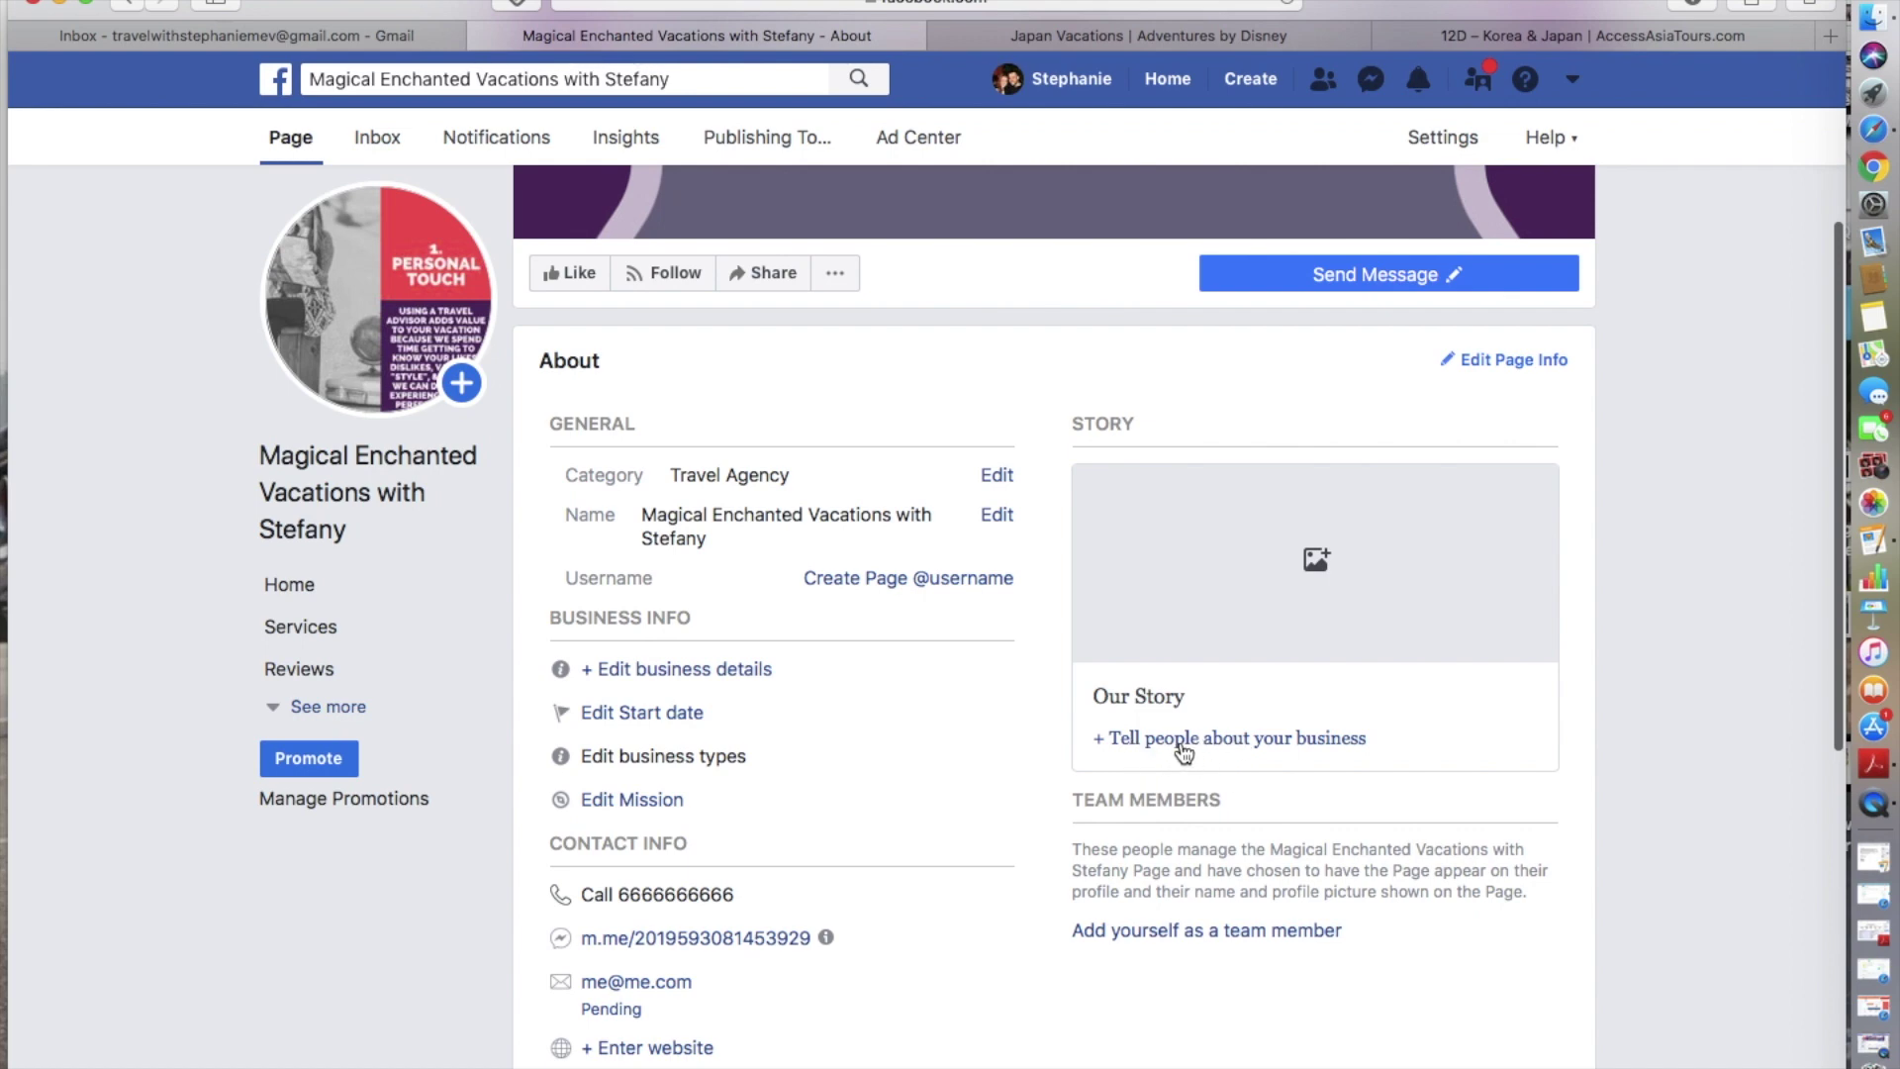
{"action": "scroll", "coordinate": [1183, 754], "scroll_direction": "down", "scroll_amount": 3}
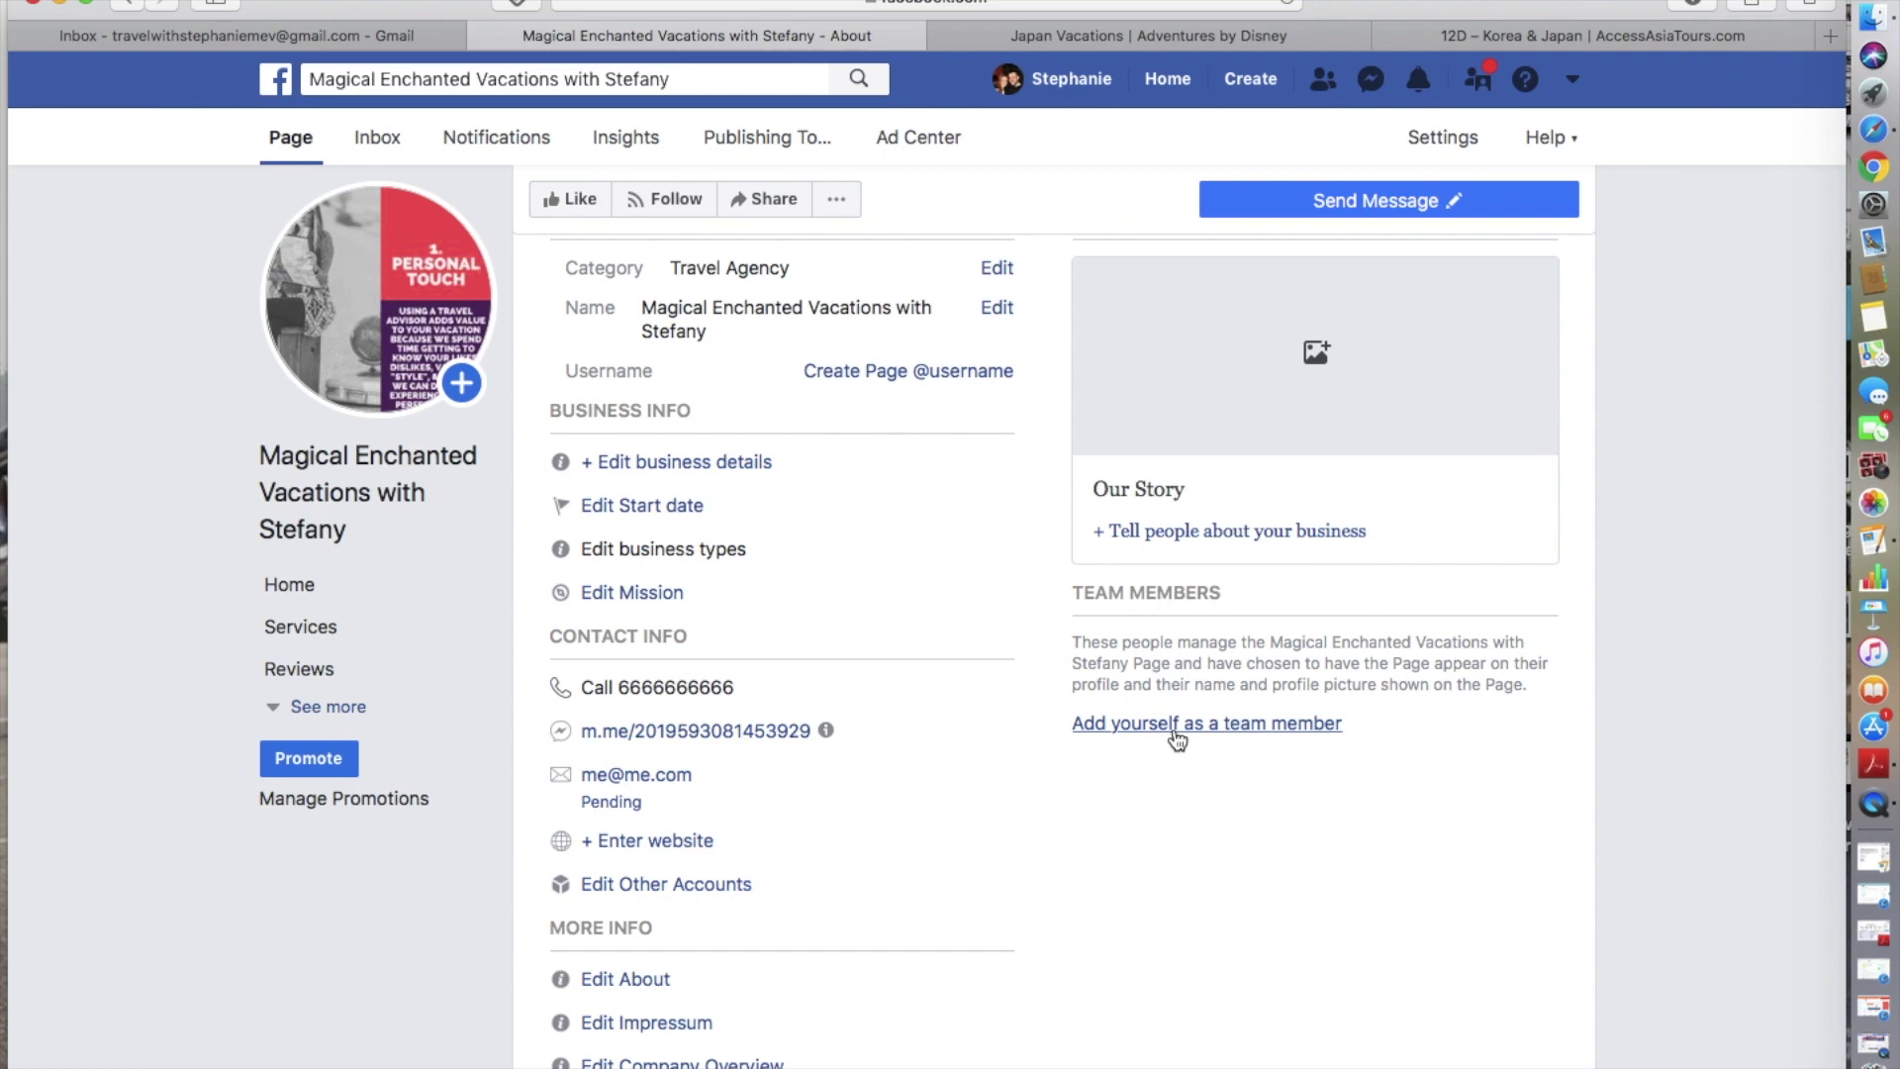
{"action": "scroll", "coordinate": [1177, 740], "scroll_direction": "up", "scroll_amount": 5}
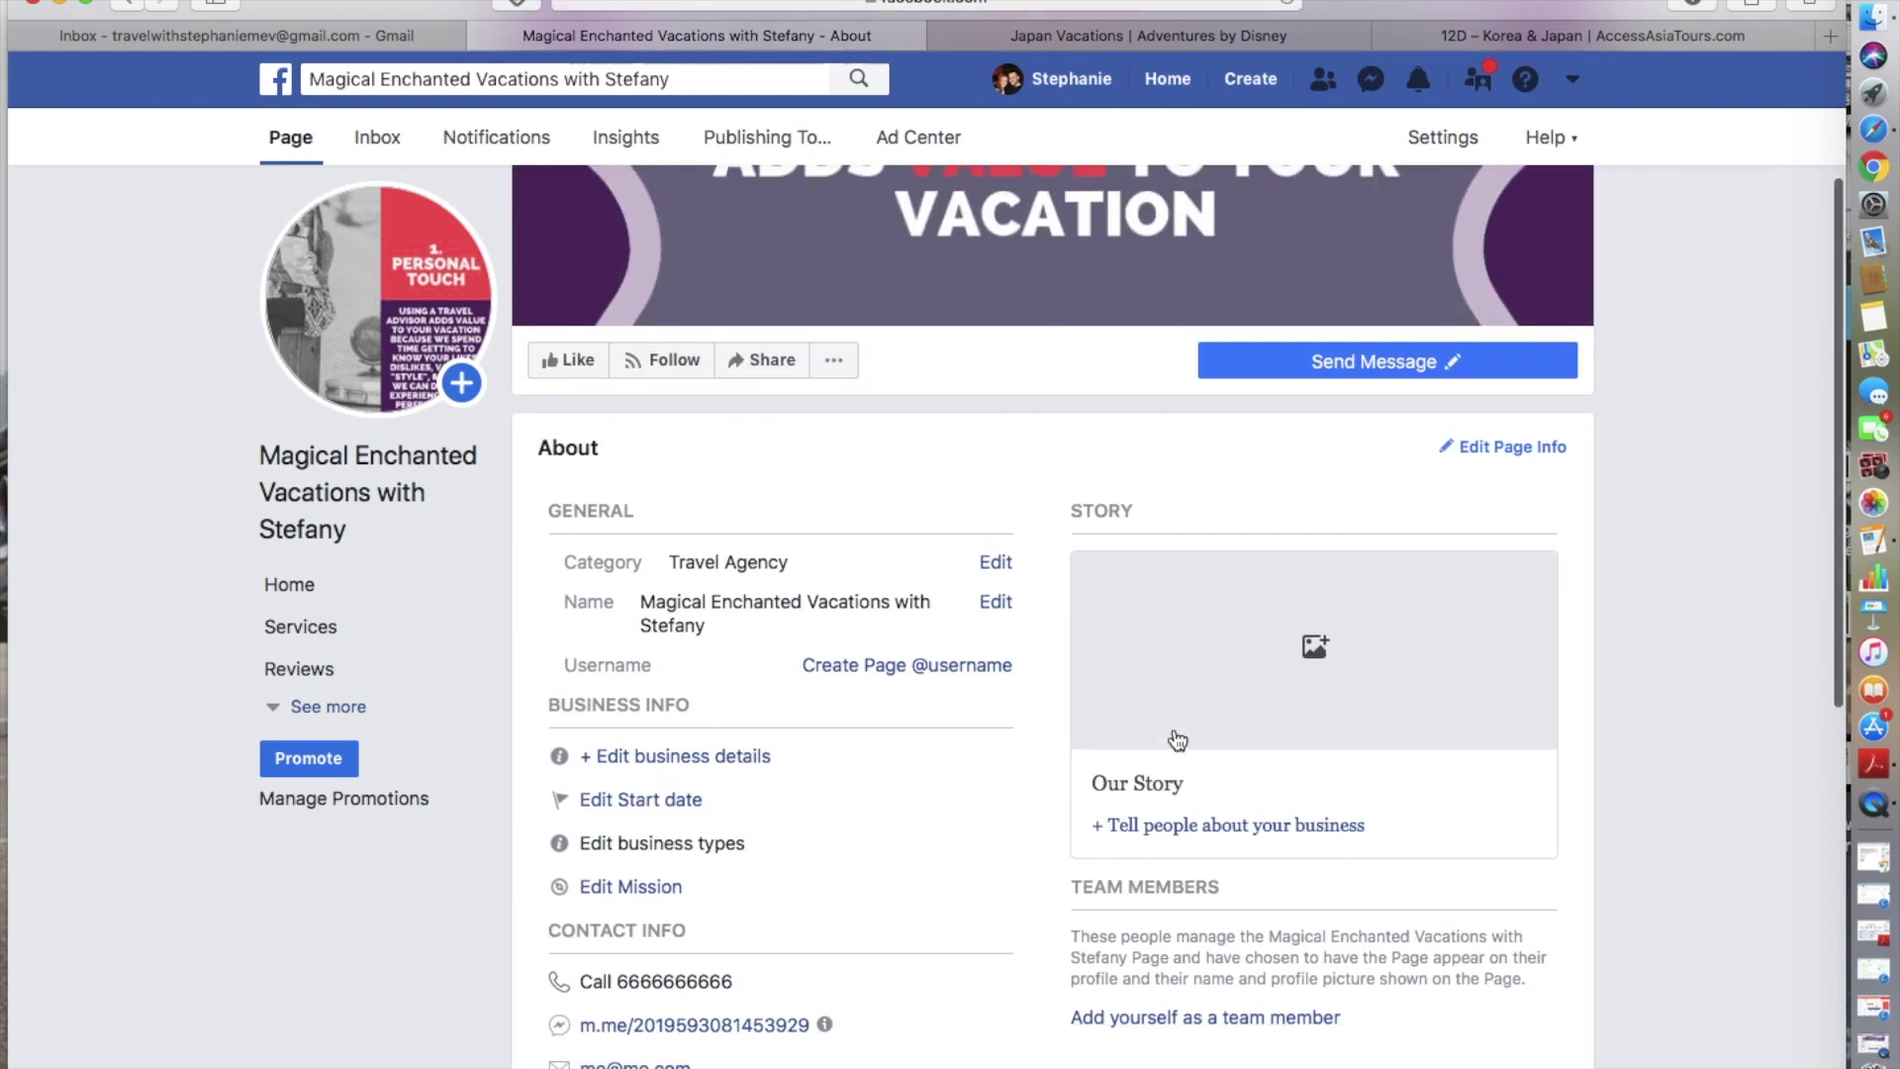
{"action": "scroll", "coordinate": [1176, 740], "scroll_direction": "up", "scroll_amount": 4}
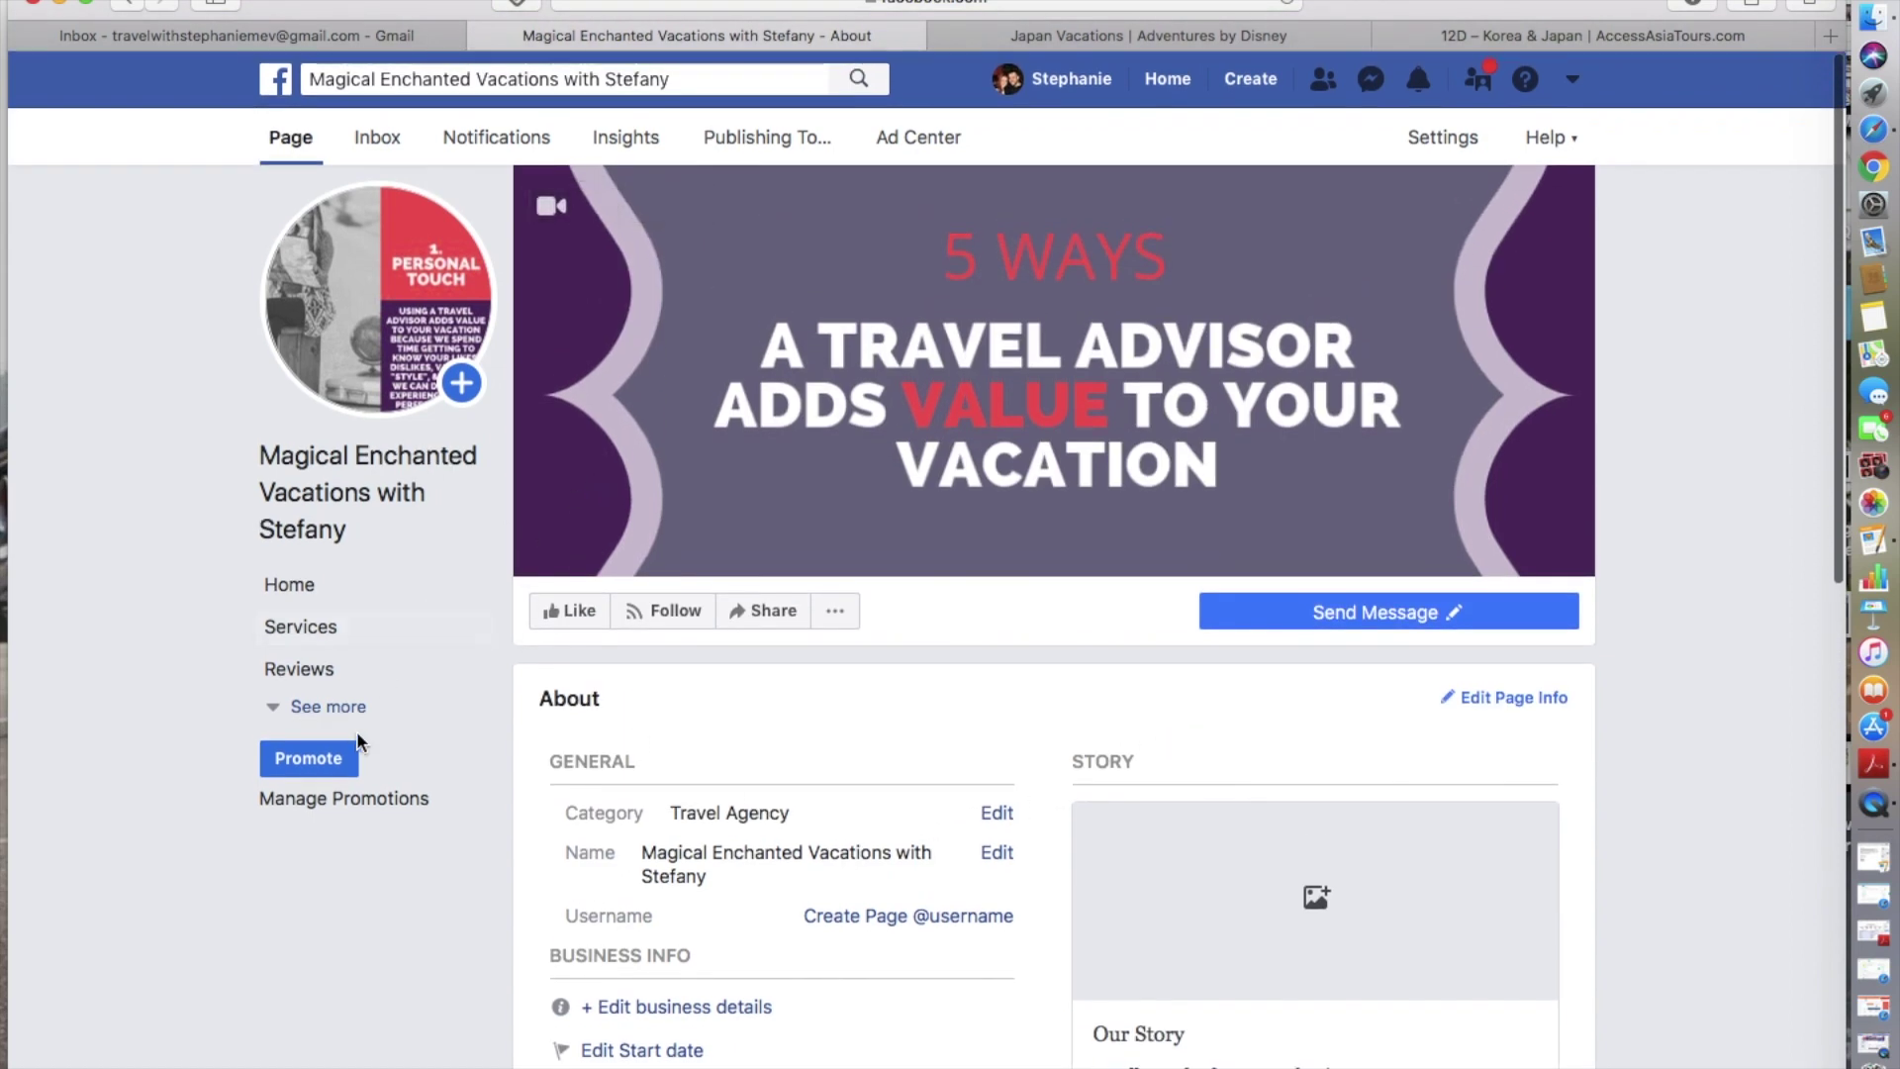
- In Services, start a new service named 'Disney Travel Planning'
{"action": "left_click", "coordinate": [305, 629]}
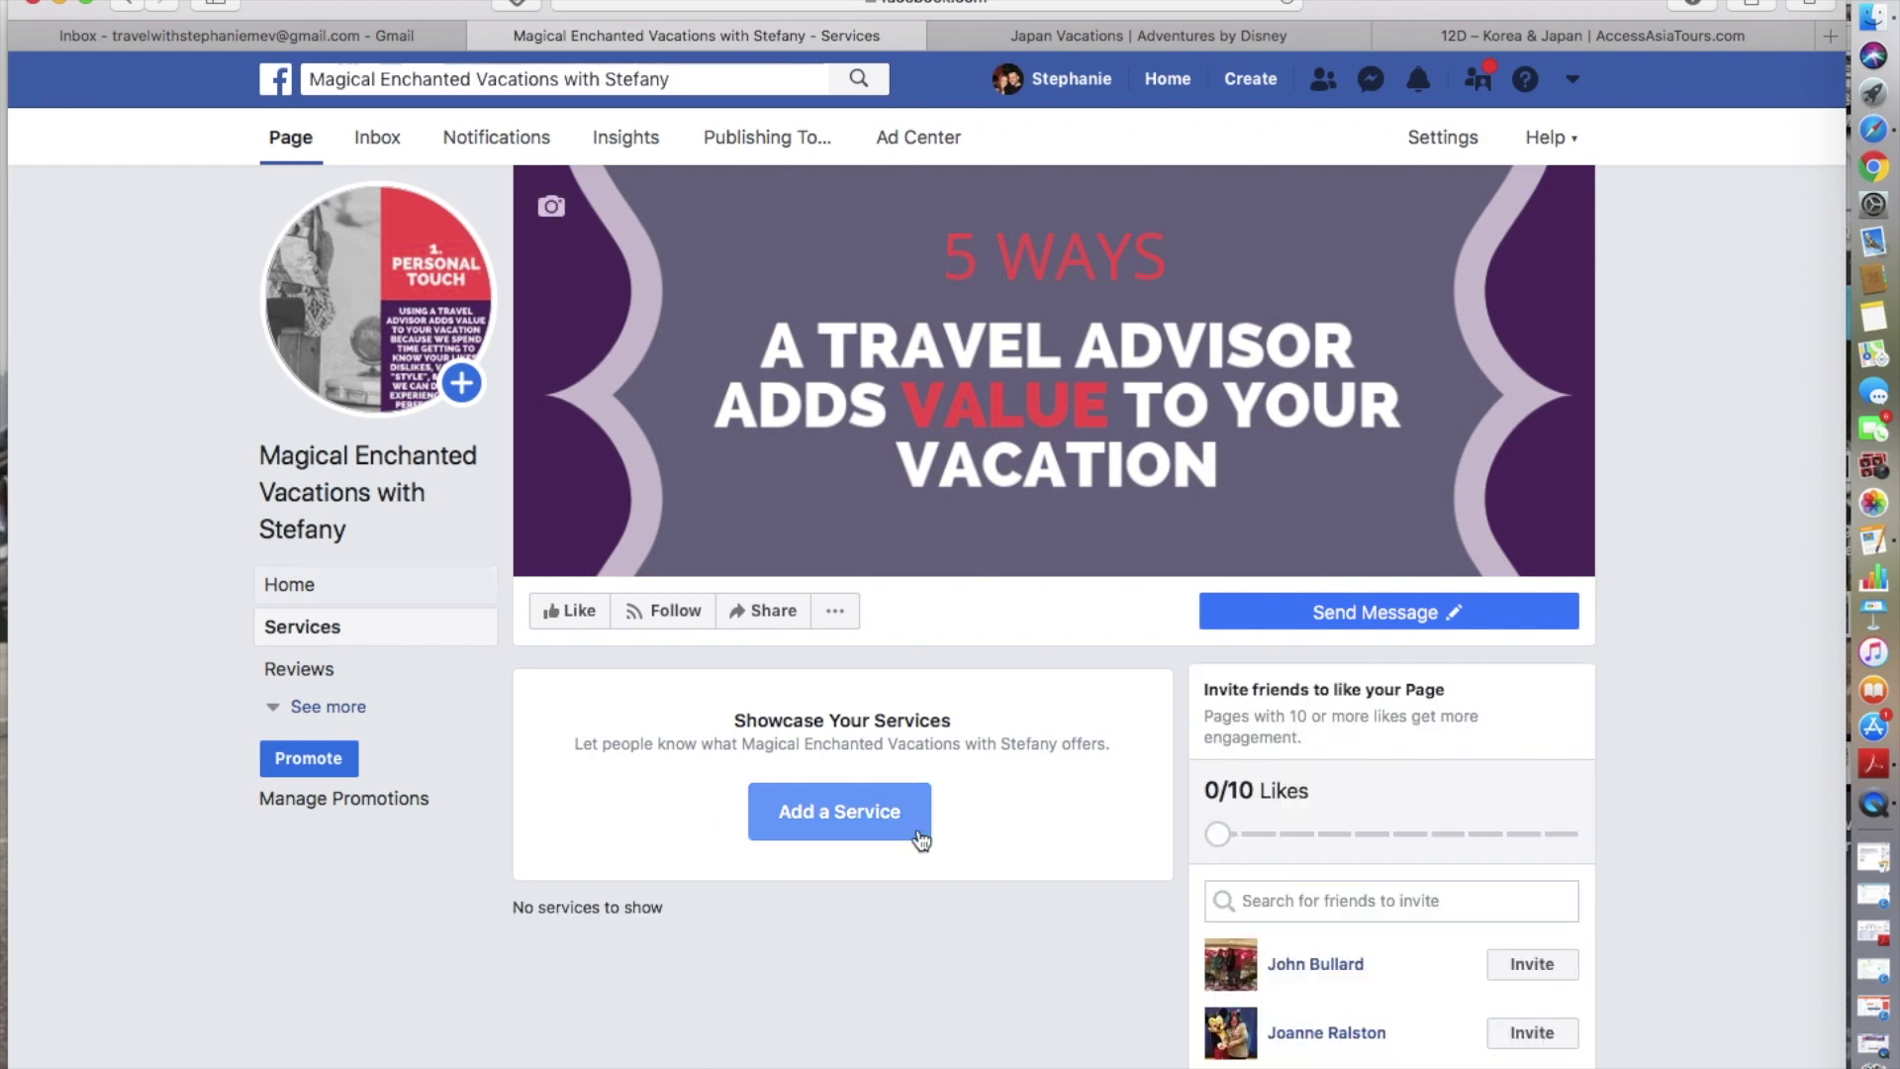
{"action": "left_click", "coordinate": [856, 811]}
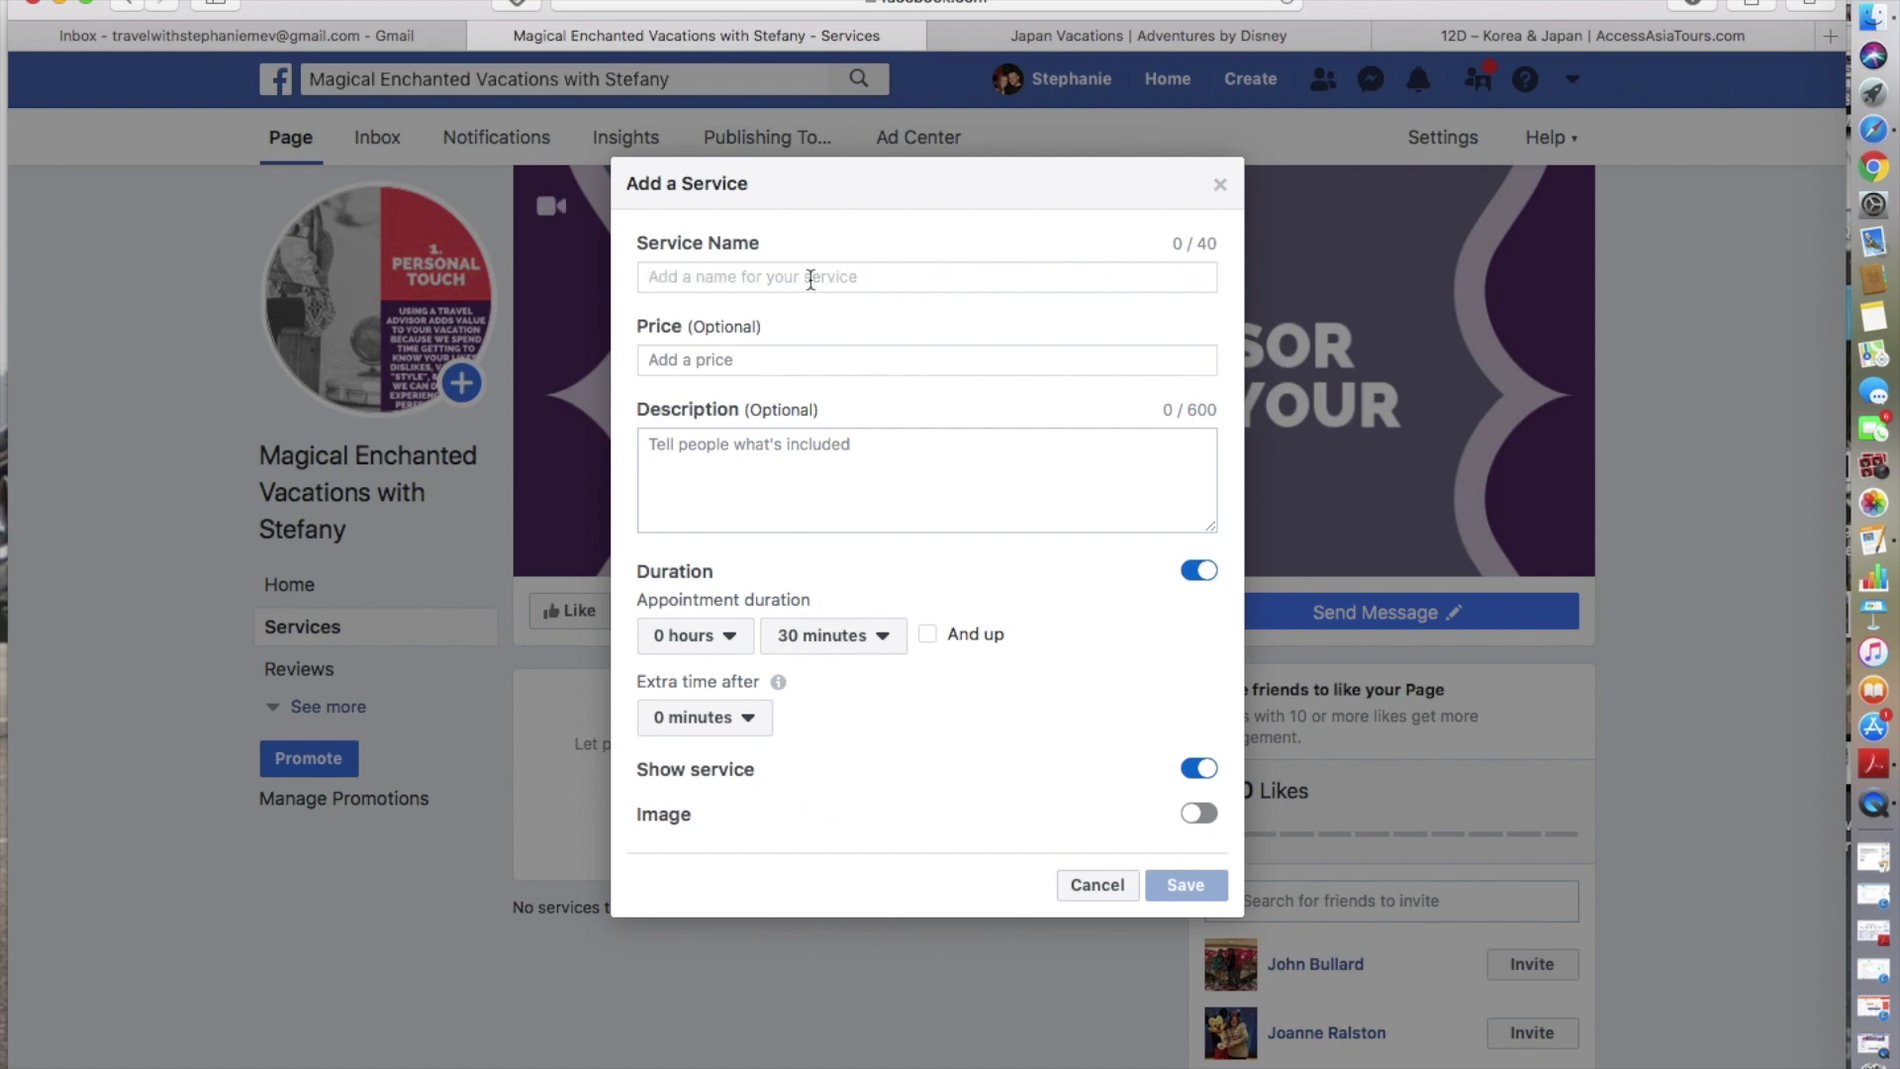
{"action": "type", "text": "Disney Travel Pl"}
{"action": "key", "text": "BackSpace"}
{"action": "key", "text": "BackSpace"}
{"action": "type", "text": "Pl"}
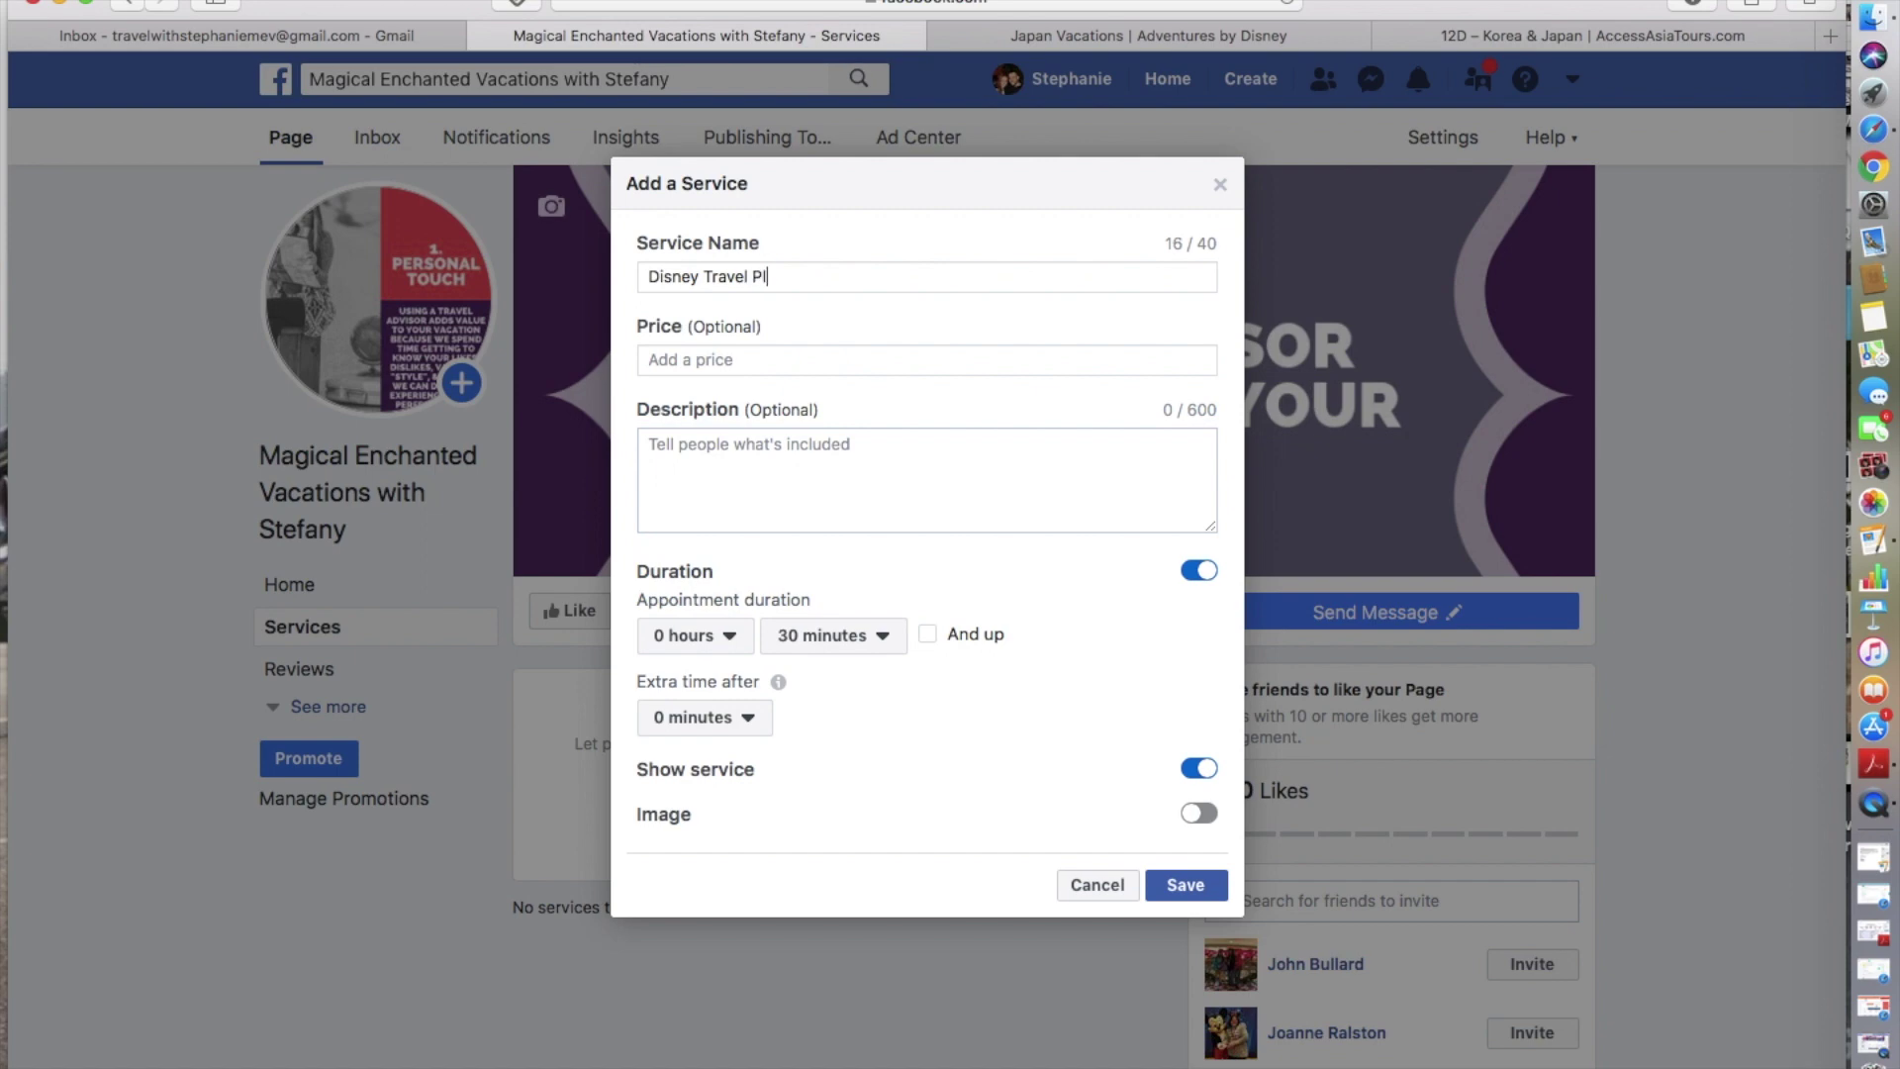
{"action": "type", "text": "anning"}
- Describe it as Hotel Selection, Fast Passes and Dining Reservations on separate lines, and save
{"action": "left_click", "coordinate": [759, 452]}
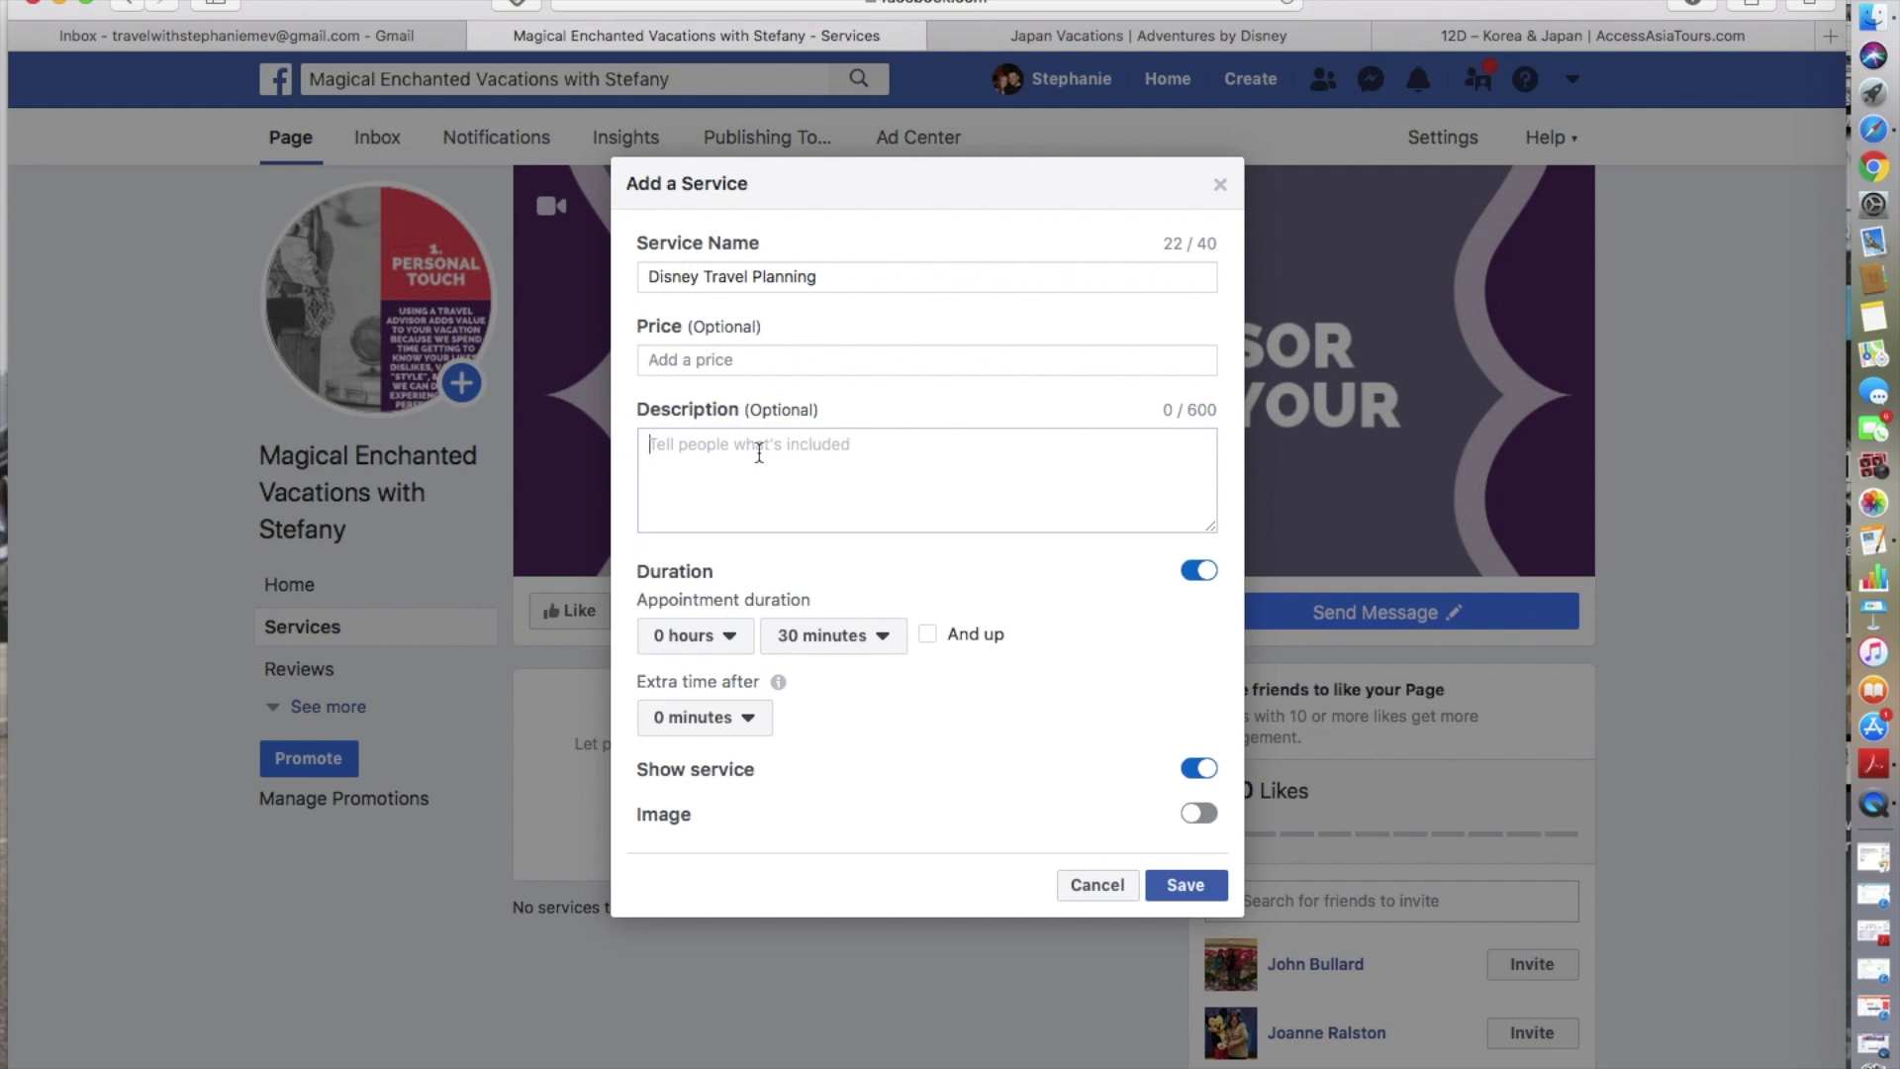
{"action": "type", "text": "Hotel Selection,"}
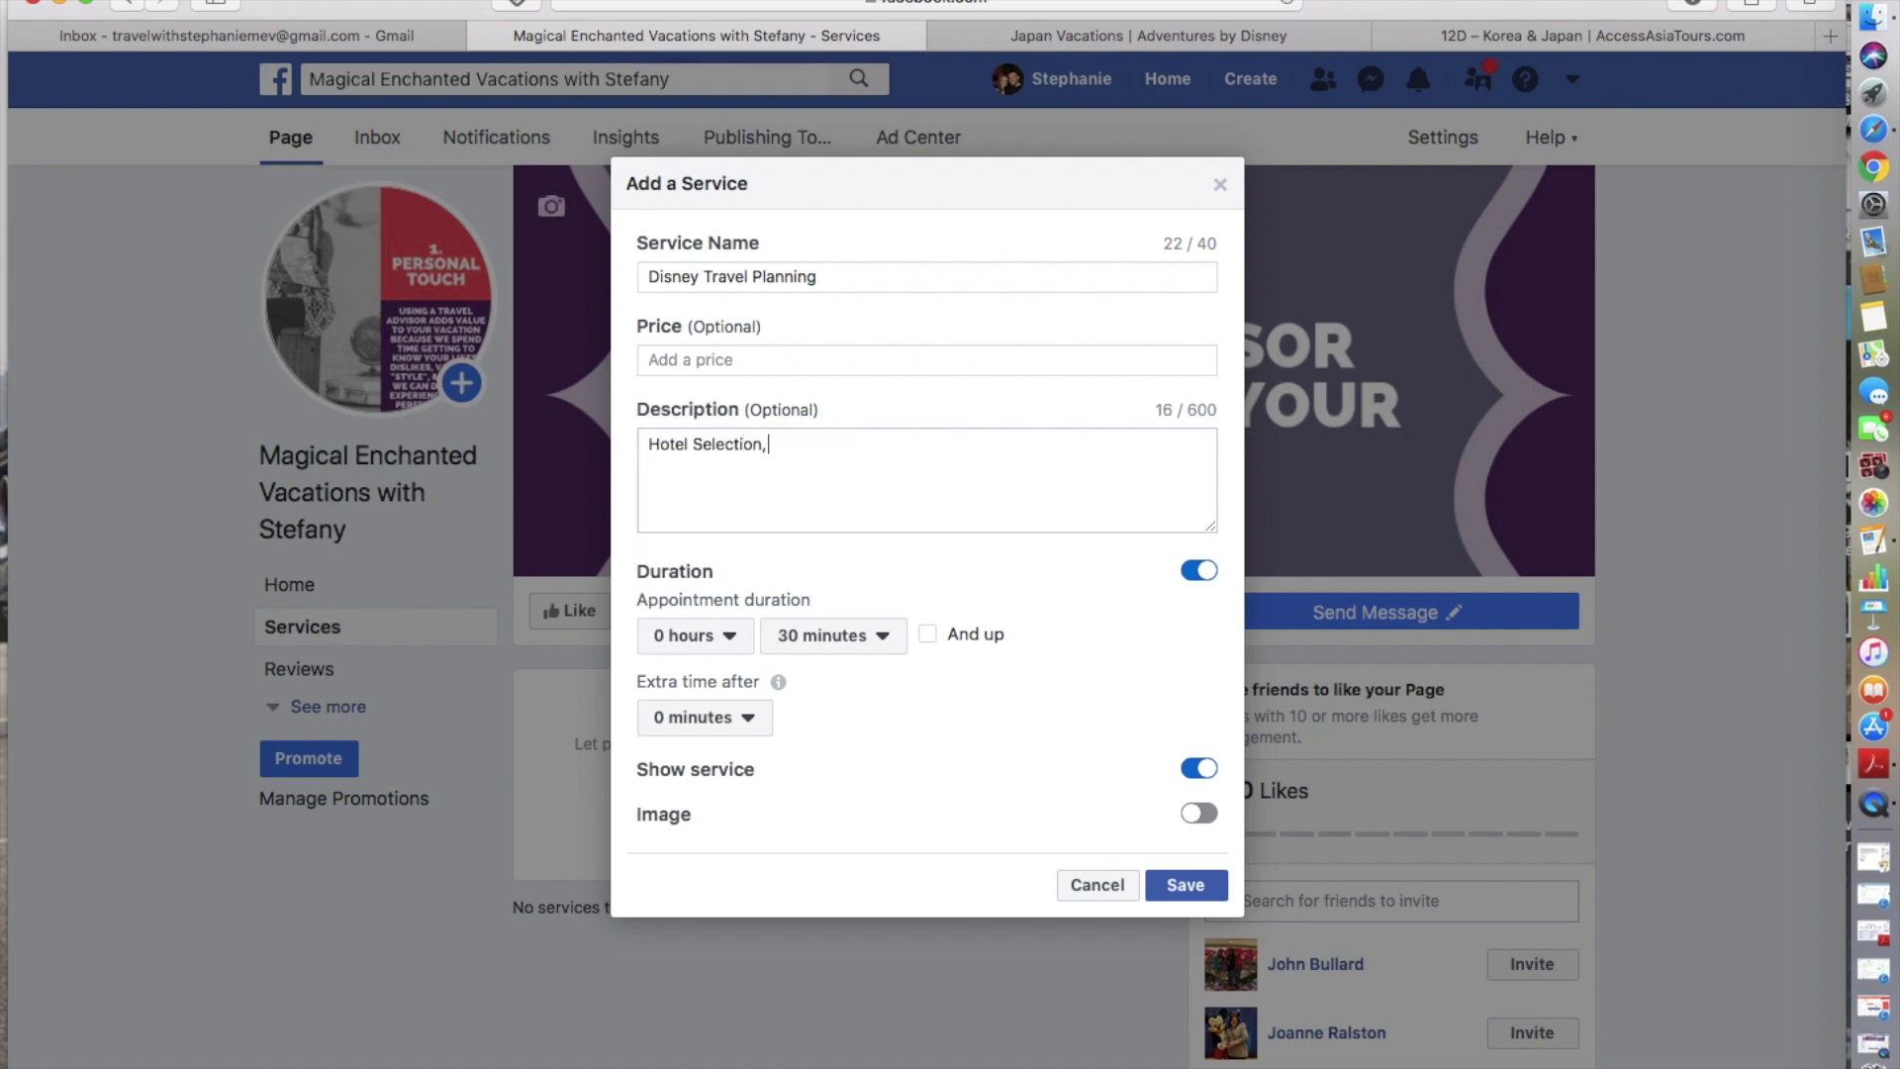
{"action": "key", "text": "Return"}
{"action": "type", "text": "Fast Passes"}
{"action": "key", "text": "Return"}
{"action": "type", "text": "Dining Reservations"}
{"action": "key", "text": "Return"}
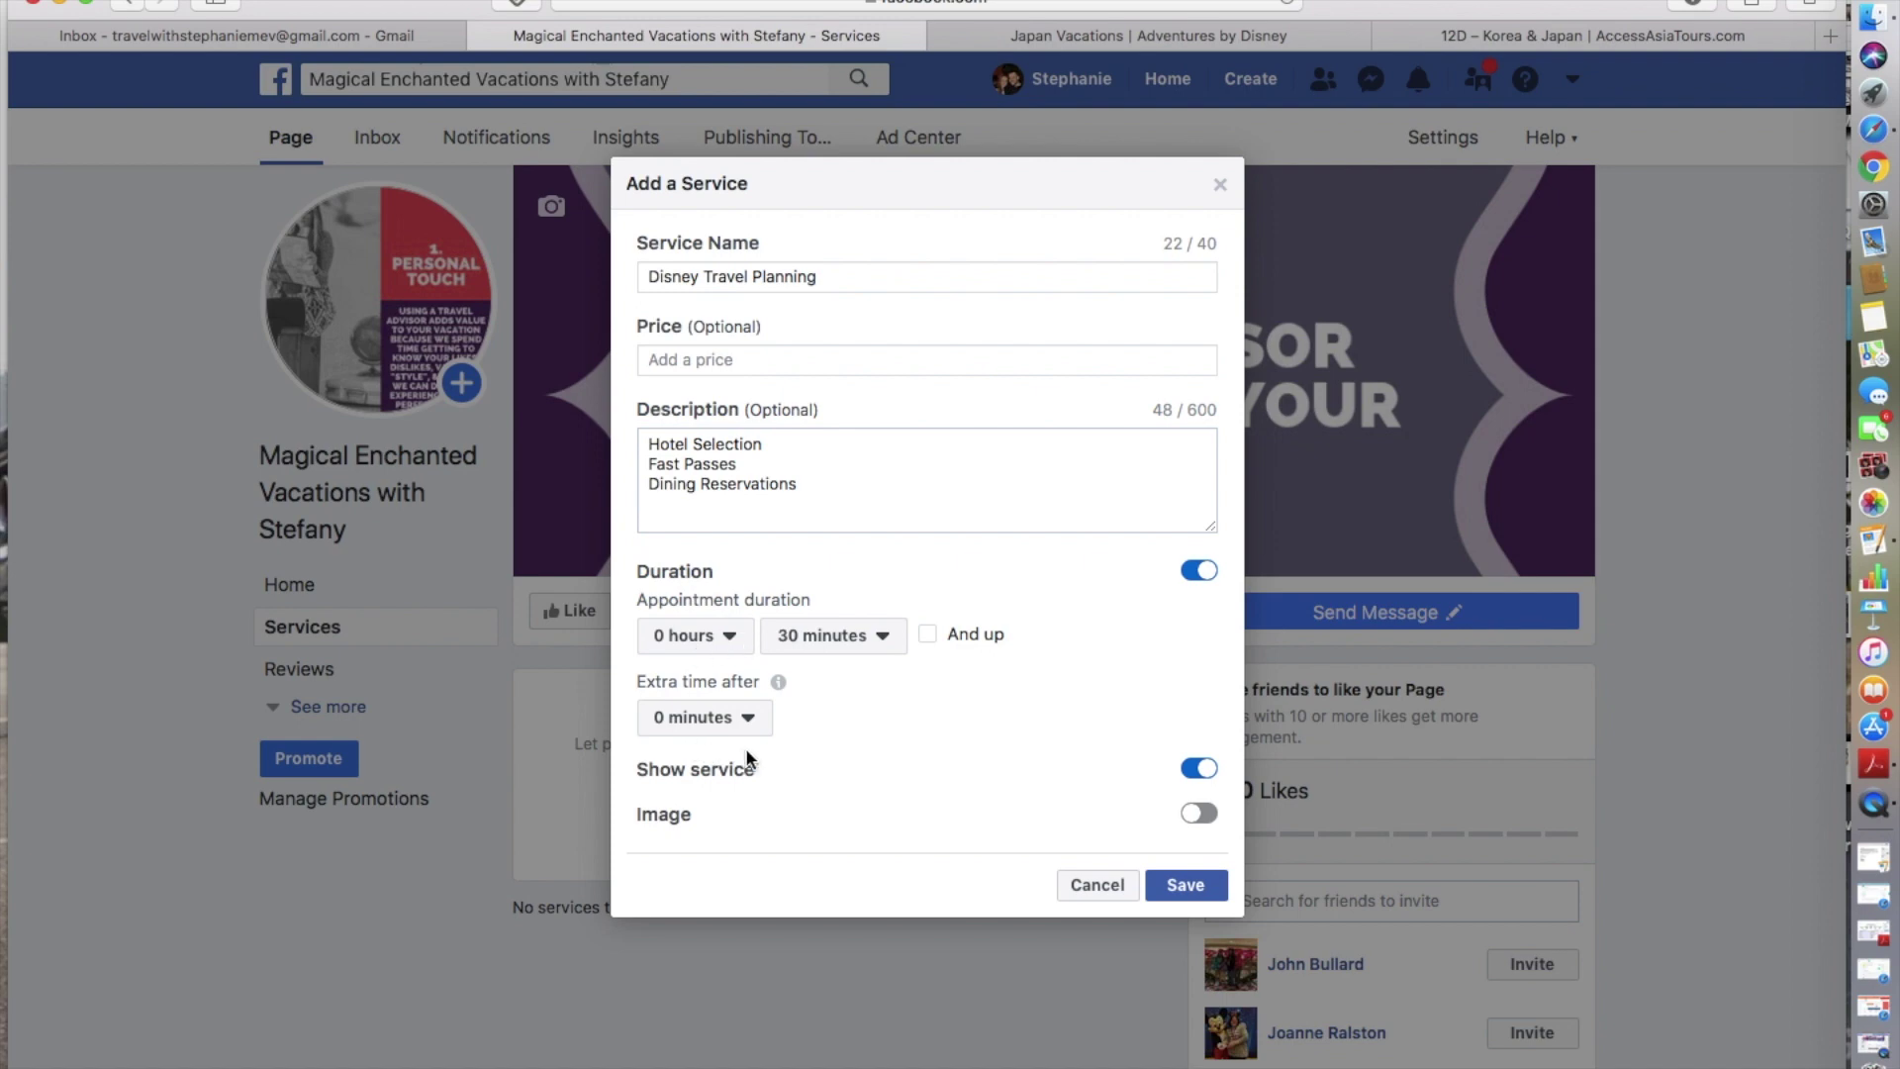
{"action": "left_click", "coordinate": [1207, 887]}
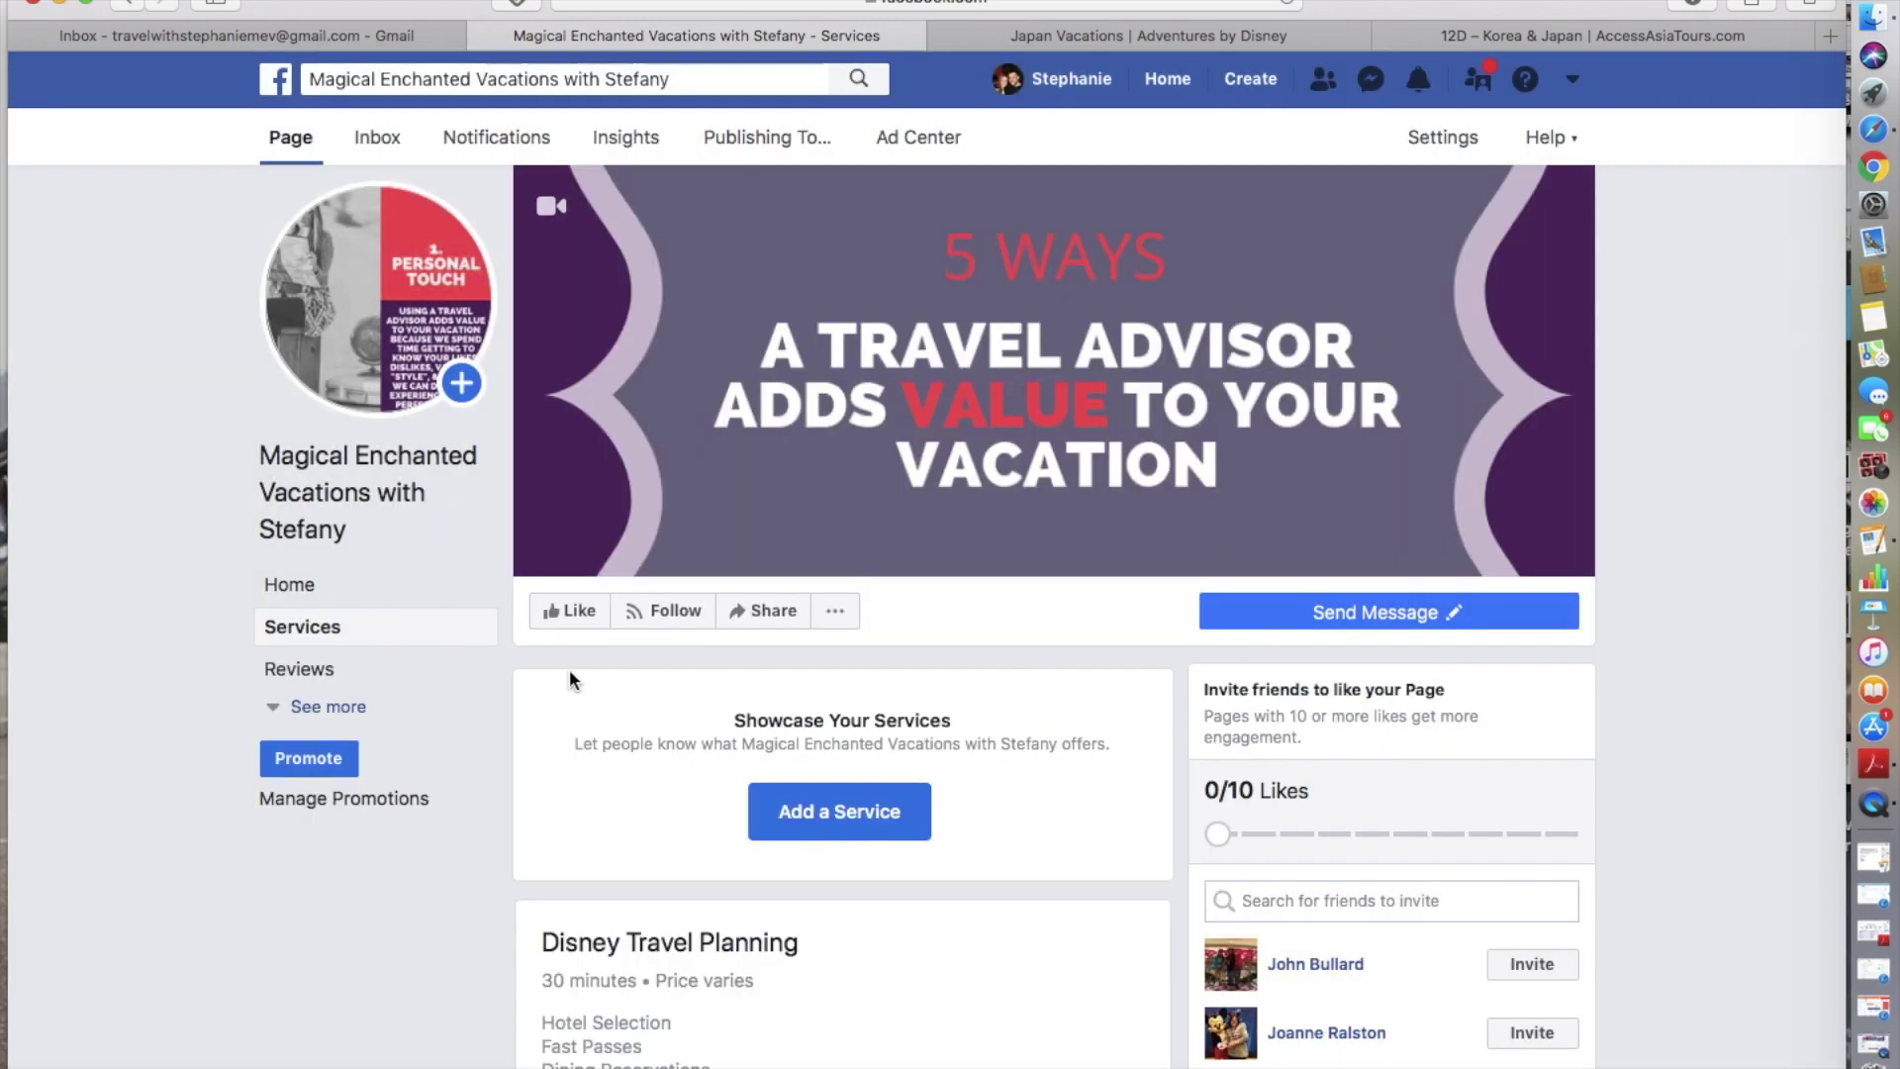
- Edit Disney Travel Planning and toggle Image on, then close without saving and start another service
{"action": "scroll", "coordinate": [806, 924], "scroll_direction": "down", "scroll_amount": 3}
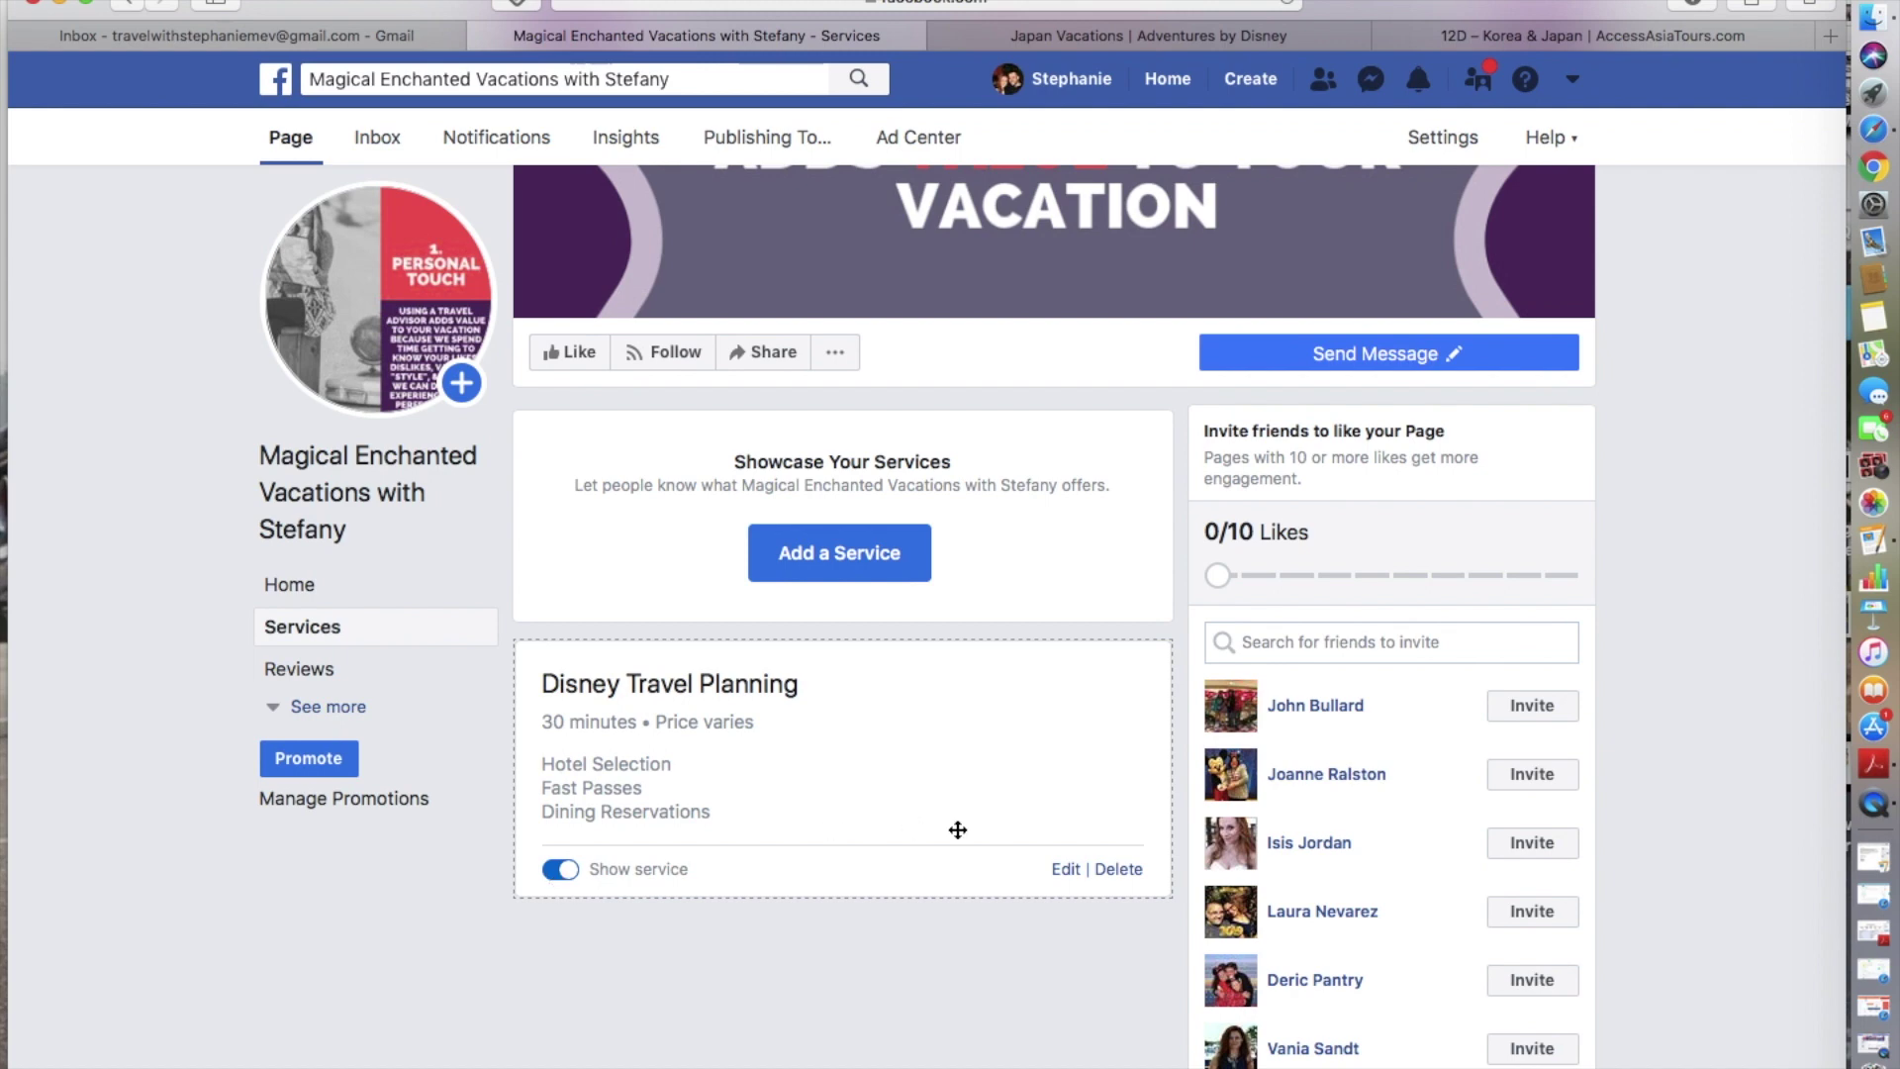
{"action": "left_click", "coordinate": [1066, 870]}
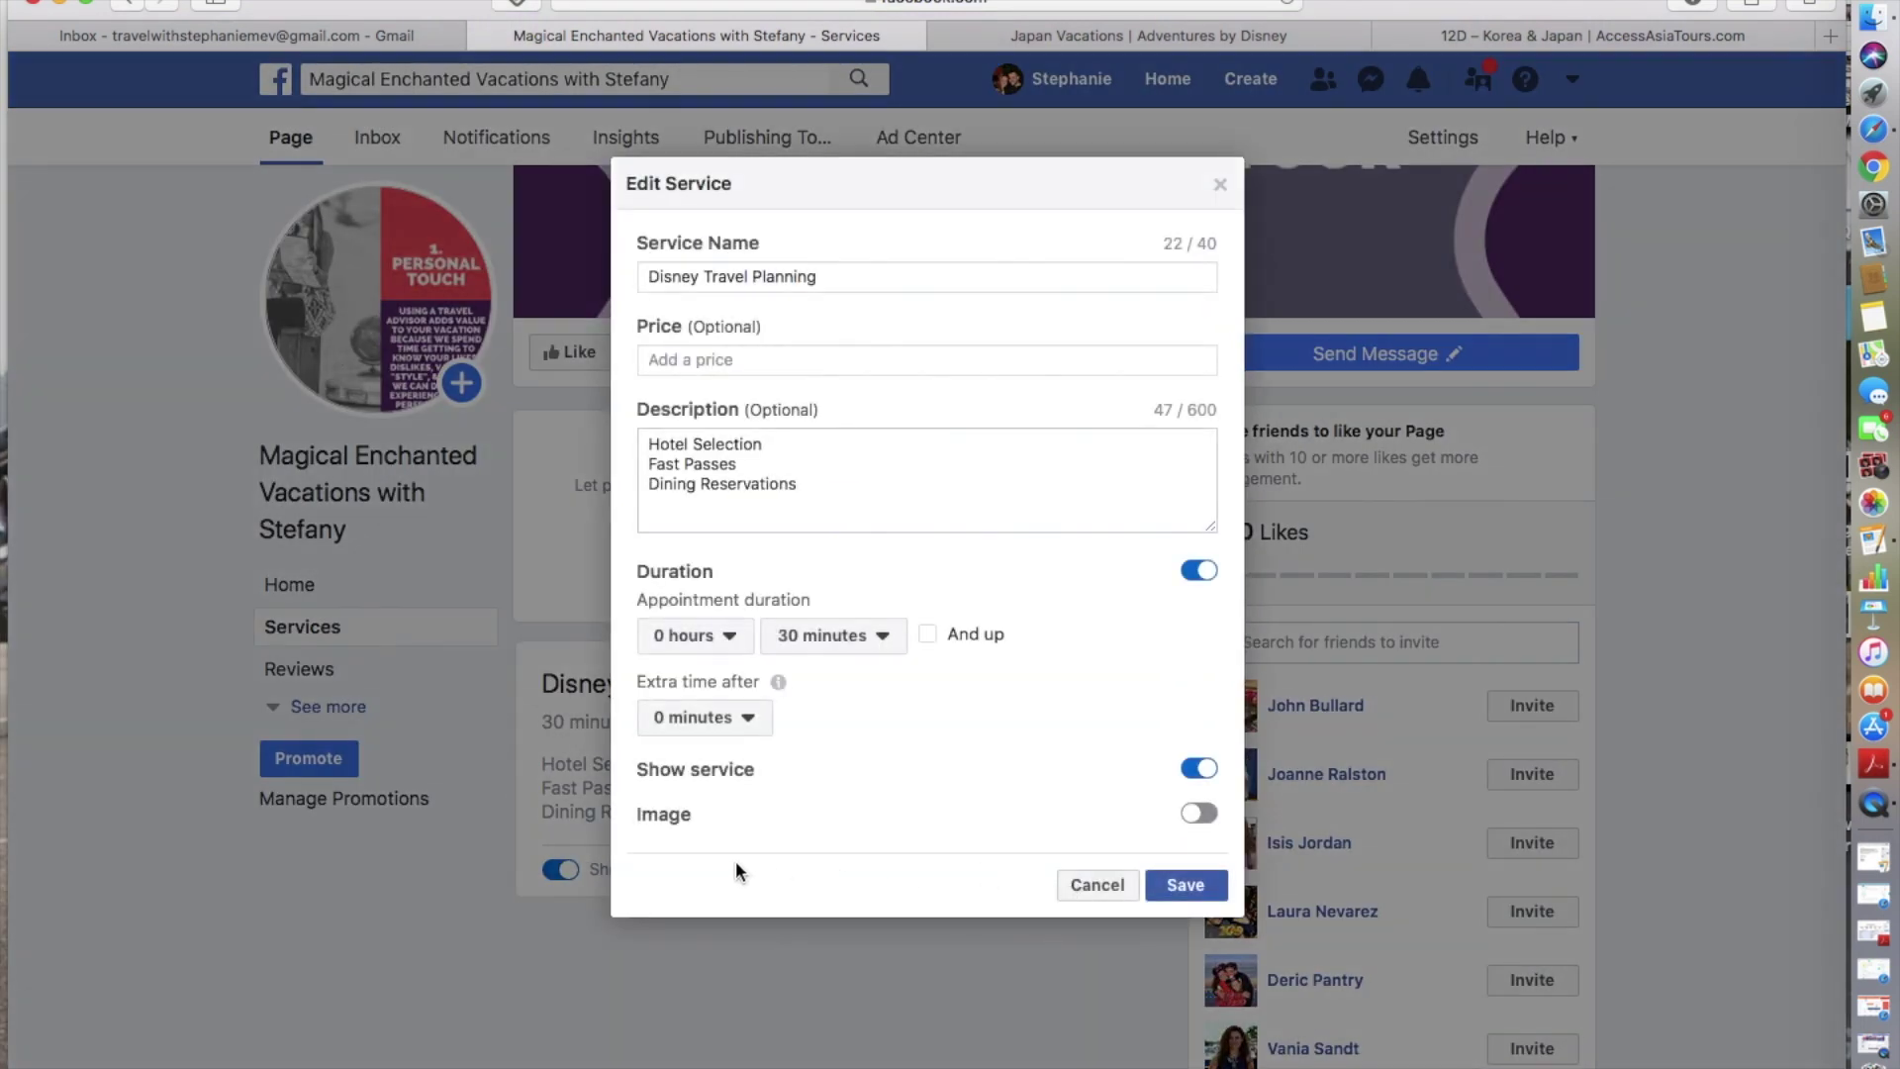
{"action": "left_click", "coordinate": [1187, 817]}
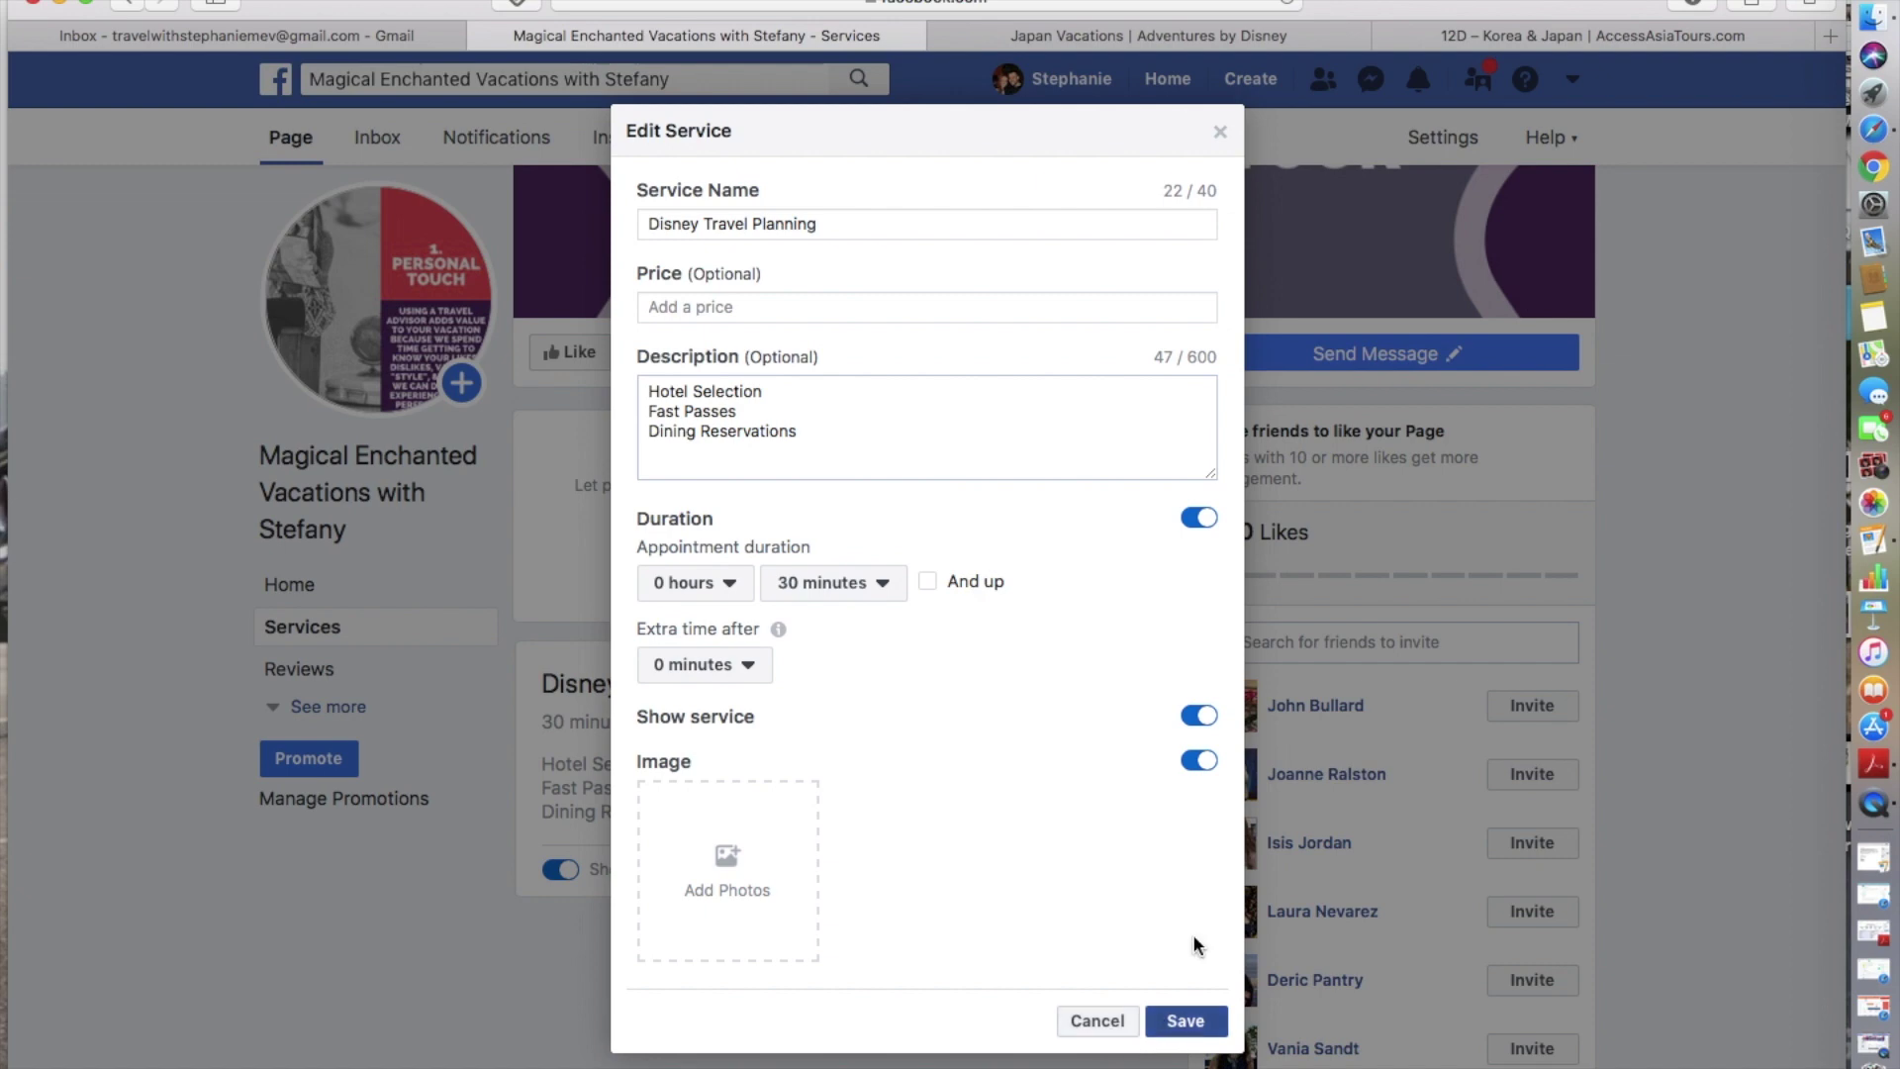
{"action": "left_click", "coordinate": [1220, 133]}
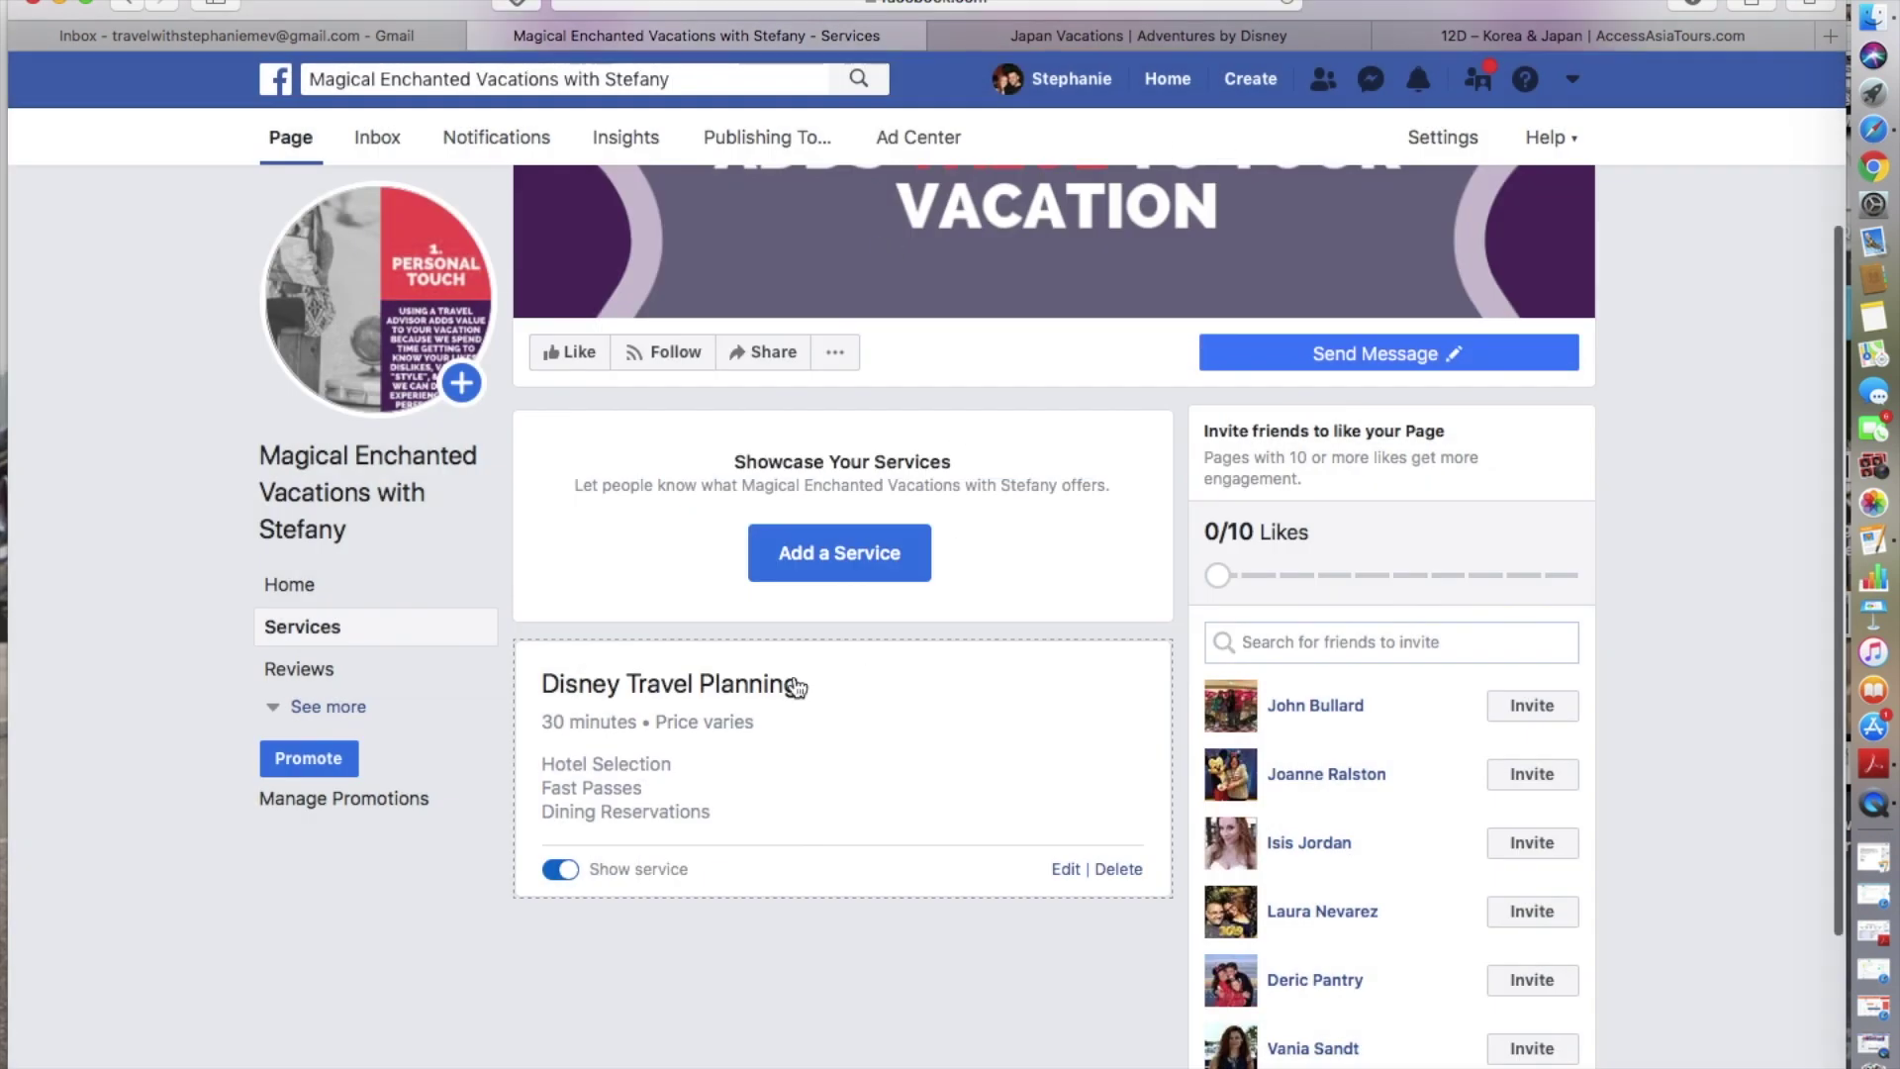
{"action": "left_click", "coordinate": [810, 546]}
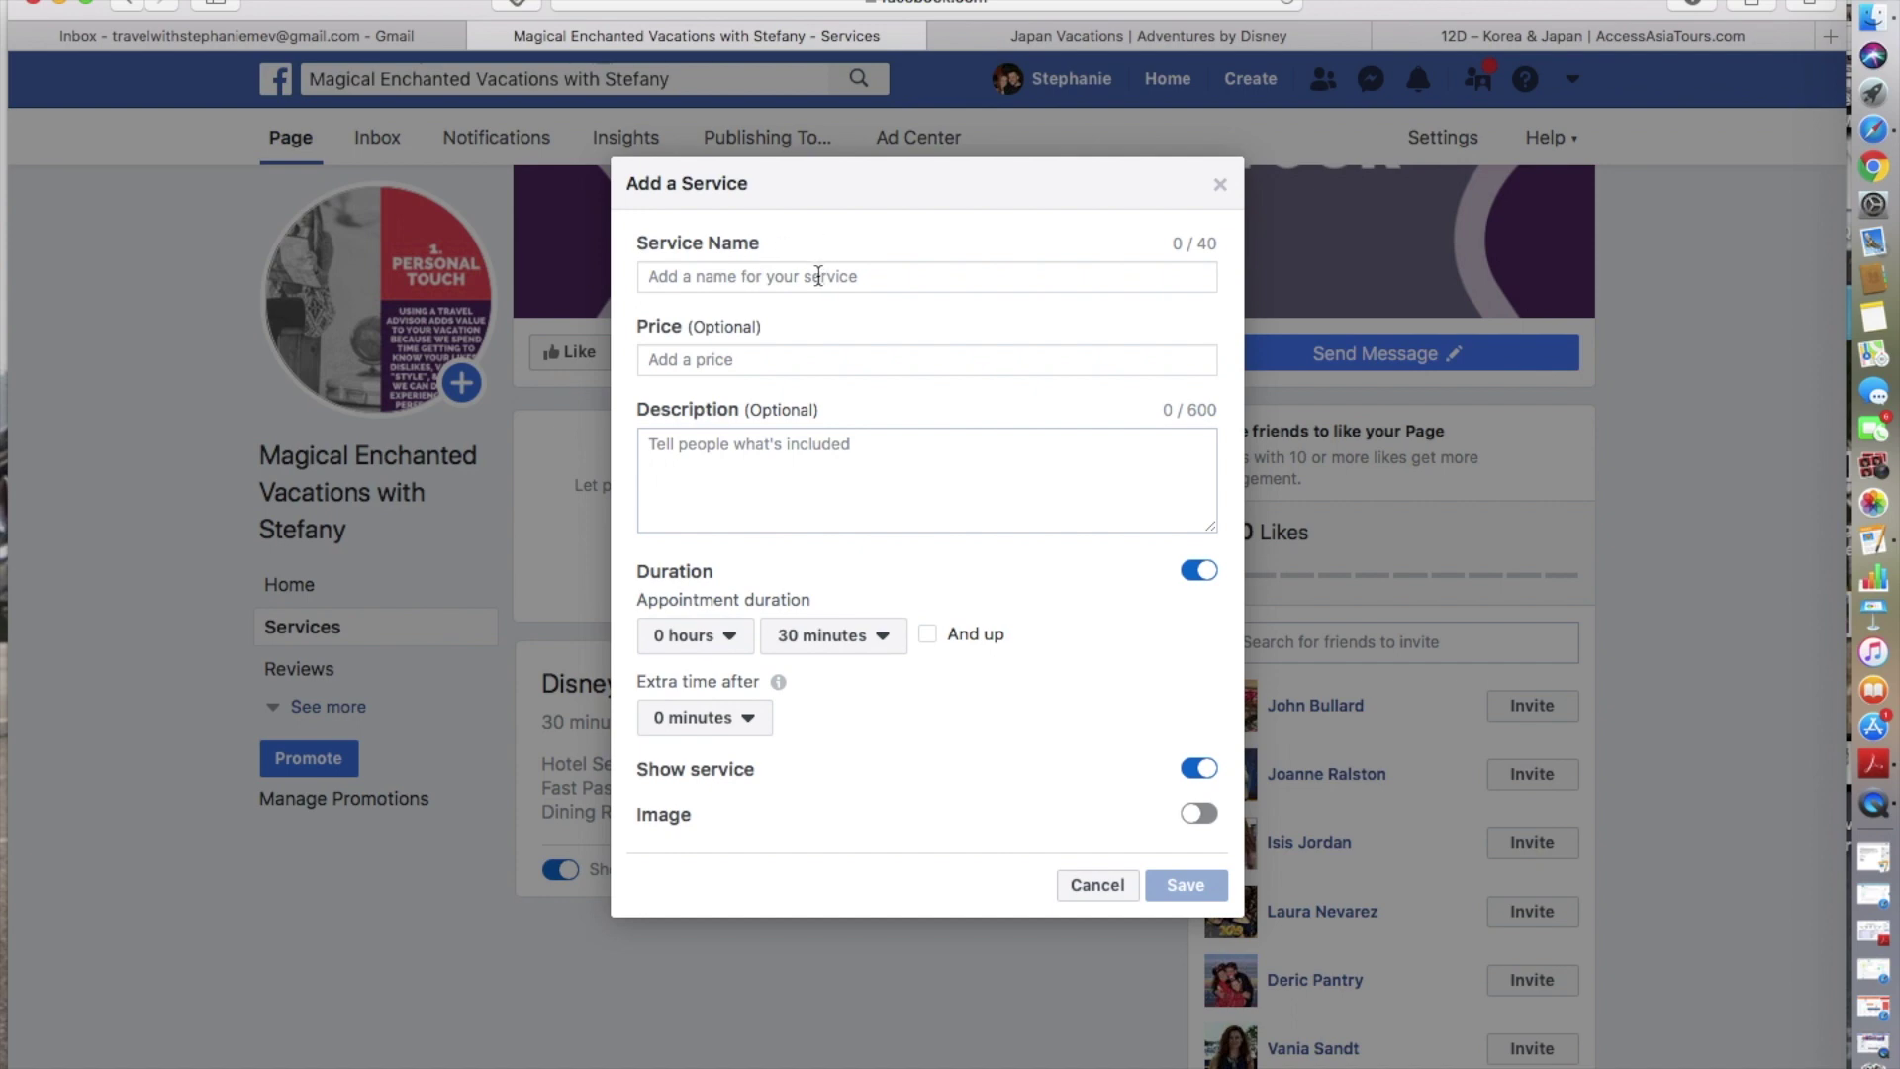
- Name the new service 'Cruise Planning' with description lines Ship Selection and Line Selection
{"action": "left_click", "coordinate": [818, 276]}
{"action": "type", "text": "Cruise"}
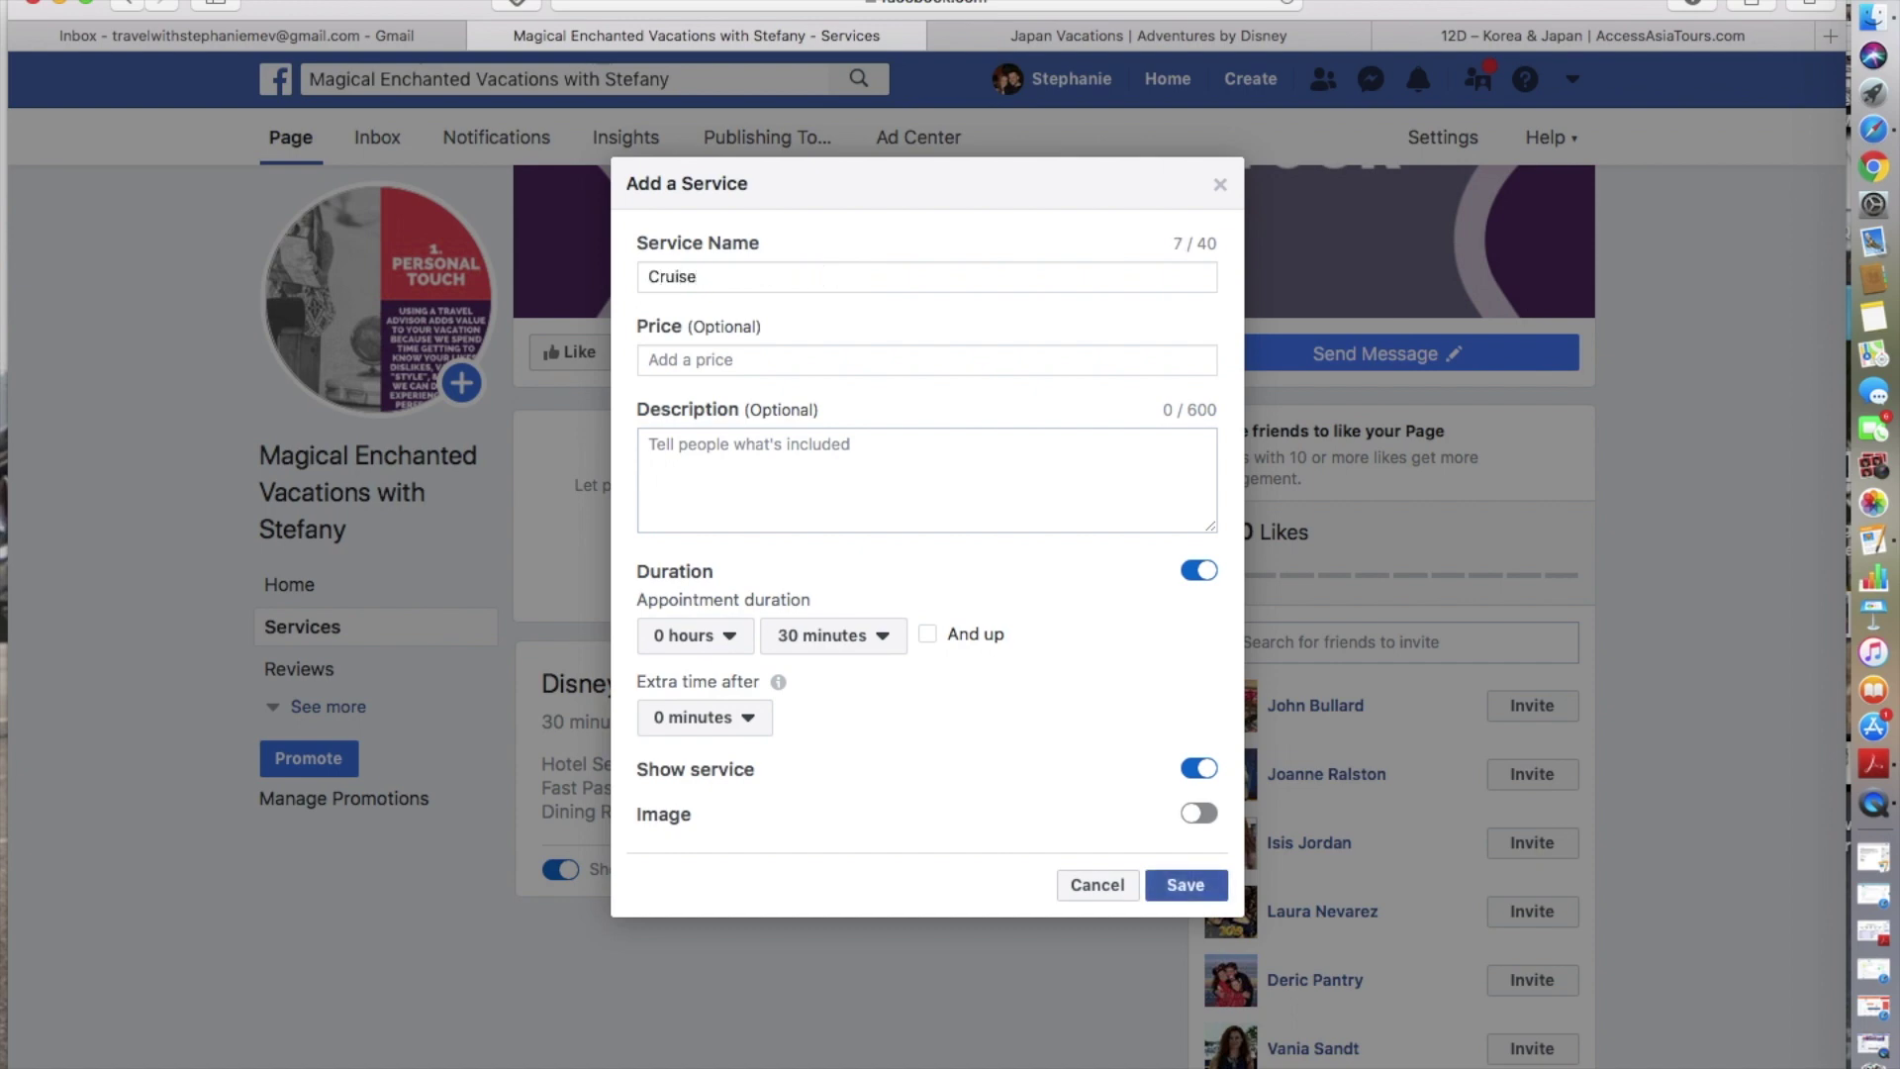
{"action": "type", "text": " Planning"}
{"action": "left_click", "coordinate": [854, 463]}
{"action": "type", "text": "Ship Selc"}
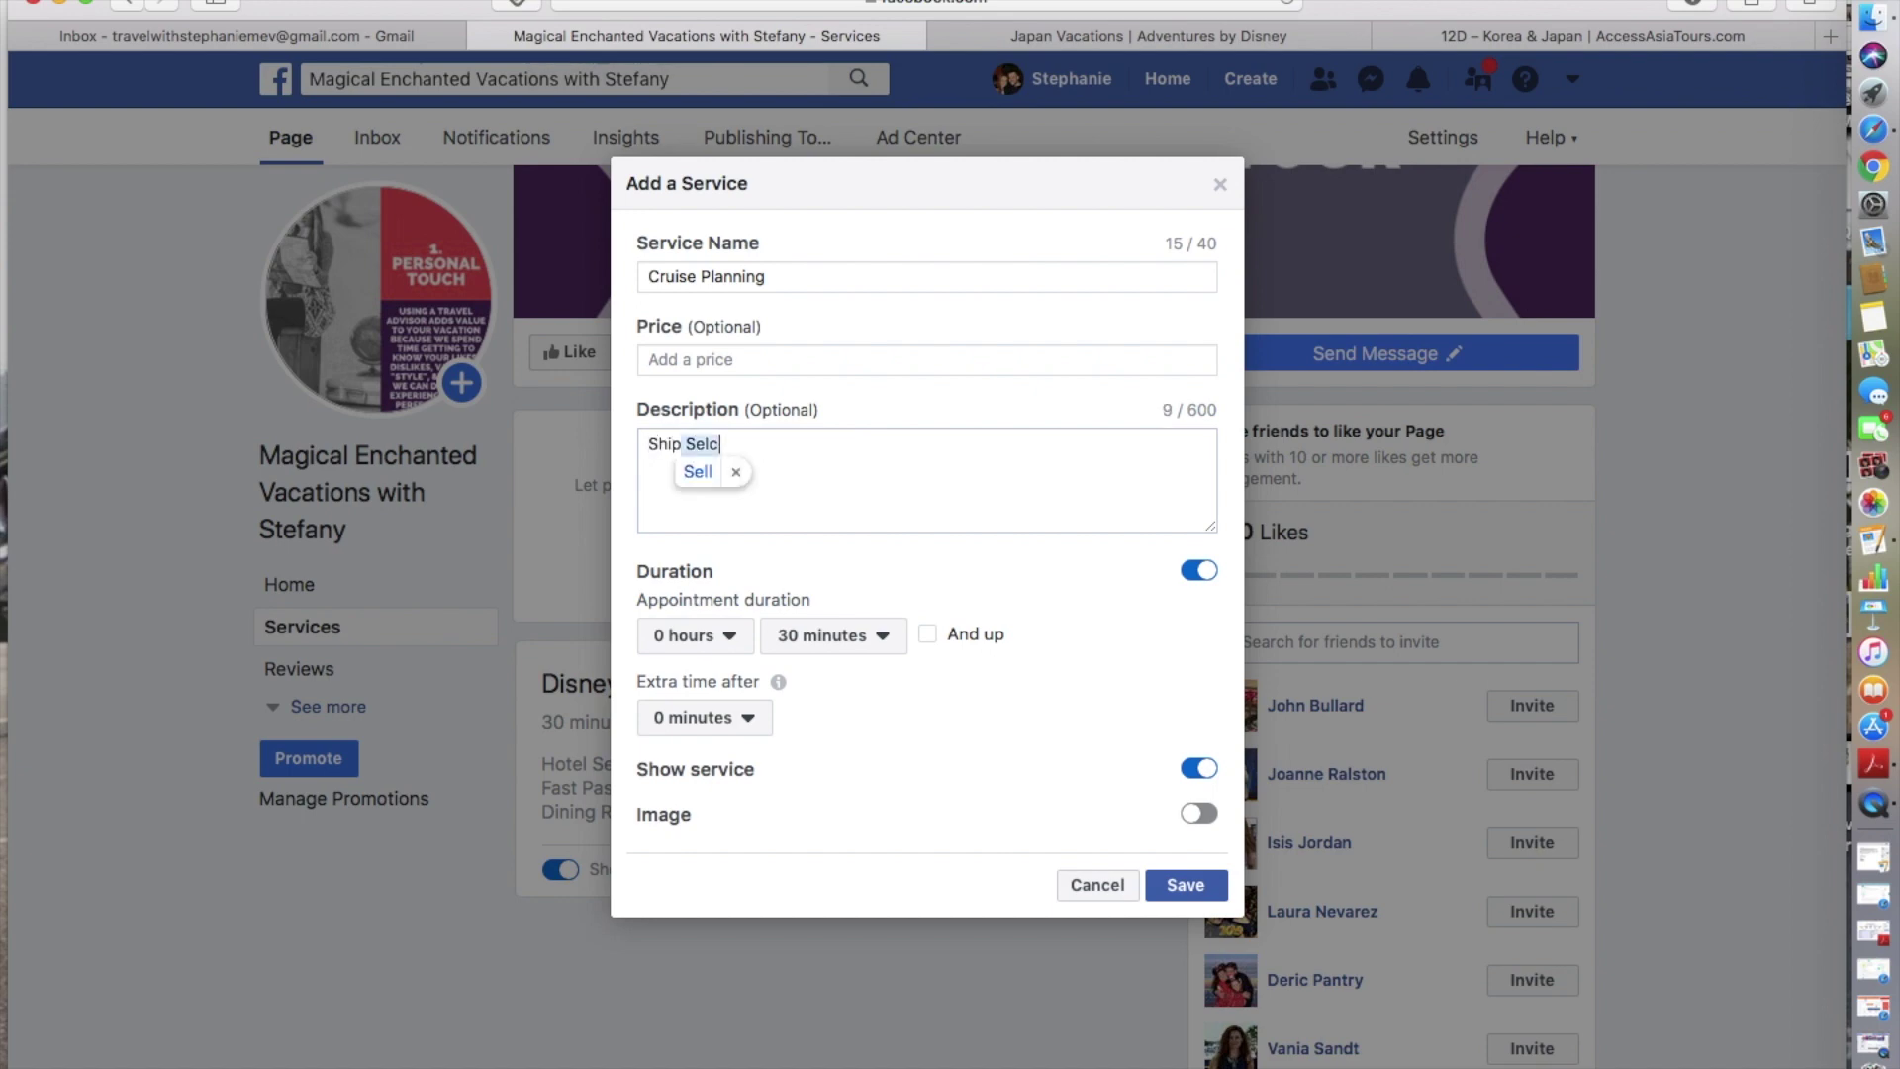
{"action": "key", "text": "BackSpace"}
{"action": "type", "text": "ection"}
{"action": "key", "text": "Return"}
{"action": "type", "text": "Line Selectio"}
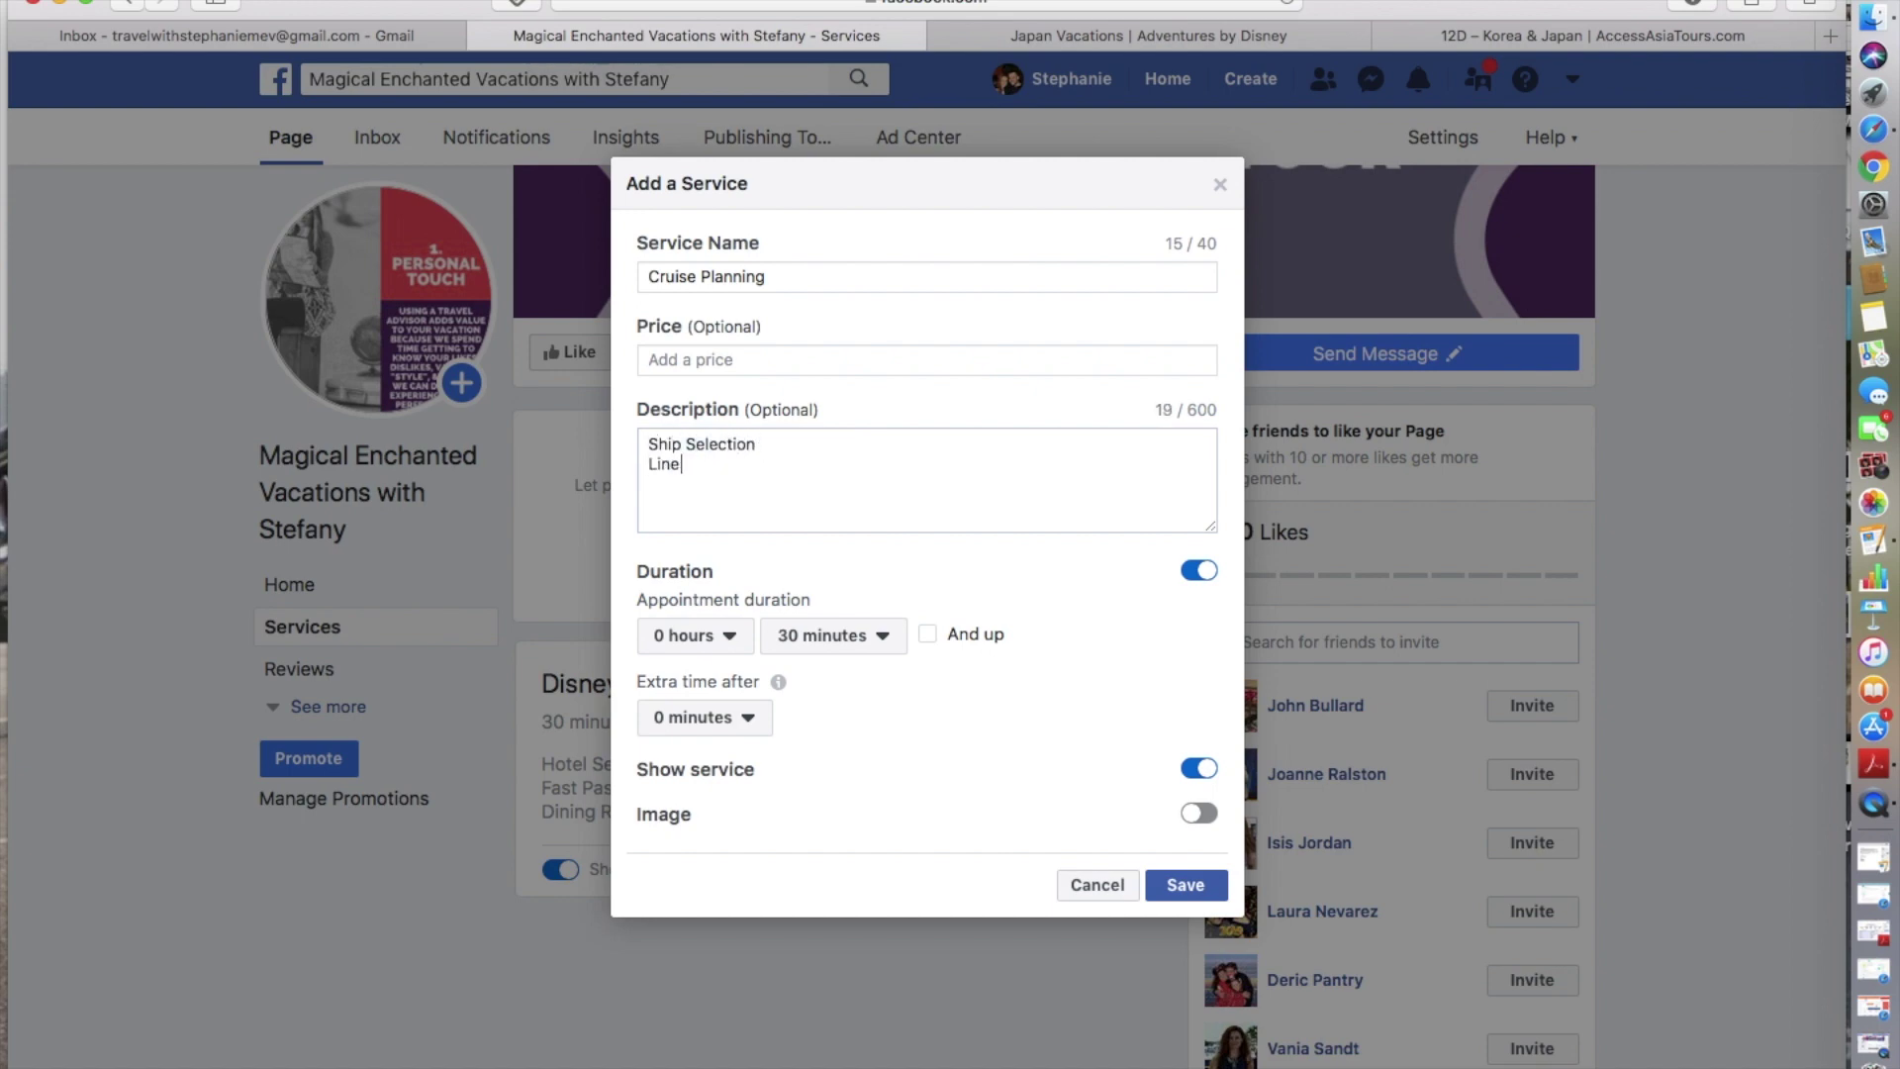
{"action": "type", "text": "n"}
{"action": "key", "text": "Return"}
{"action": "type", "text": "Exursion se"}
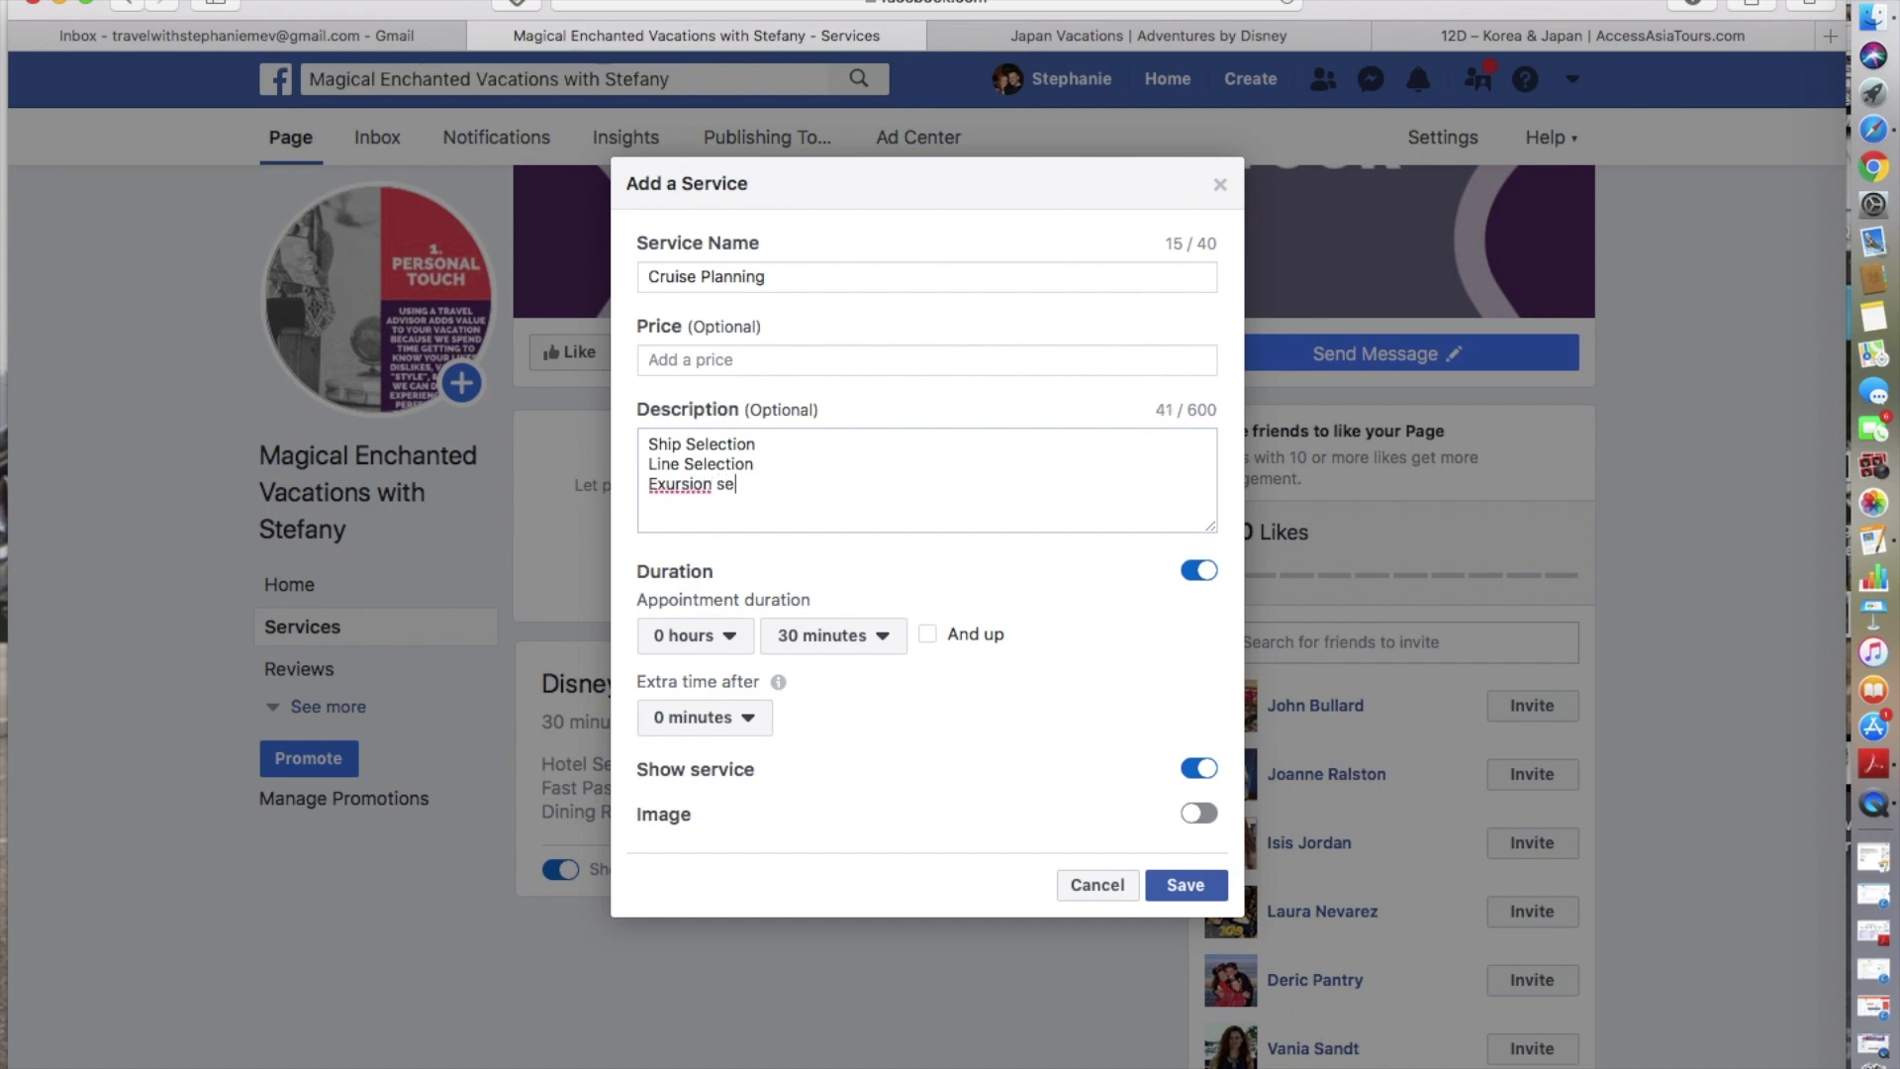
{"action": "key", "text": "BackSpace"}
{"action": "key", "text": "BackSpace"}
{"action": "key", "text": "BackSpace"}
{"action": "key", "text": "BackSpace"}
{"action": "key", "text": "BackSpace"}
{"action": "key", "text": "BackSpace"}
{"action": "key", "text": "BackSpace"}
{"action": "key", "text": "BackSpace"}
{"action": "key", "text": "BackSpace"}
{"action": "key", "text": "BackSpace"}
{"action": "key", "text": "BackSpace"}
{"action": "key", "text": "BackSpace"}
- Save Cruise Planning and review both listed services, Cruise Planning and Disney Travel Planning
{"action": "left_click", "coordinate": [1202, 881]}
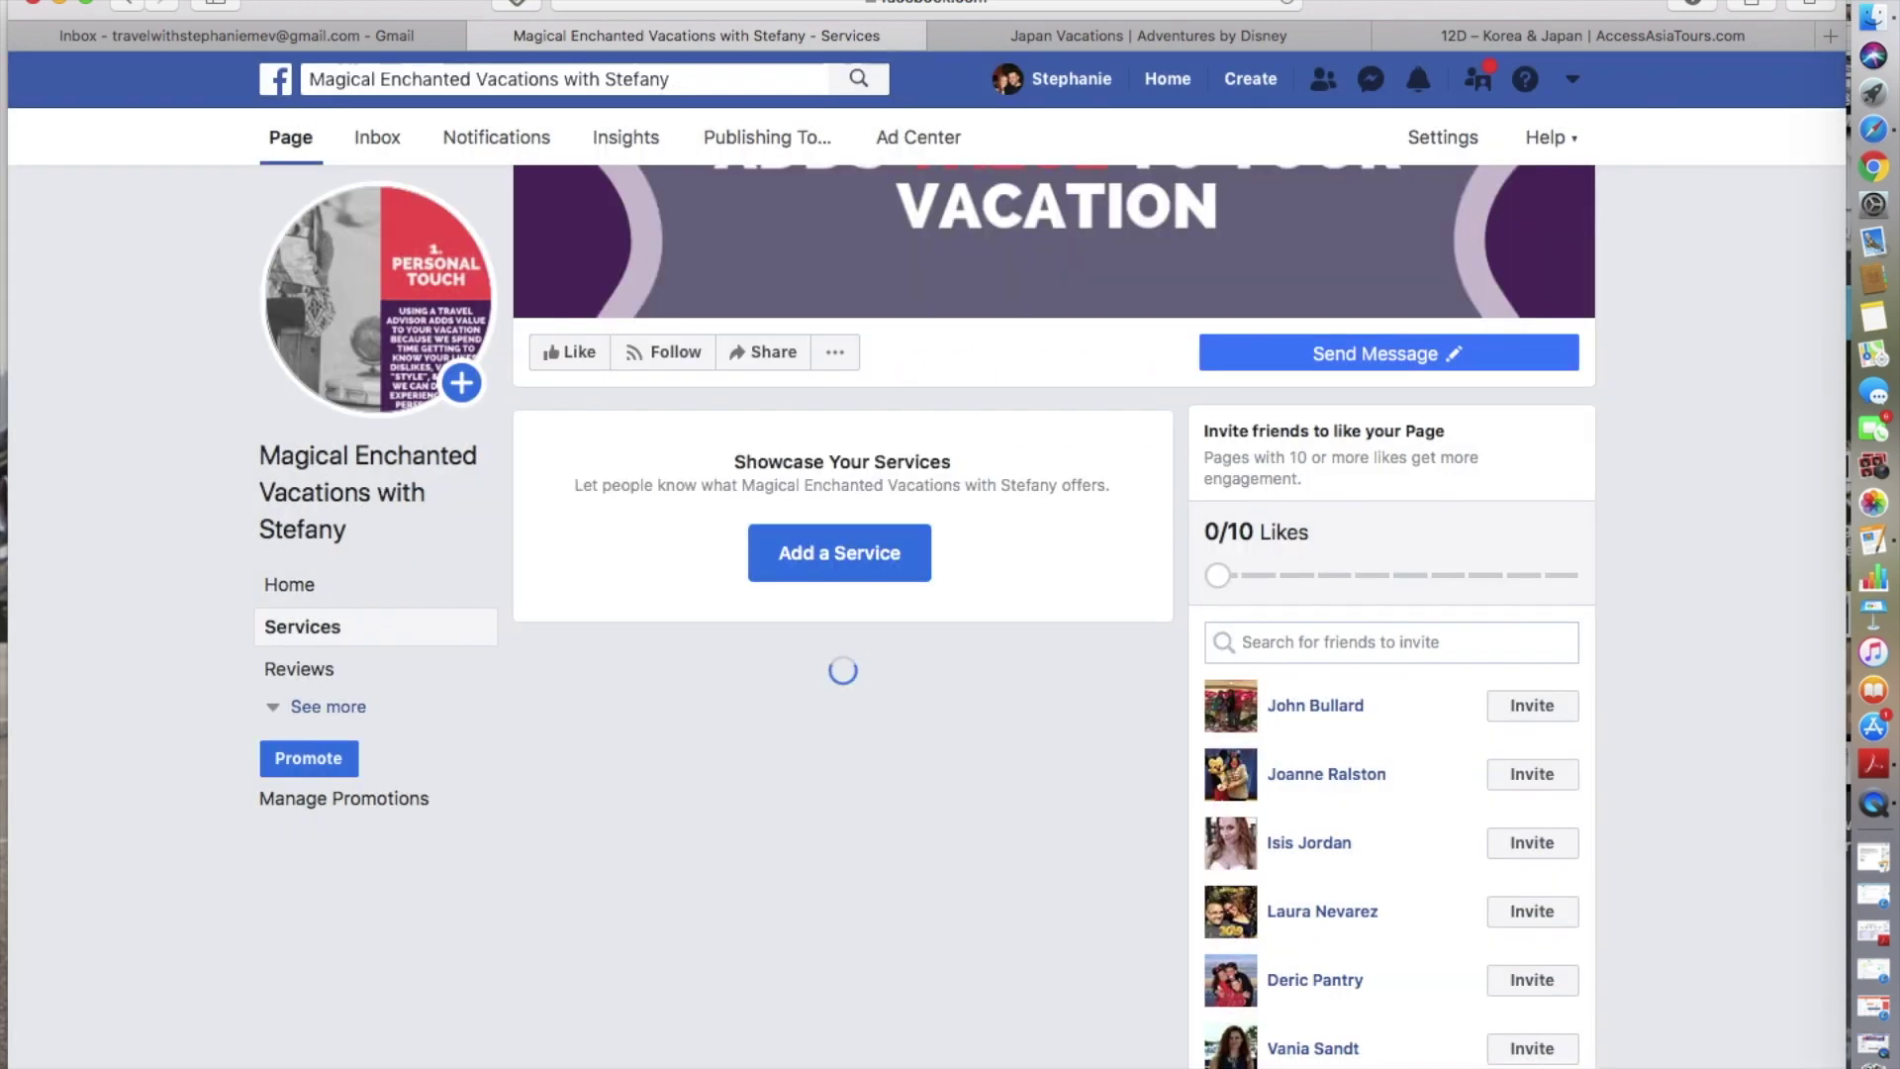
{"action": "scroll", "coordinate": [799, 899], "scroll_direction": "down", "scroll_amount": 3}
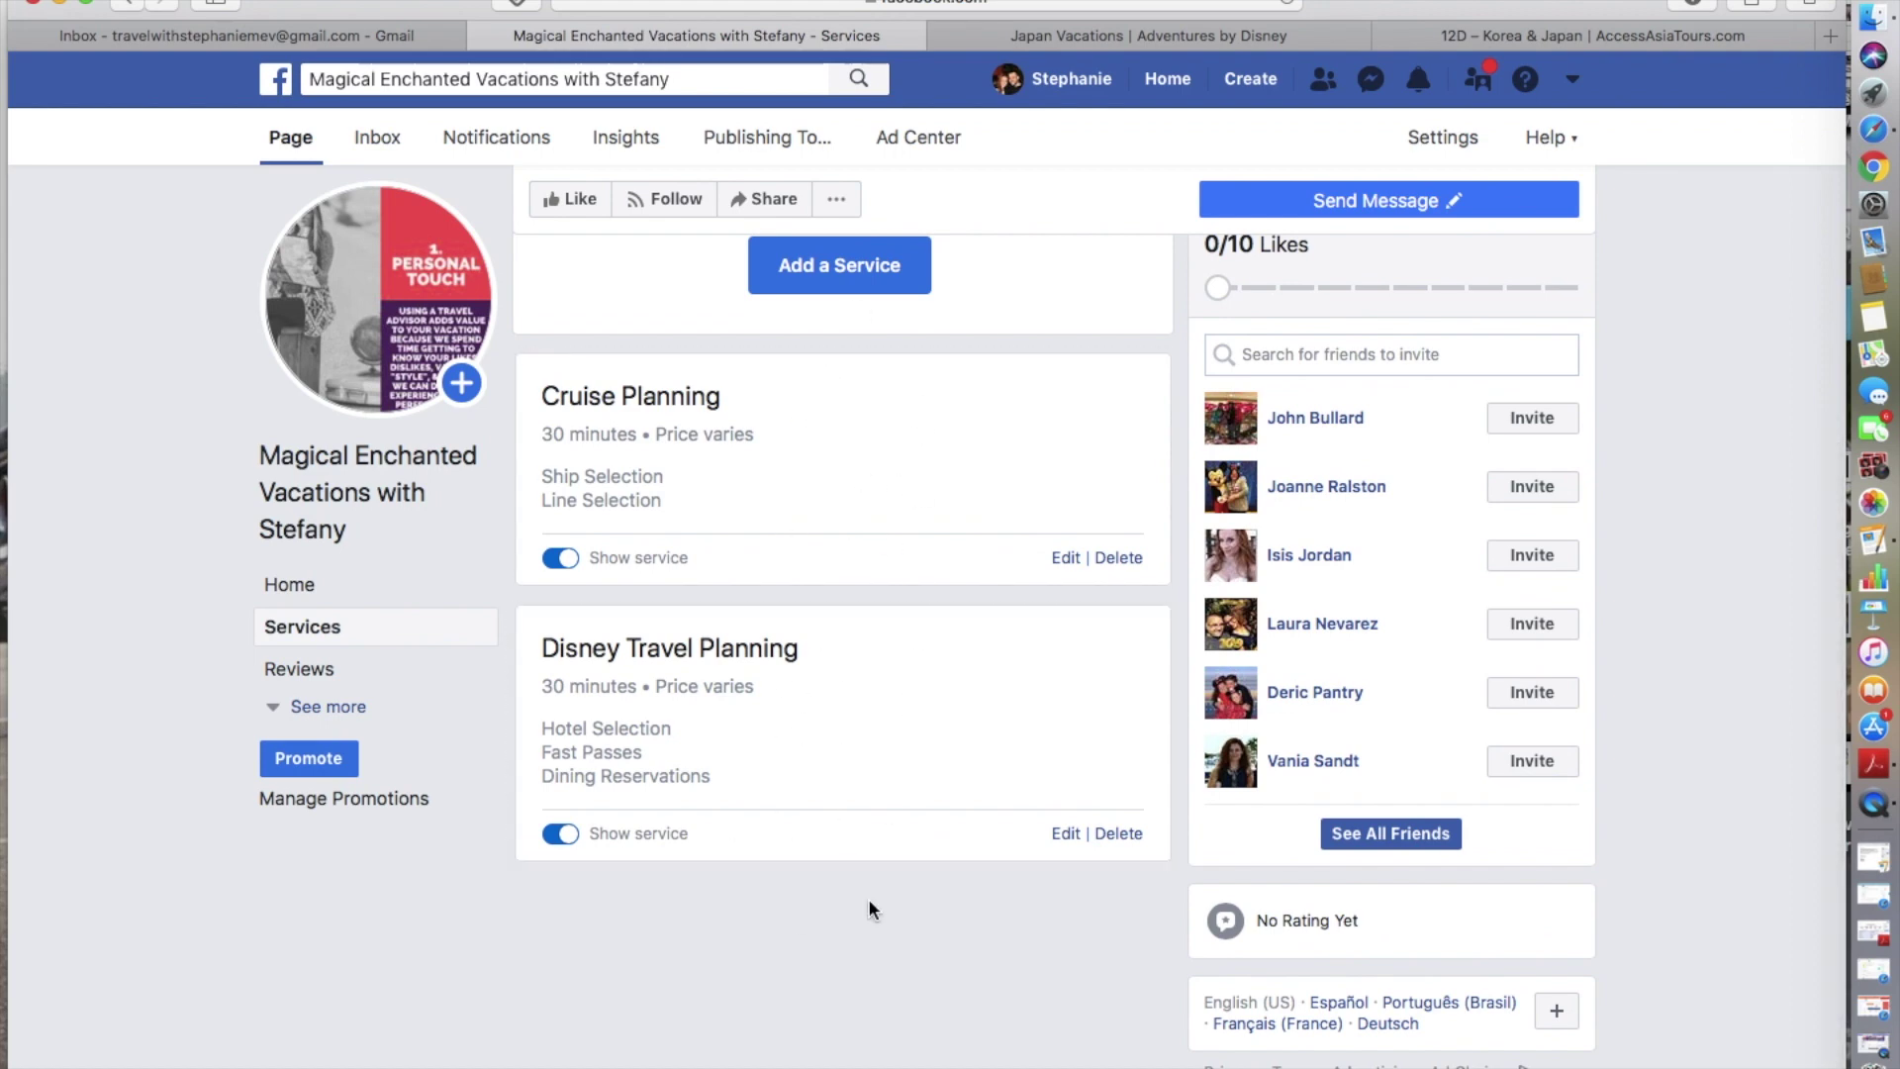
{"action": "scroll", "coordinate": [869, 898], "scroll_direction": "down", "scroll_amount": 1}
{"action": "scroll", "coordinate": [828, 654], "scroll_direction": "down", "scroll_amount": 1}
- Expand the page menu and go to the page's Home view
{"action": "left_click", "coordinate": [314, 707]}
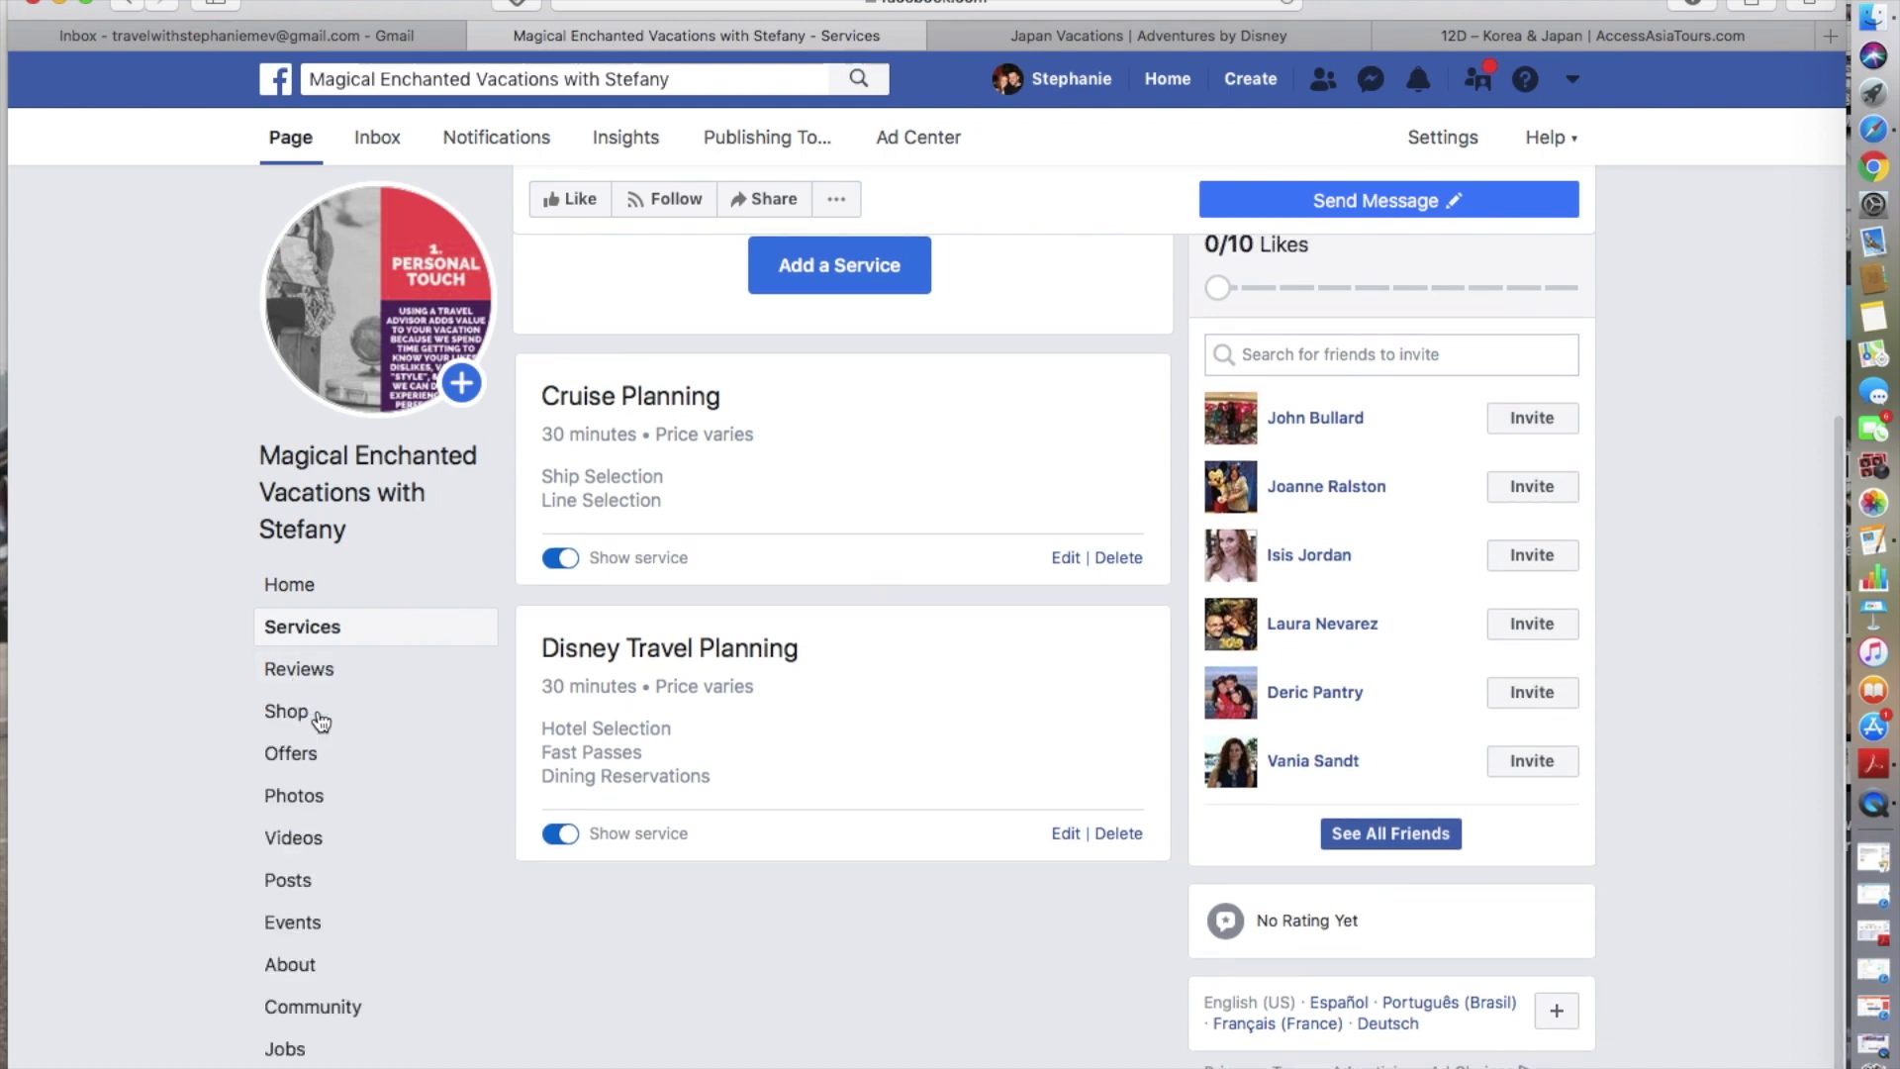
{"action": "scroll", "coordinate": [310, 795], "scroll_direction": "down", "scroll_amount": 1}
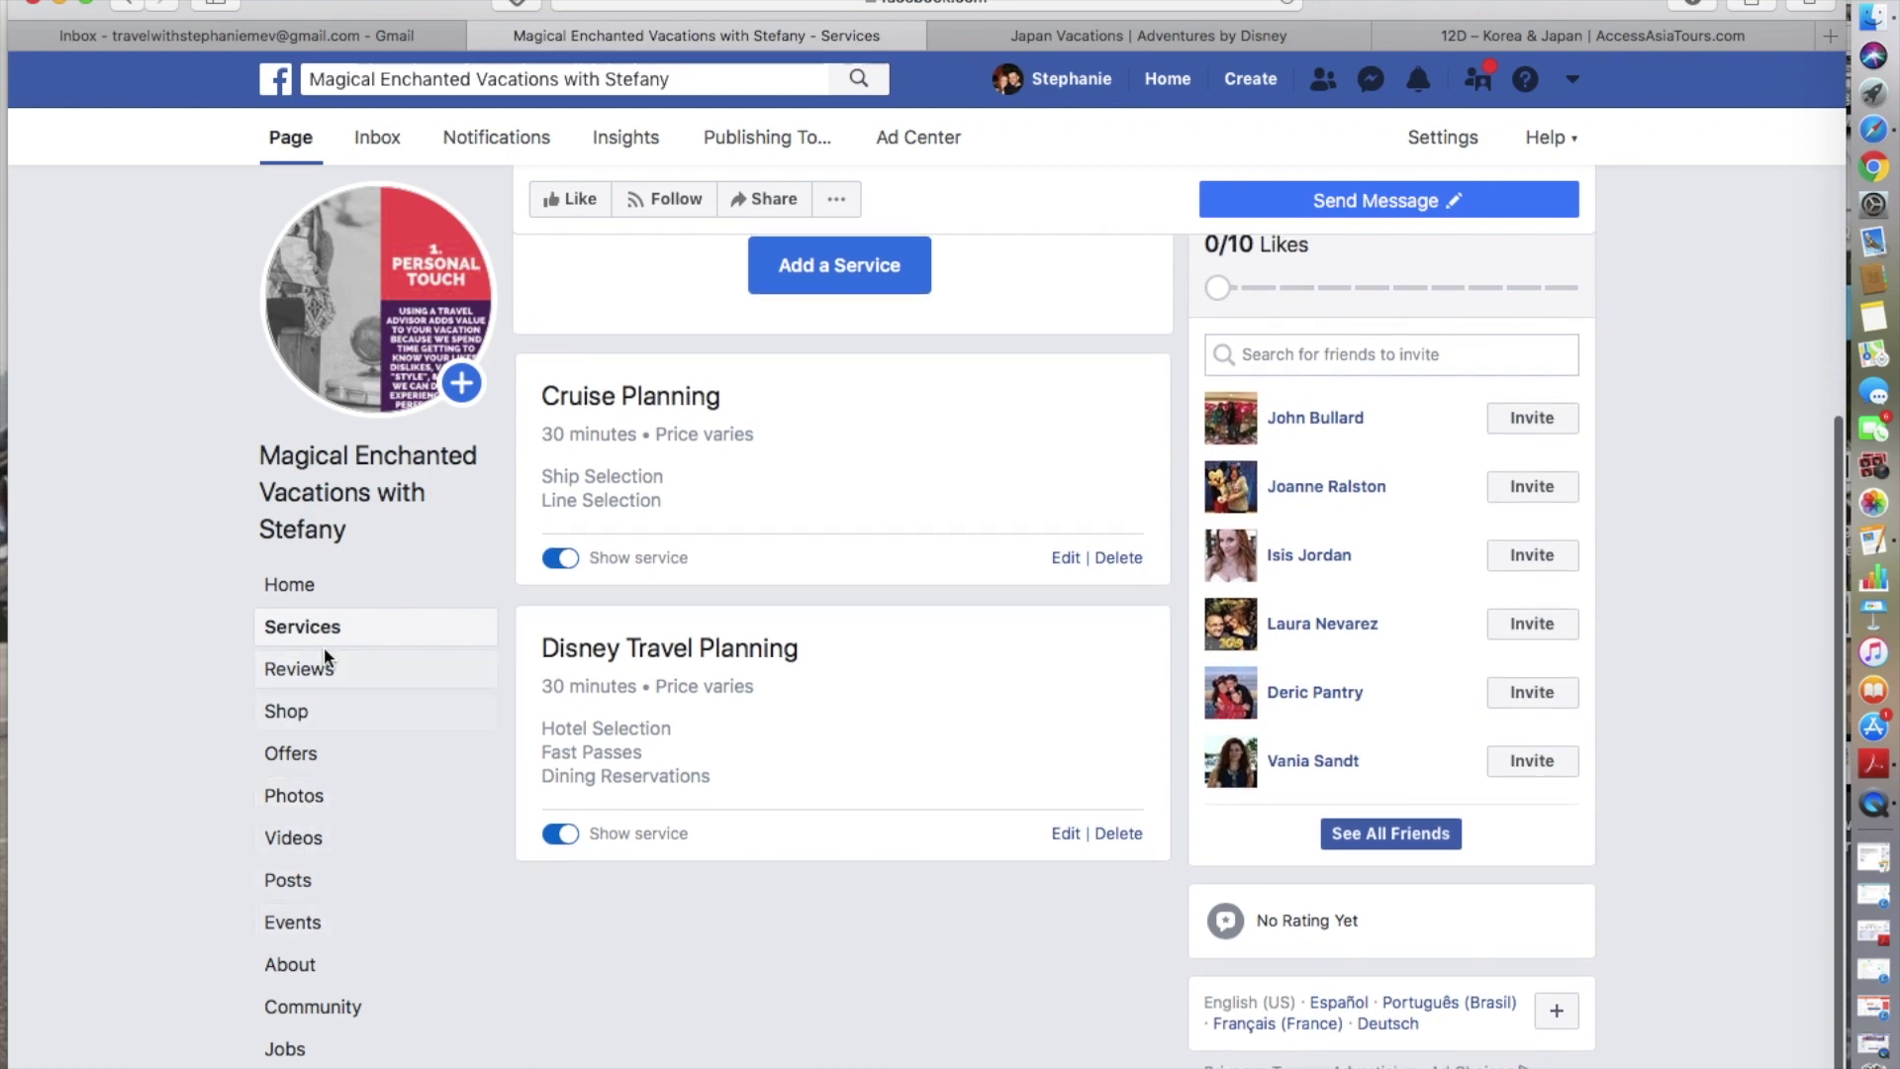
{"action": "left_click", "coordinate": [312, 592]}
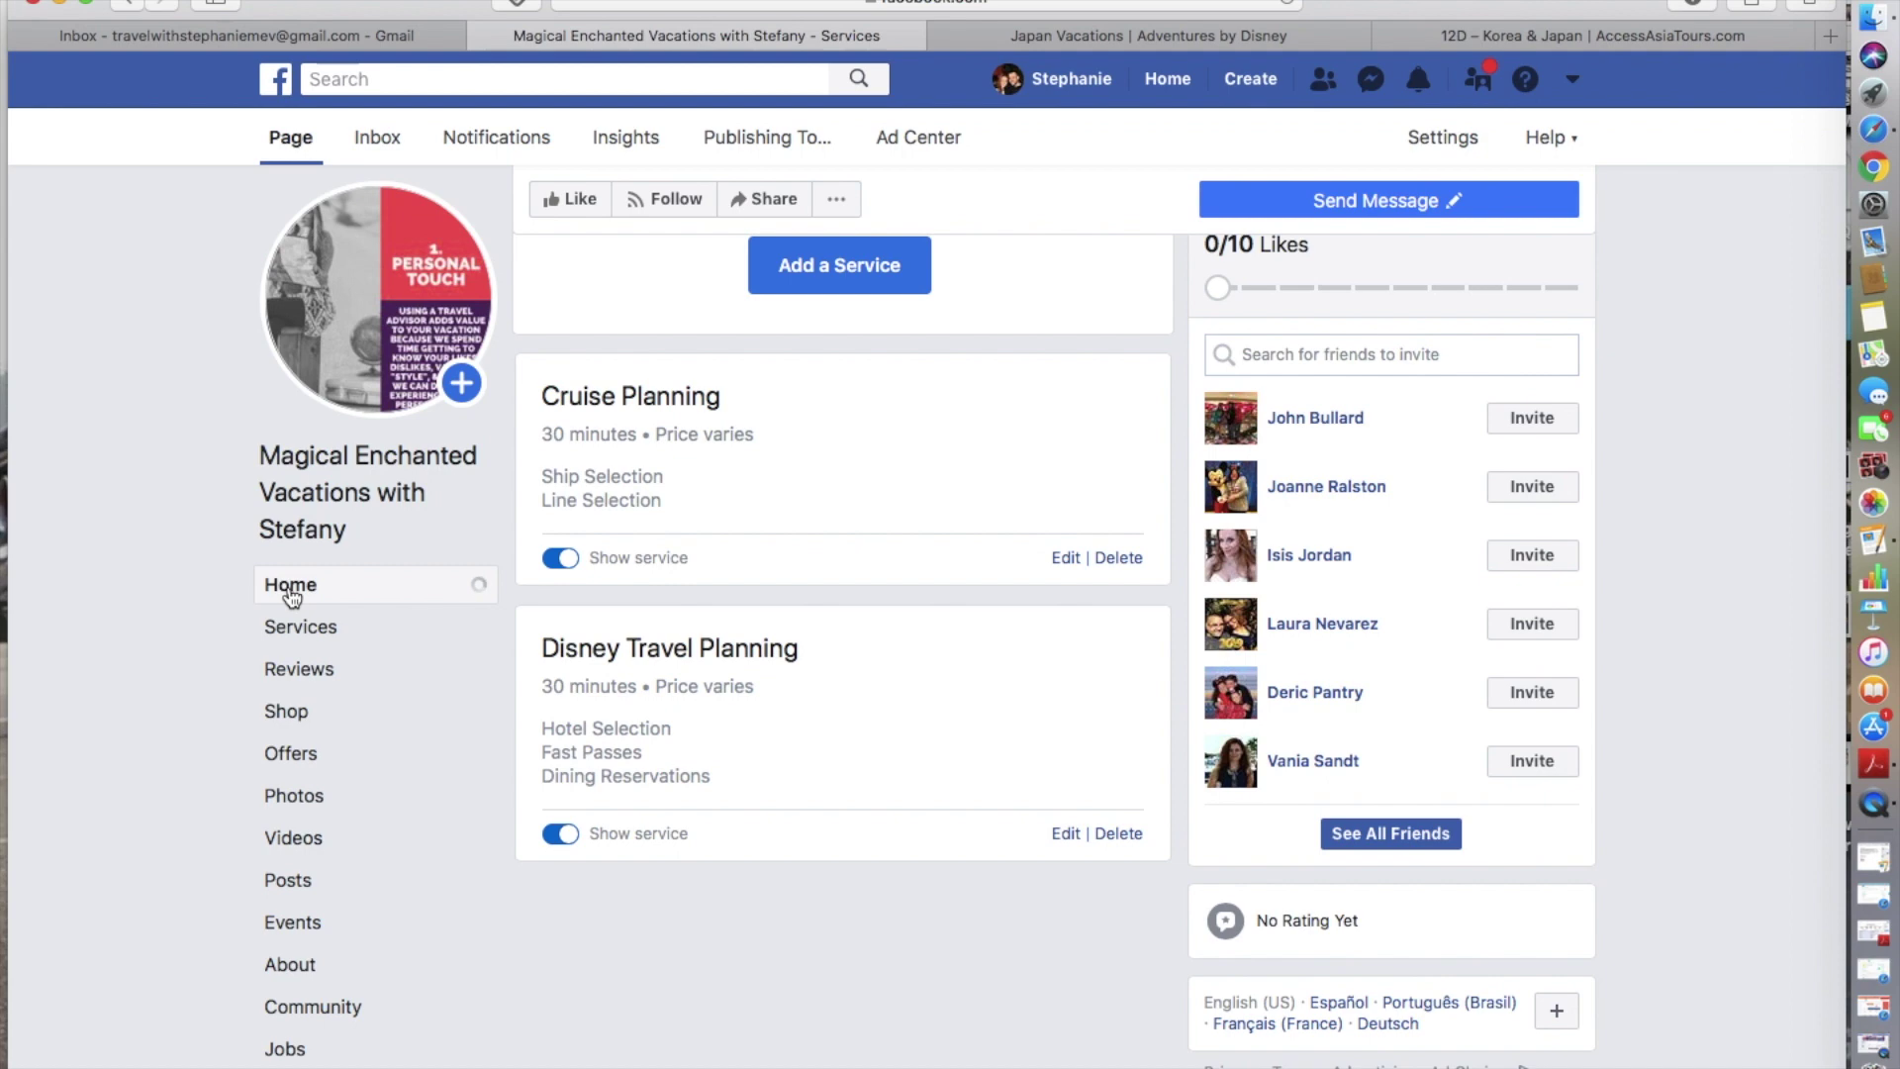
{"action": "left_click", "coordinate": [291, 595]}
{"action": "scroll", "coordinate": [290, 595], "scroll_direction": "down", "scroll_amount": 1}
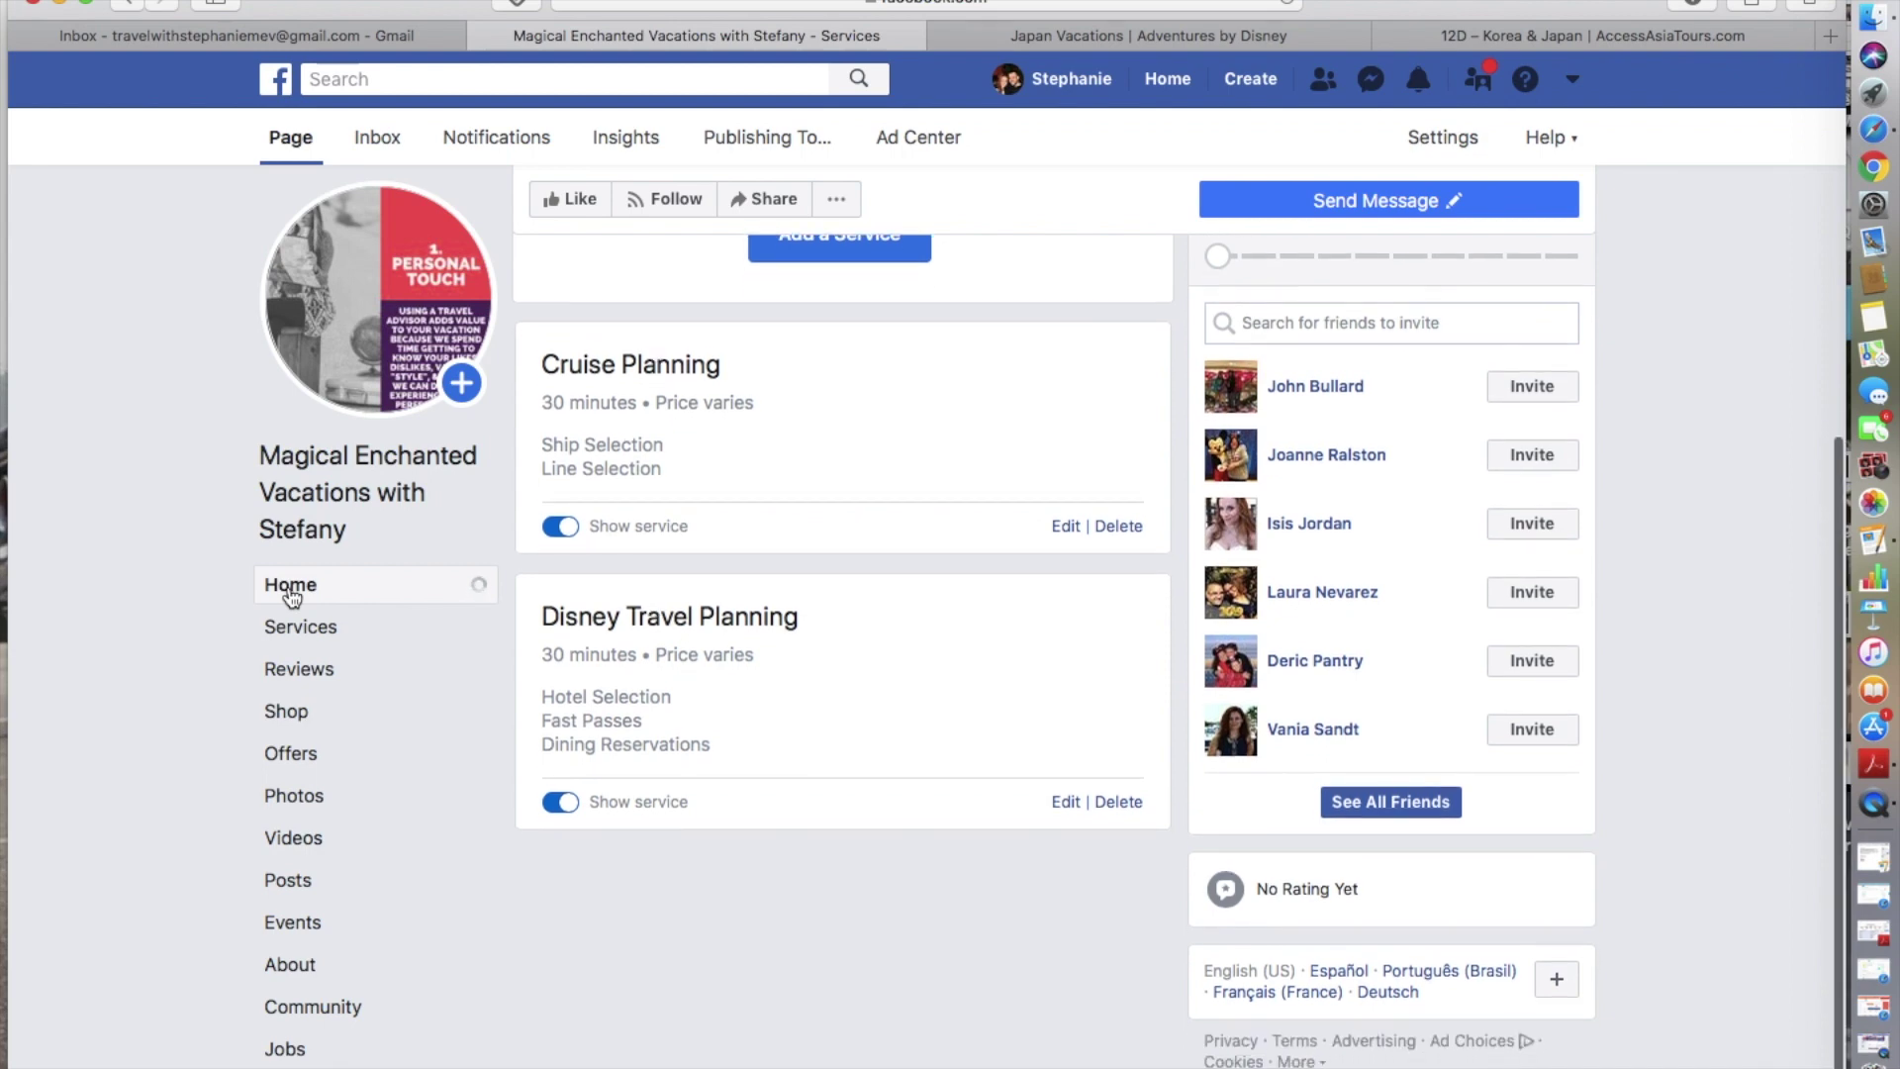
{"action": "scroll", "coordinate": [291, 595], "scroll_direction": "up", "scroll_amount": 1}
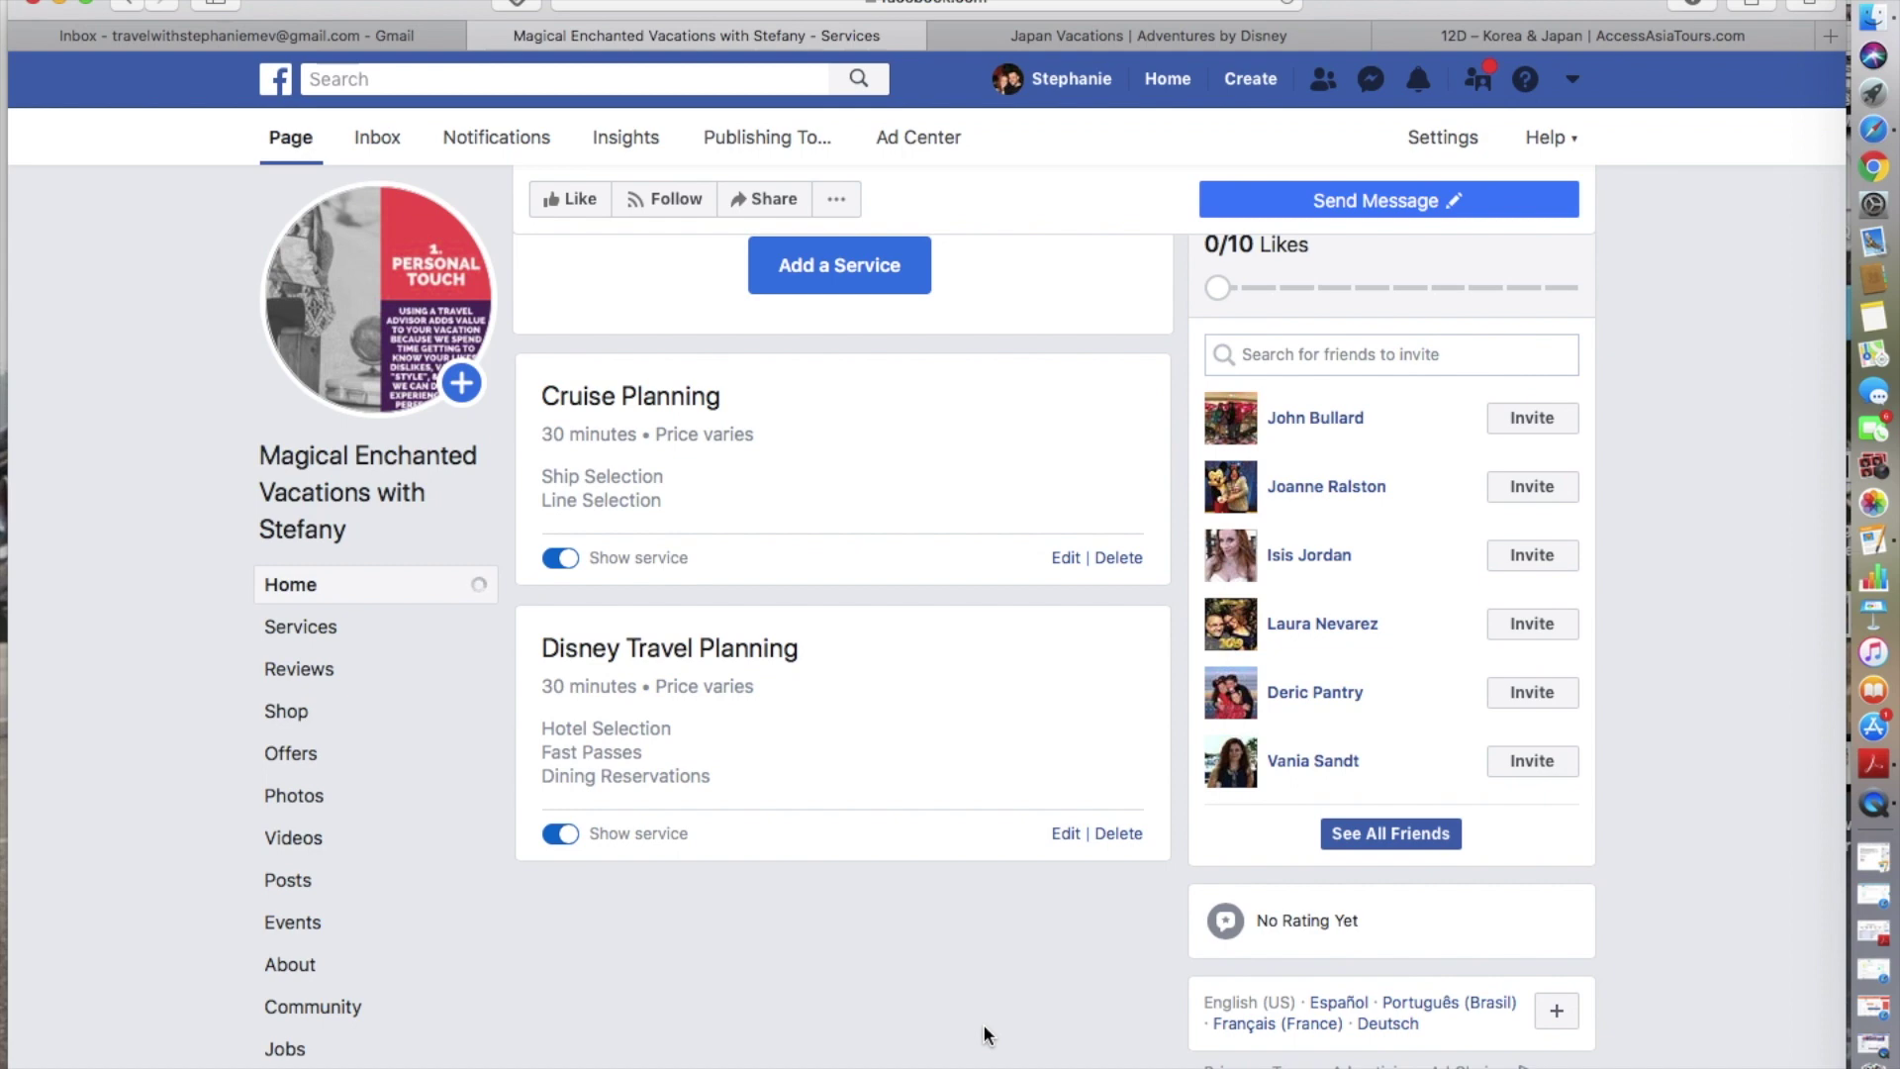
{"action": "scroll", "coordinate": [984, 1034], "scroll_direction": "down", "scroll_amount": 1}
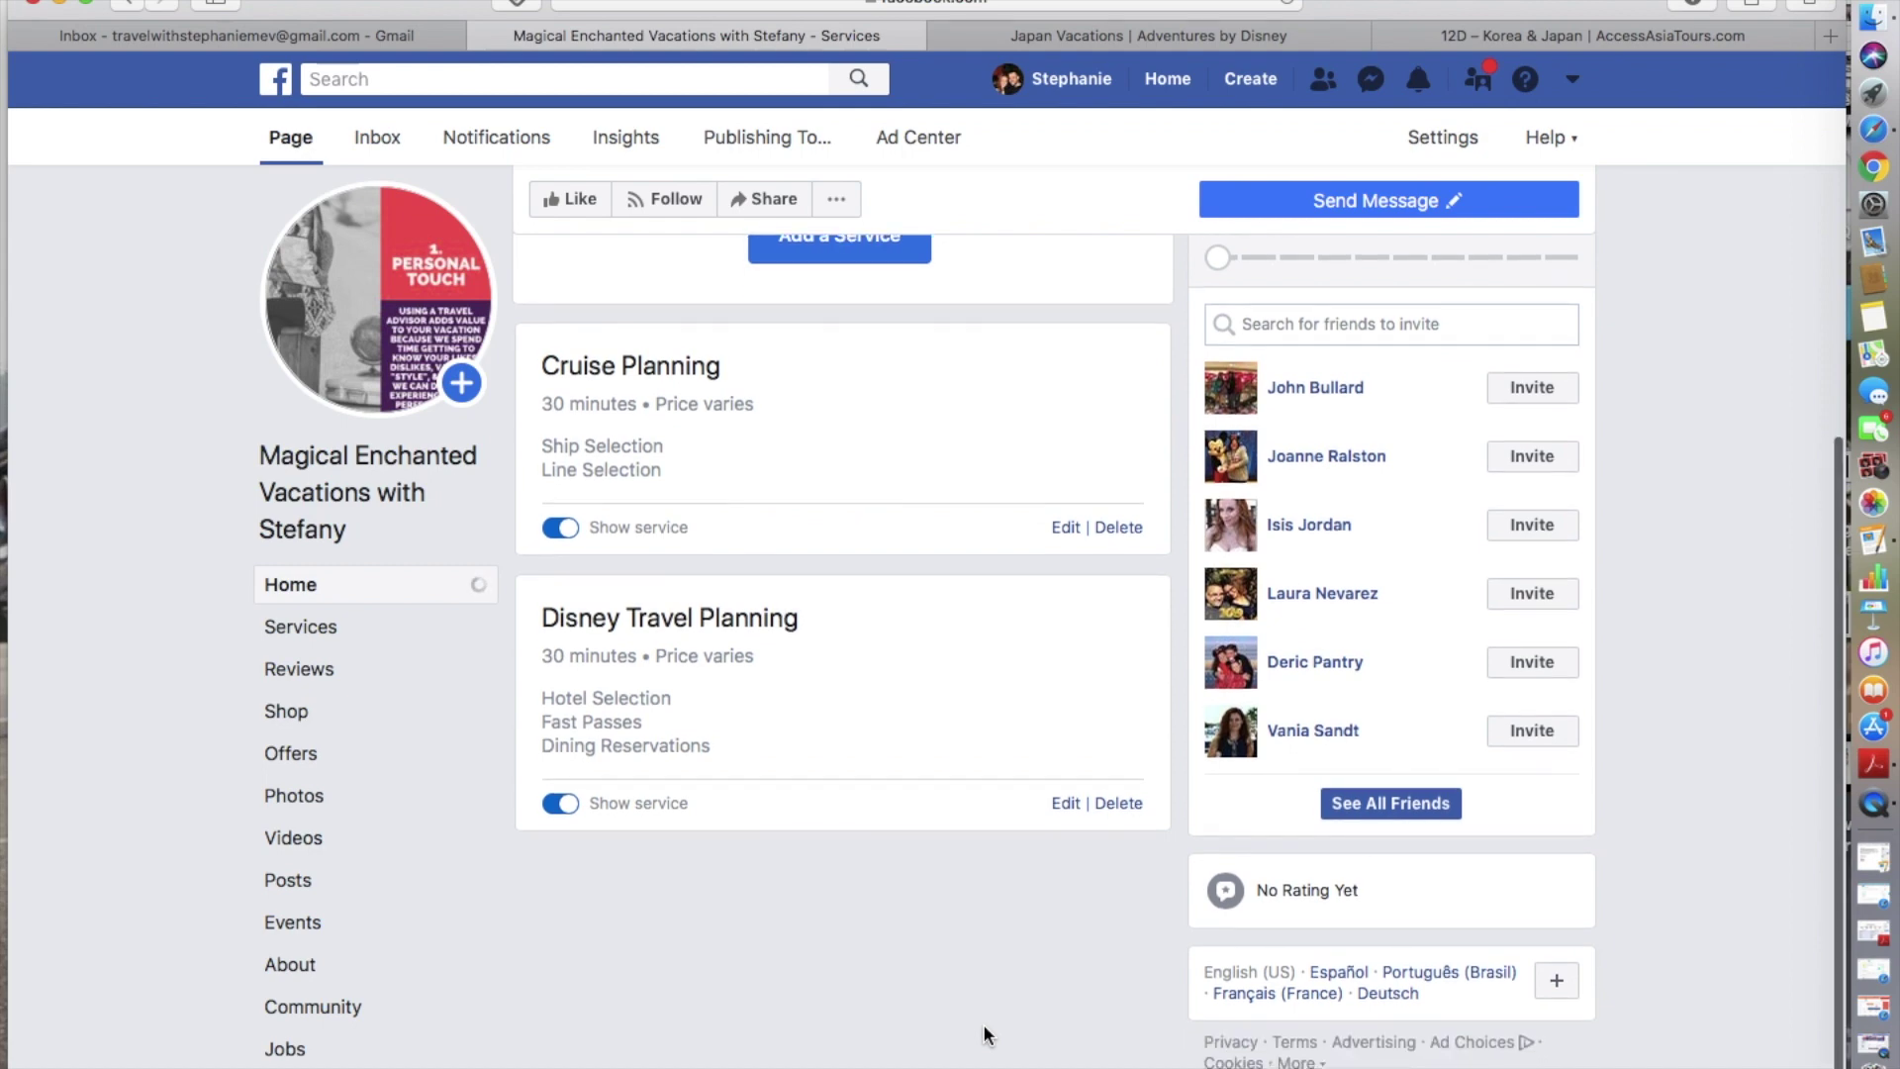
{"action": "scroll", "coordinate": [984, 1034], "scroll_direction": "up", "scroll_amount": 1}
- Move from the page's About section to Home, then open the Posts section
{"action": "left_click", "coordinate": [348, 966]}
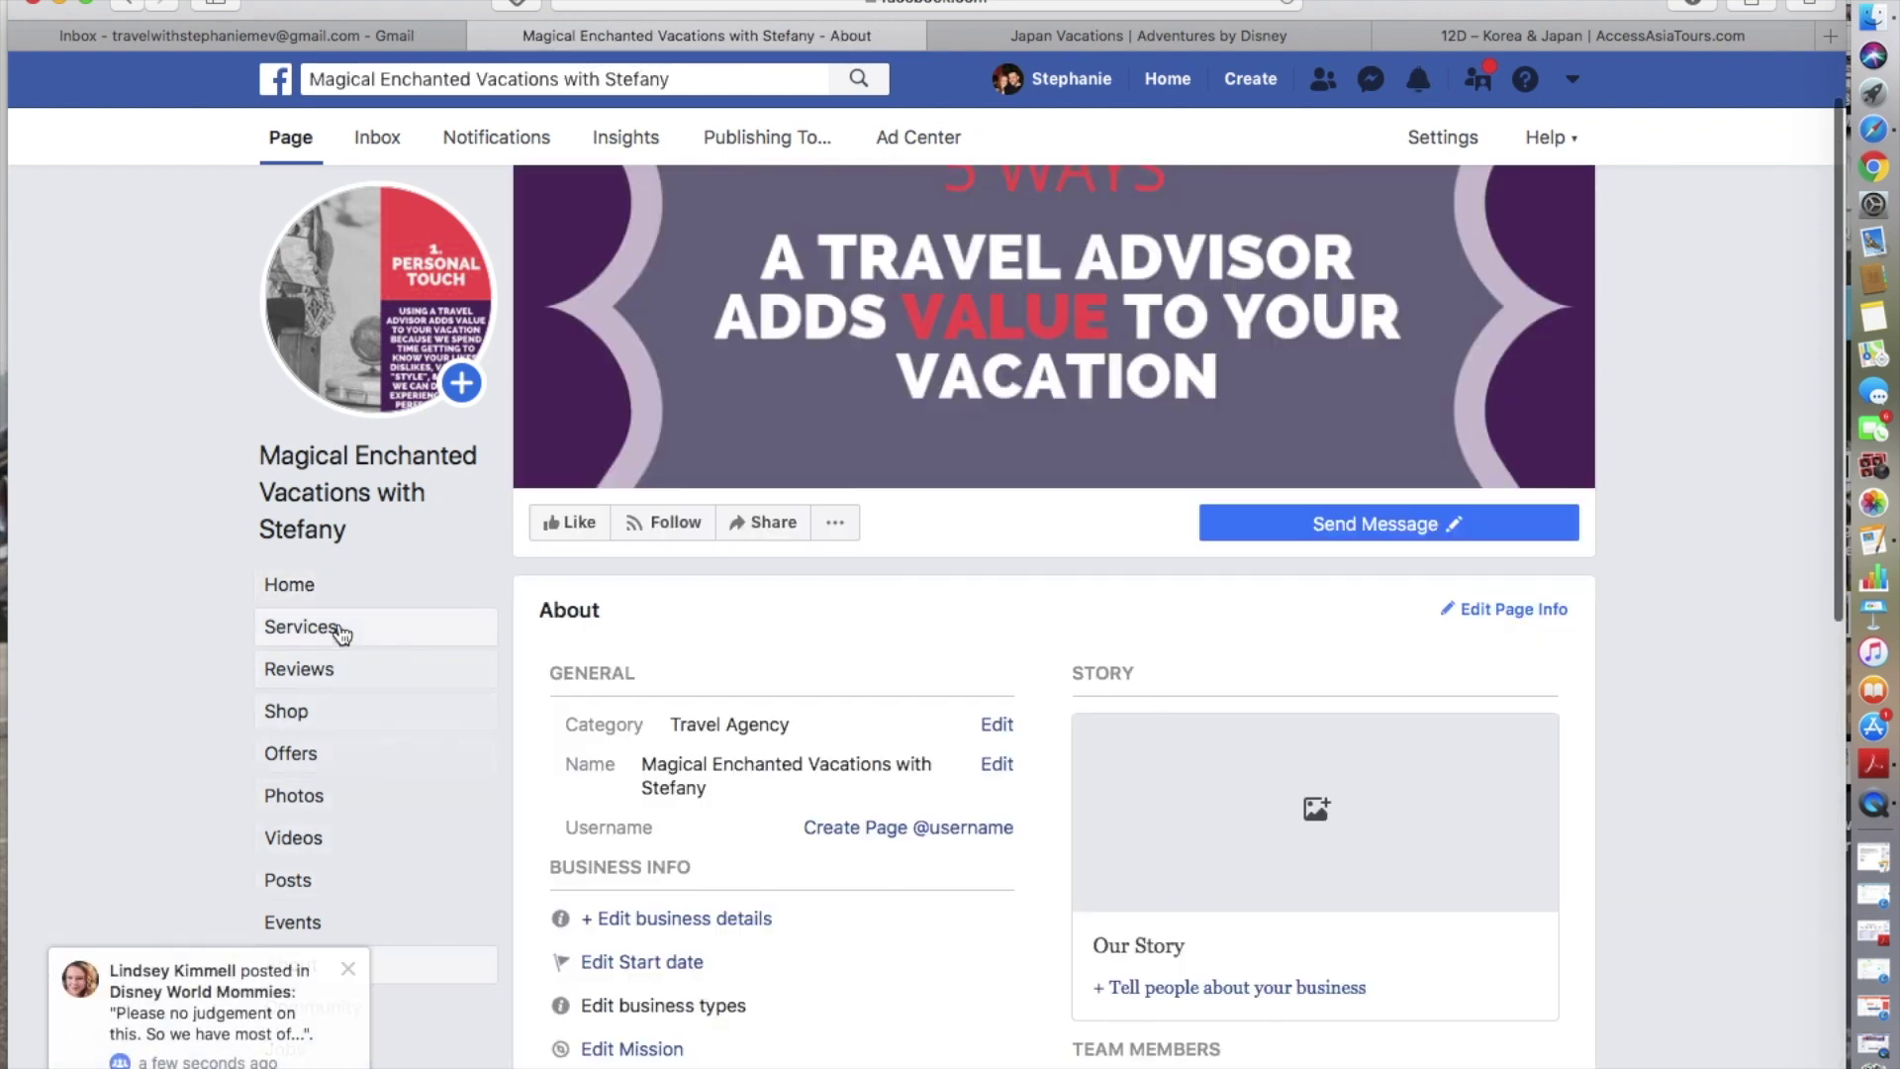
{"action": "left_click", "coordinate": [326, 586]}
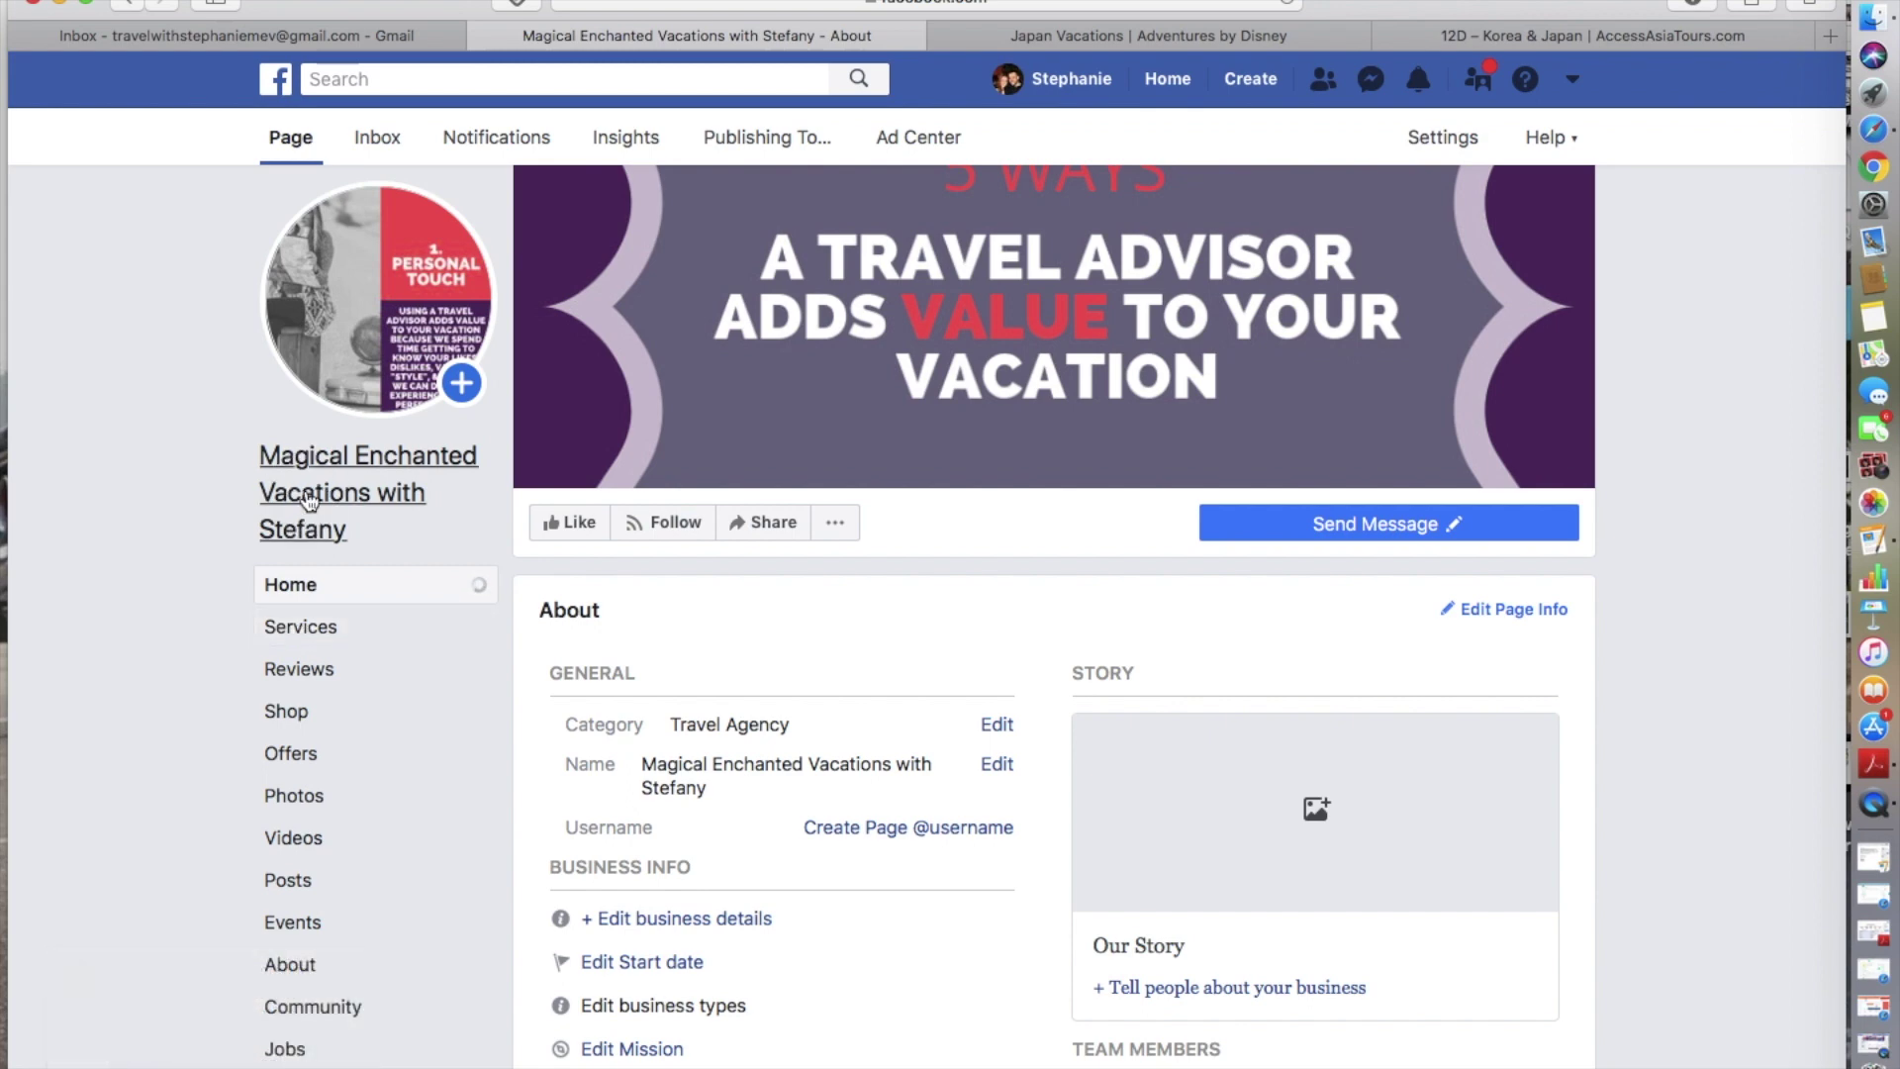
{"action": "scroll", "coordinate": [310, 500], "scroll_direction": "down", "scroll_amount": 5}
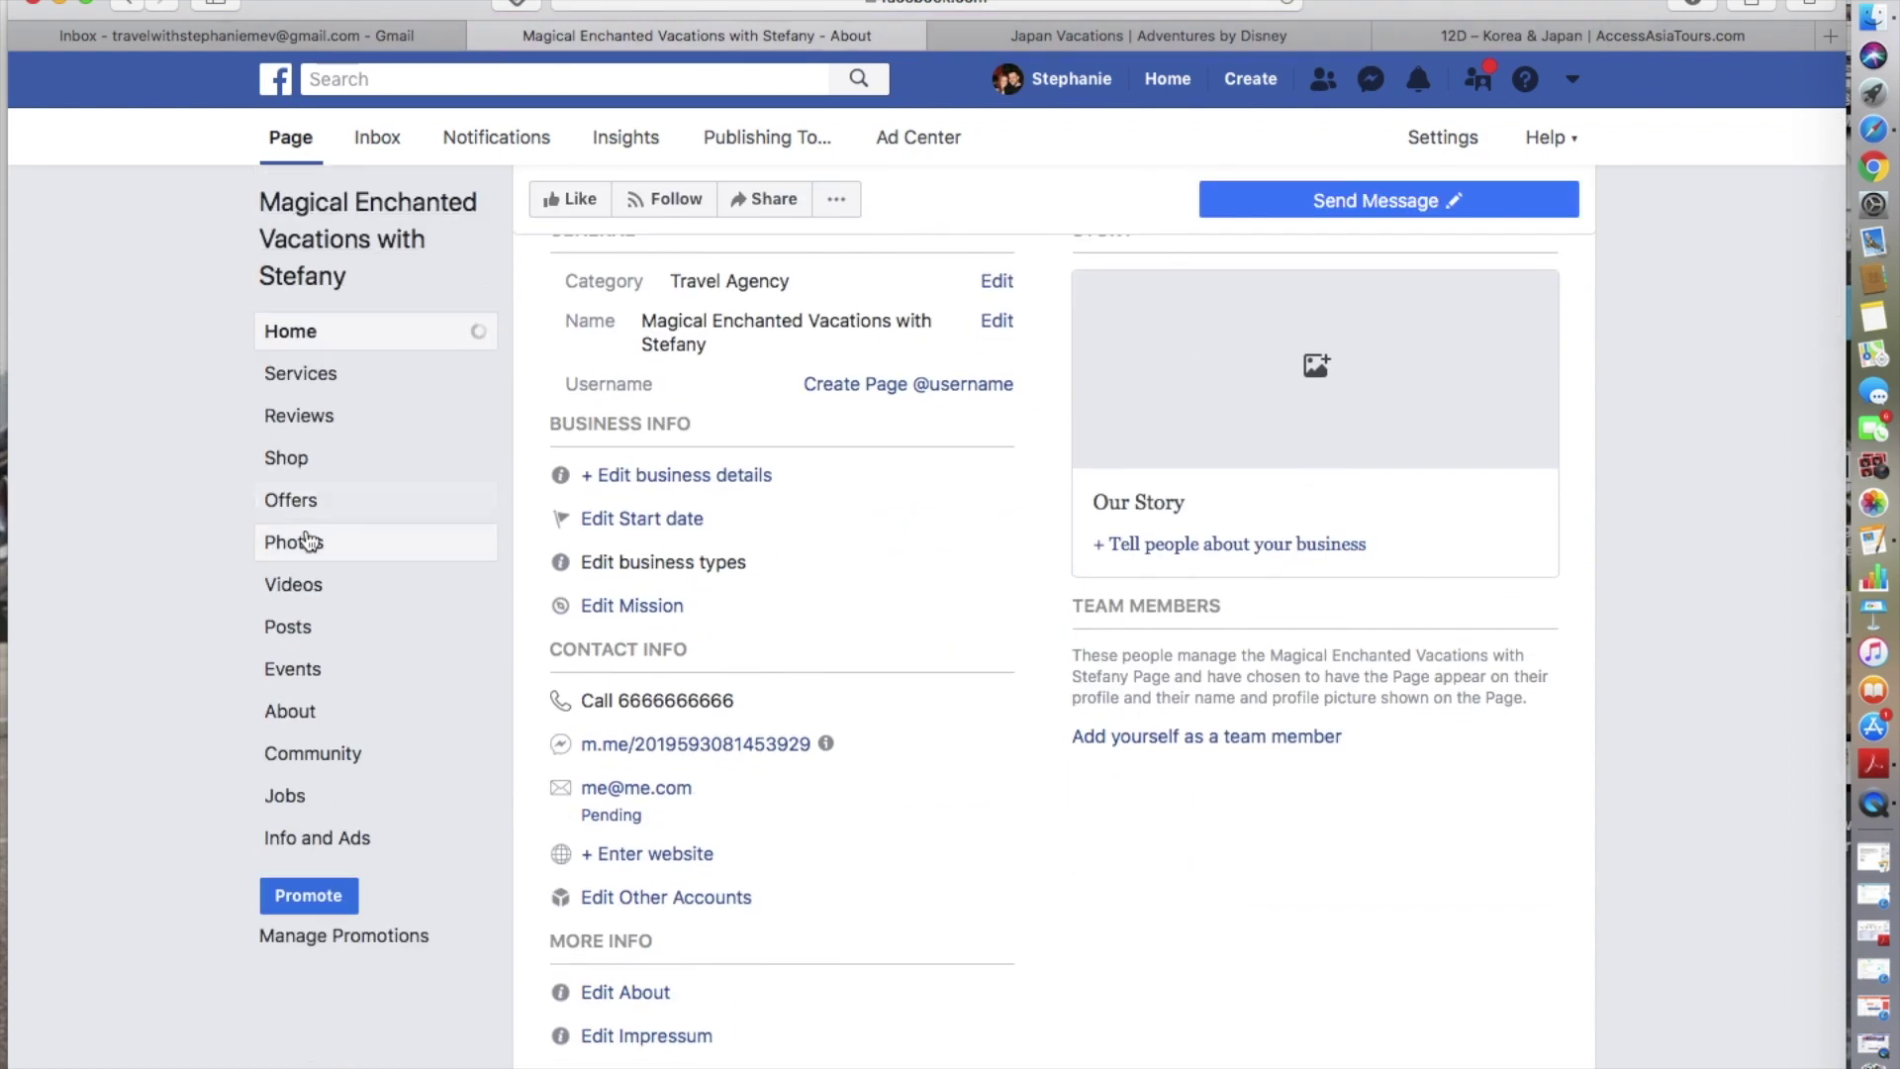
{"action": "left_click", "coordinate": [299, 639]}
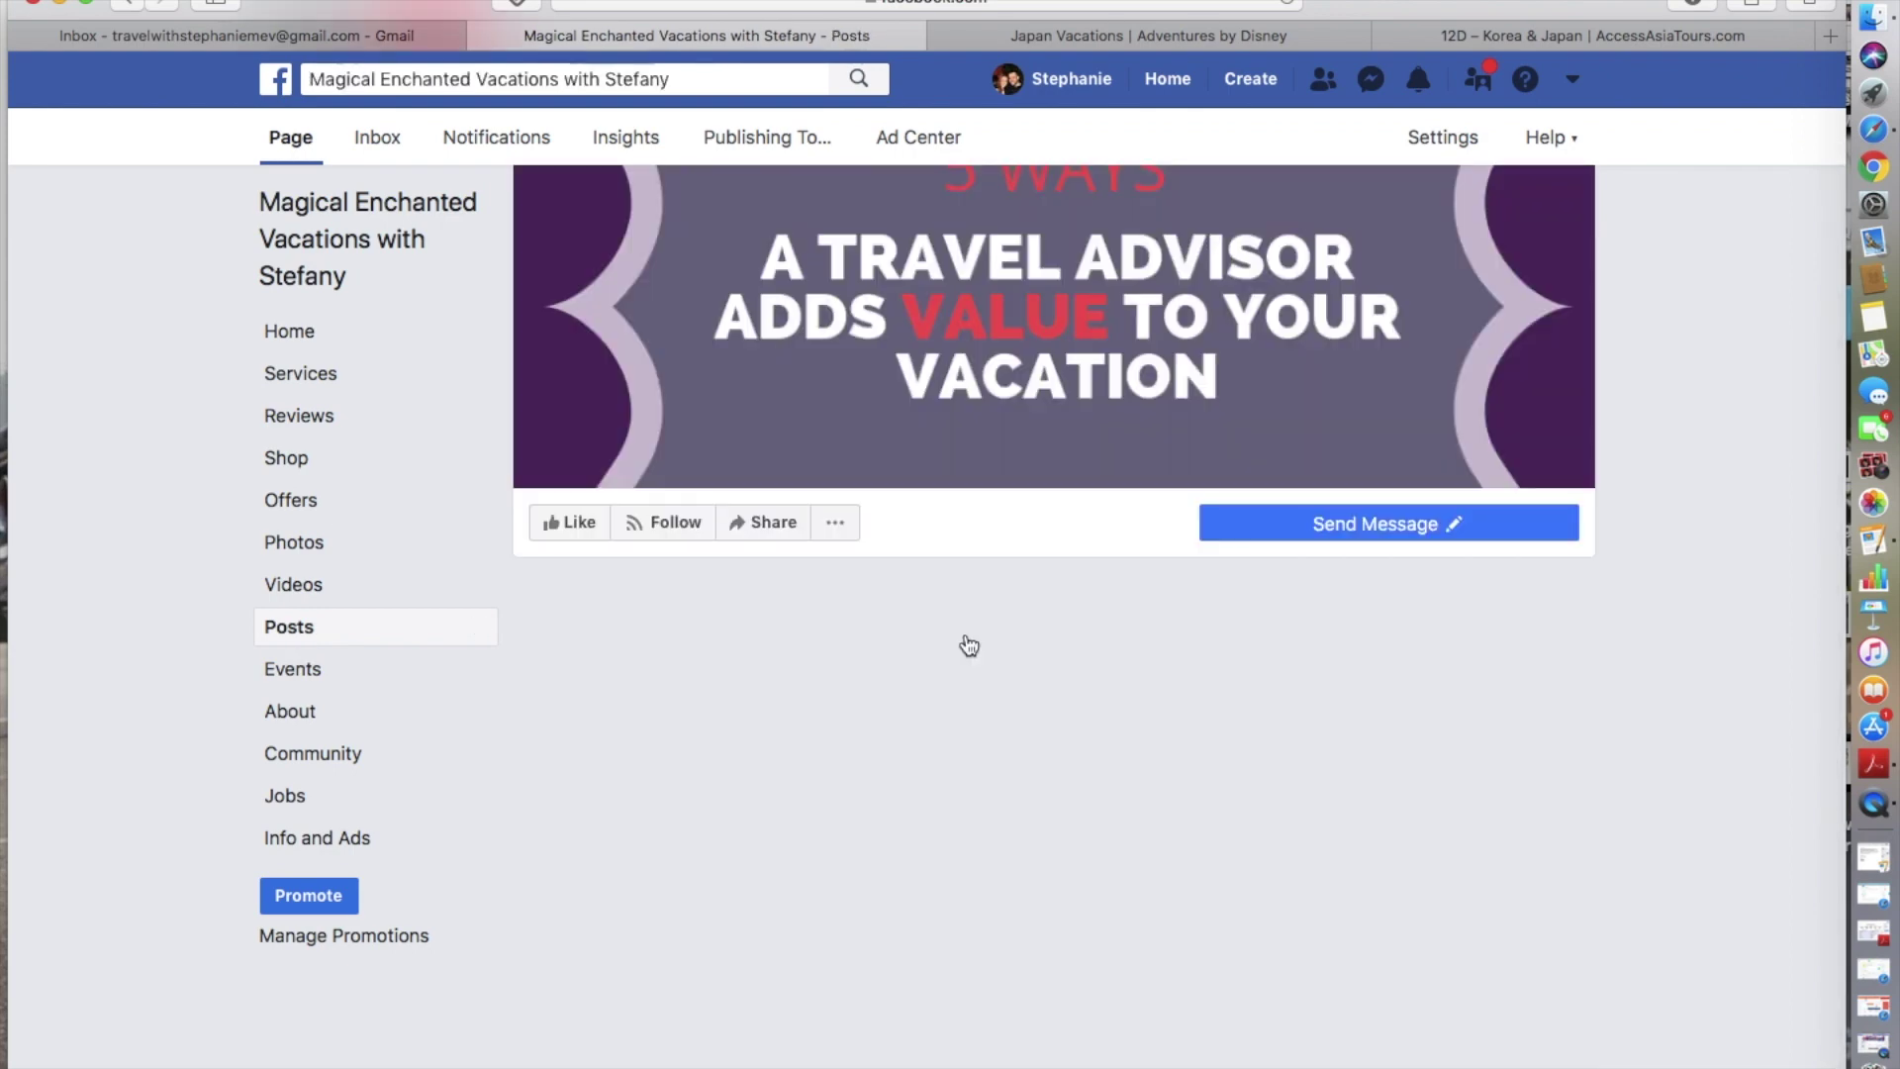
{"action": "scroll", "coordinate": [968, 646], "scroll_direction": "down", "scroll_amount": 10}
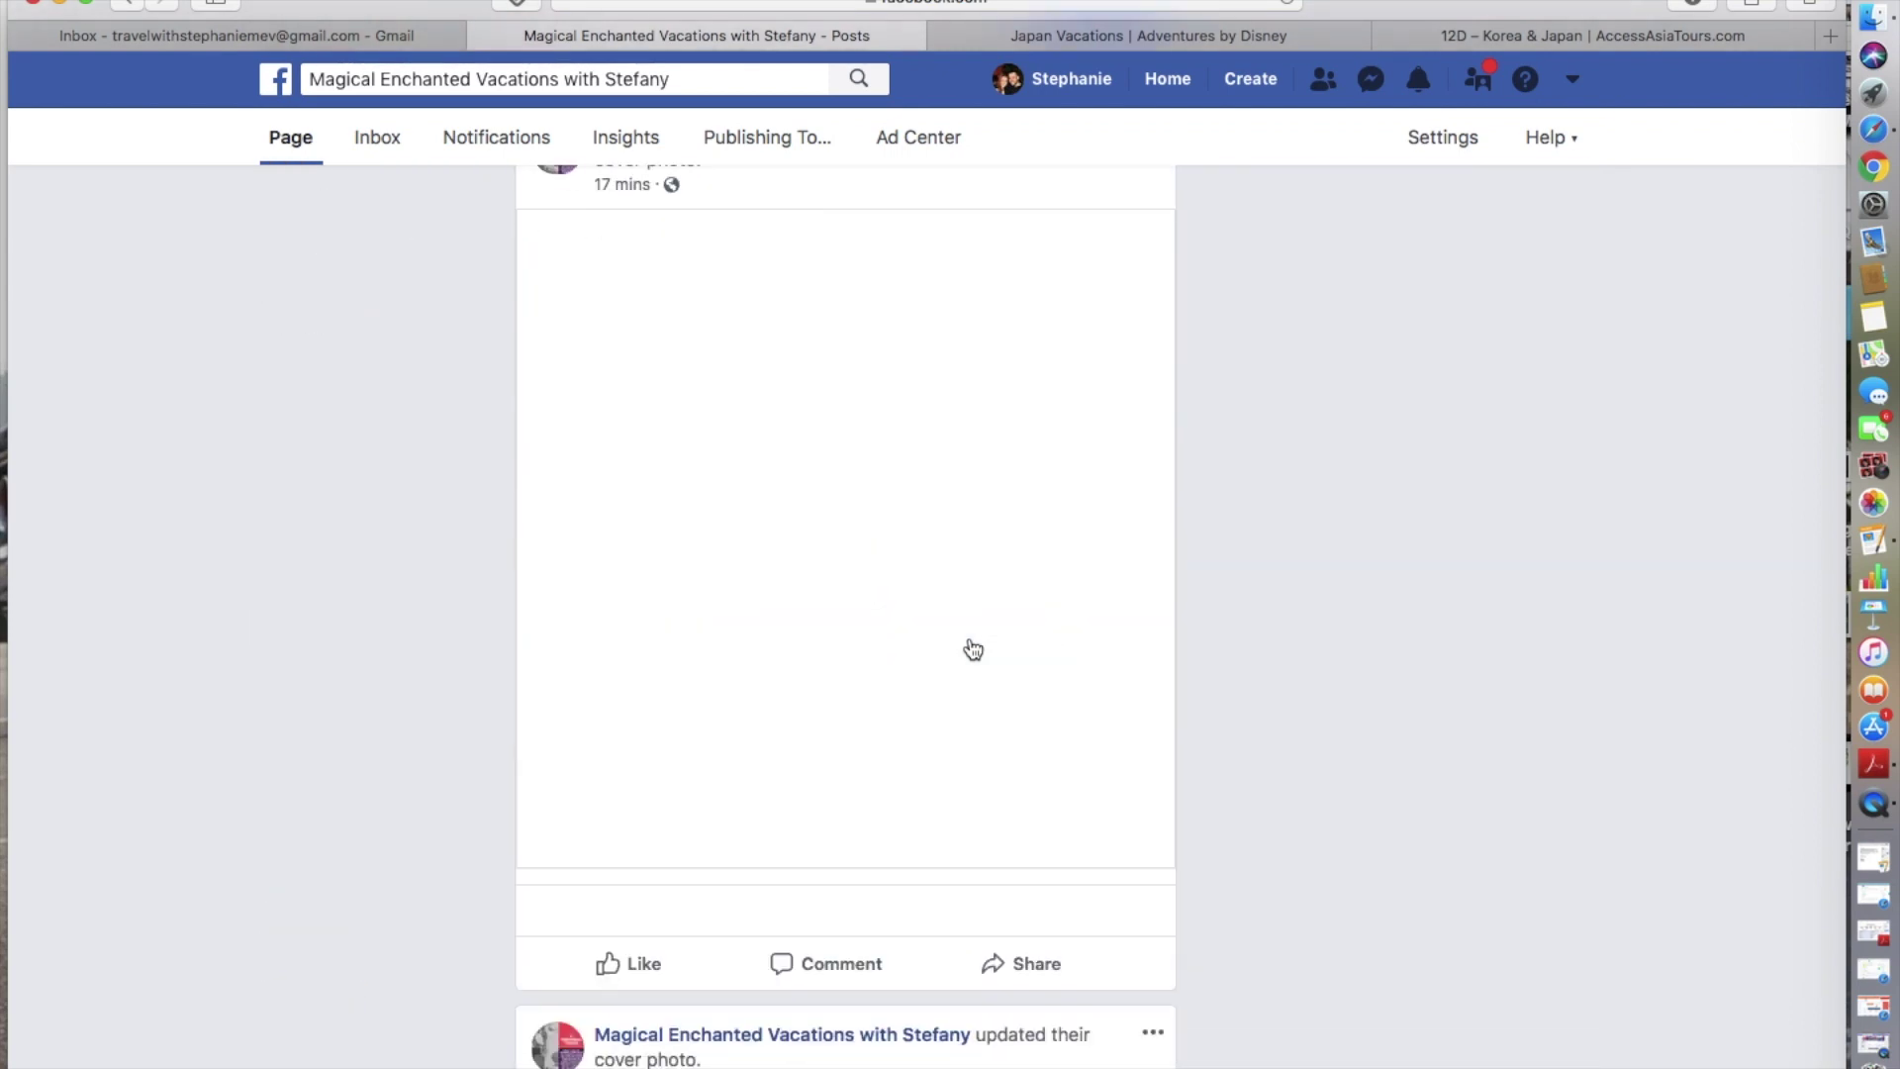
{"action": "scroll", "coordinate": [969, 648], "scroll_direction": "up", "scroll_amount": 10}
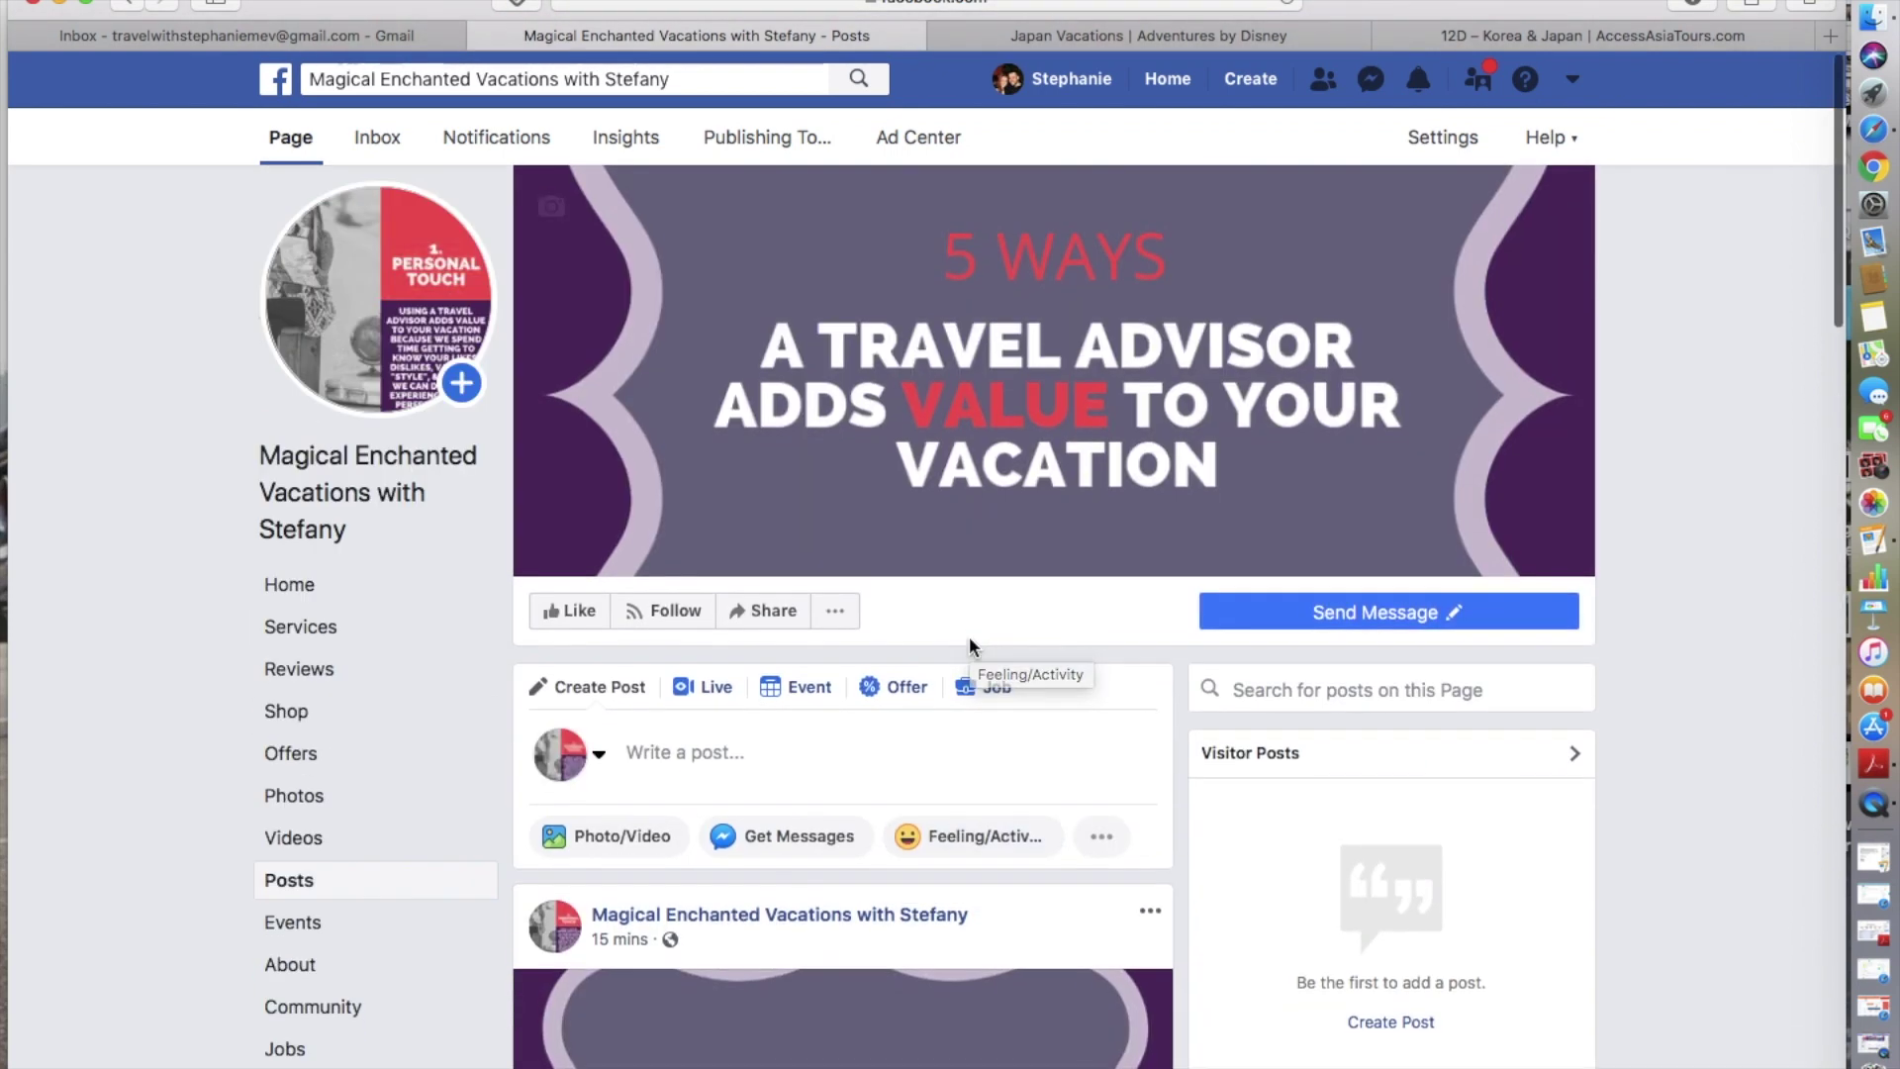
{"action": "scroll", "coordinate": [969, 641], "scroll_direction": "down", "scroll_amount": 10}
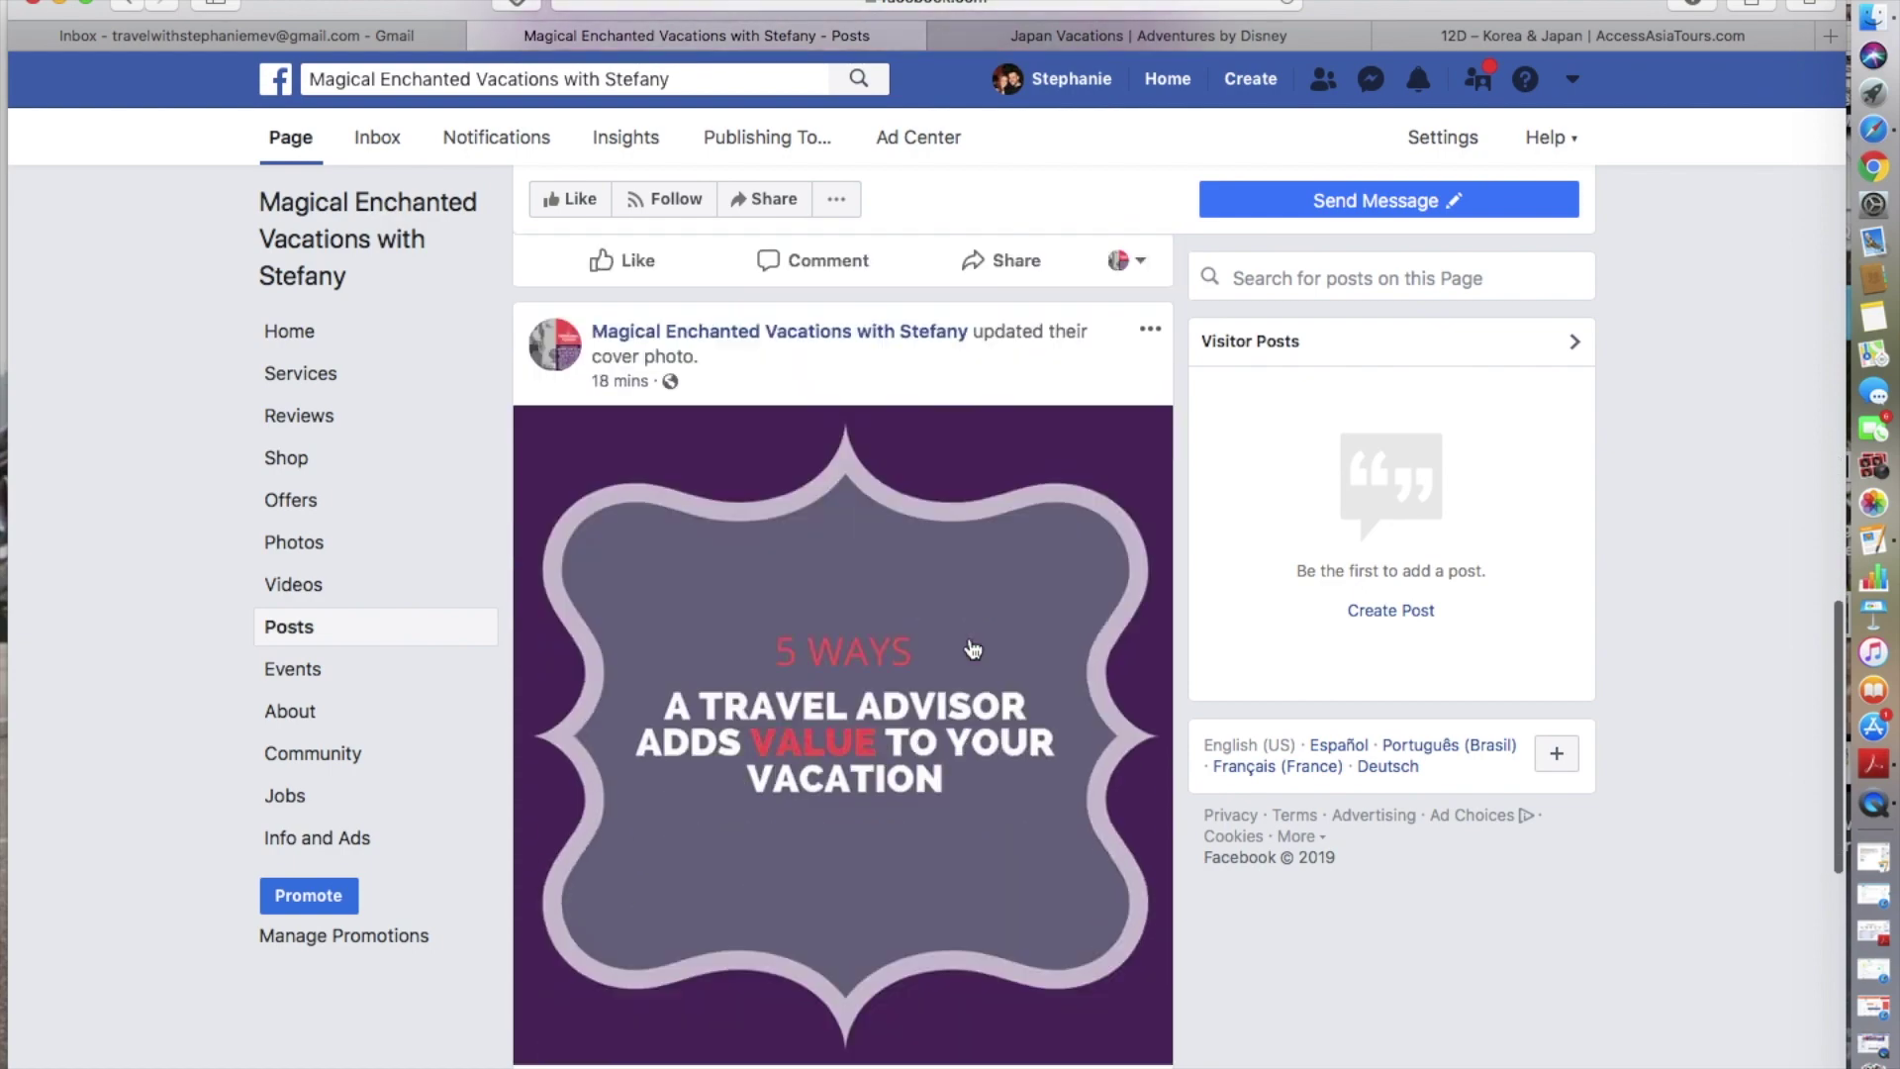
{"action": "scroll", "coordinate": [972, 648], "scroll_direction": "up", "scroll_amount": 5}
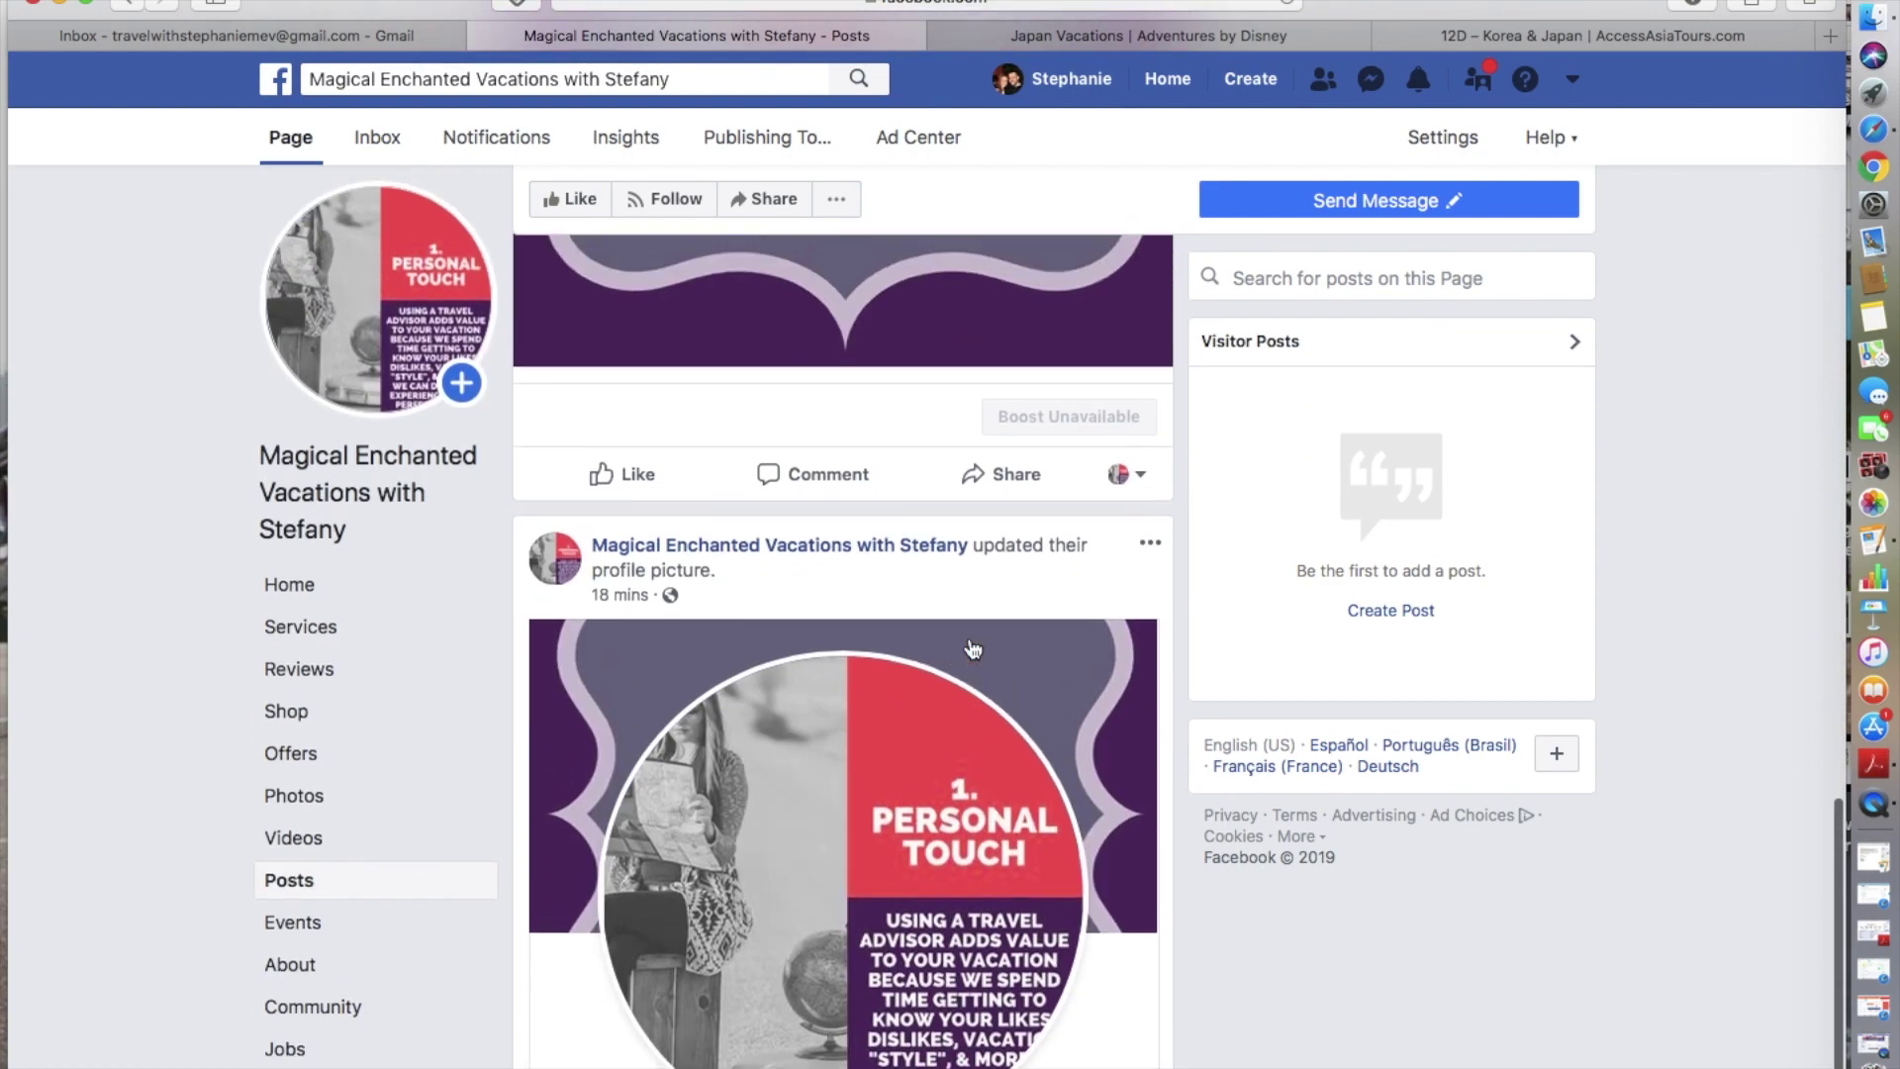
{"action": "scroll", "coordinate": [973, 648], "scroll_direction": "up", "scroll_amount": 10}
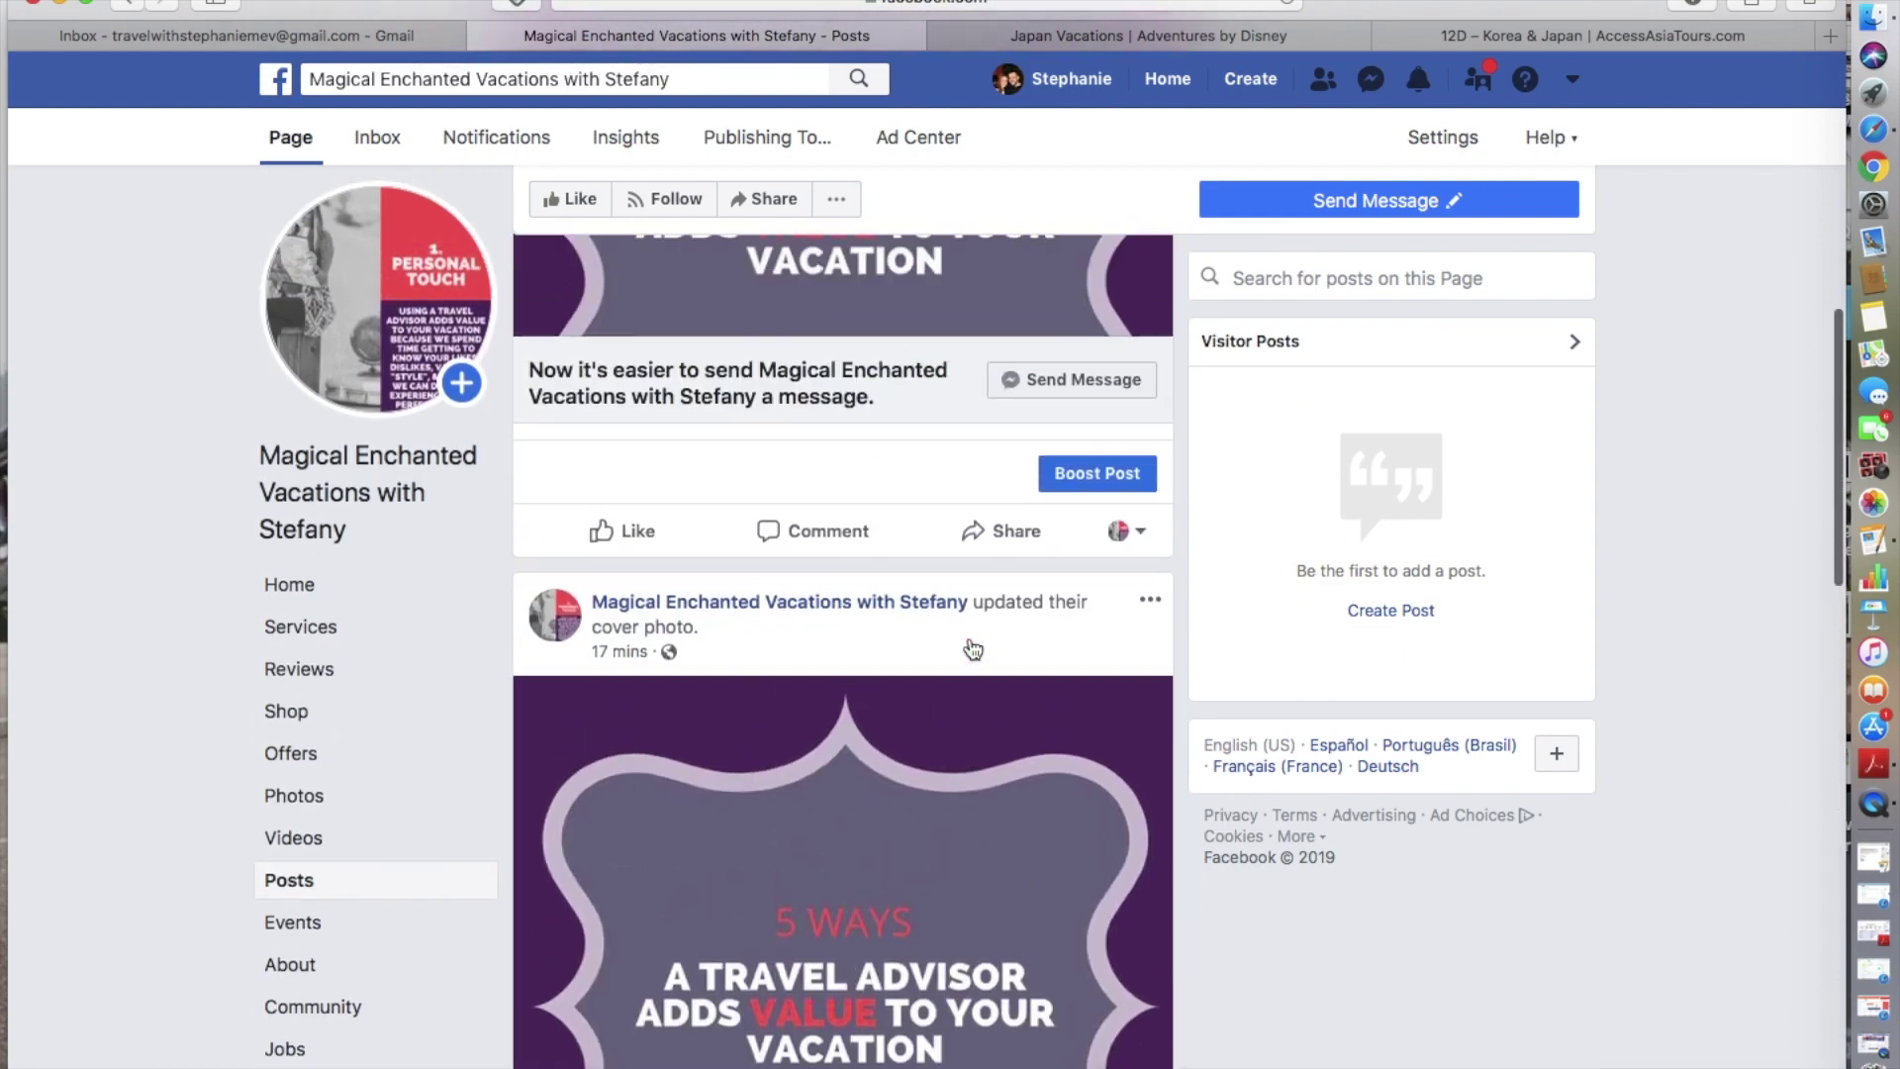
{"action": "scroll", "coordinate": [973, 648], "scroll_direction": "up", "scroll_amount": 4}
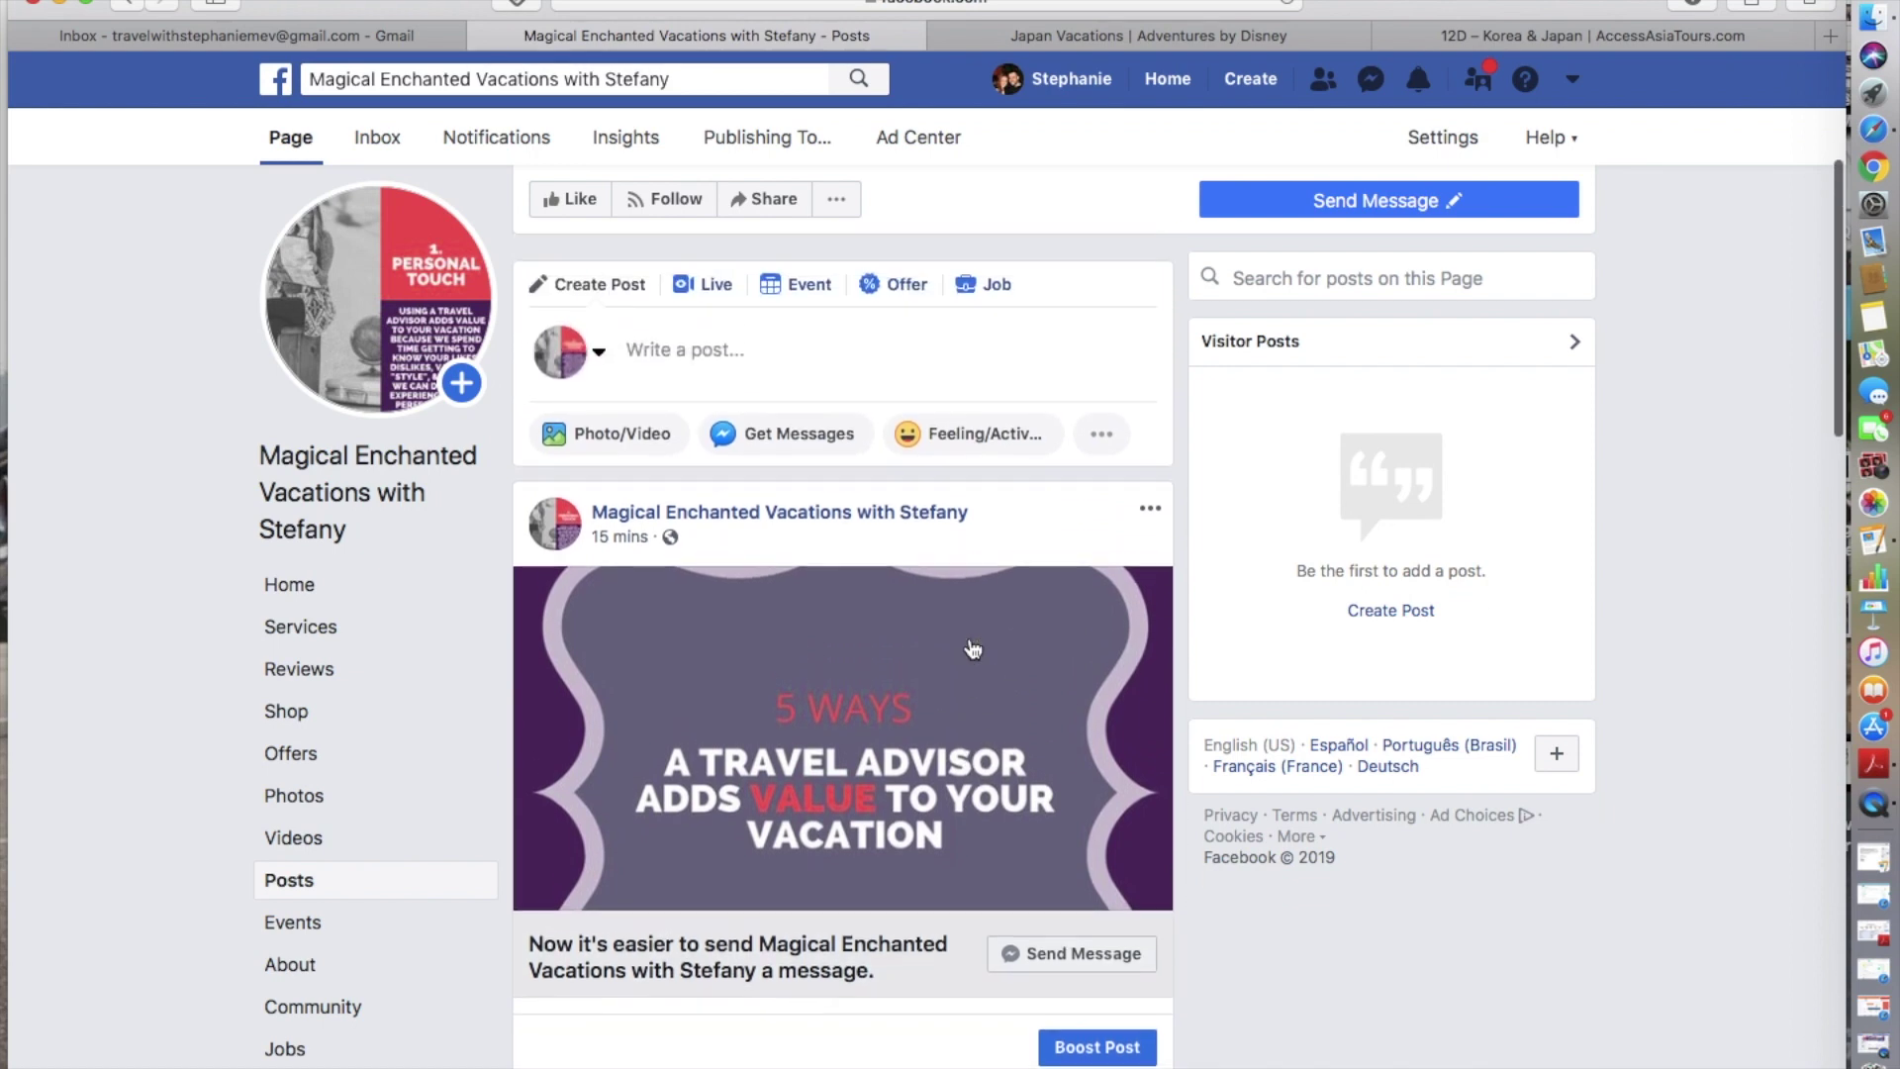
{"action": "scroll", "coordinate": [1031, 817], "scroll_direction": "up", "scroll_amount": 4}
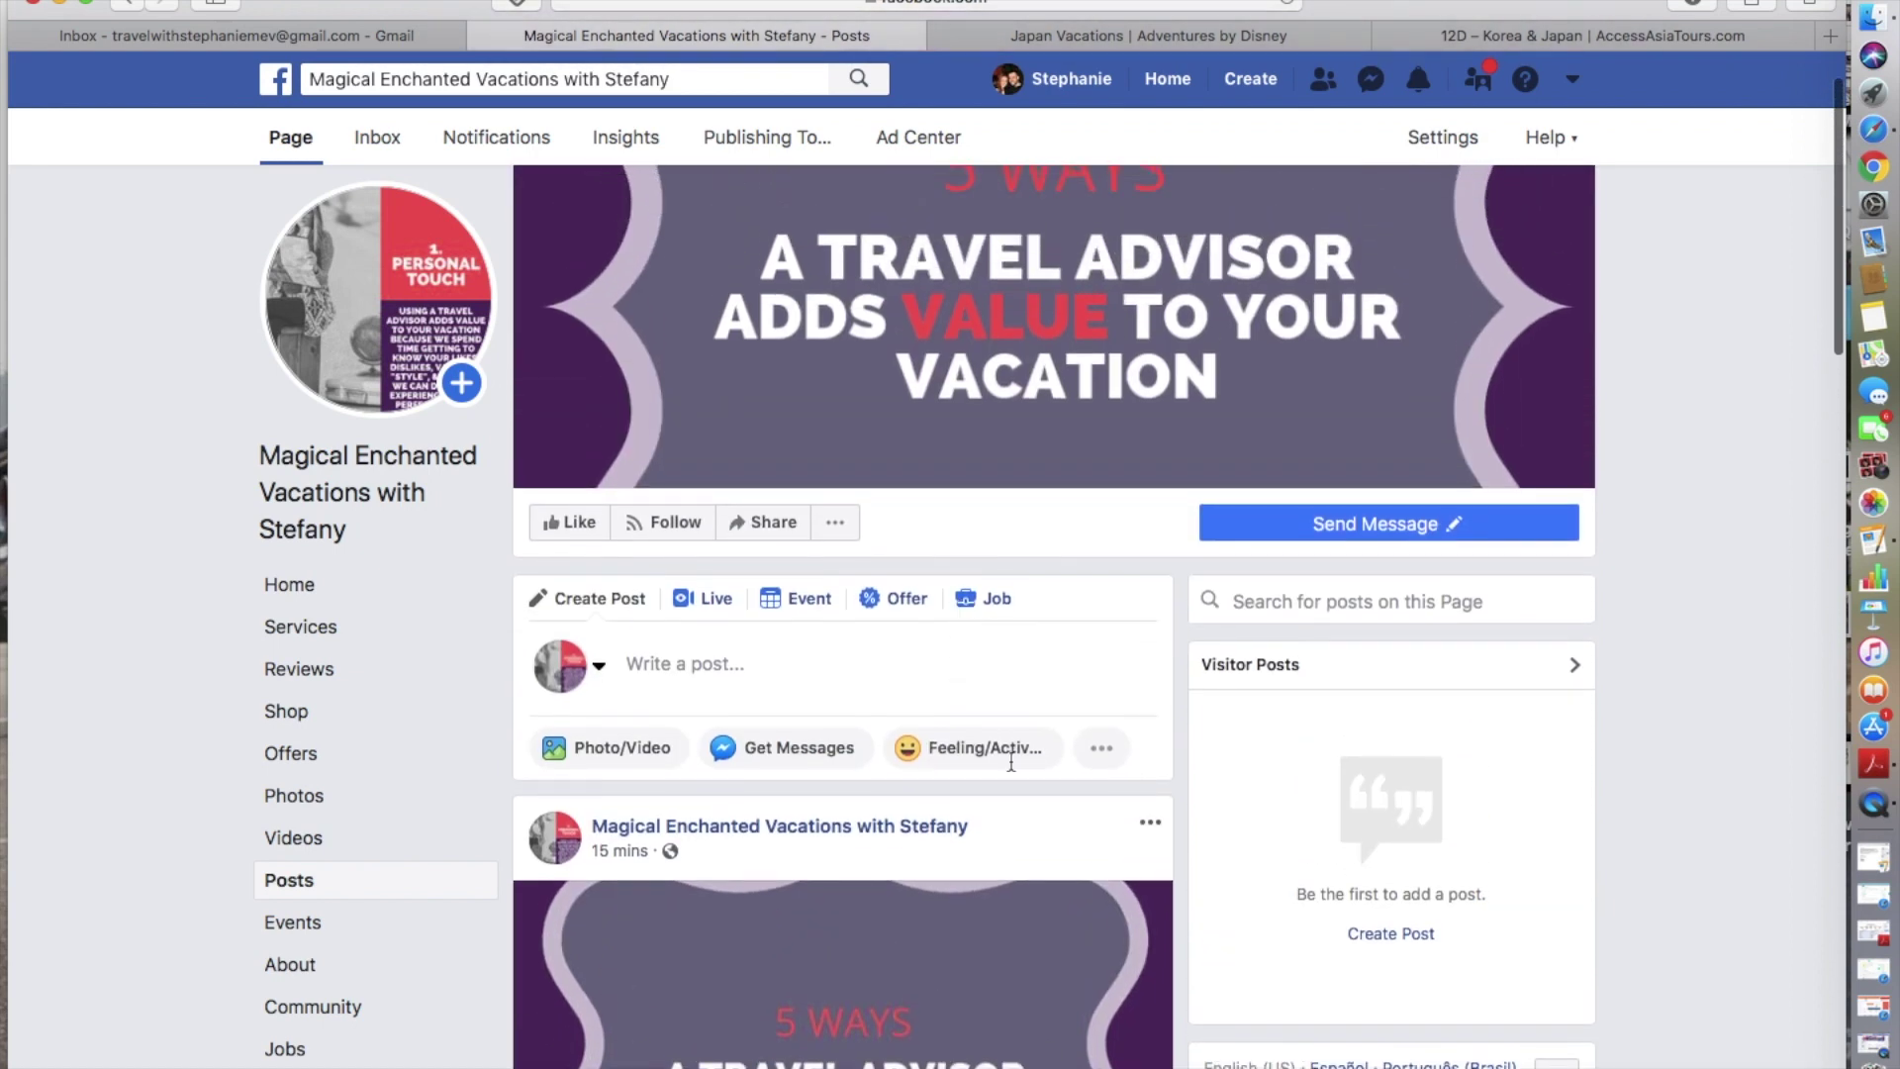
{"action": "scroll", "coordinate": [1031, 809], "scroll_direction": "down", "scroll_amount": 5}
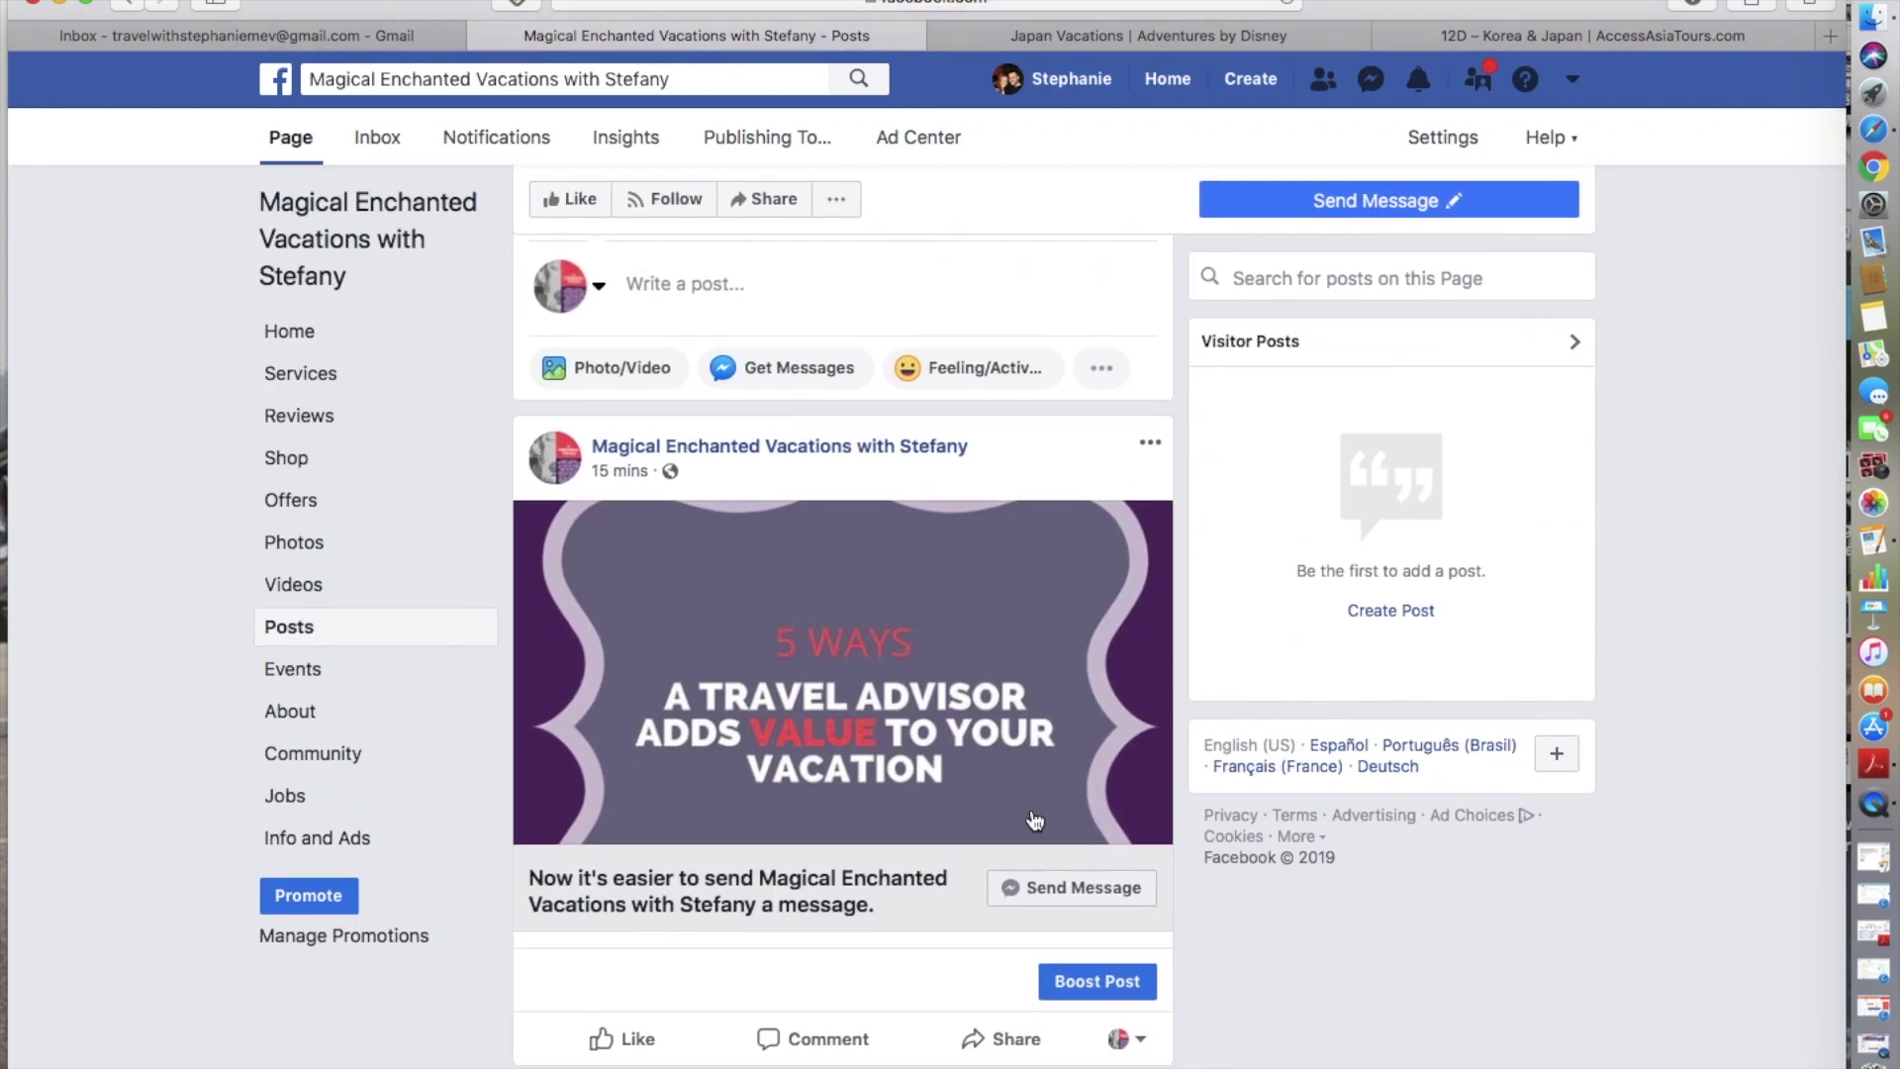
{"action": "scroll", "coordinate": [1034, 819], "scroll_direction": "up", "scroll_amount": 5}
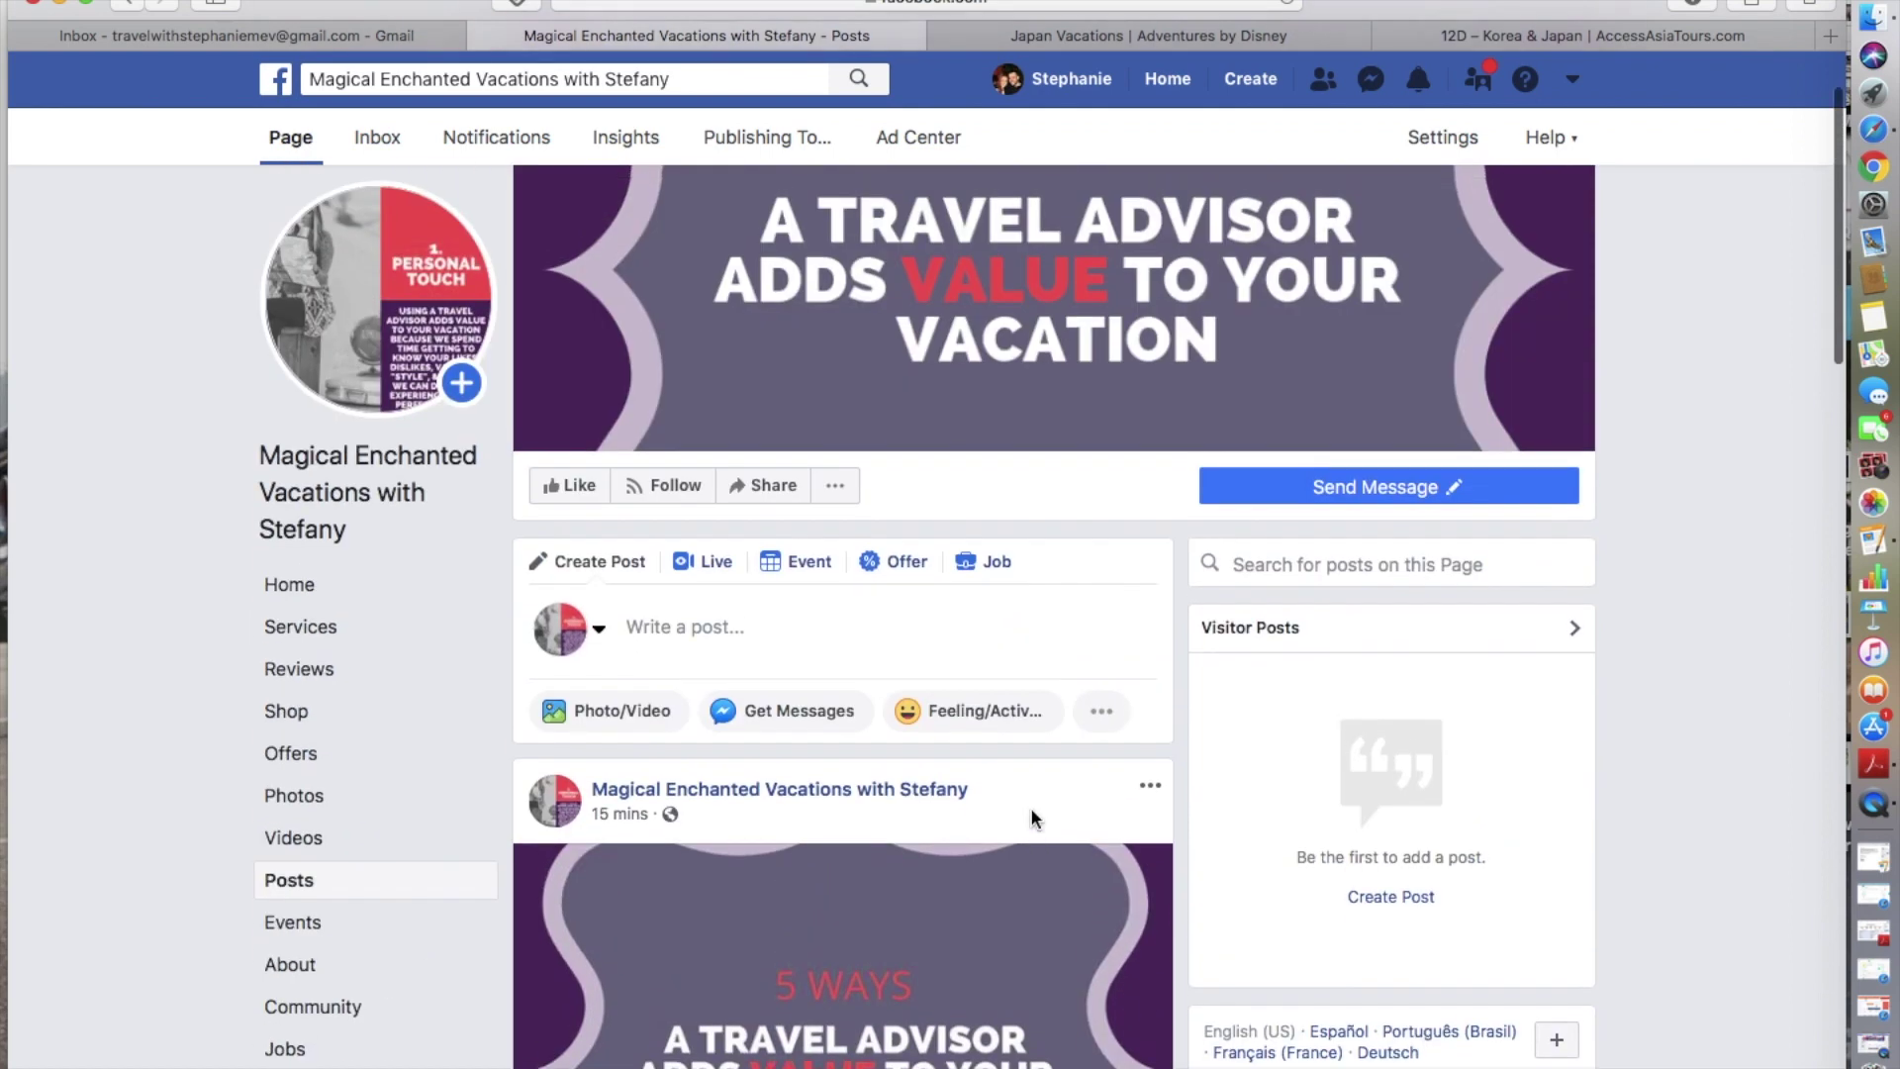
- Write a new page post reading 'Test Post', check Photo/Video options, and return to the composer
{"action": "left_click", "coordinate": [777, 633]}
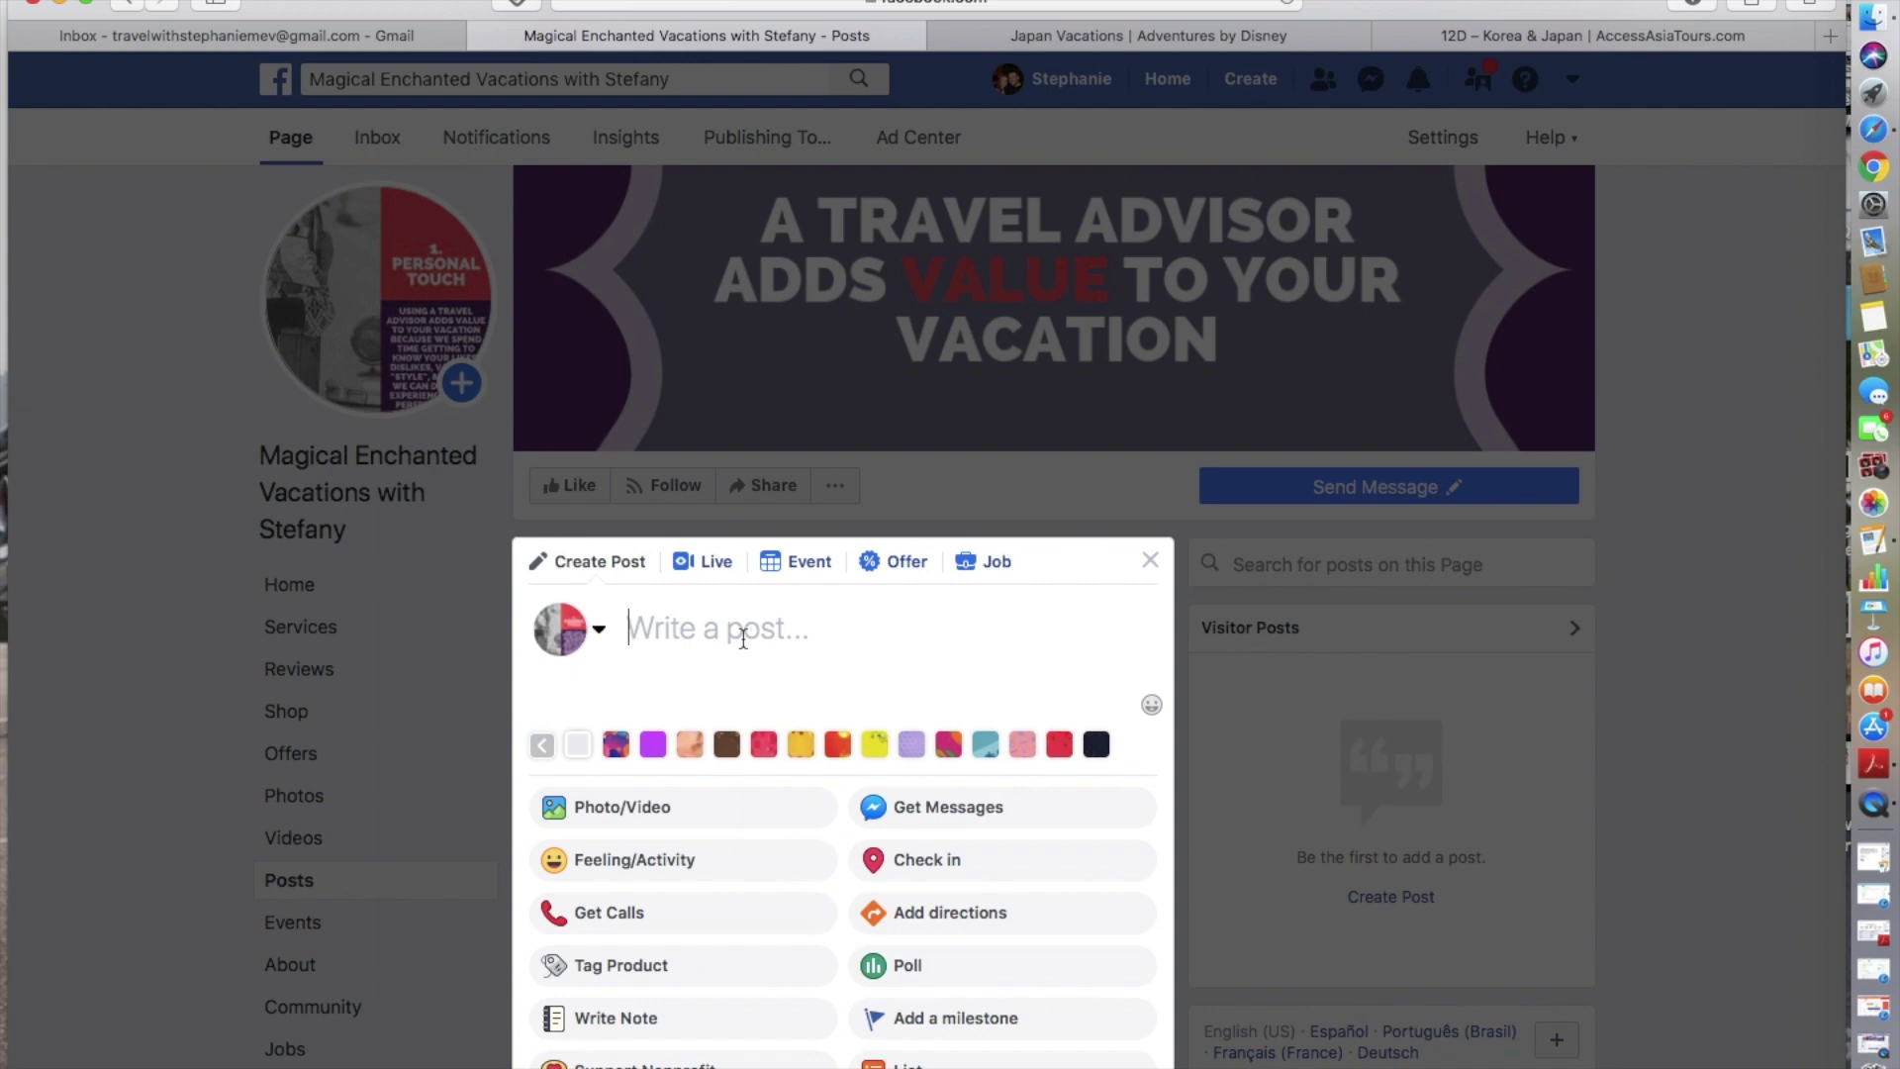
{"action": "scroll", "coordinate": [743, 636], "scroll_direction": "down", "scroll_amount": 3}
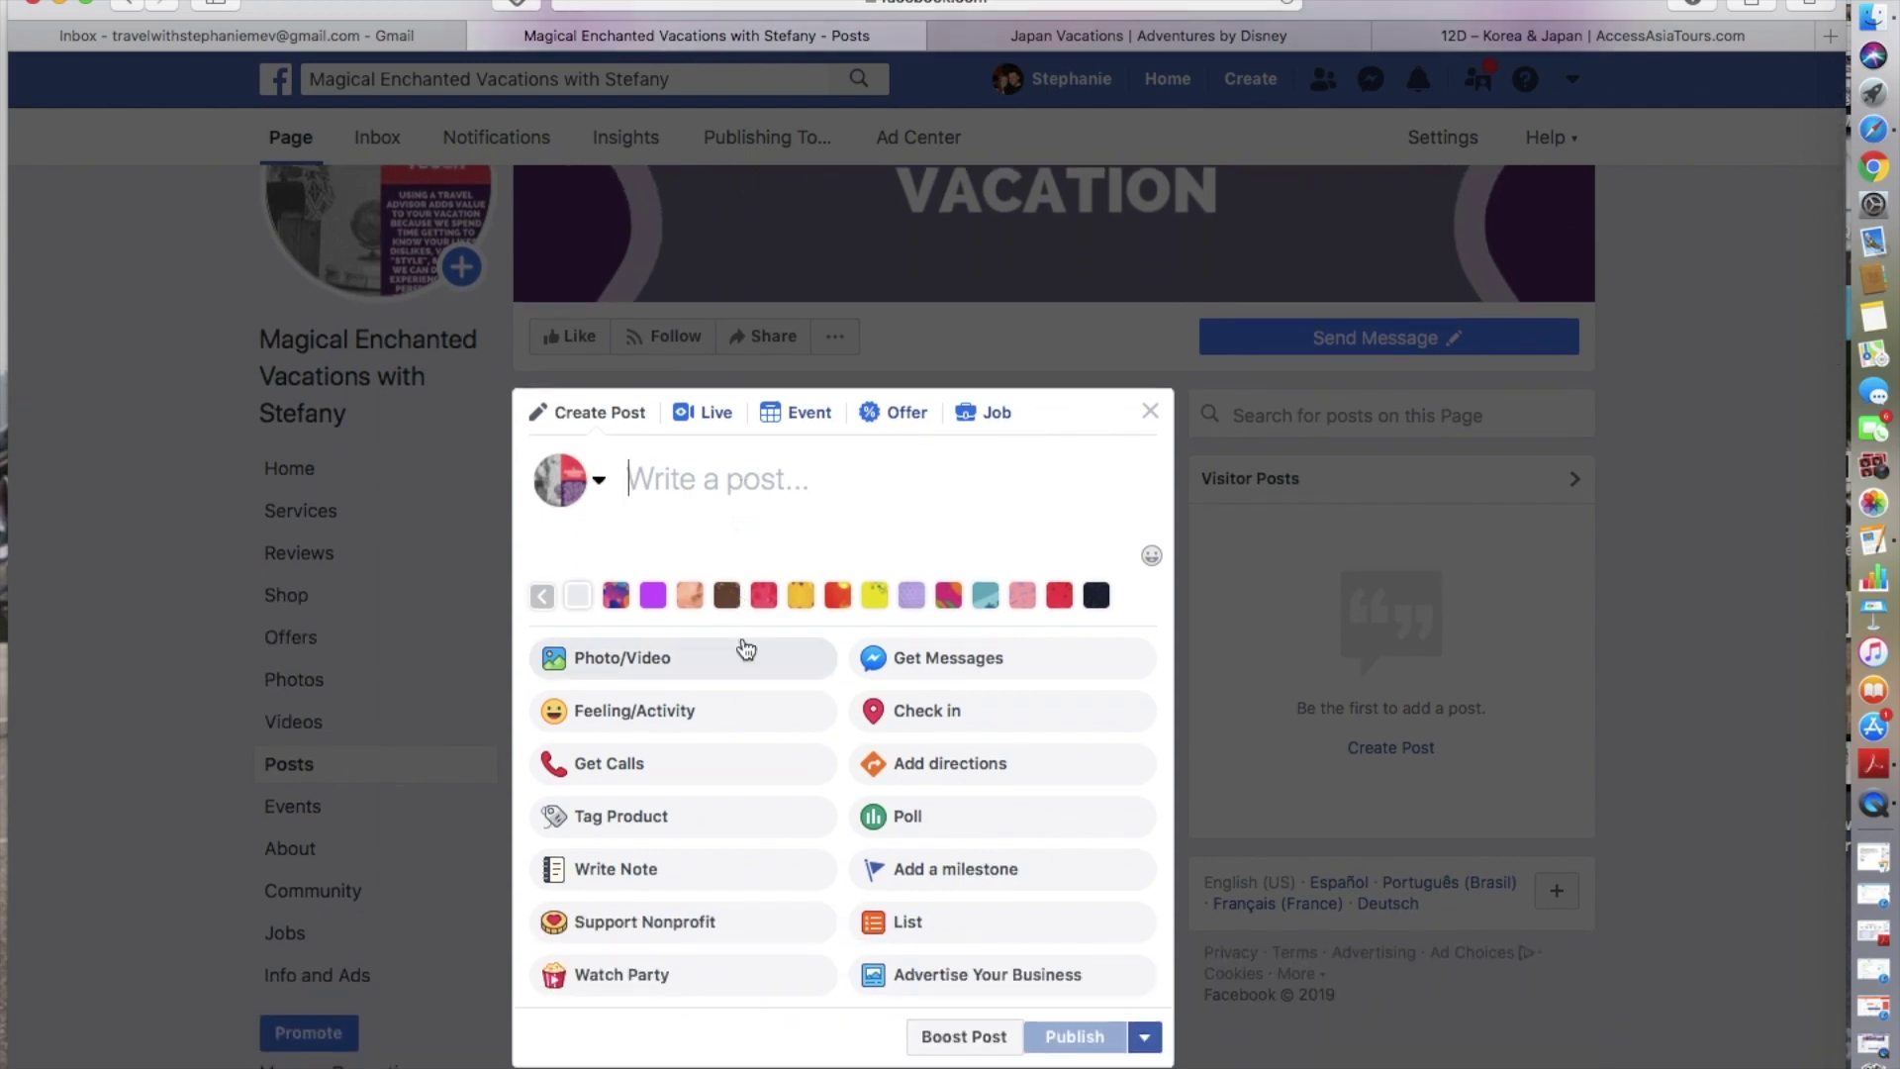
{"action": "type", "text": "Test Post"}
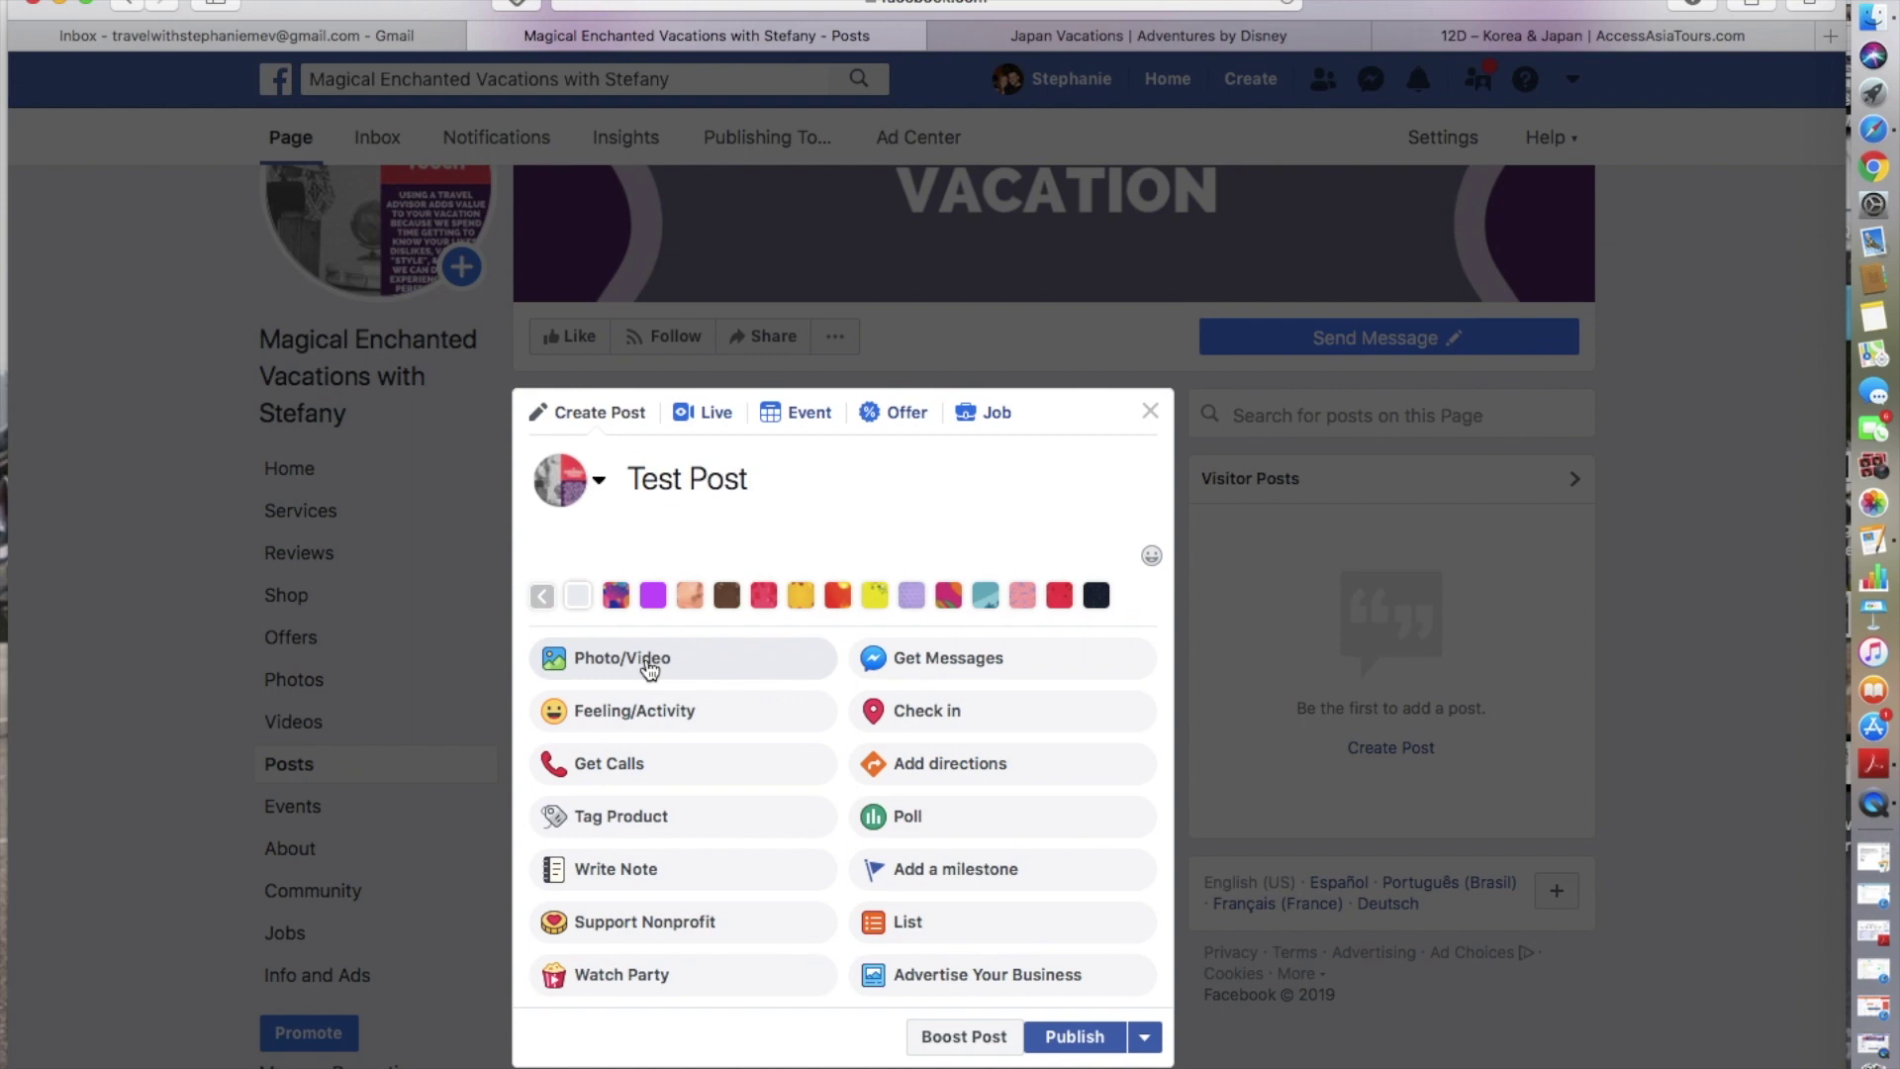
{"action": "left_click", "coordinate": [649, 669]}
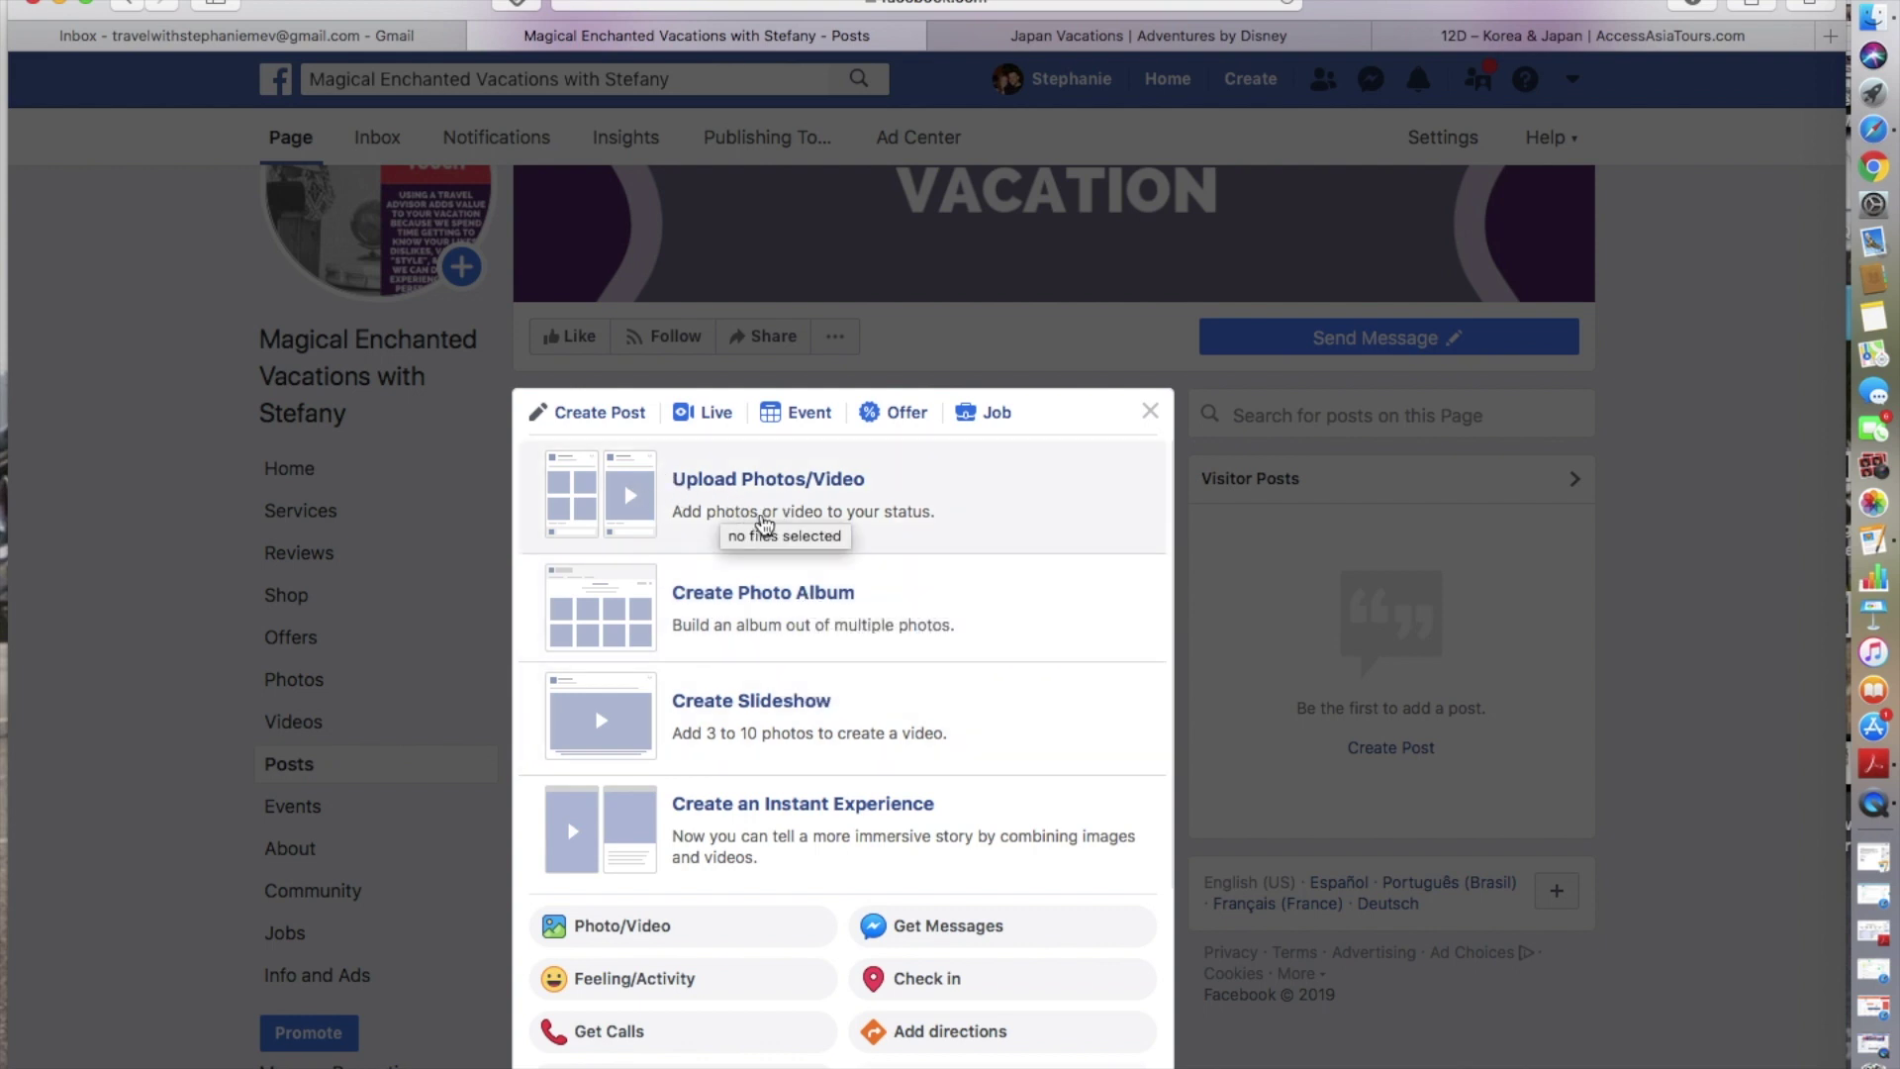
{"action": "left_click", "coordinate": [603, 422]}
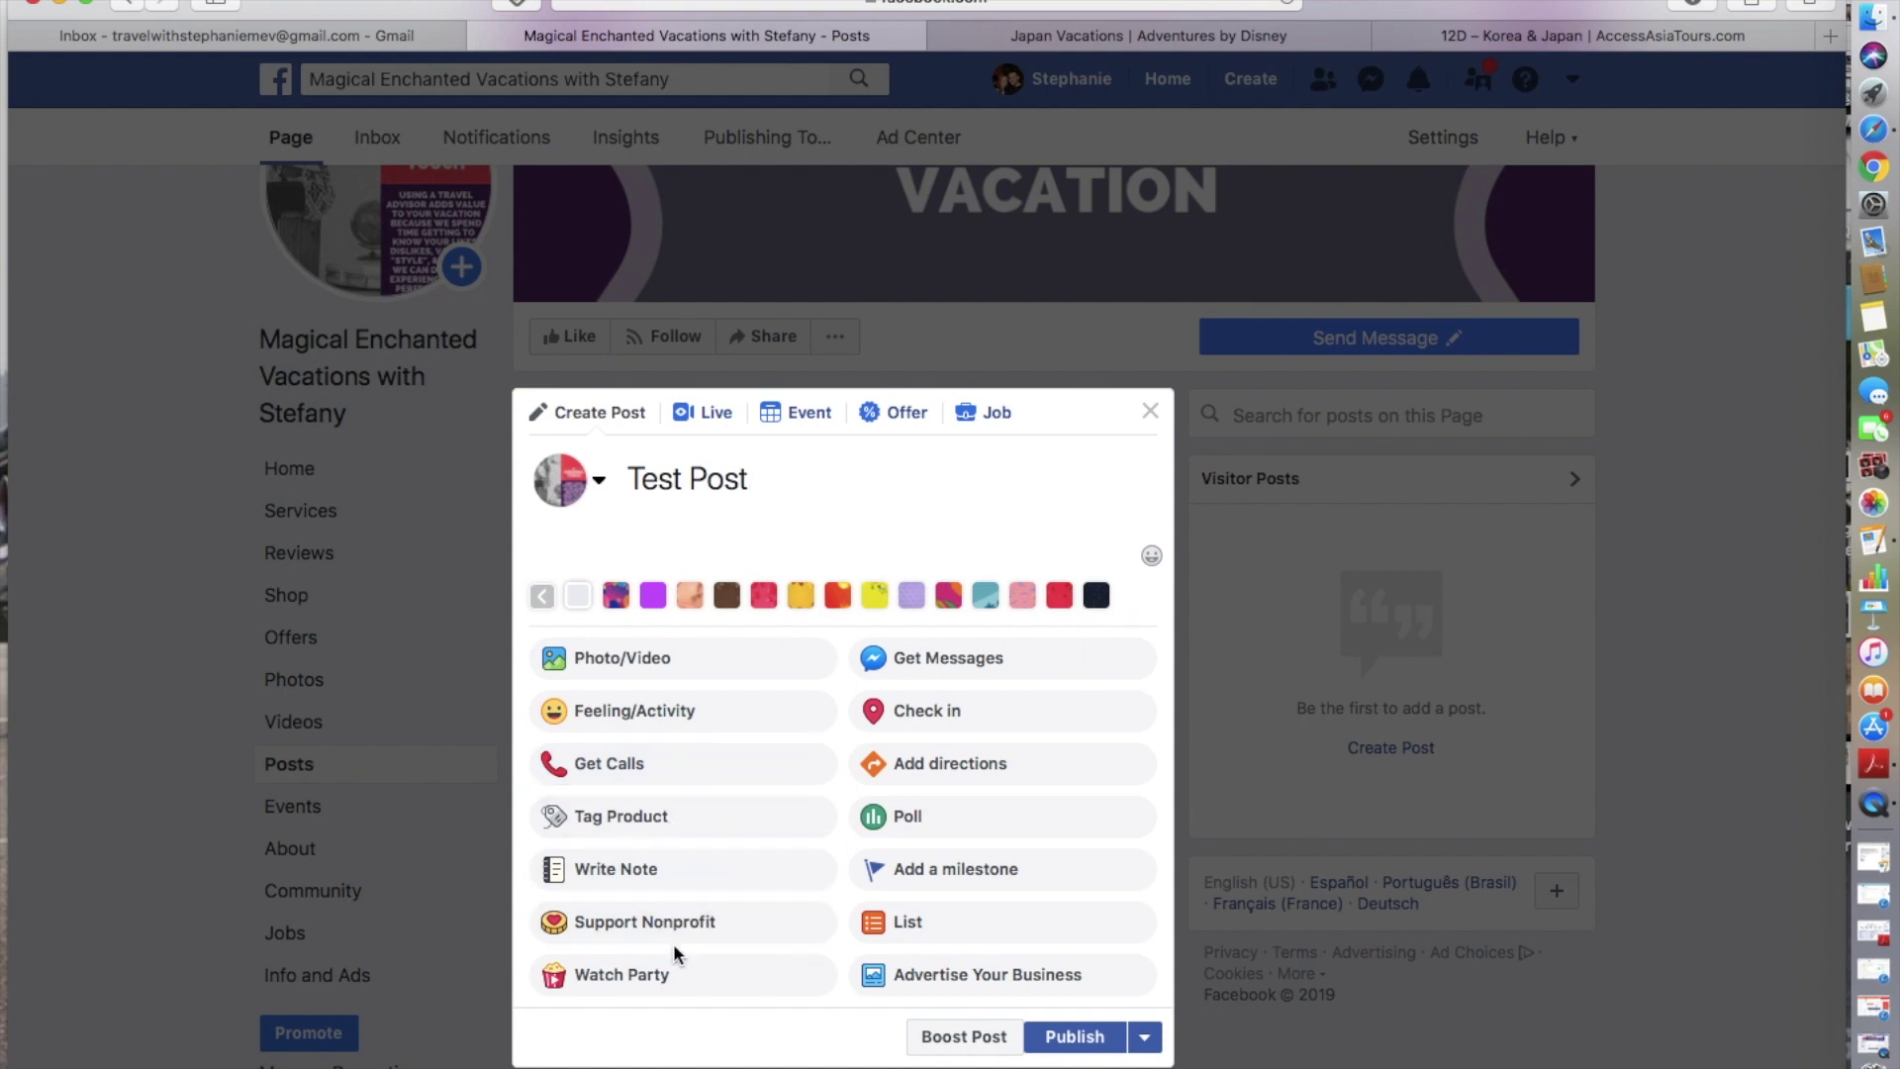
- Attach the Get Messages card showing the page's 5 WAYS image and scroll down to Publish
{"action": "left_click", "coordinate": [959, 658]}
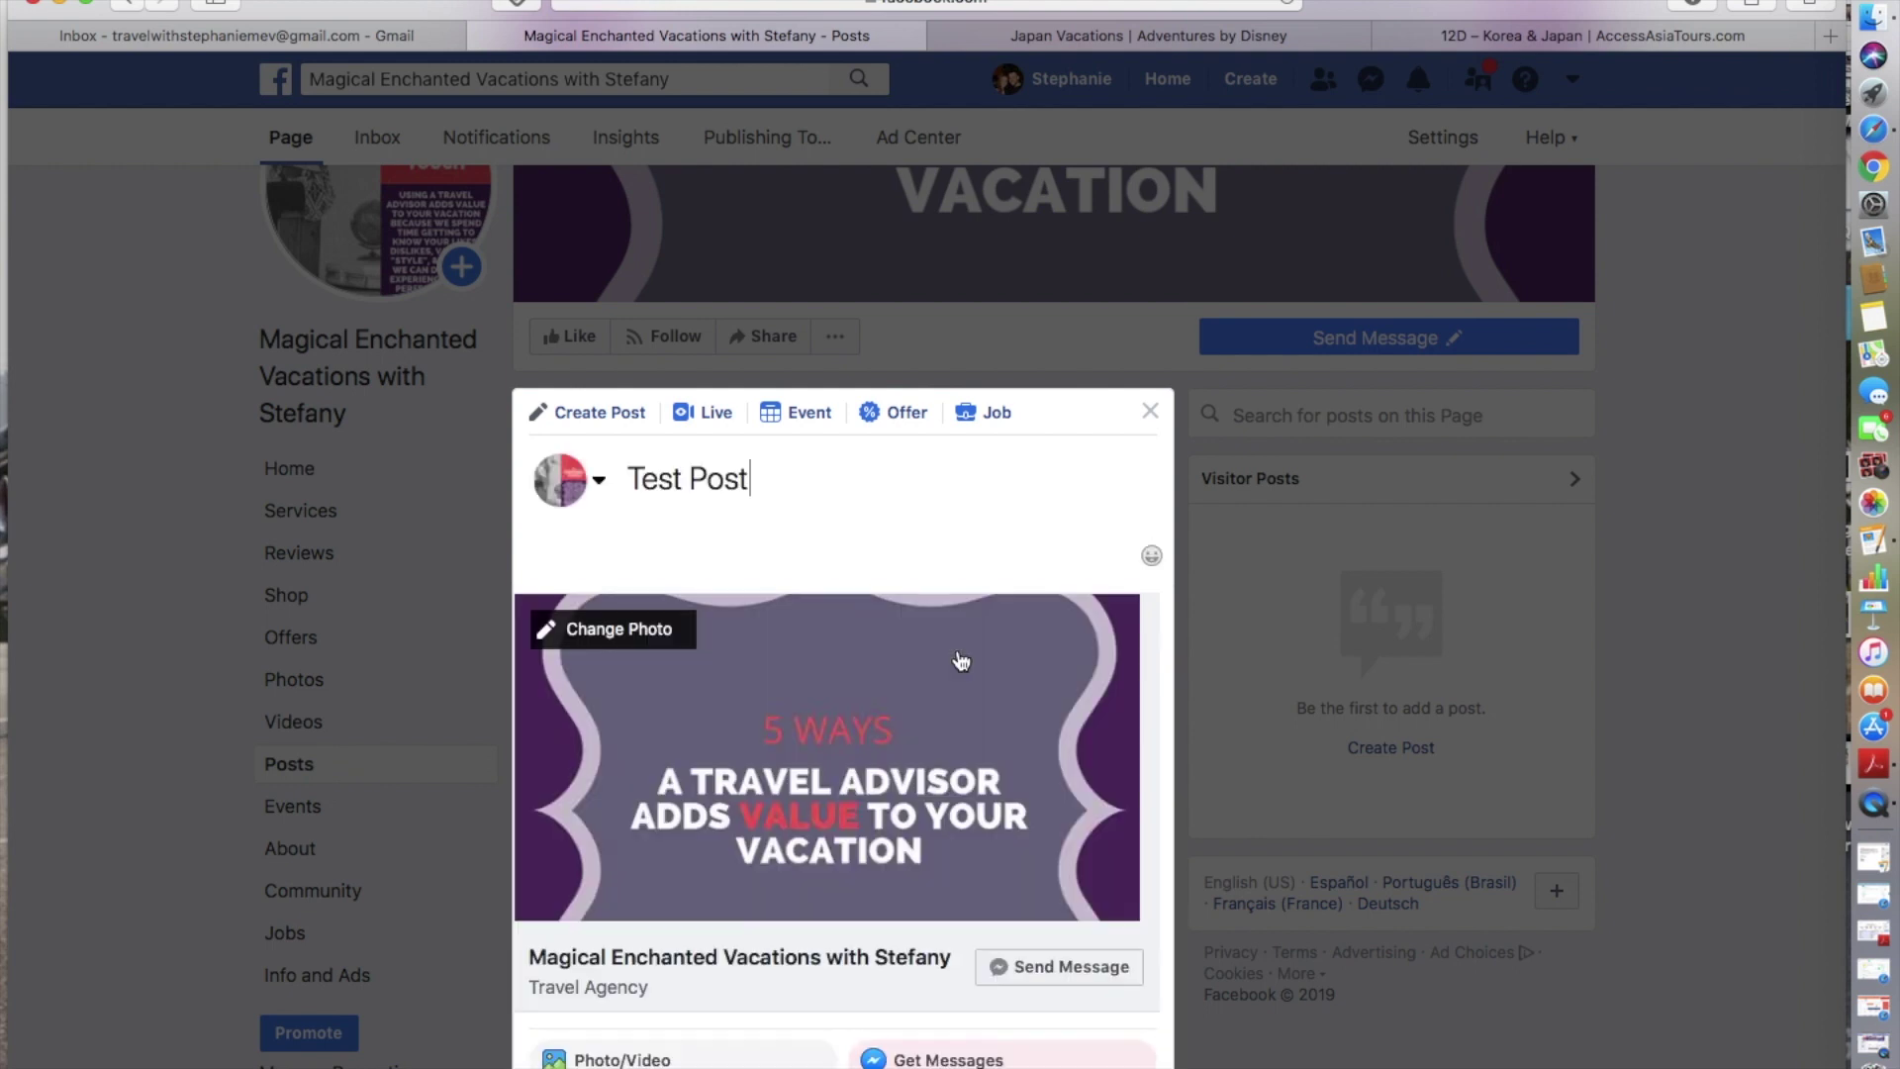
{"action": "scroll", "coordinate": [1013, 876], "scroll_direction": "down", "scroll_amount": 1}
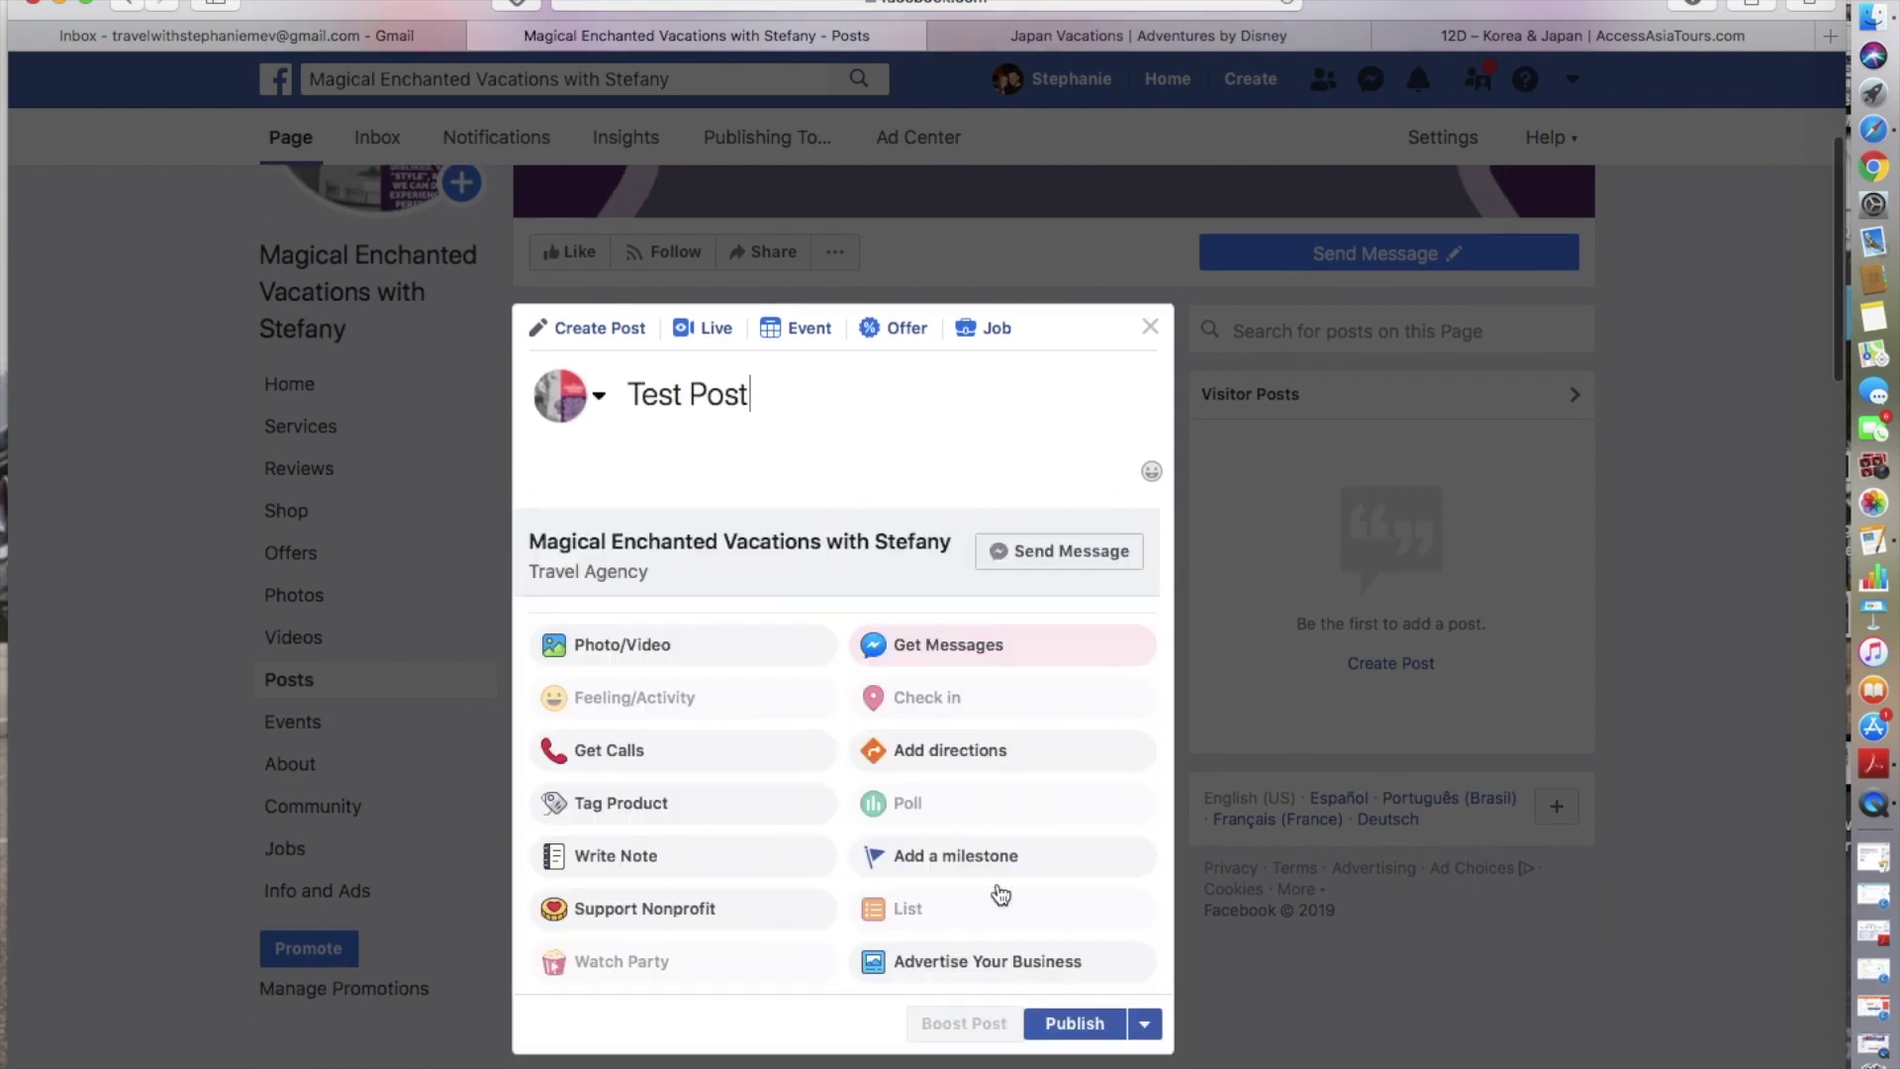
{"action": "scroll", "coordinate": [1052, 897], "scroll_direction": "down", "scroll_amount": 1}
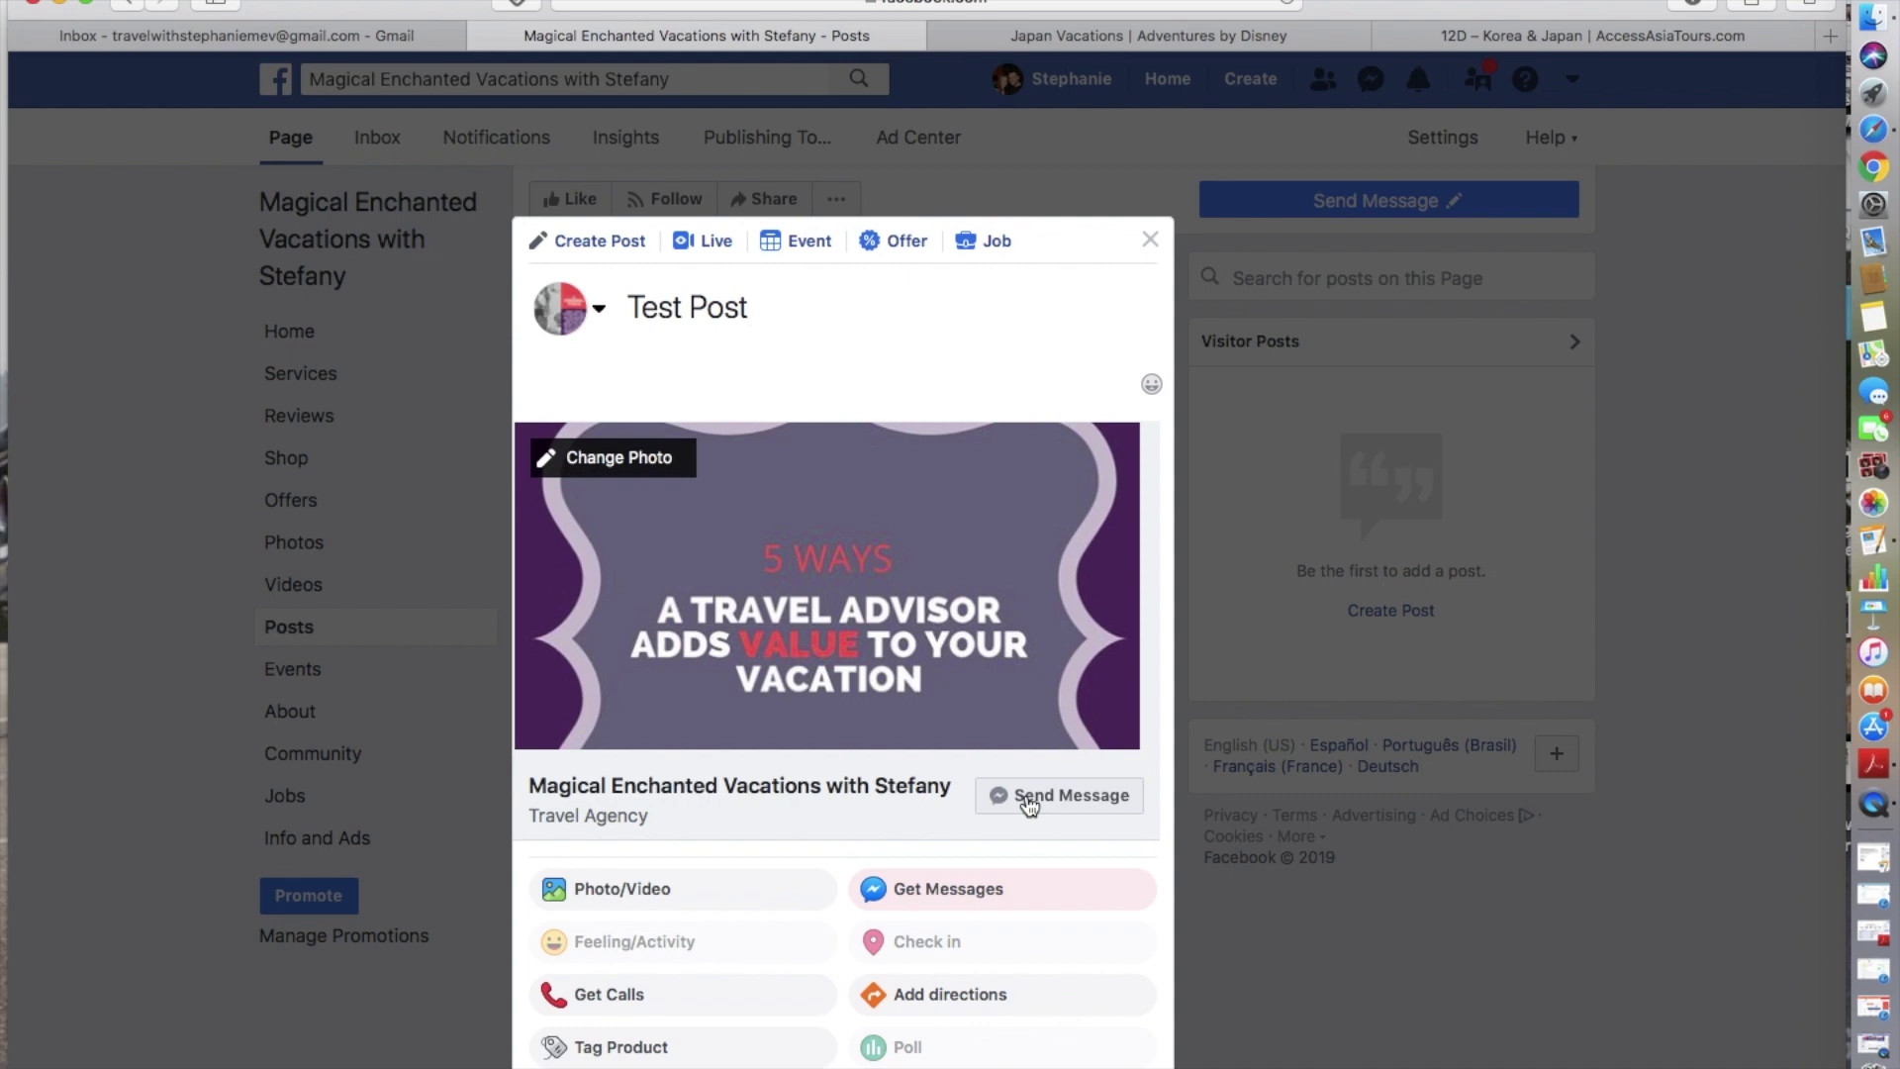
{"action": "scroll", "coordinate": [1029, 805], "scroll_direction": "down", "scroll_amount": 5}
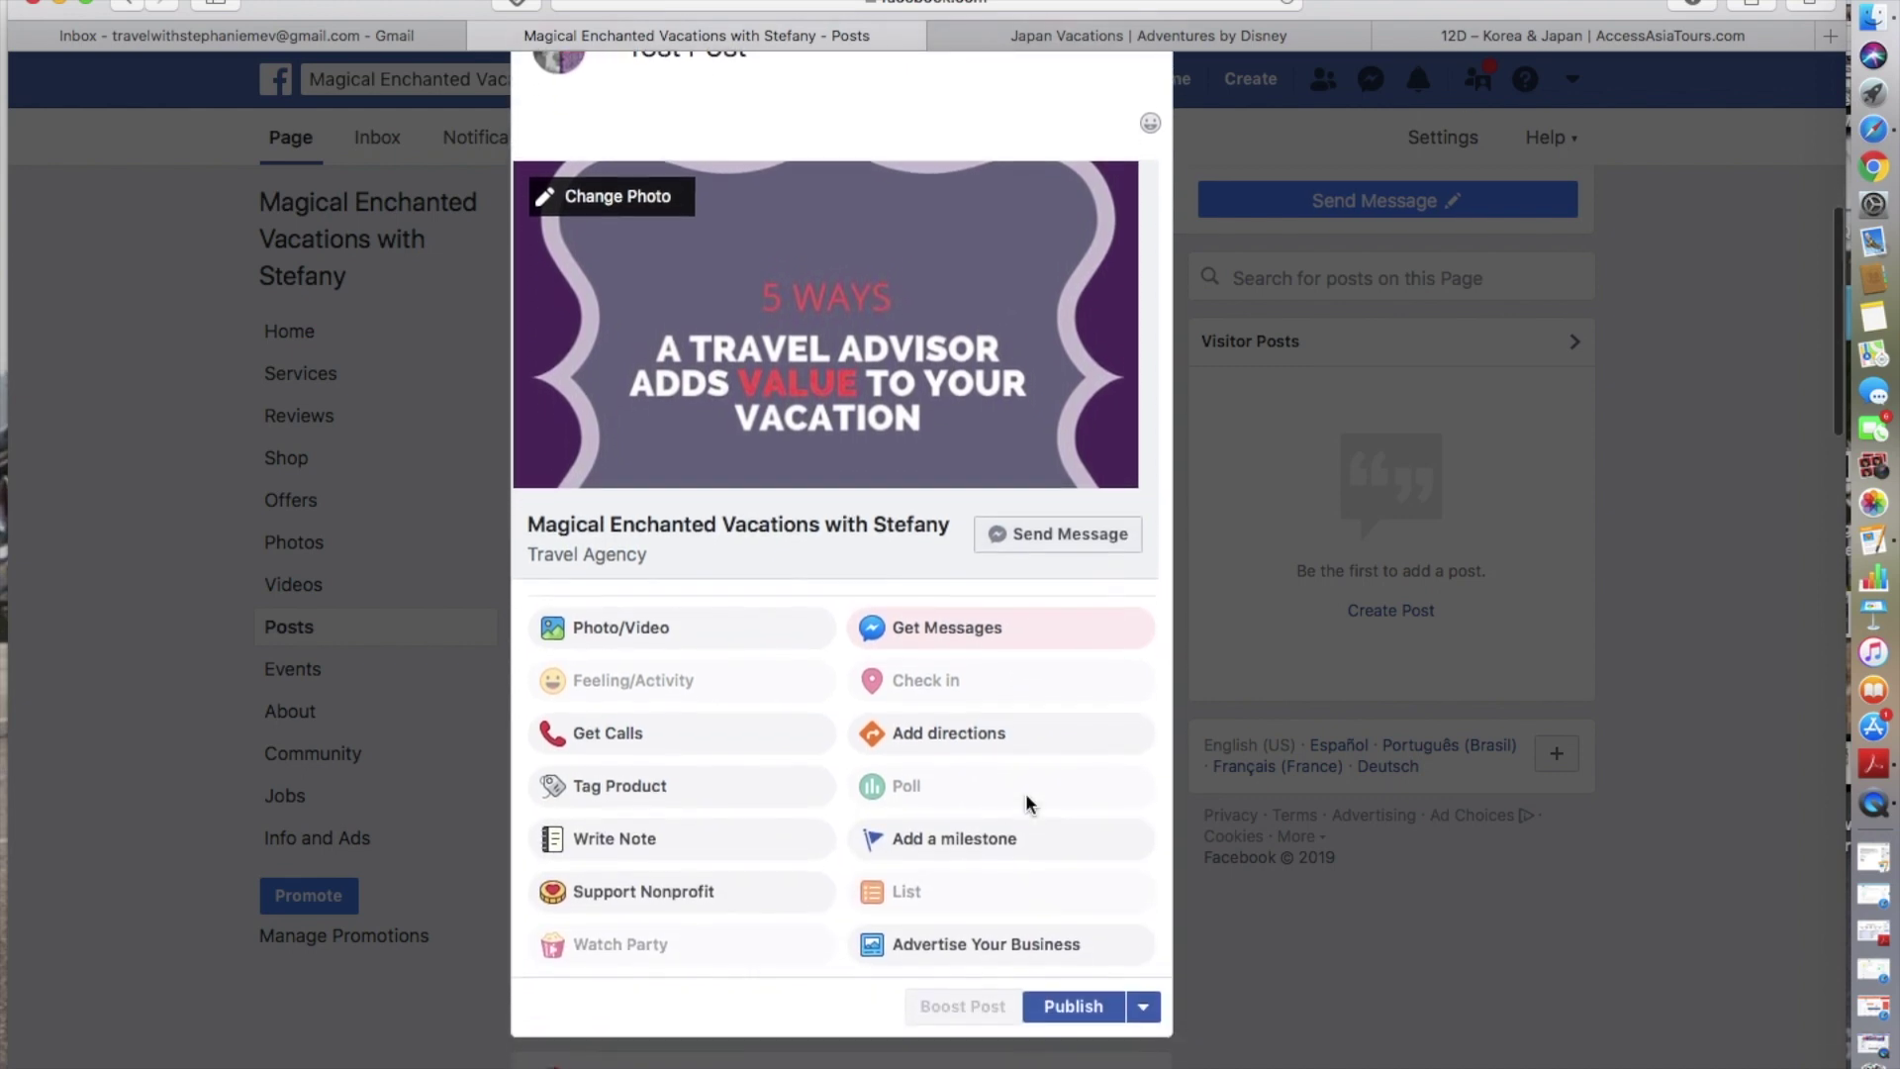
{"action": "scroll", "coordinate": [1025, 801], "scroll_direction": "down", "scroll_amount": 2}
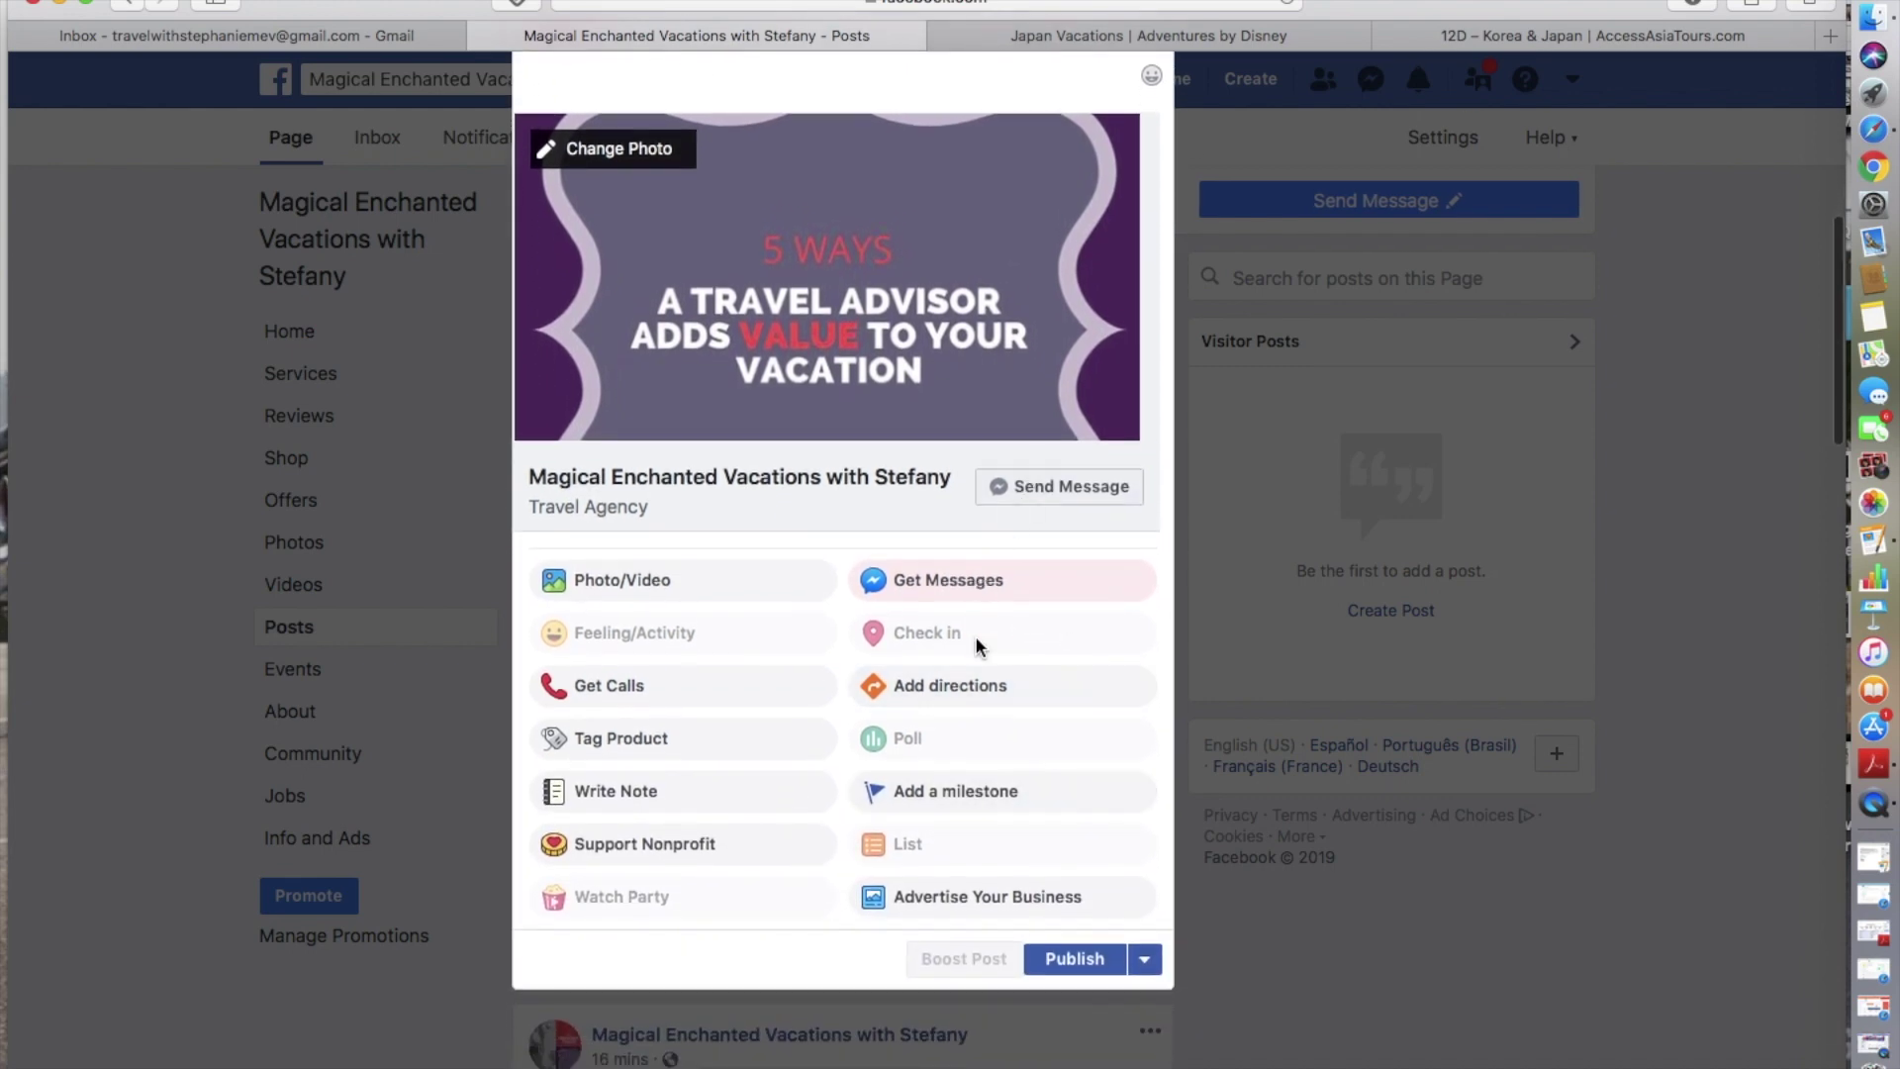
{"action": "scroll", "coordinate": [942, 589], "scroll_direction": "up", "scroll_amount": 3}
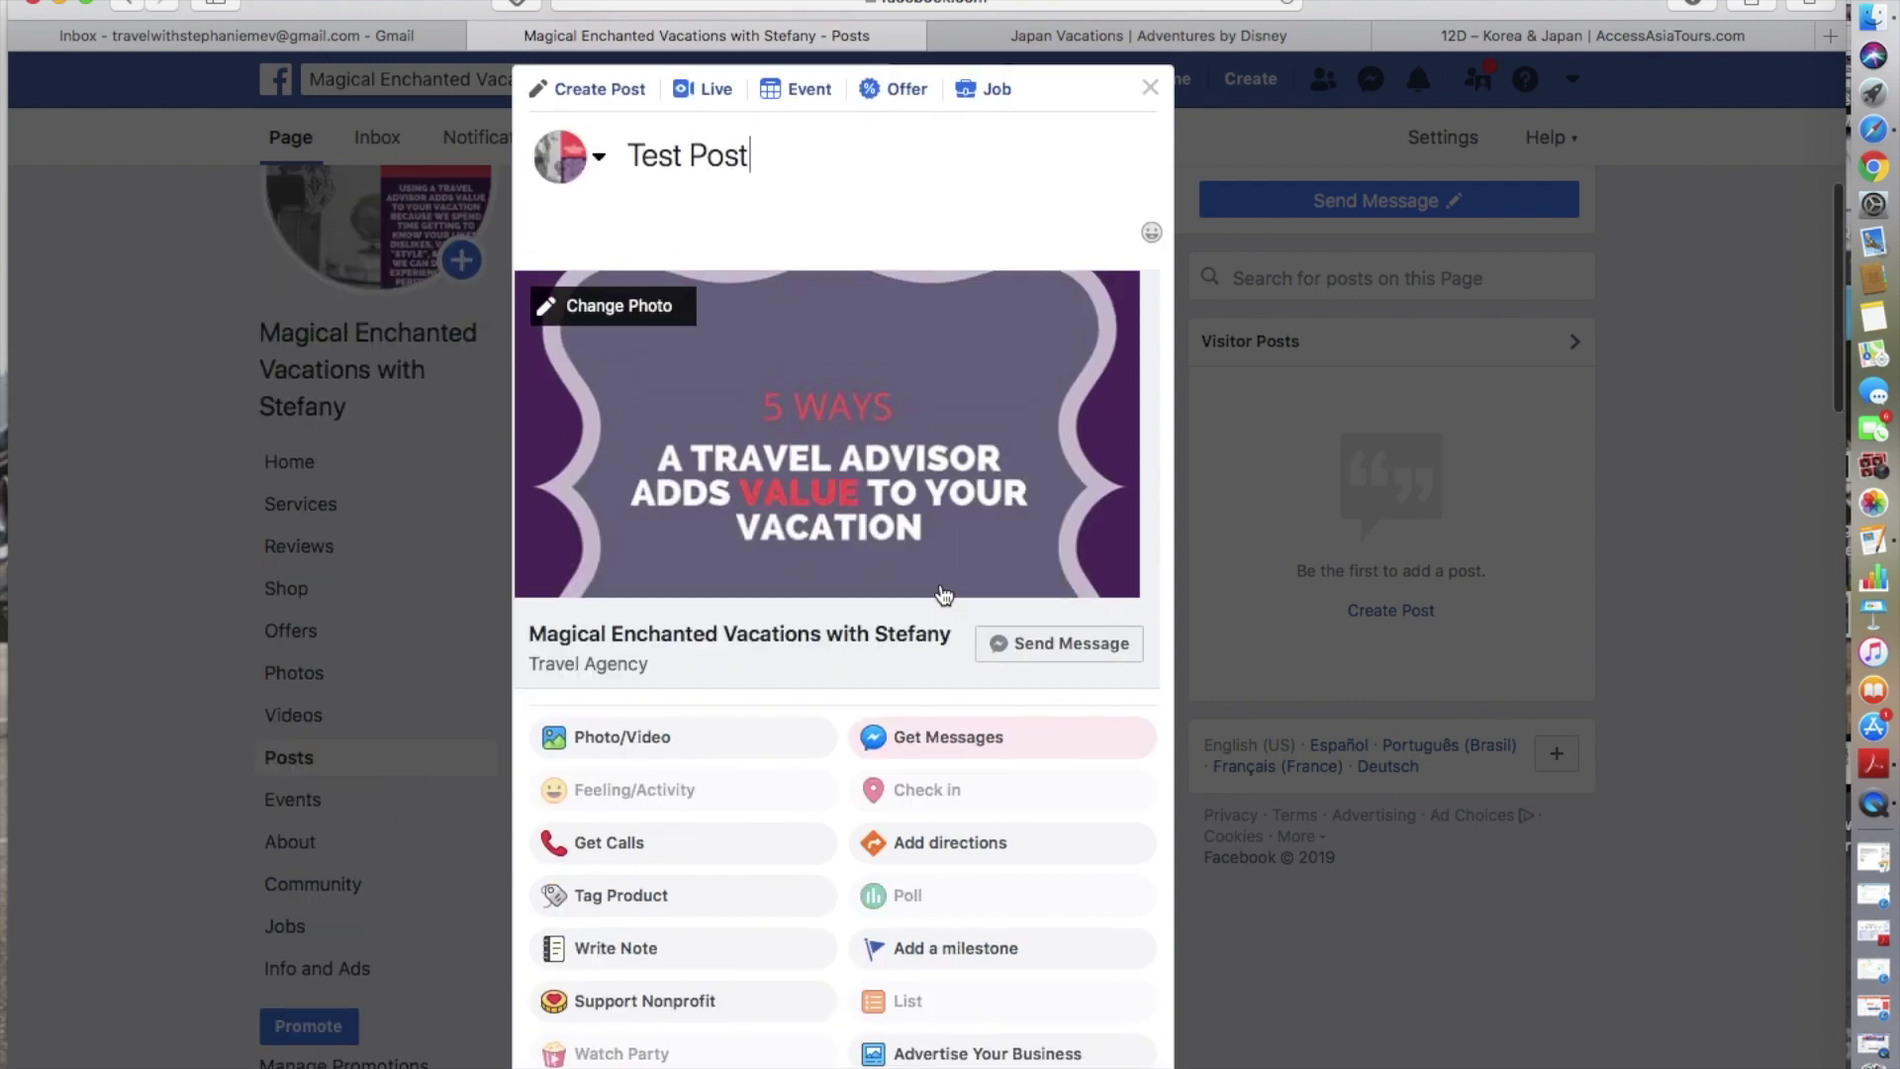
{"action": "scroll", "coordinate": [940, 589], "scroll_direction": "down", "scroll_amount": 3}
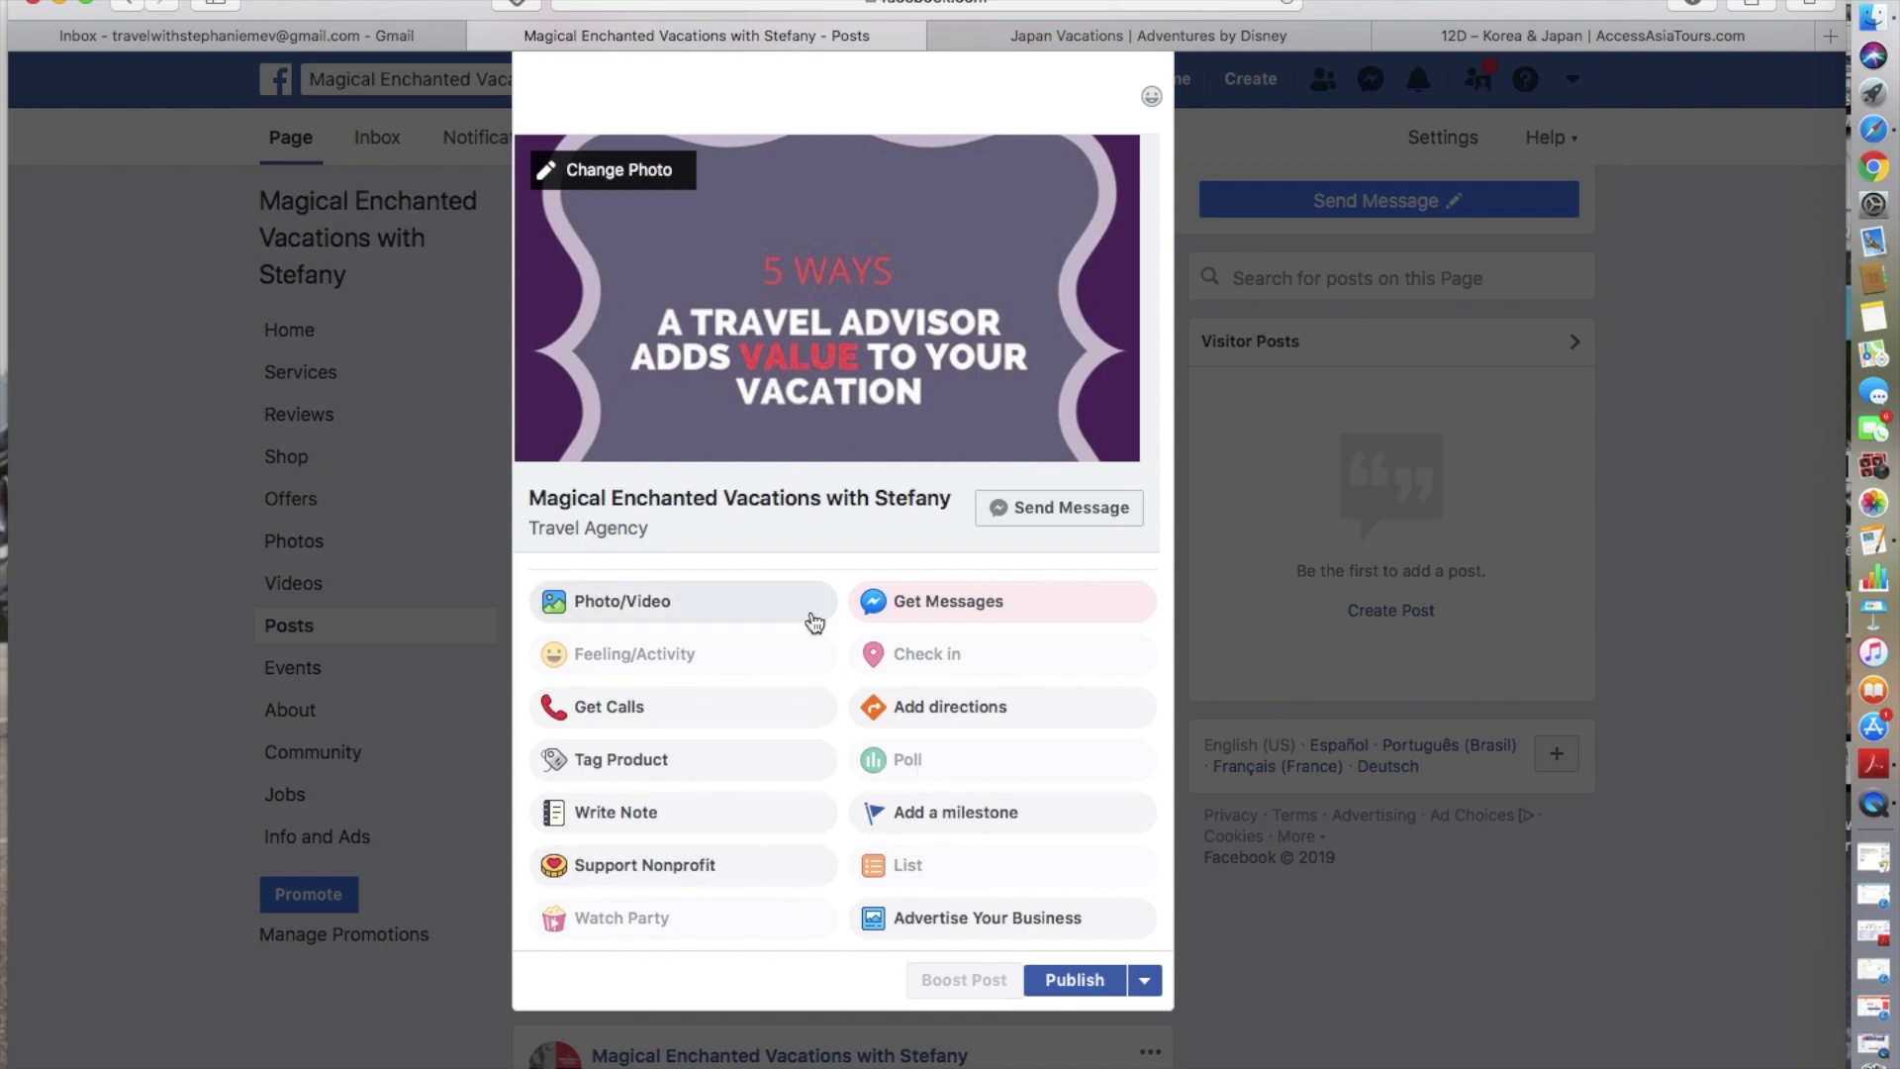
{"action": "scroll", "coordinate": [888, 364], "scroll_direction": "up", "scroll_amount": 5}
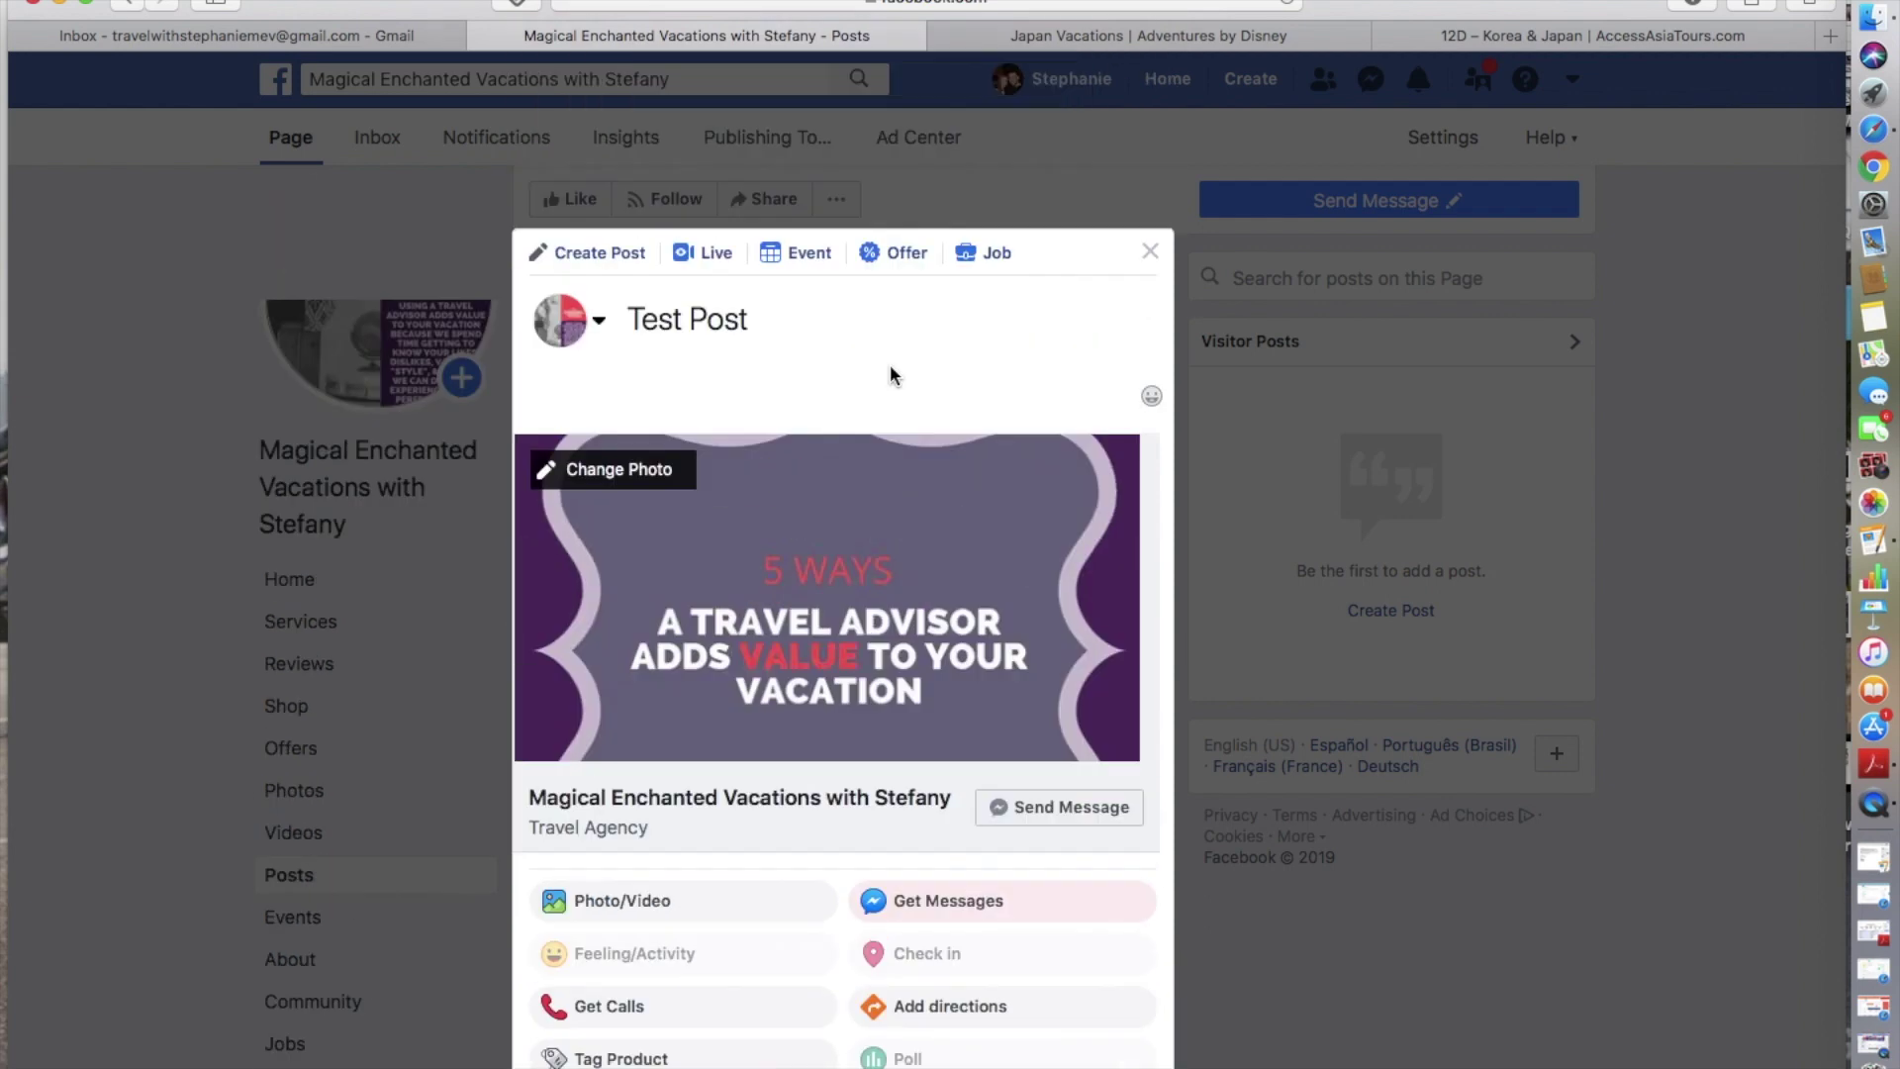
{"action": "scroll", "coordinate": [818, 396], "scroll_direction": "down", "scroll_amount": 5}
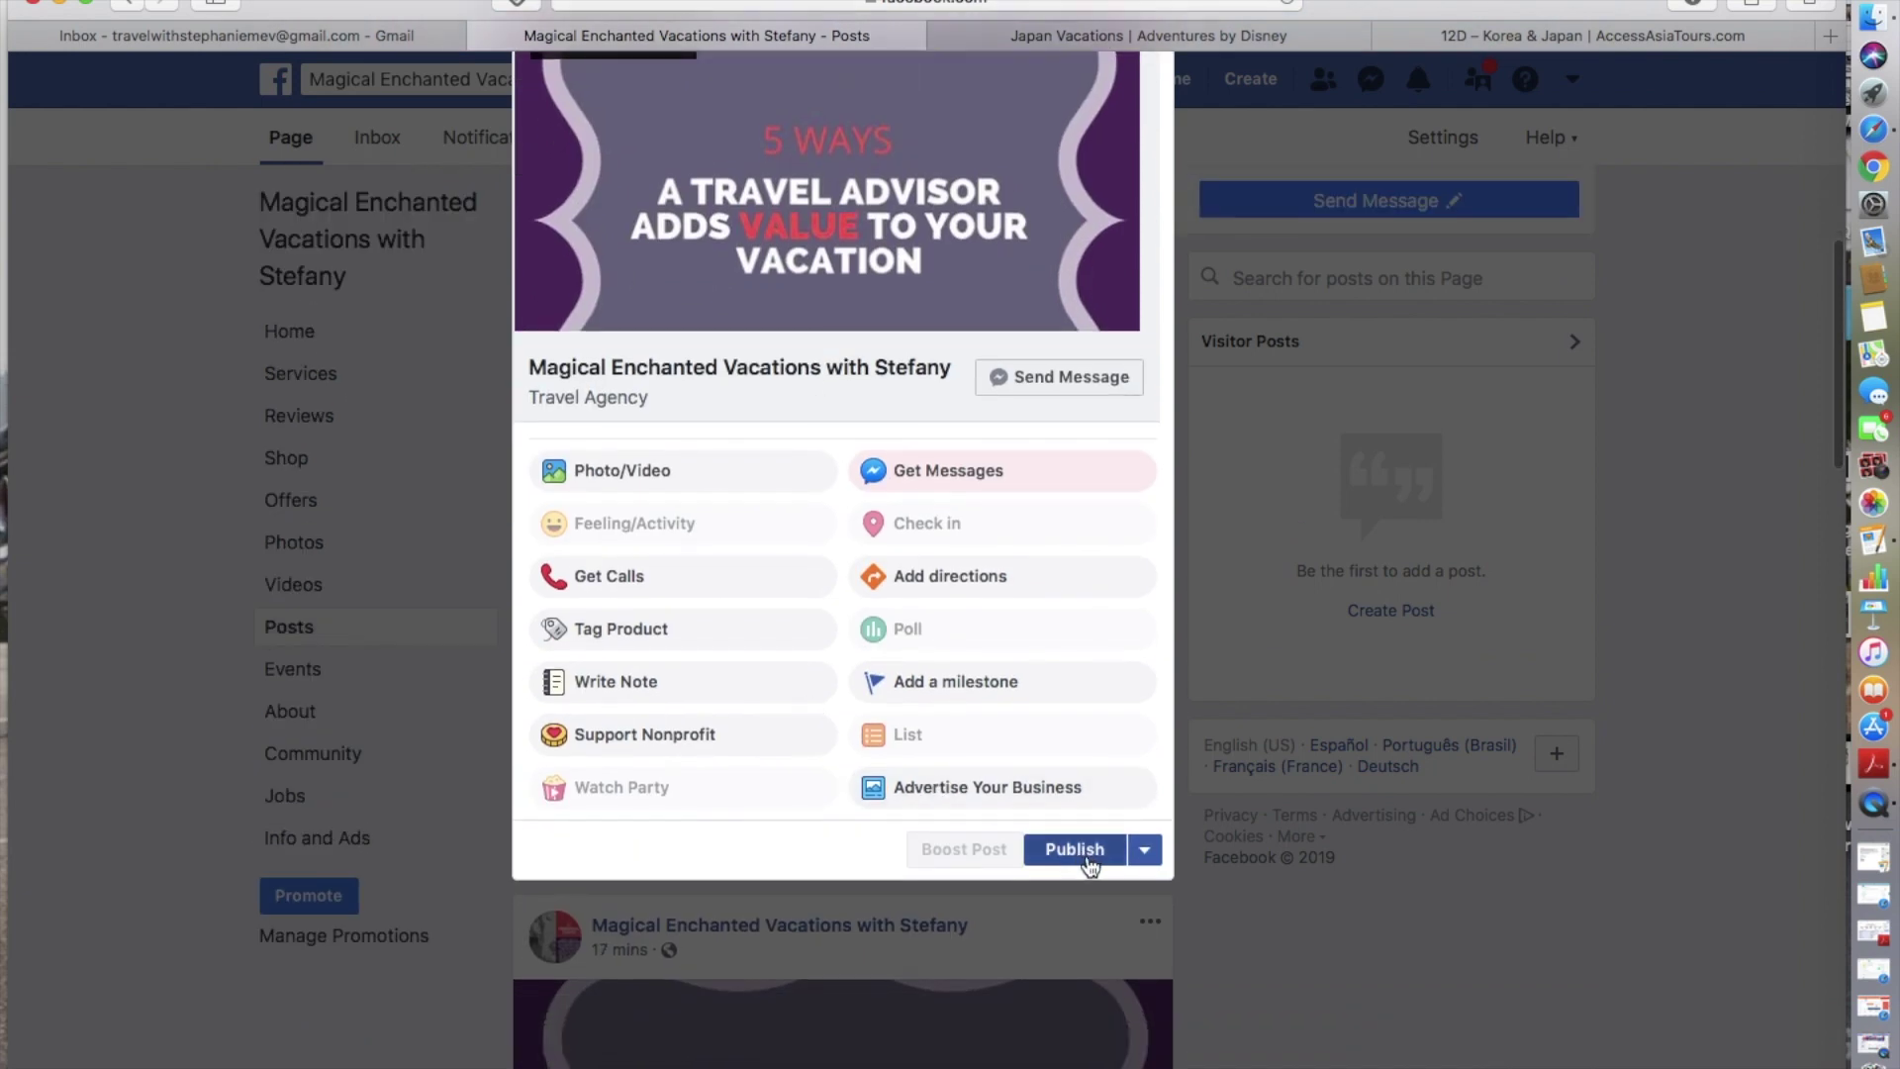
- Choose Schedule from the Publish drop-down, opening scheduling for 1/4/2019 at 8:59 AM EST
{"action": "left_click", "coordinate": [1145, 863]}
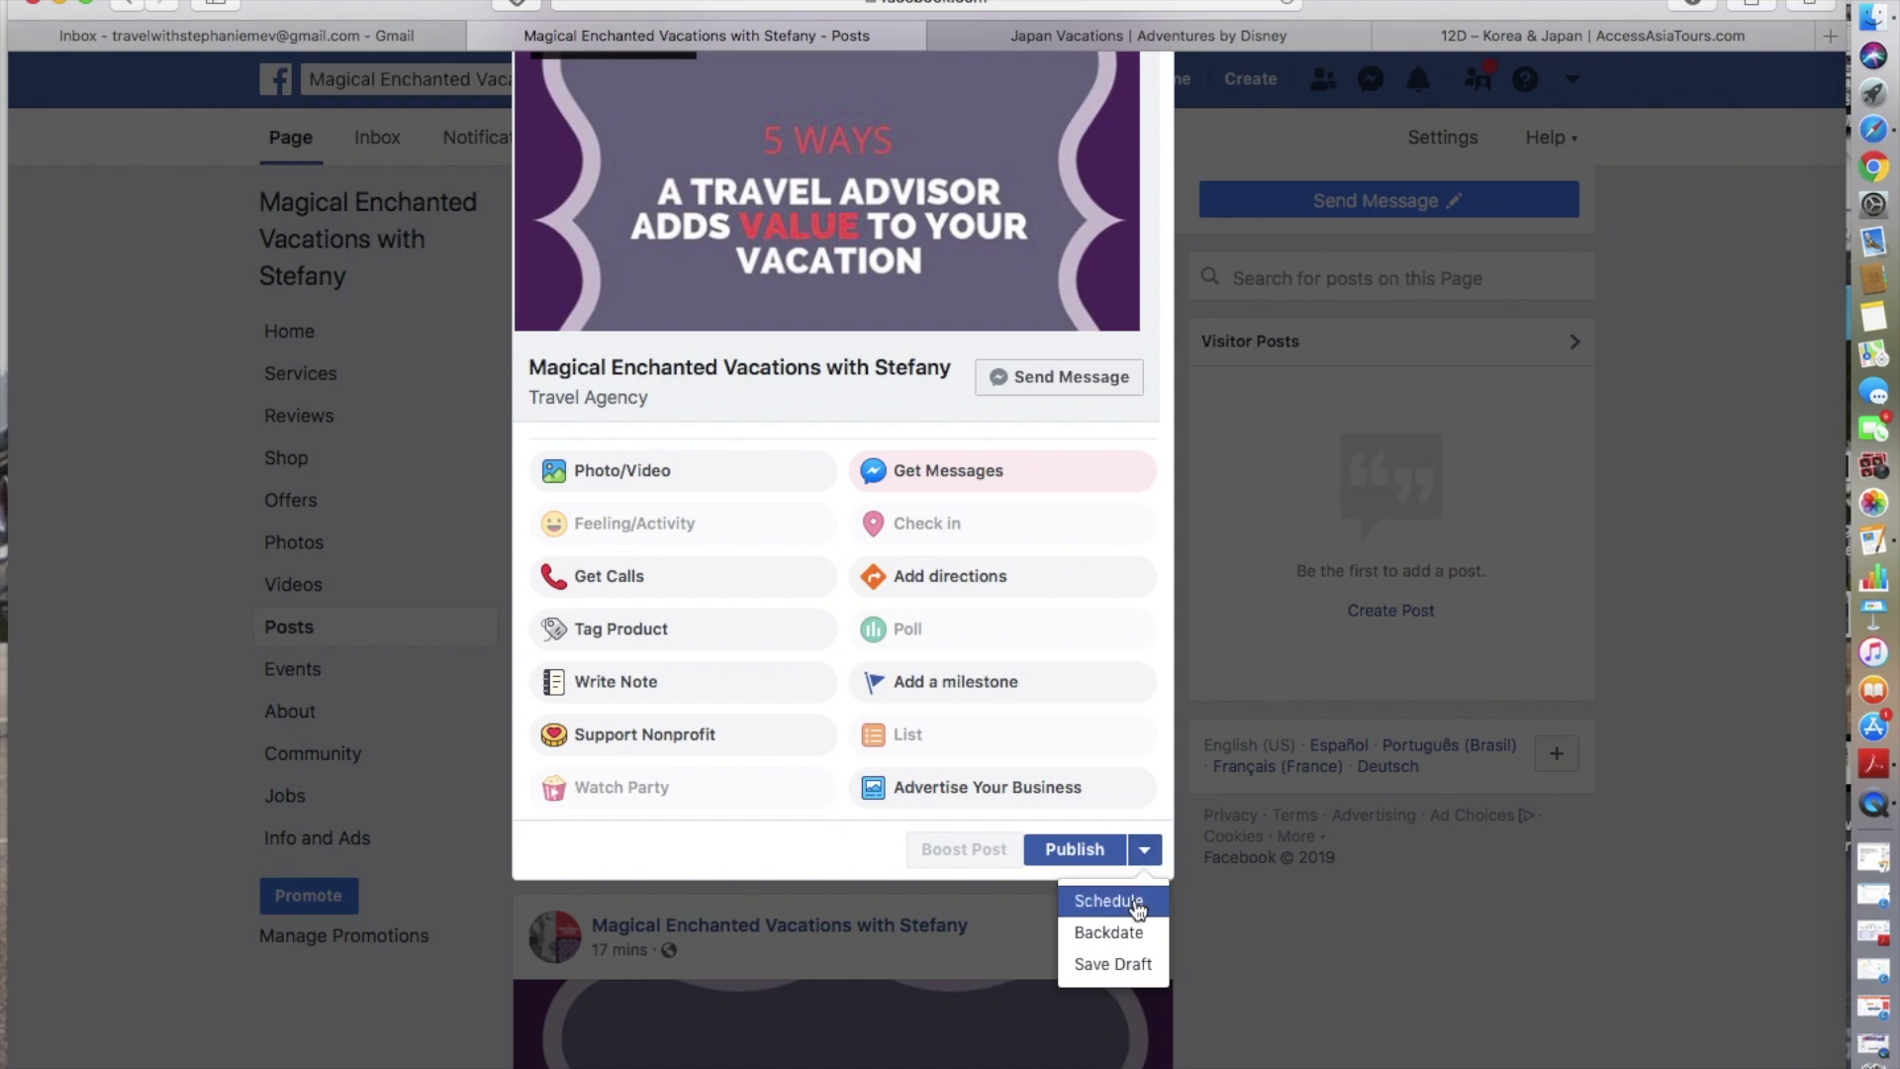
{"action": "left_click", "coordinate": [1138, 908]}
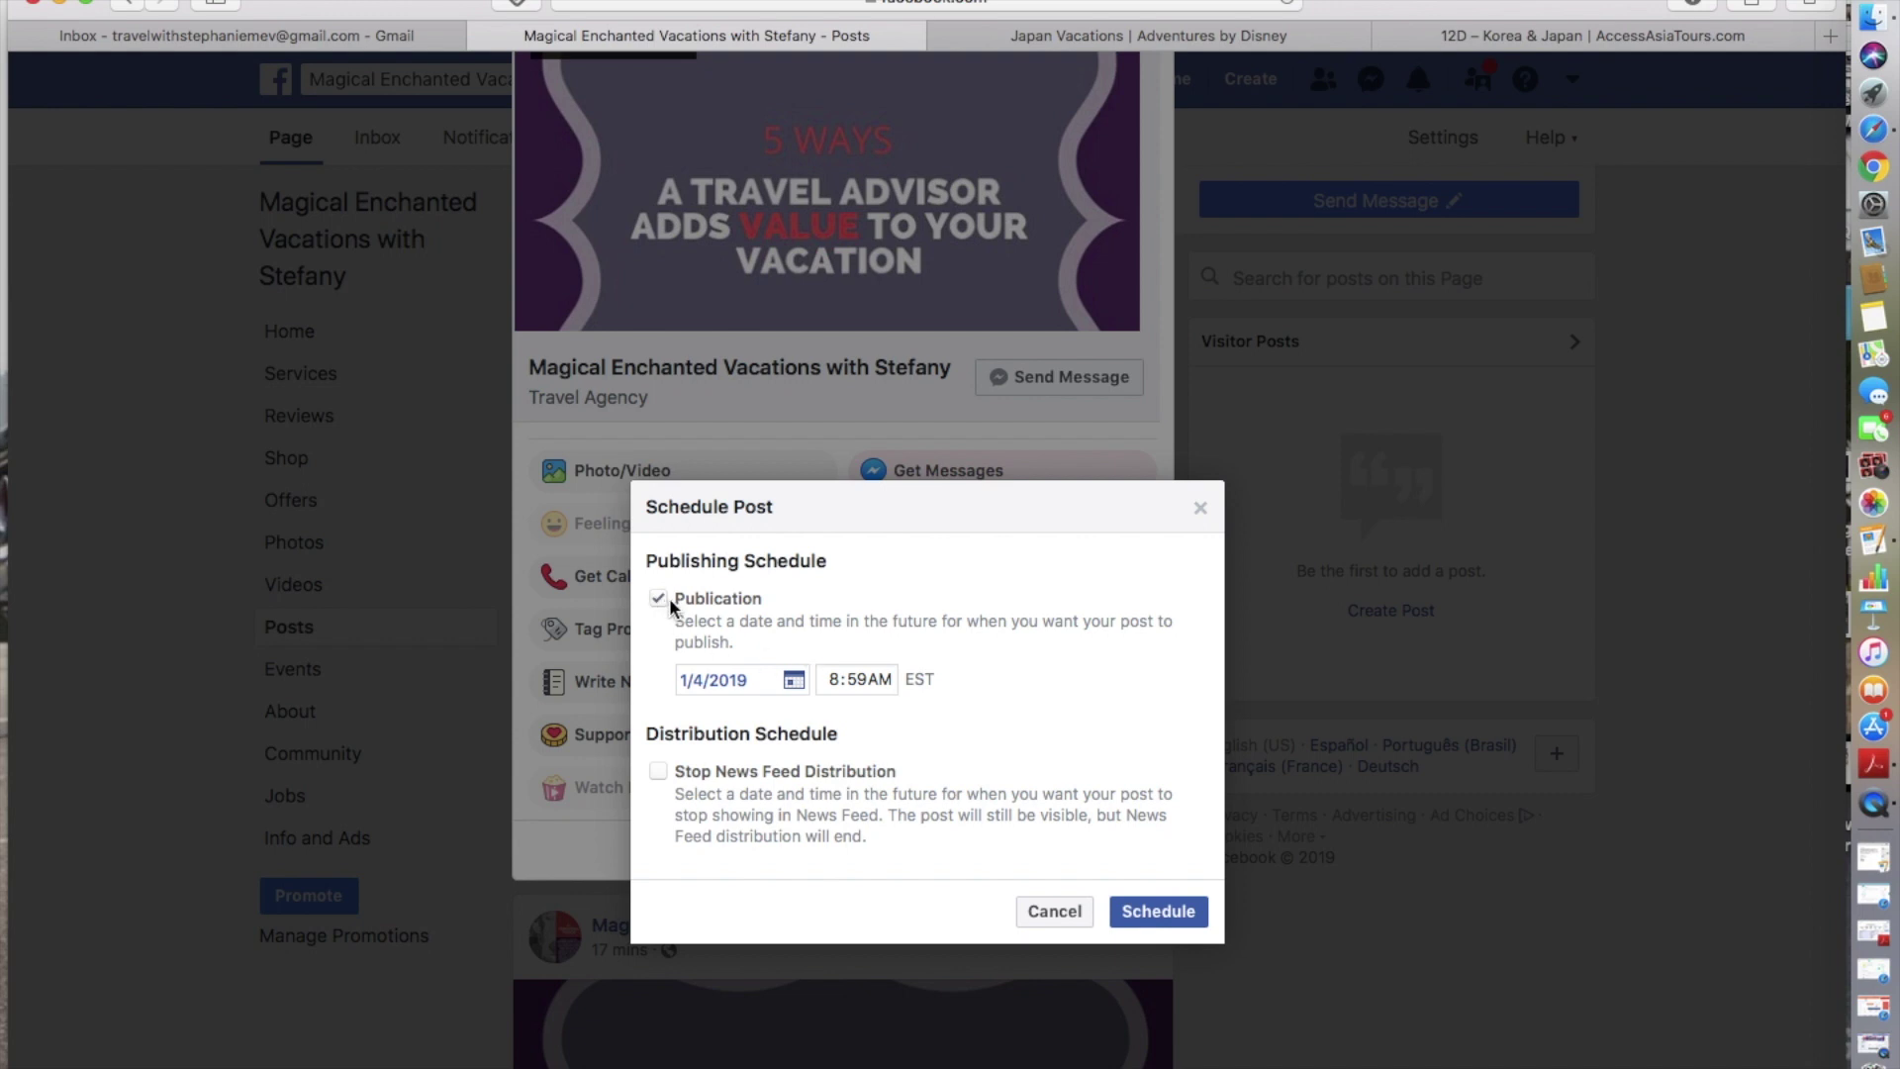
- Schedule the Test Post for January 5, 2019 at 11:00 AM
{"action": "left_click", "coordinate": [791, 683]}
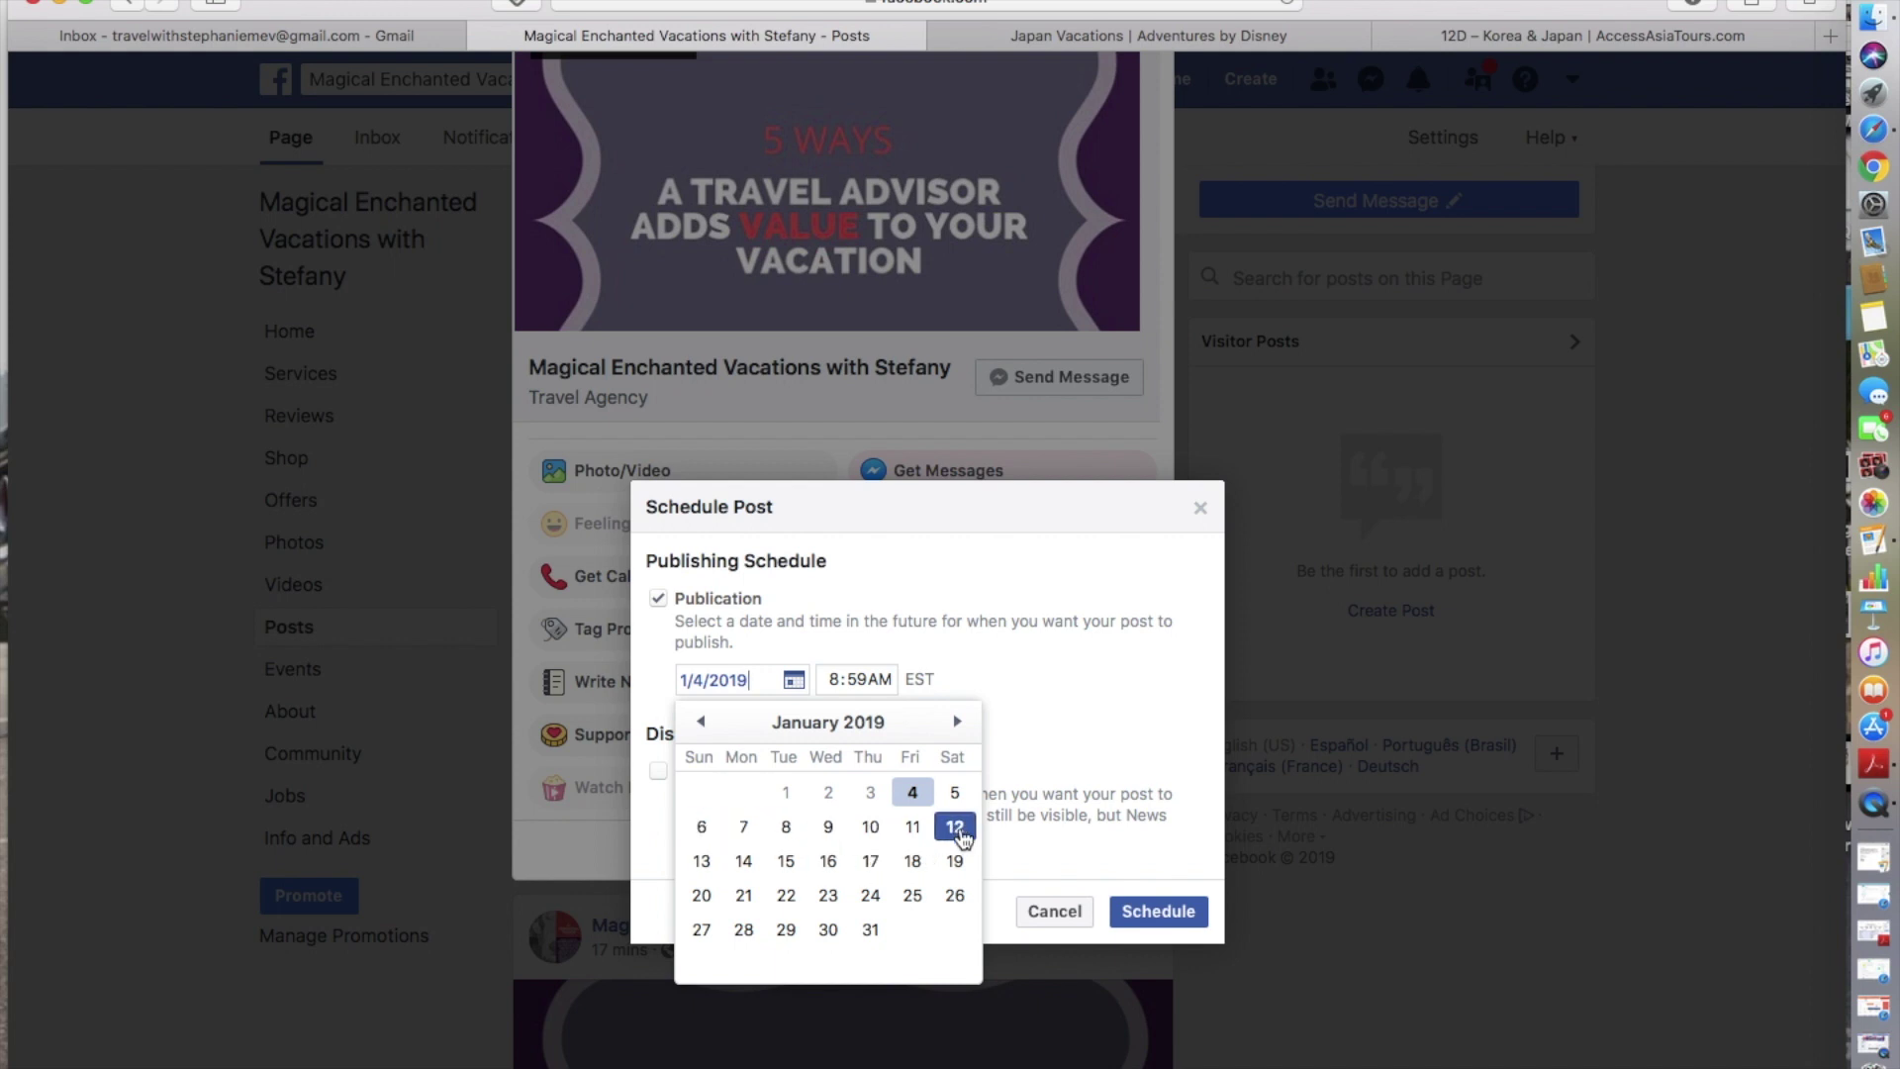
{"action": "left_click", "coordinate": [857, 679]}
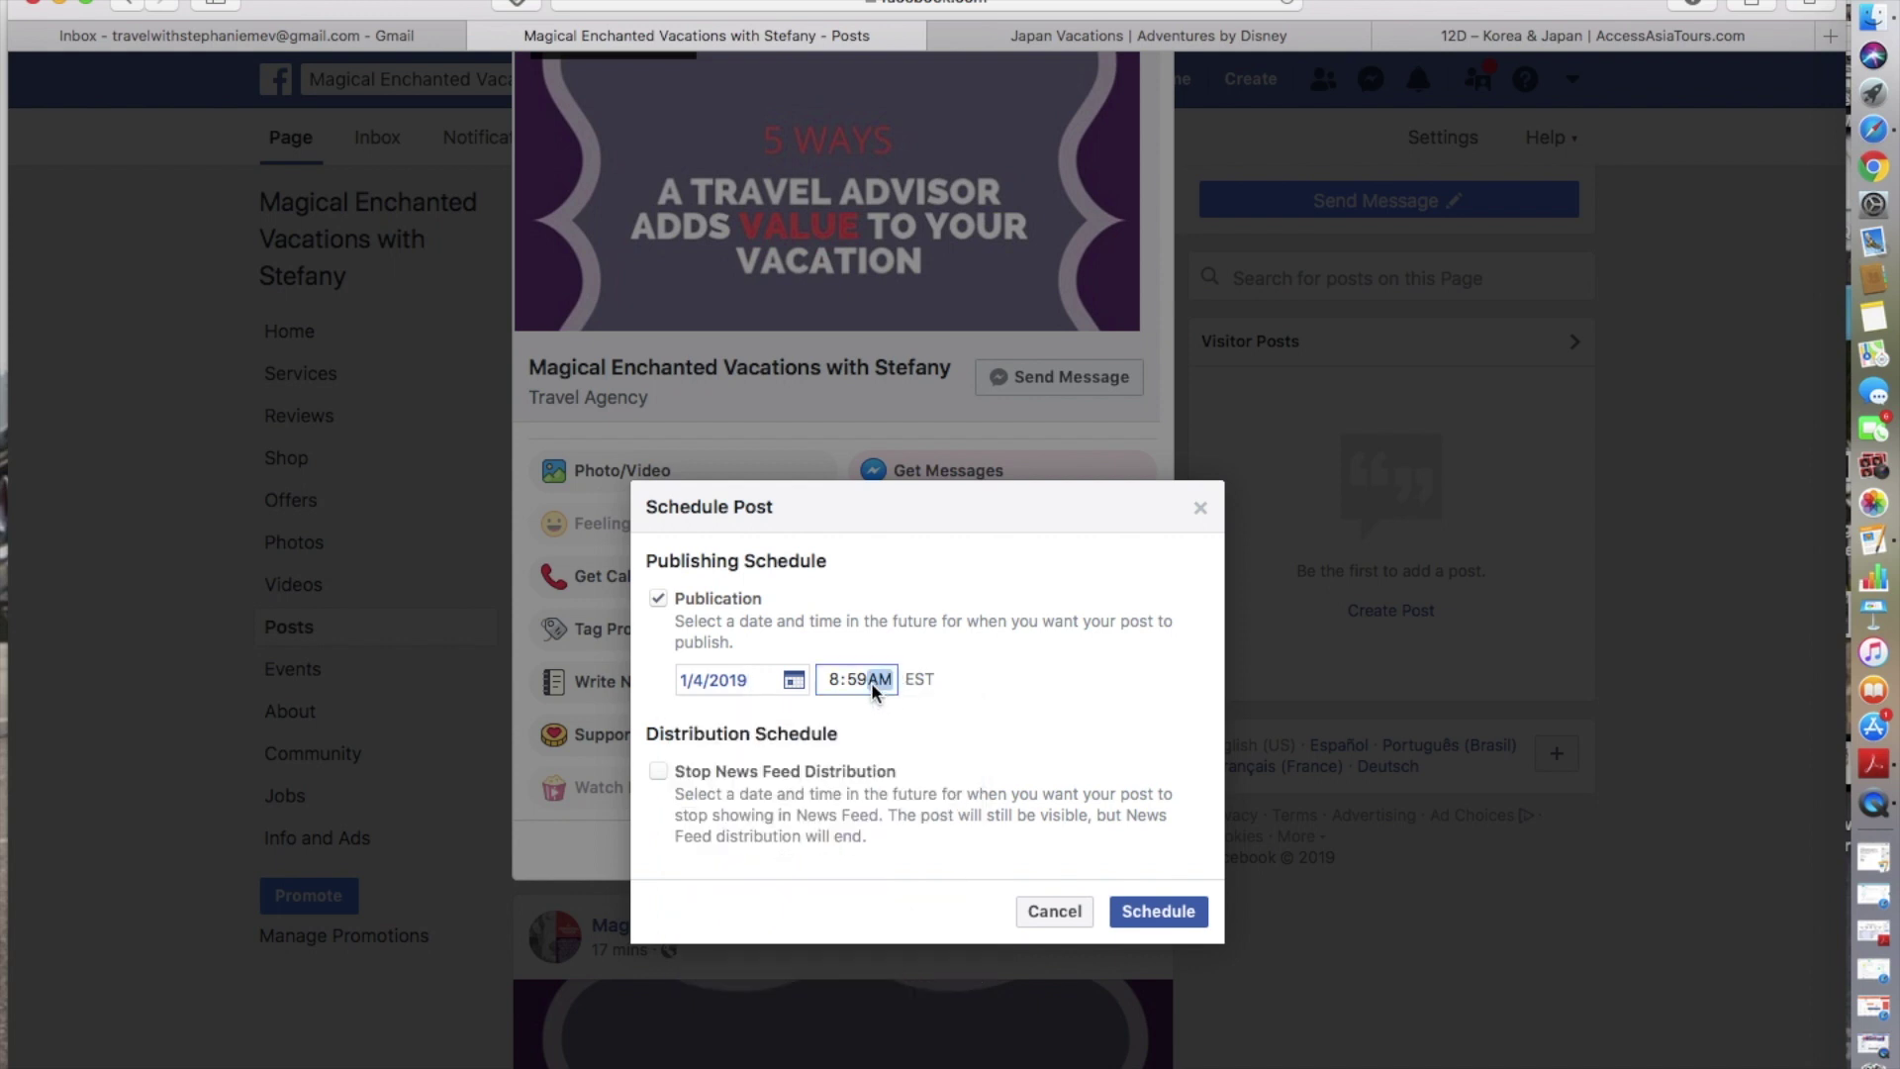
{"action": "left_click", "coordinate": [835, 677]}
{"action": "left_click", "coordinate": [793, 680]}
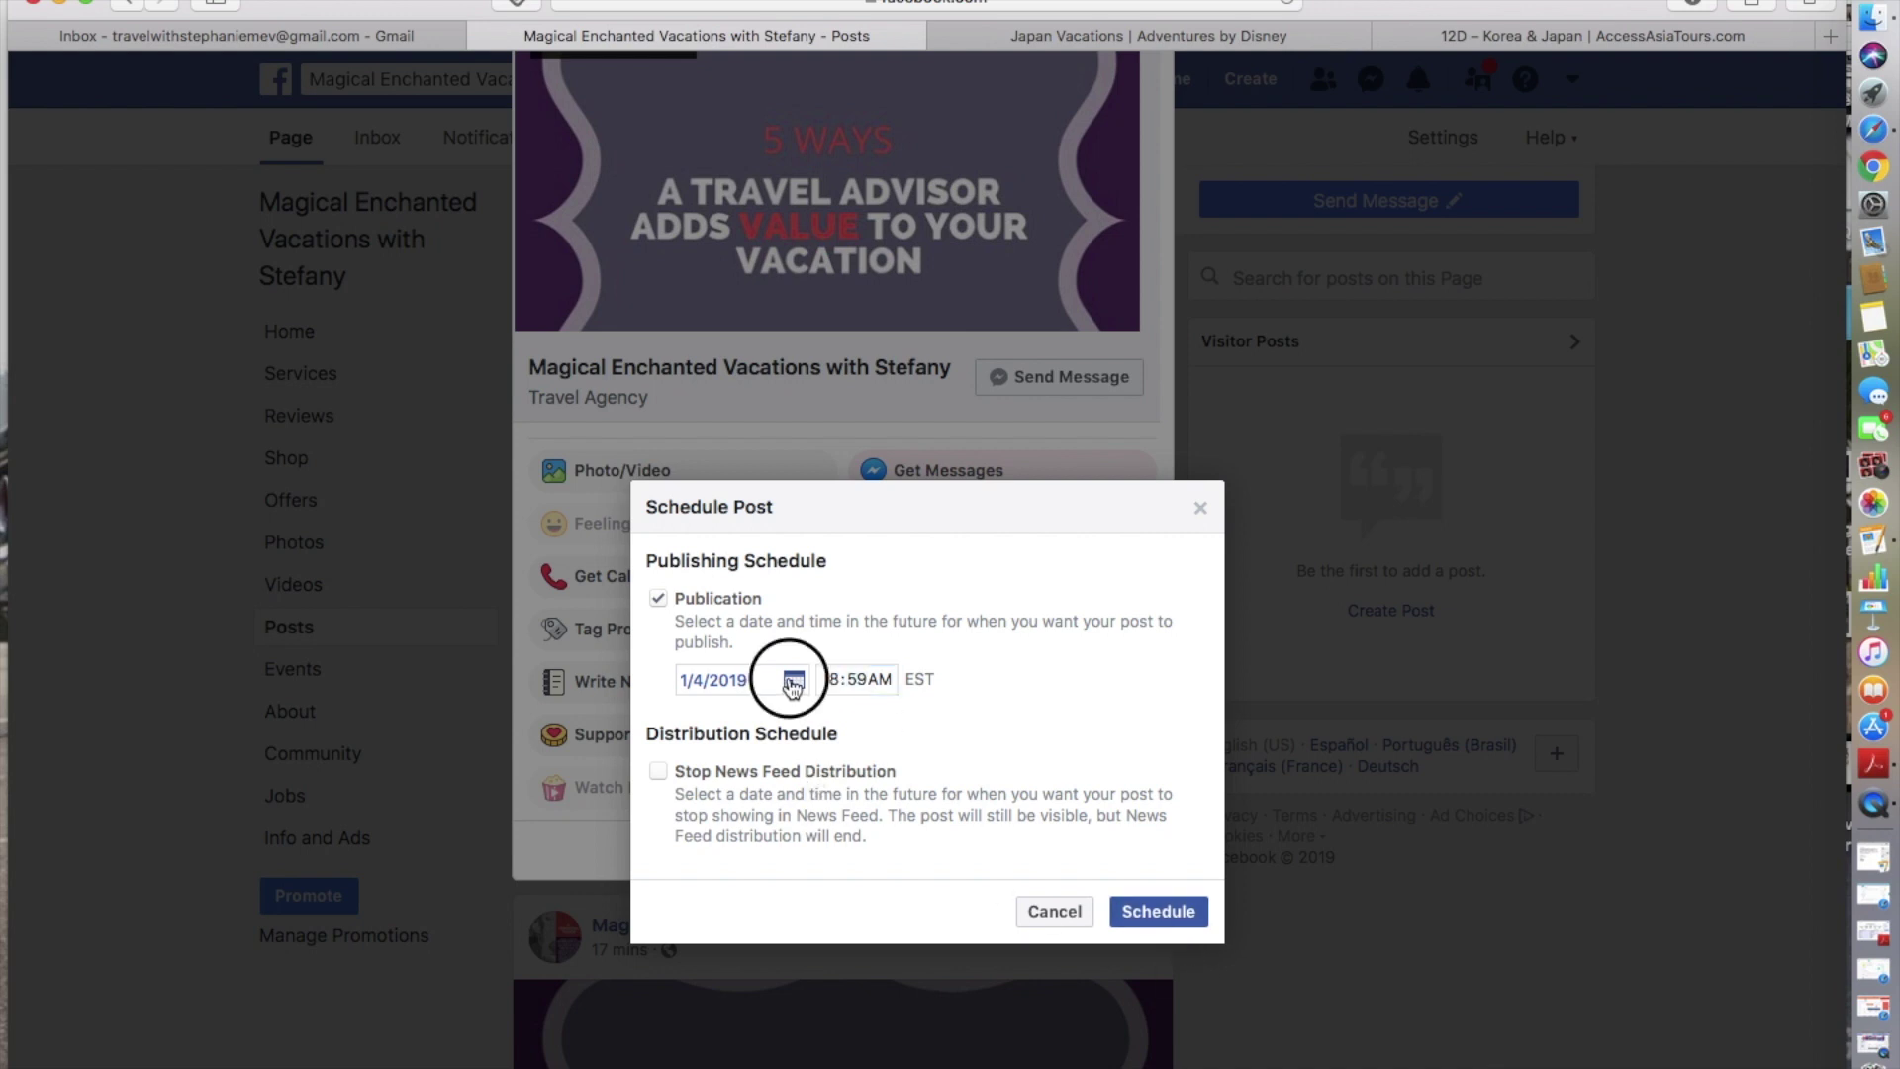
{"action": "left_click", "coordinate": [953, 792]}
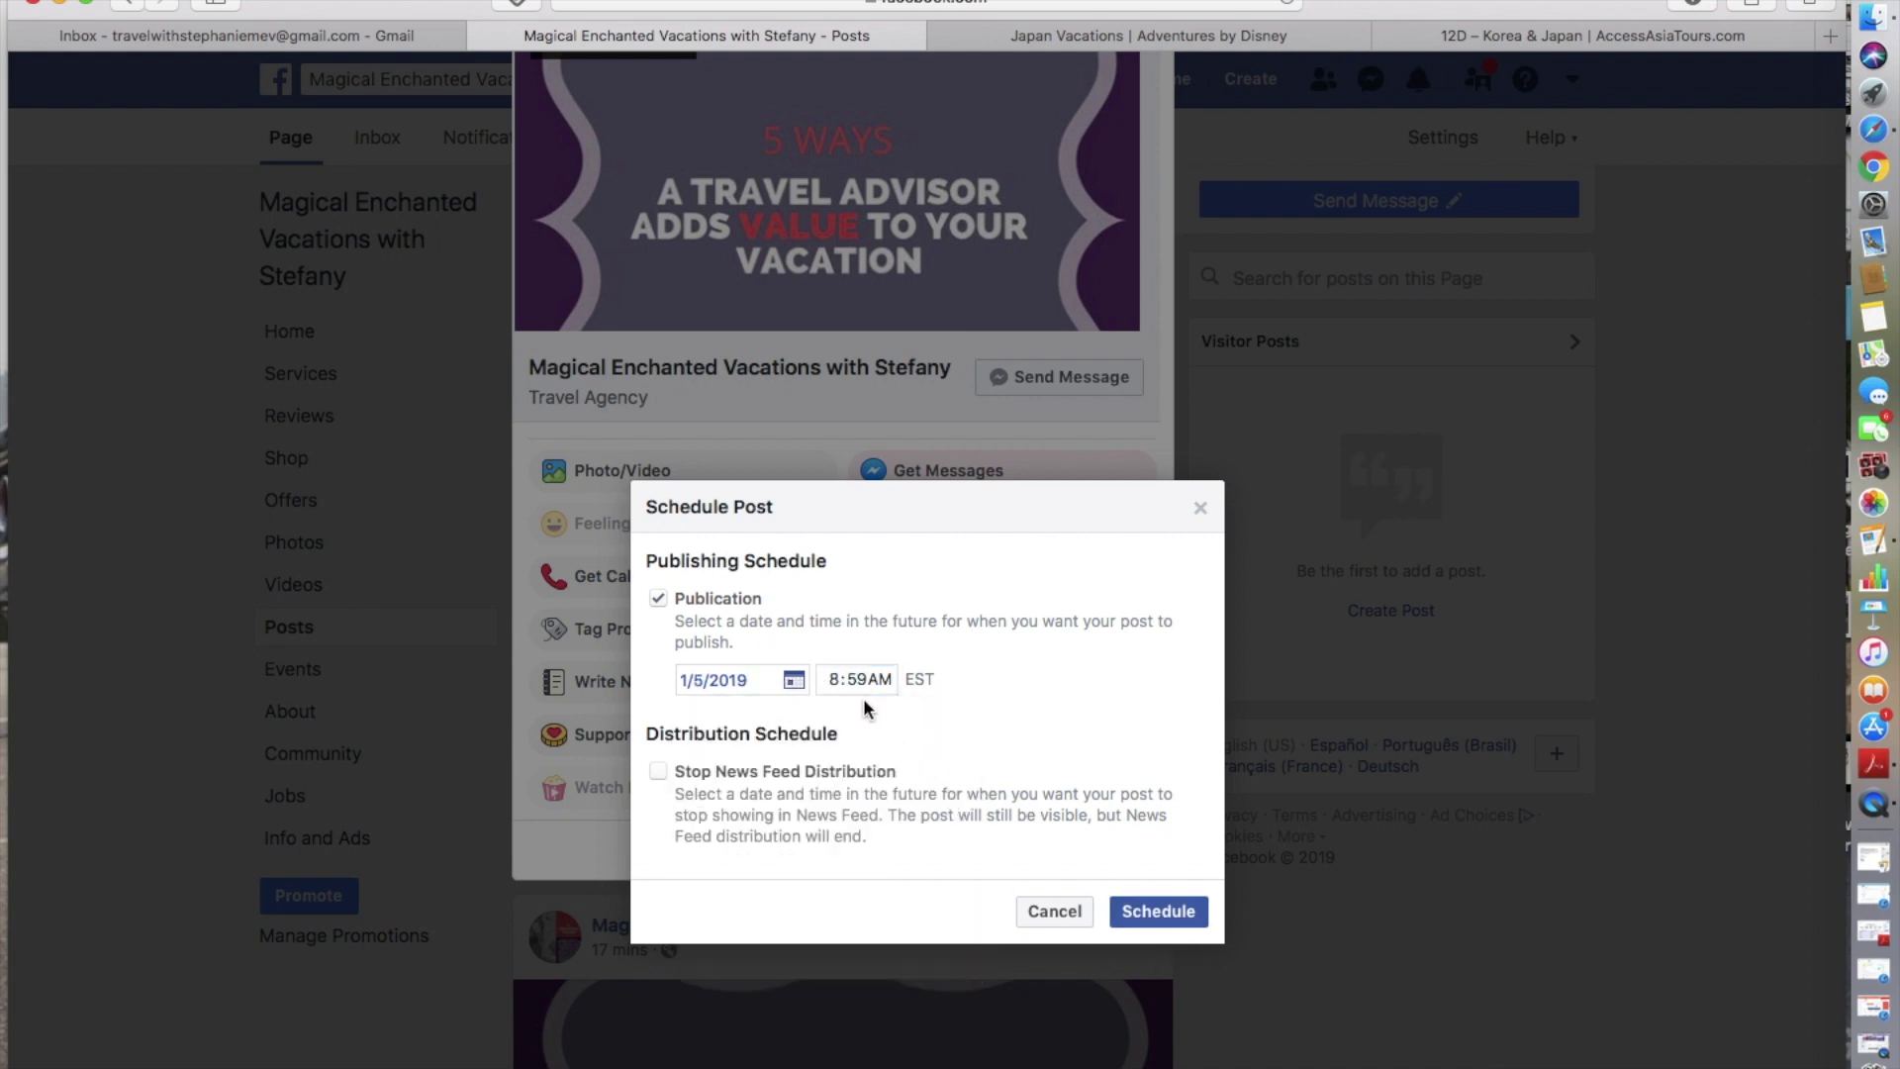
{"action": "type", "text": "11"}
{"action": "left_click", "coordinate": [1158, 911]}
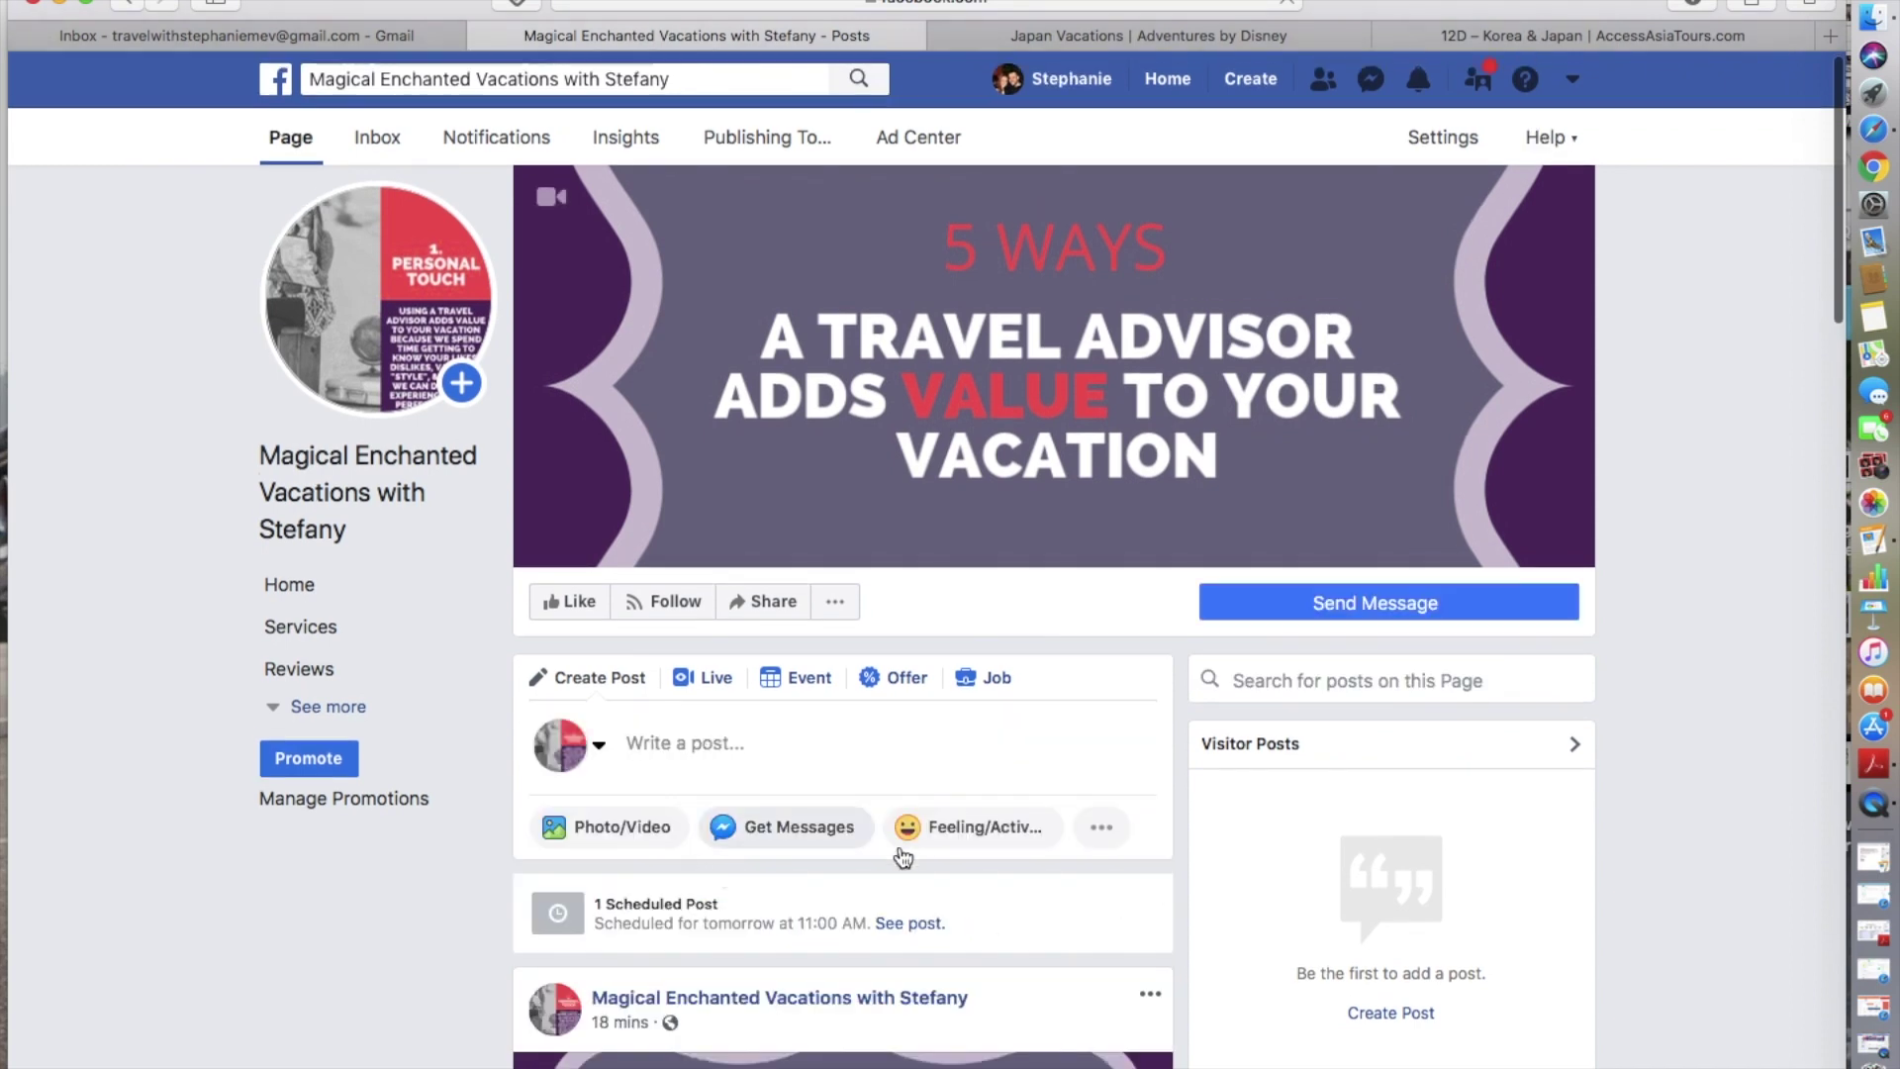
- Preview the Test Post scheduled for Jan 5, 2019 at 11:00 AM, then close the preview
{"action": "scroll", "coordinate": [910, 930], "scroll_direction": "down", "scroll_amount": 5}
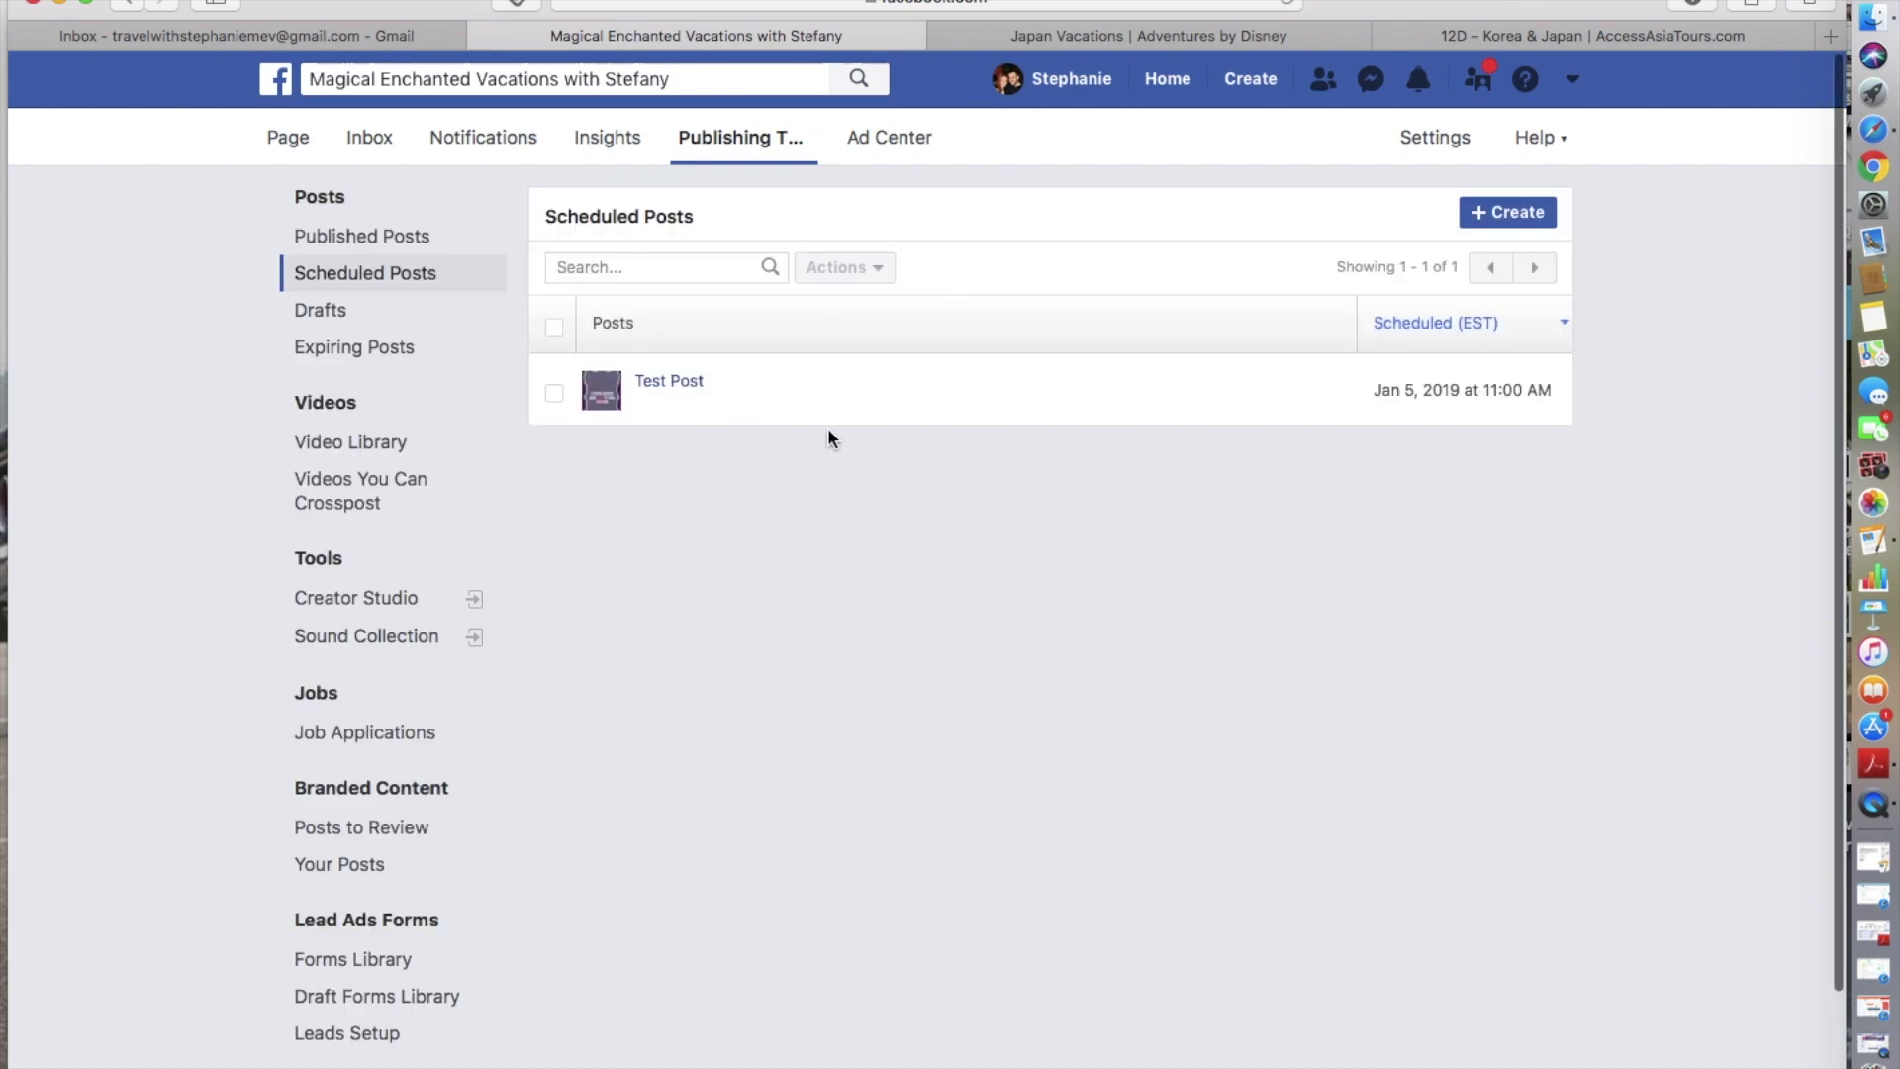
{"action": "left_click", "coordinate": [667, 386]}
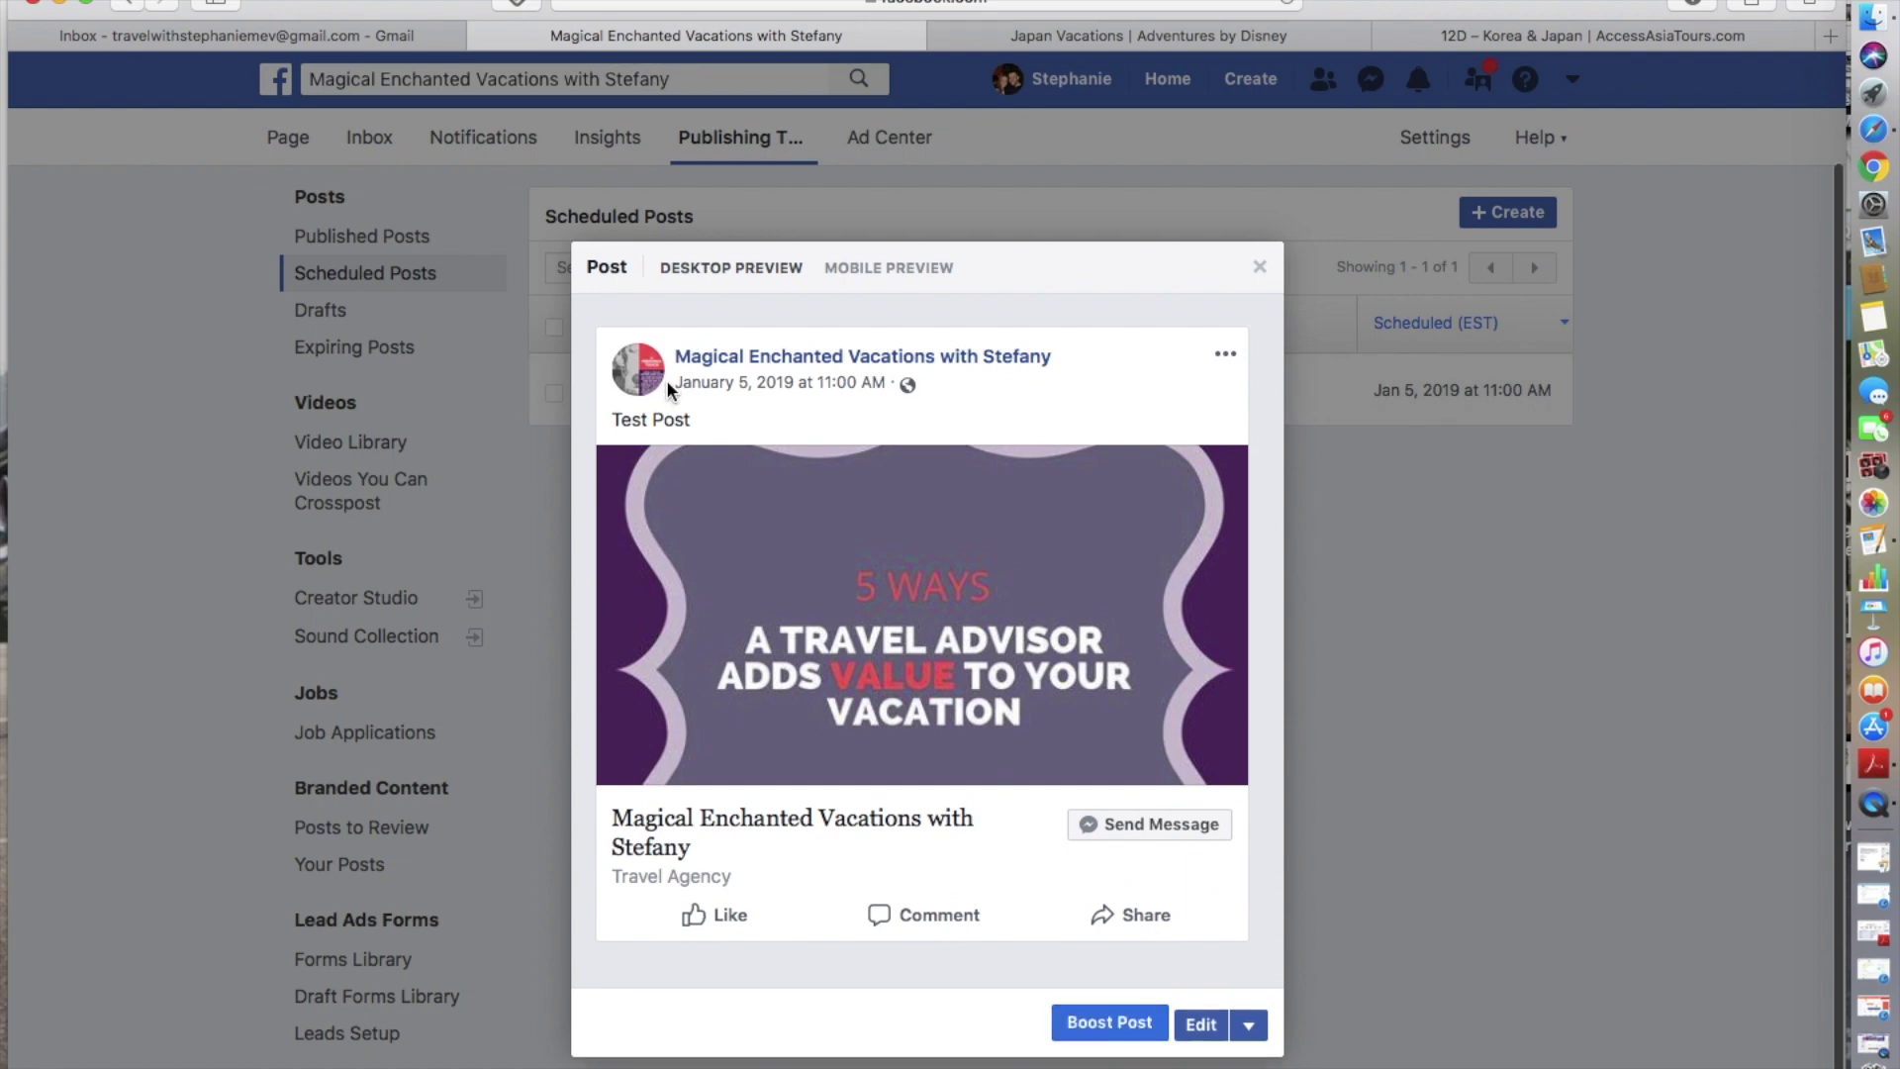
{"action": "scroll", "coordinate": [667, 382], "scroll_direction": "down", "scroll_amount": 3}
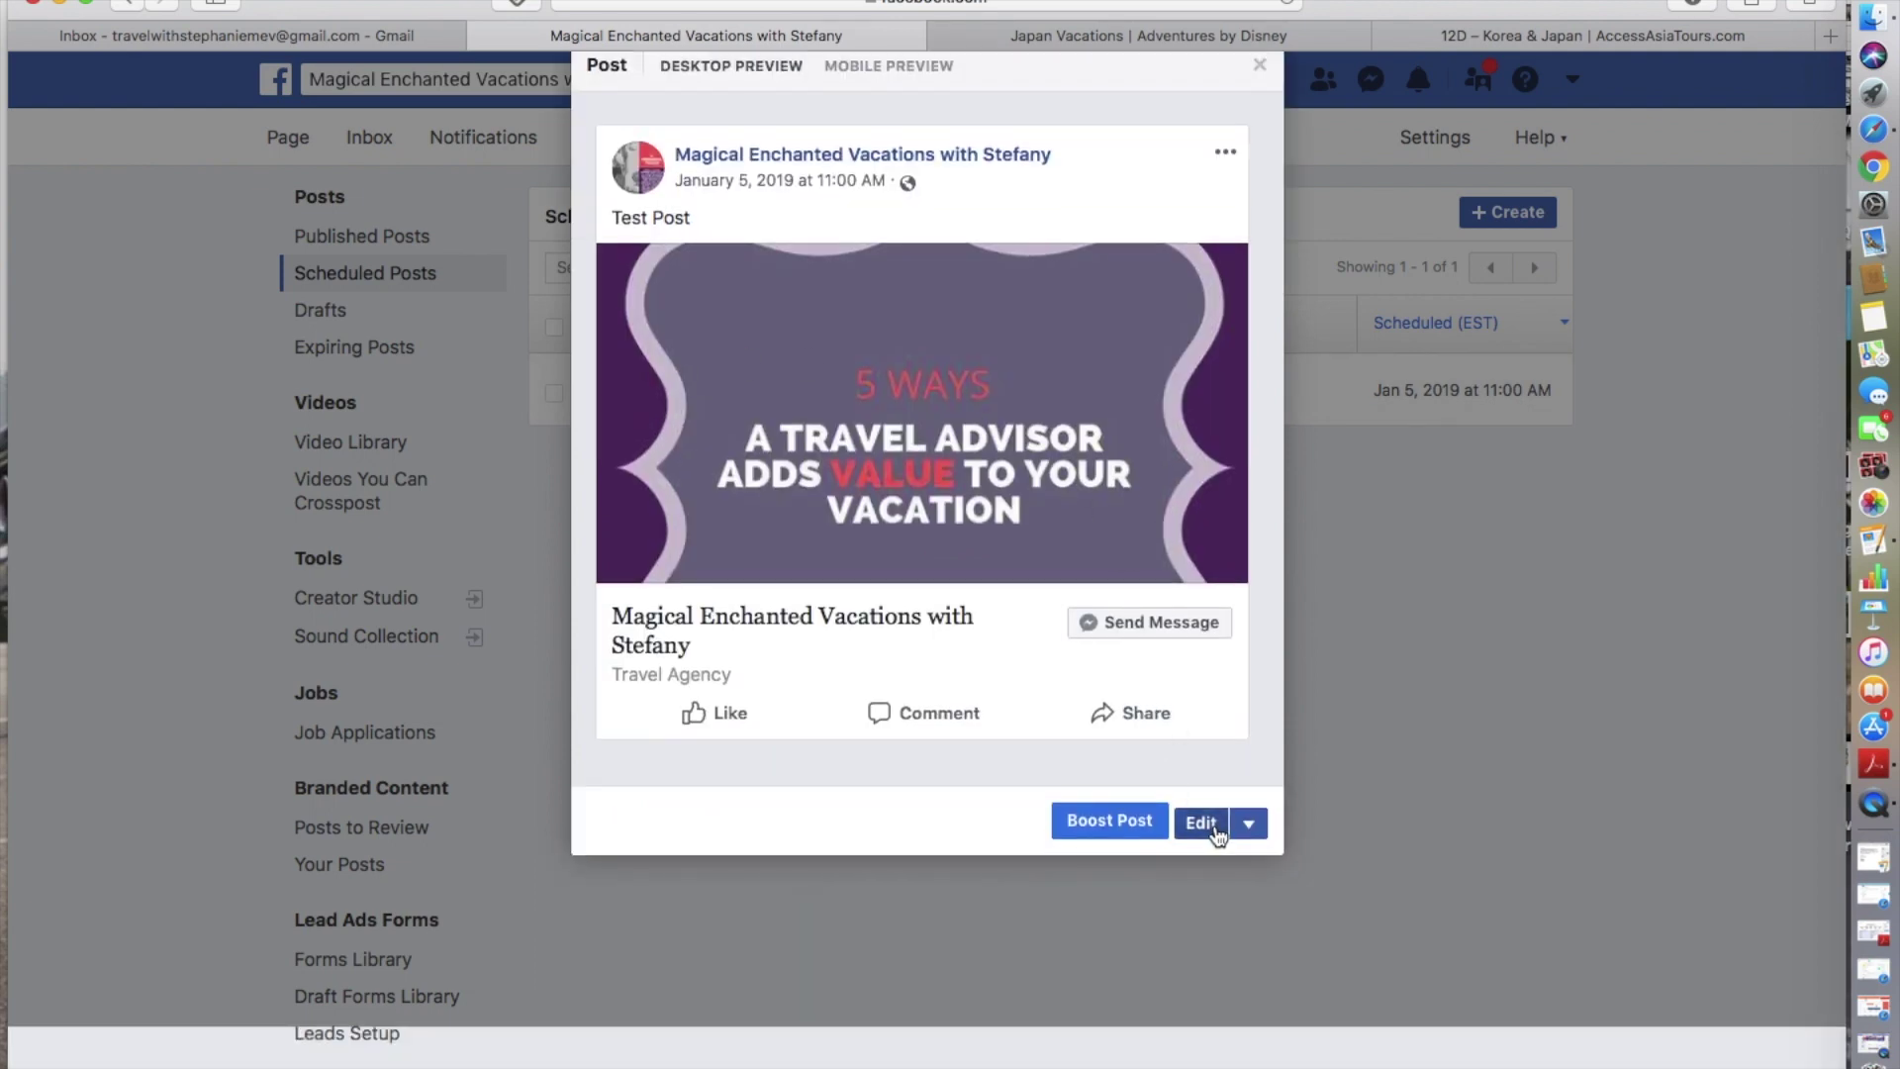
{"action": "scroll", "coordinate": [1263, 380], "scroll_direction": "up", "scroll_amount": 2}
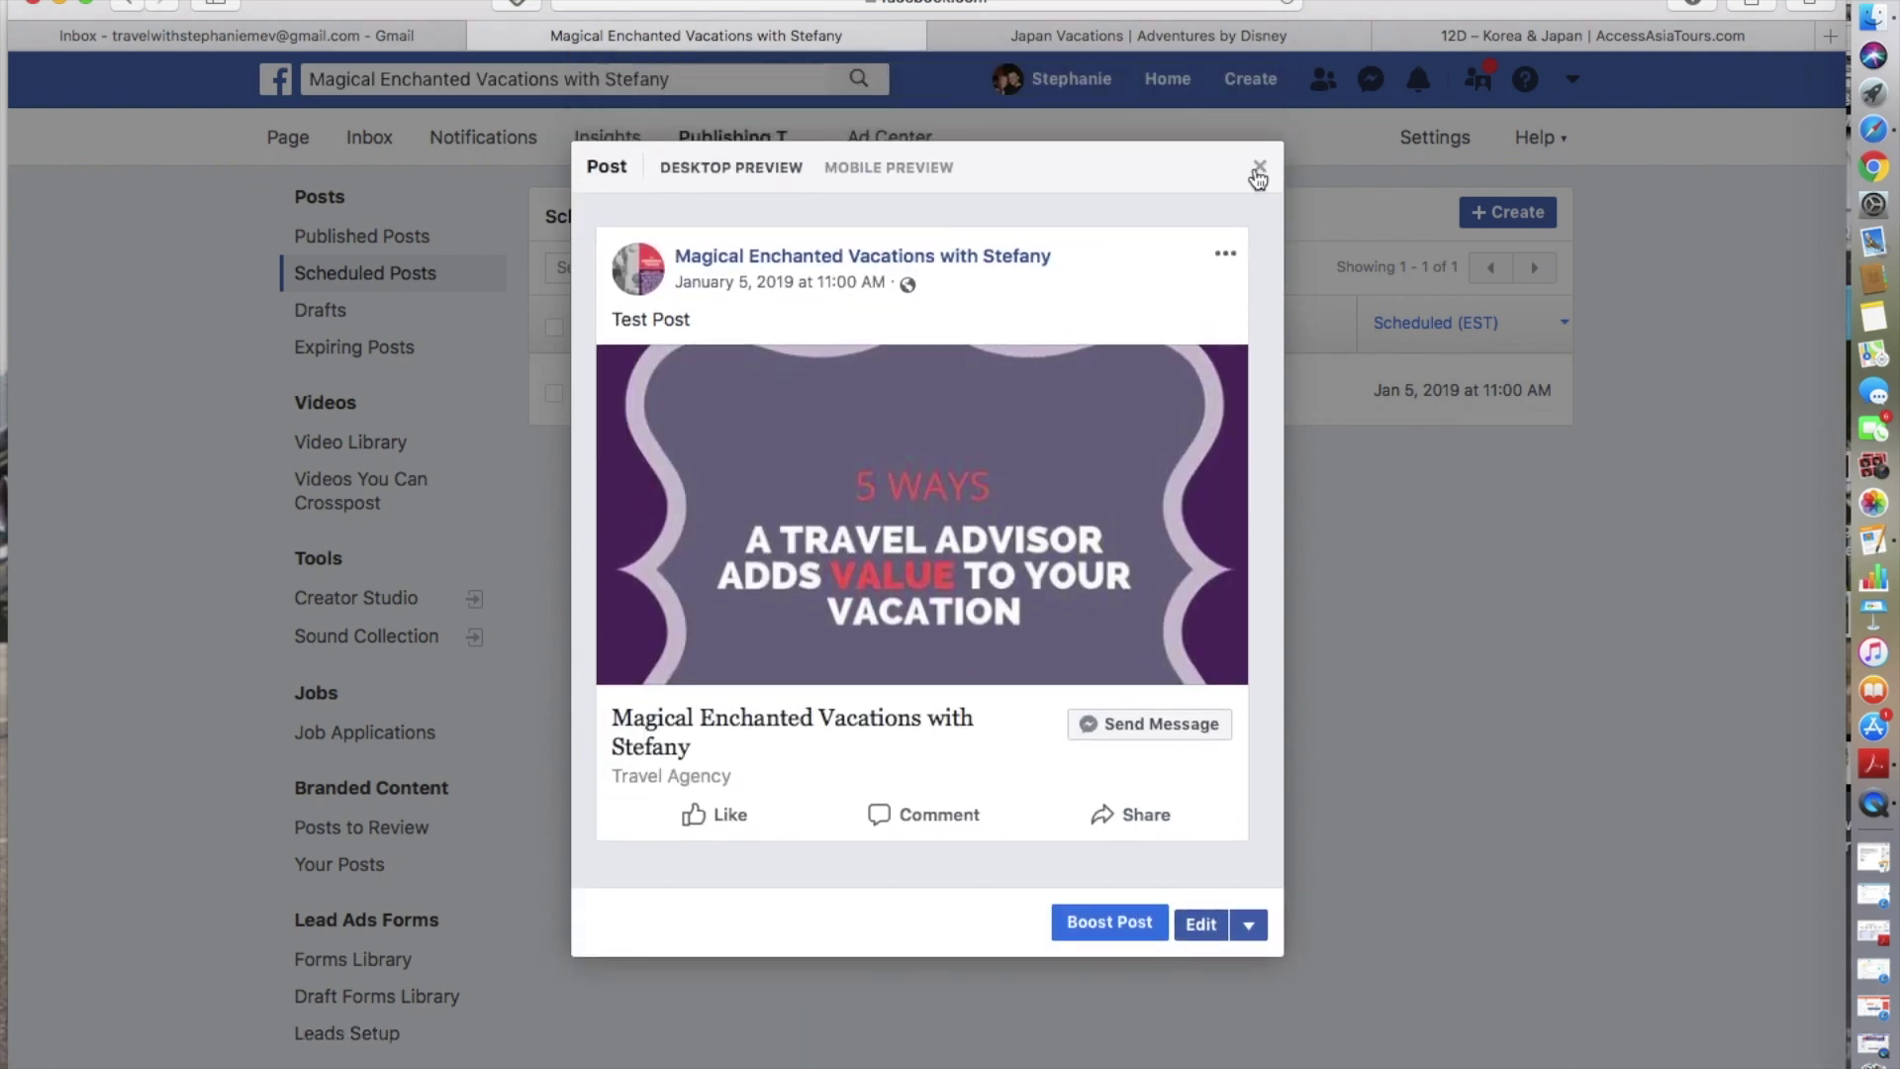
{"action": "left_click", "coordinate": [1258, 167]}
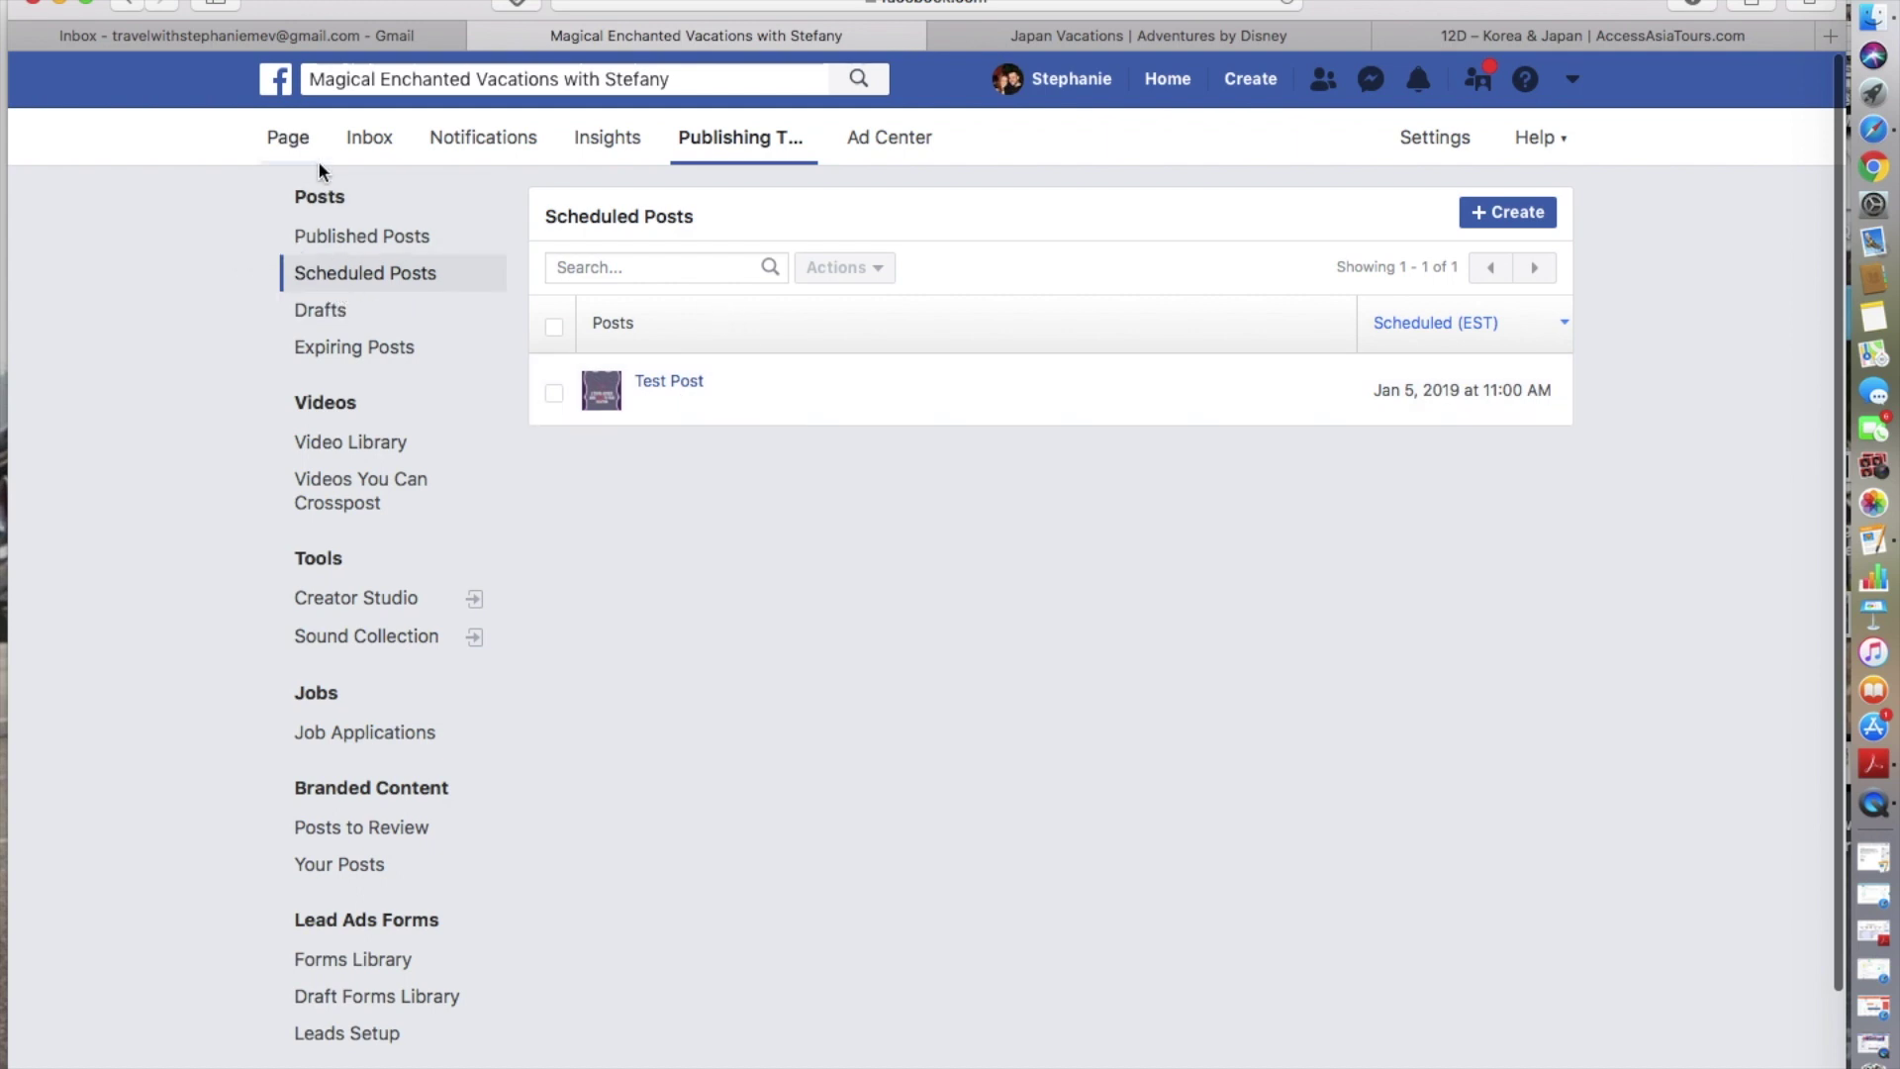
- Back on the business page, start a post reading 'Whats your favorite disney location'
{"action": "left_click", "coordinate": [293, 137]}
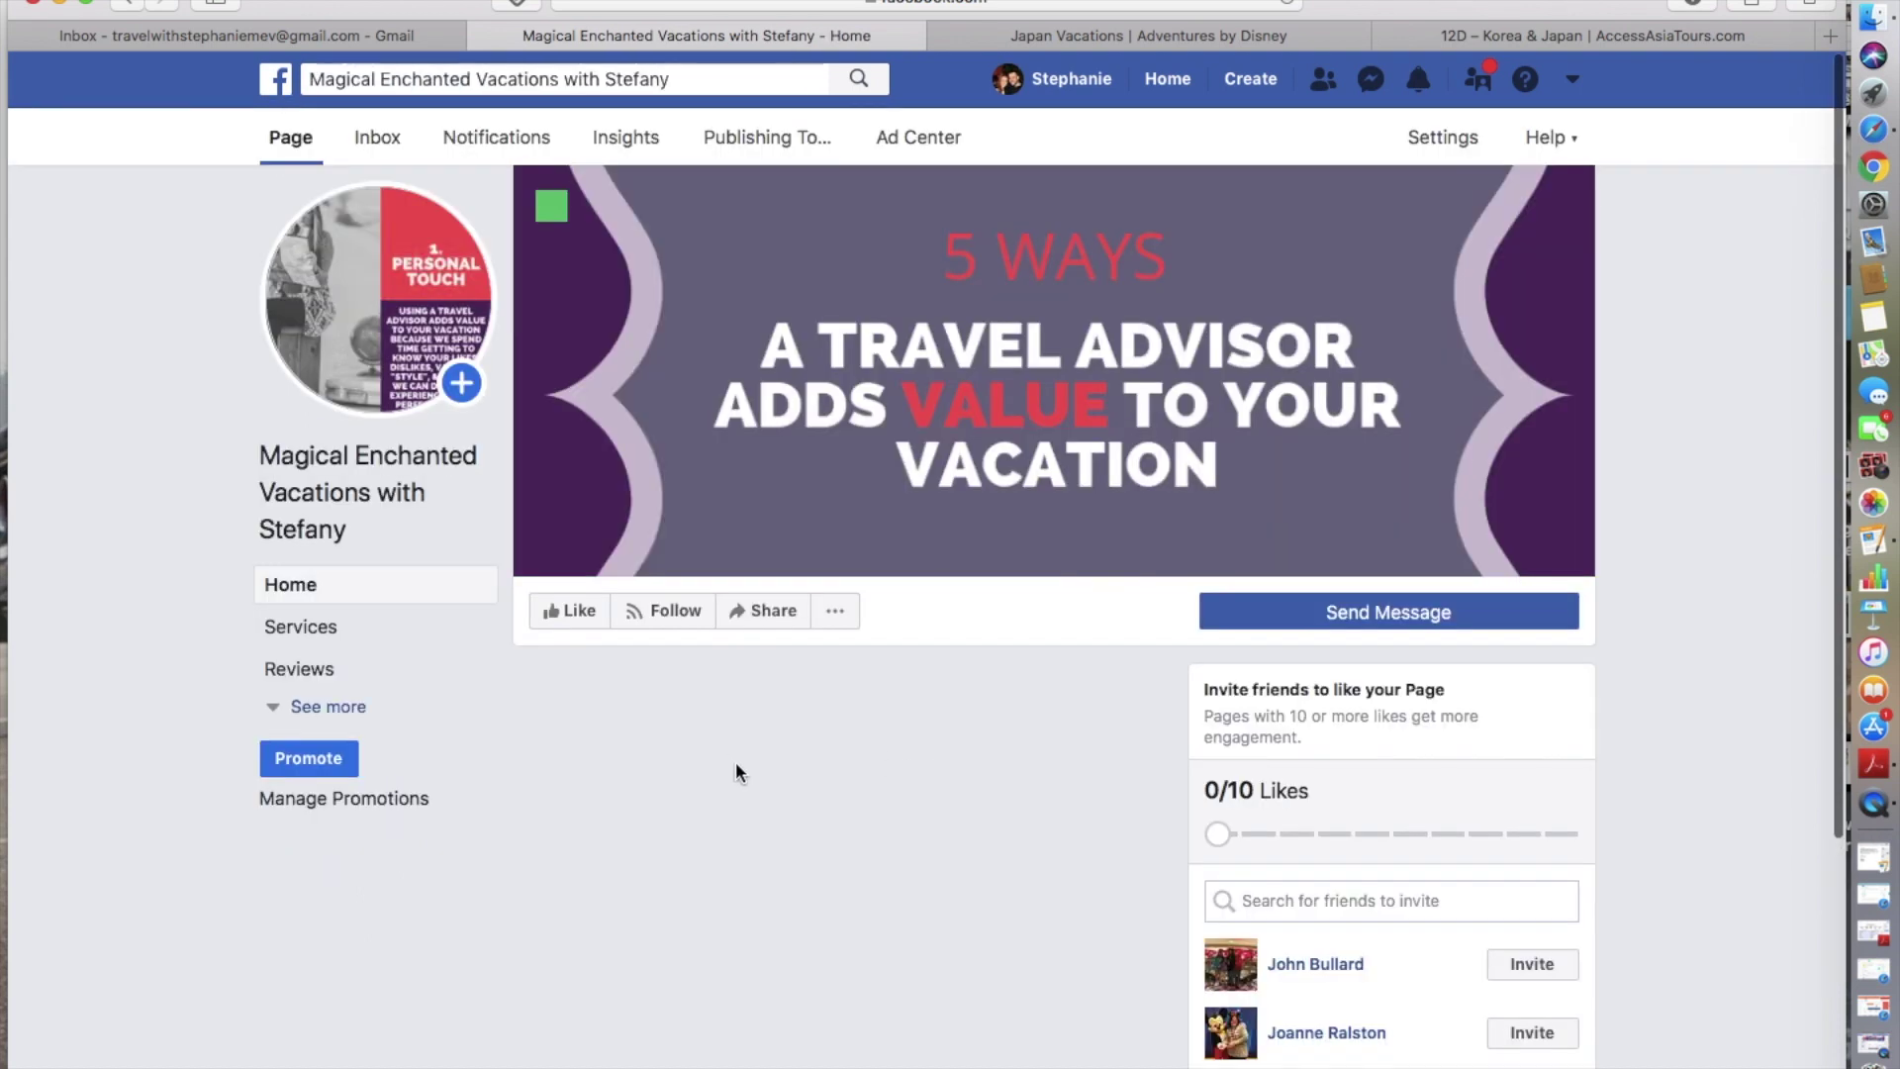
{"action": "scroll", "coordinate": [734, 772], "scroll_direction": "down", "scroll_amount": 5}
{"action": "scroll", "coordinate": [734, 762], "scroll_direction": "down", "scroll_amount": 6}
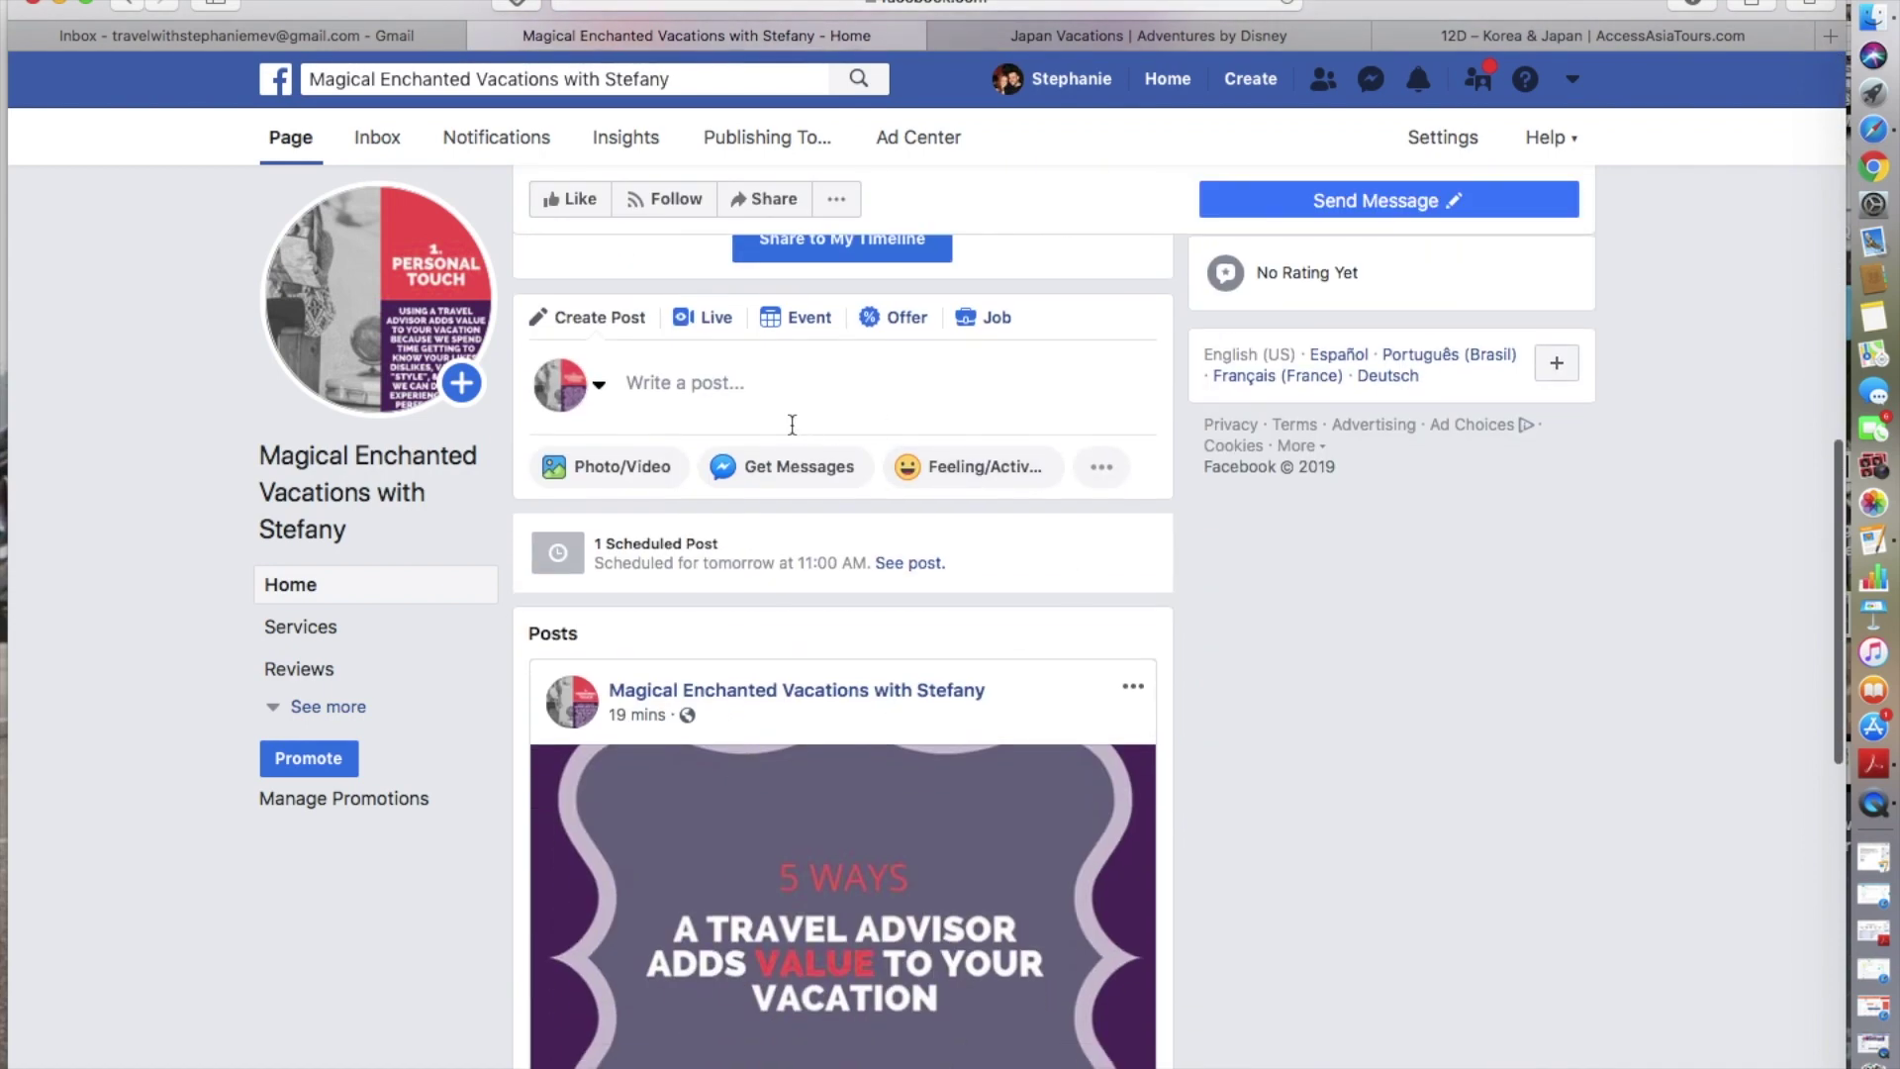
{"action": "left_click", "coordinate": [791, 424]}
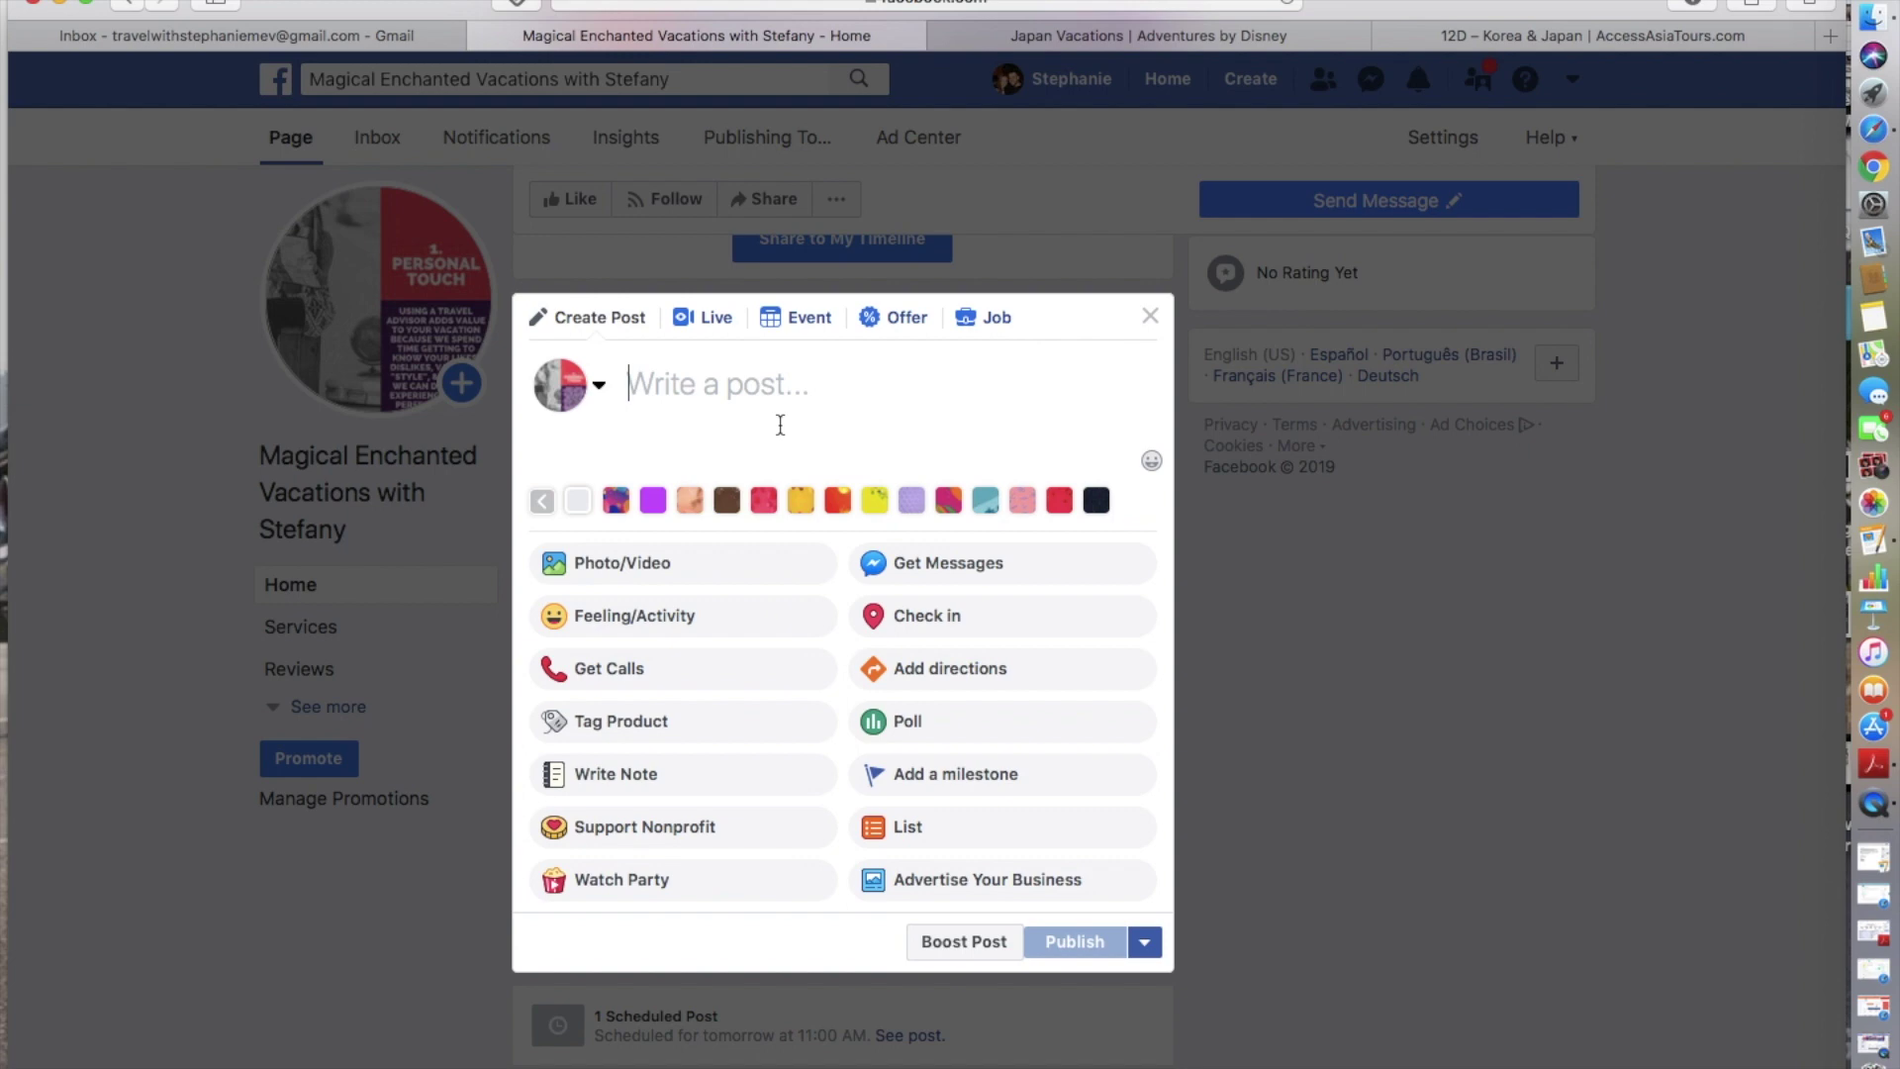
{"action": "left_click", "coordinate": [782, 396]}
{"action": "type", "text": "Whats your favorite "}
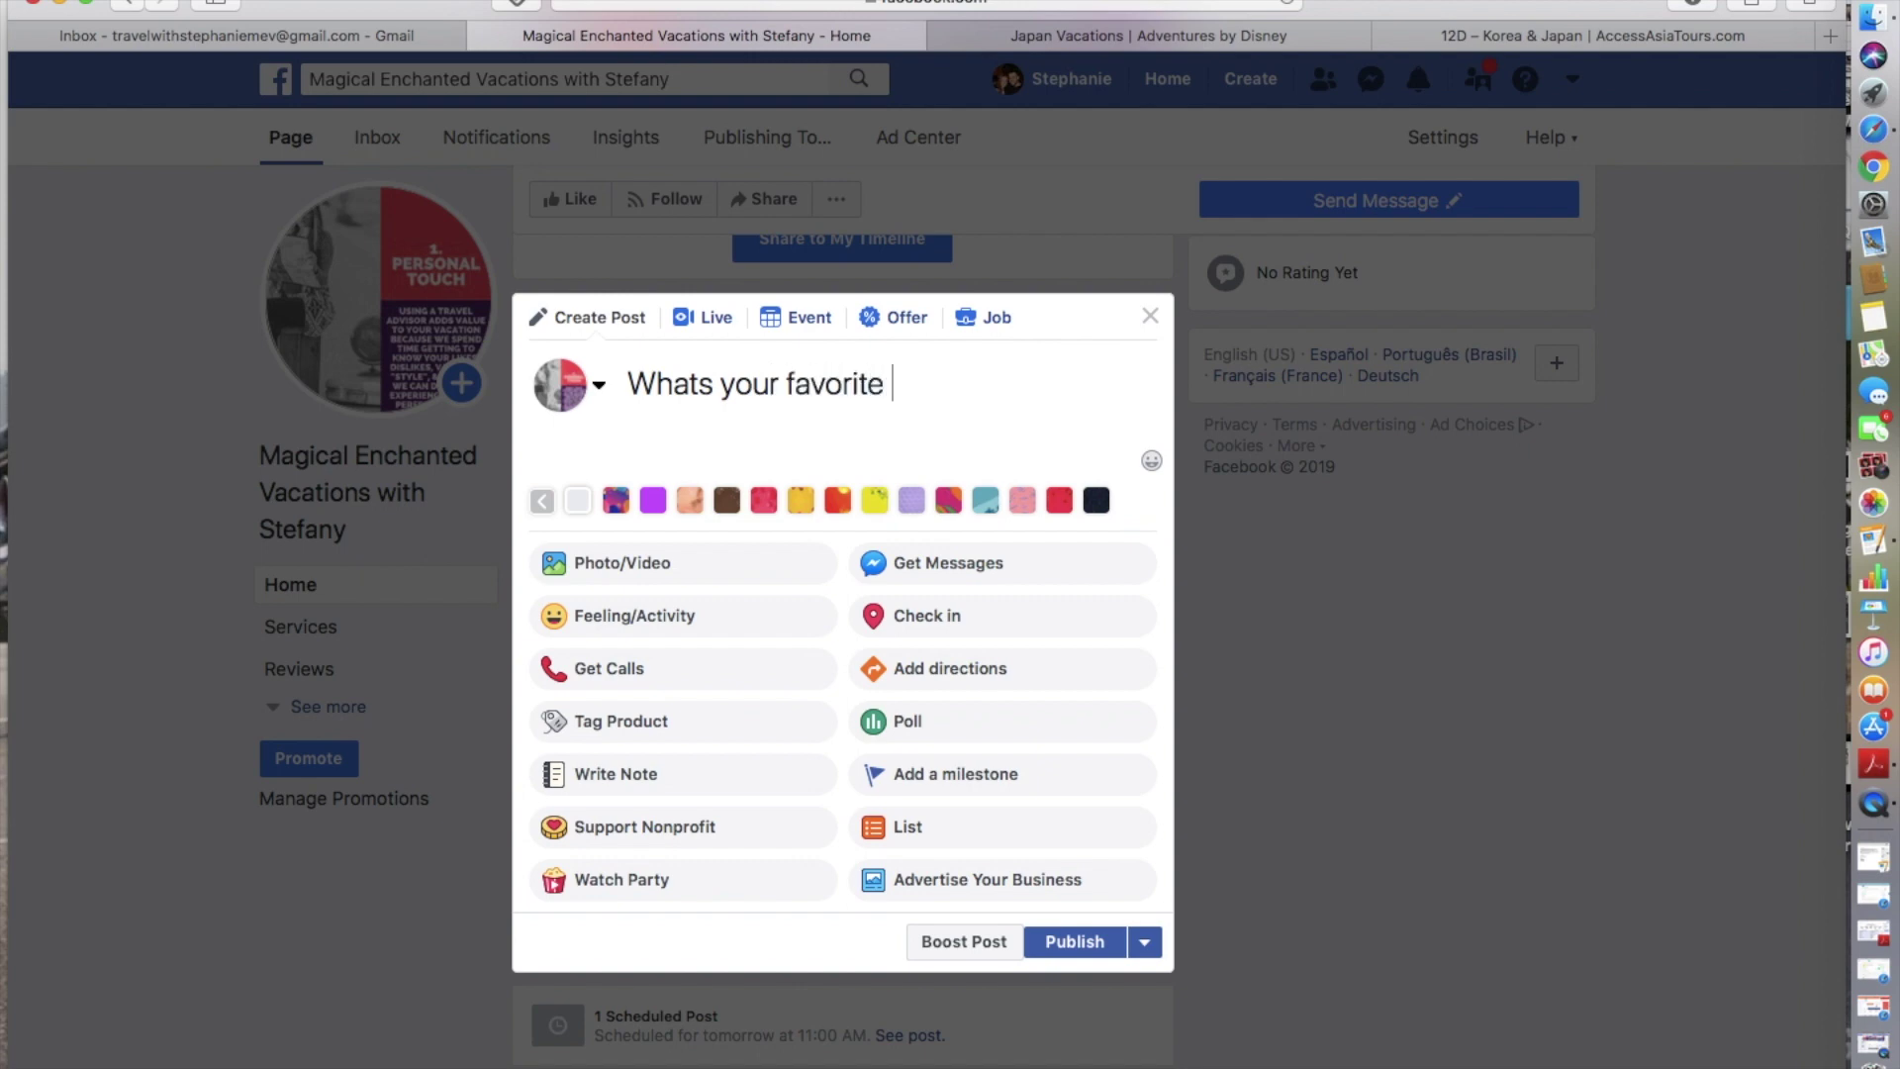
{"action": "type", "text": "disney location"}
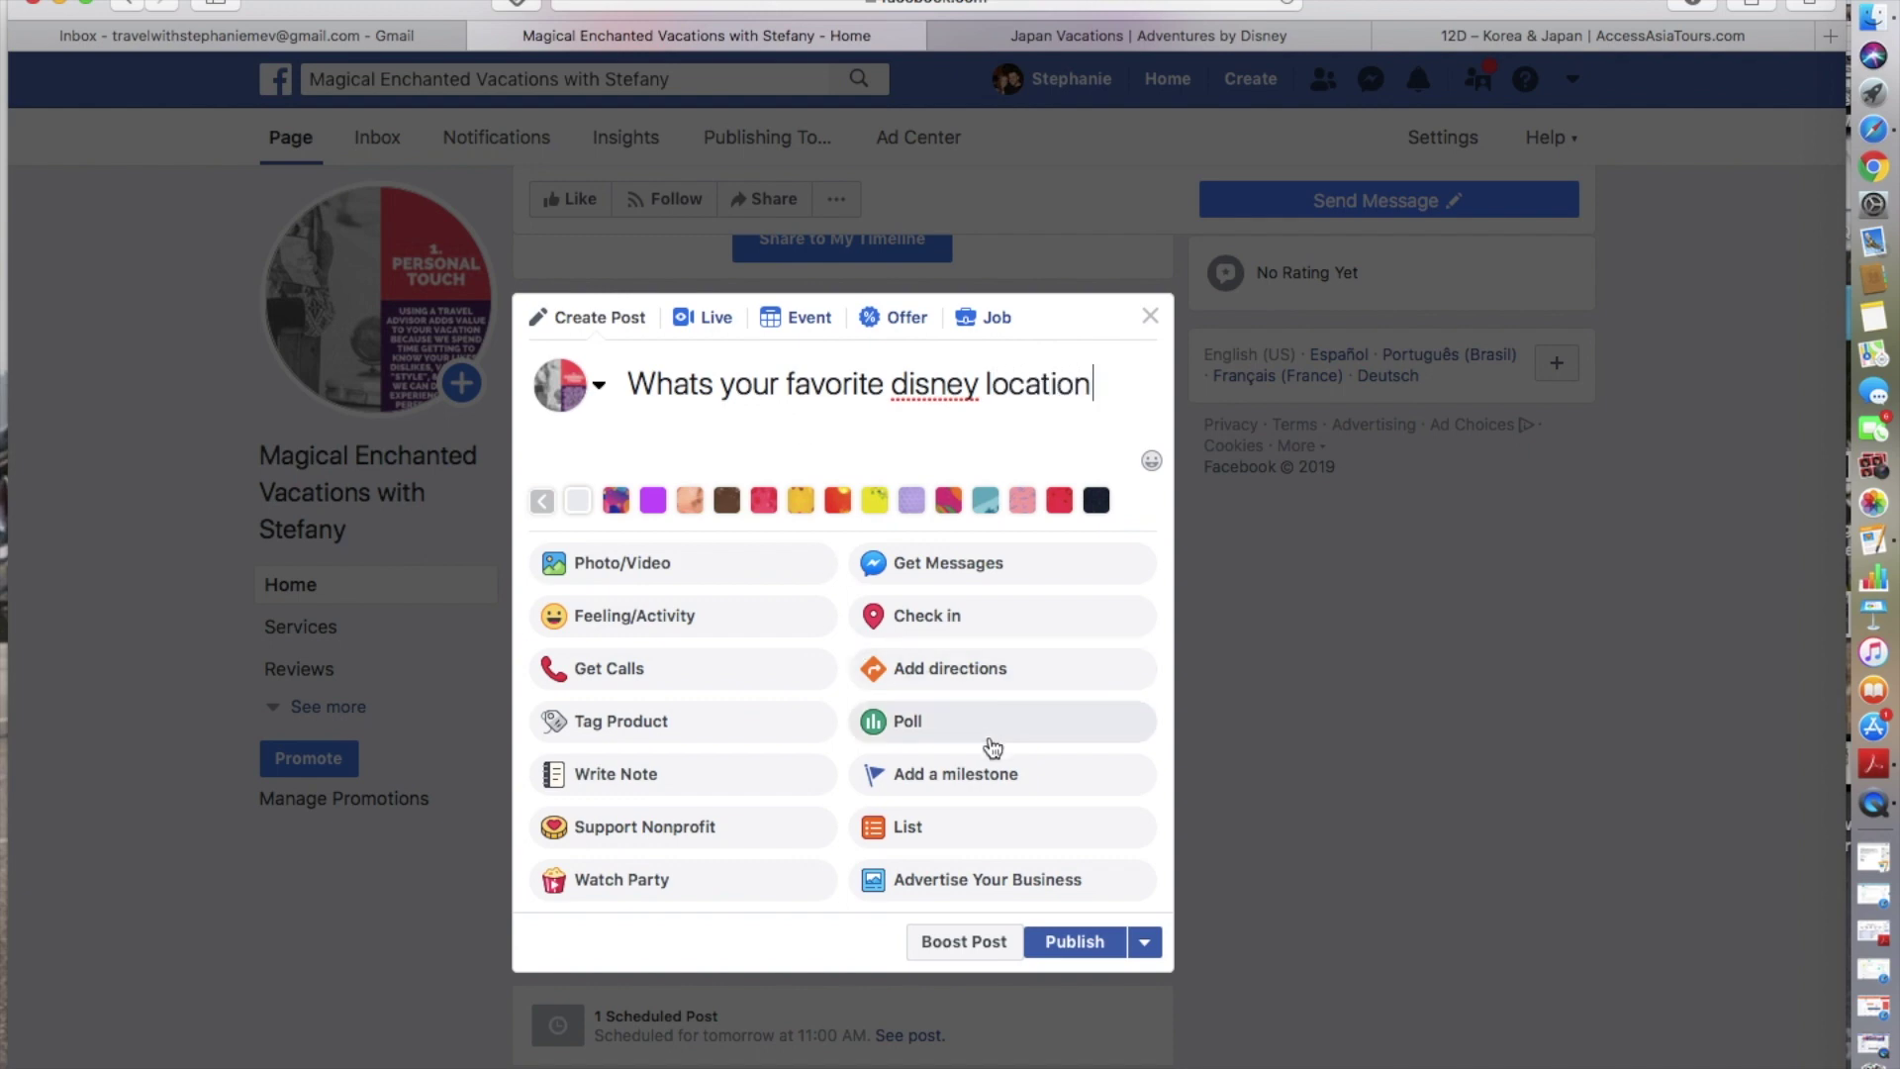
- Make it a 1-week poll with options Disneyland and Walt Disney World
{"action": "left_click", "coordinate": [901, 721]}
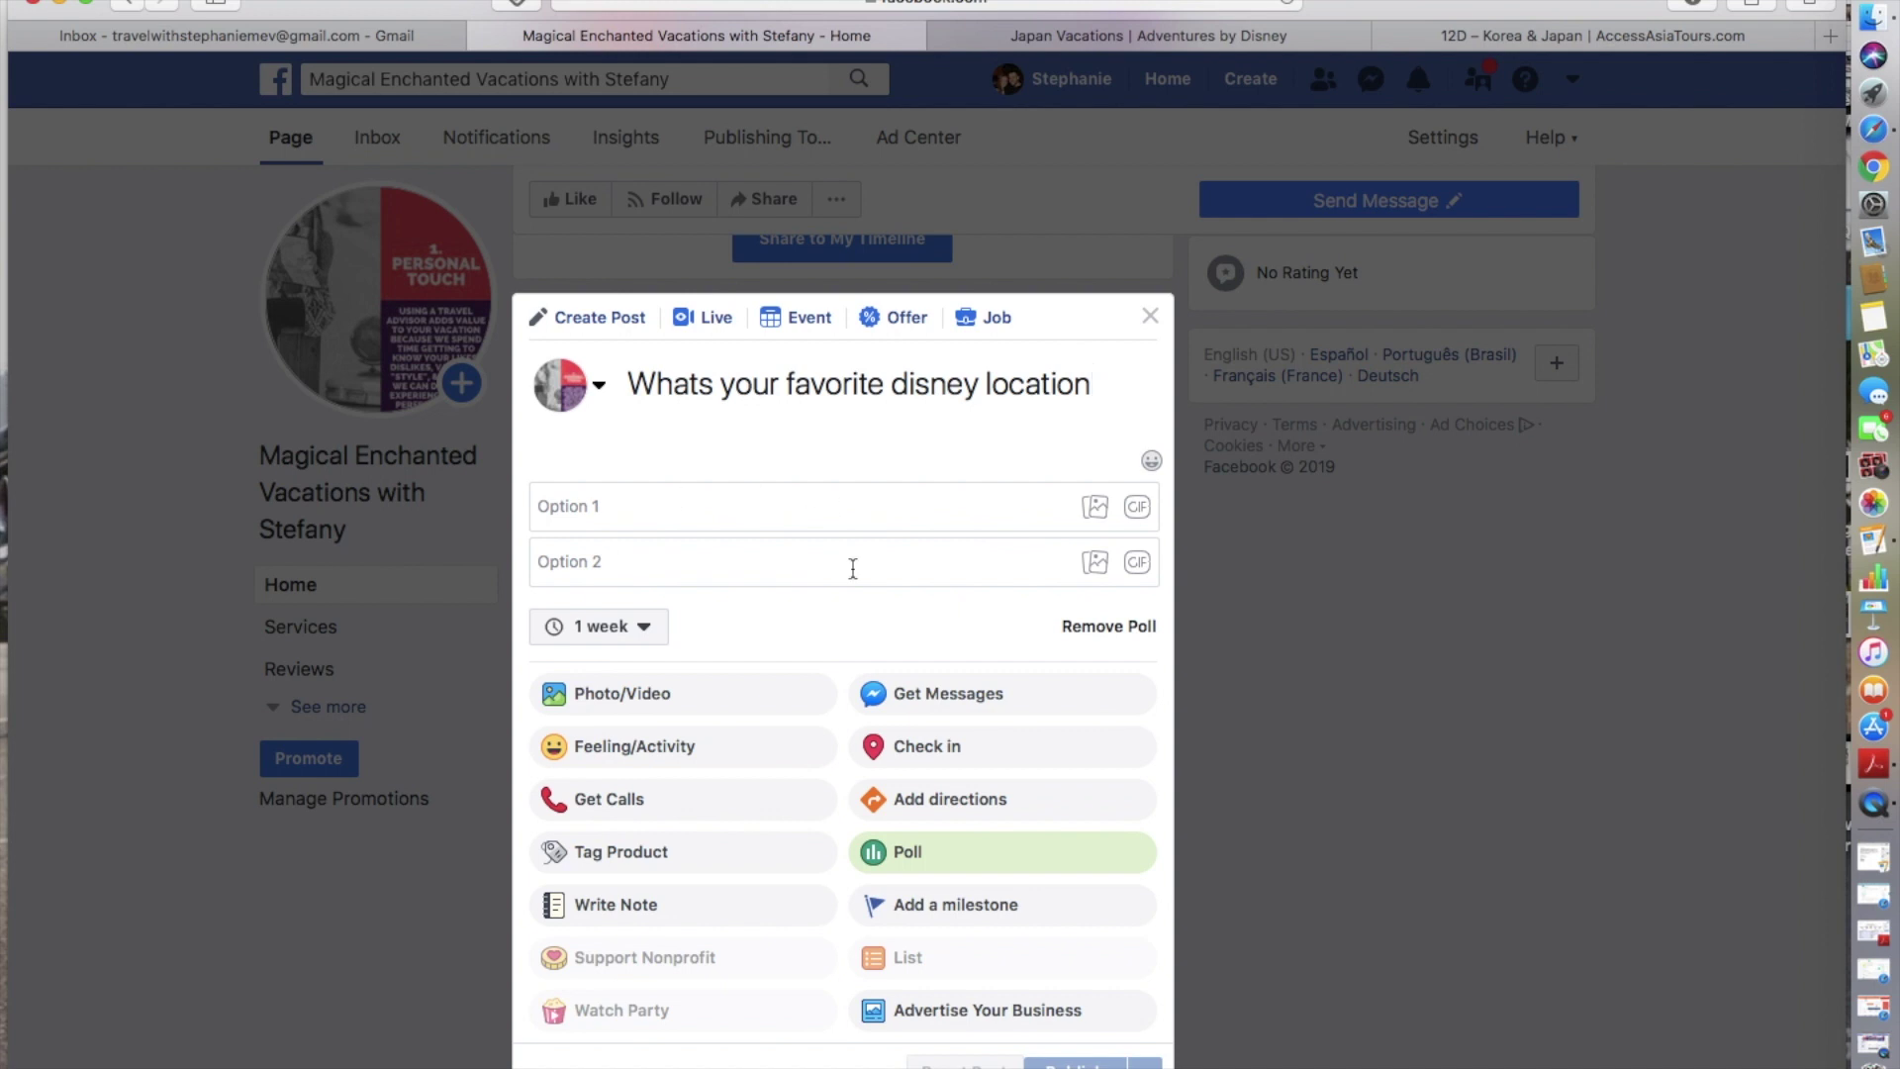
{"action": "left_click", "coordinate": [648, 512]}
{"action": "type", "text": "Disneyland"}
{"action": "left_click", "coordinate": [628, 564]}
{"action": "type", "text": "w"}
{"action": "key", "text": "BackSpace"}
{"action": "type", "text": "Walt Disne"}
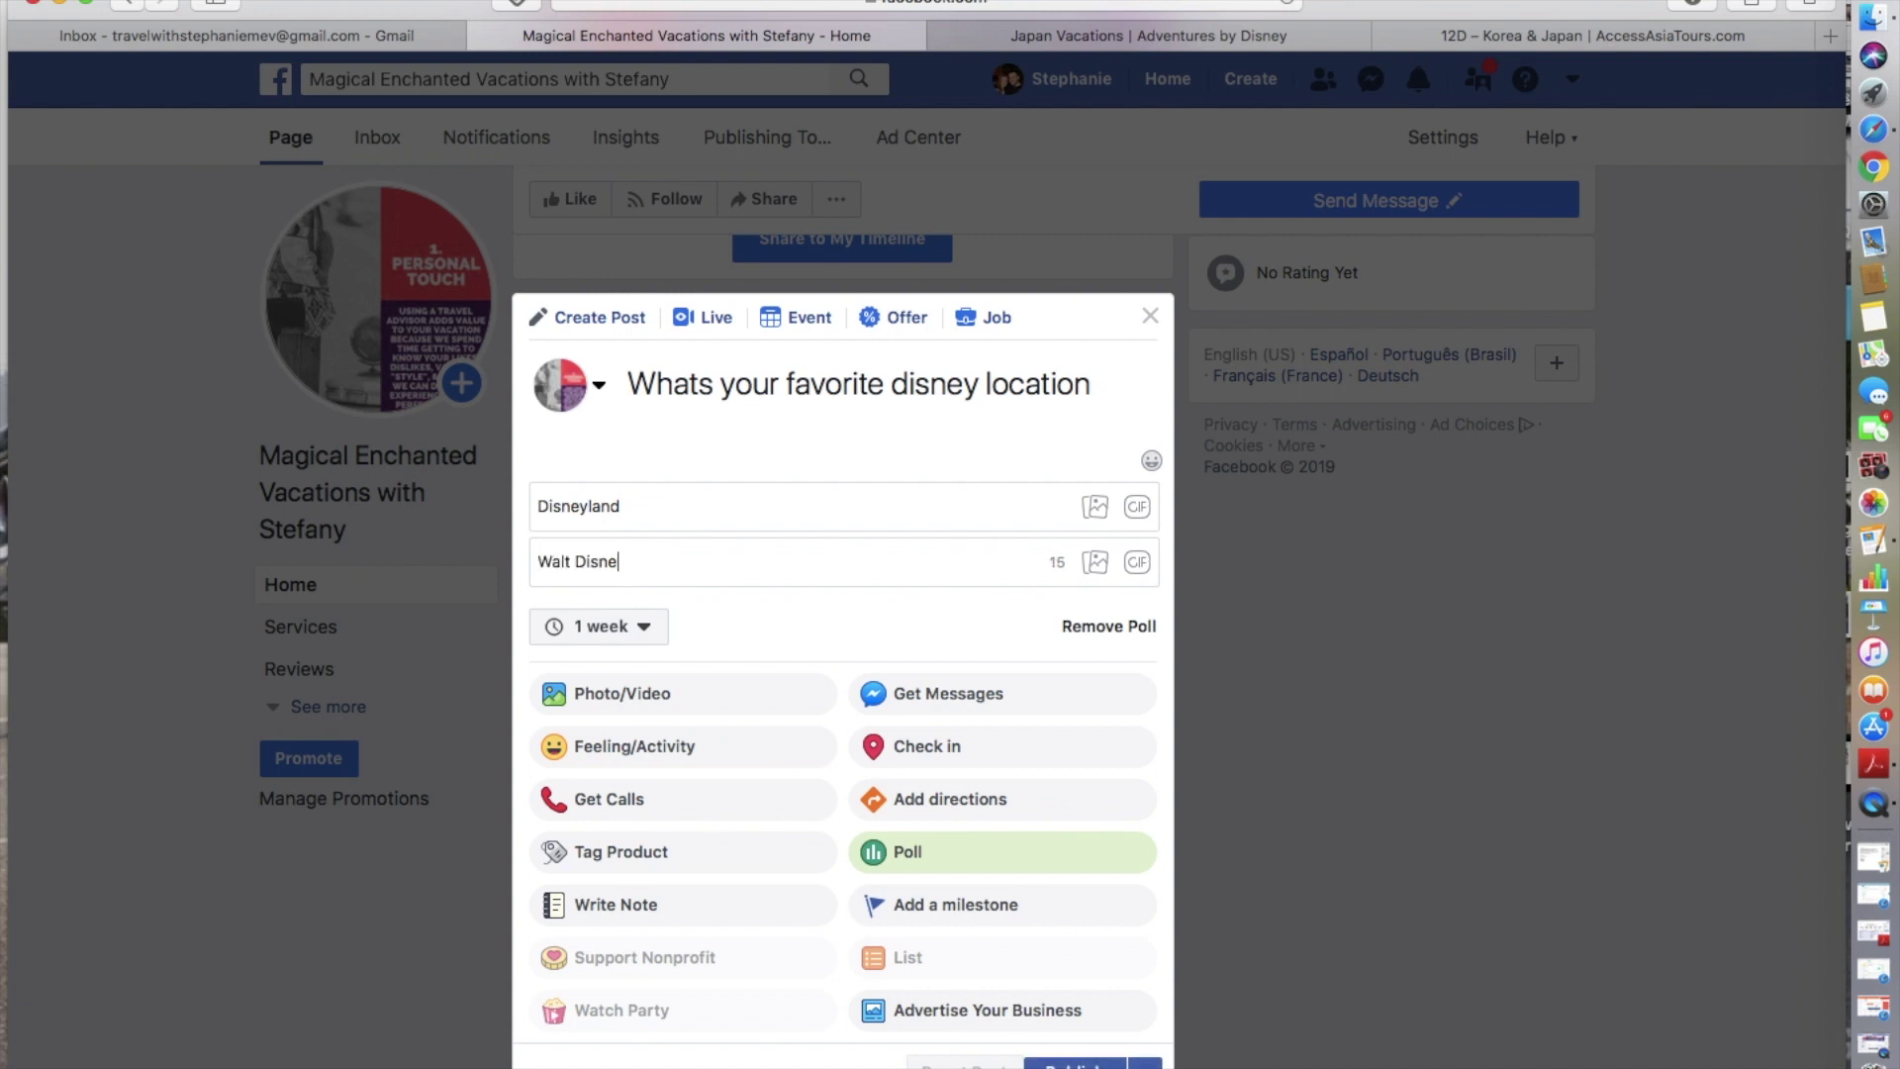
{"action": "type", "text": "y World"}
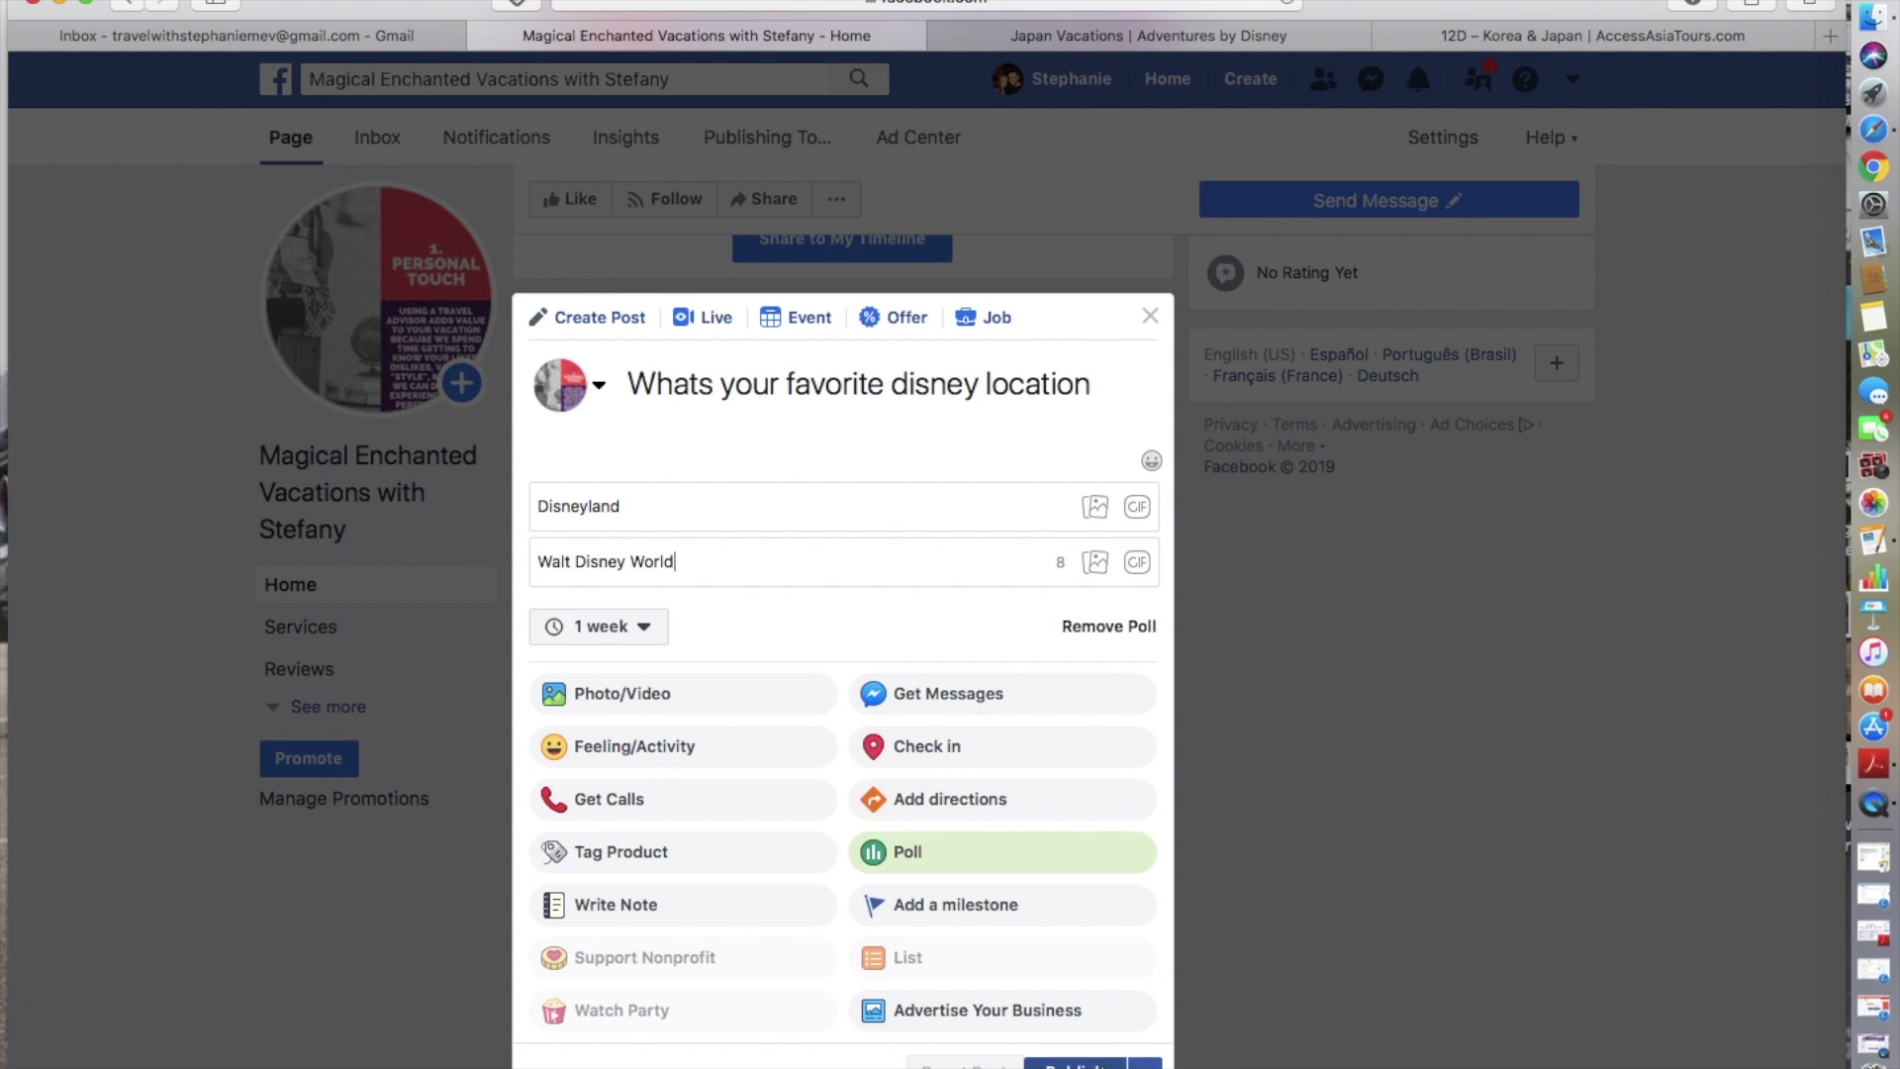
{"action": "left_click", "coordinate": [641, 636]}
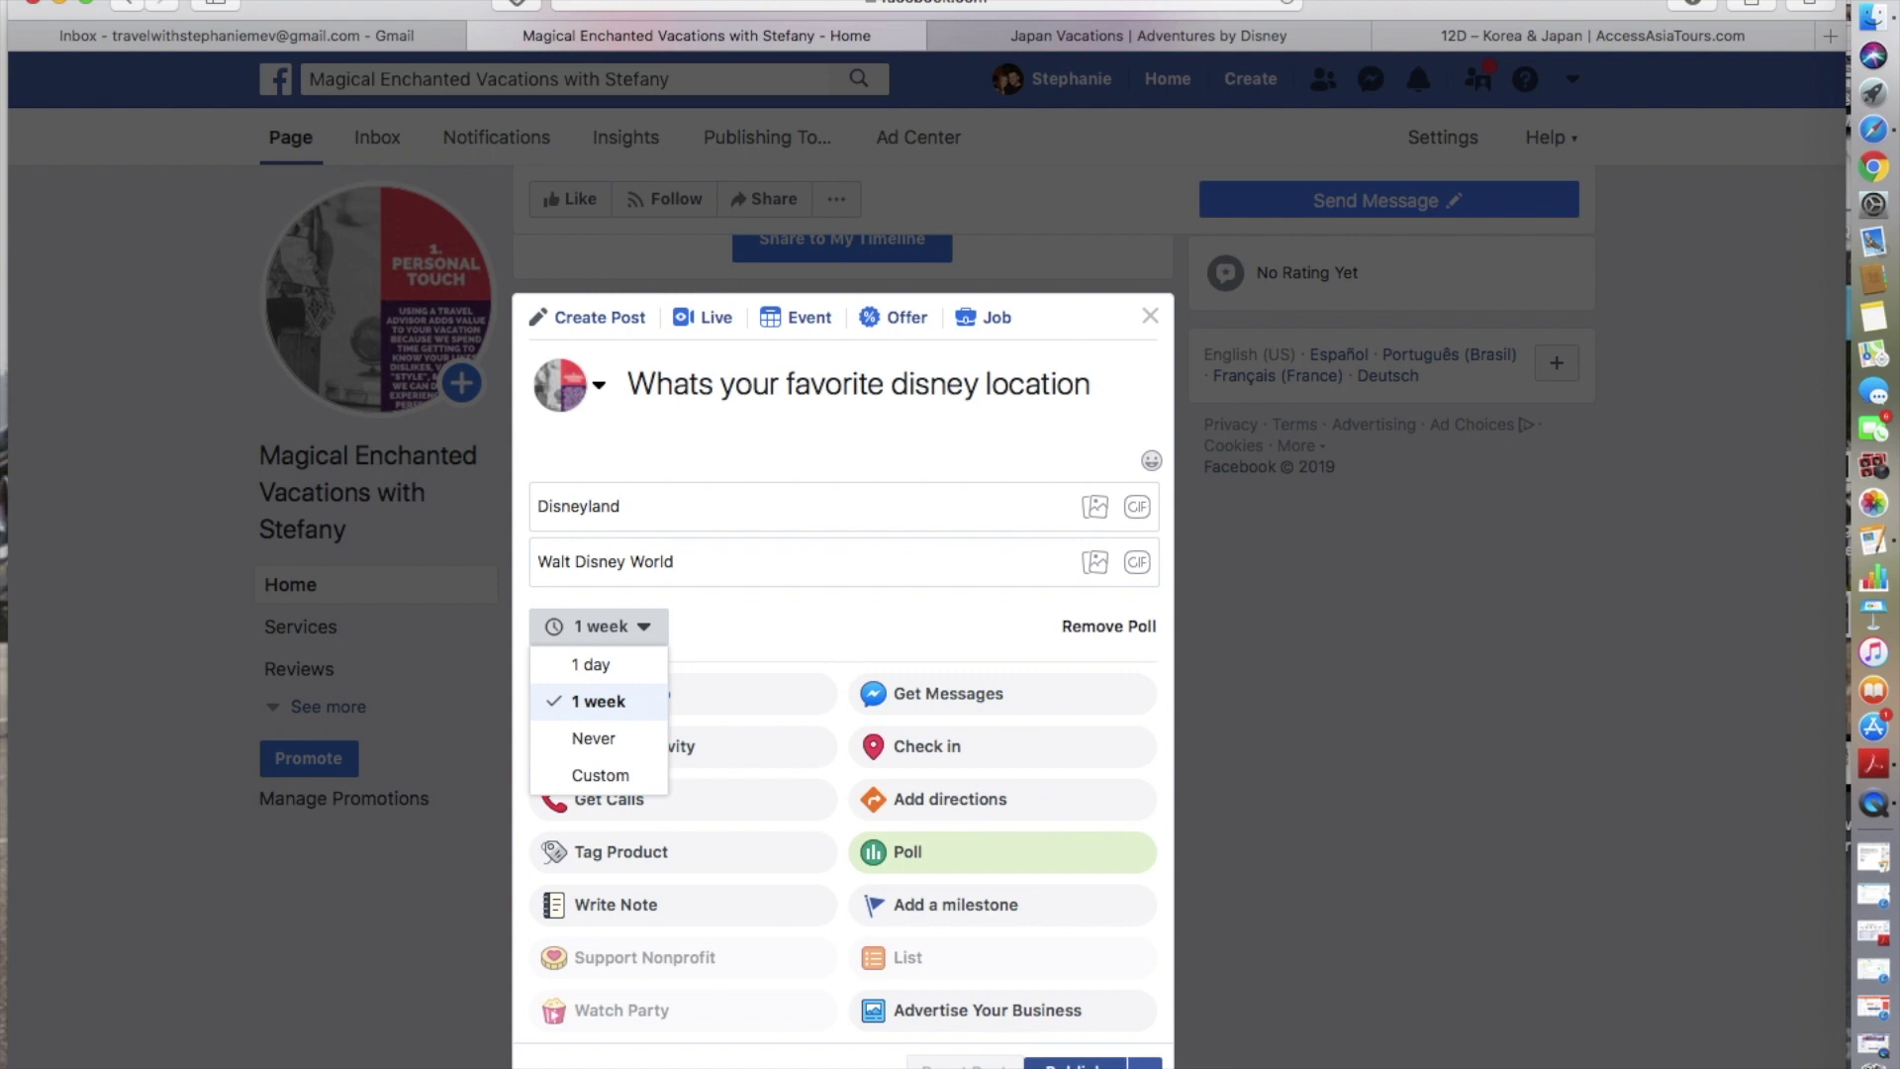
{"action": "left_click", "coordinate": [1145, 1064]}
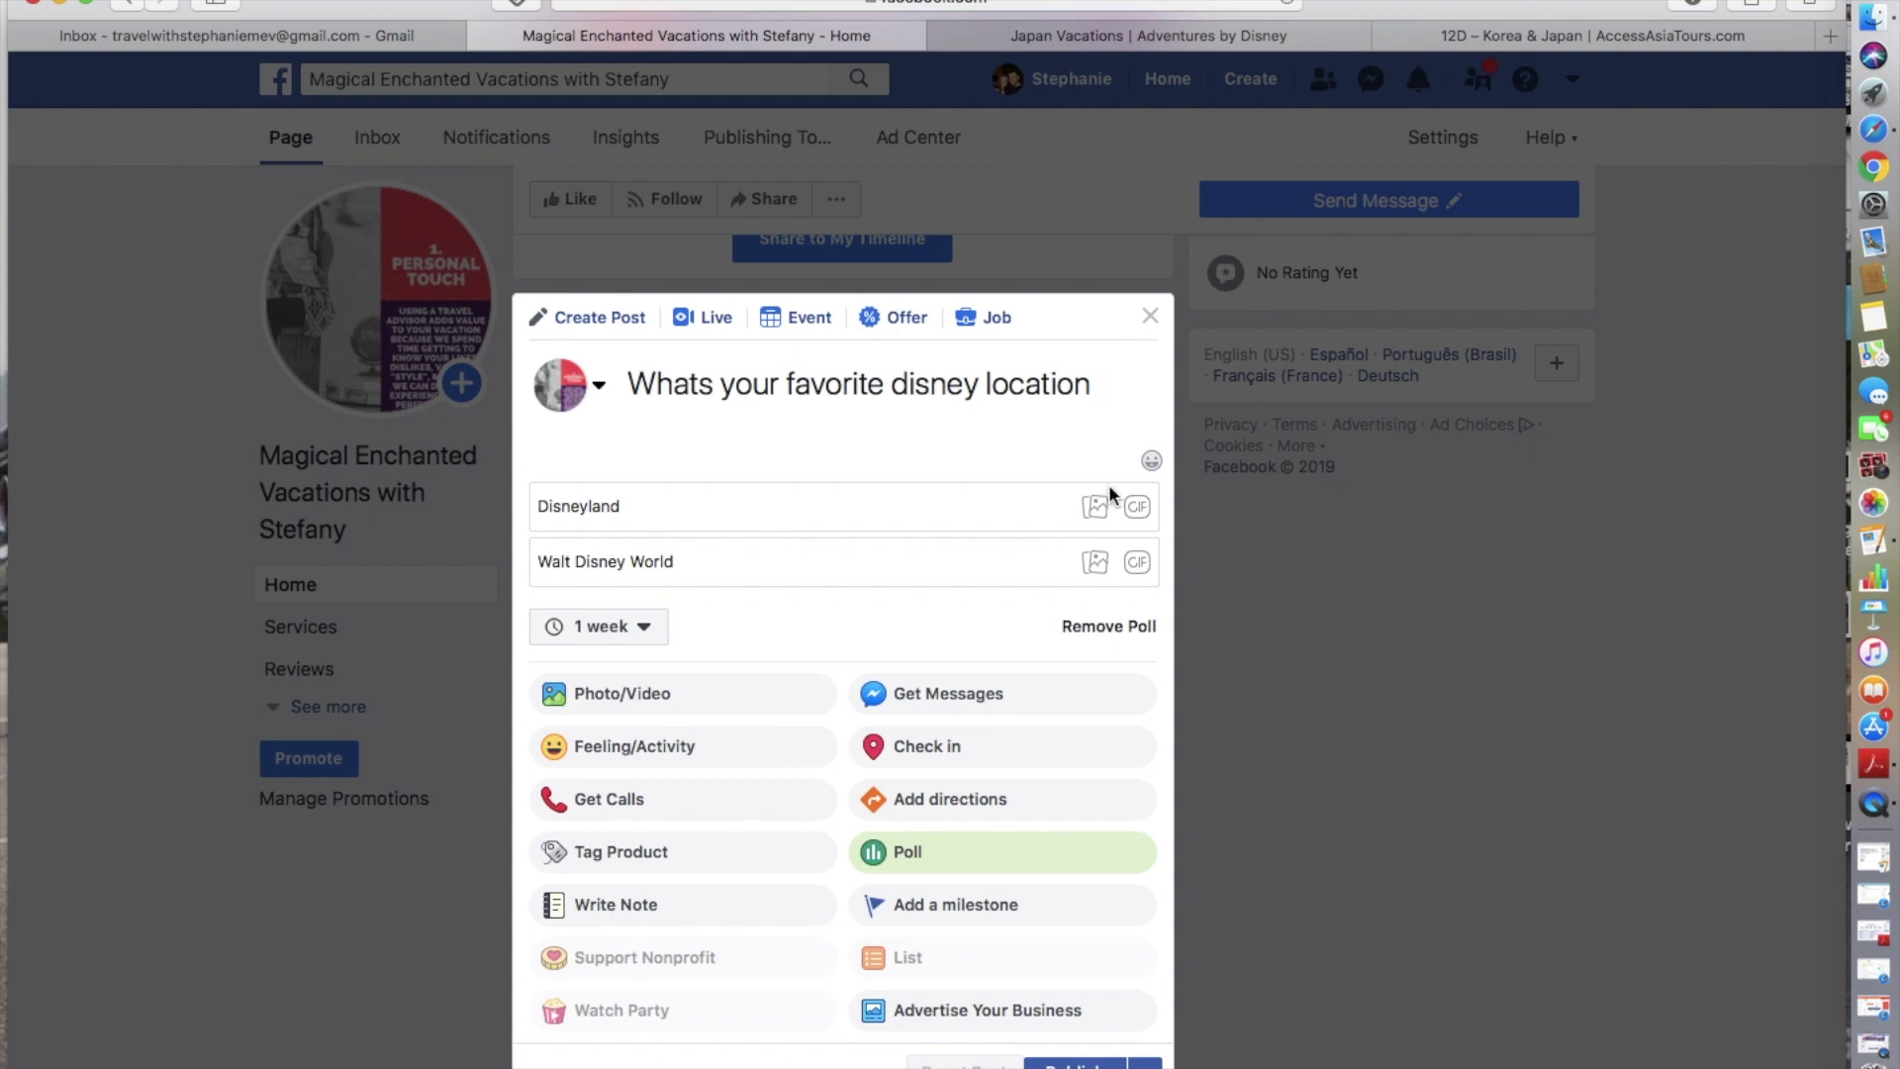
- Close the poll composer without publishing, leaving it as a draft
{"action": "left_click", "coordinate": [1150, 314]}
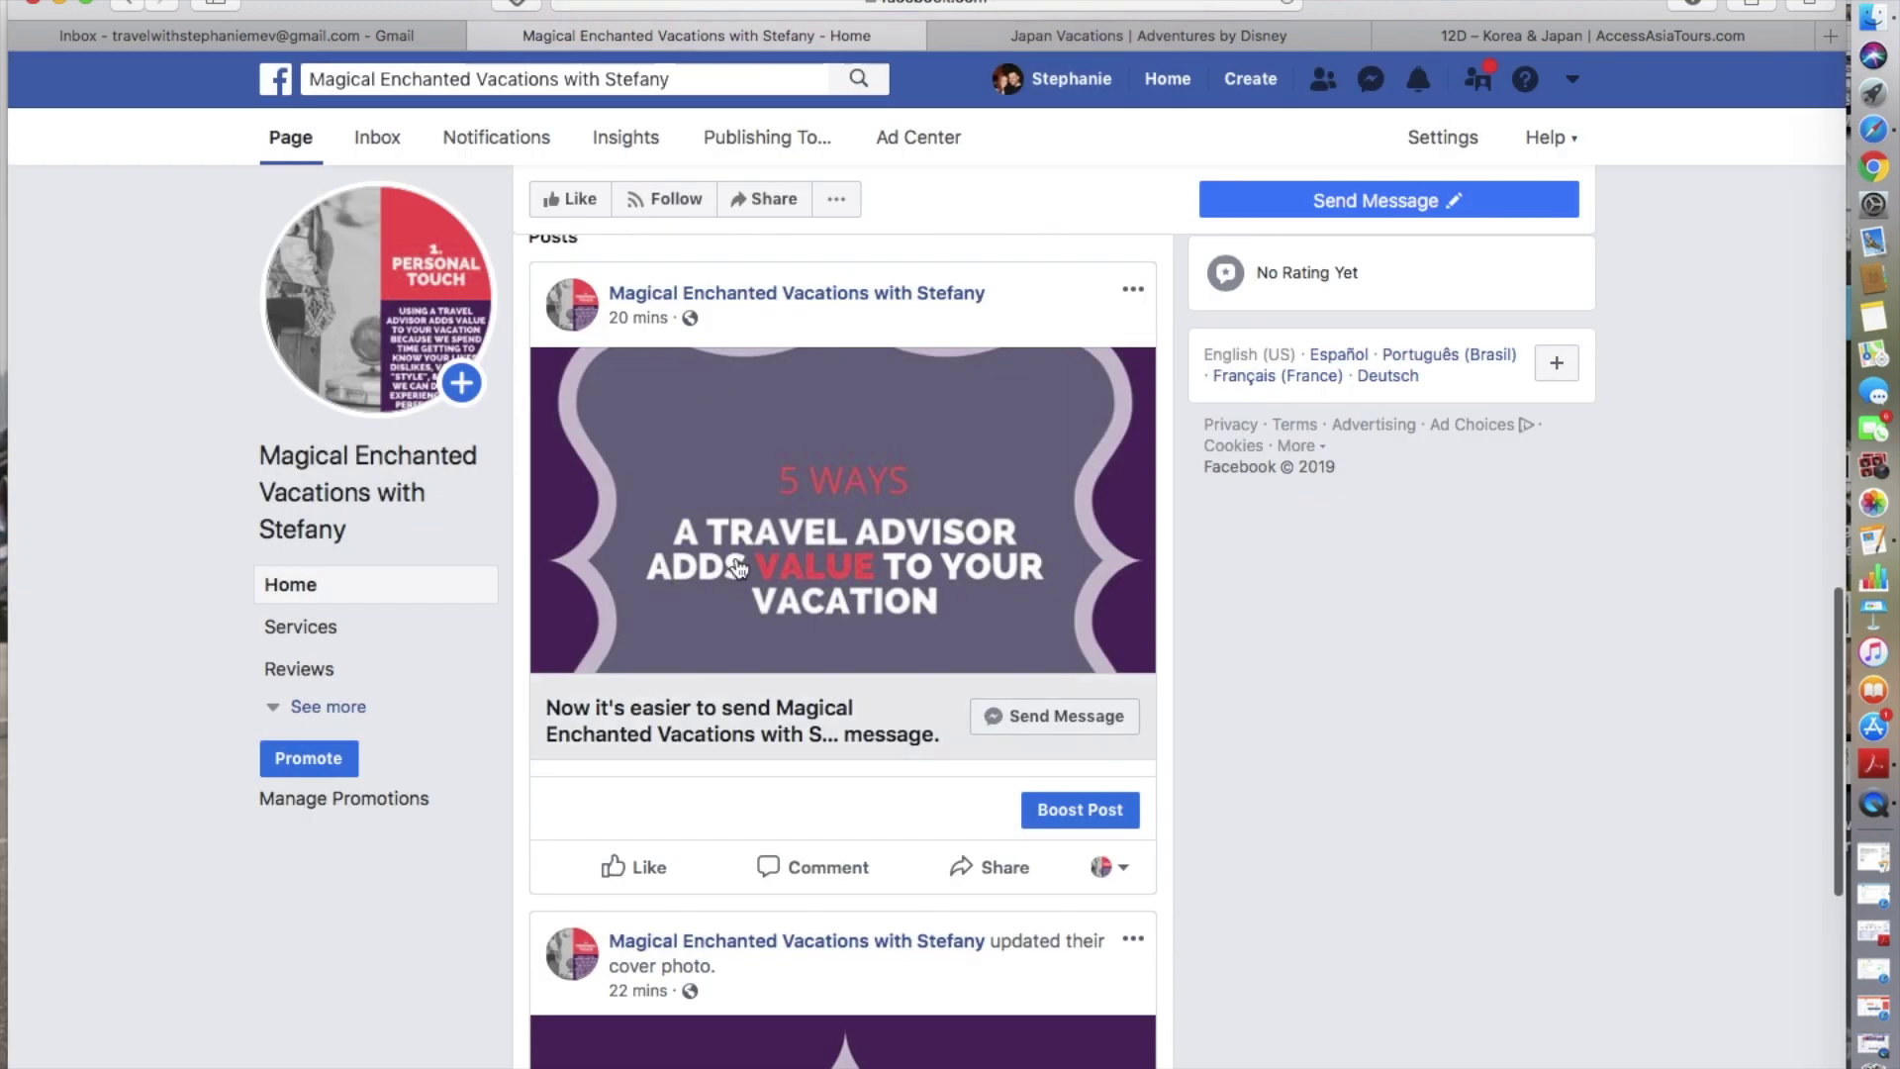
{"action": "scroll", "coordinate": [1007, 557], "scroll_direction": "up", "scroll_amount": 10}
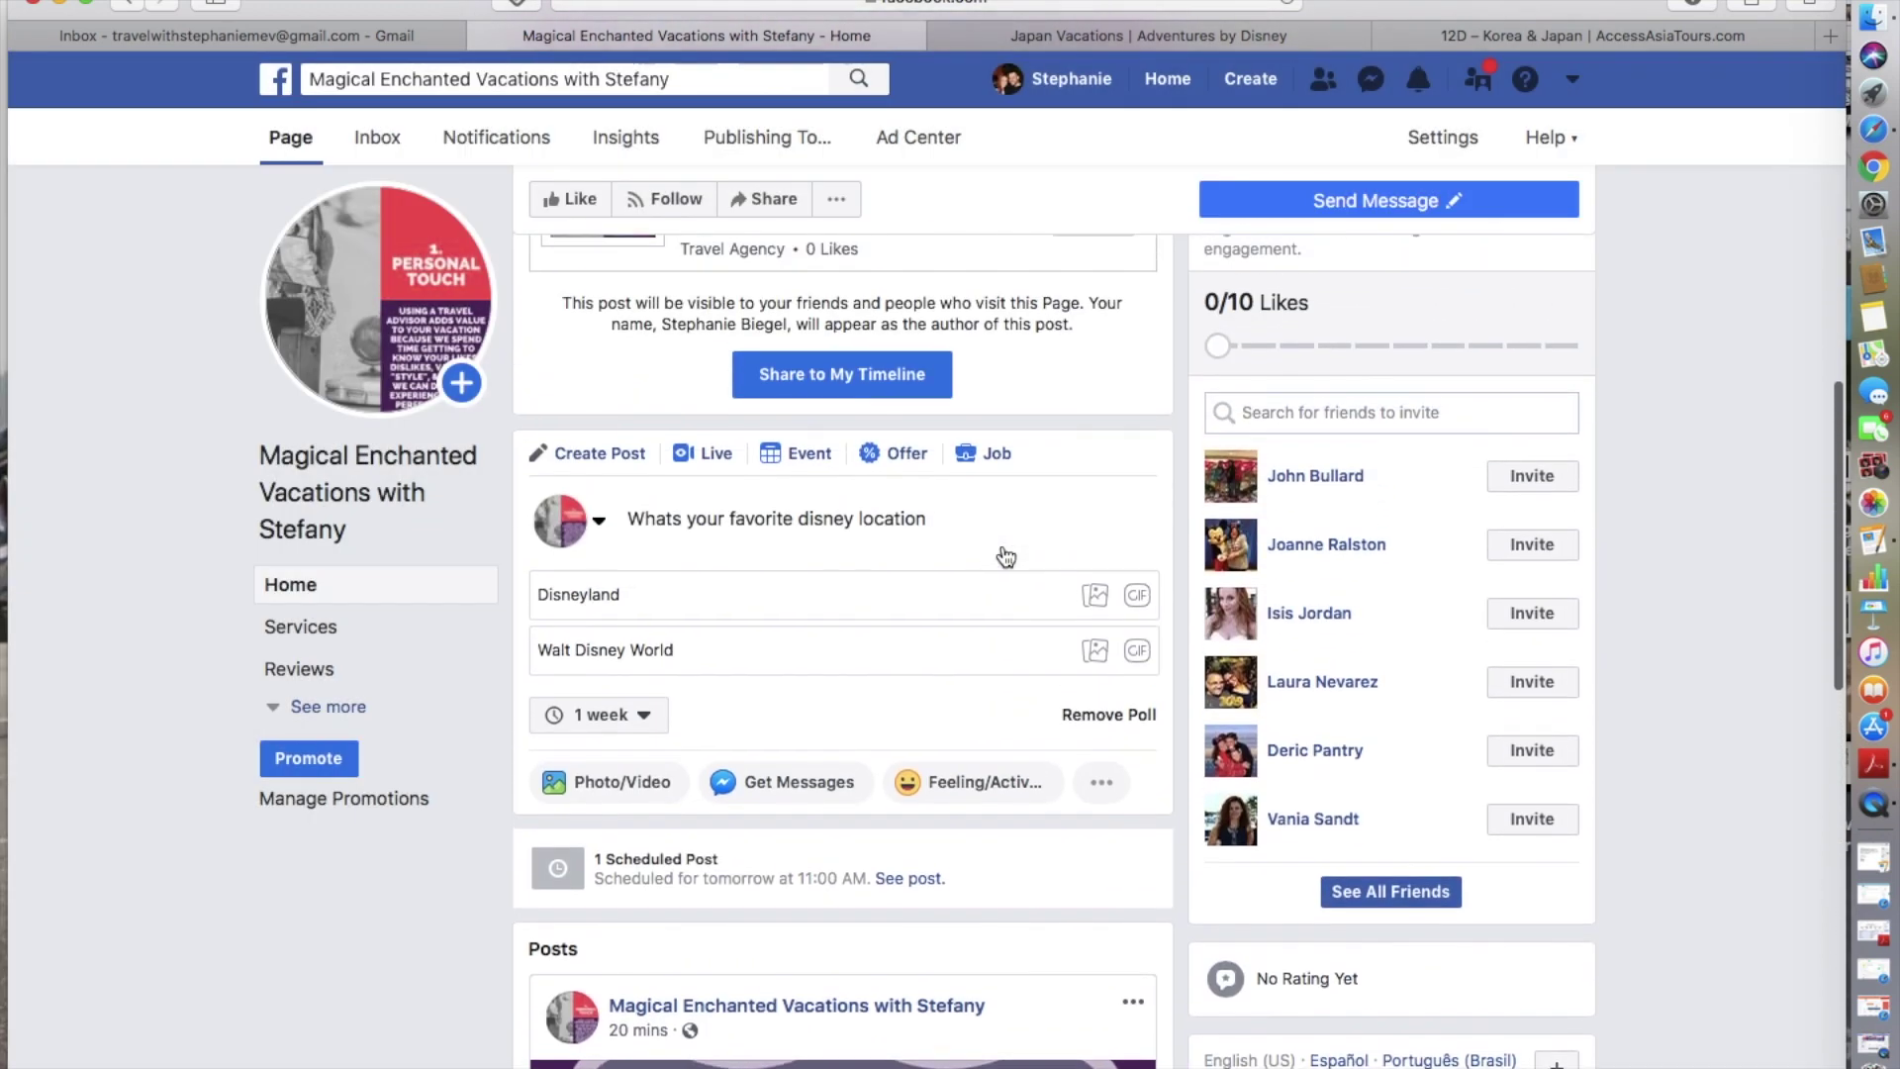
{"action": "scroll", "coordinate": [1006, 557], "scroll_direction": "up", "scroll_amount": 5}
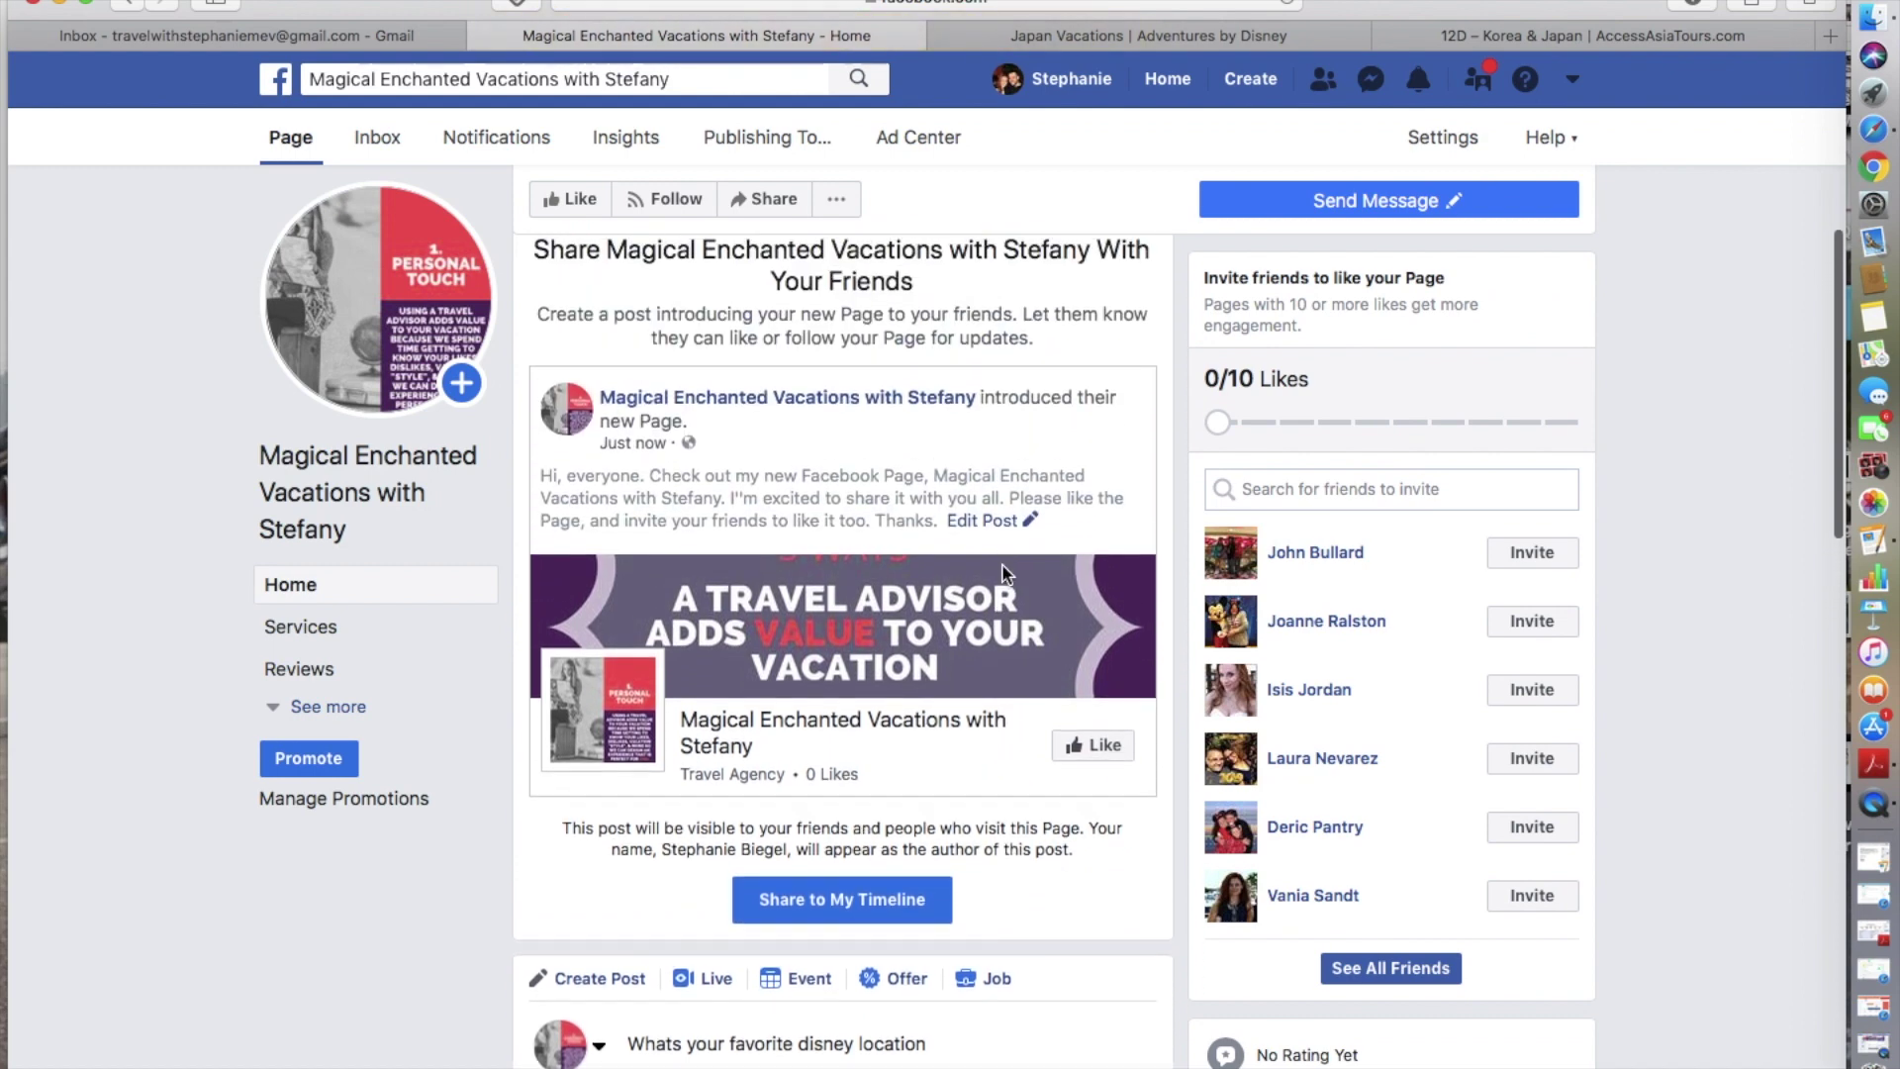
{"action": "scroll", "coordinate": [1001, 562], "scroll_direction": "down", "scroll_amount": 1}
{"action": "scroll", "coordinate": [1001, 562], "scroll_direction": "up", "scroll_amount": 4}
{"action": "scroll", "coordinate": [1001, 562], "scroll_direction": "down", "scroll_amount": 4}
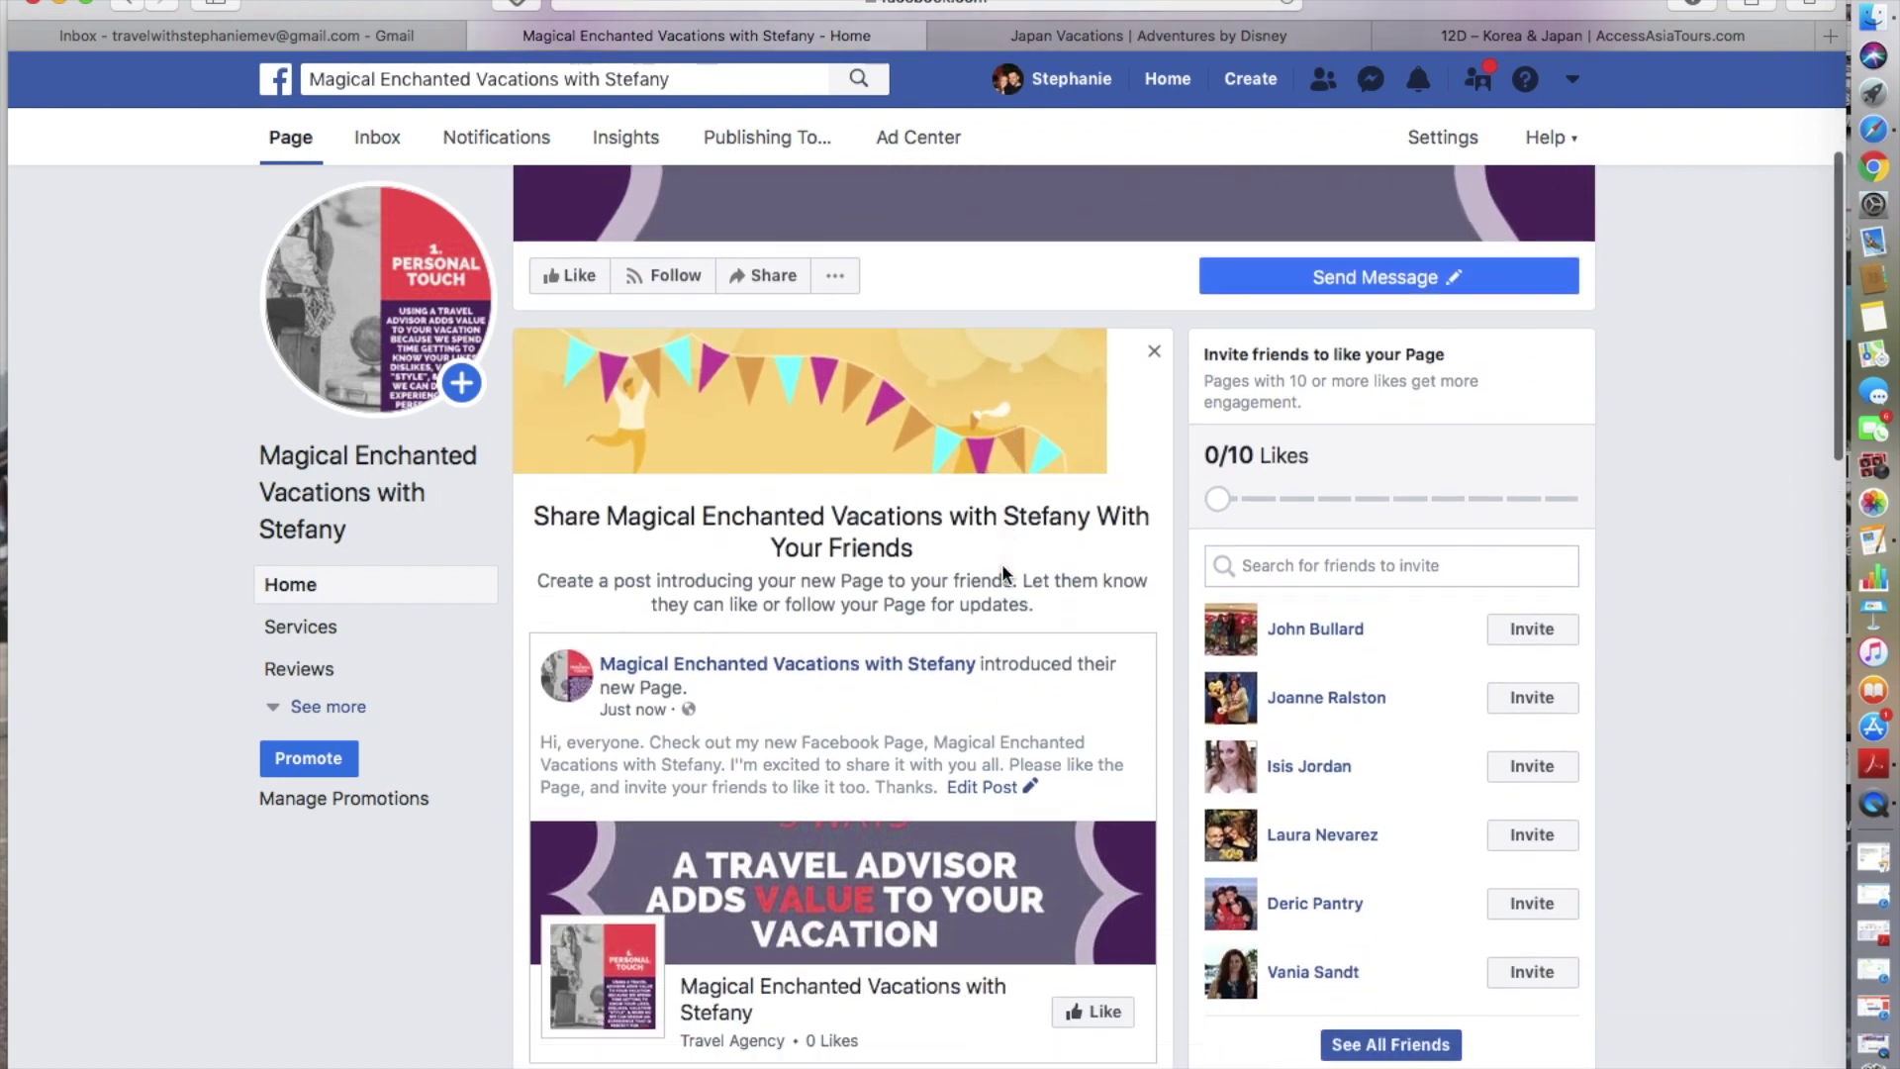
{"action": "scroll", "coordinate": [1001, 562], "scroll_direction": "down", "scroll_amount": 3}
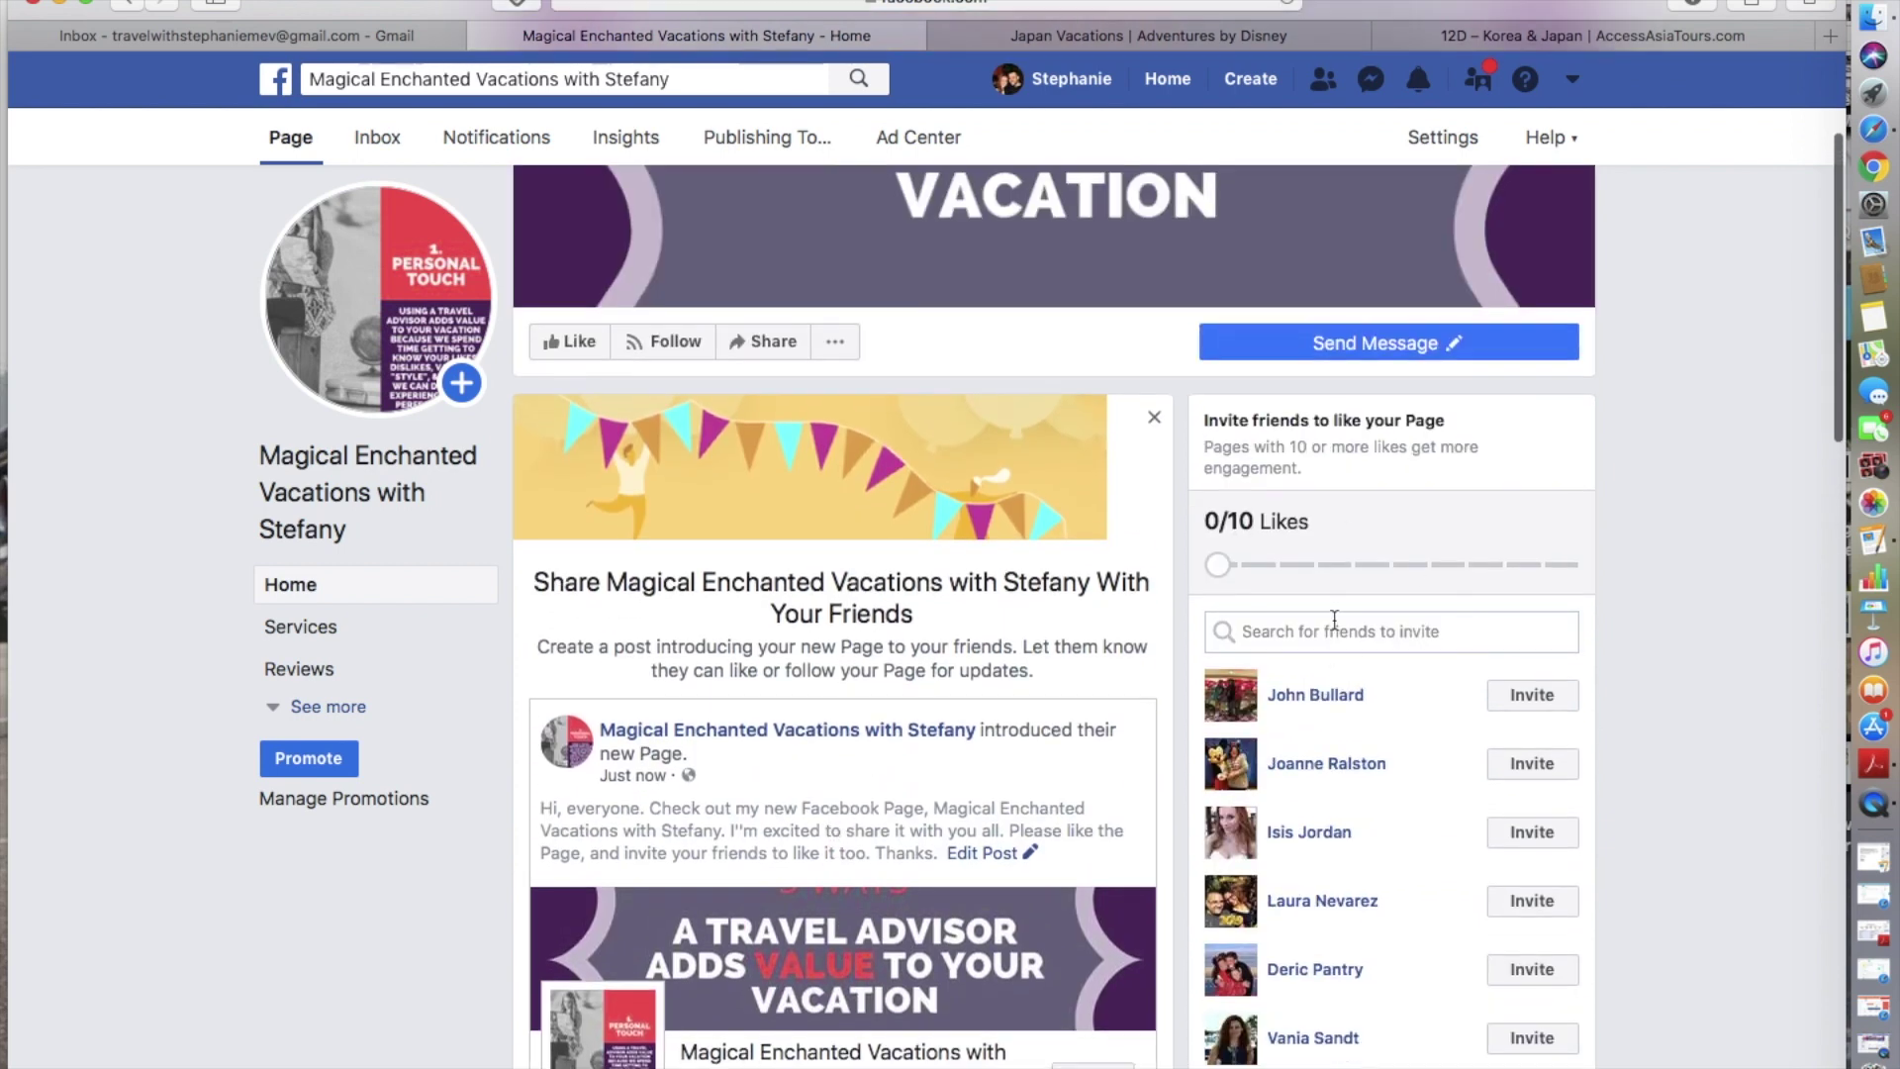
{"action": "scroll", "coordinate": [1334, 619], "scroll_direction": "down", "scroll_amount": 5}
- Look through the See All Friends invite dialog, then close it without sending invites
{"action": "left_click", "coordinate": [1389, 766]}
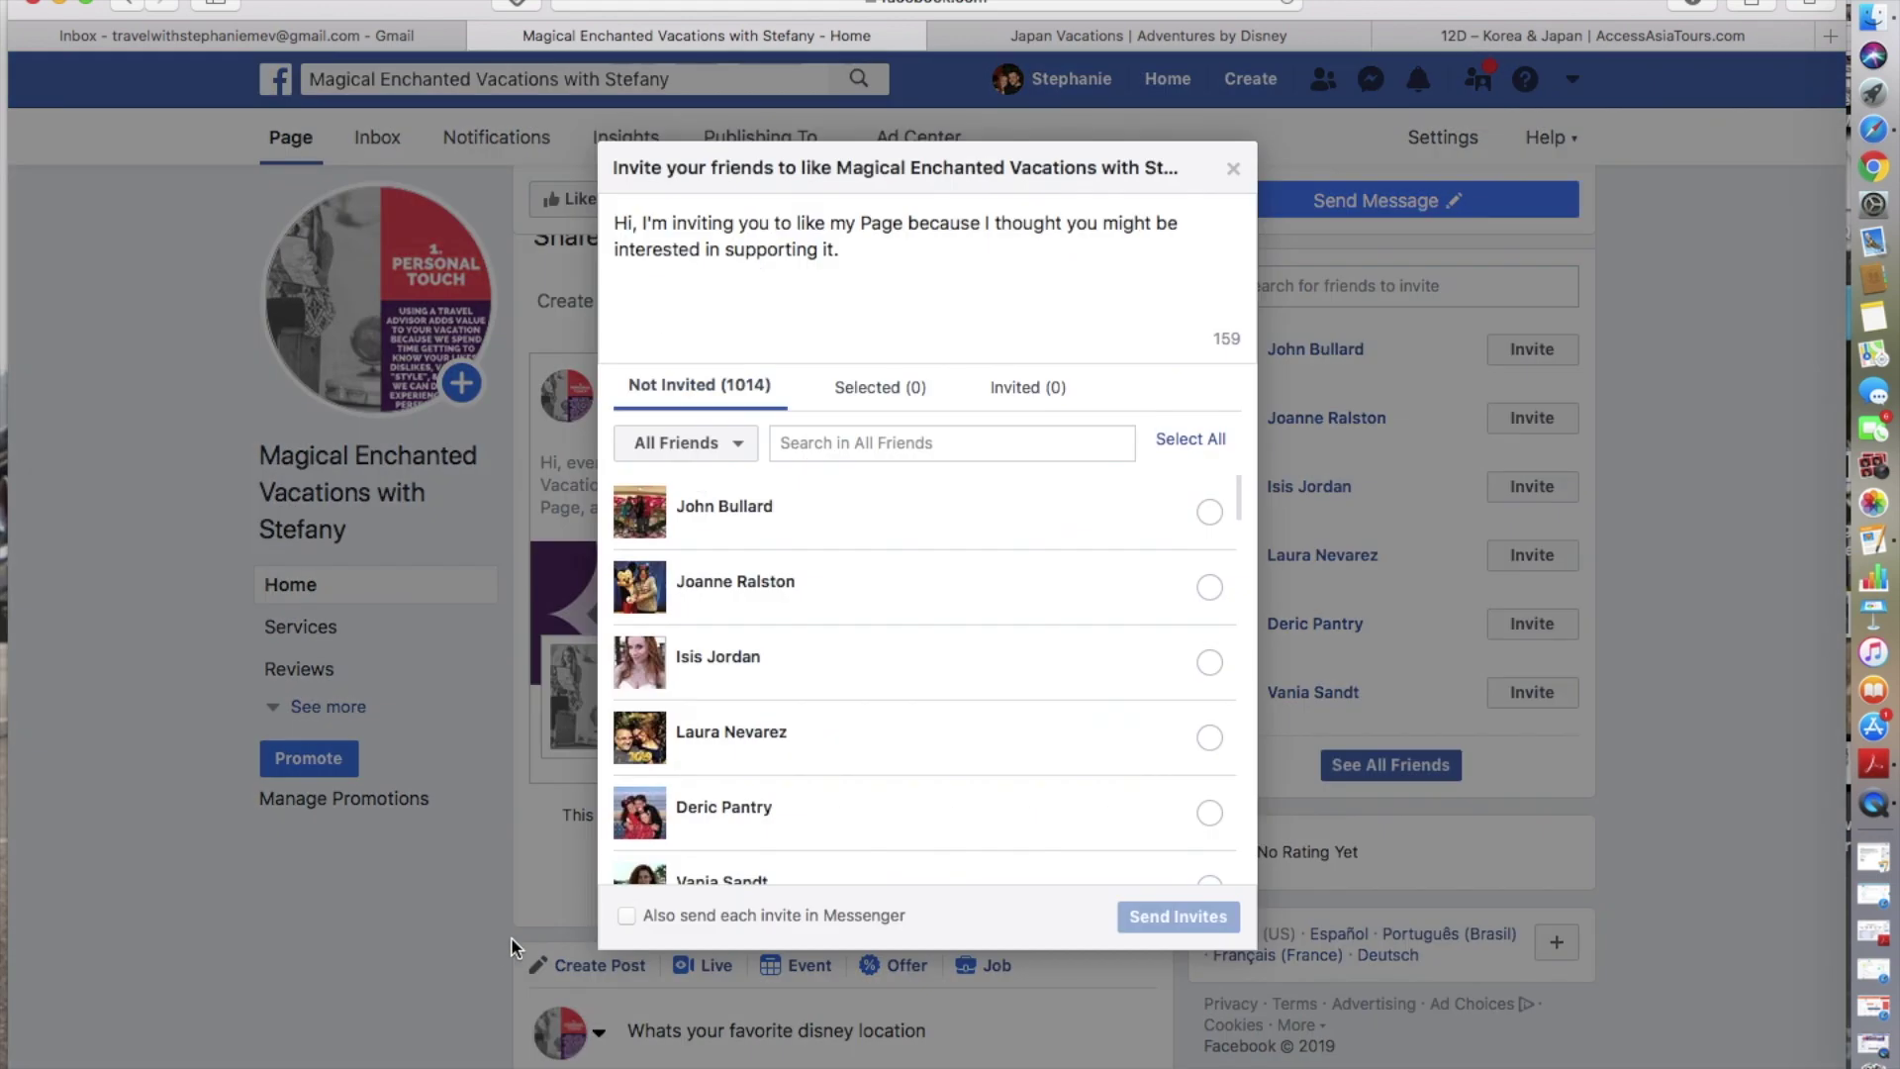
{"action": "scroll", "coordinate": [934, 817], "scroll_direction": "down", "scroll_amount": 15}
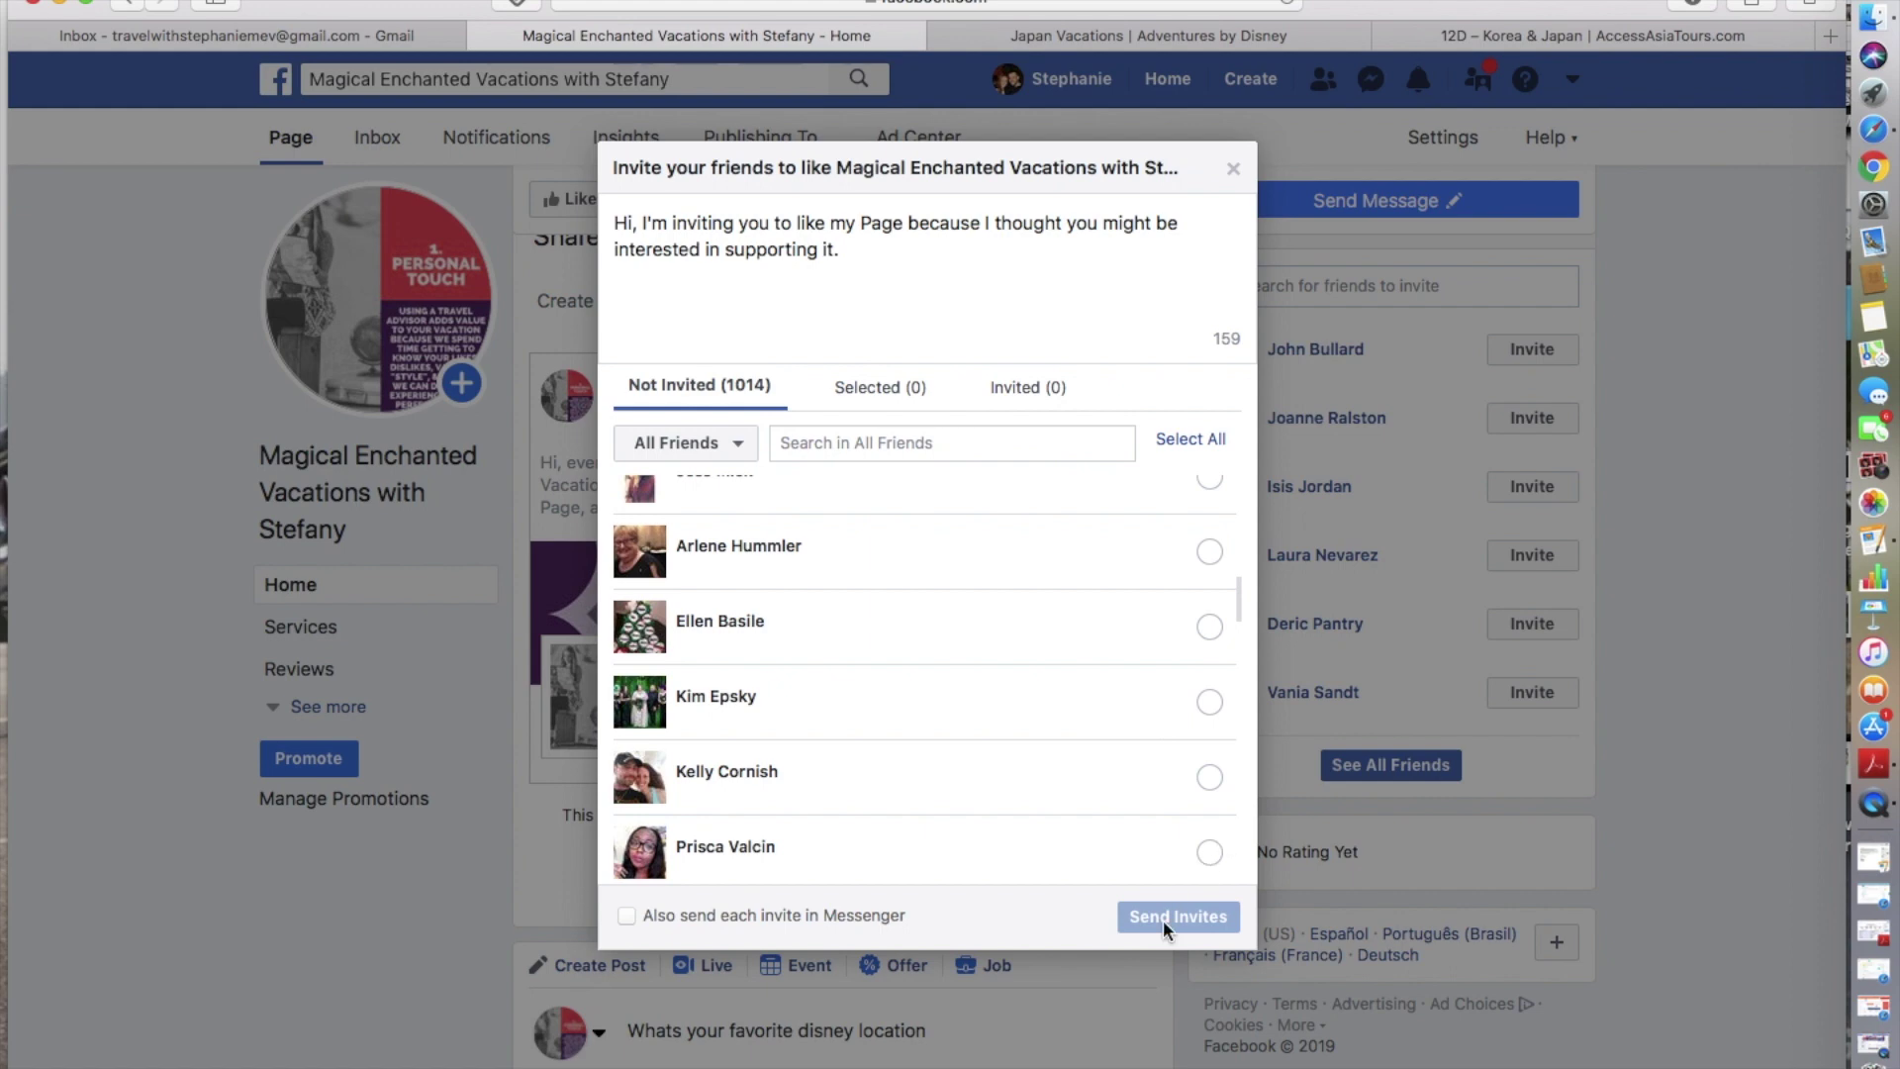
{"action": "scroll", "coordinate": [1125, 752], "scroll_direction": "down", "scroll_amount": 5}
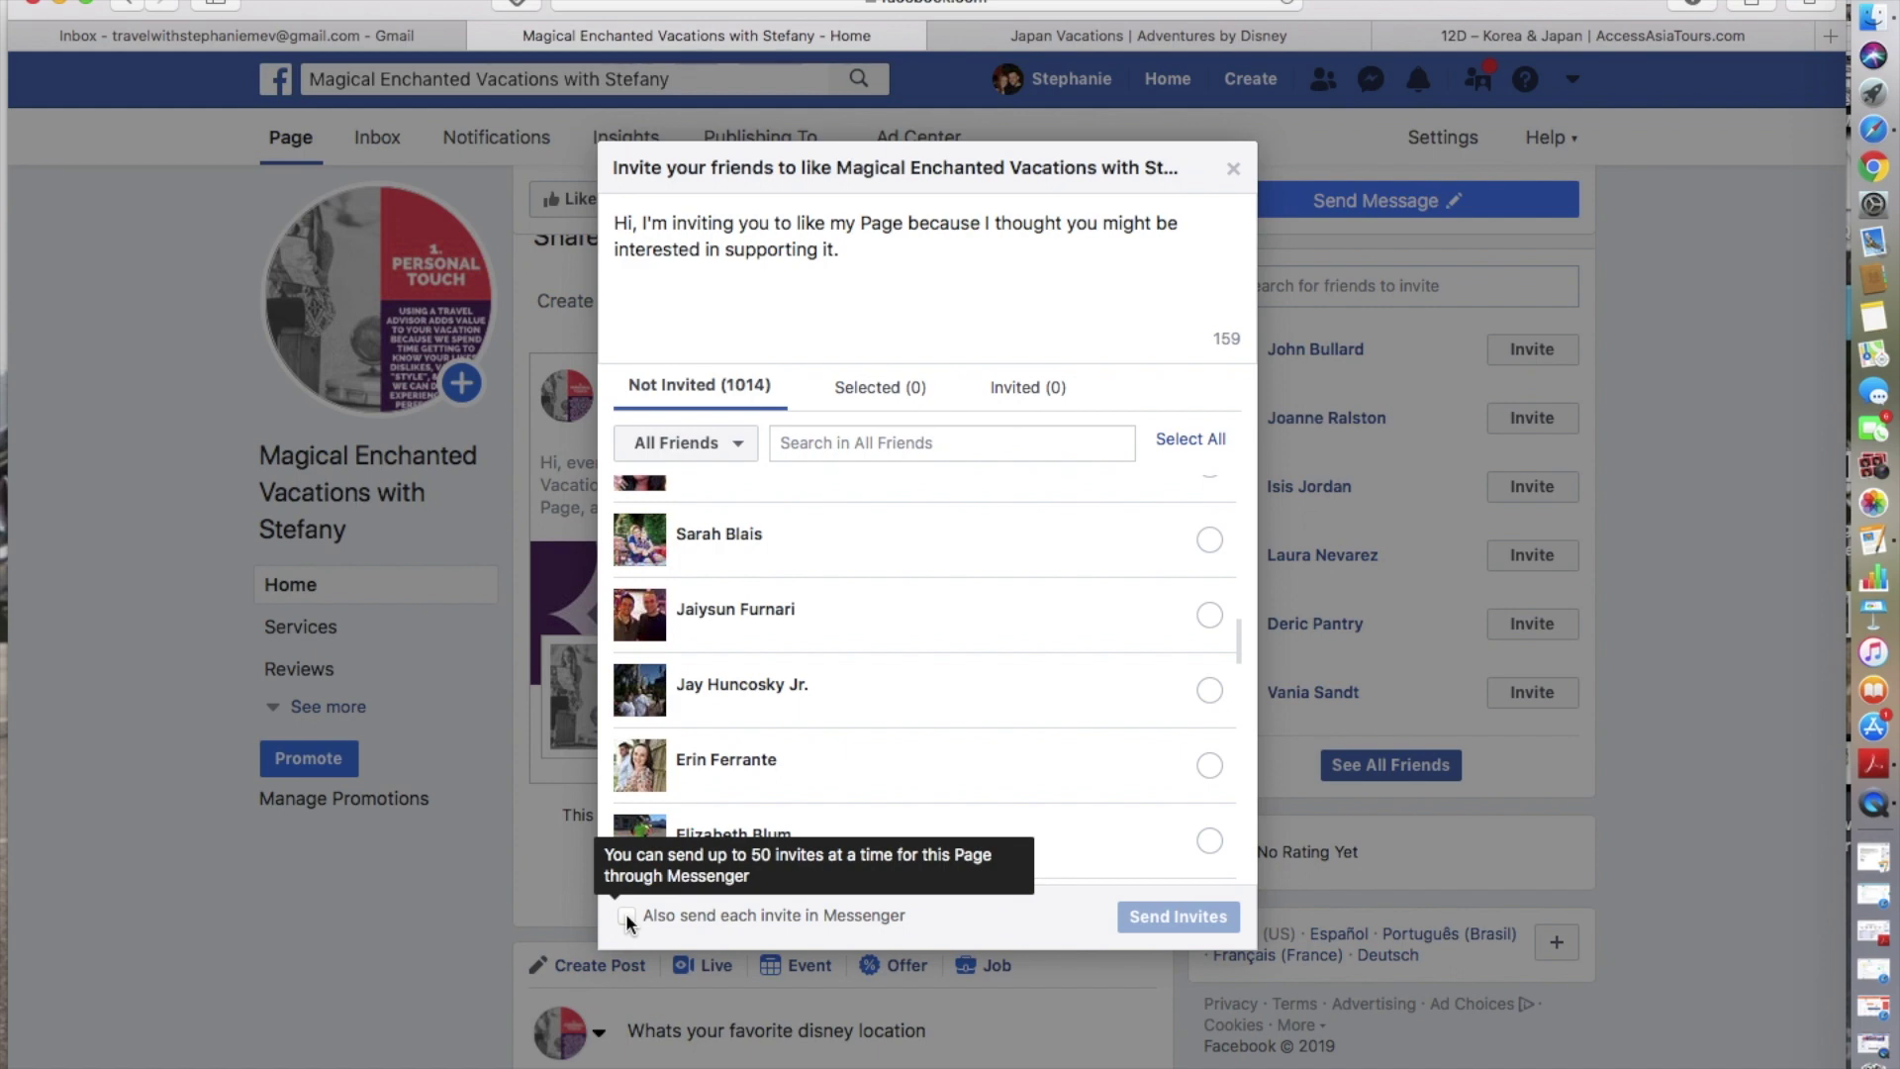
{"action": "left_click_drag", "start_coordinate": [871, 259], "coordinate": [606, 208]}
{"action": "left_click", "coordinate": [834, 253]}
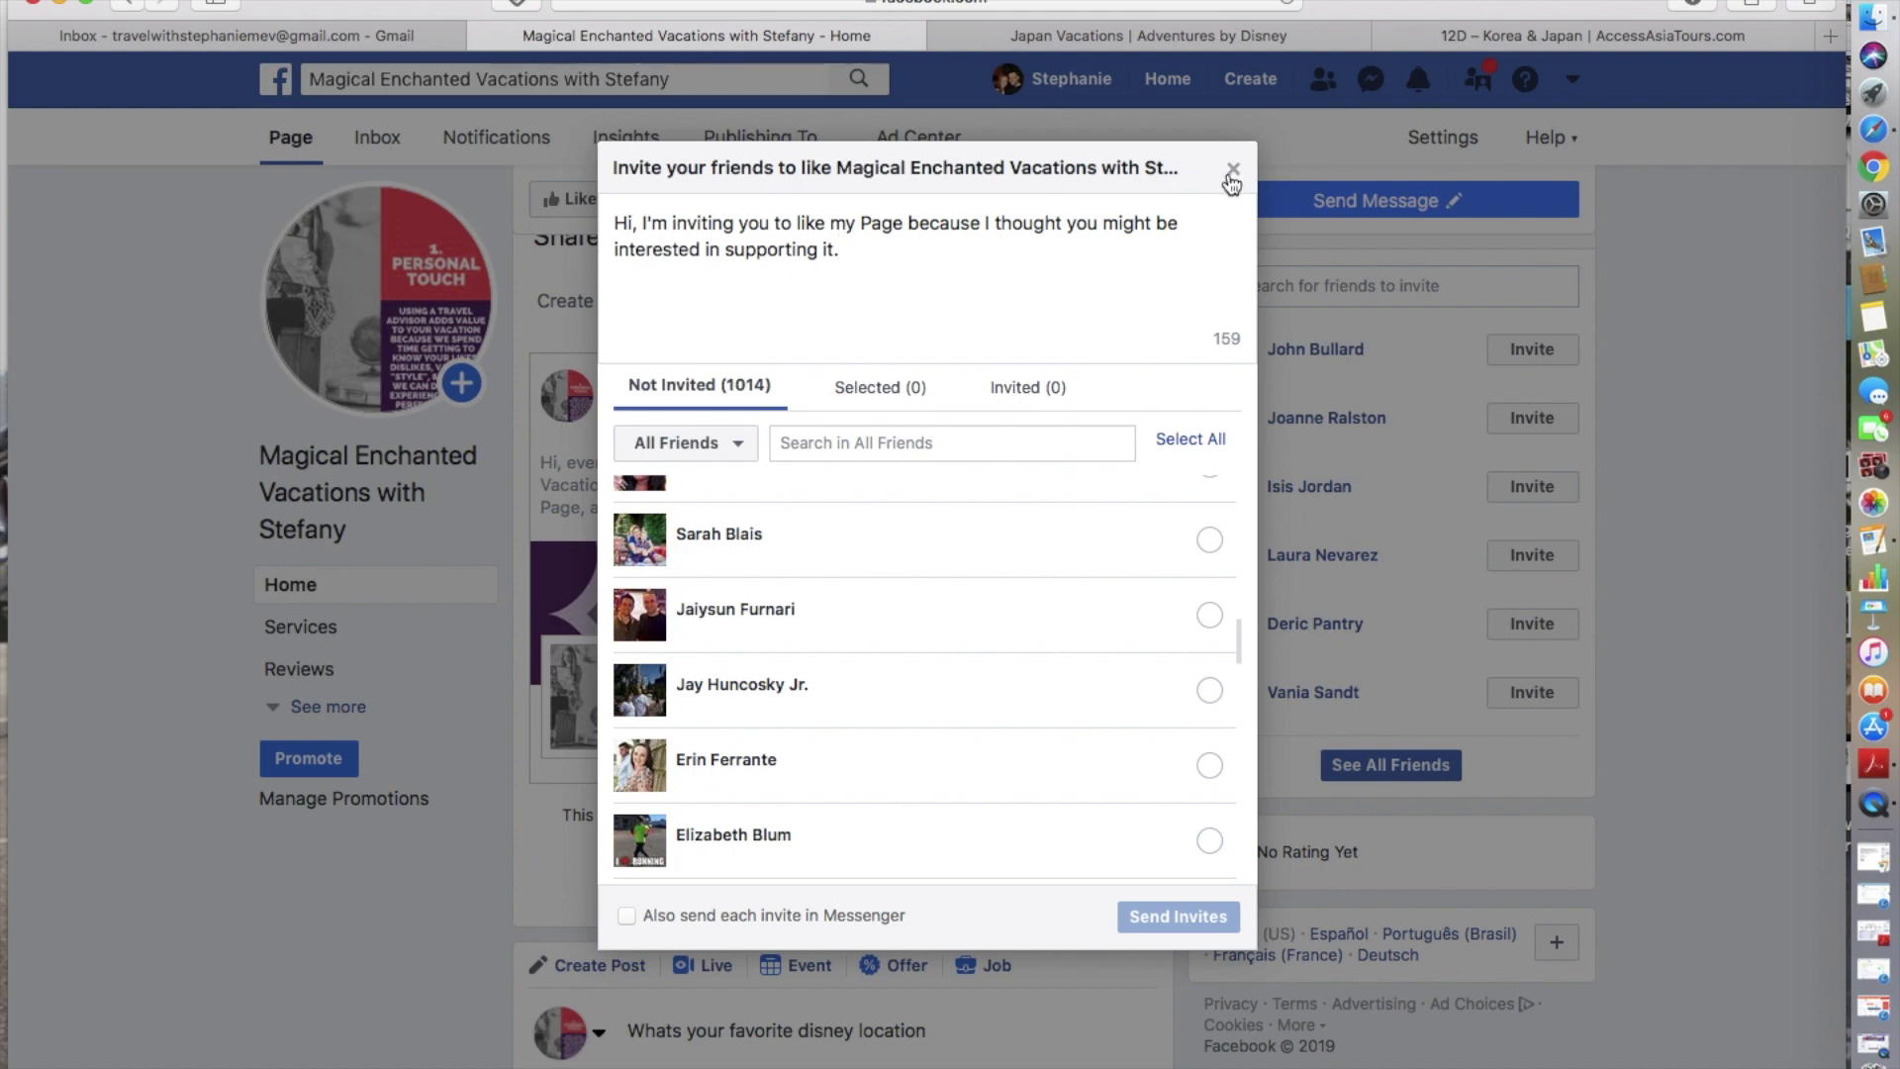
{"action": "left_click", "coordinate": [1231, 178]}
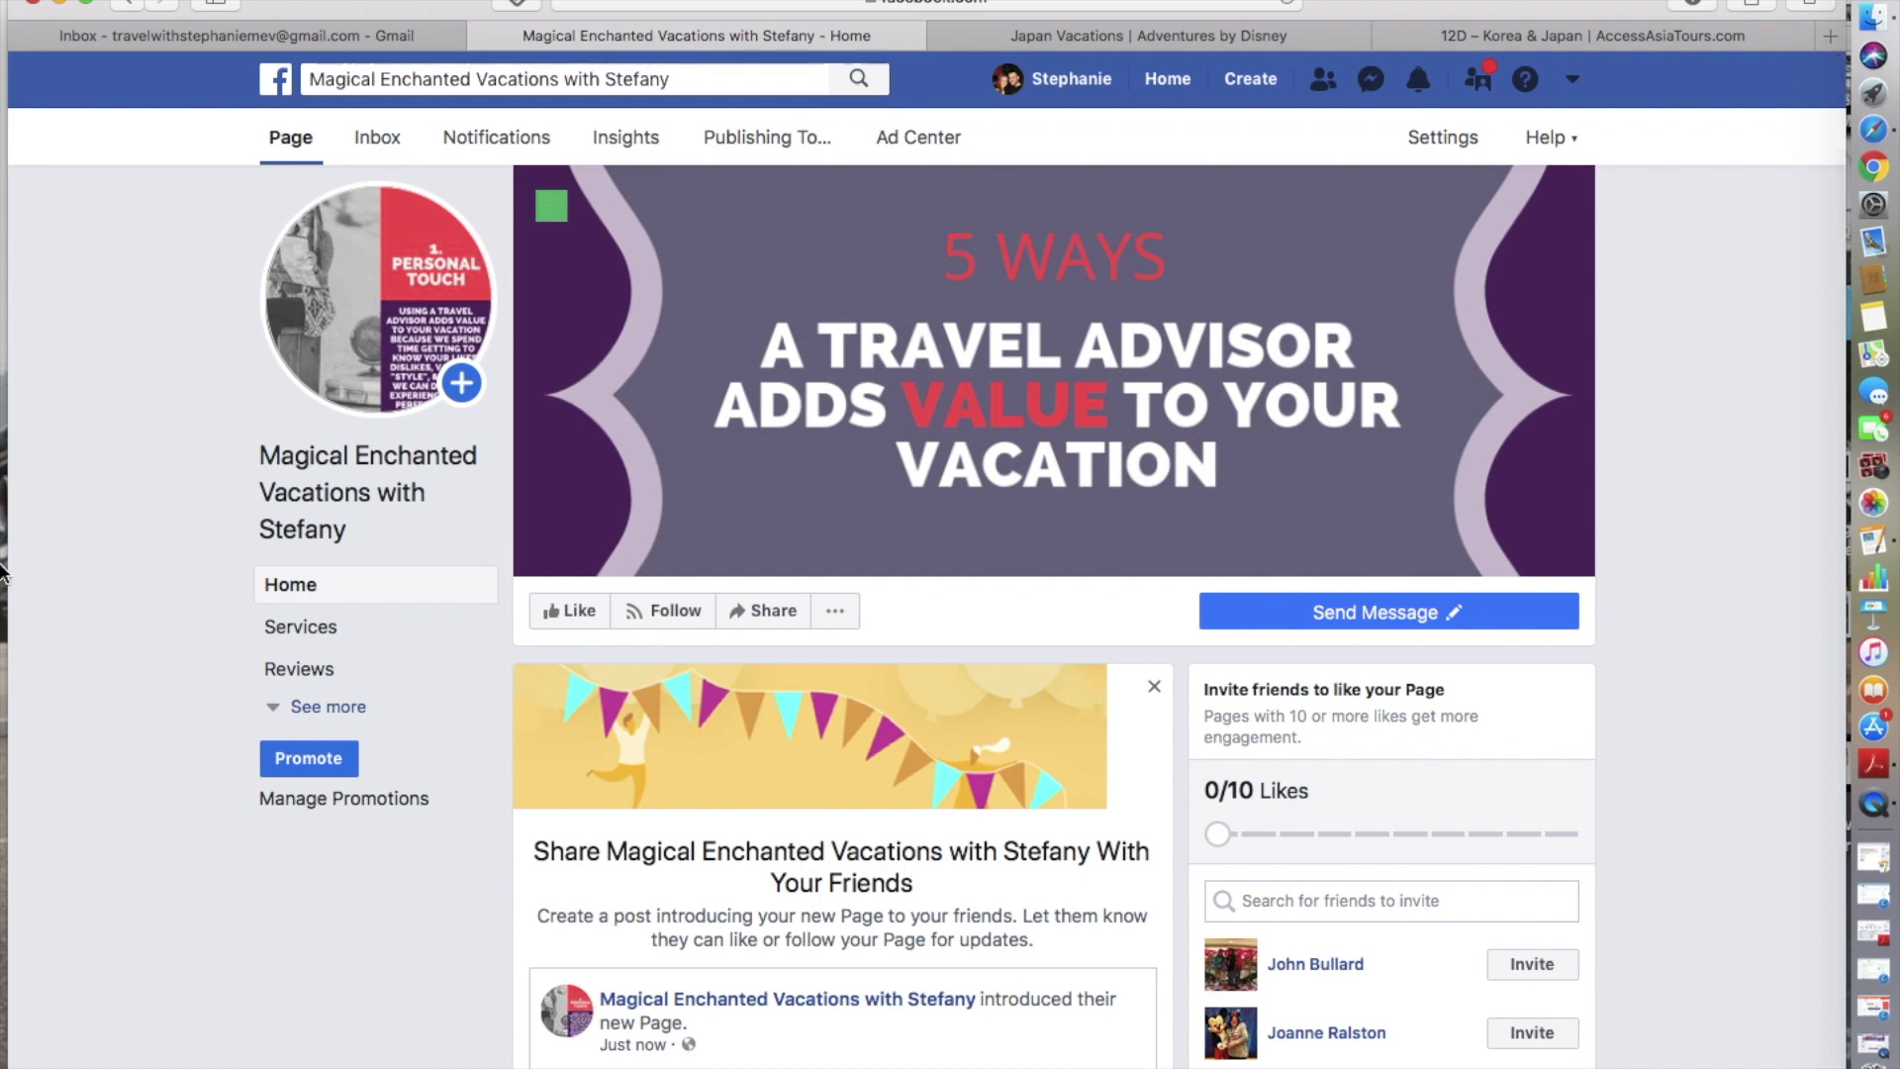
- Leave the unfinished post and view the page's Notifications, which shows none
{"action": "mouse_move", "coordinate": [390, 283]}
{"action": "left_click", "coordinate": [386, 145]}
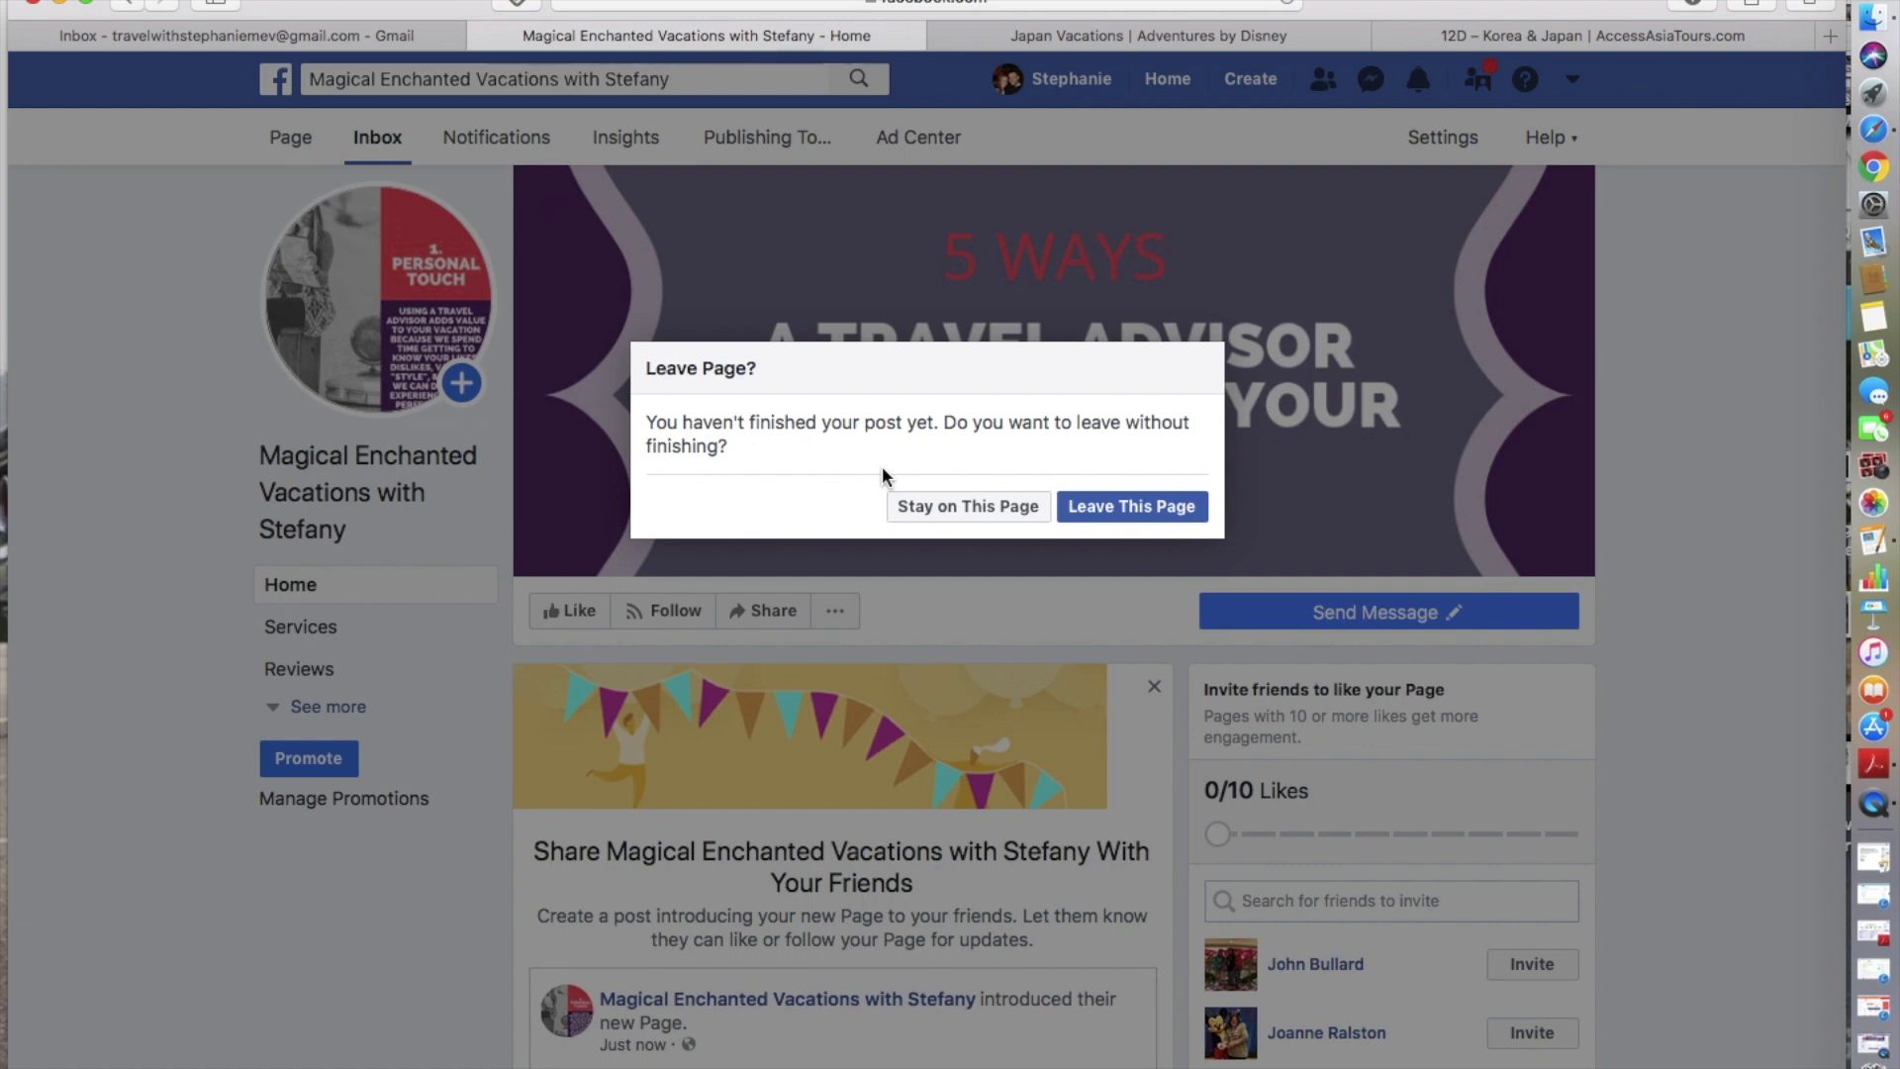
{"action": "left_click", "coordinate": [1125, 517]}
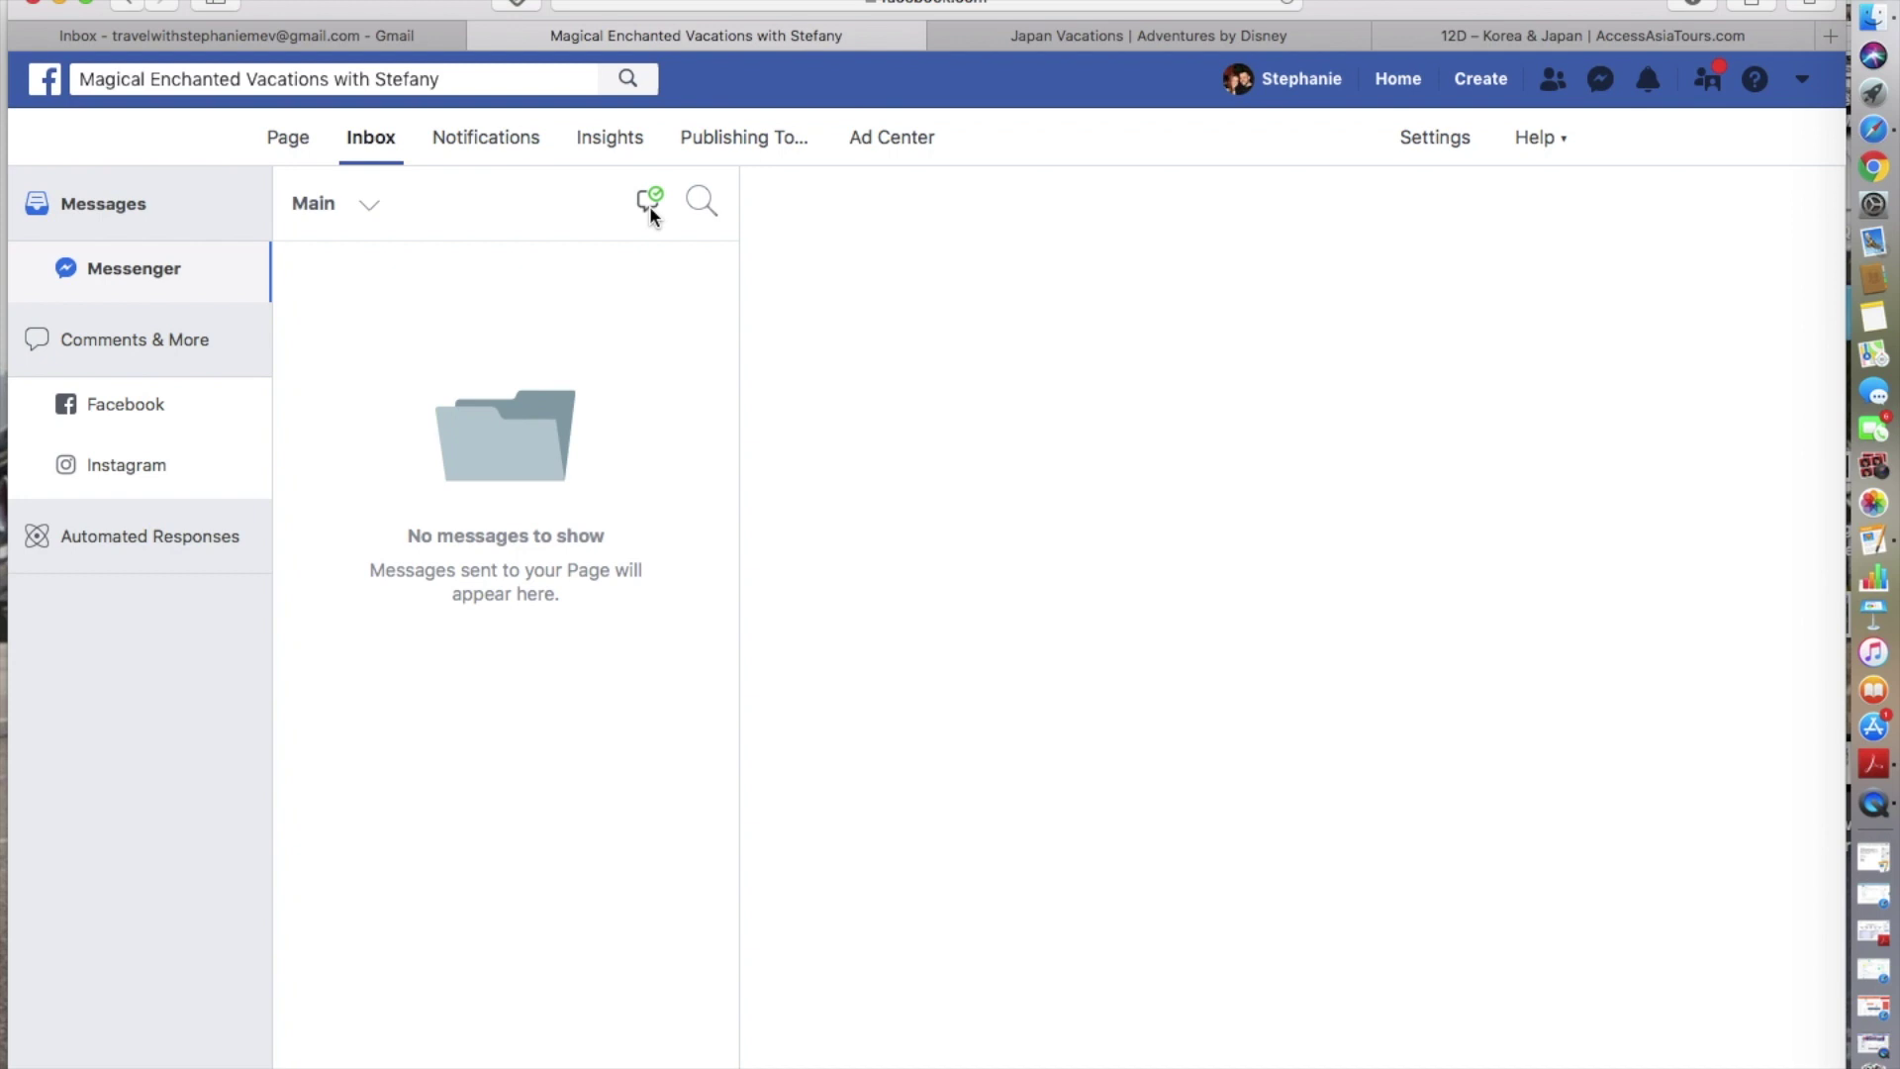
{"action": "left_click", "coordinate": [530, 148]}
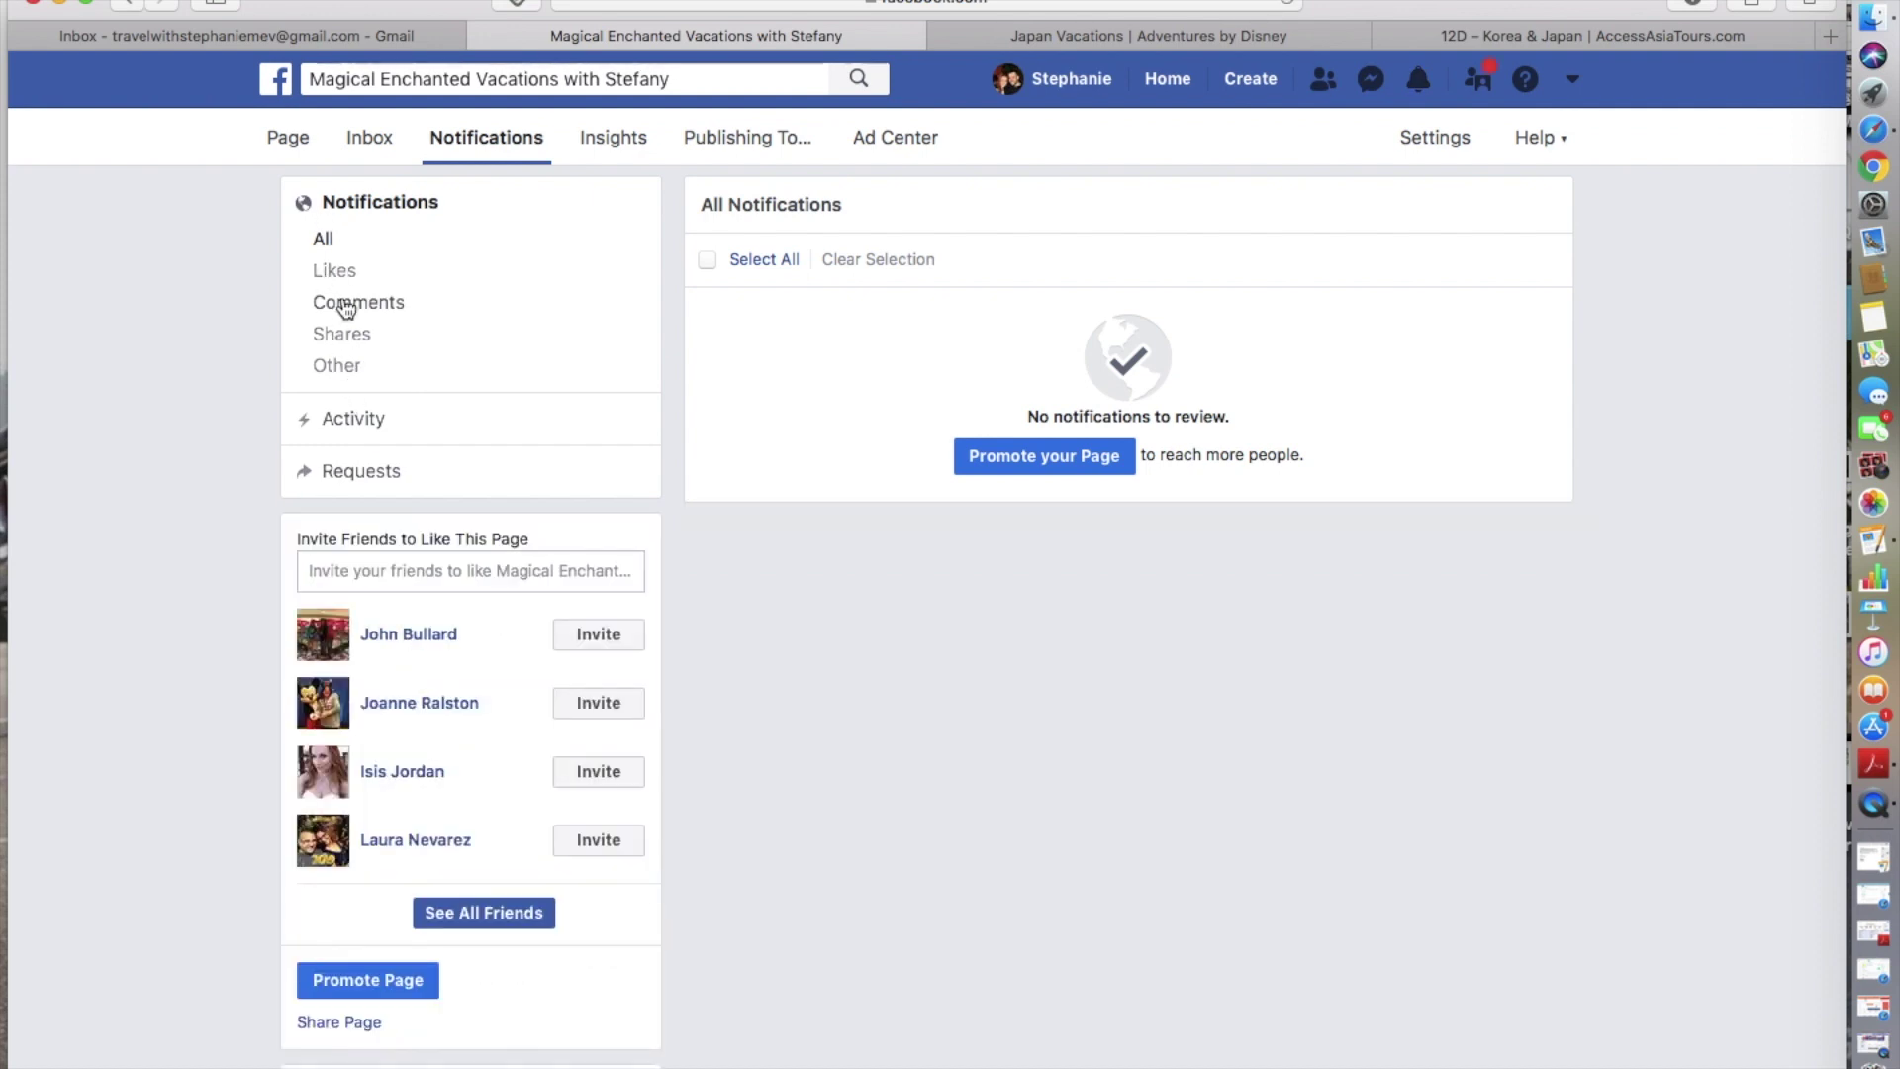
- Review the Insights overview's Last 7 days summary and recent posts table
{"action": "left_click", "coordinate": [630, 147]}
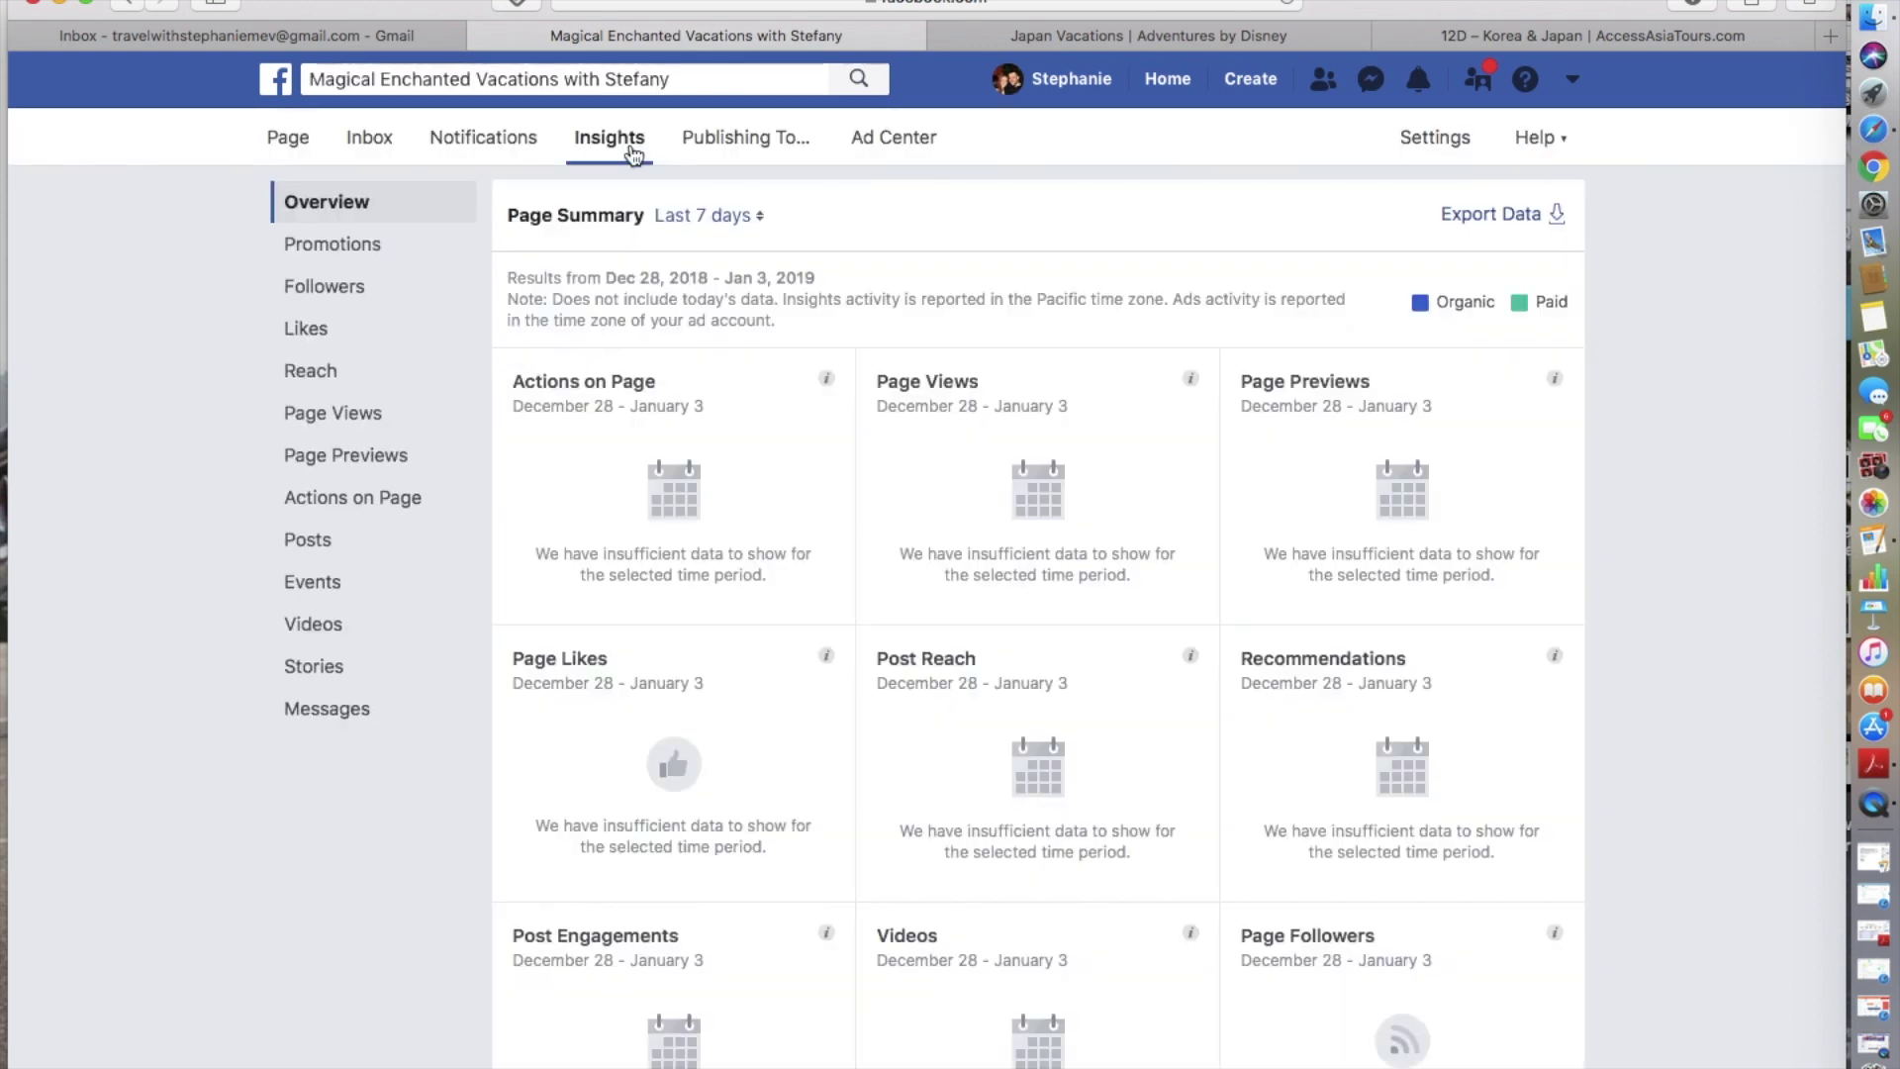
{"action": "scroll", "coordinate": [1061, 710], "scroll_direction": "down", "scroll_amount": 5}
{"action": "scroll", "coordinate": [1061, 710], "scroll_direction": "up", "scroll_amount": 1}
{"action": "scroll", "coordinate": [1065, 719], "scroll_direction": "up", "scroll_amount": 1}
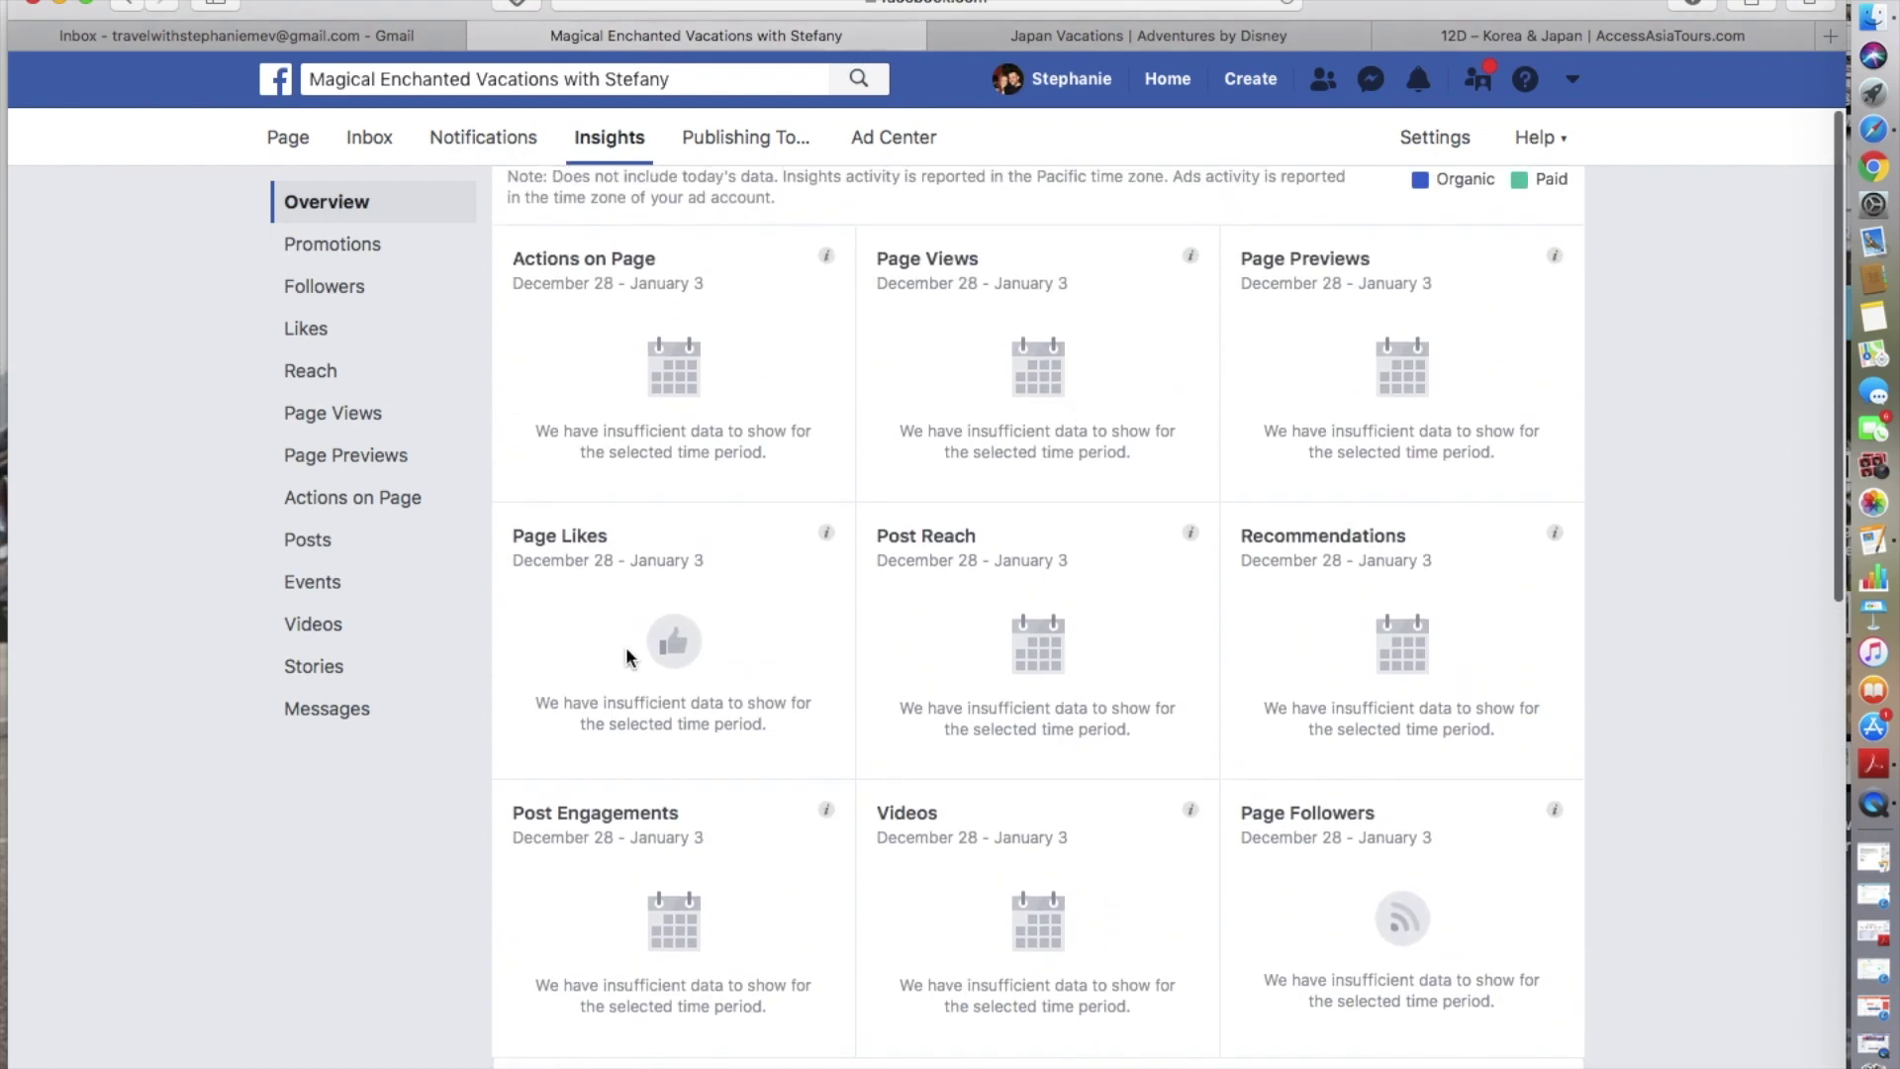
{"action": "scroll", "coordinate": [855, 682], "scroll_direction": "down", "scroll_amount": 10}
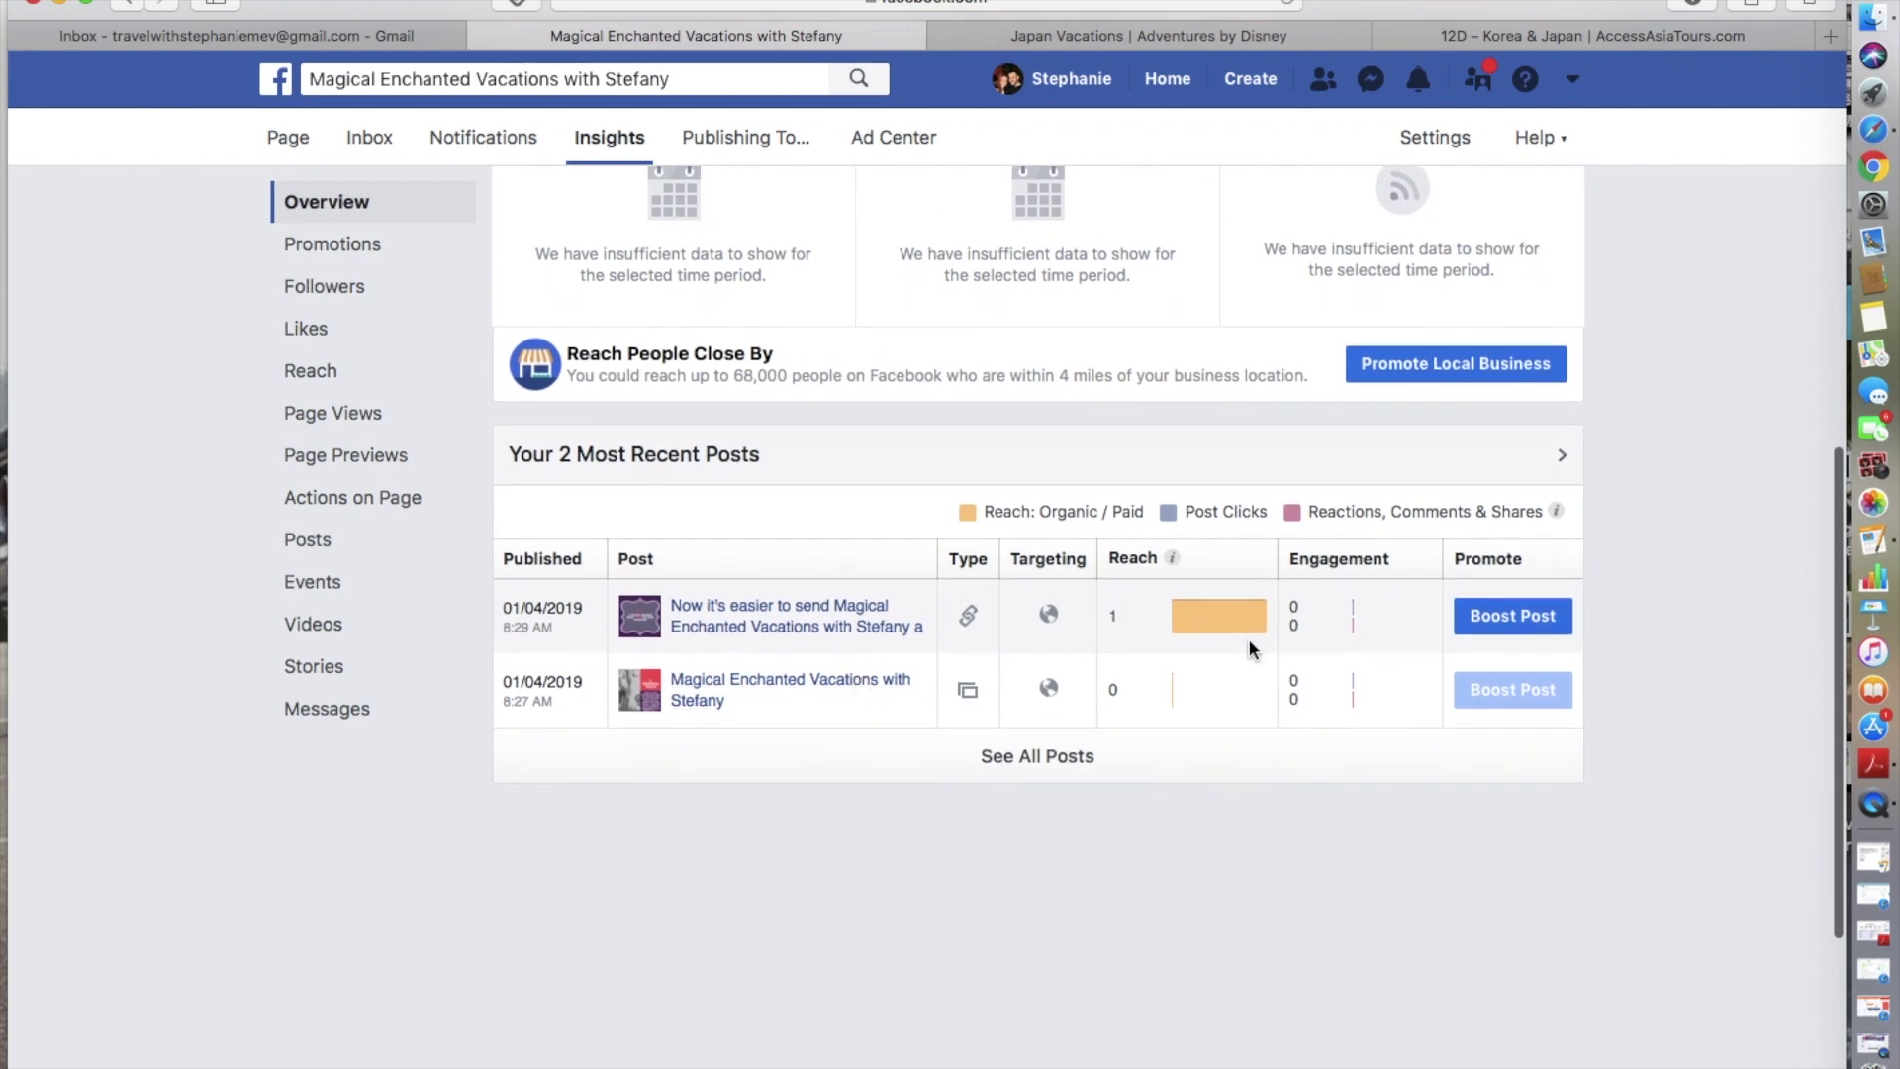
{"action": "mouse_move", "coordinate": [1196, 621]}
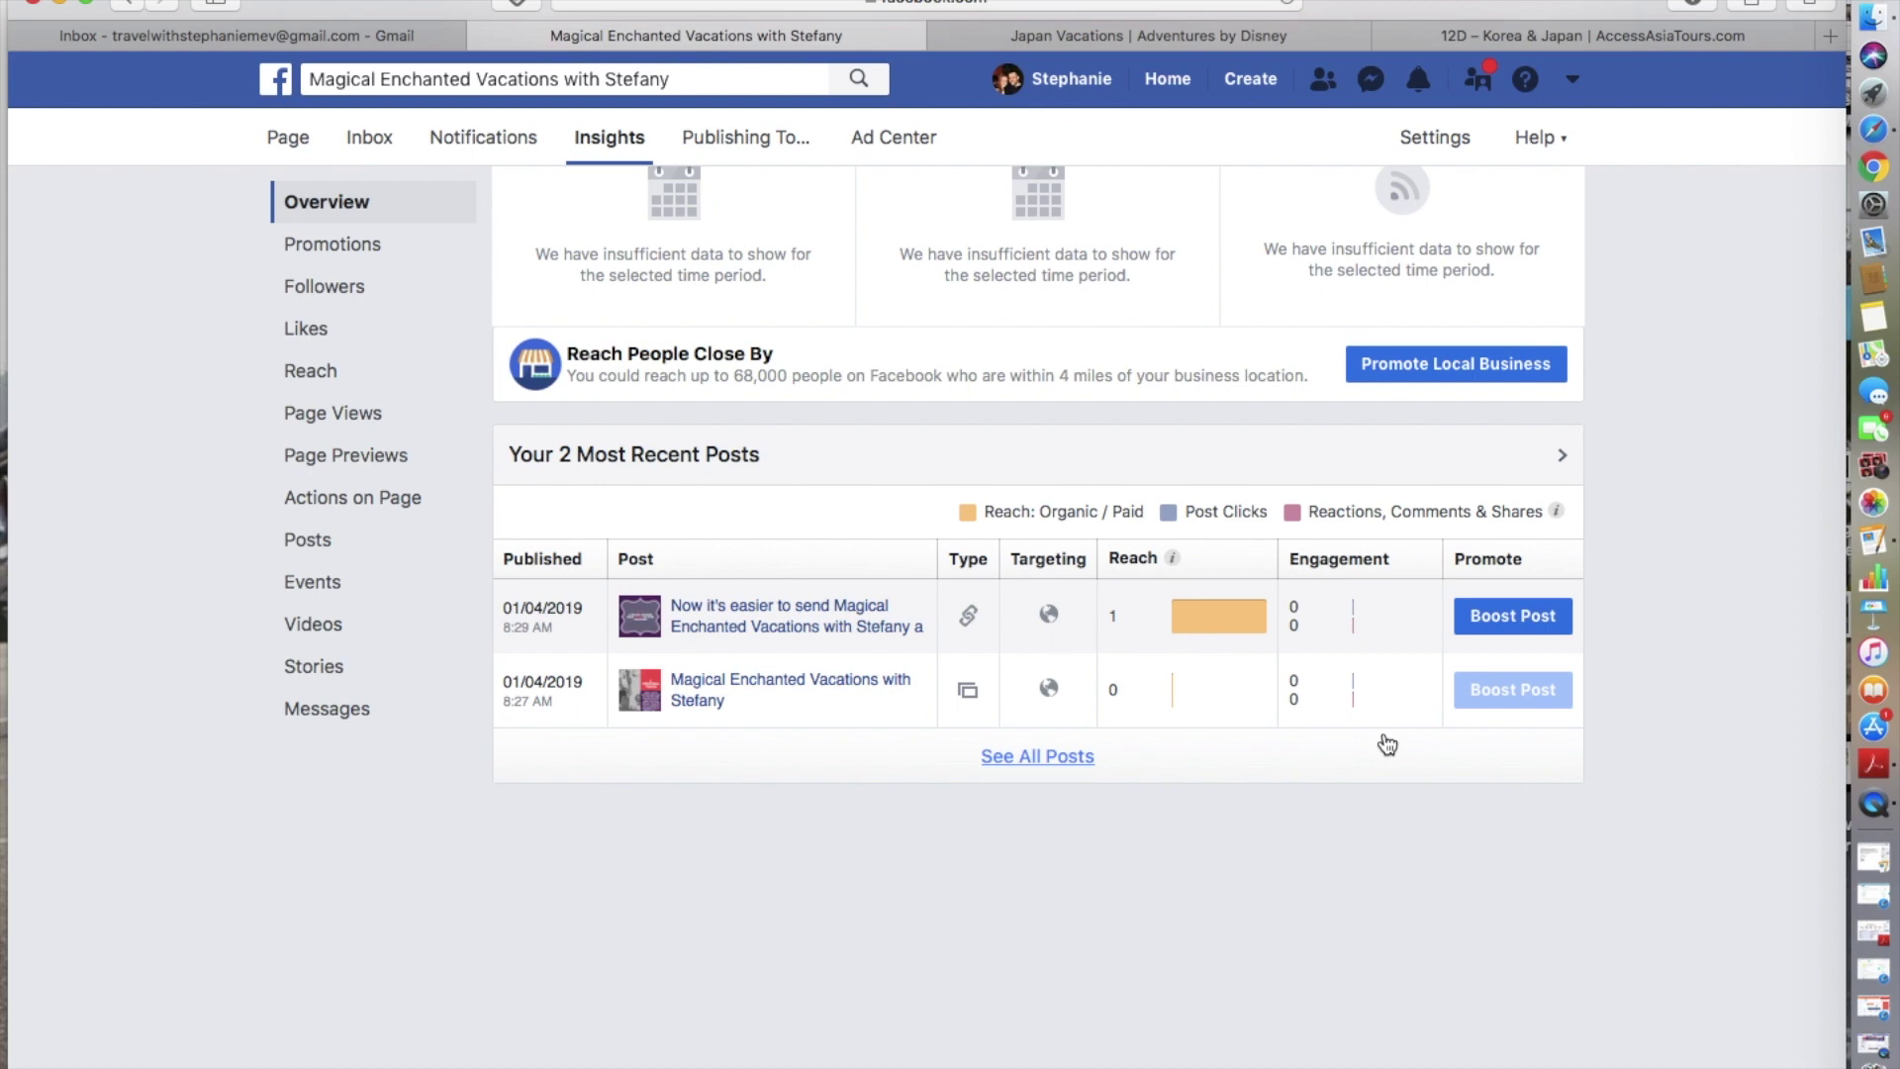
{"action": "scroll", "coordinate": [1323, 625], "scroll_direction": "down", "scroll_amount": 2}
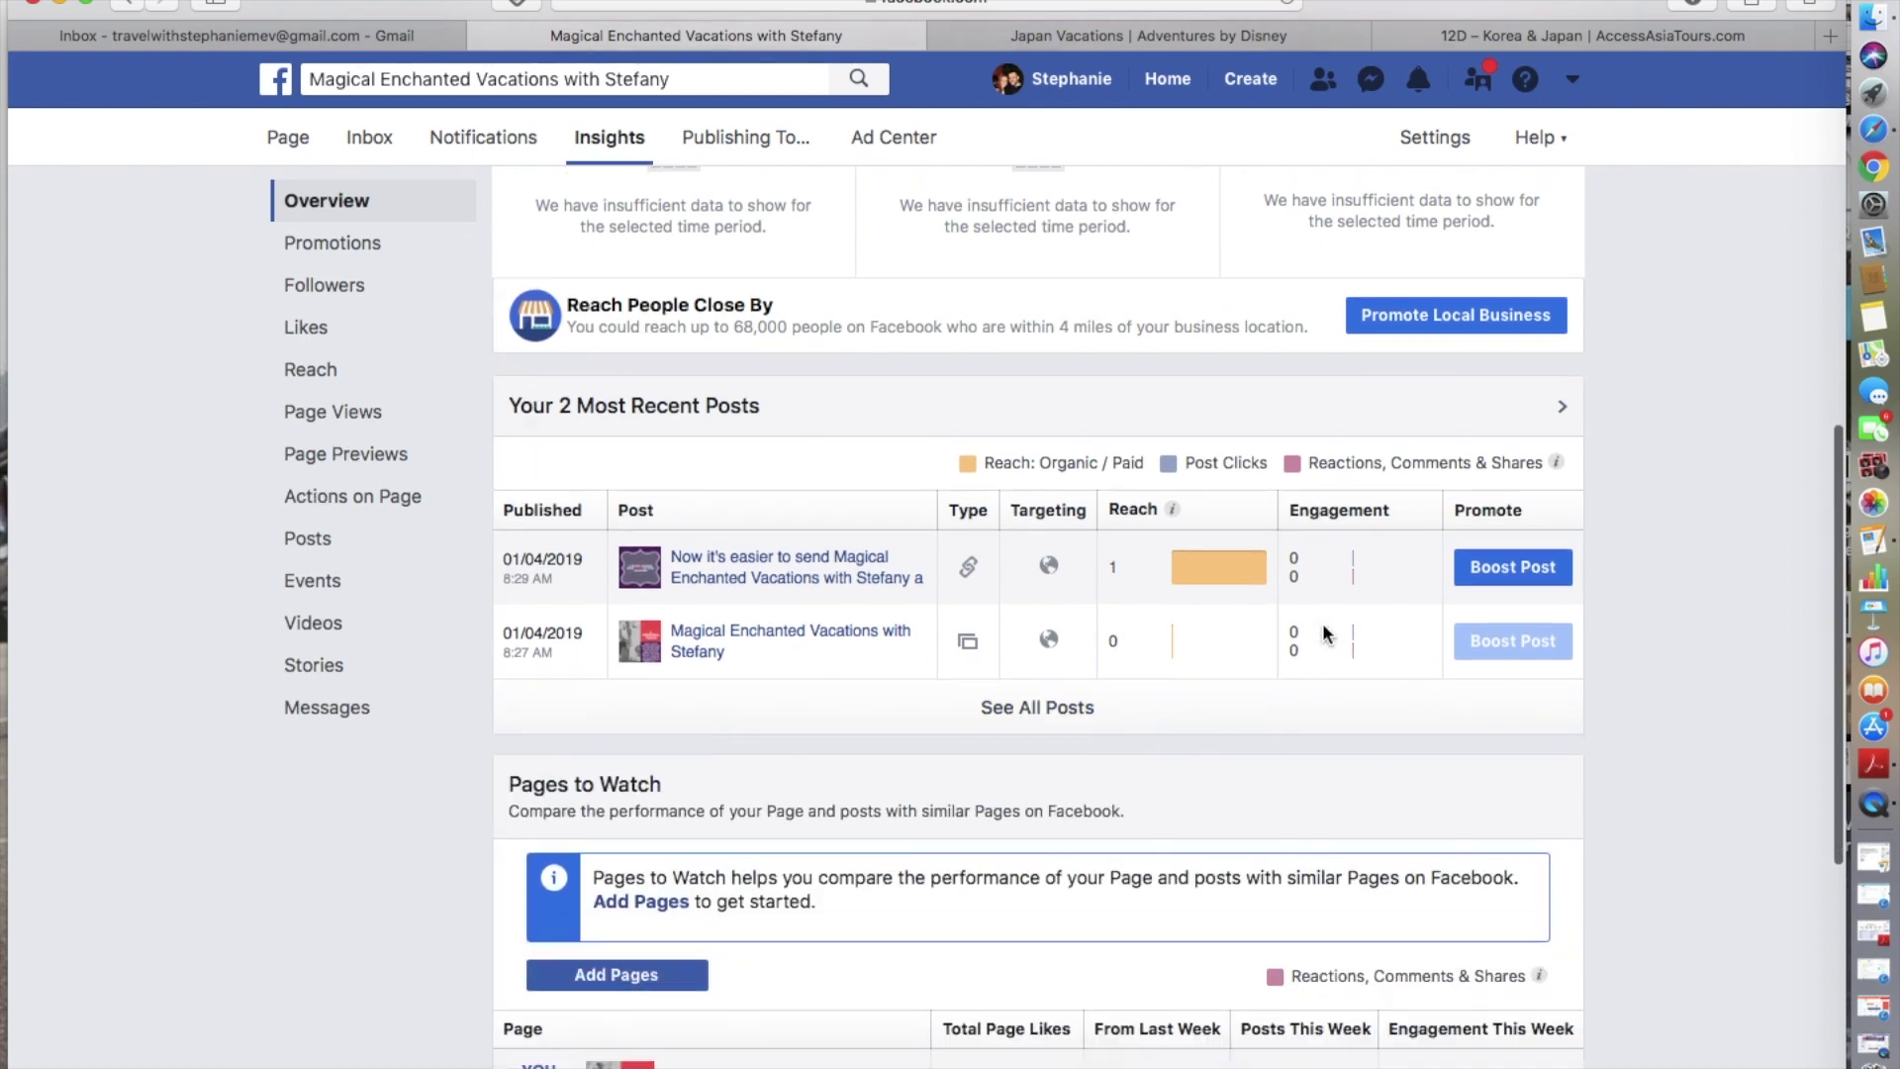
{"action": "scroll", "coordinate": [1324, 633], "scroll_direction": "down", "scroll_amount": 5}
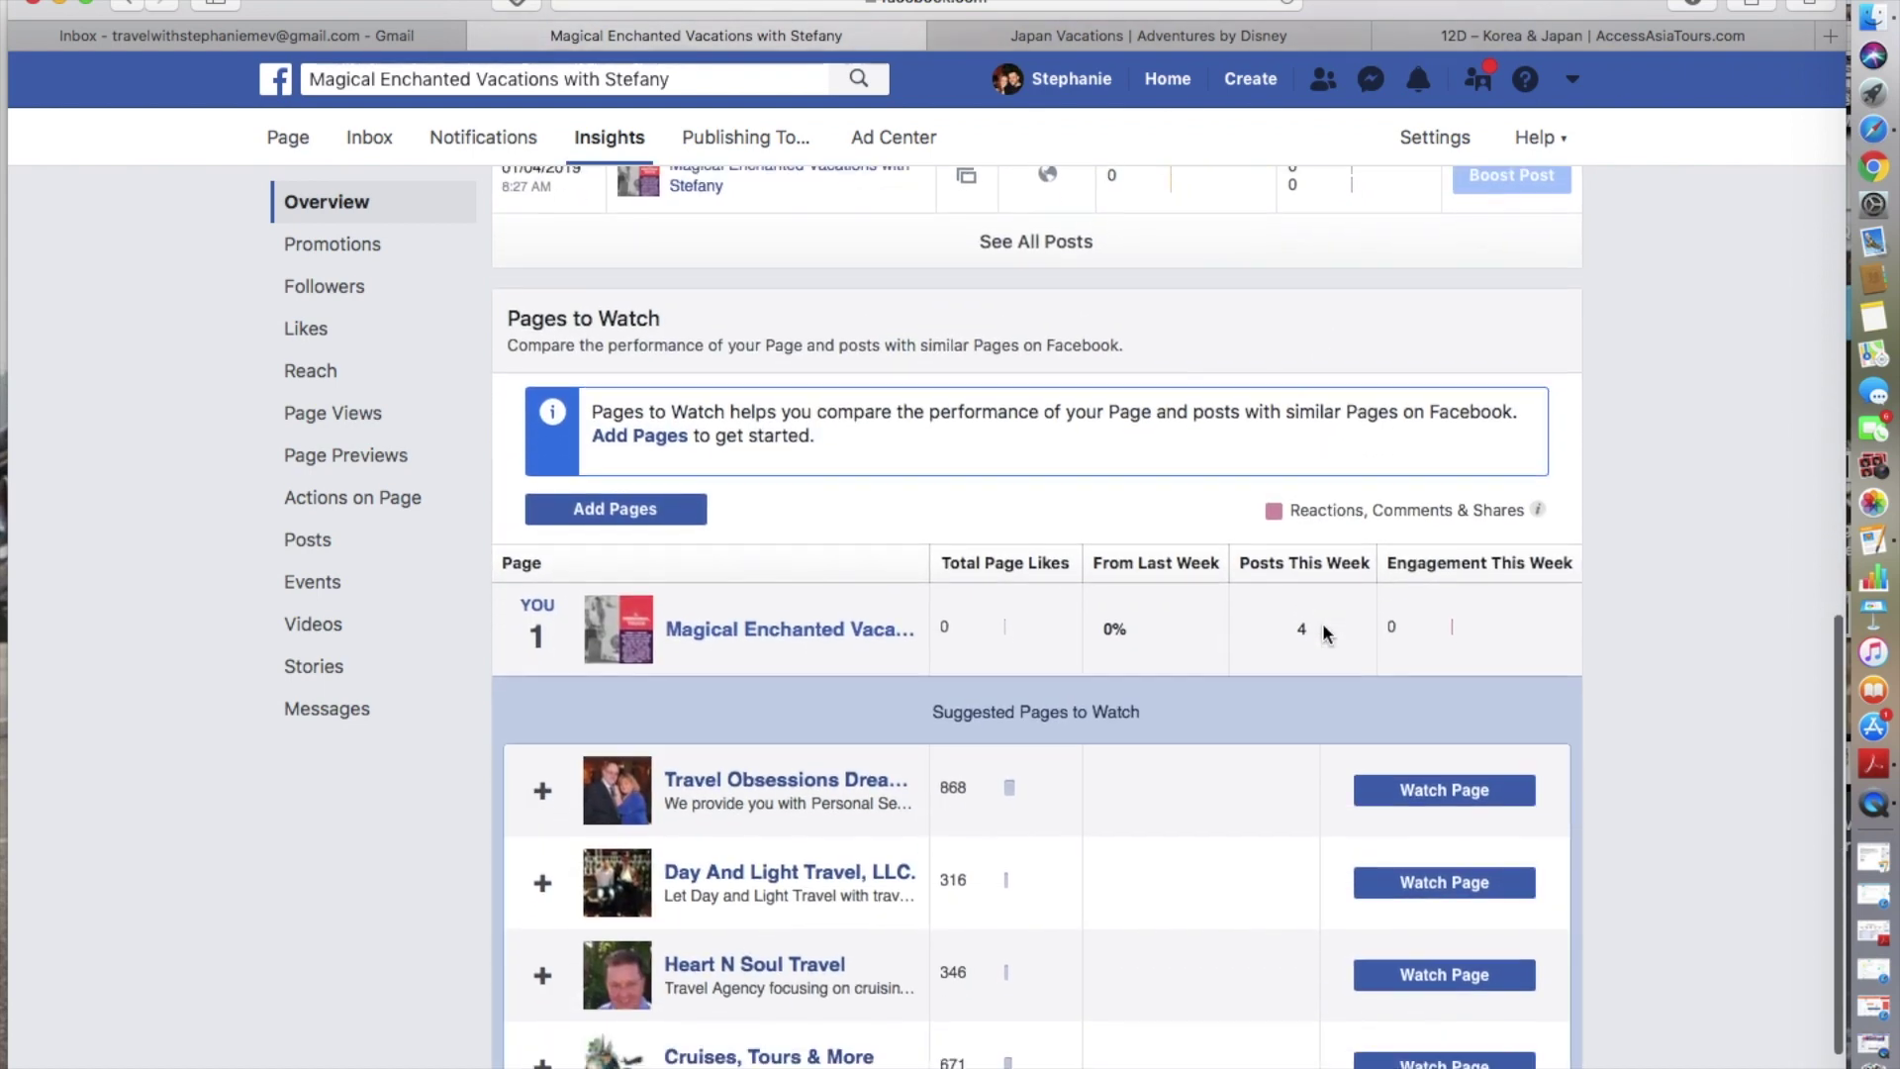
{"action": "scroll", "coordinate": [1324, 634], "scroll_direction": "up", "scroll_amount": 4}
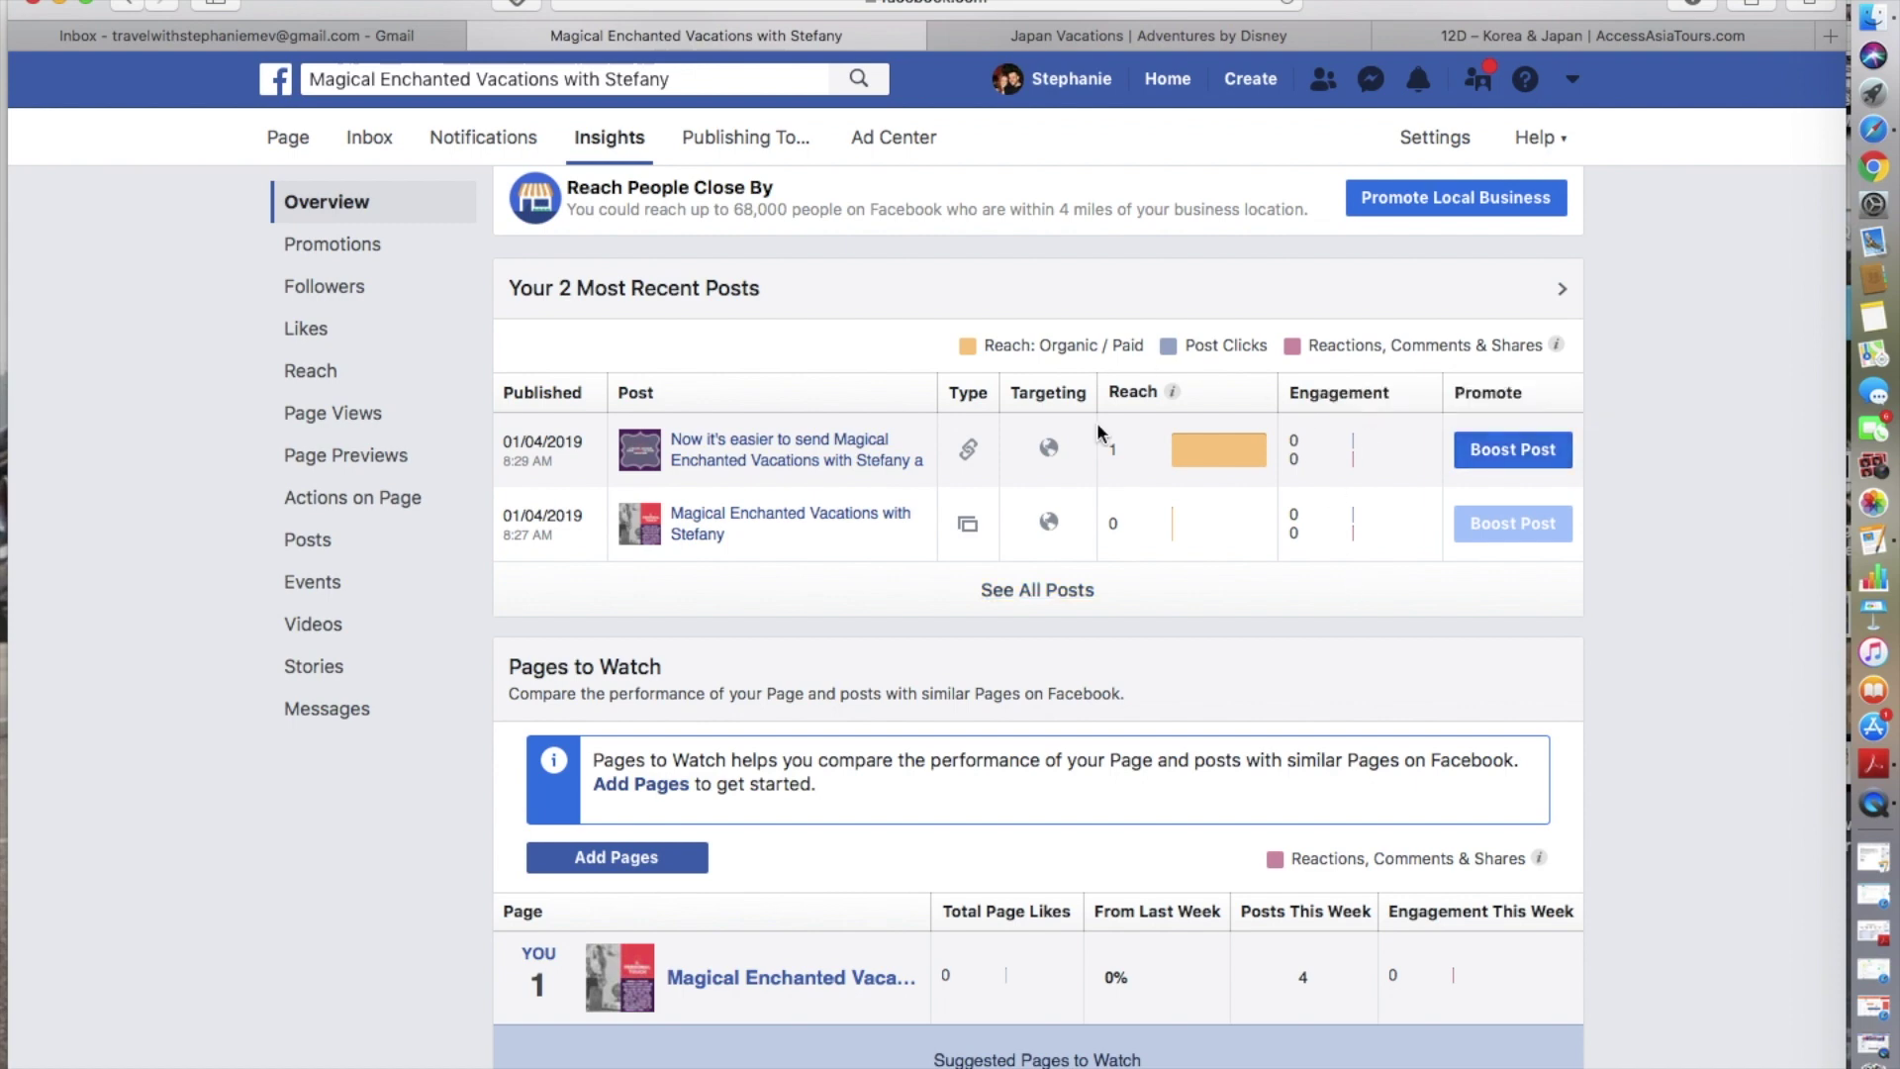
{"action": "scroll", "coordinate": [1306, 506], "scroll_direction": "up", "scroll_amount": 10}
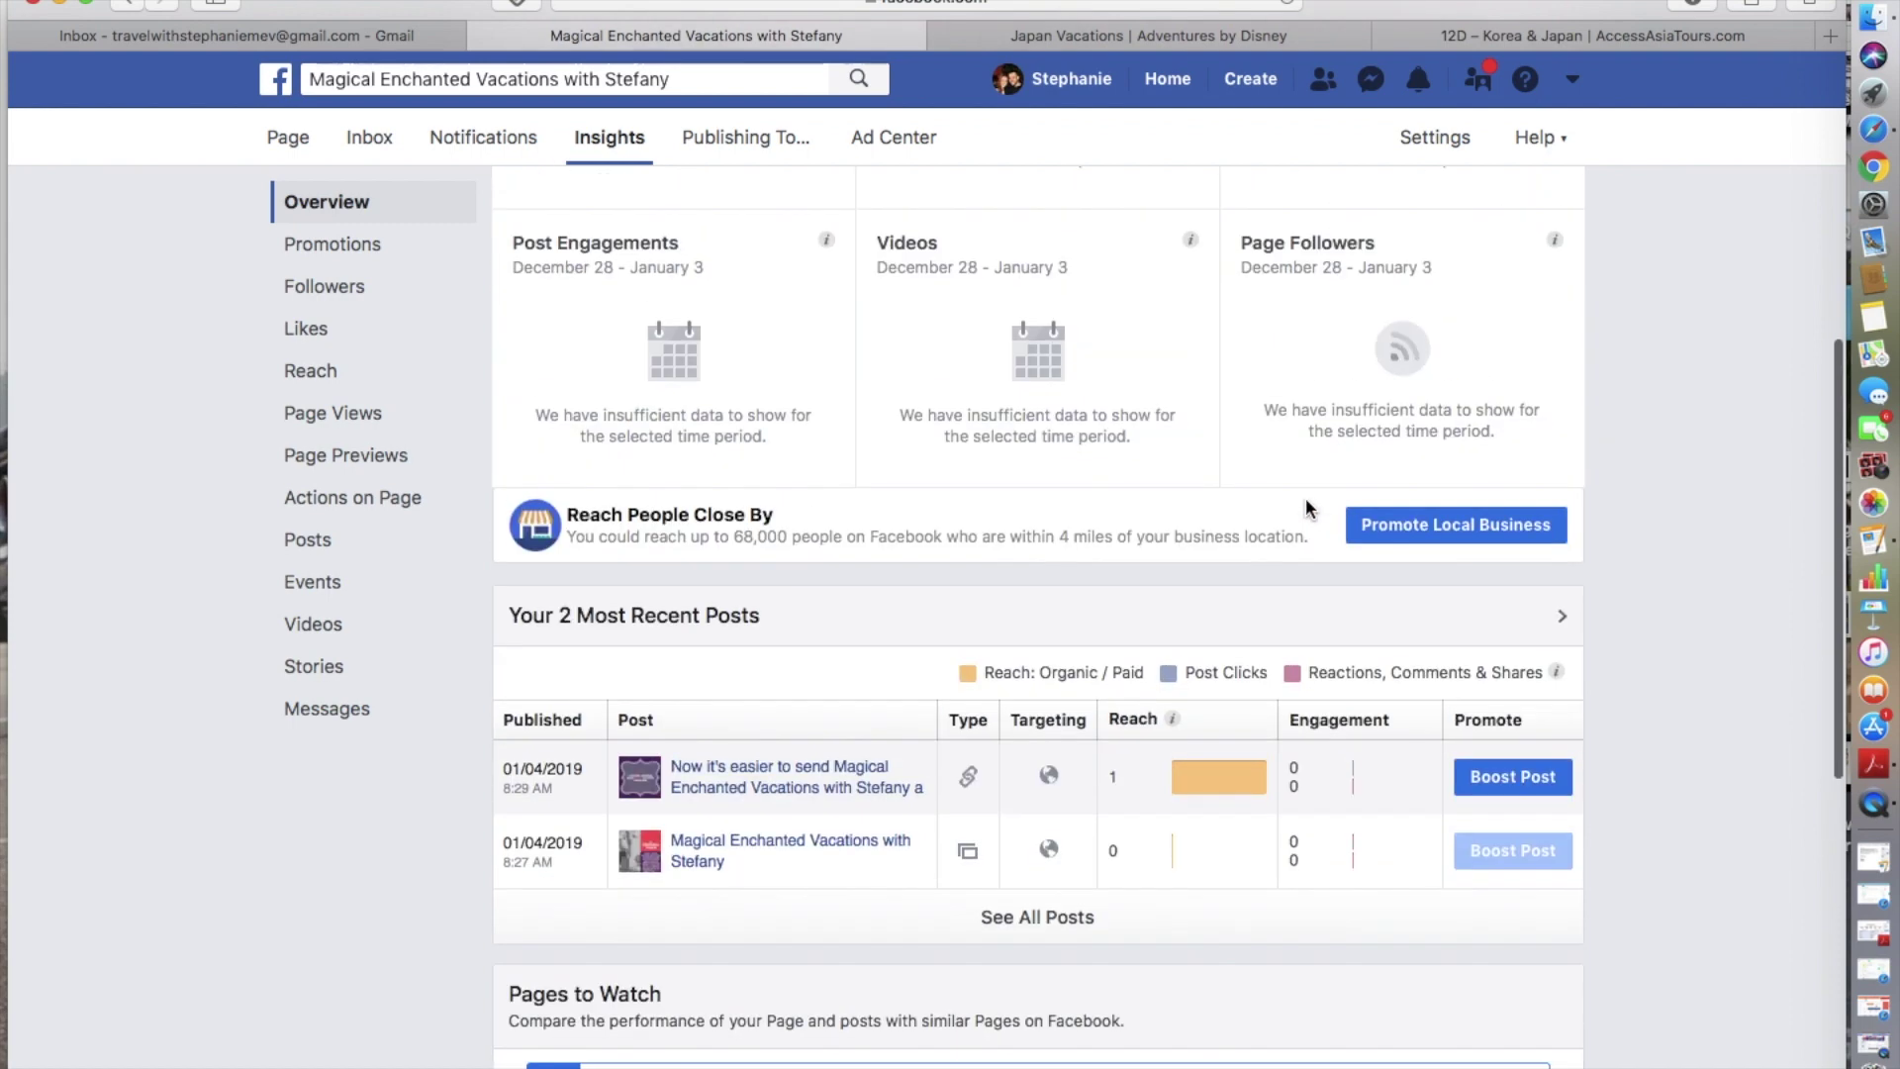
{"action": "scroll", "coordinate": [1306, 509], "scroll_direction": "down", "scroll_amount": 1}
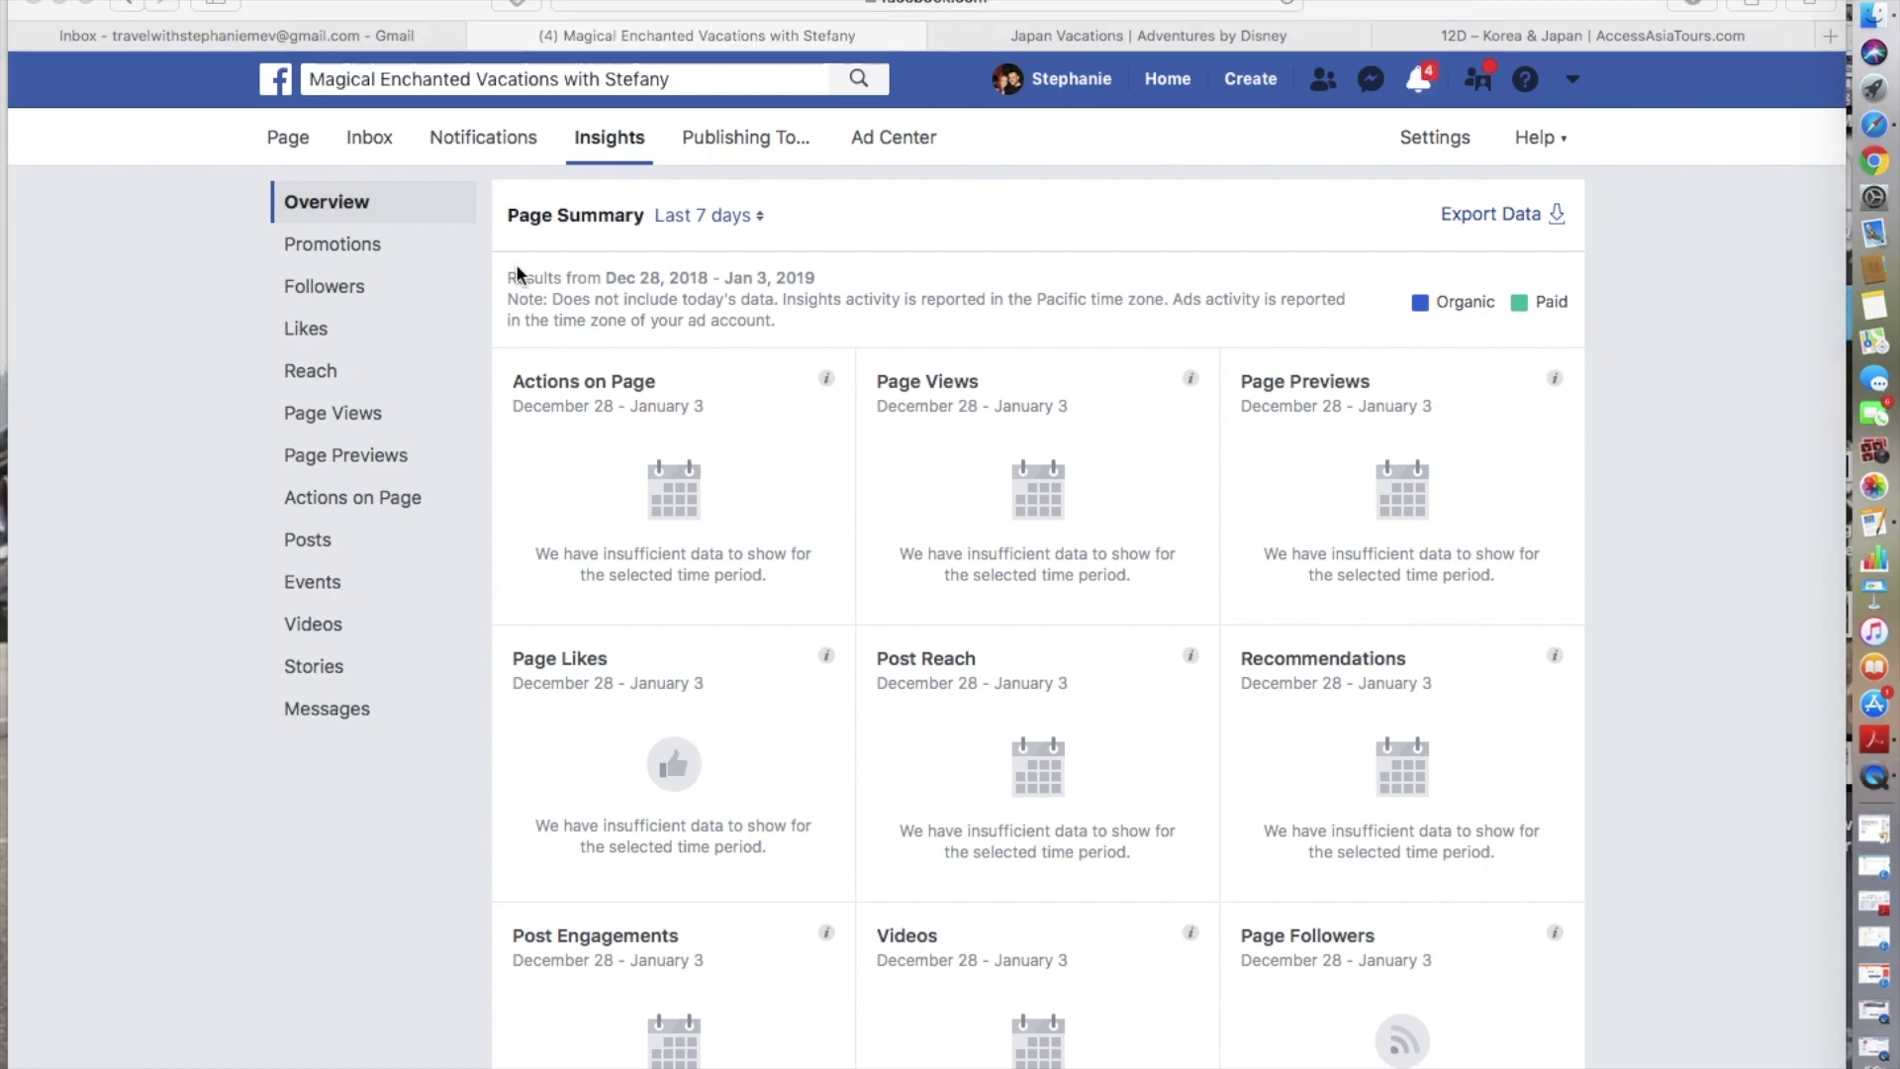
- Replace the old search with 'travel profes' and pick the 'disney travel professionals' suggestion
{"action": "left_click", "coordinate": [677, 80]}
{"action": "triple_click", "coordinate": [674, 79]}
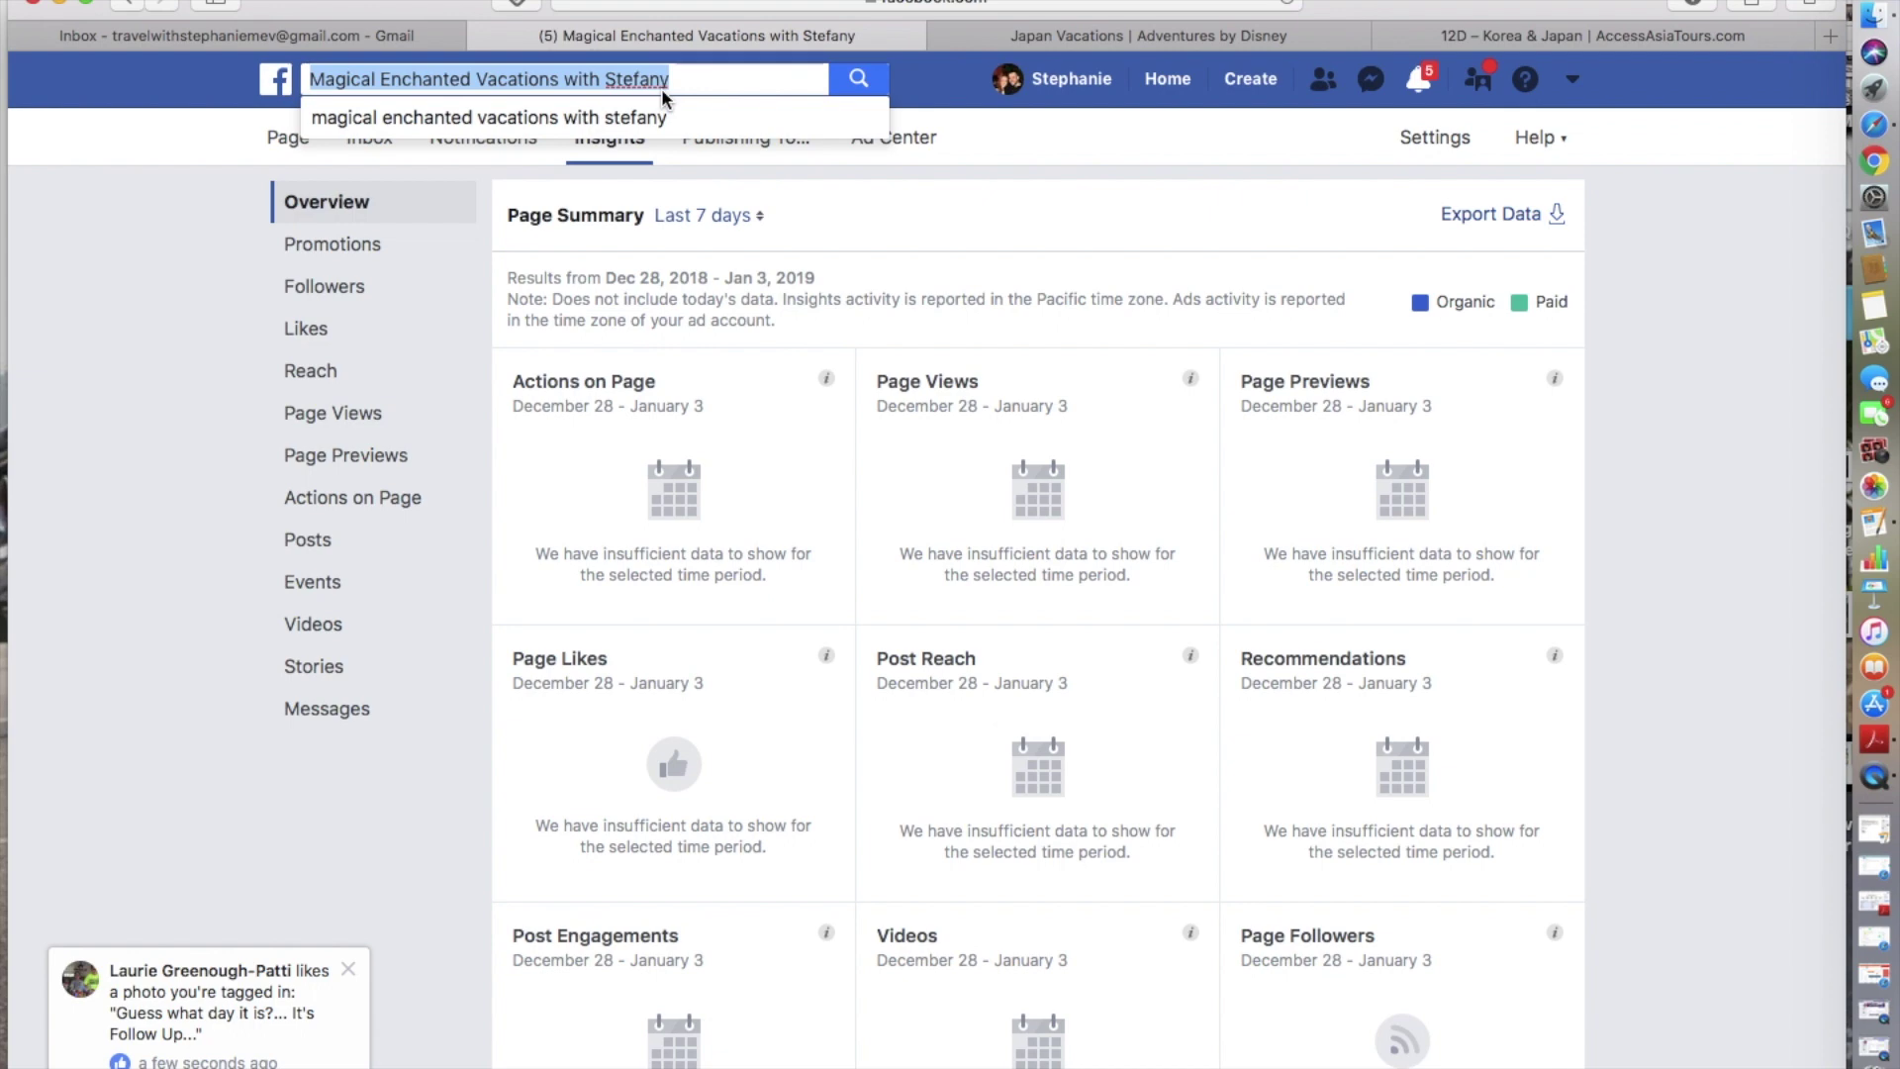
{"action": "key", "text": "BackSpace"}
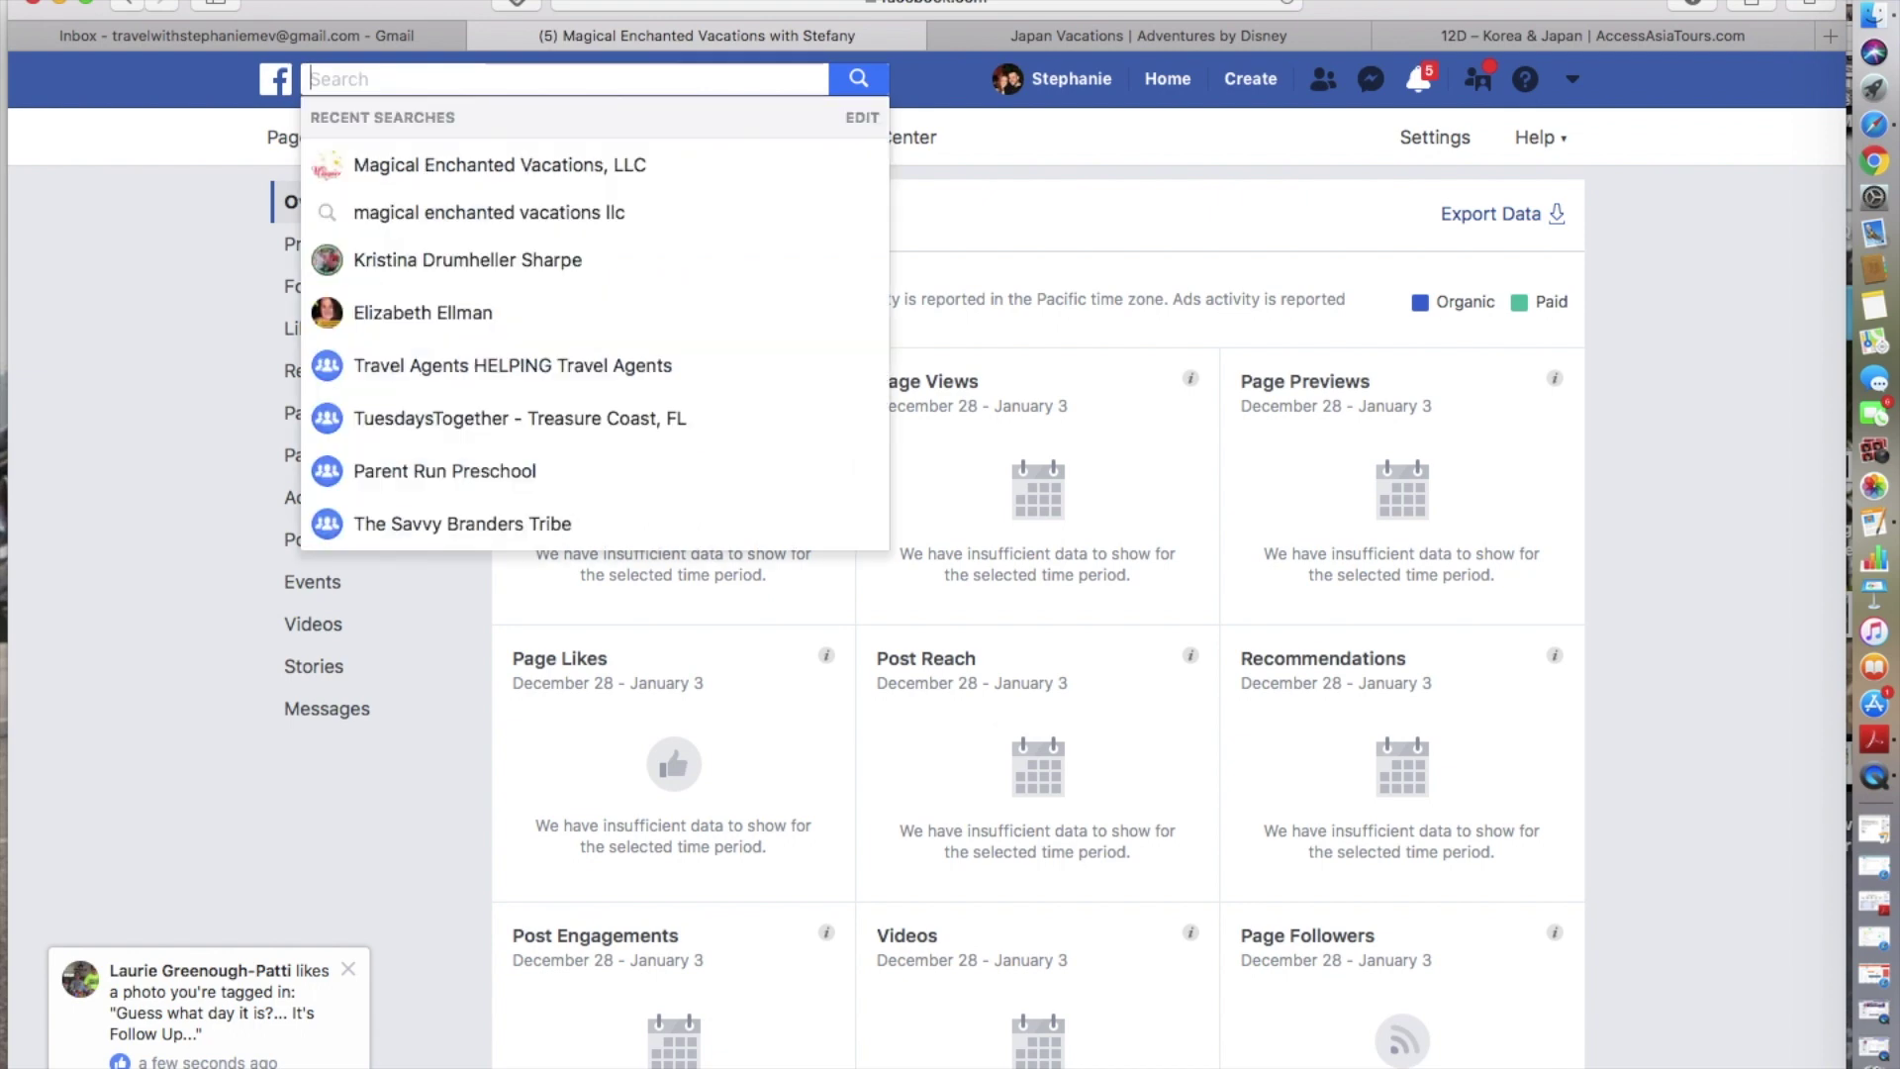
{"action": "type", "text": "p"}
{"action": "key", "text": "BackSpace"}
{"action": "type", "text": "travel"}
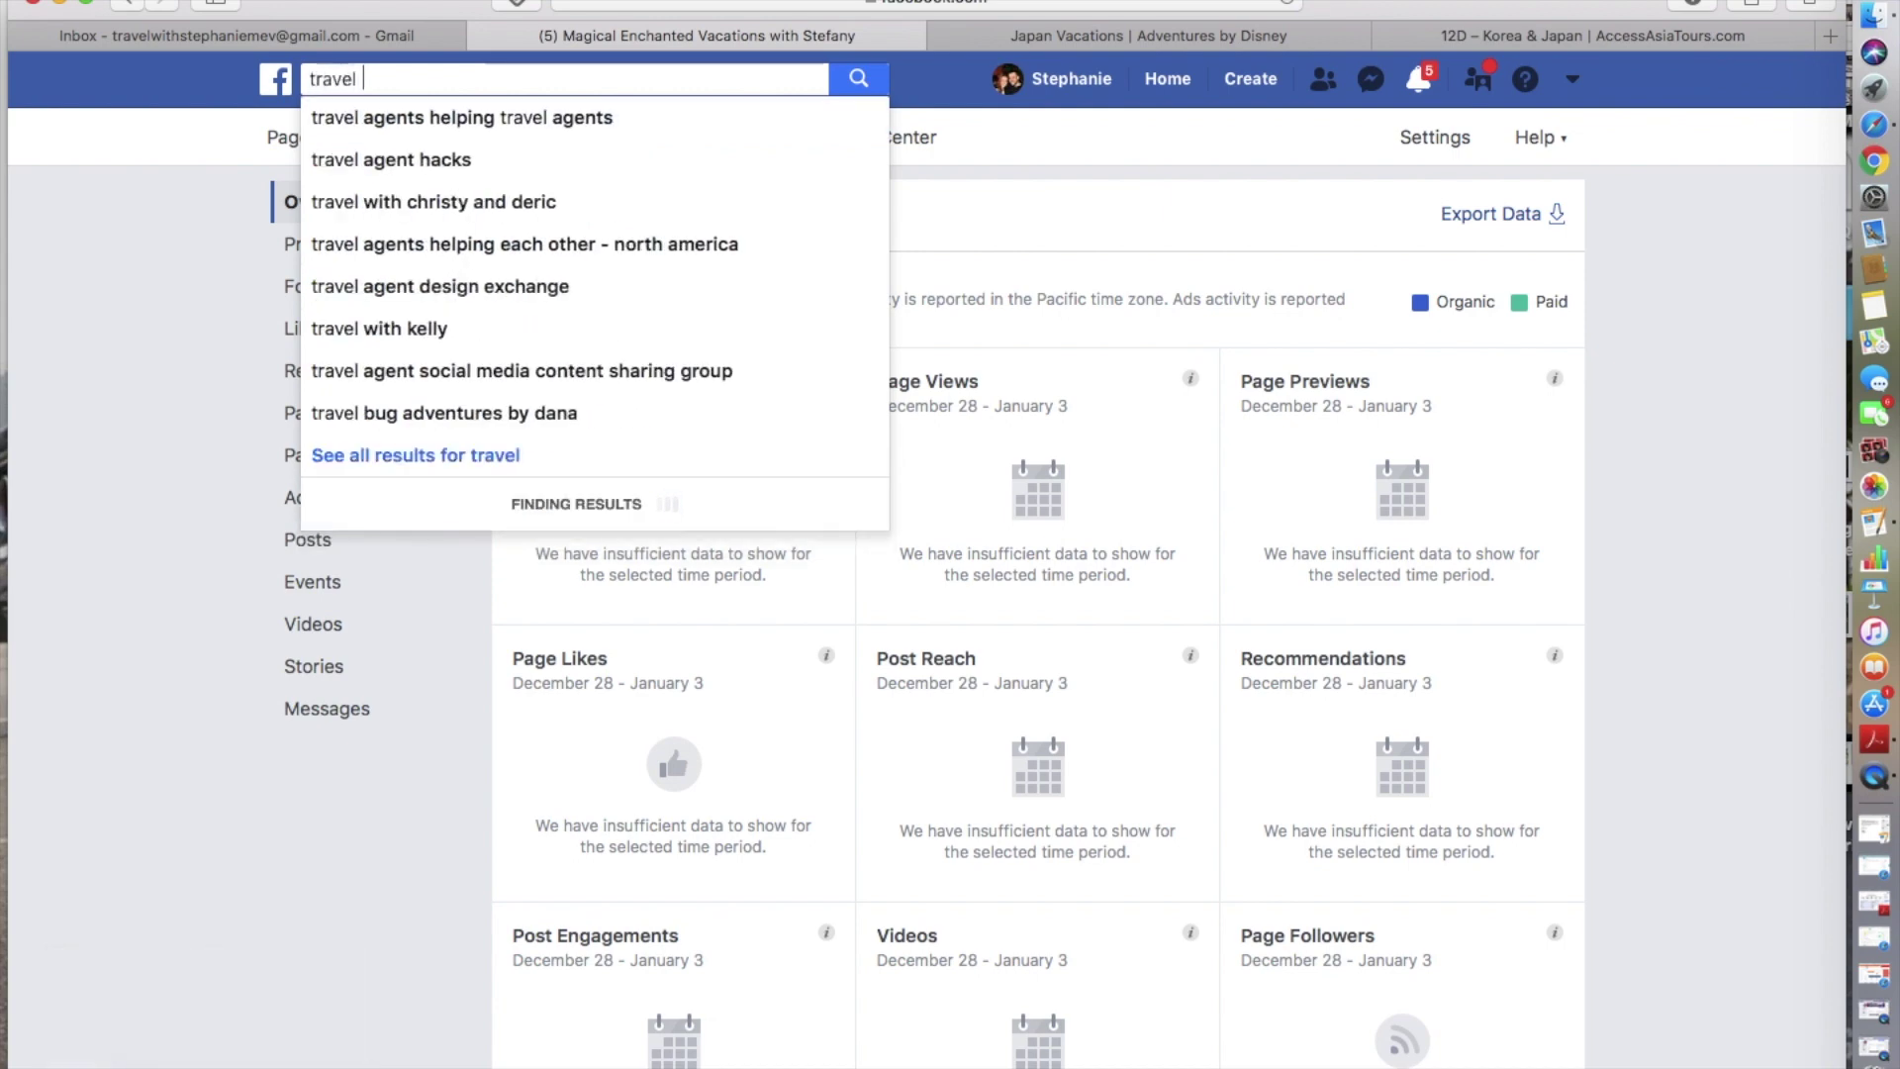
{"action": "type", "text": " profes"}
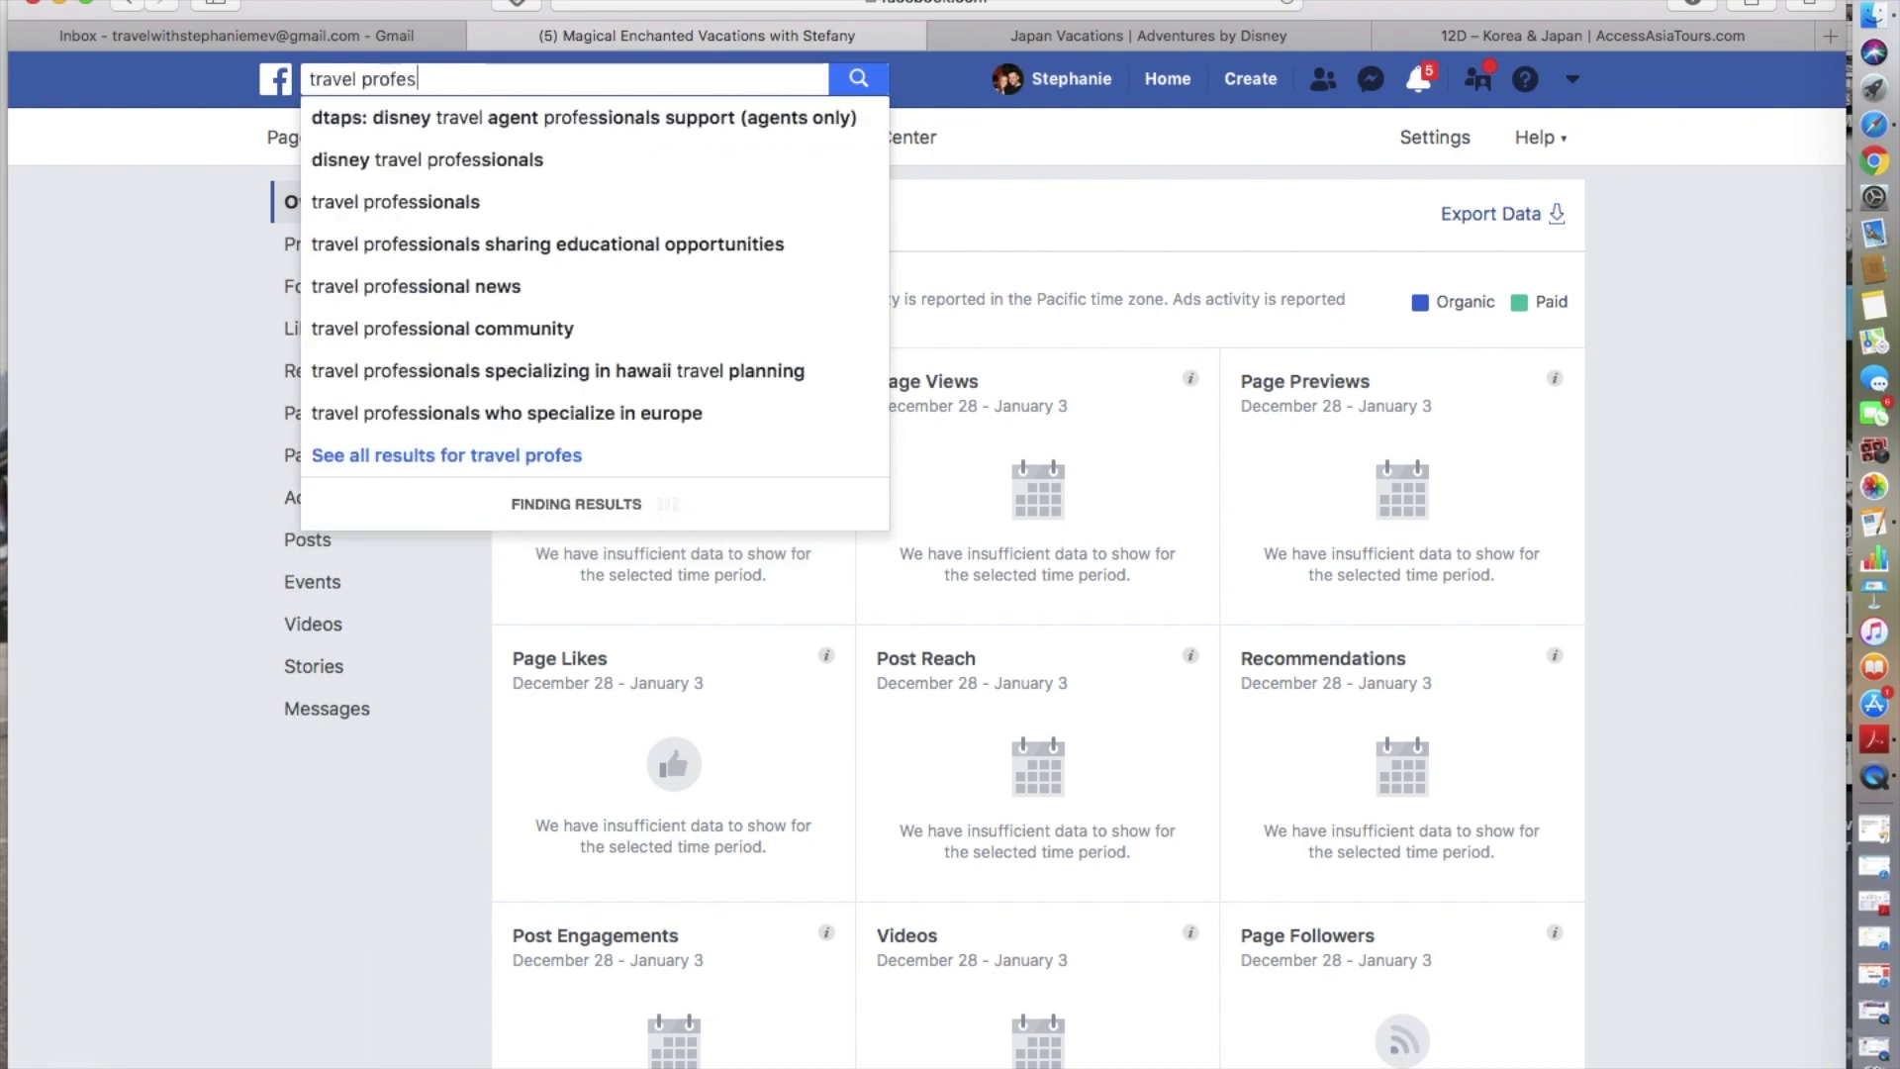
{"action": "left_click", "coordinate": [409, 161]}
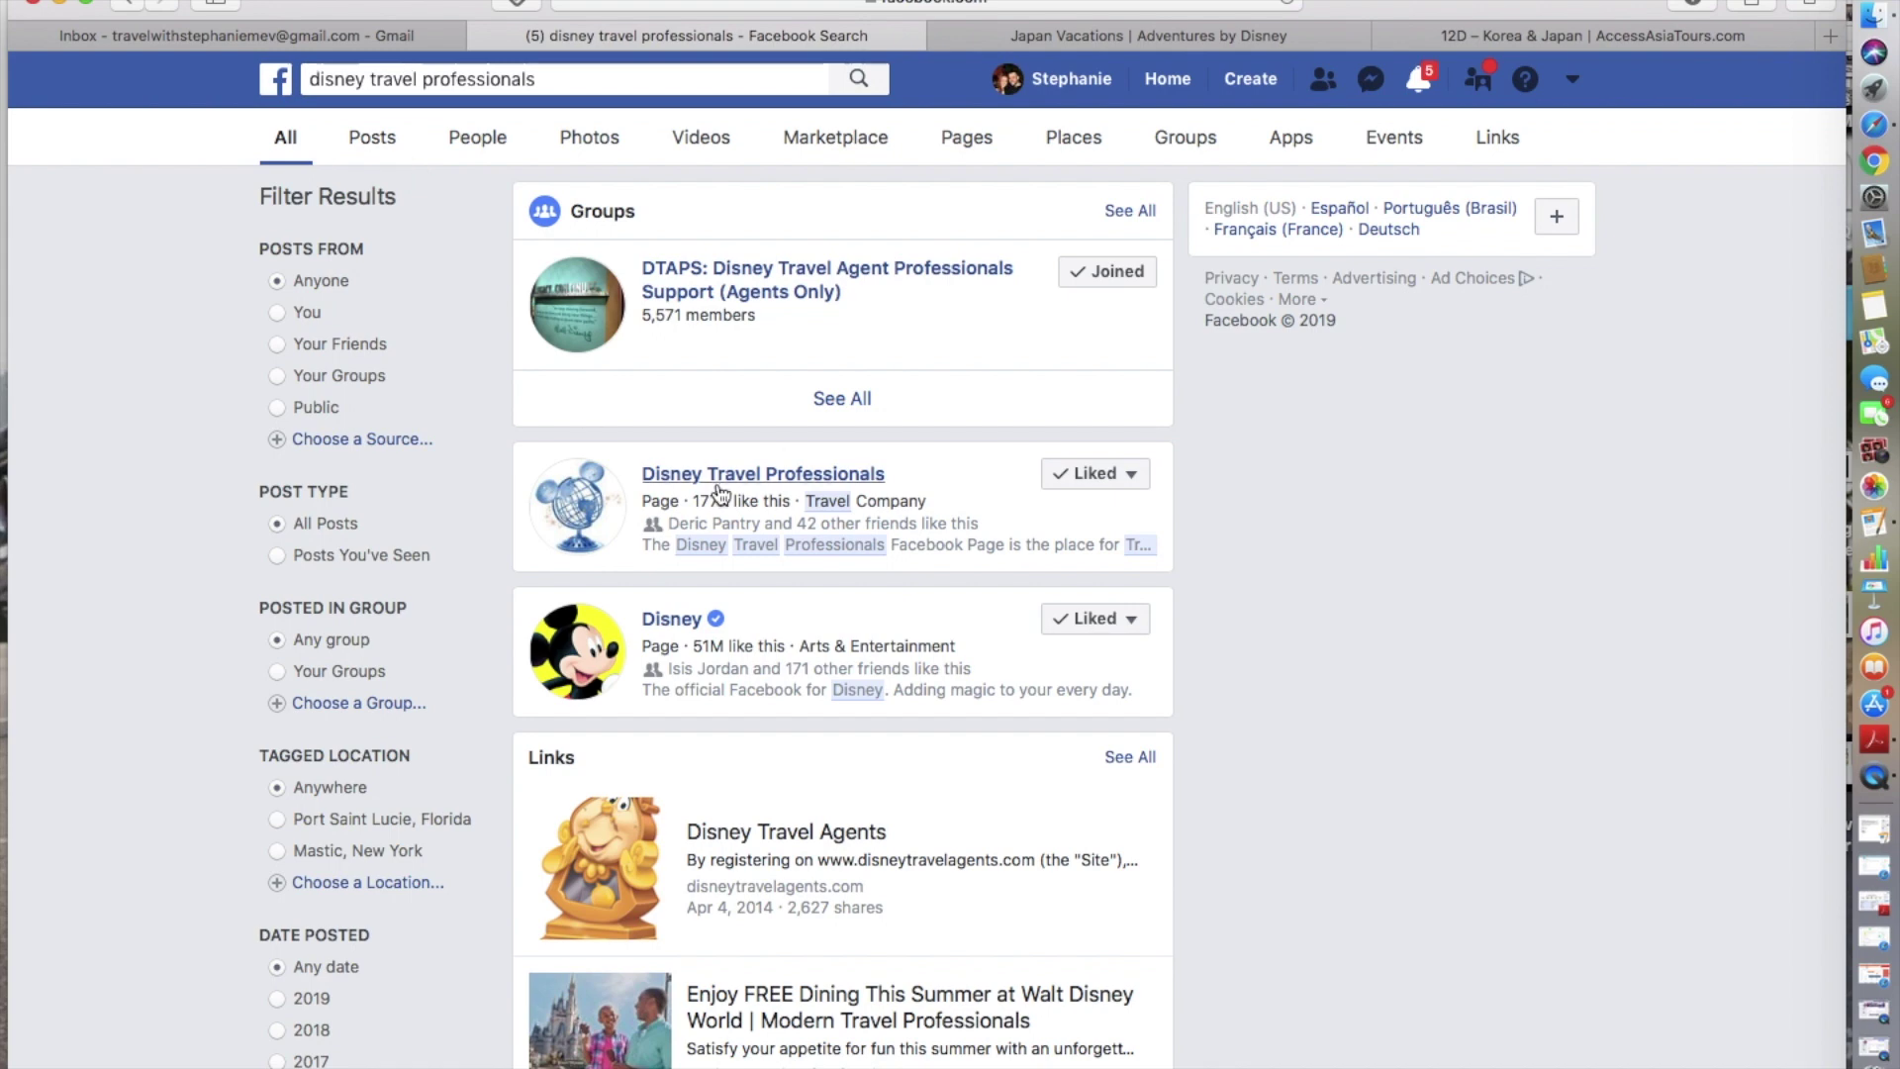
{"action": "mouse_move", "coordinate": [719, 485]}
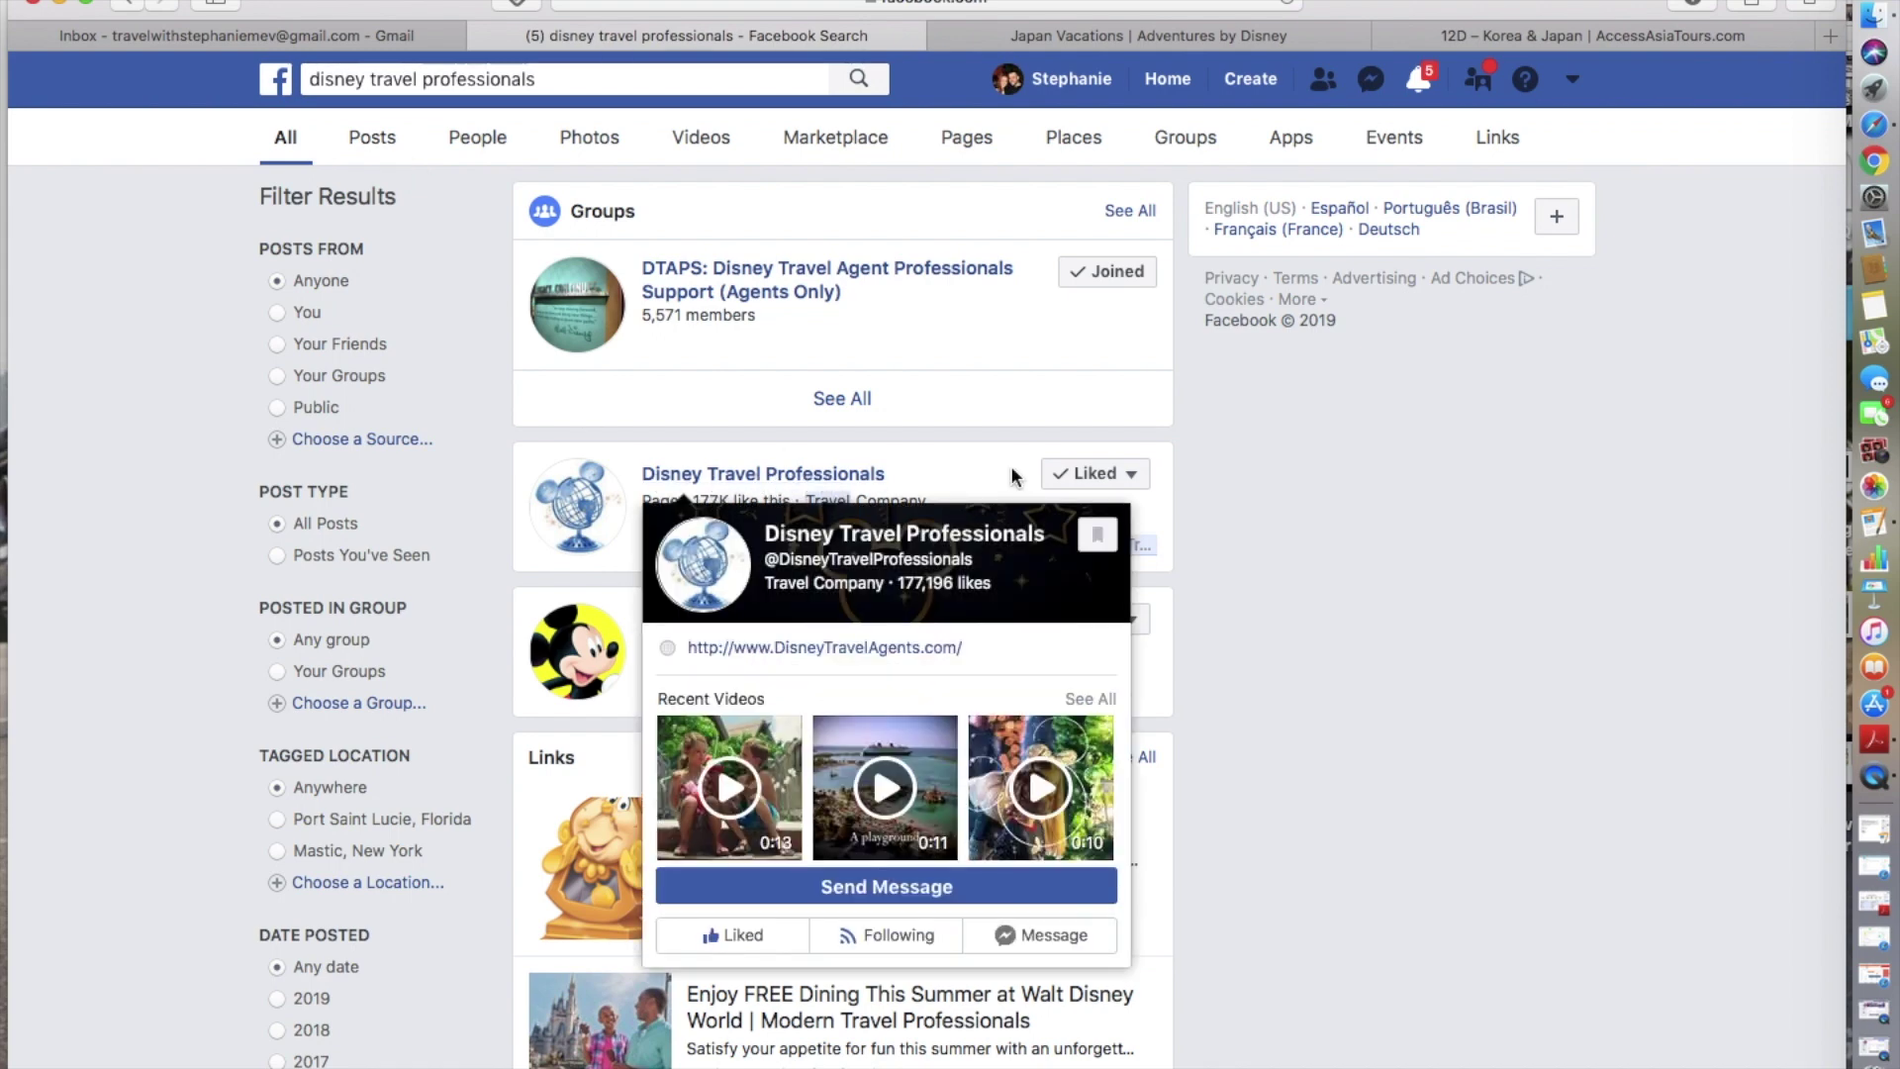
- Open the Disney Travel Professionals page and scroll down to its shave-ice video post
{"action": "left_click", "coordinate": [791, 481]}
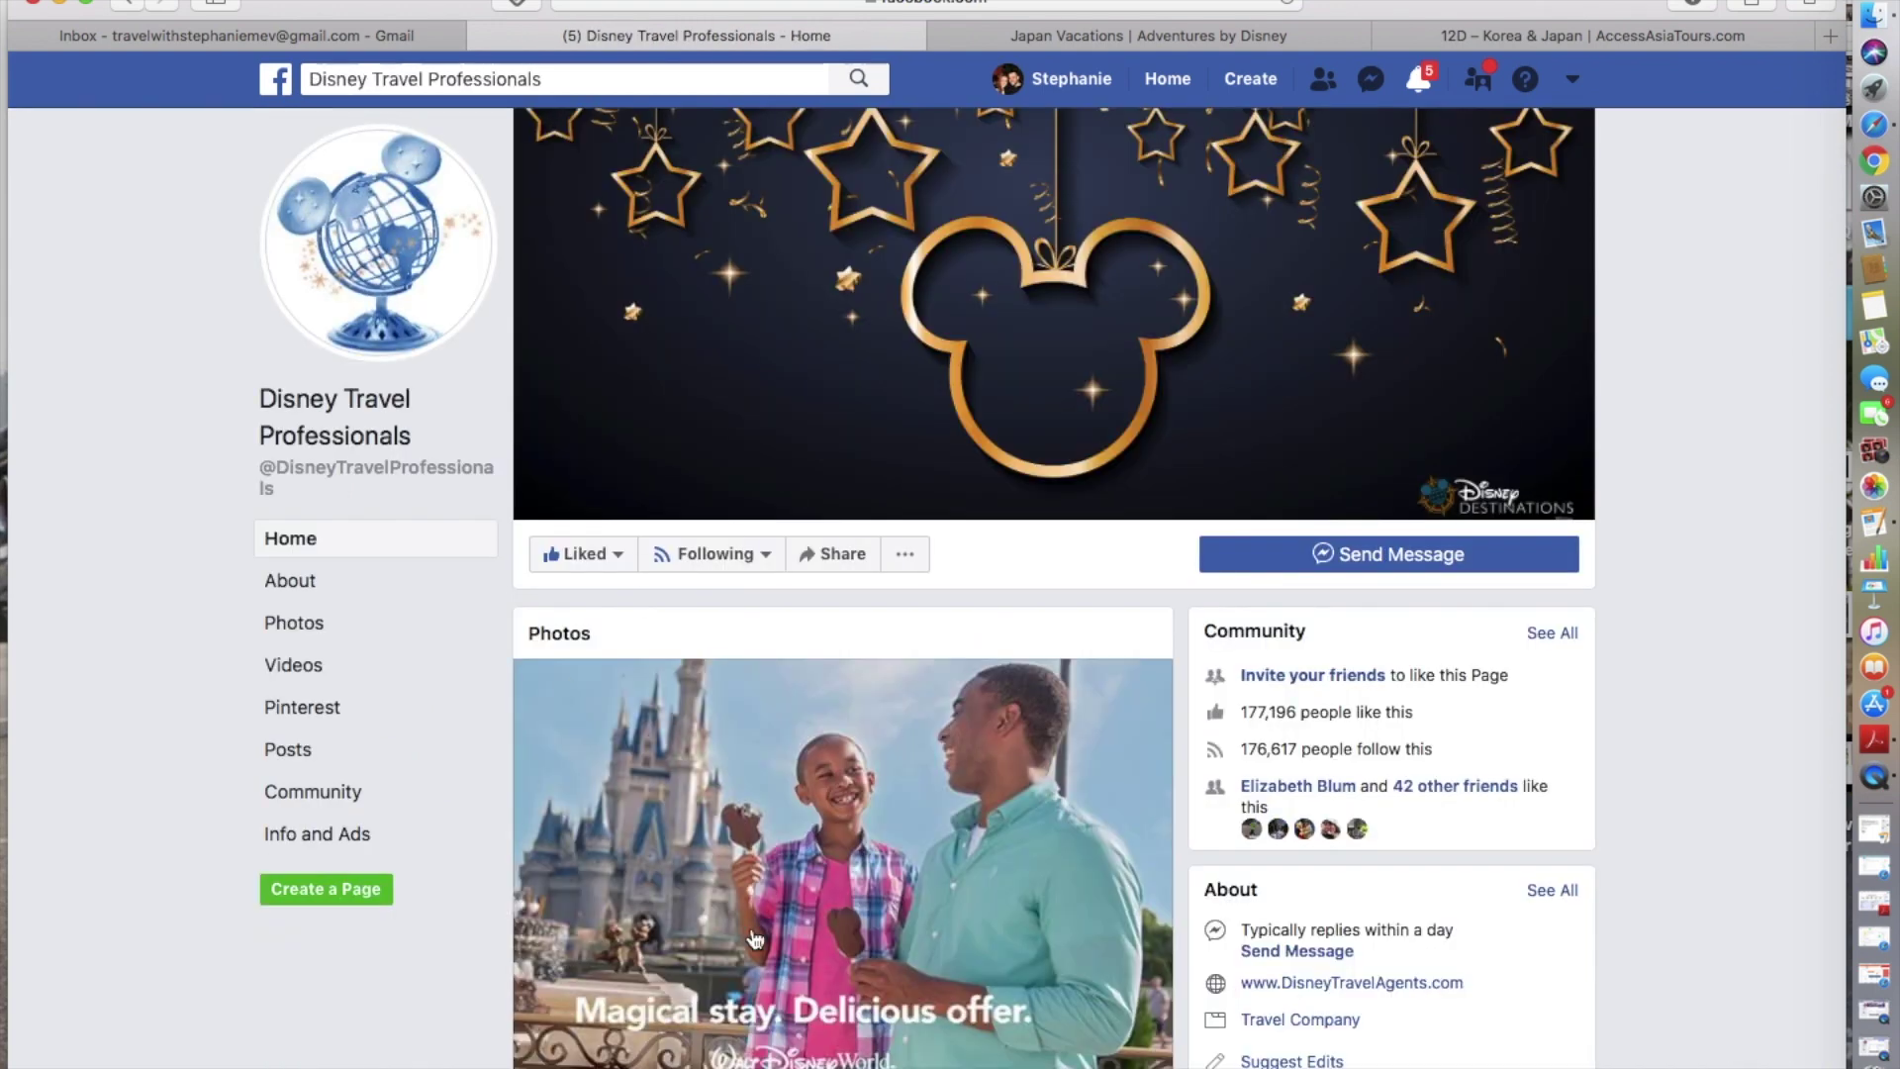
{"action": "scroll", "coordinate": [755, 940], "scroll_direction": "down", "scroll_amount": 2}
{"action": "scroll", "coordinate": [755, 940], "scroll_direction": "down", "scroll_amount": 2}
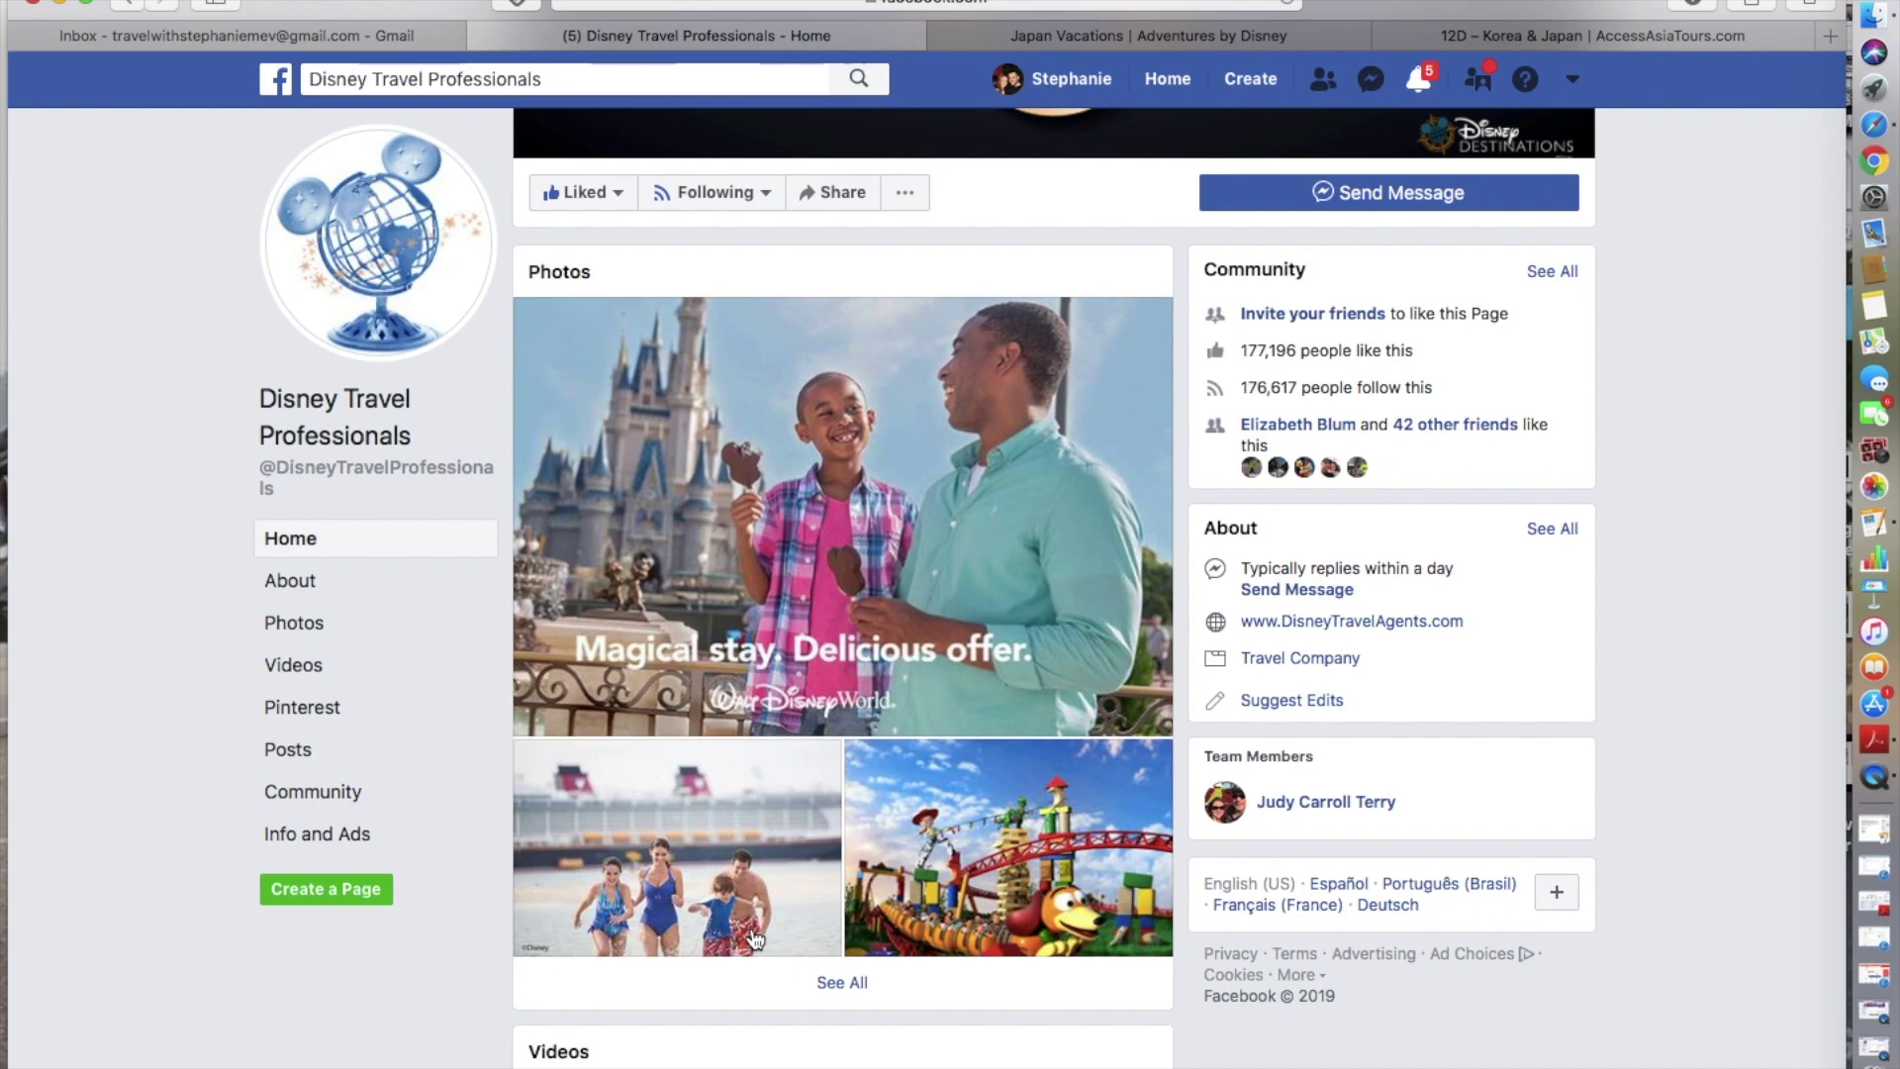
{"action": "scroll", "coordinate": [755, 940], "scroll_direction": "down", "scroll_amount": 6}
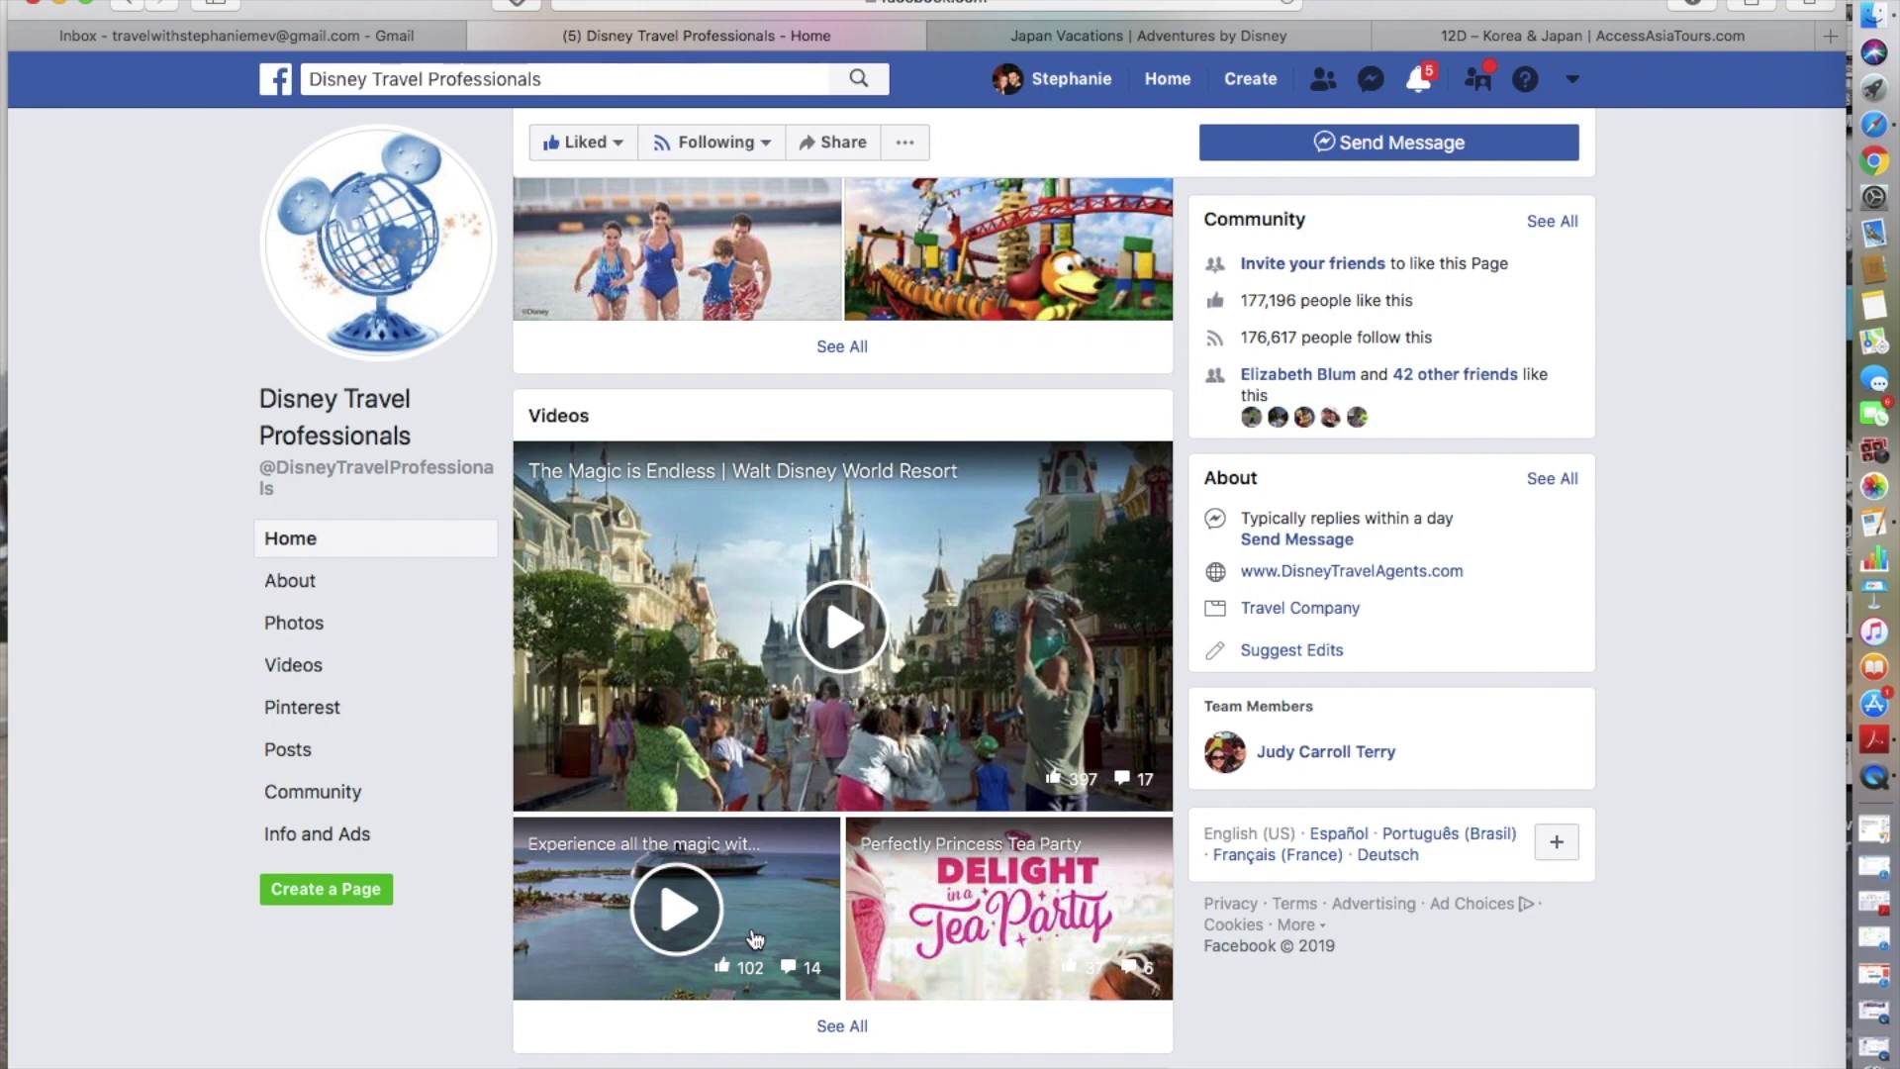
{"action": "scroll", "coordinate": [754, 937], "scroll_direction": "down", "scroll_amount": 8}
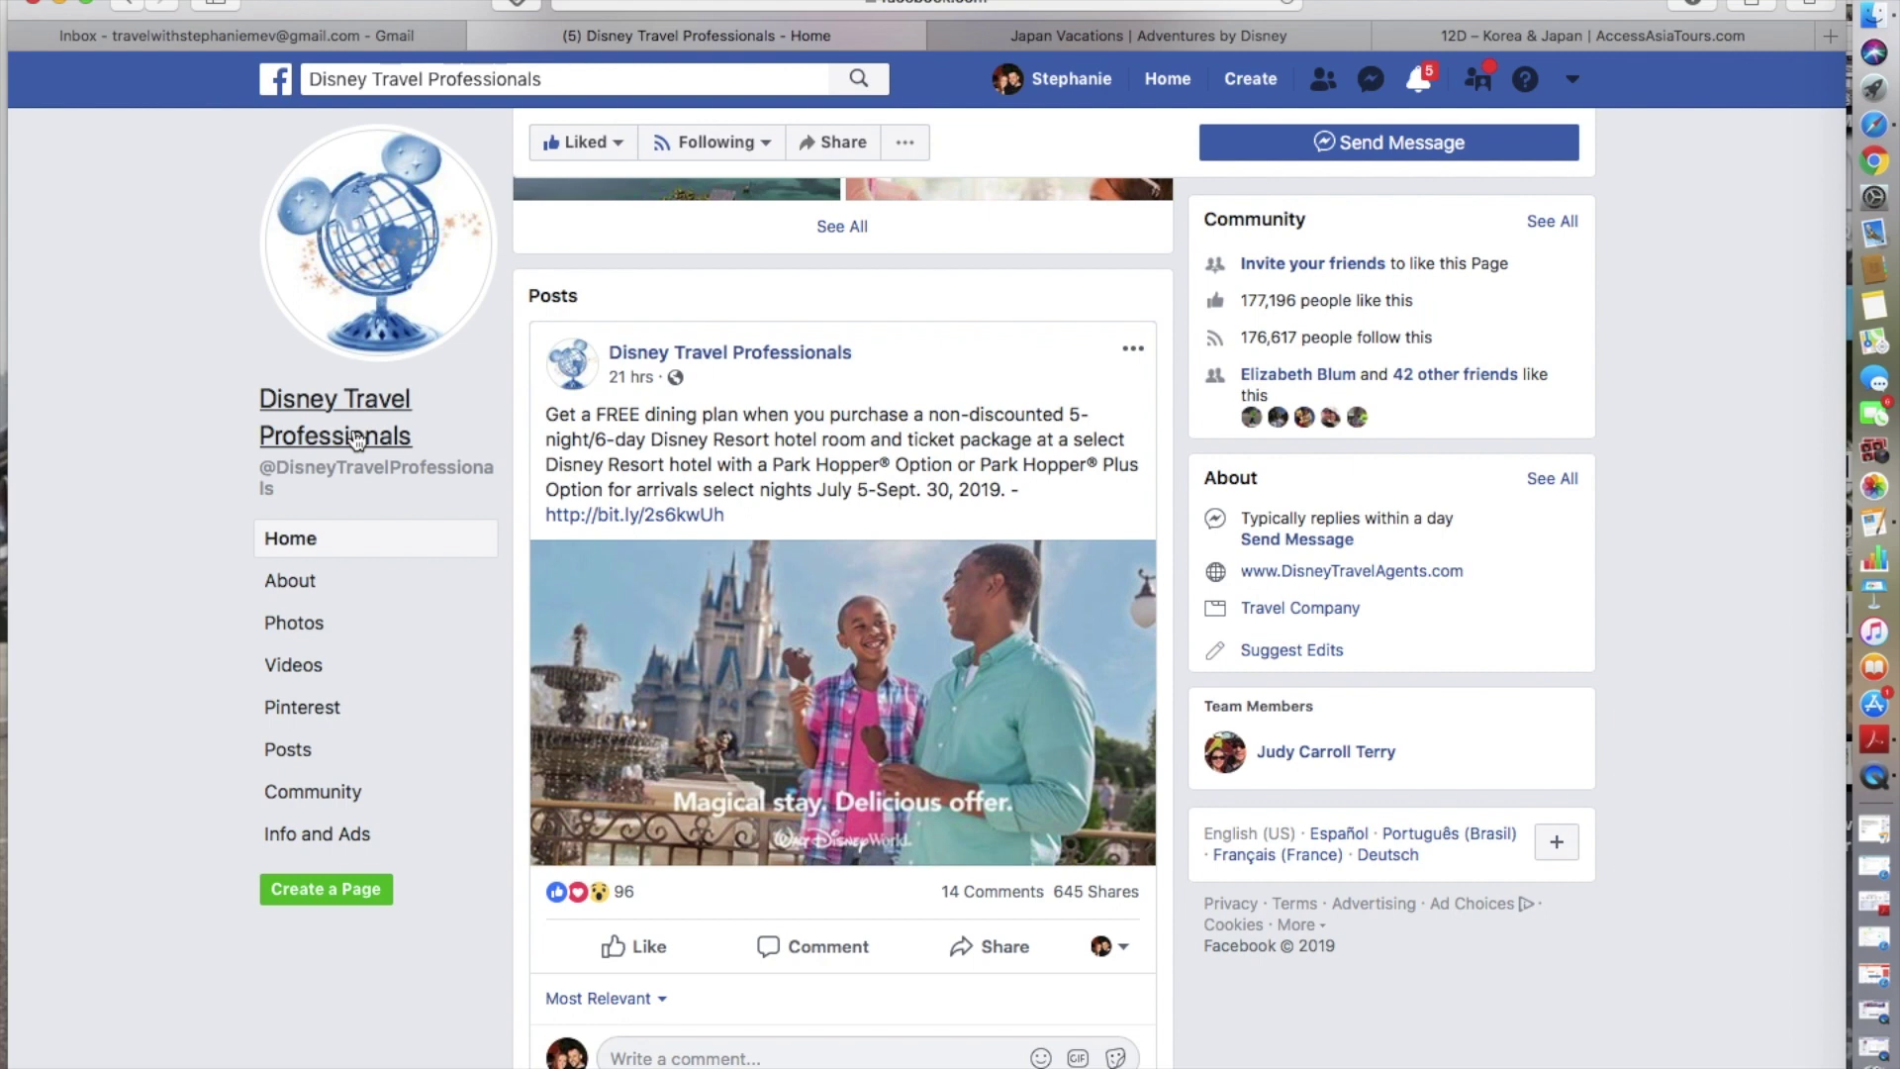
{"action": "scroll", "coordinate": [964, 517], "scroll_direction": "down", "scroll_amount": 3}
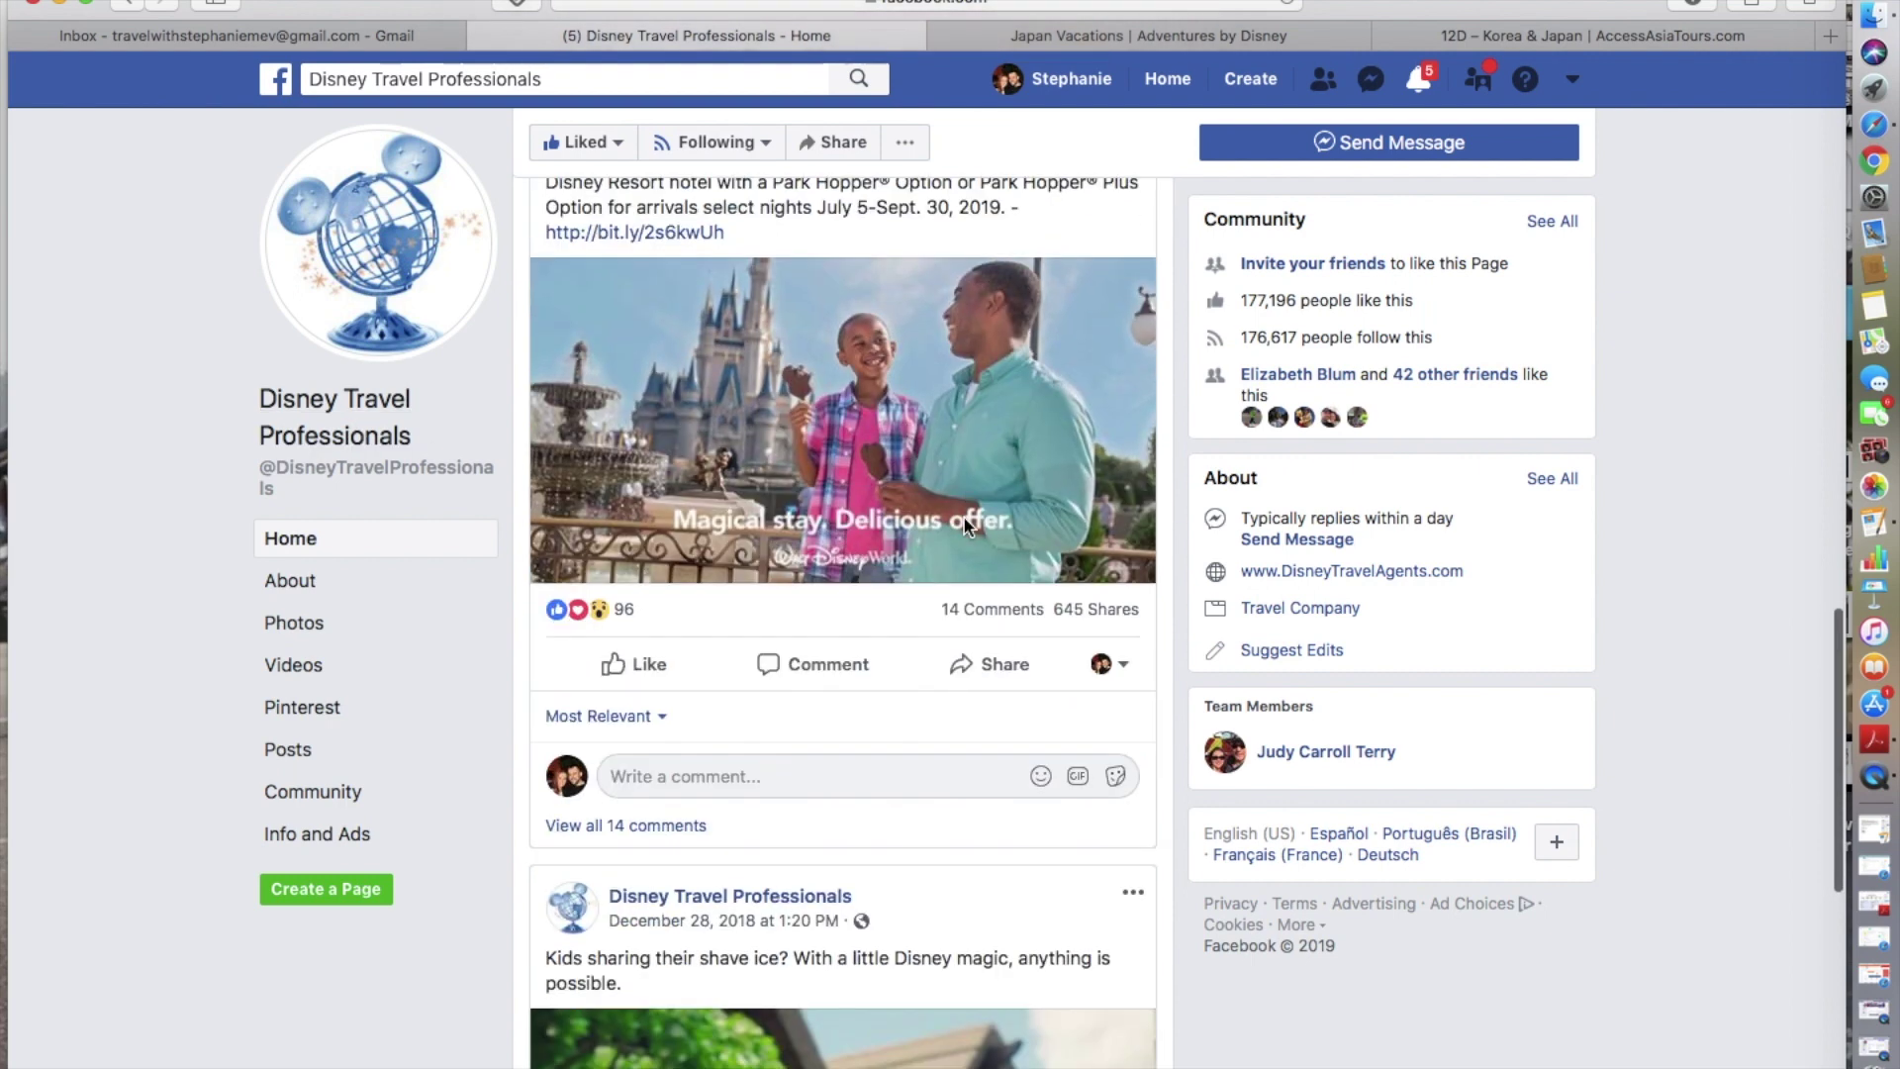
{"action": "scroll", "coordinate": [965, 519], "scroll_direction": "down", "scroll_amount": 4}
{"action": "scroll", "coordinate": [961, 537], "scroll_direction": "down", "scroll_amount": 5}
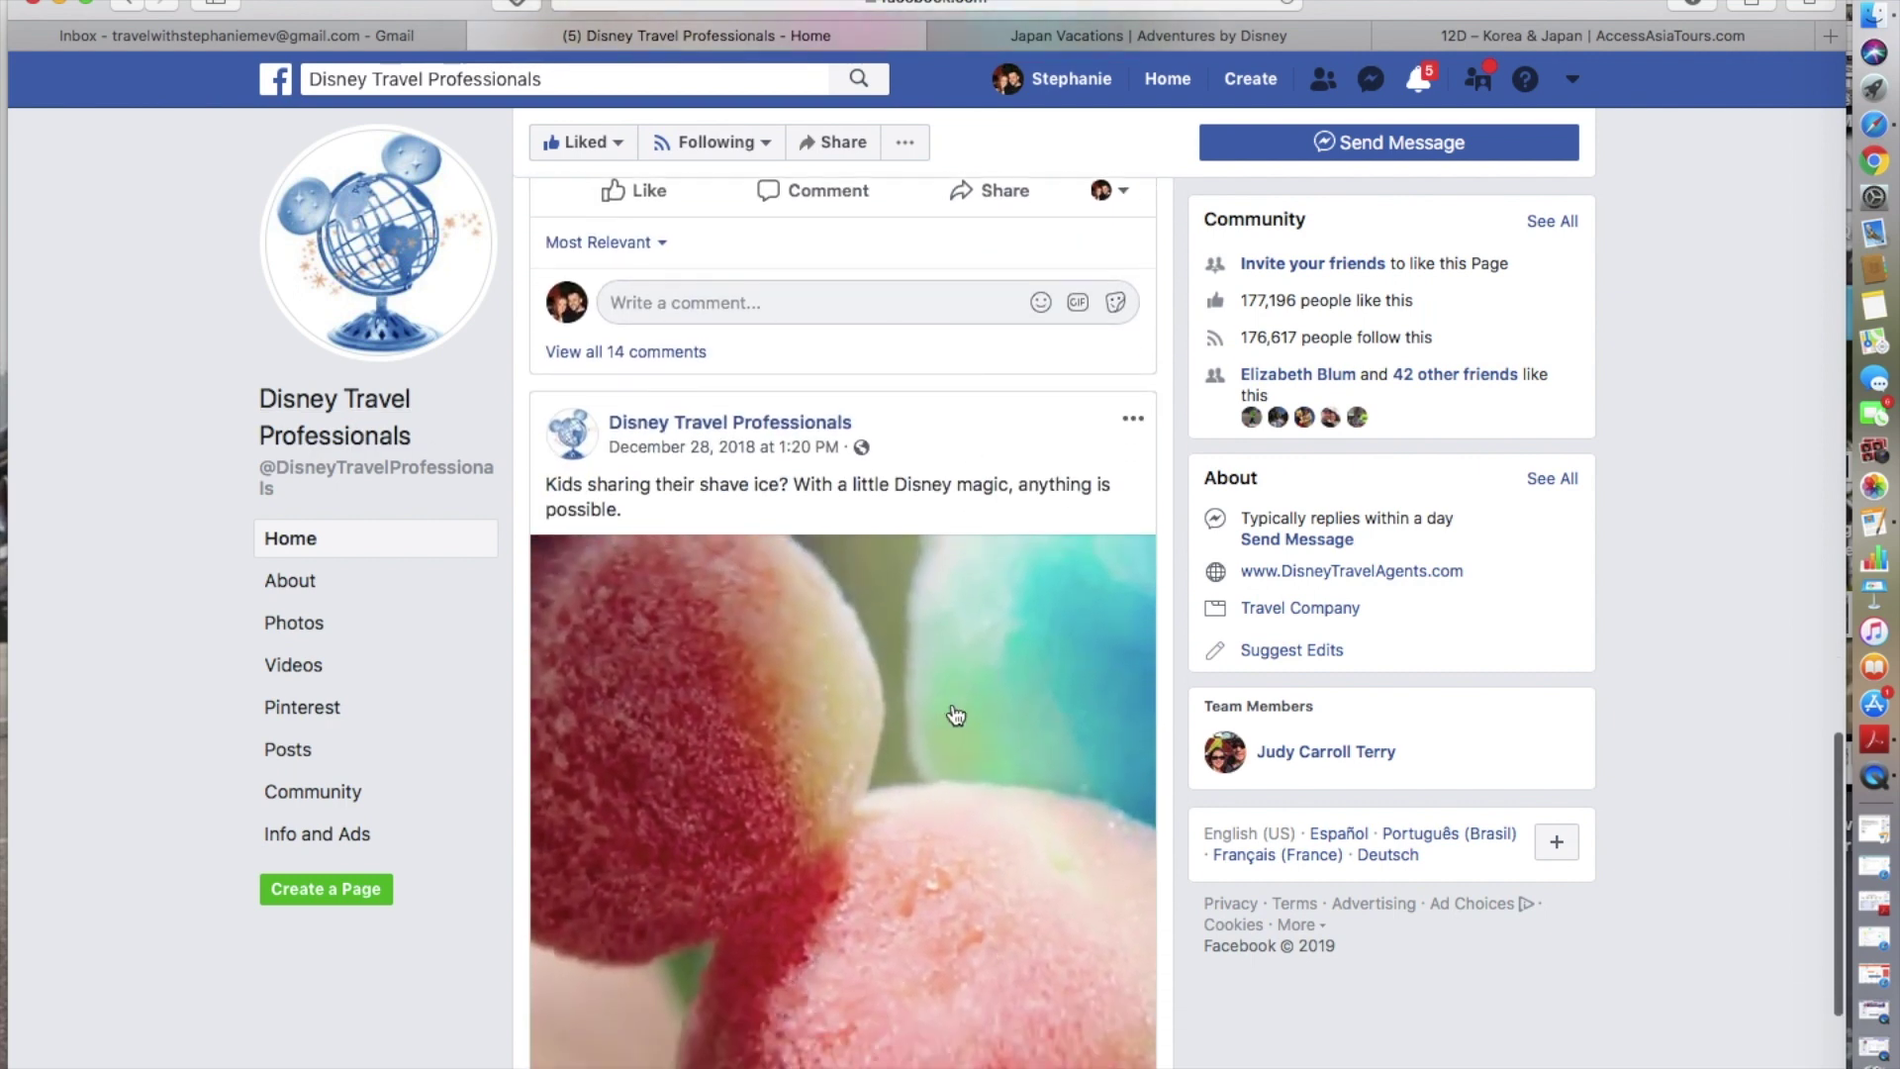
{"action": "scroll", "coordinate": [955, 714], "scroll_direction": "down", "scroll_amount": 1}
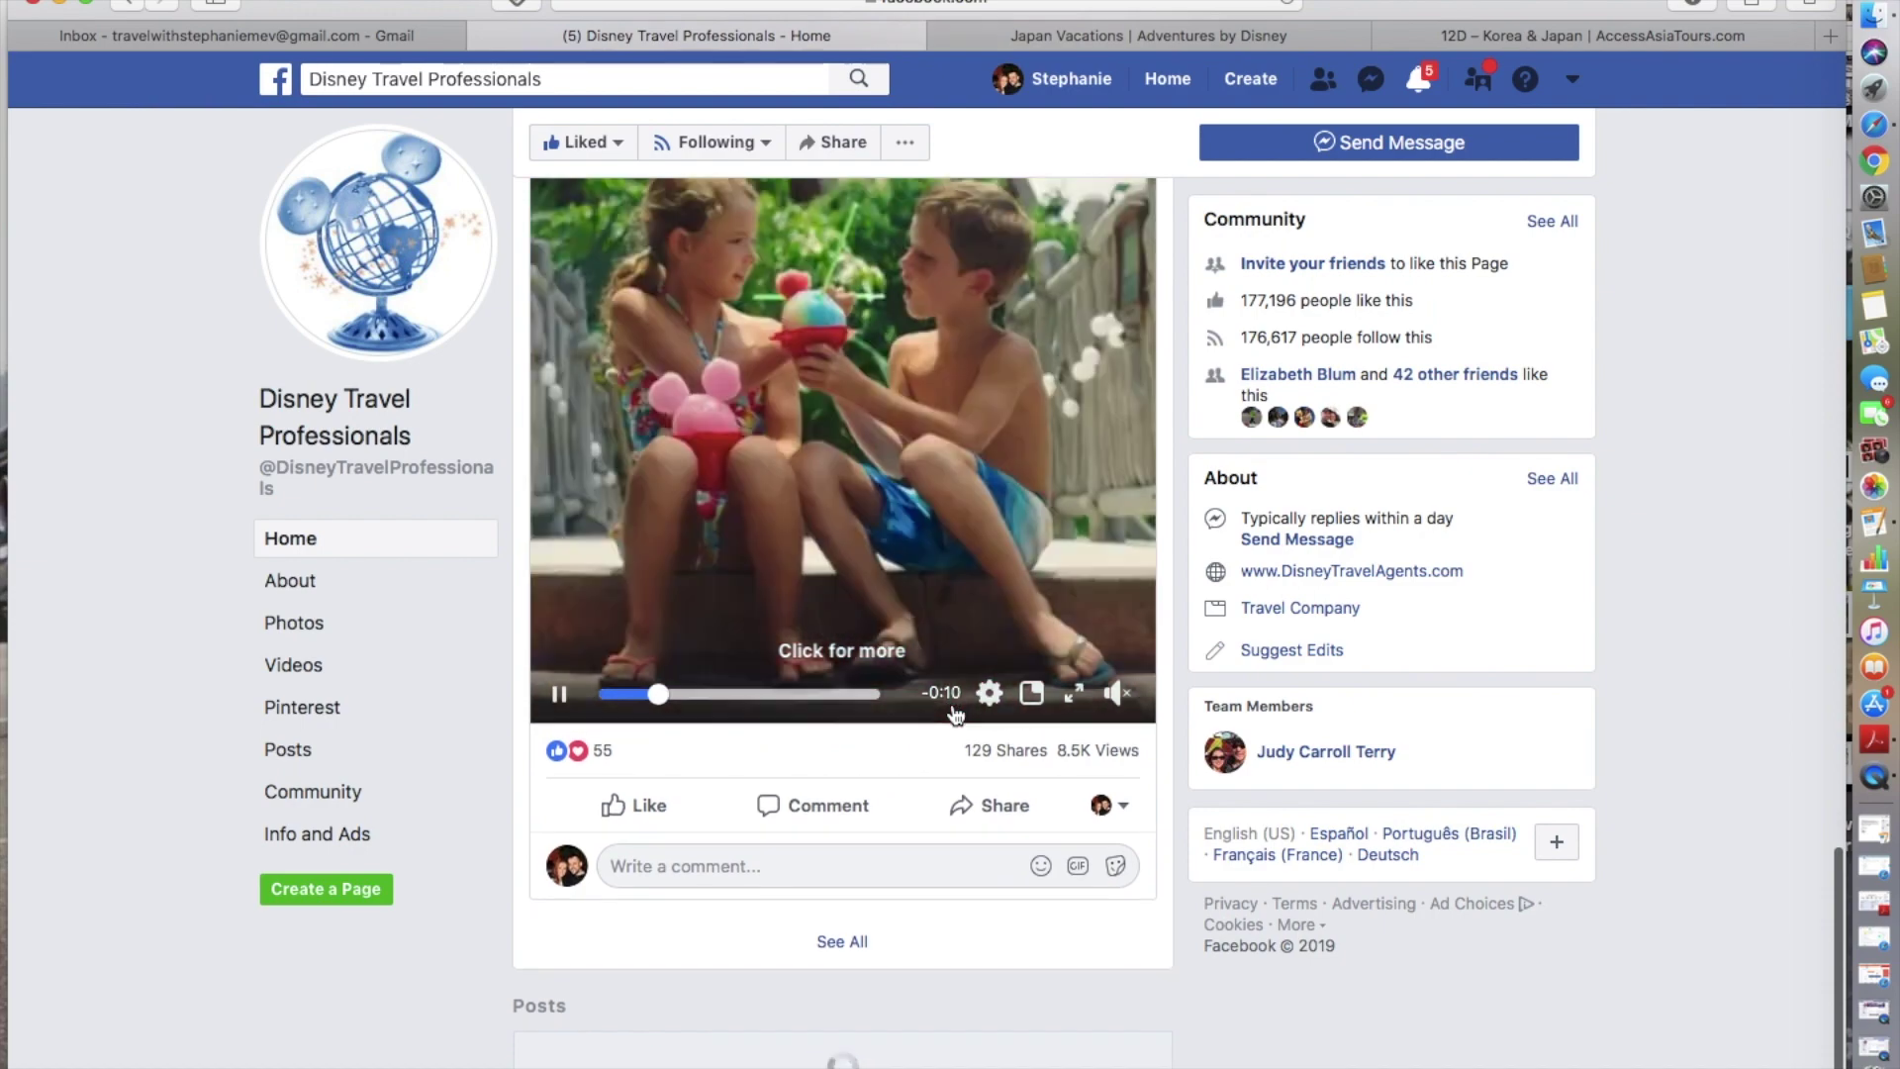
{"action": "scroll", "coordinate": [955, 712], "scroll_direction": "up", "scroll_amount": 5}
{"action": "scroll", "coordinate": [954, 712], "scroll_direction": "down", "scroll_amount": 6}
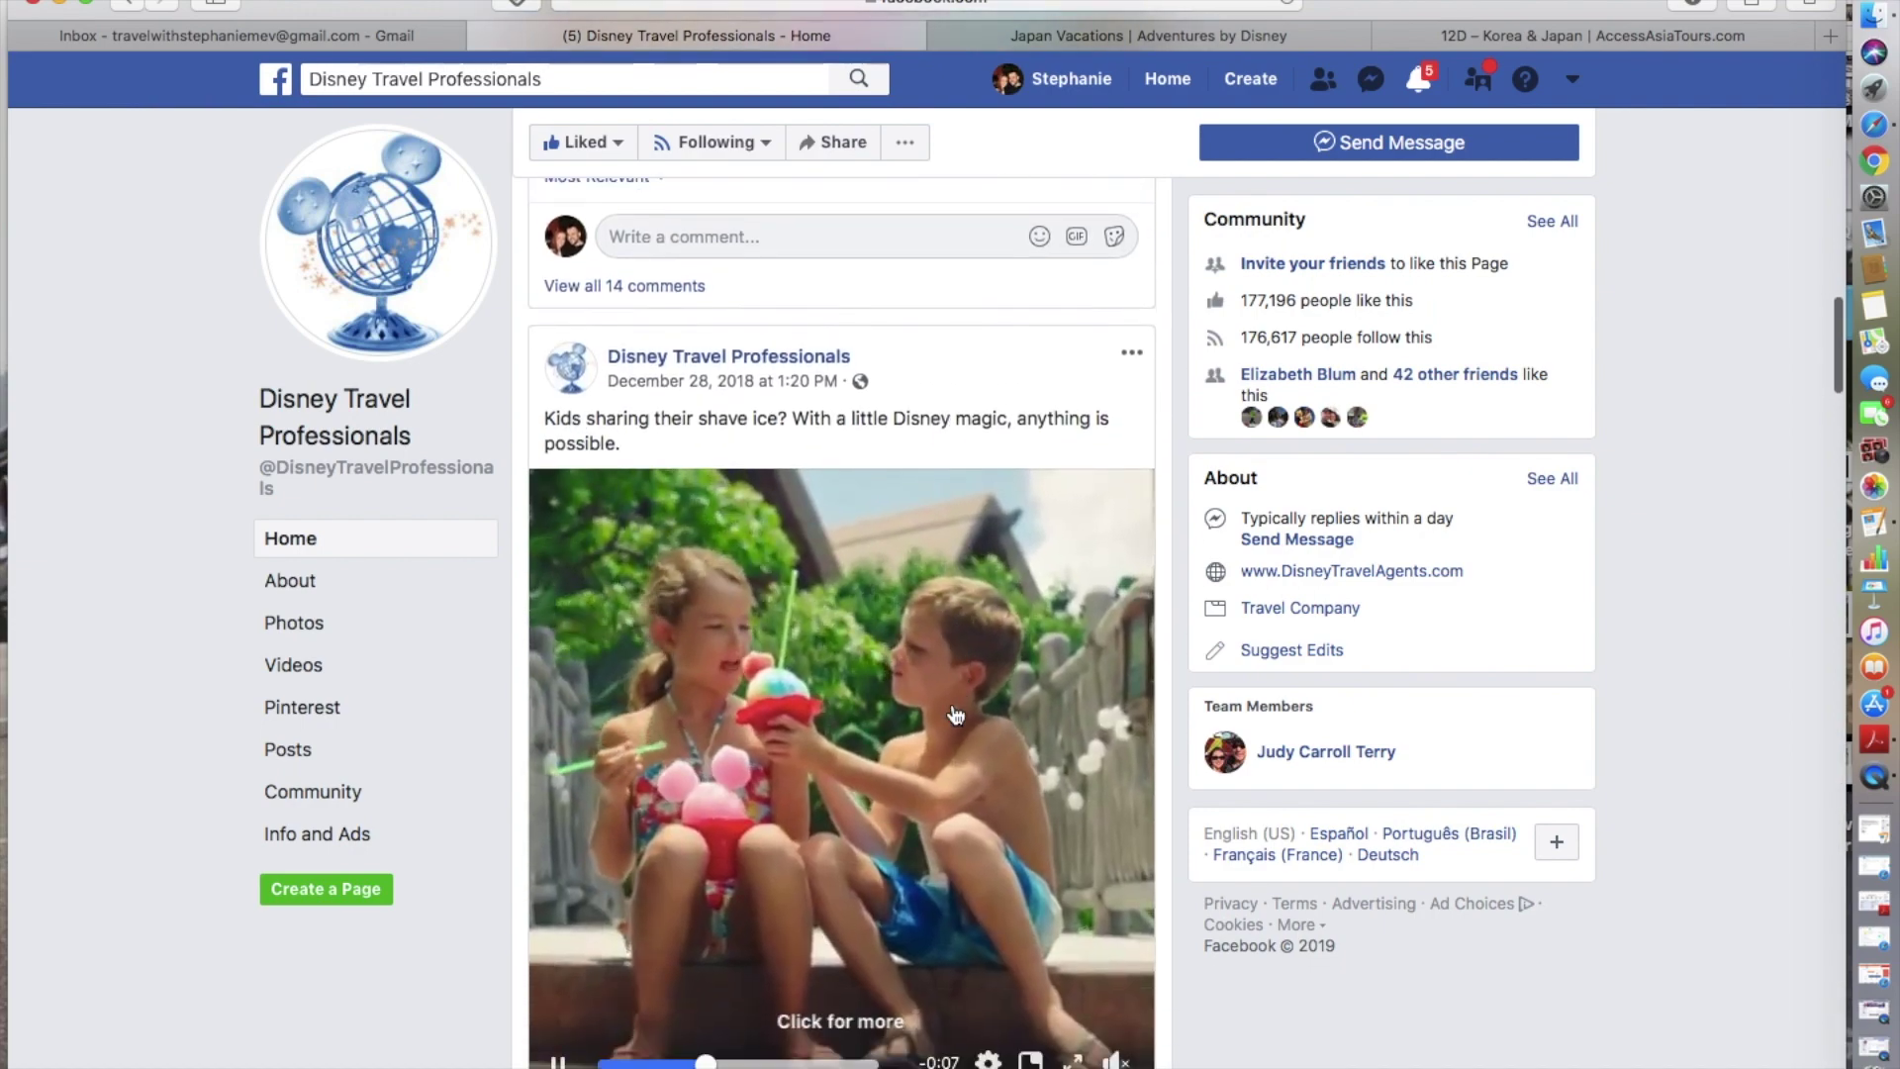
{"action": "scroll", "coordinate": [955, 714], "scroll_direction": "up", "scroll_amount": 1}
{"action": "scroll", "coordinate": [954, 712], "scroll_direction": "up", "scroll_amount": 1}
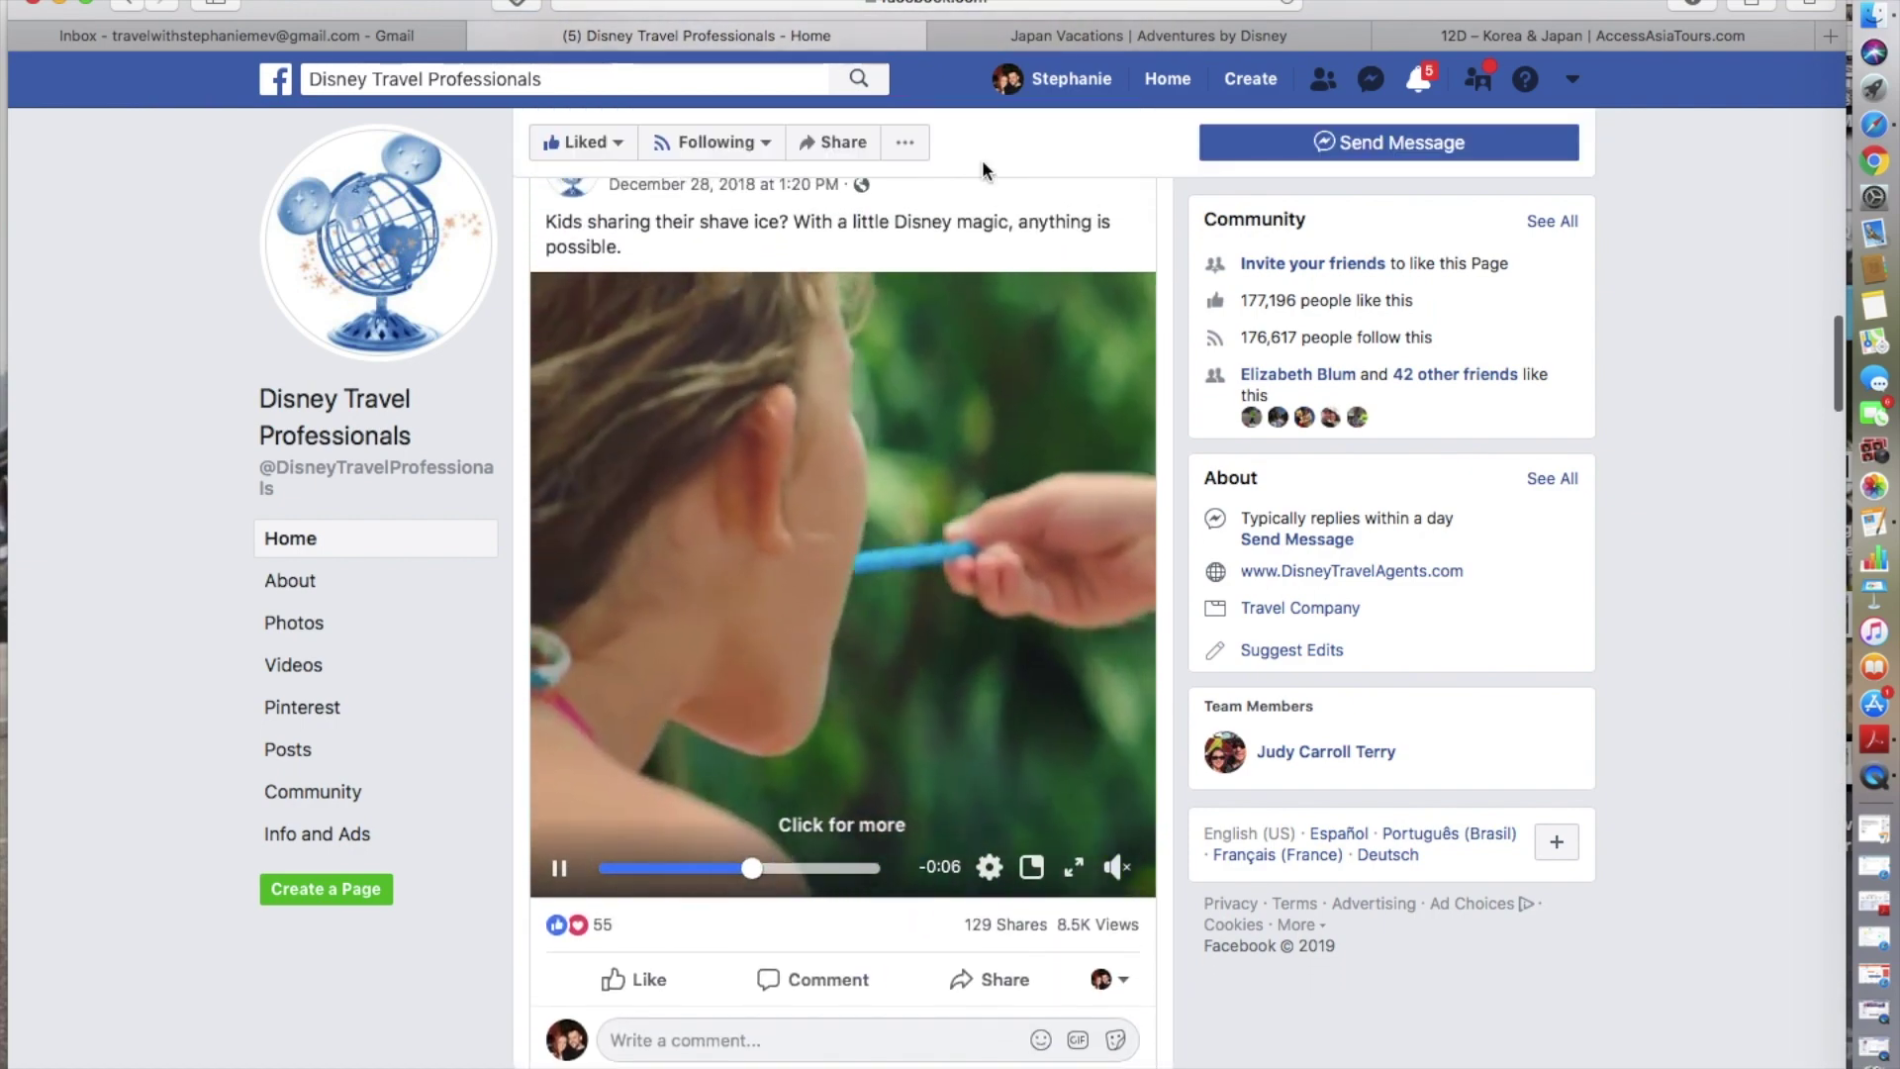
{"action": "scroll", "coordinate": [859, 683], "scroll_direction": "up", "scroll_amount": 1}
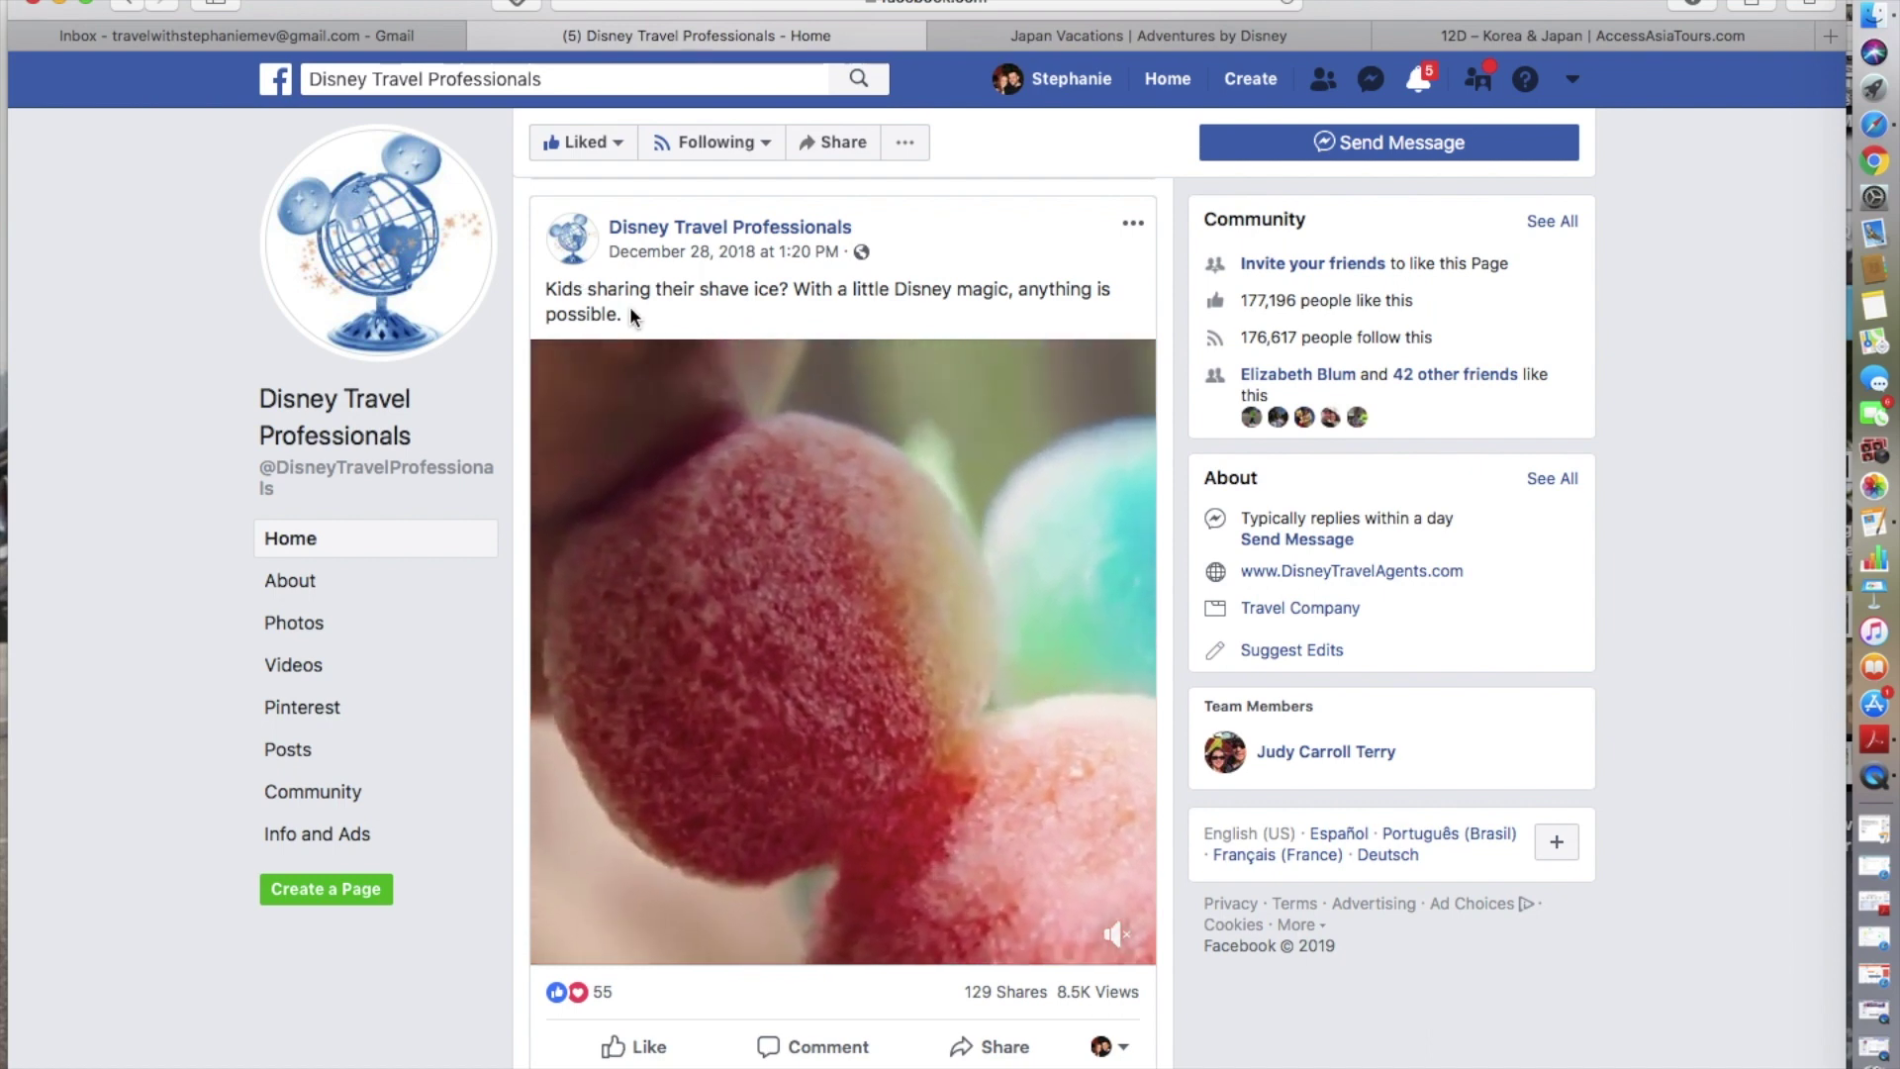
{"action": "scroll", "coordinate": [631, 310], "scroll_direction": "down", "scroll_amount": 3}
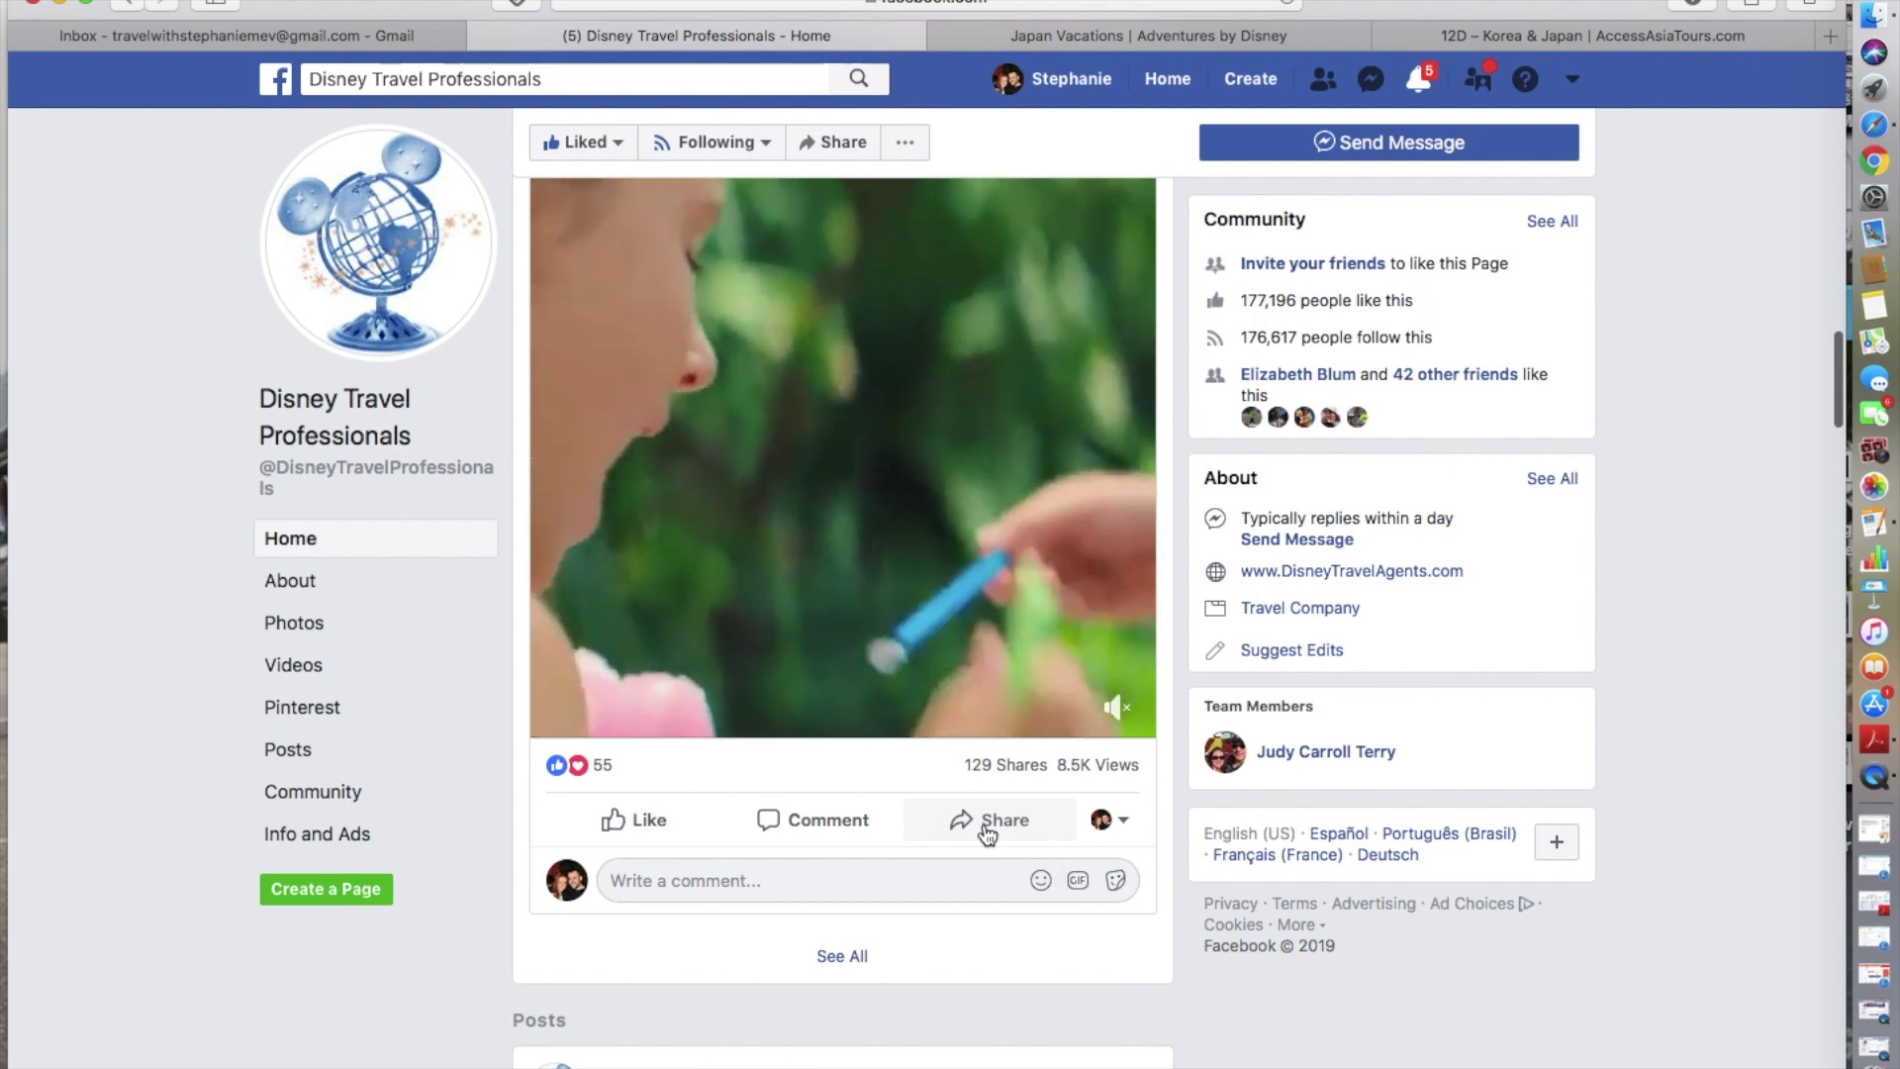
- Choose to share the shave-ice video to the Magical Enchanted Vacations with Stefany page
{"action": "left_click", "coordinate": [987, 829]}
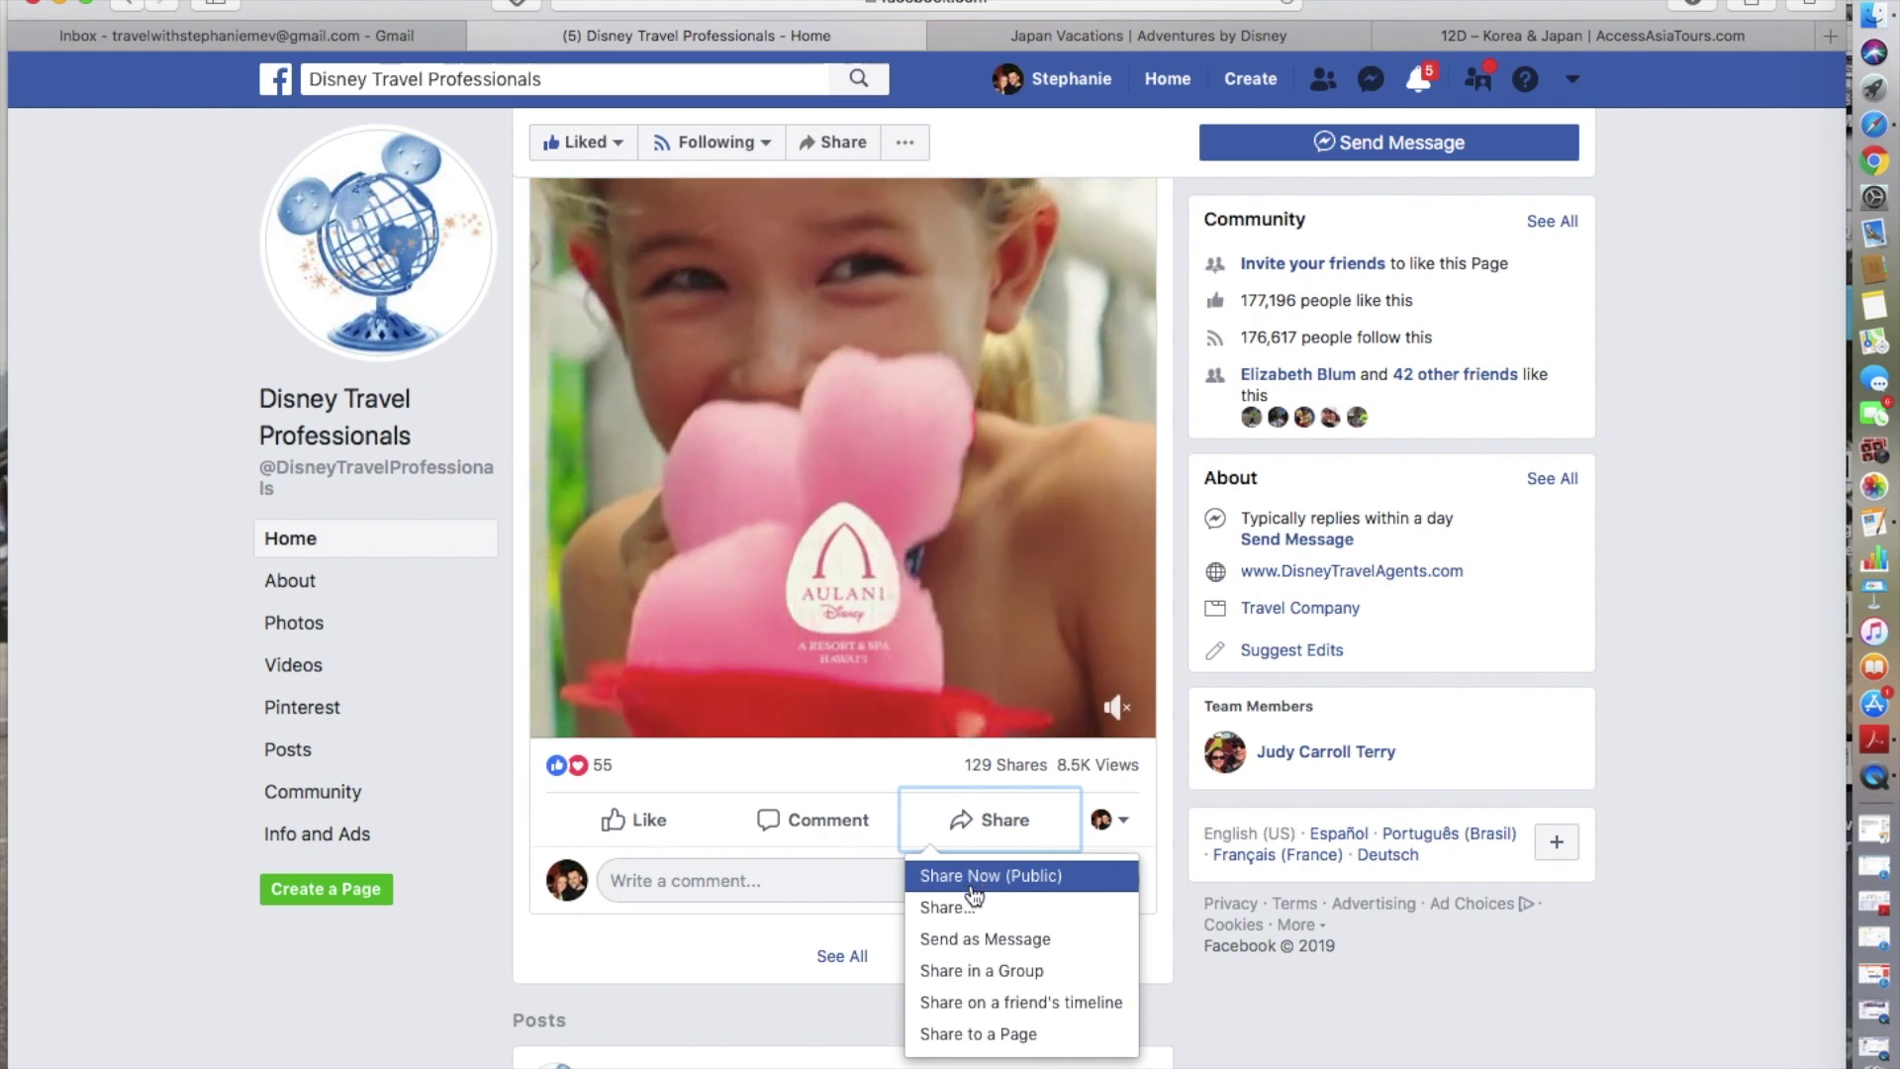
{"action": "left_click", "coordinate": [975, 1033]}
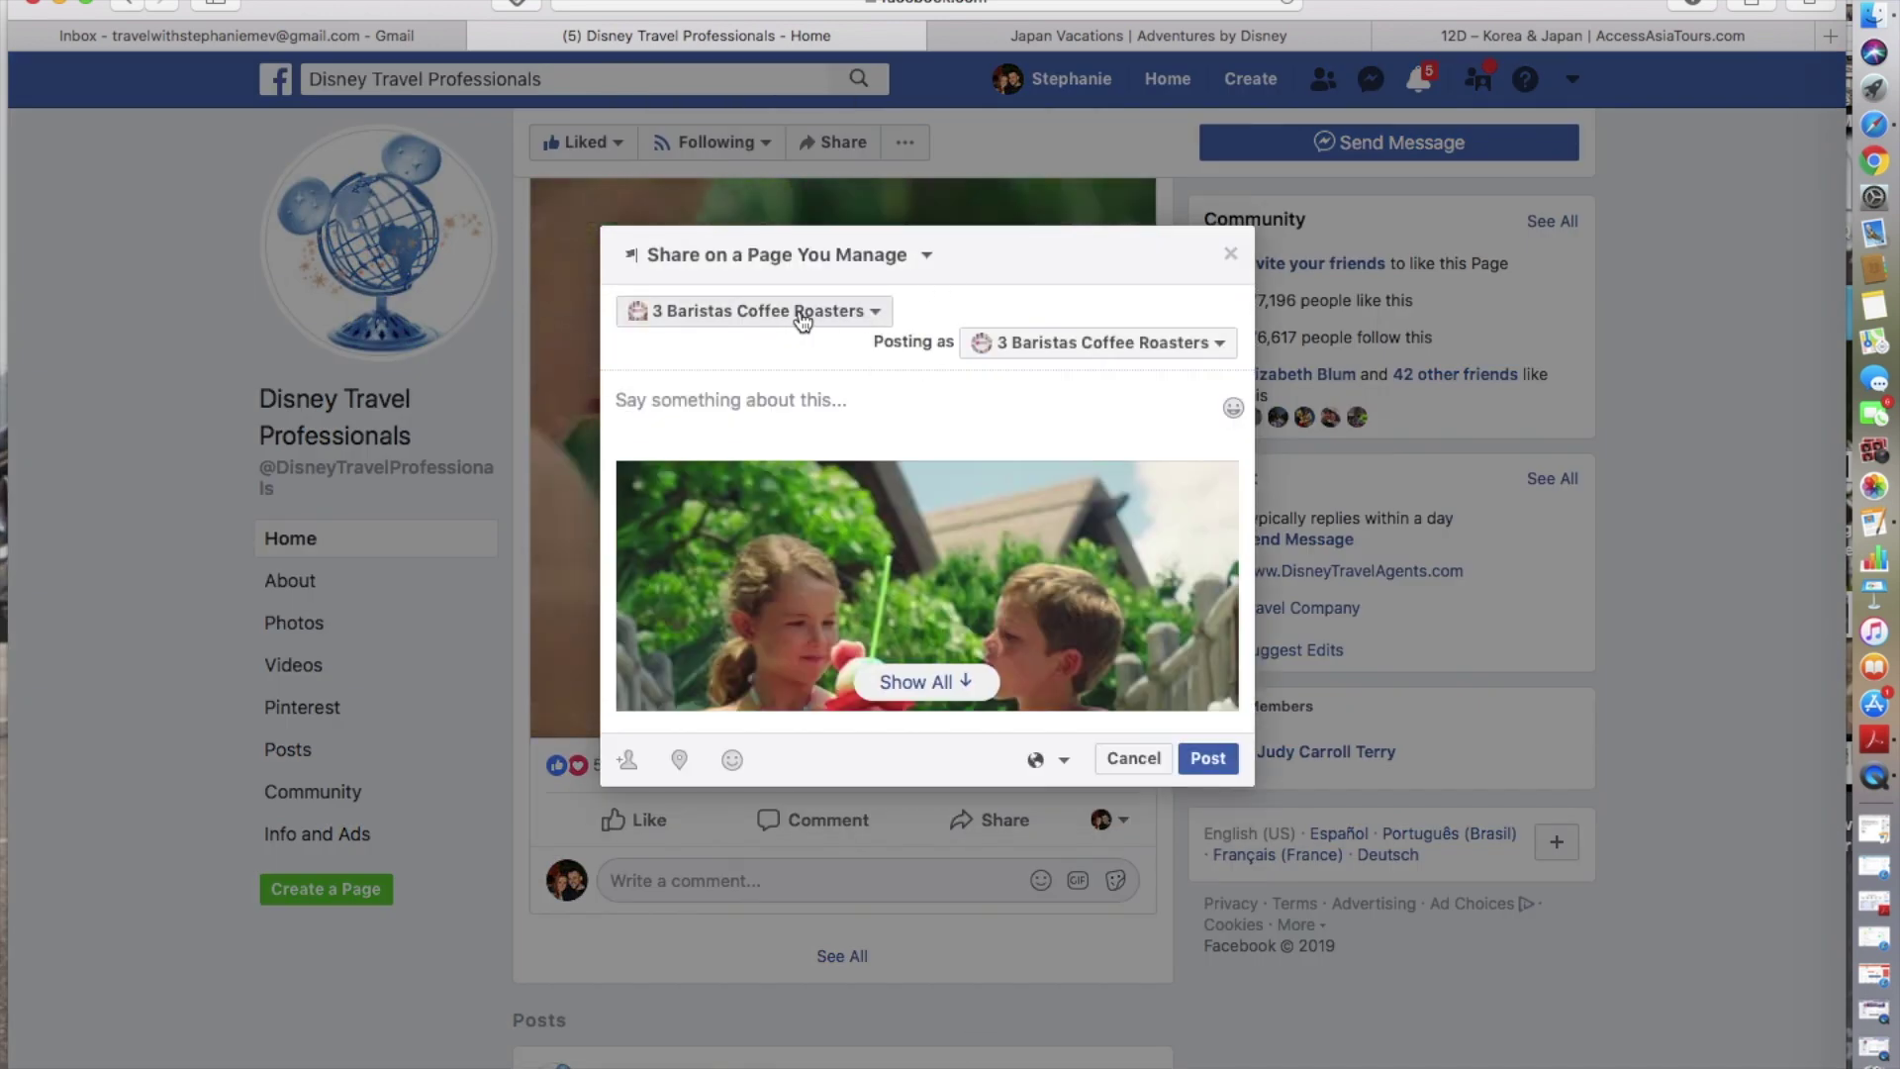
{"action": "left_click", "coordinate": [801, 314]}
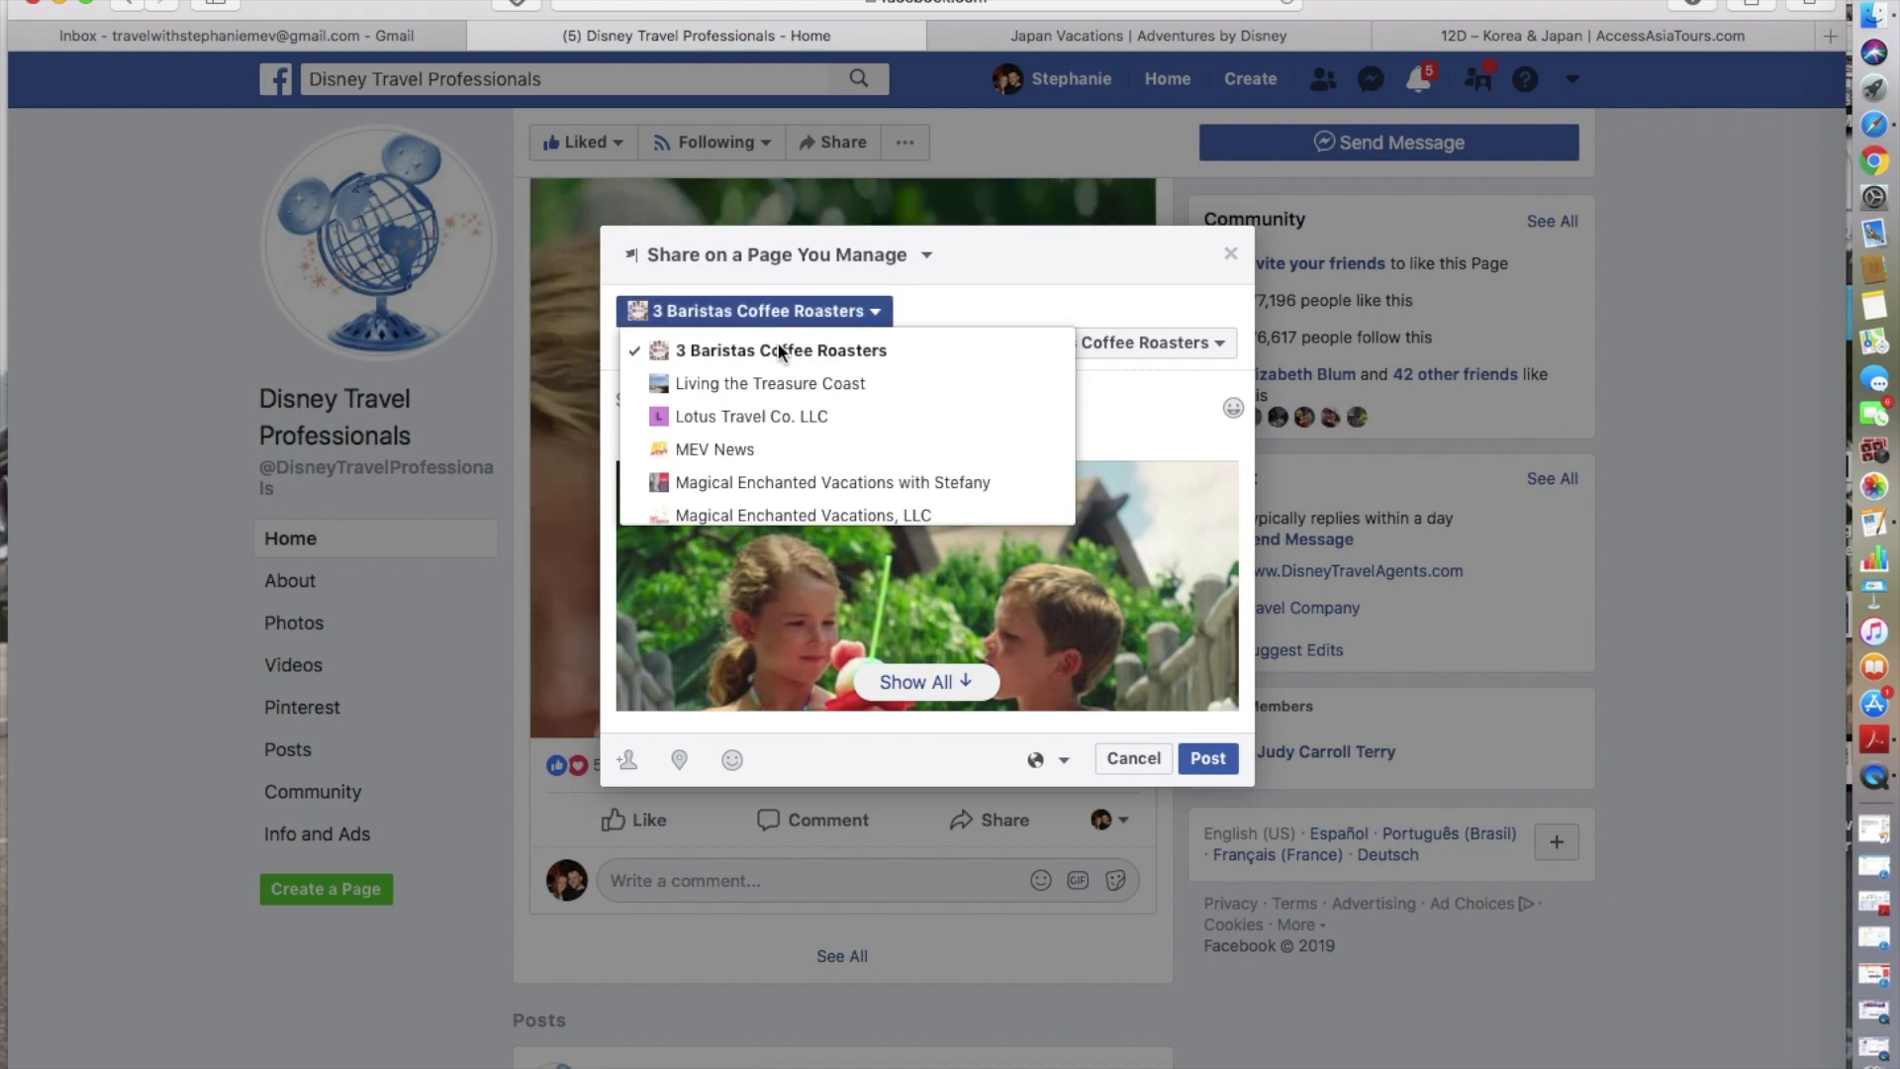
{"action": "scroll", "coordinate": [747, 425], "scroll_direction": "down", "scroll_amount": 2}
{"action": "scroll", "coordinate": [743, 438], "scroll_direction": "up", "scroll_amount": 1}
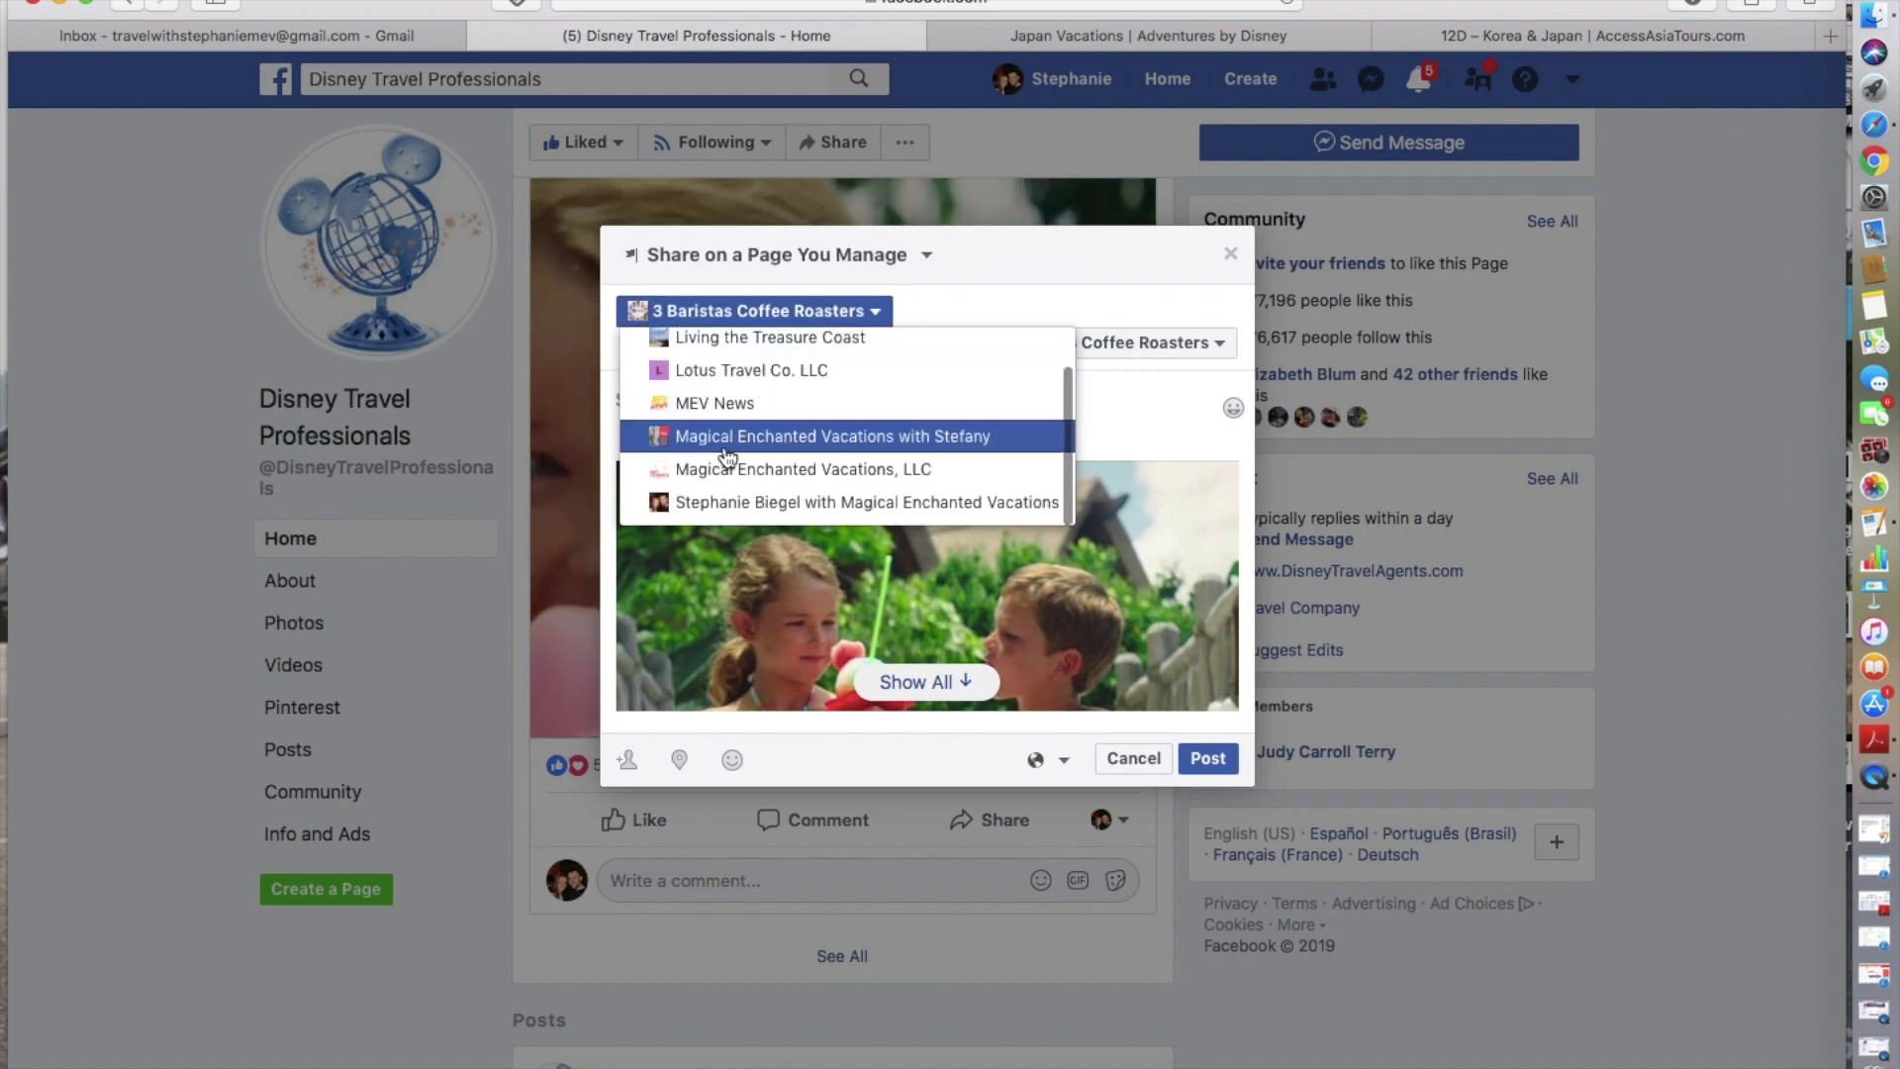
{"action": "left_click", "coordinate": [731, 439]}
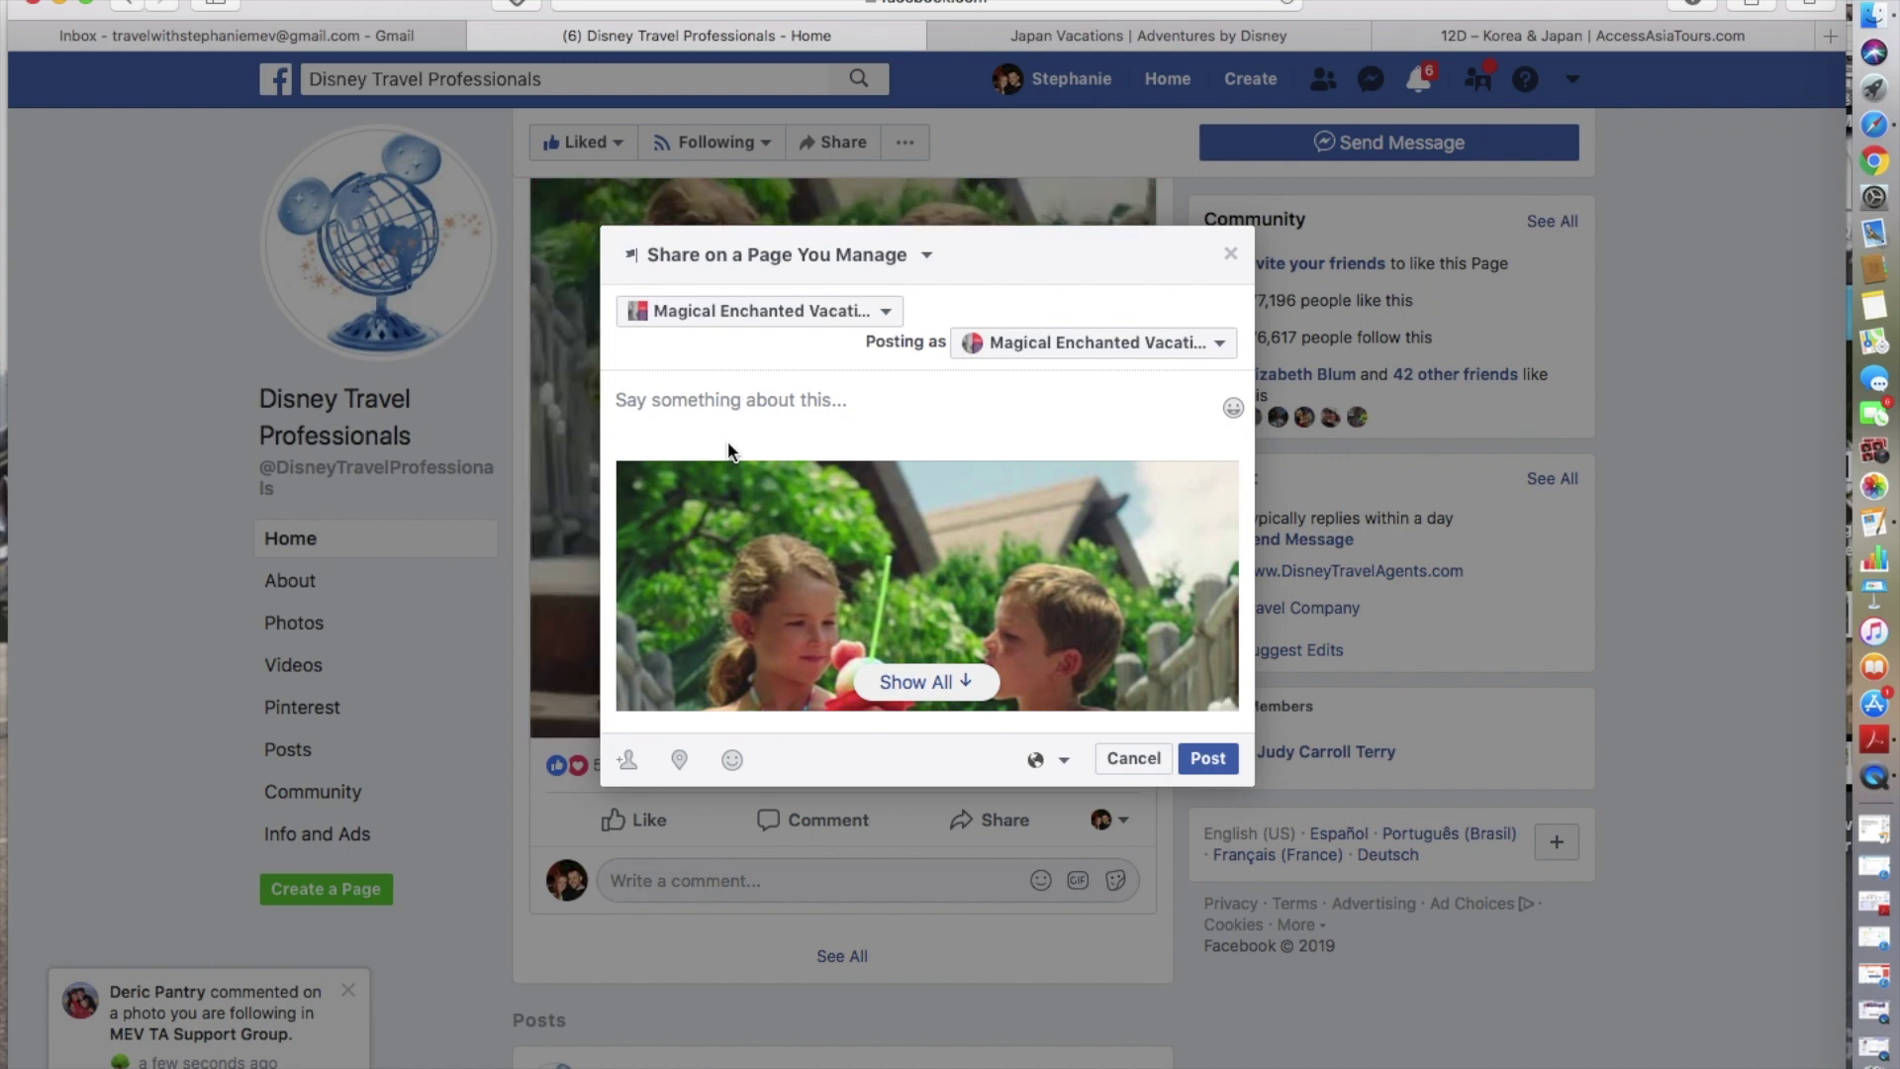
- Expand the shared video's preview and post the share
{"action": "left_click", "coordinate": [739, 408]}
{"action": "left_click", "coordinate": [673, 402]}
{"action": "left_click", "coordinate": [673, 403]}
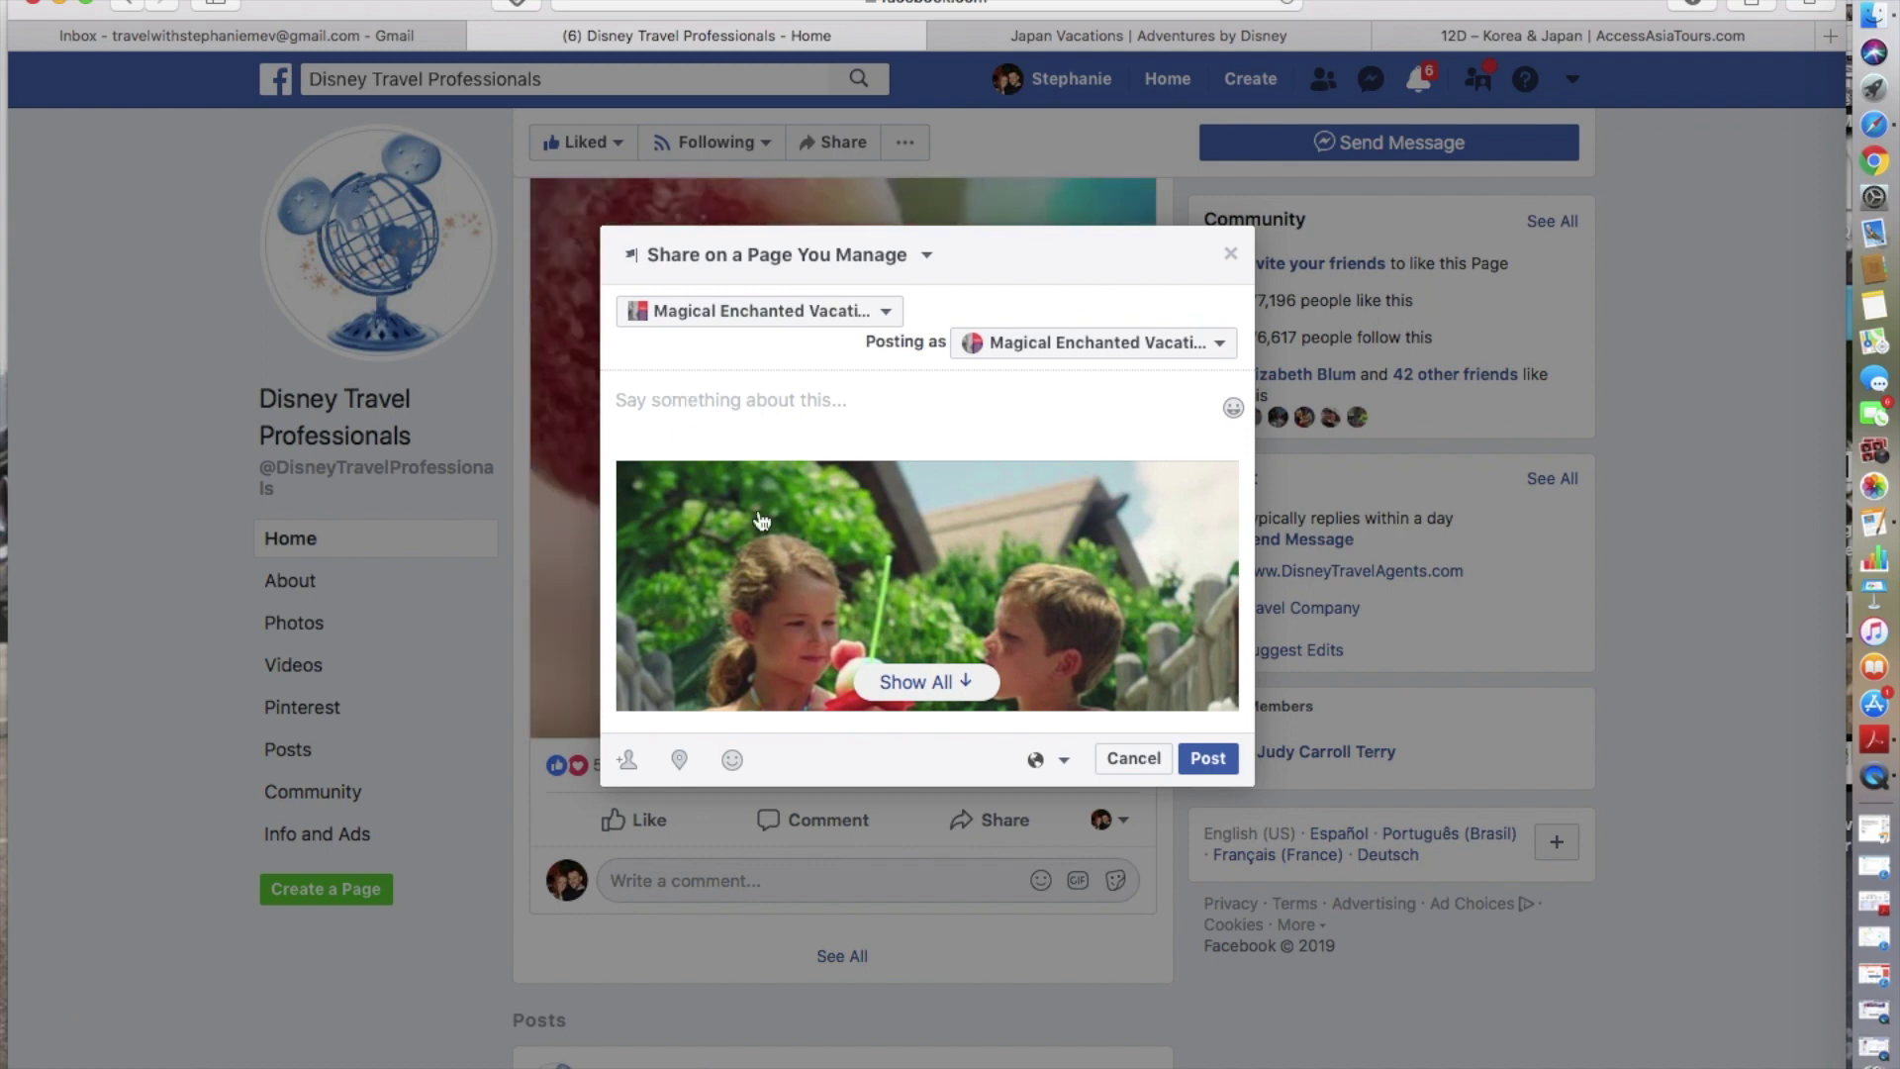
{"action": "left_click", "coordinate": [919, 692]}
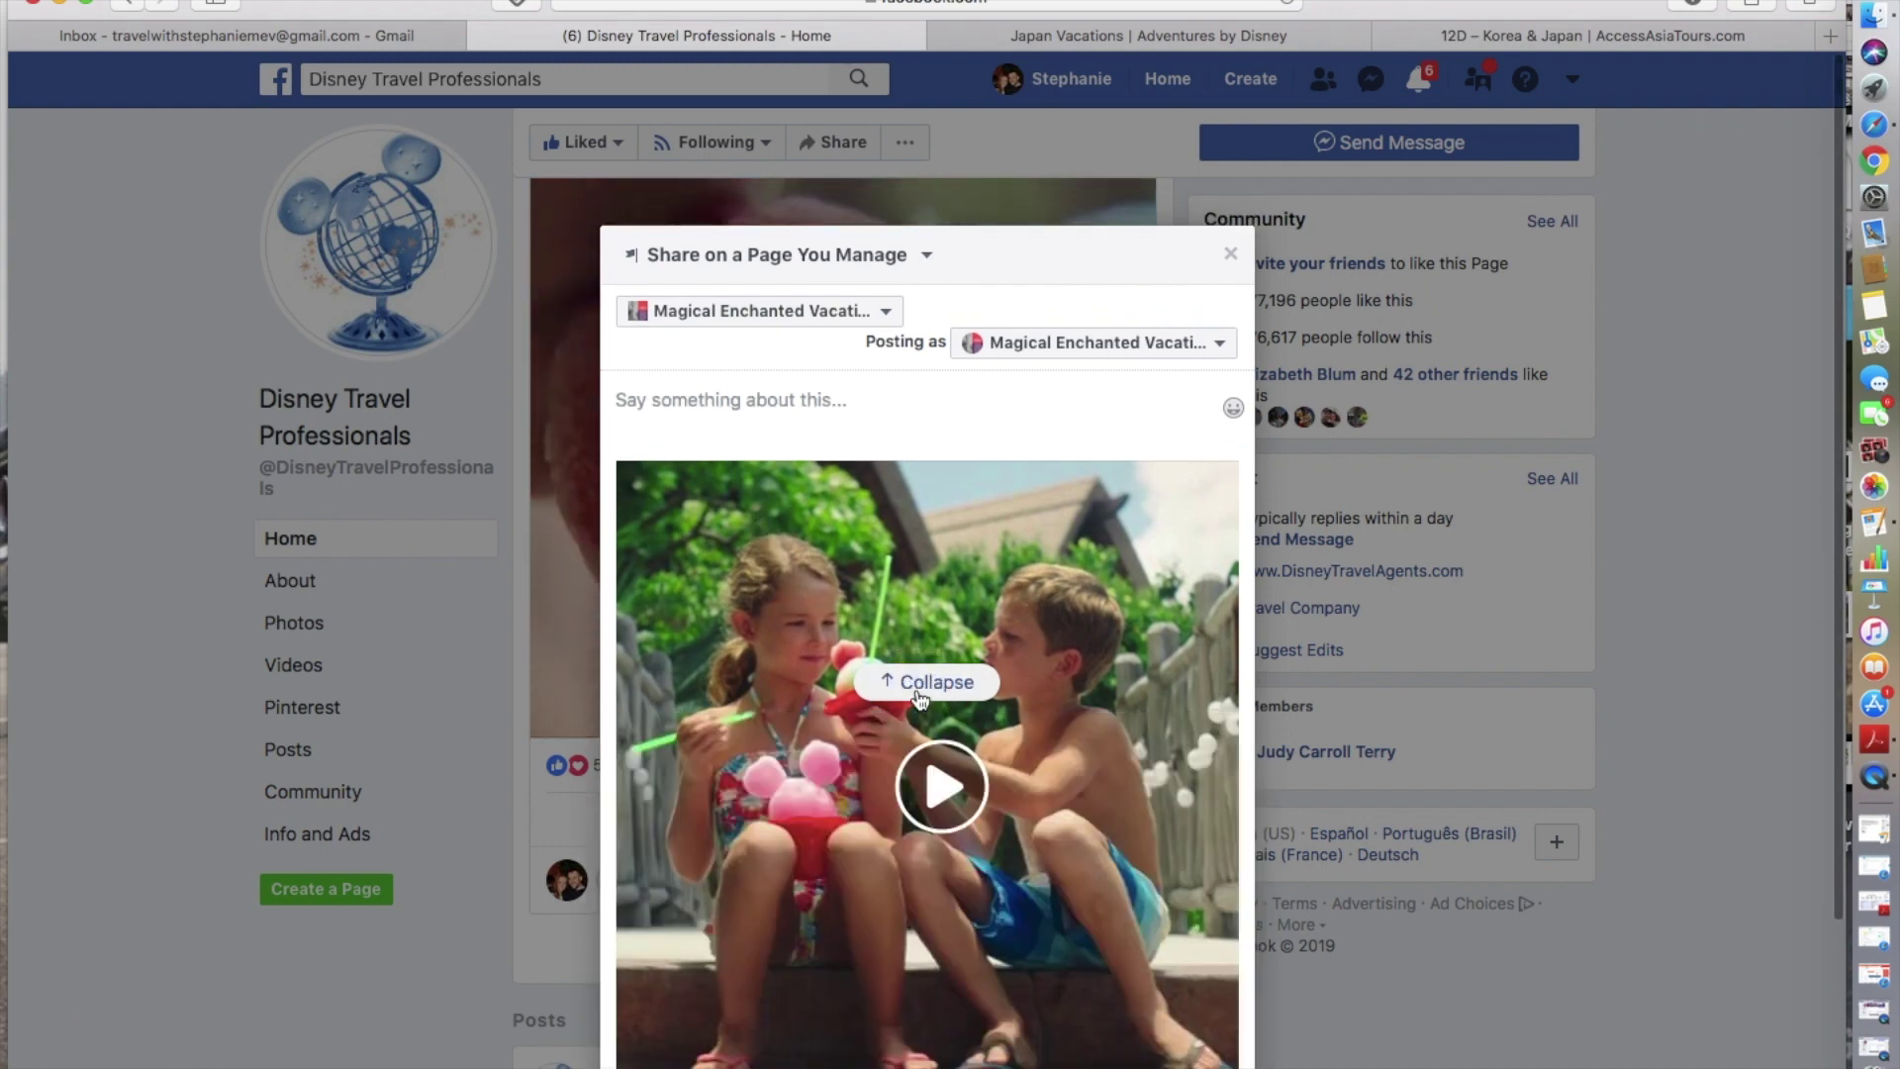
{"action": "scroll", "coordinate": [890, 791], "scroll_direction": "down", "scroll_amount": 5}
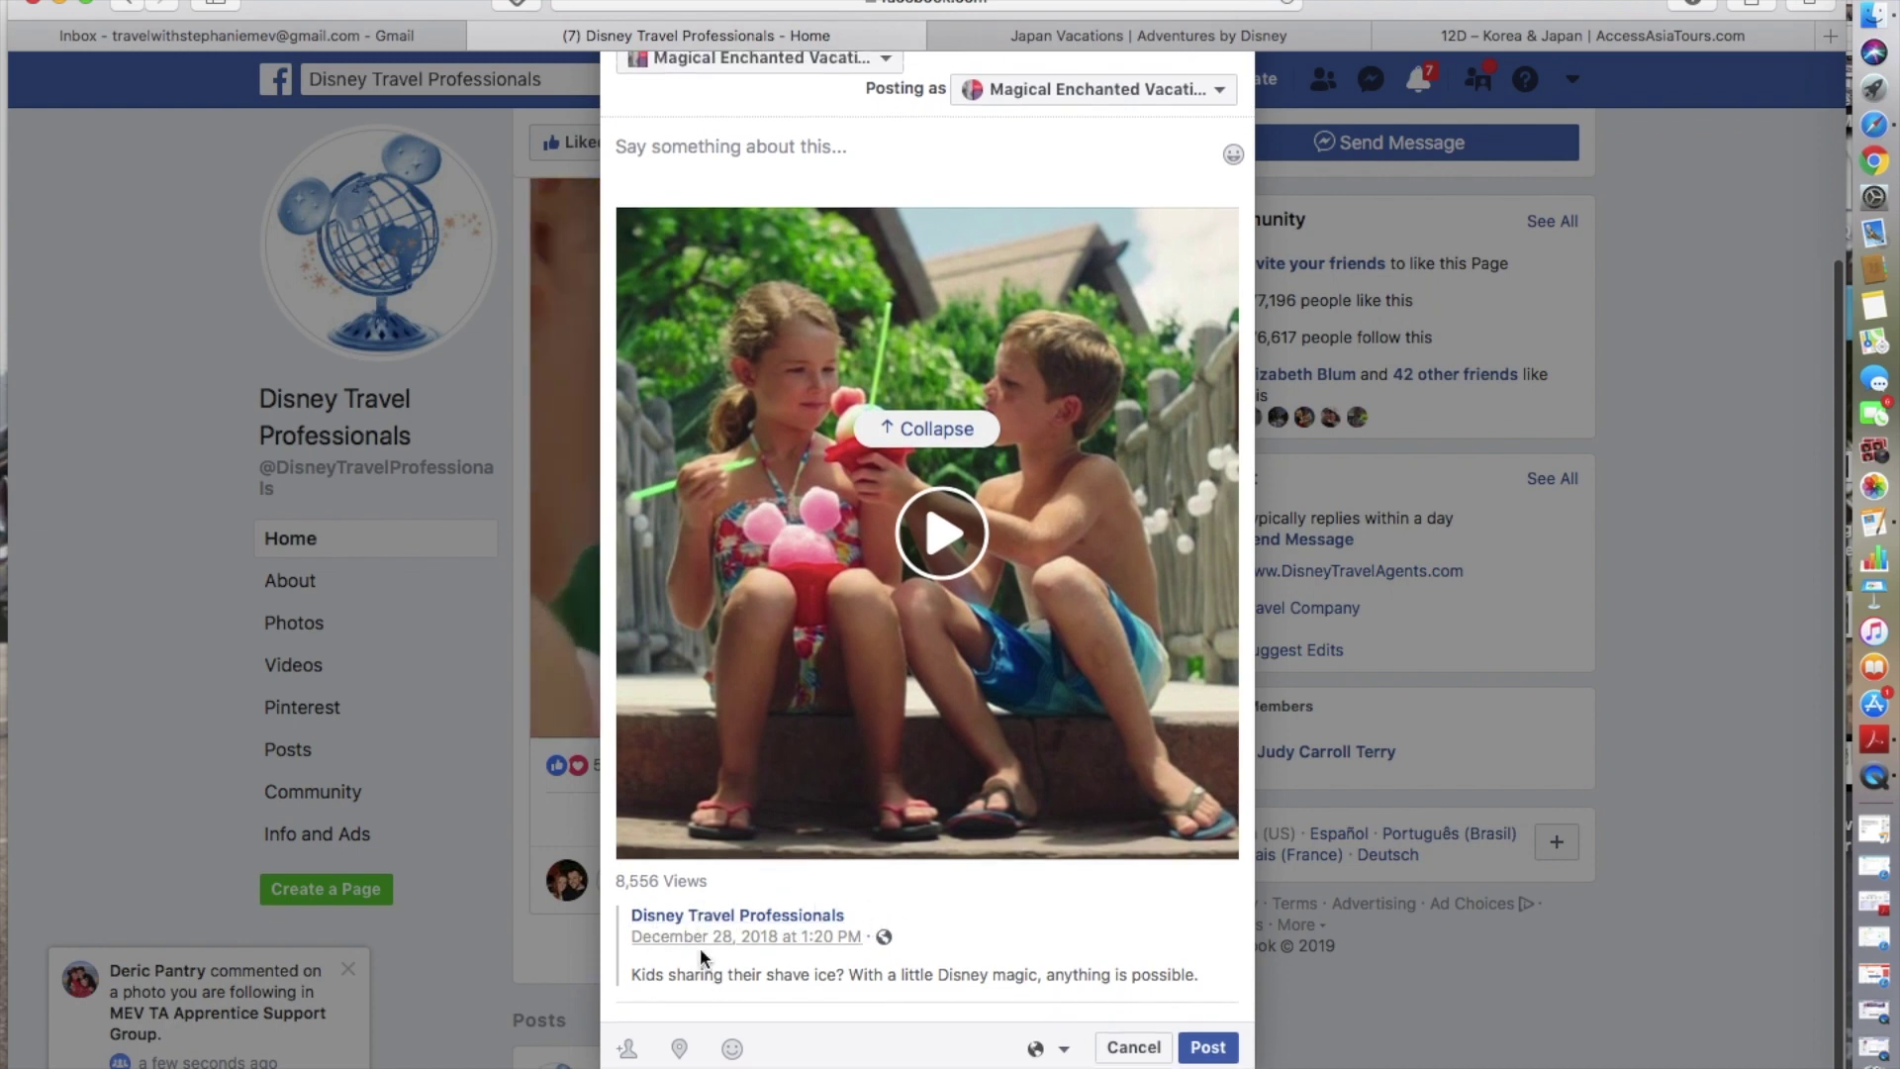
{"action": "mouse_move", "coordinate": [720, 920]}
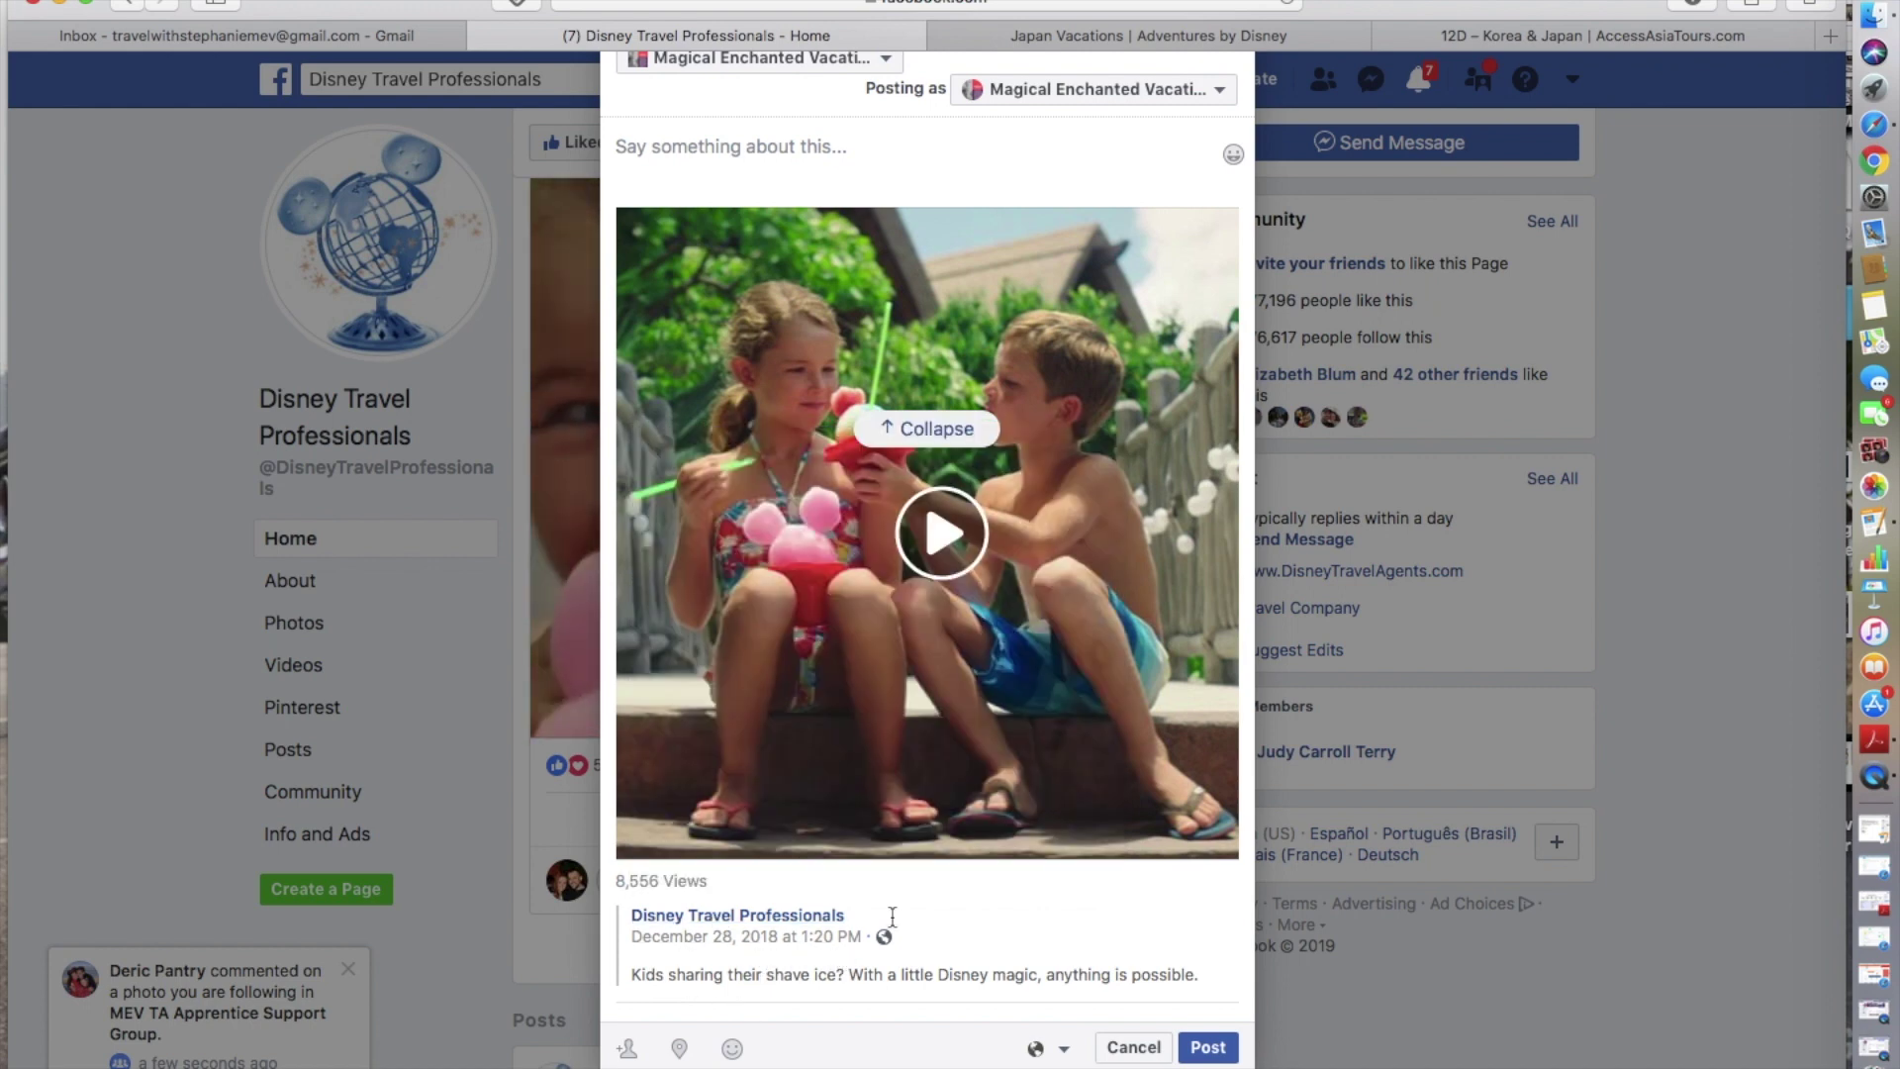
{"action": "left_click", "coordinate": [1210, 1053]}
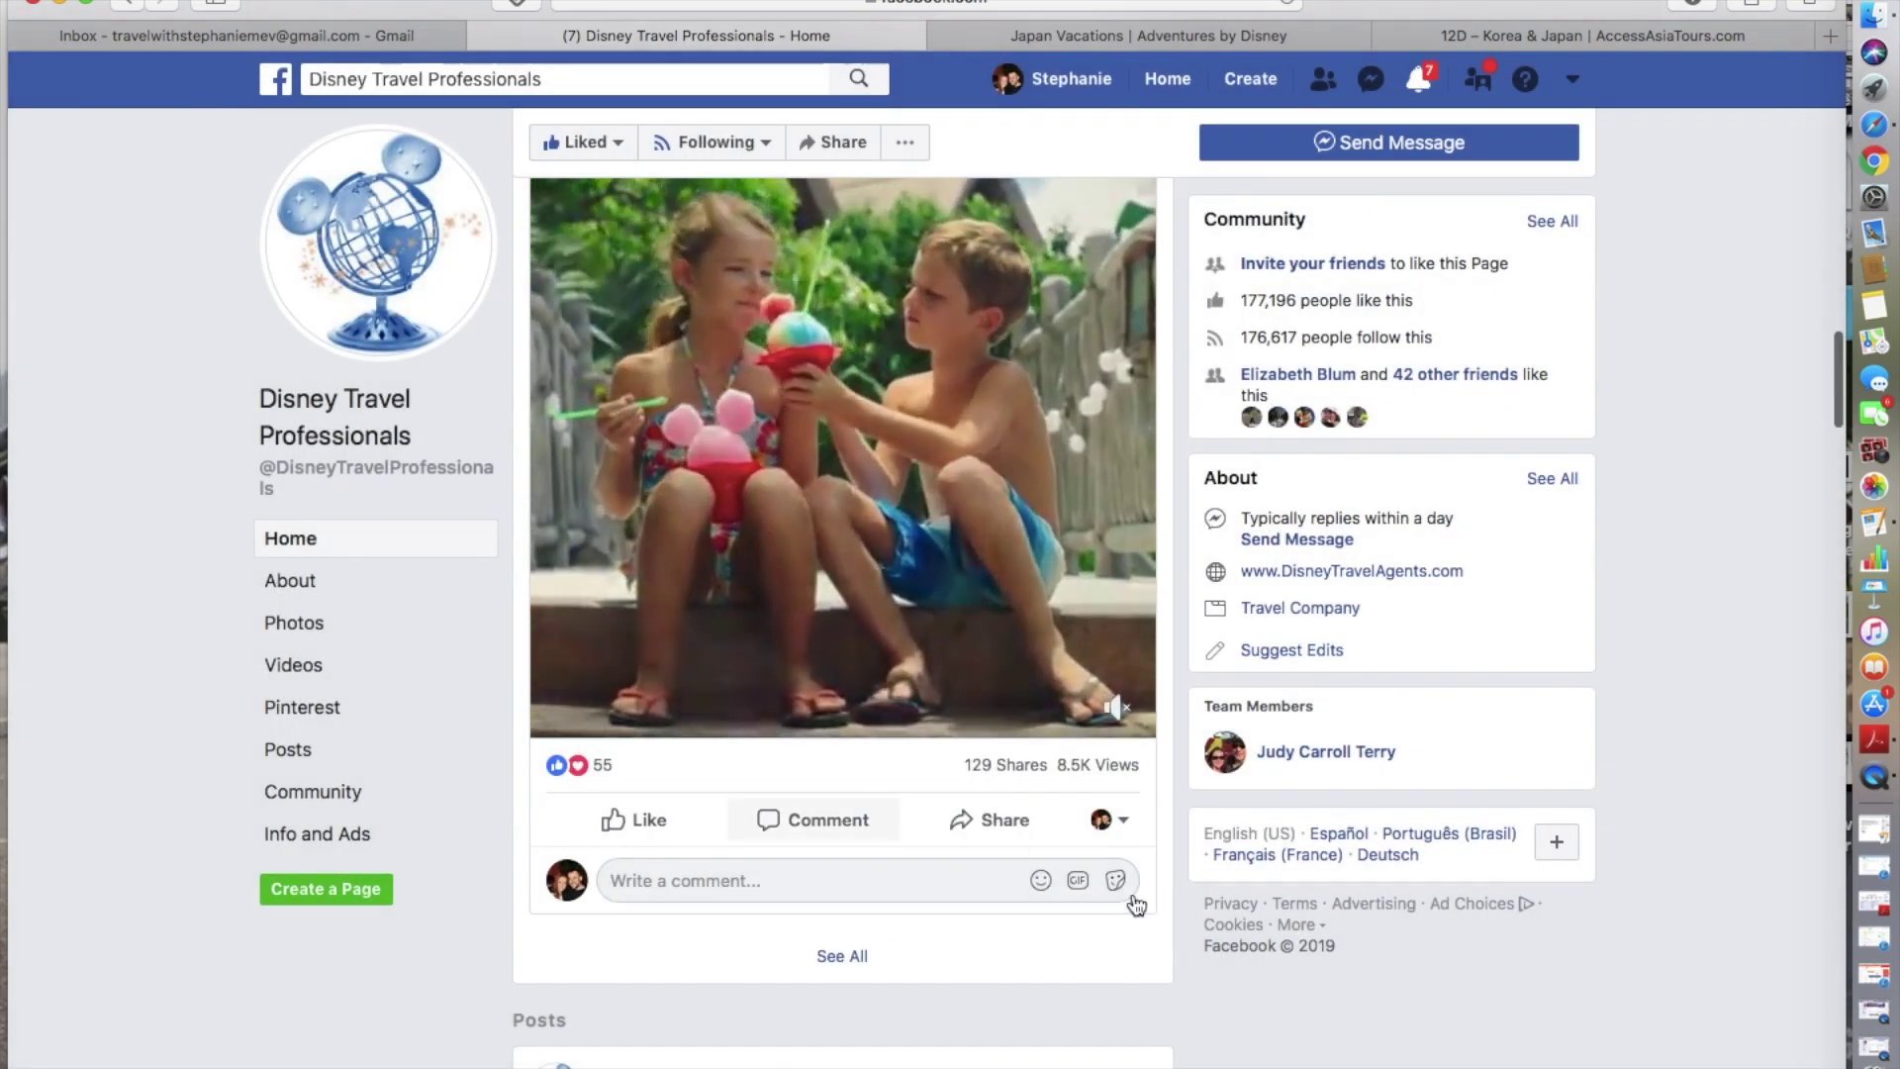
- From the News Feed, switch the Your Pages panel to Magical Enchanted Vacations and open it
{"action": "scroll", "coordinate": [948, 846], "scroll_direction": "up", "scroll_amount": 3}
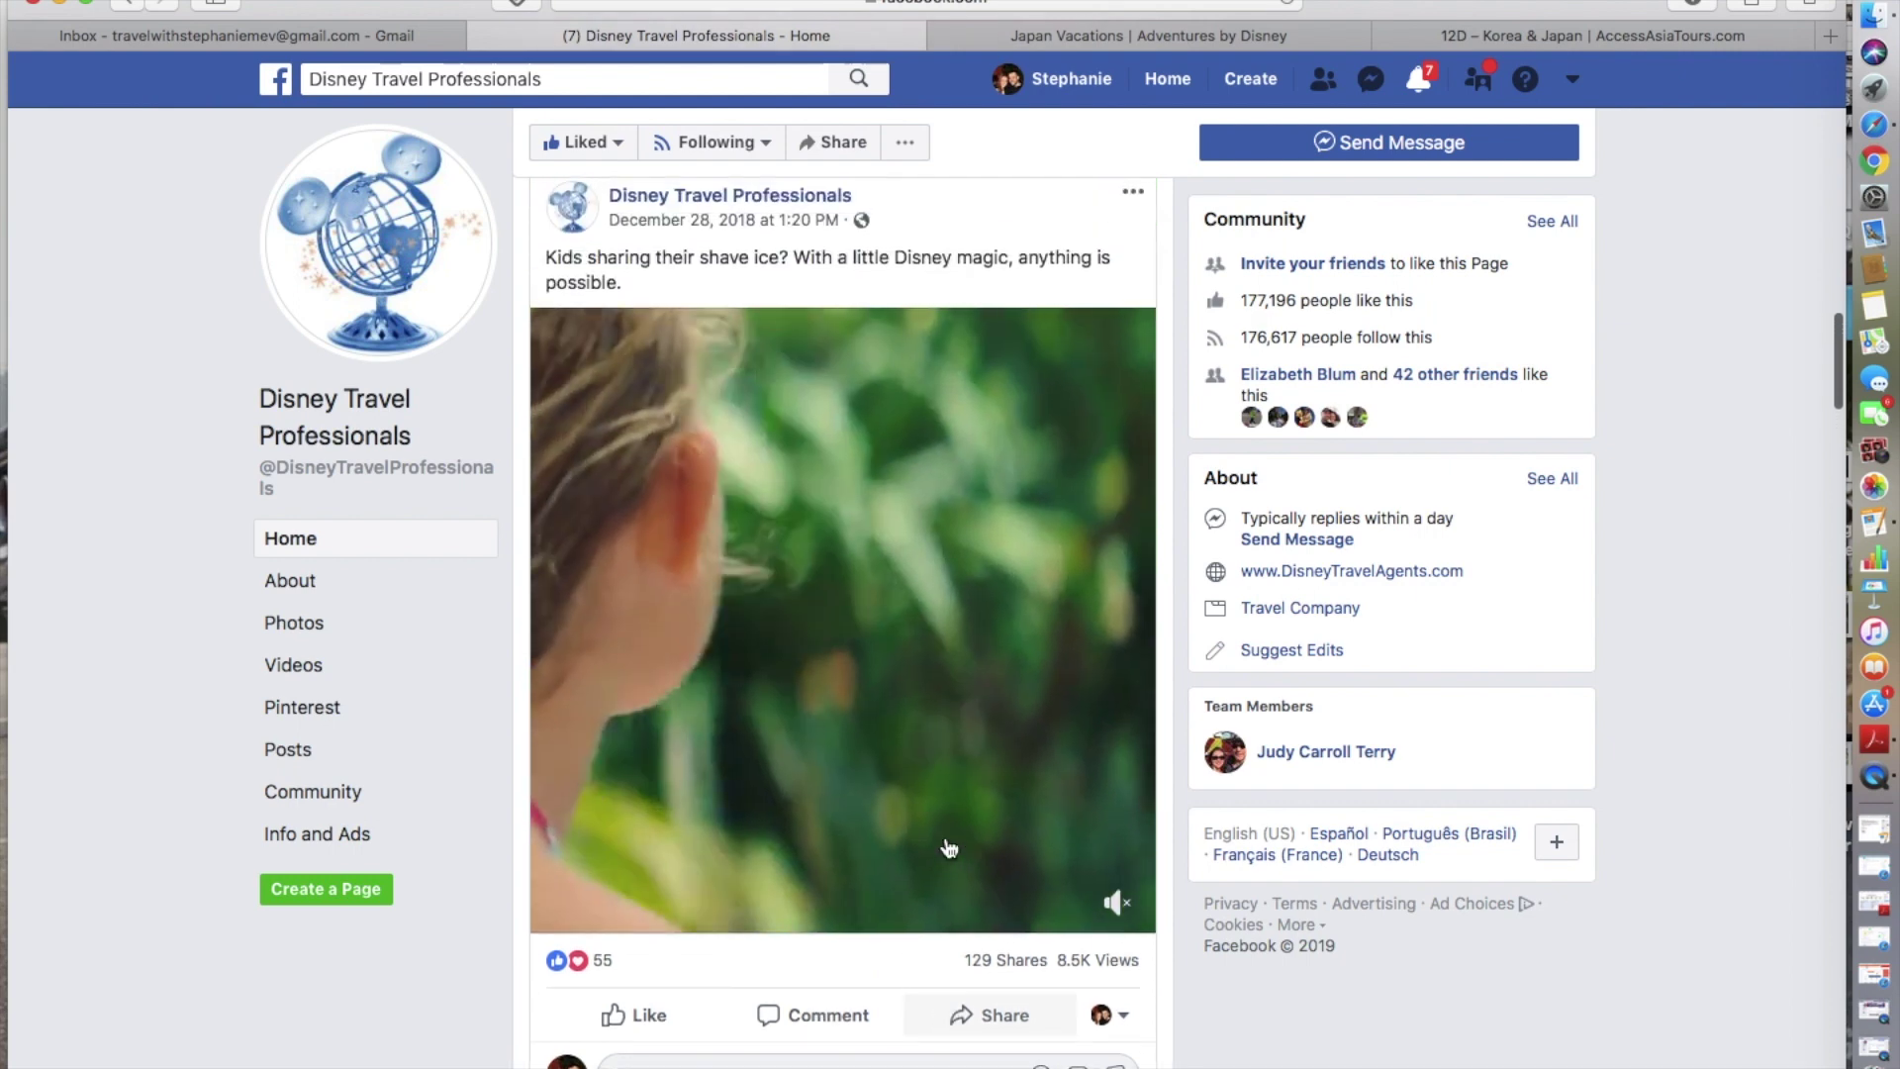
{"action": "scroll", "coordinate": [948, 846], "scroll_direction": "up", "scroll_amount": 3}
{"action": "left_click", "coordinate": [280, 80]}
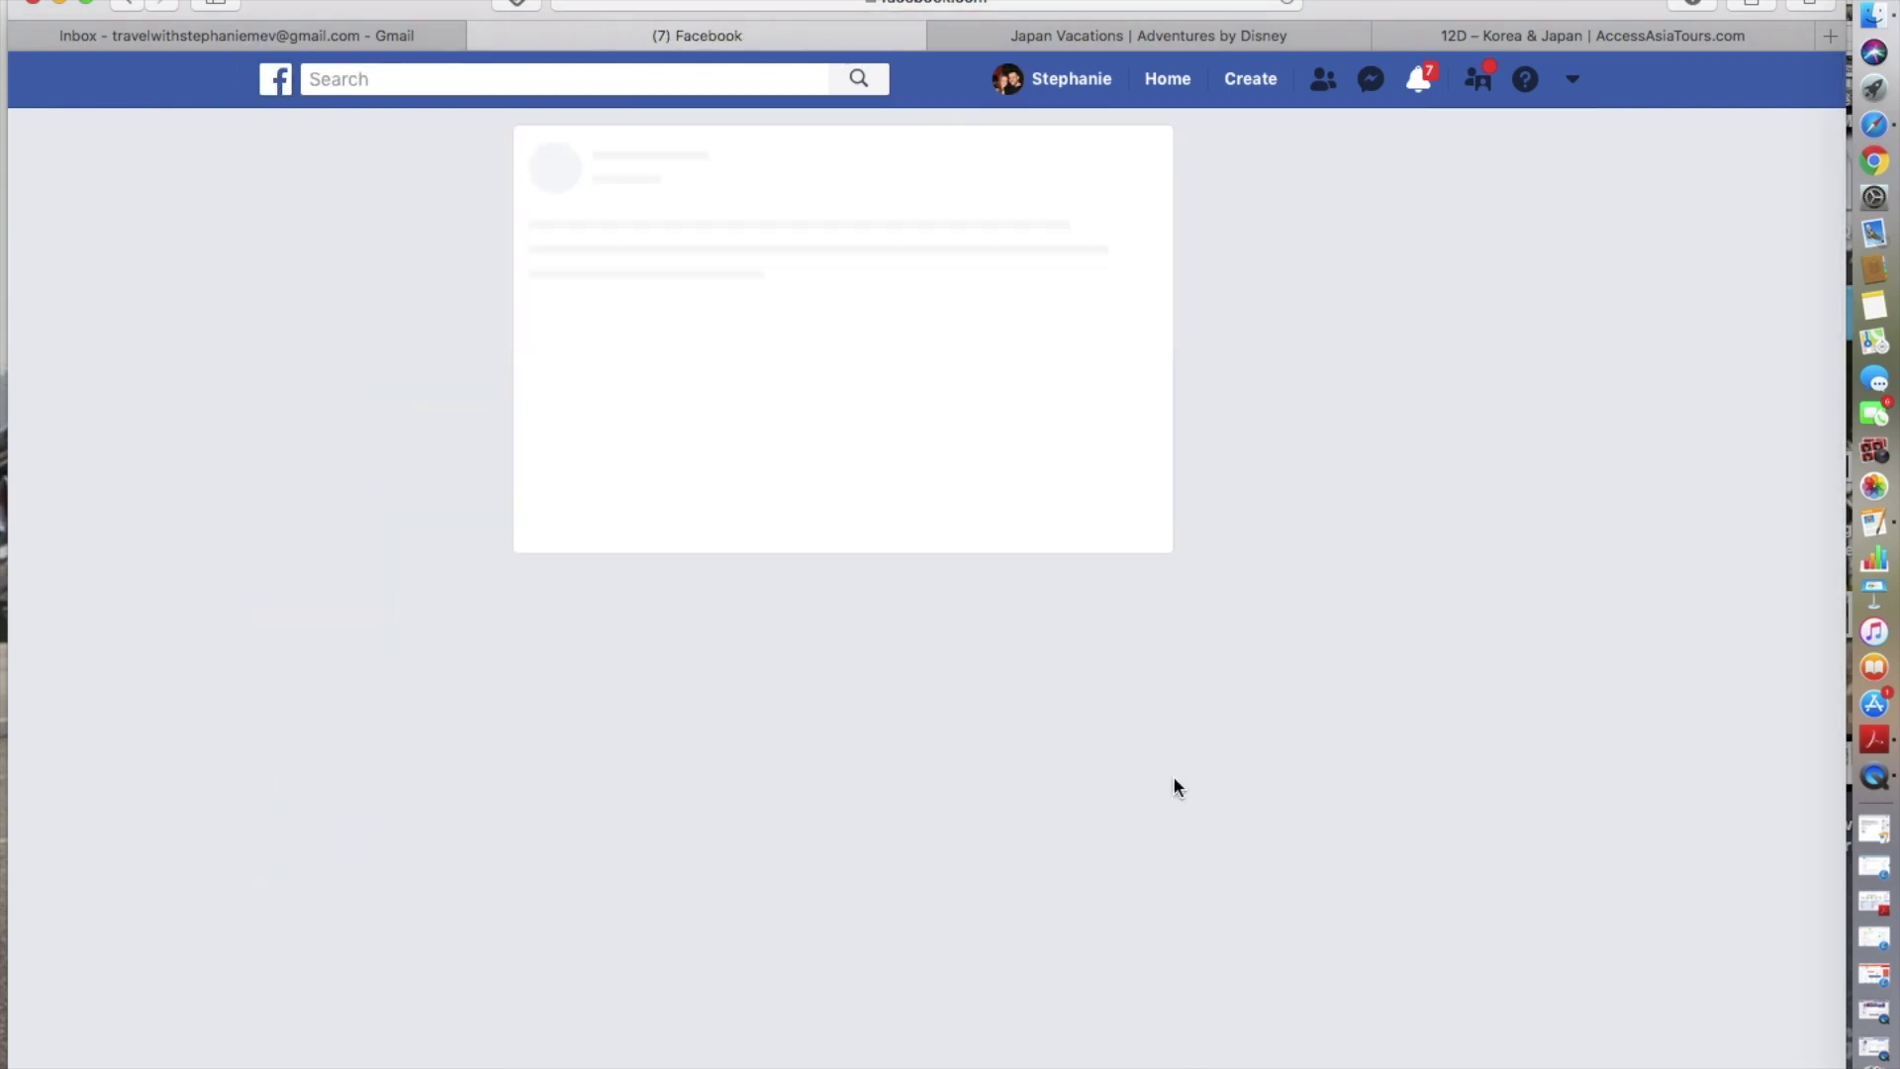
{"action": "scroll", "coordinate": [1386, 782], "scroll_direction": "down", "scroll_amount": 2}
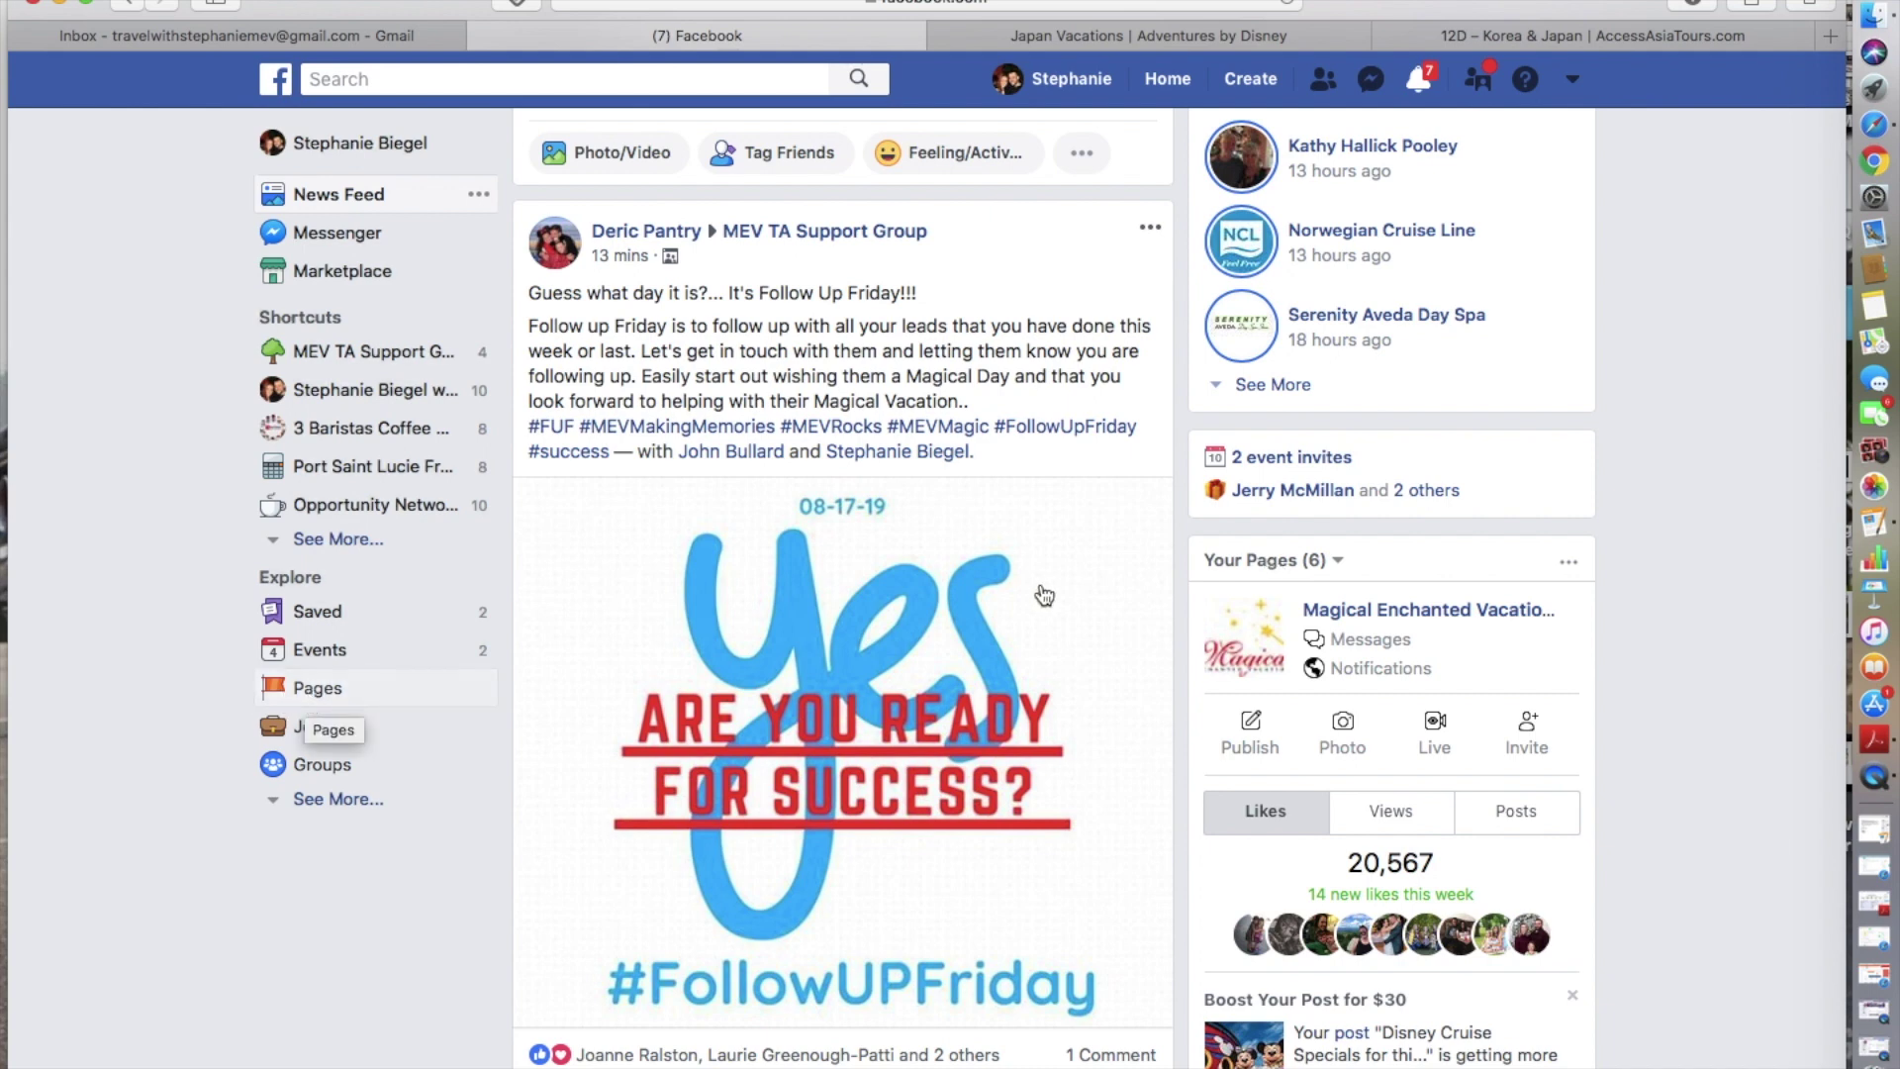
{"action": "left_click", "coordinate": [1279, 567]}
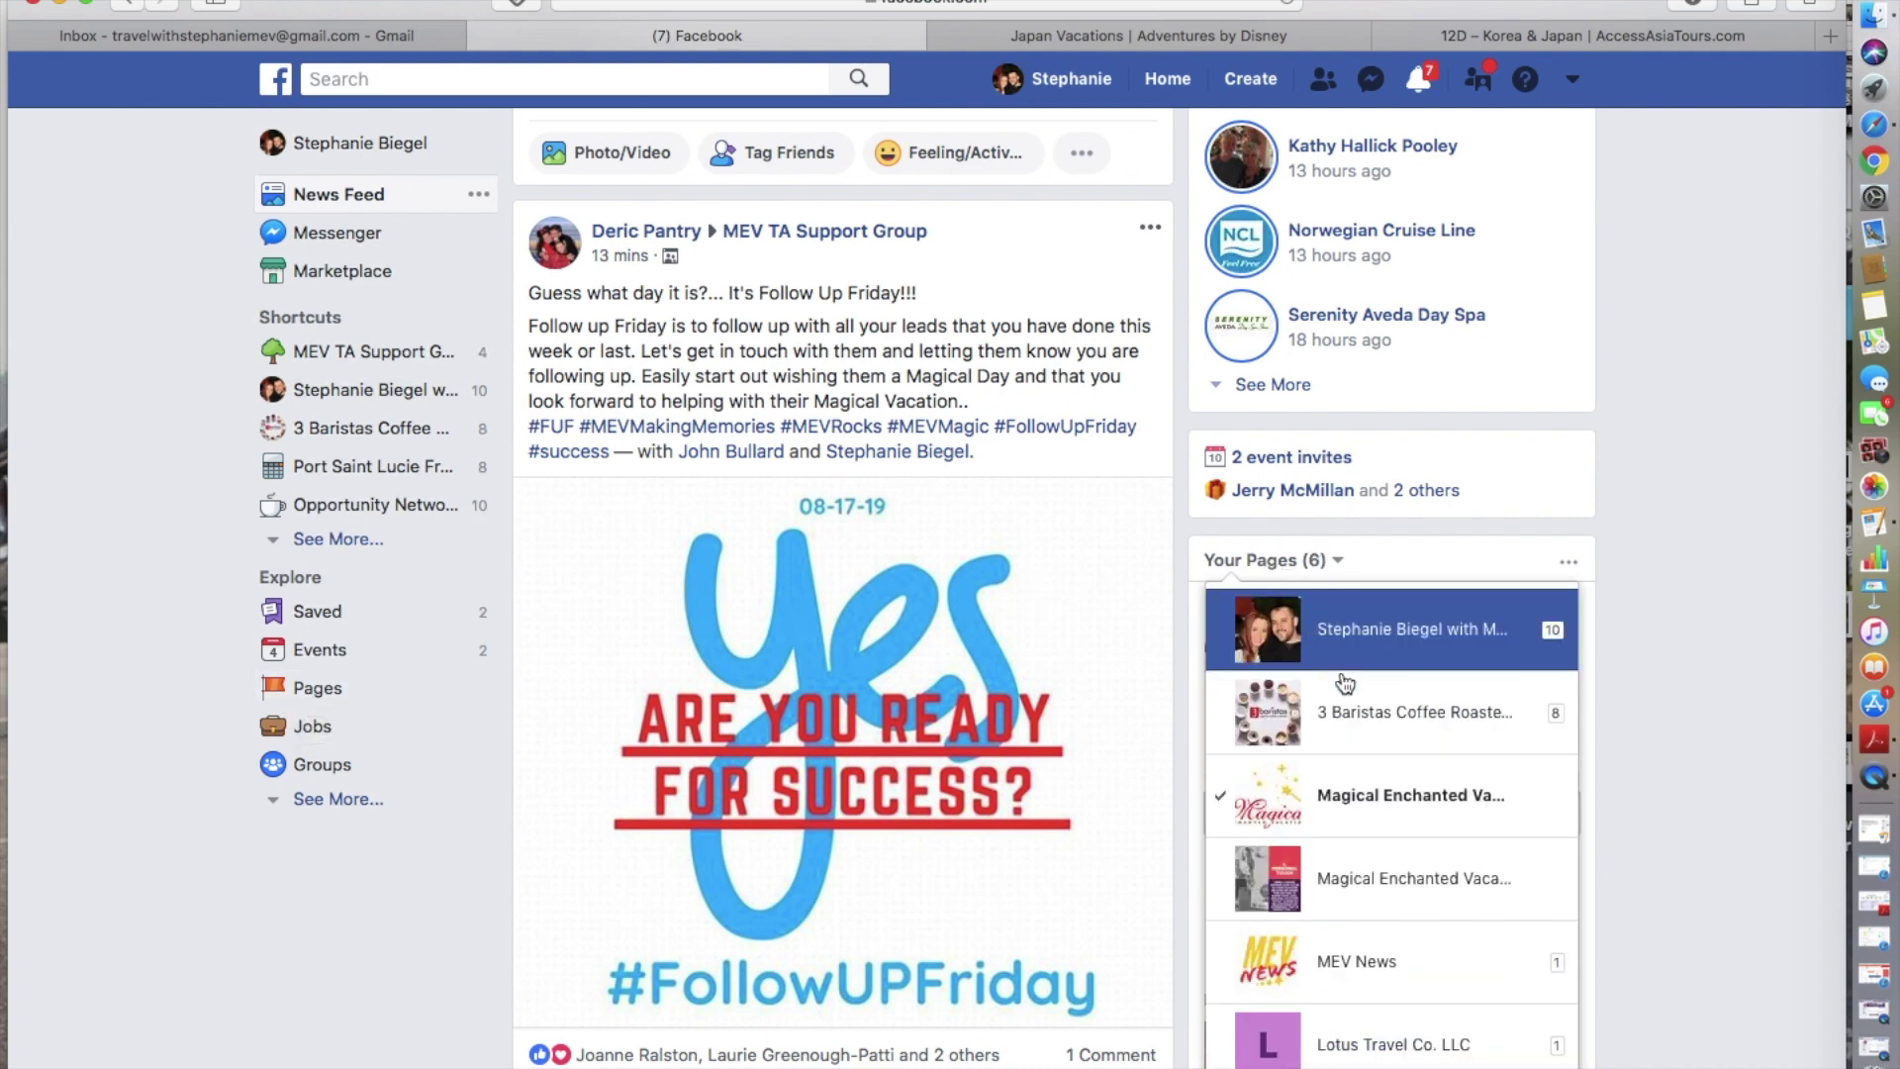
{"action": "scroll", "coordinate": [1326, 634], "scroll_direction": "down", "scroll_amount": 5}
{"action": "left_click", "coordinate": [1397, 550]}
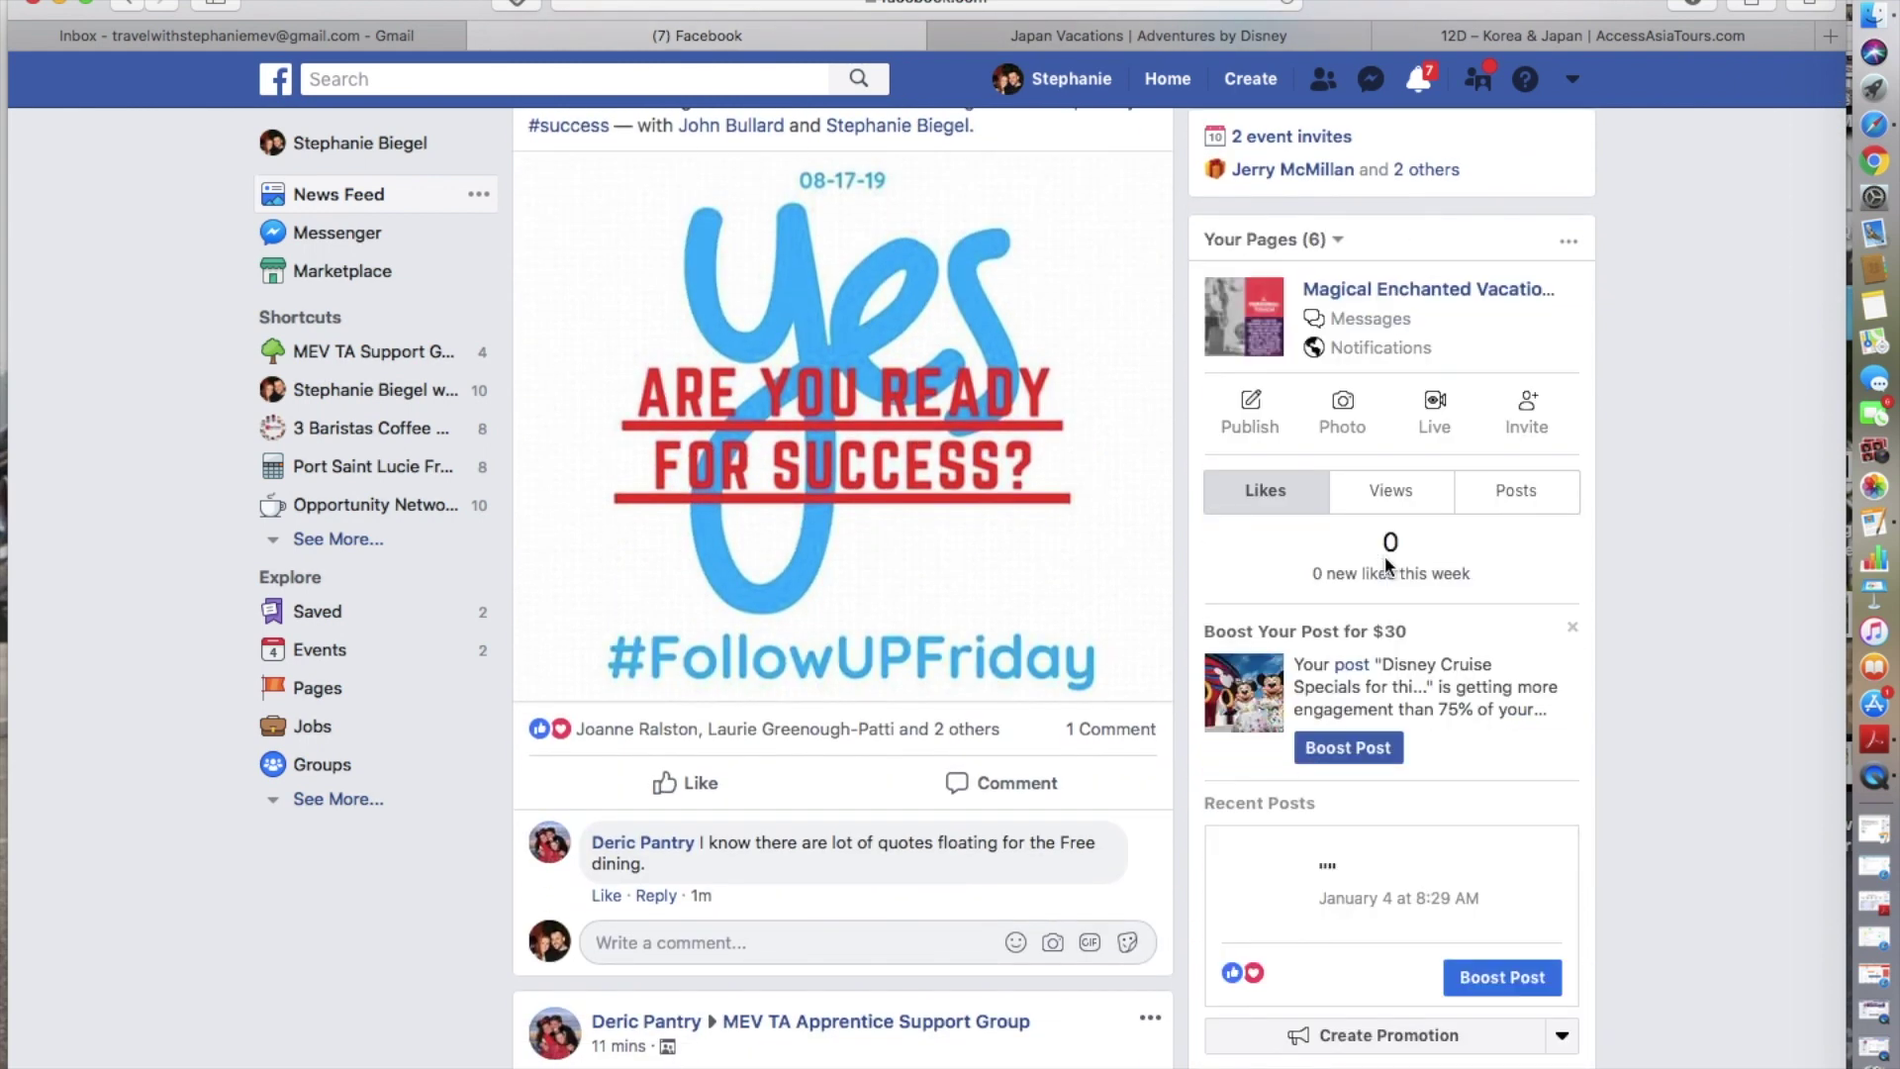
{"action": "left_click", "coordinate": [1408, 287]}
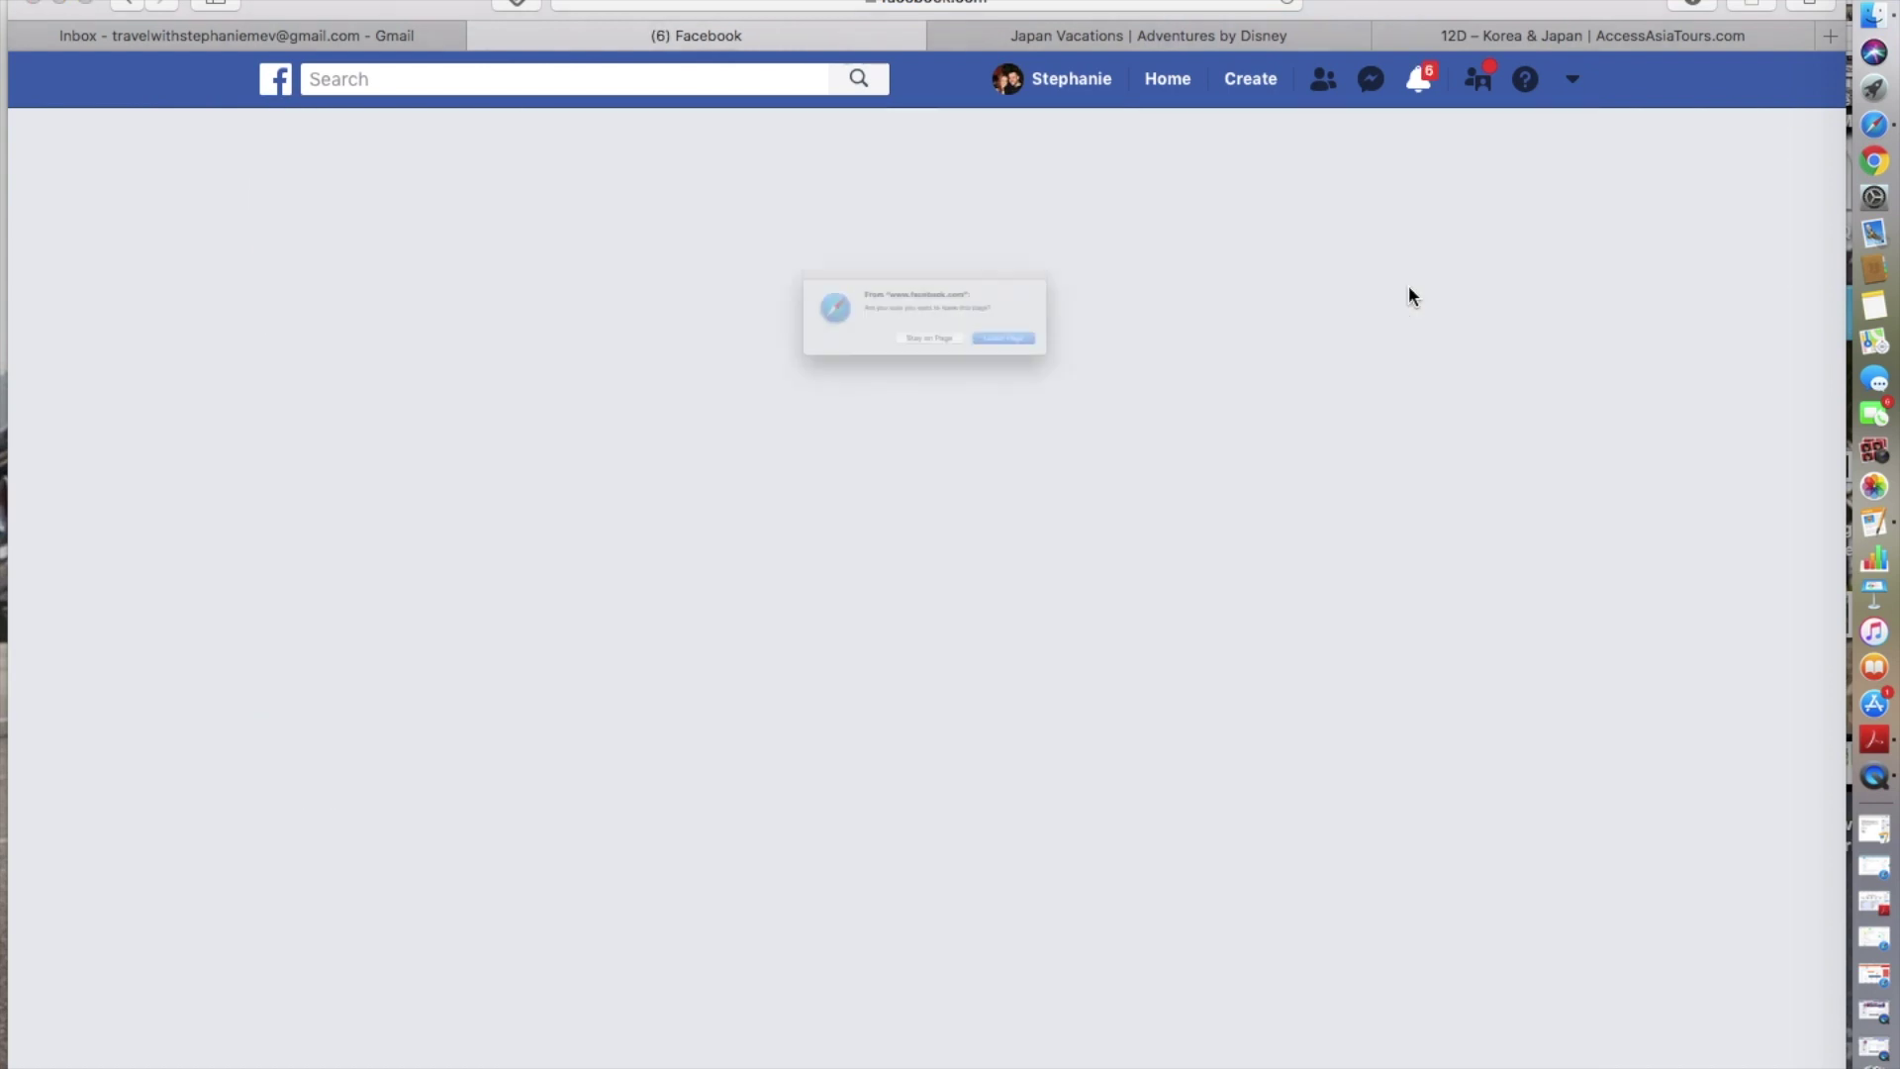
- Leave the feed for the vacation page and check that the shared shave-ice video now tops its Posts
{"action": "left_click", "coordinate": [1103, 373]}
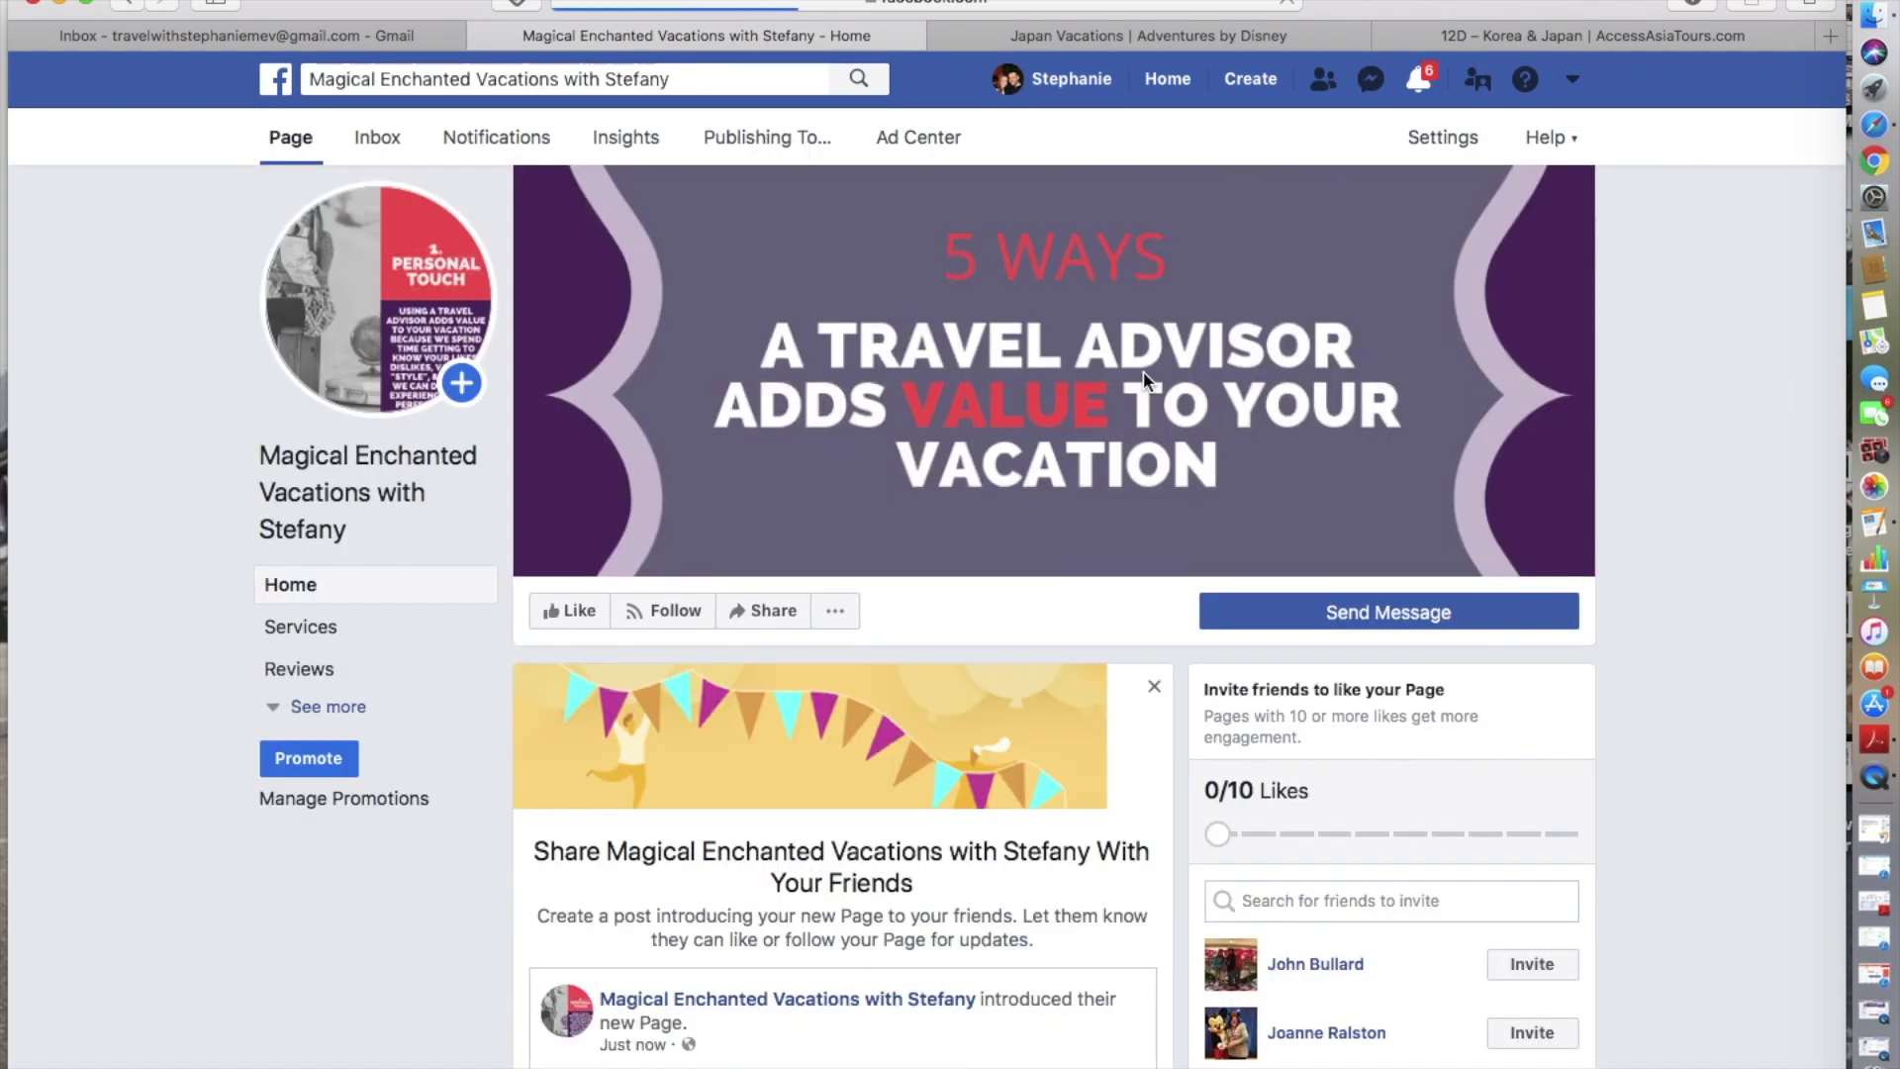
{"action": "scroll", "coordinate": [1025, 868], "scroll_direction": "down", "scroll_amount": 8}
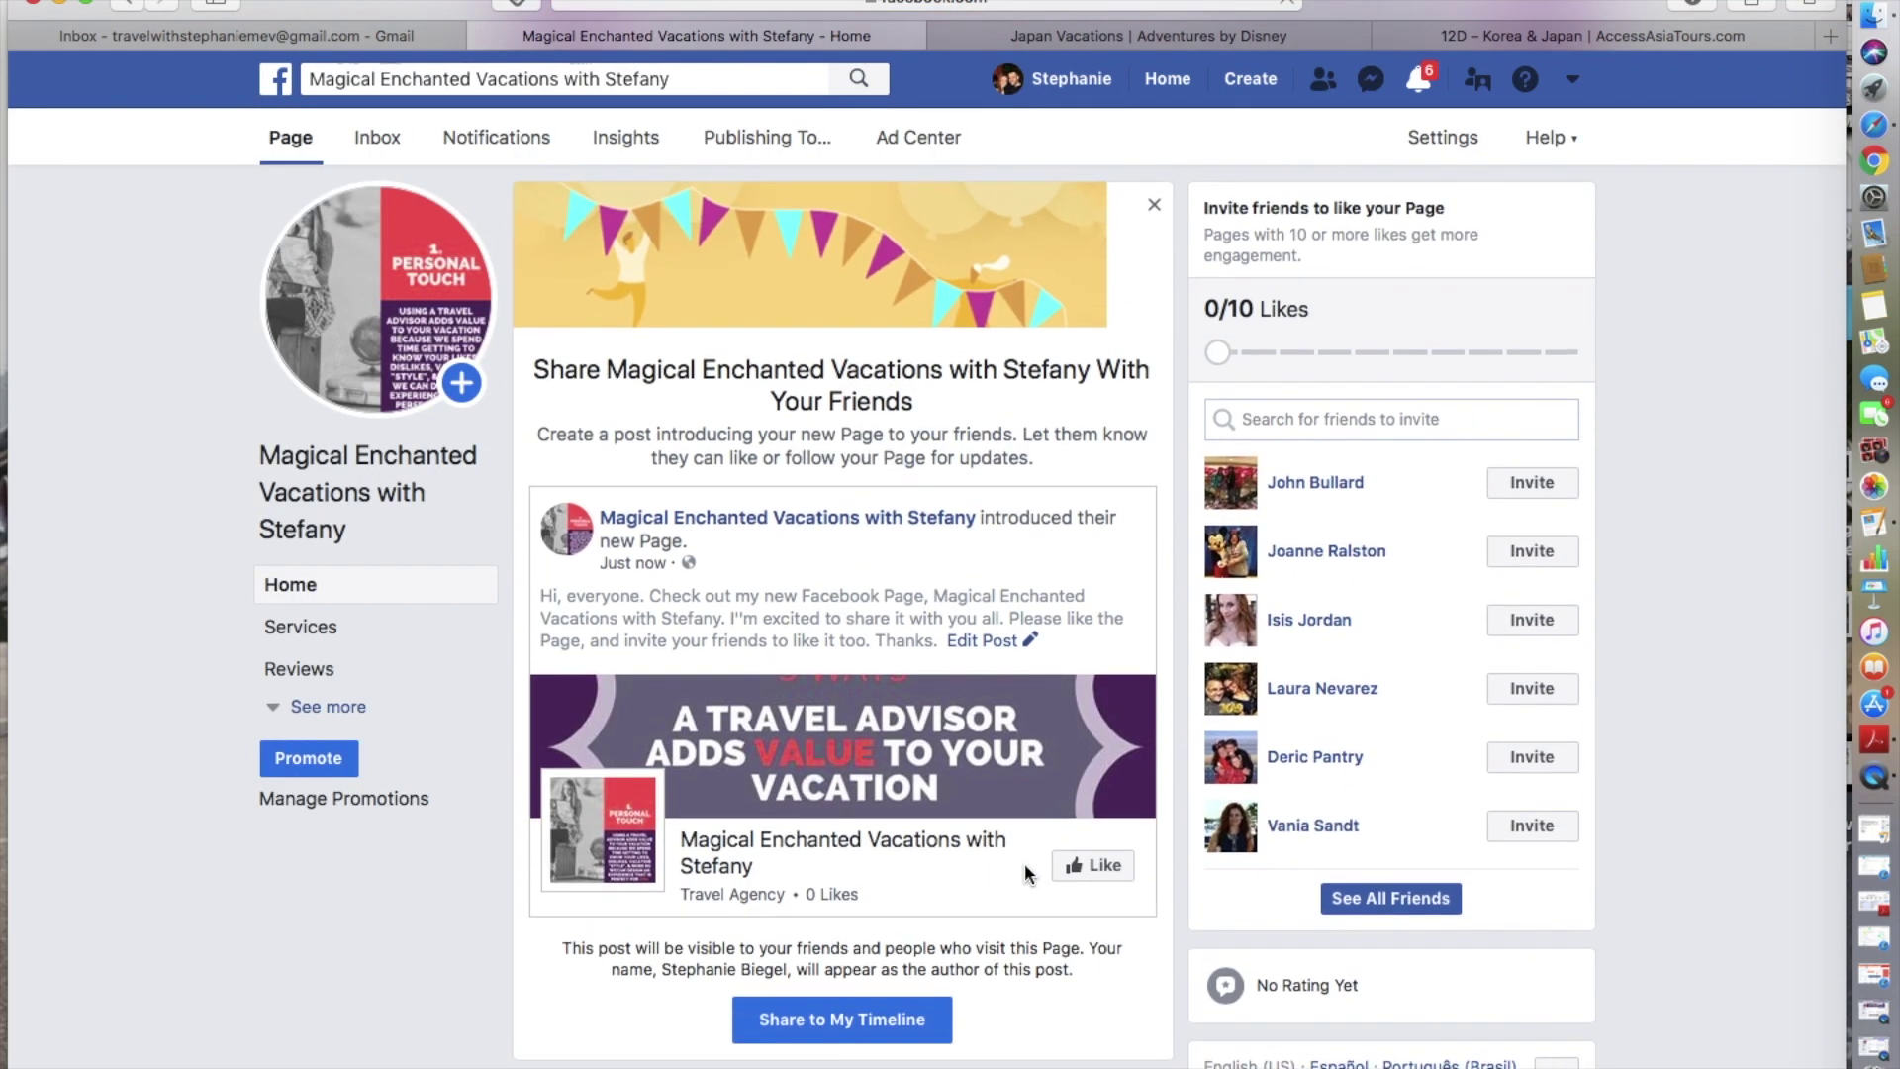
{"action": "scroll", "coordinate": [1024, 863], "scroll_direction": "down", "scroll_amount": 8}
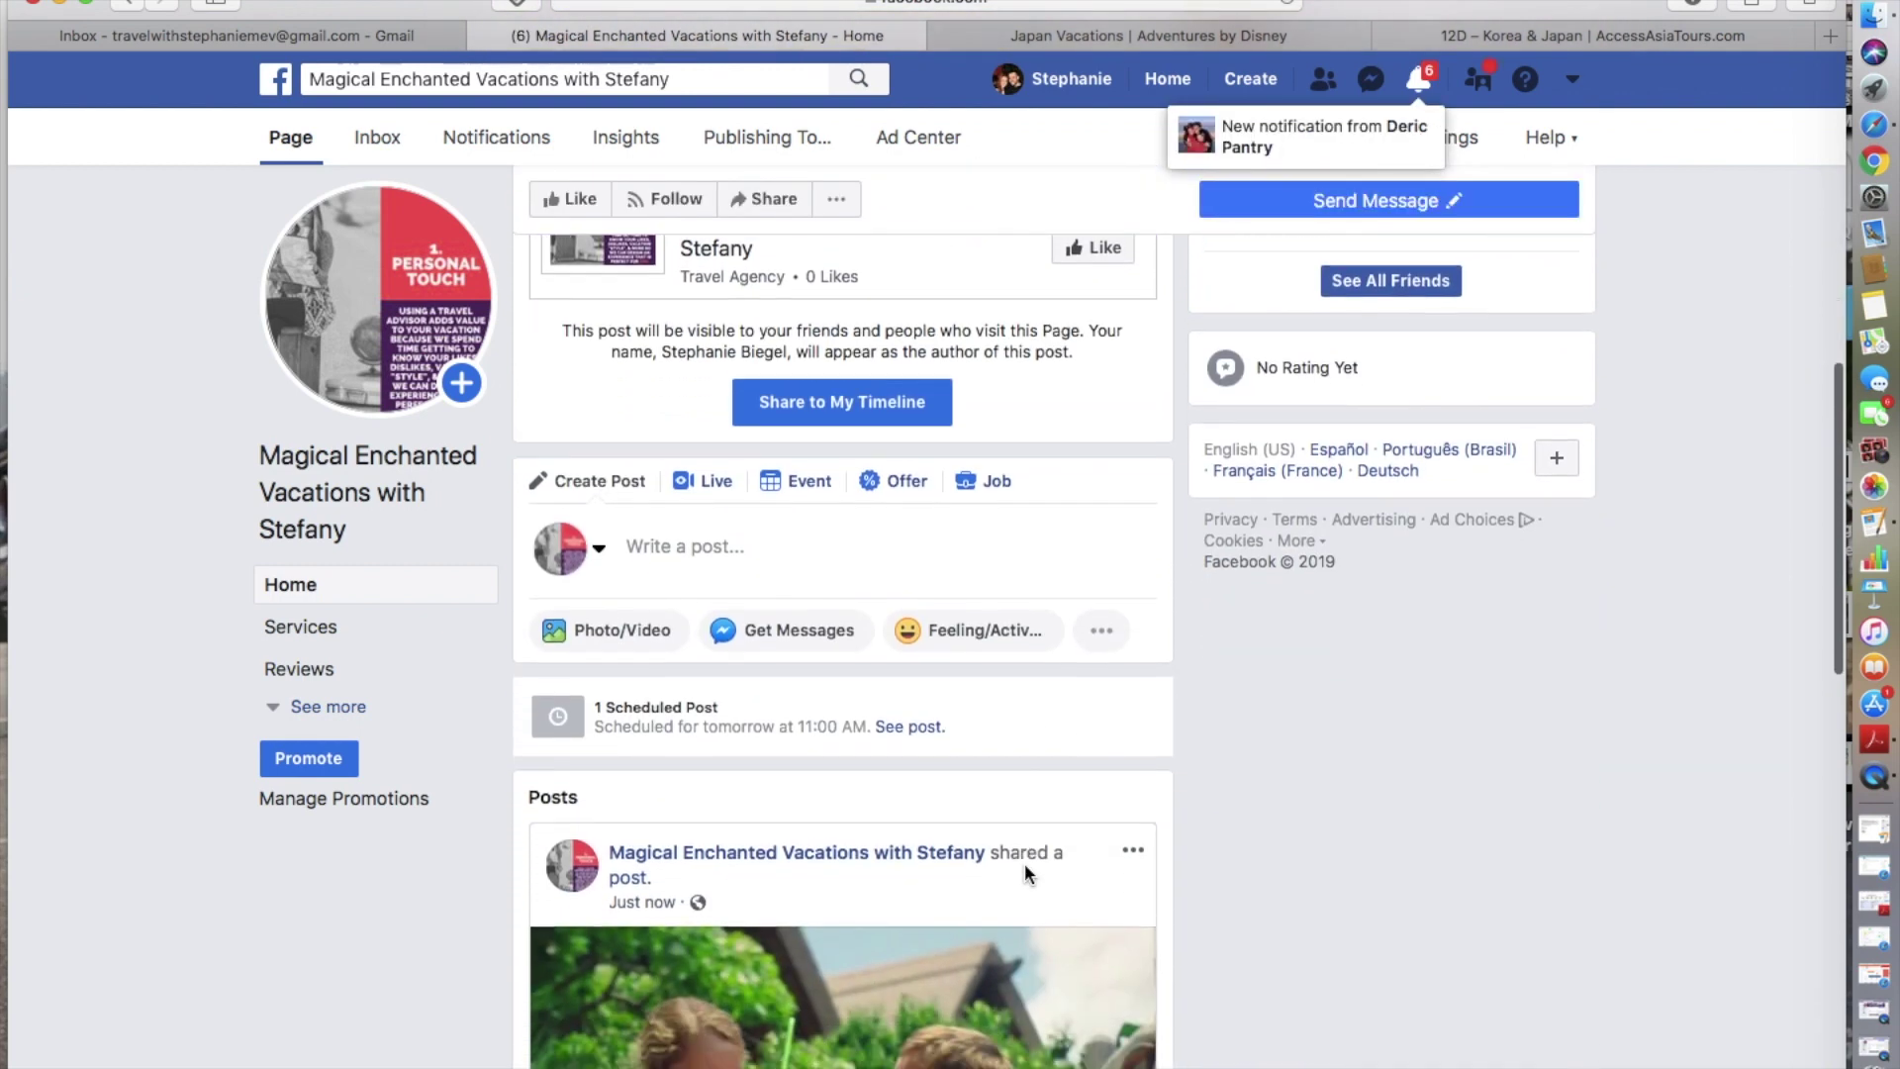
{"action": "scroll", "coordinate": [1028, 876], "scroll_direction": "down", "scroll_amount": 1}
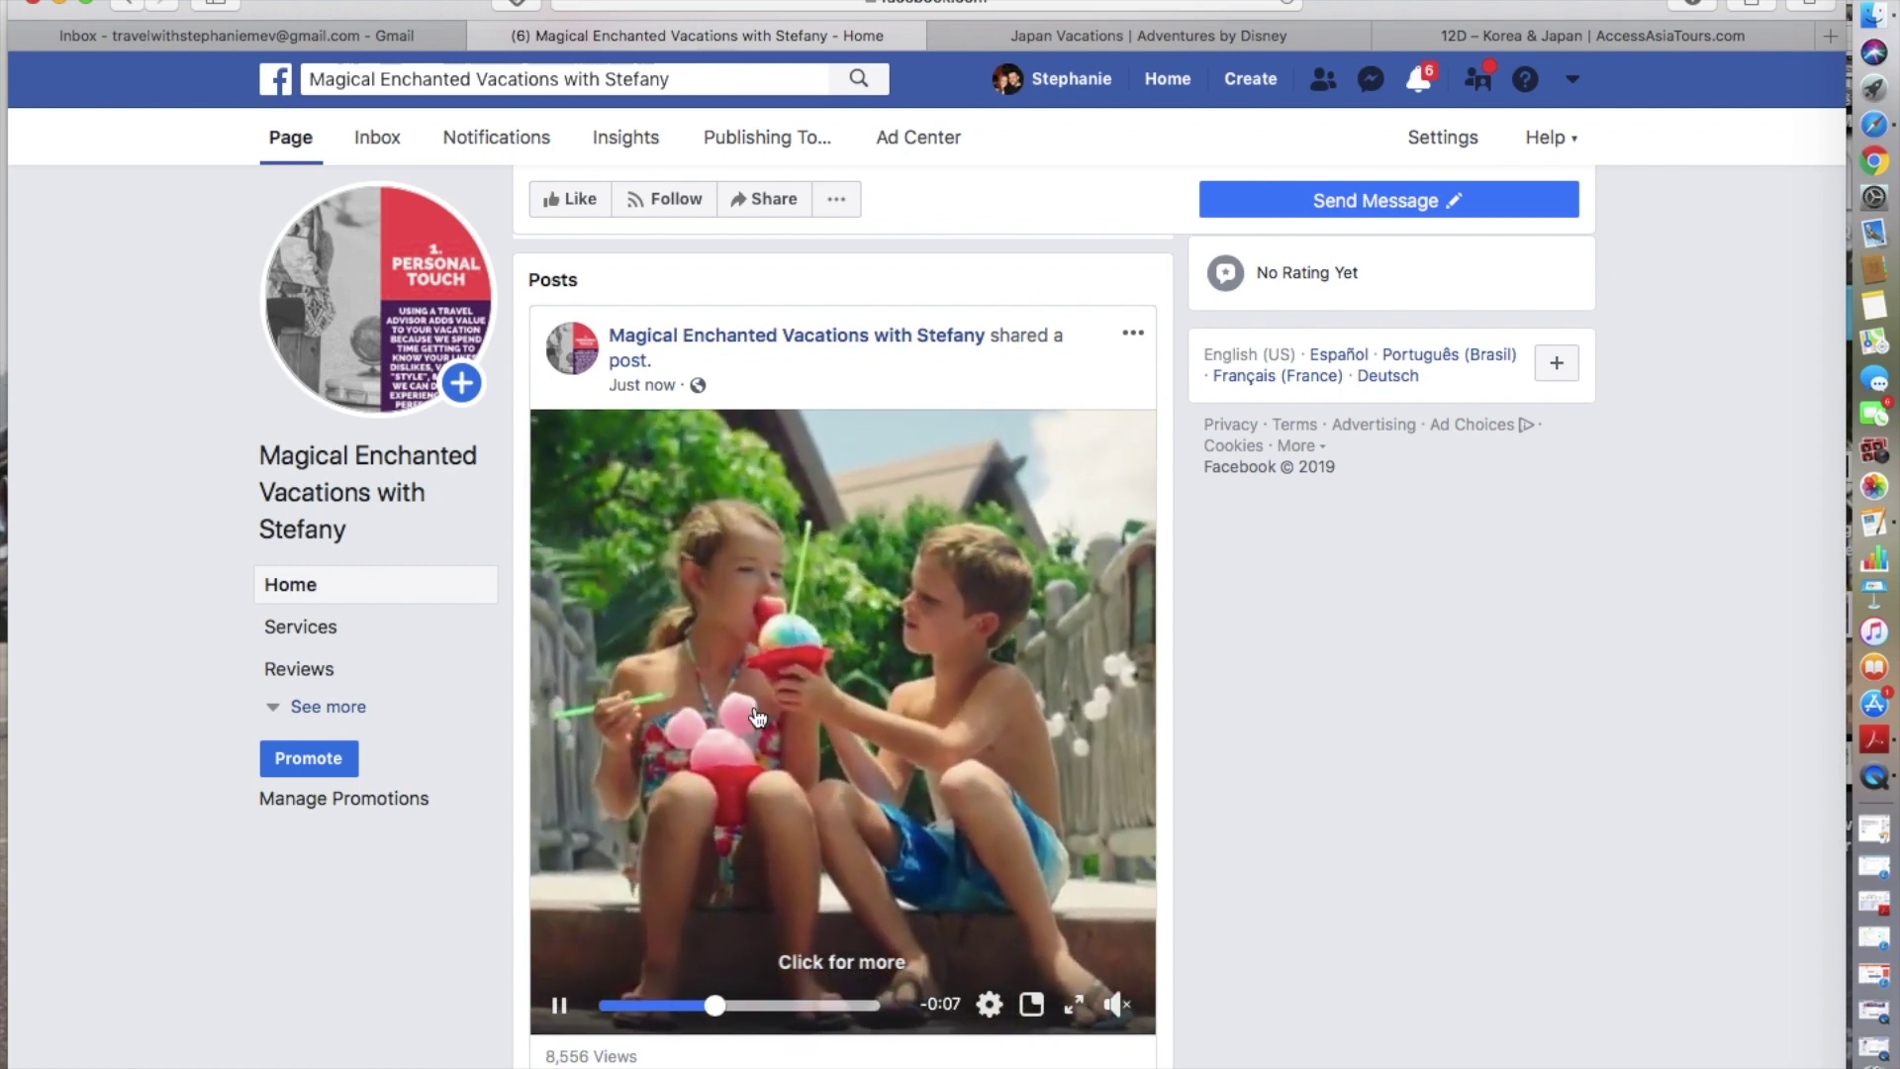
{"action": "scroll", "coordinate": [757, 718], "scroll_direction": "down", "scroll_amount": 3}
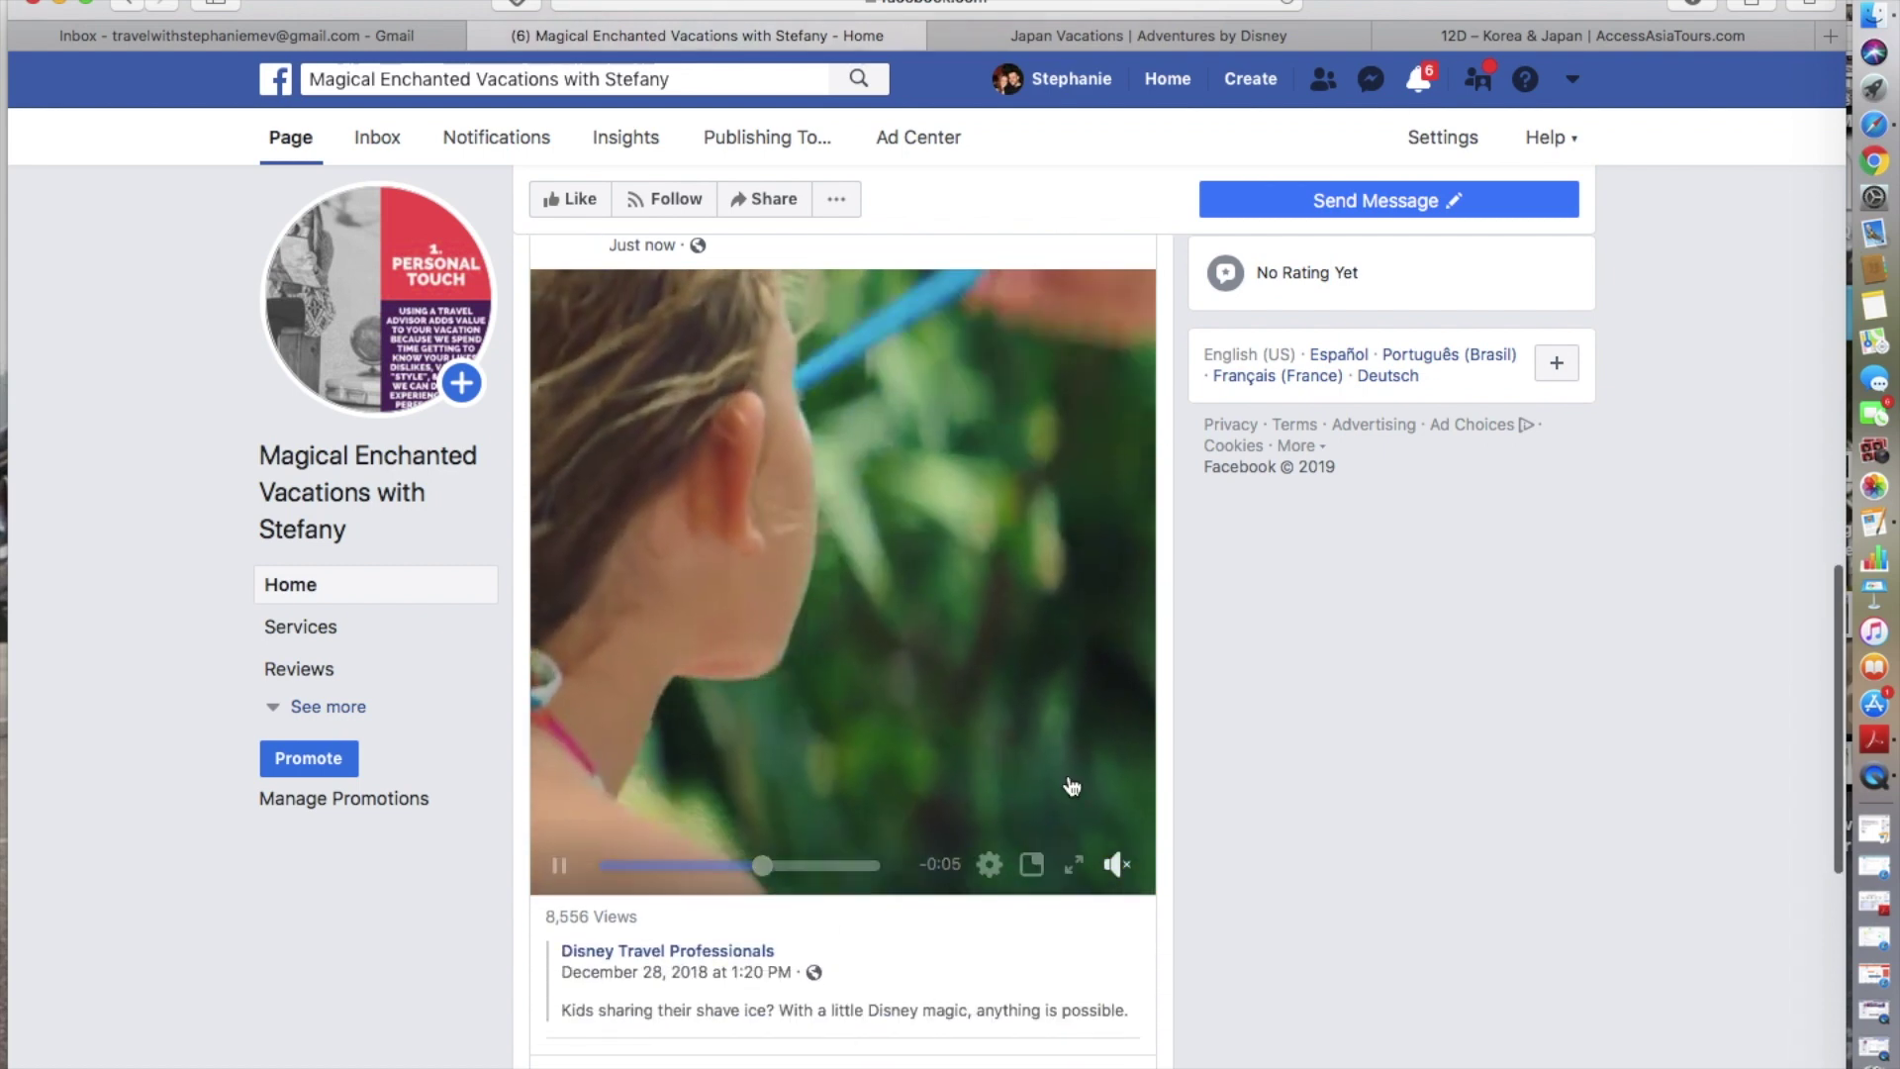
{"action": "scroll", "coordinate": [871, 671], "scroll_direction": "down", "scroll_amount": 5}
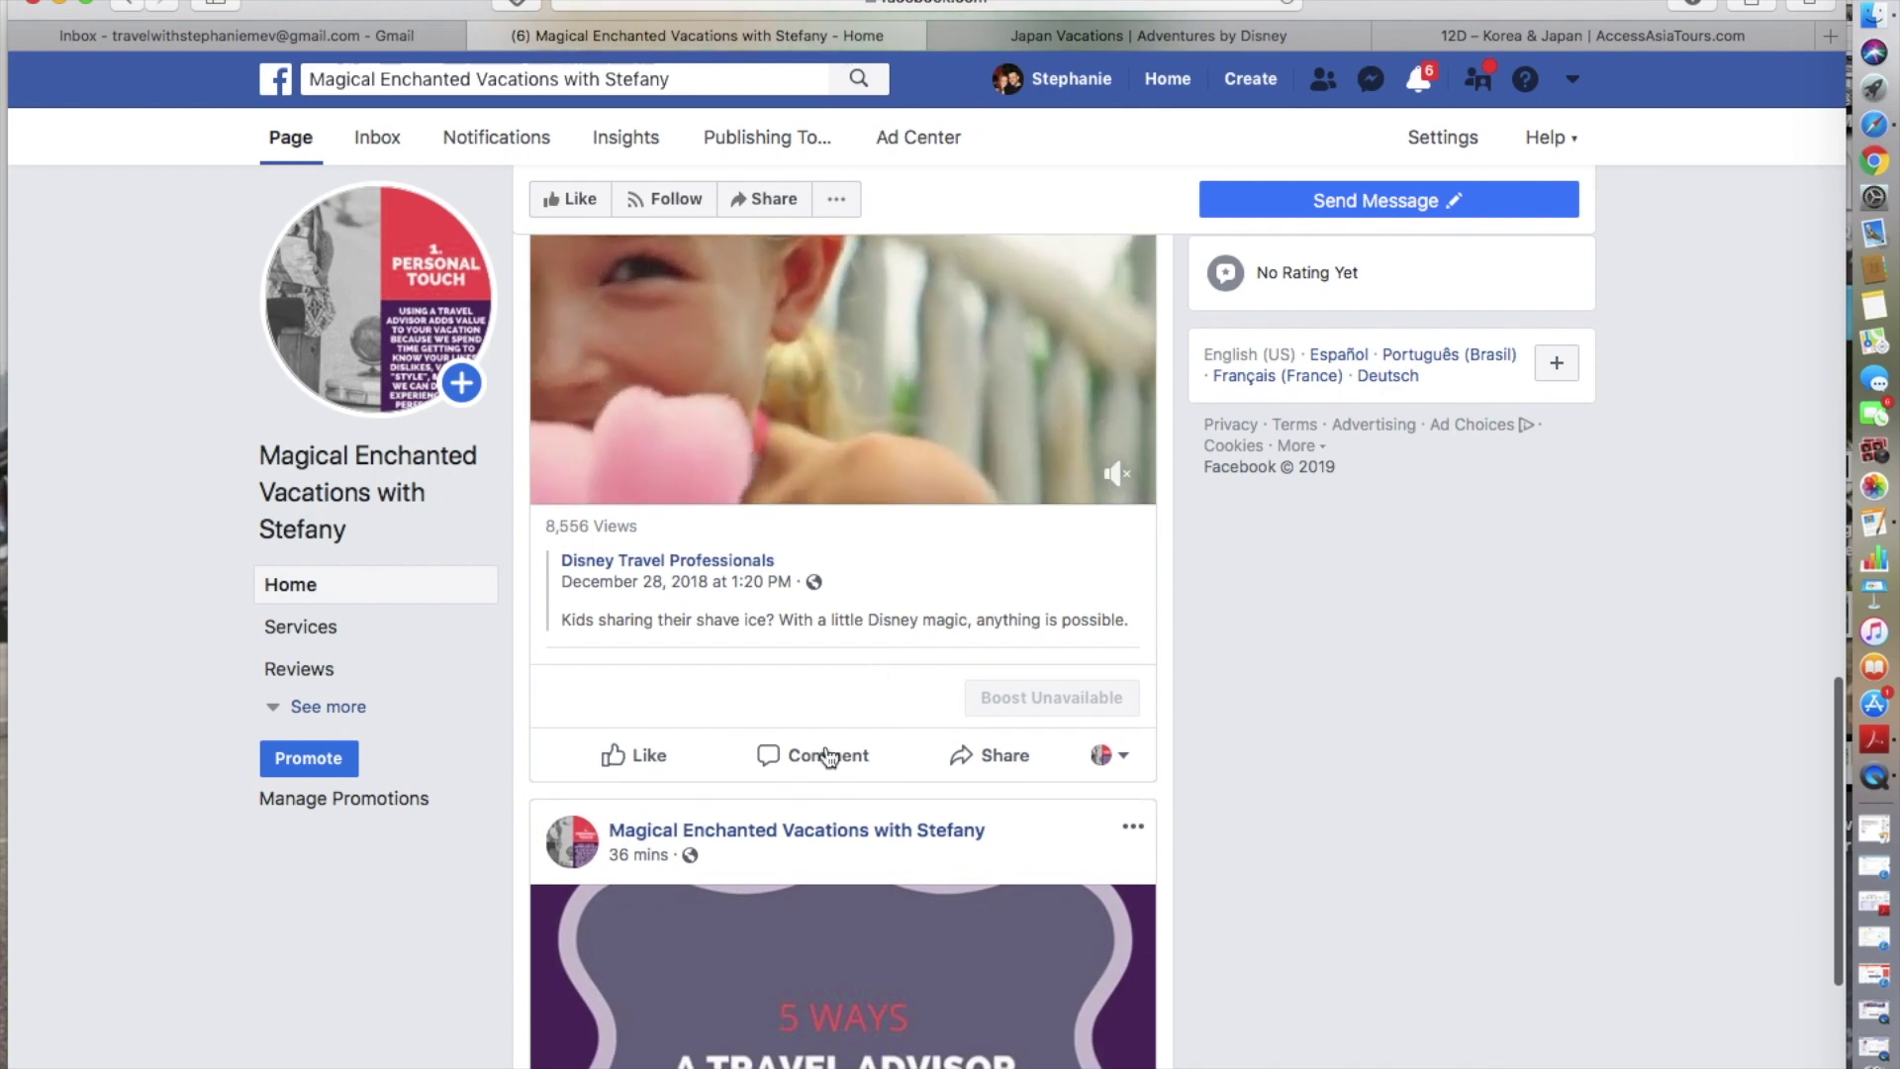
{"action": "scroll", "coordinate": [993, 701], "scroll_direction": "up", "scroll_amount": 4}
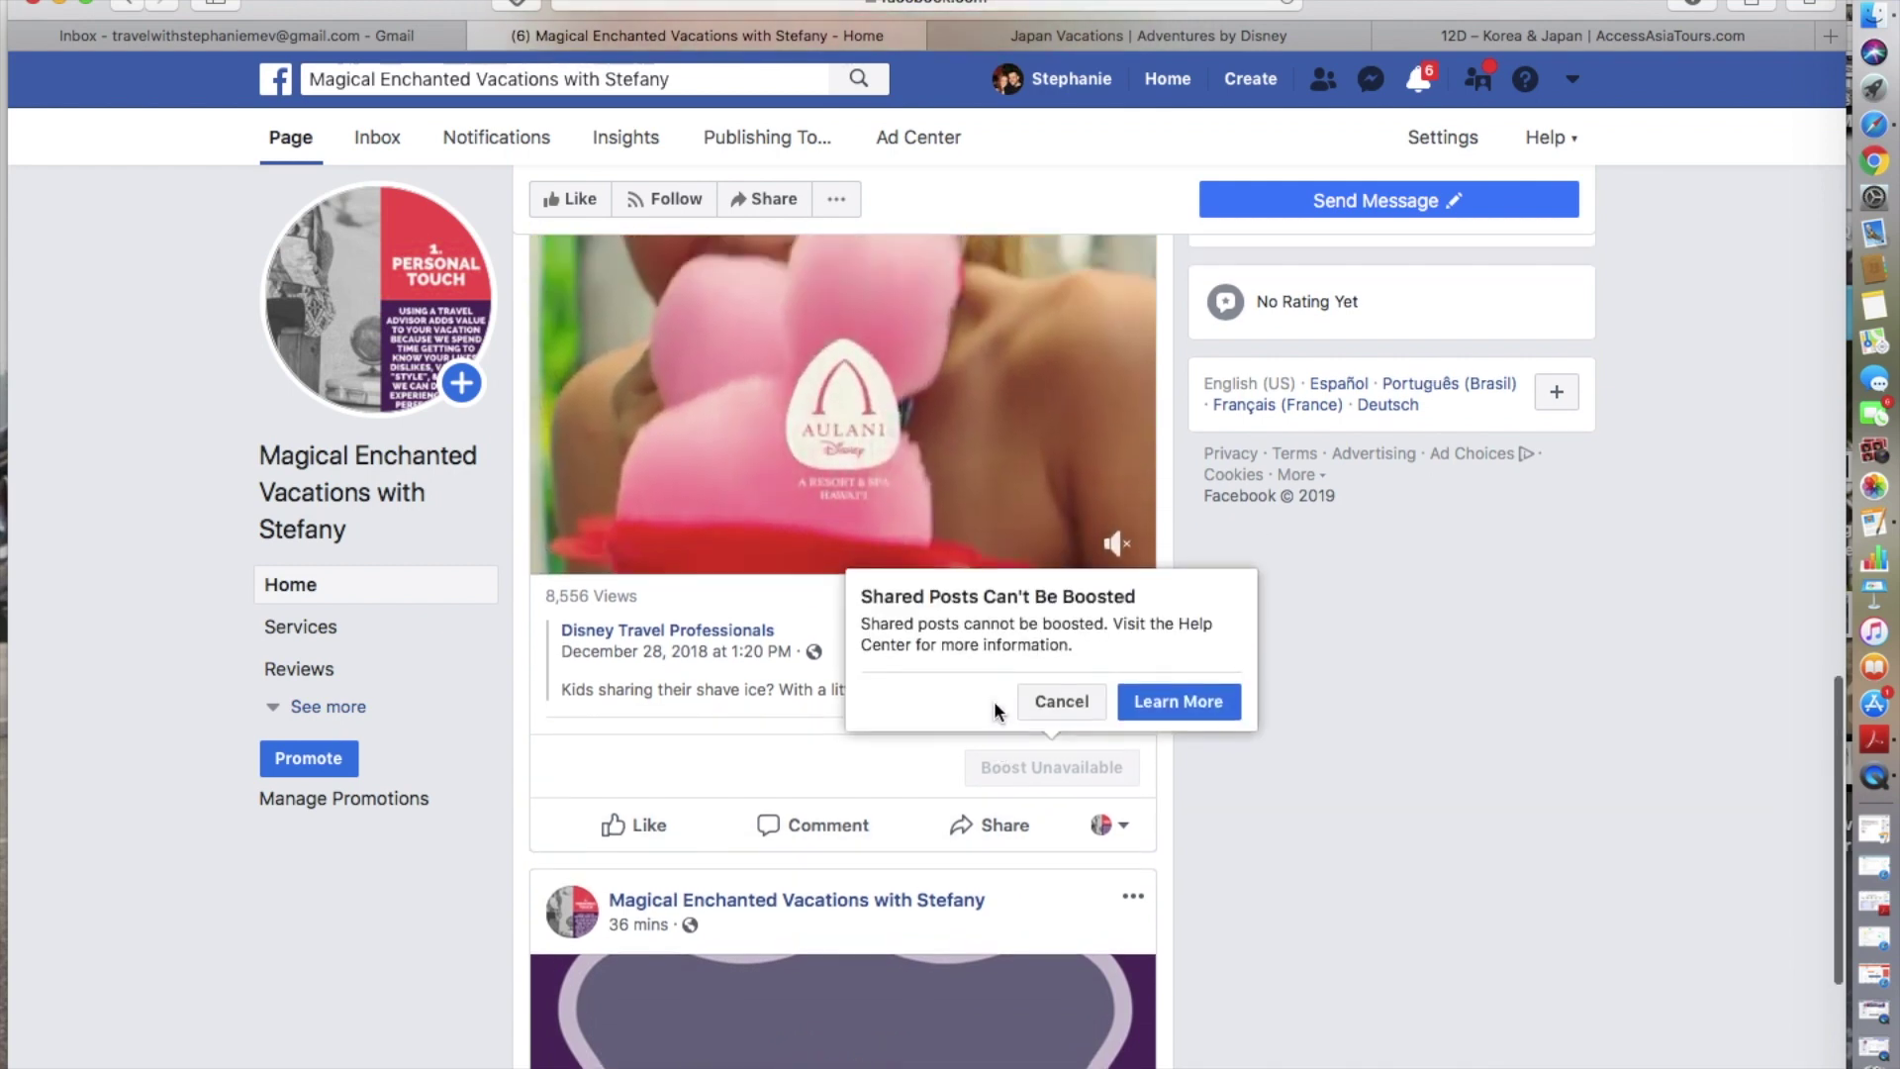
{"action": "scroll", "coordinate": [1051, 570], "scroll_direction": "up", "scroll_amount": 5}
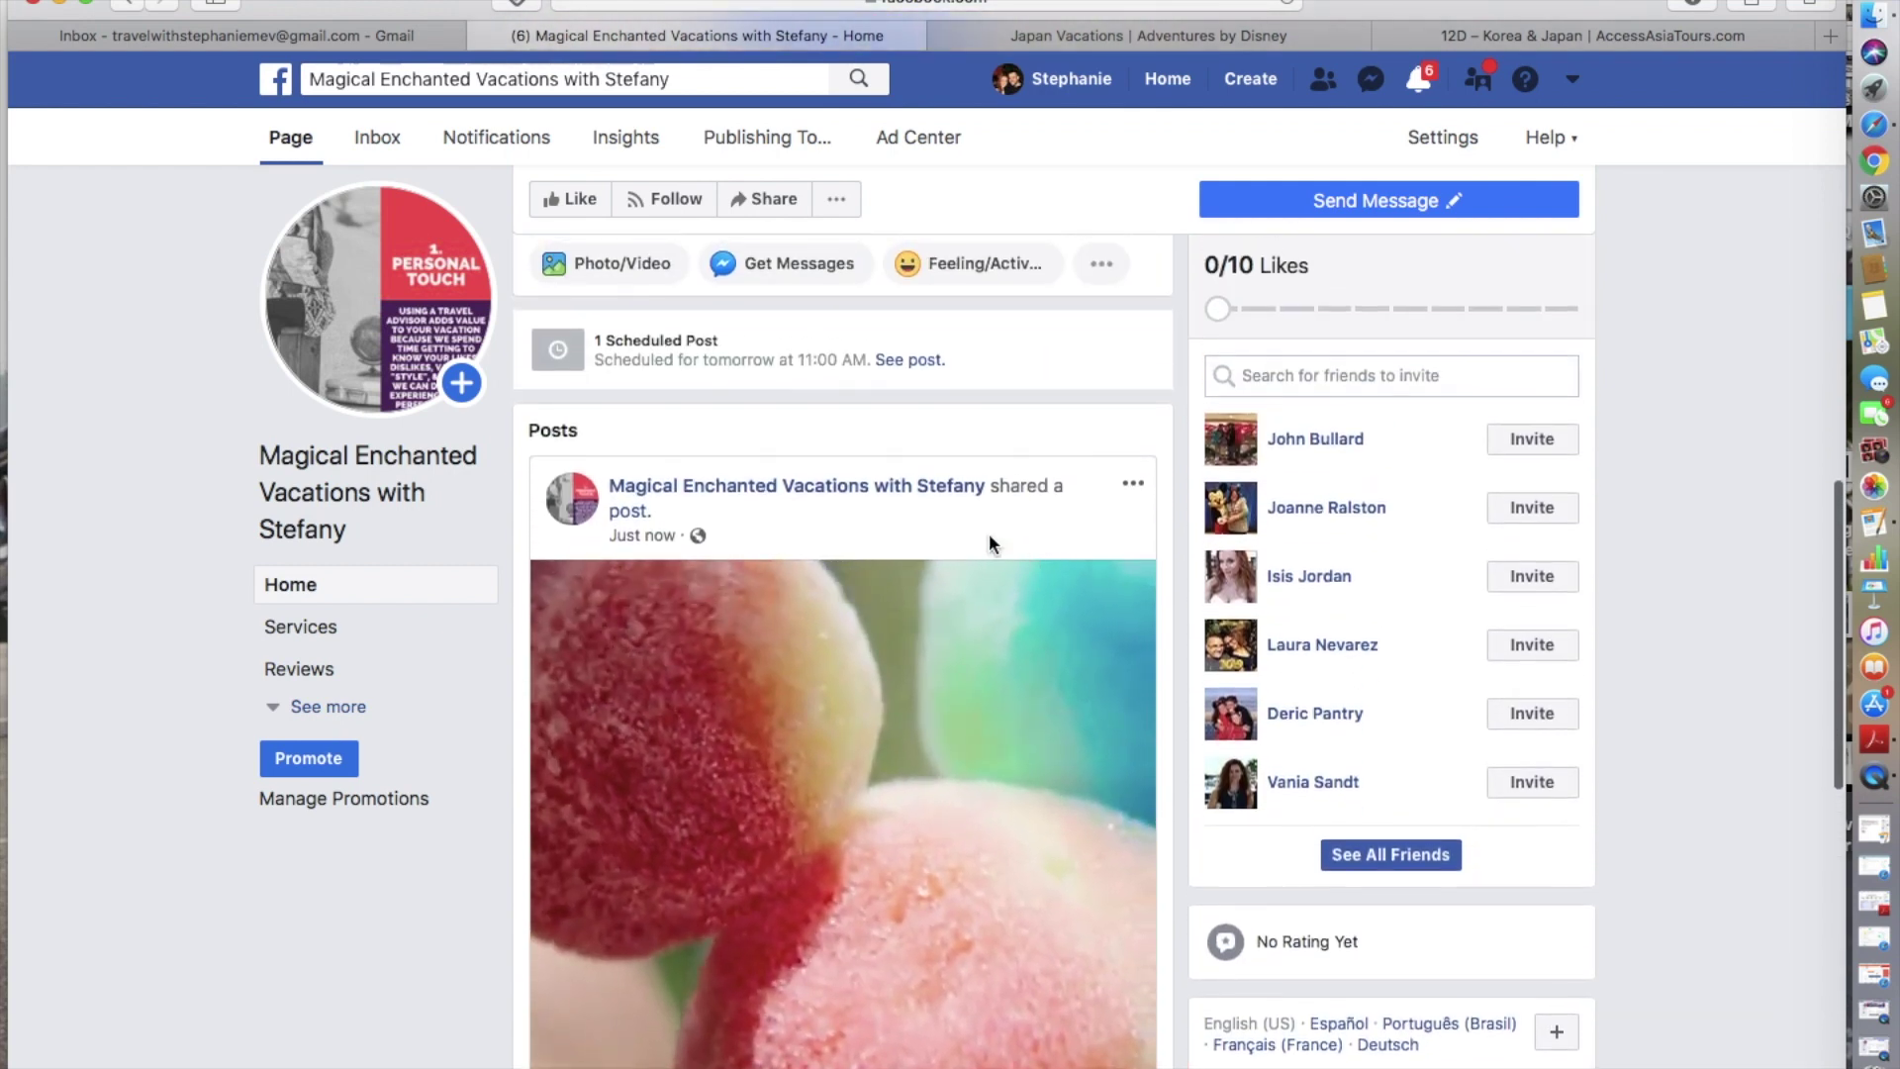
{"action": "scroll", "coordinate": [887, 494], "scroll_direction": "down", "scroll_amount": 6}
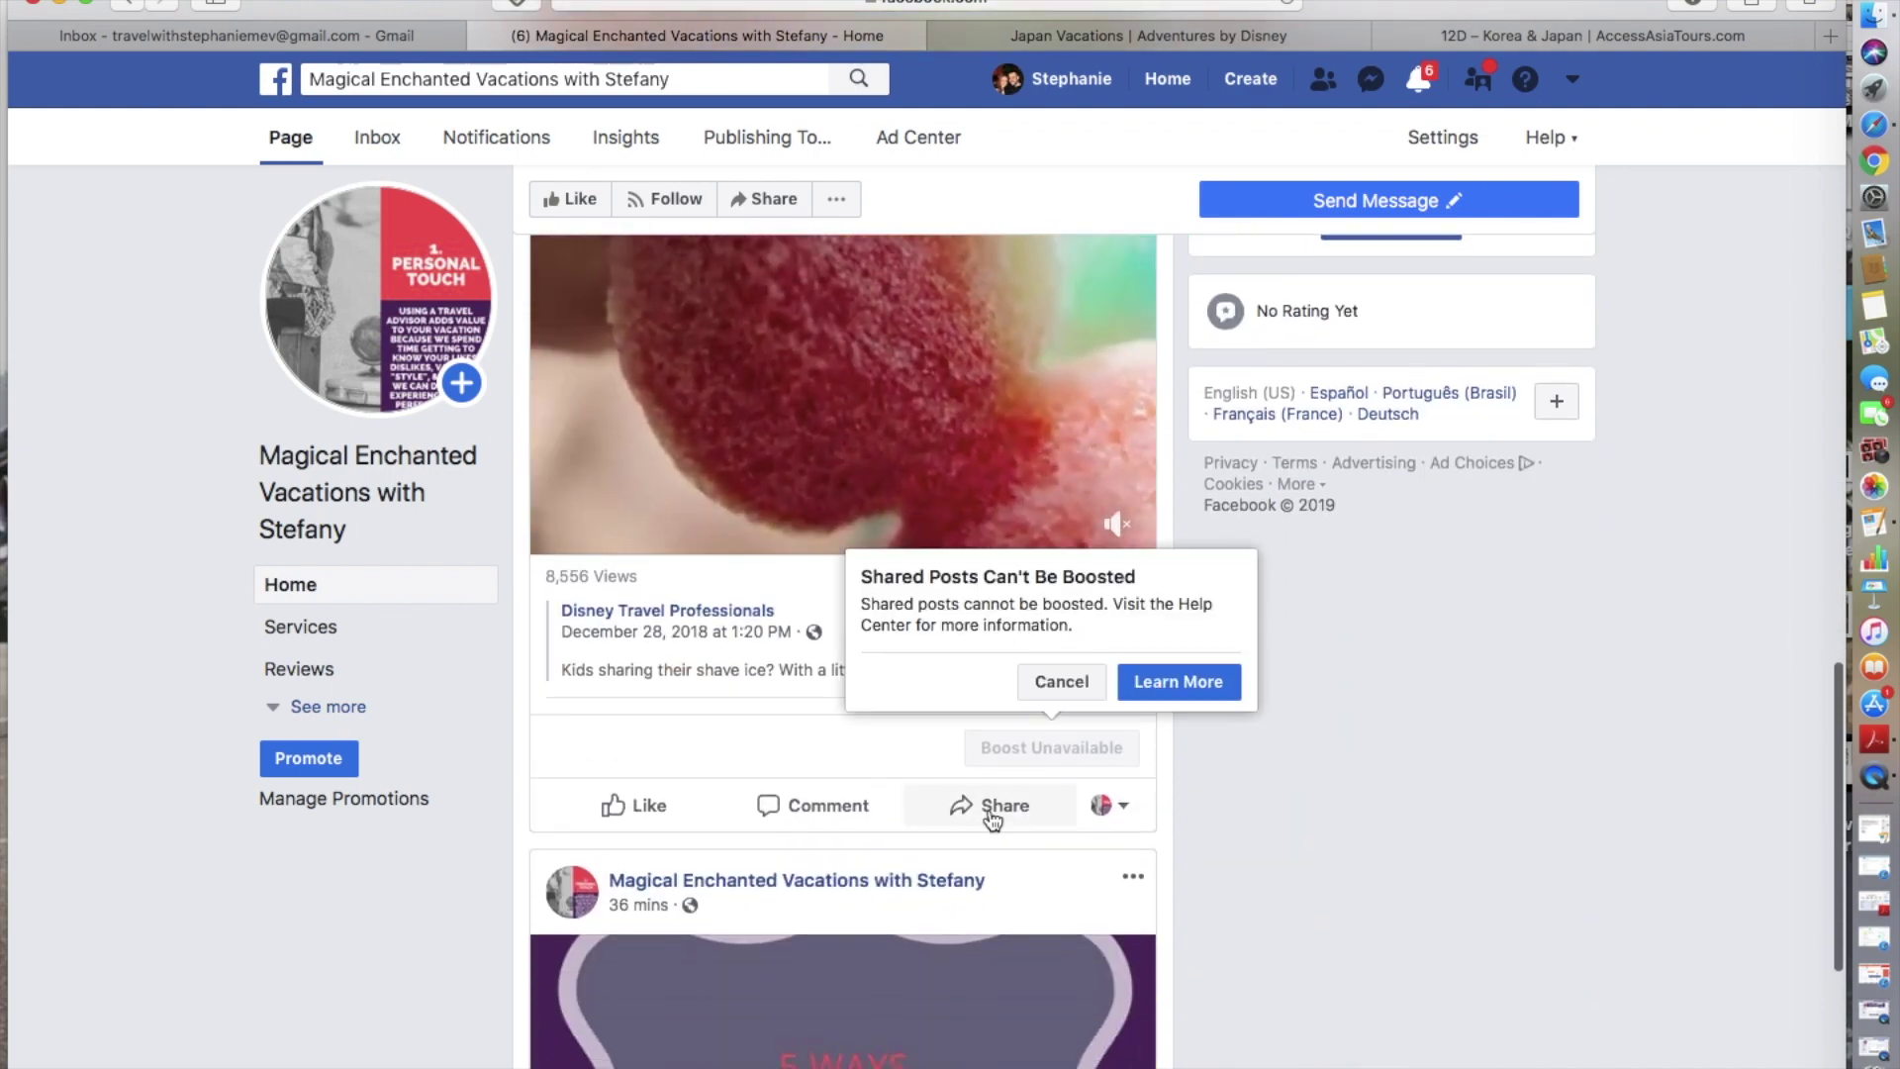
{"action": "scroll", "coordinate": [1002, 816], "scroll_direction": "up", "scroll_amount": 4}
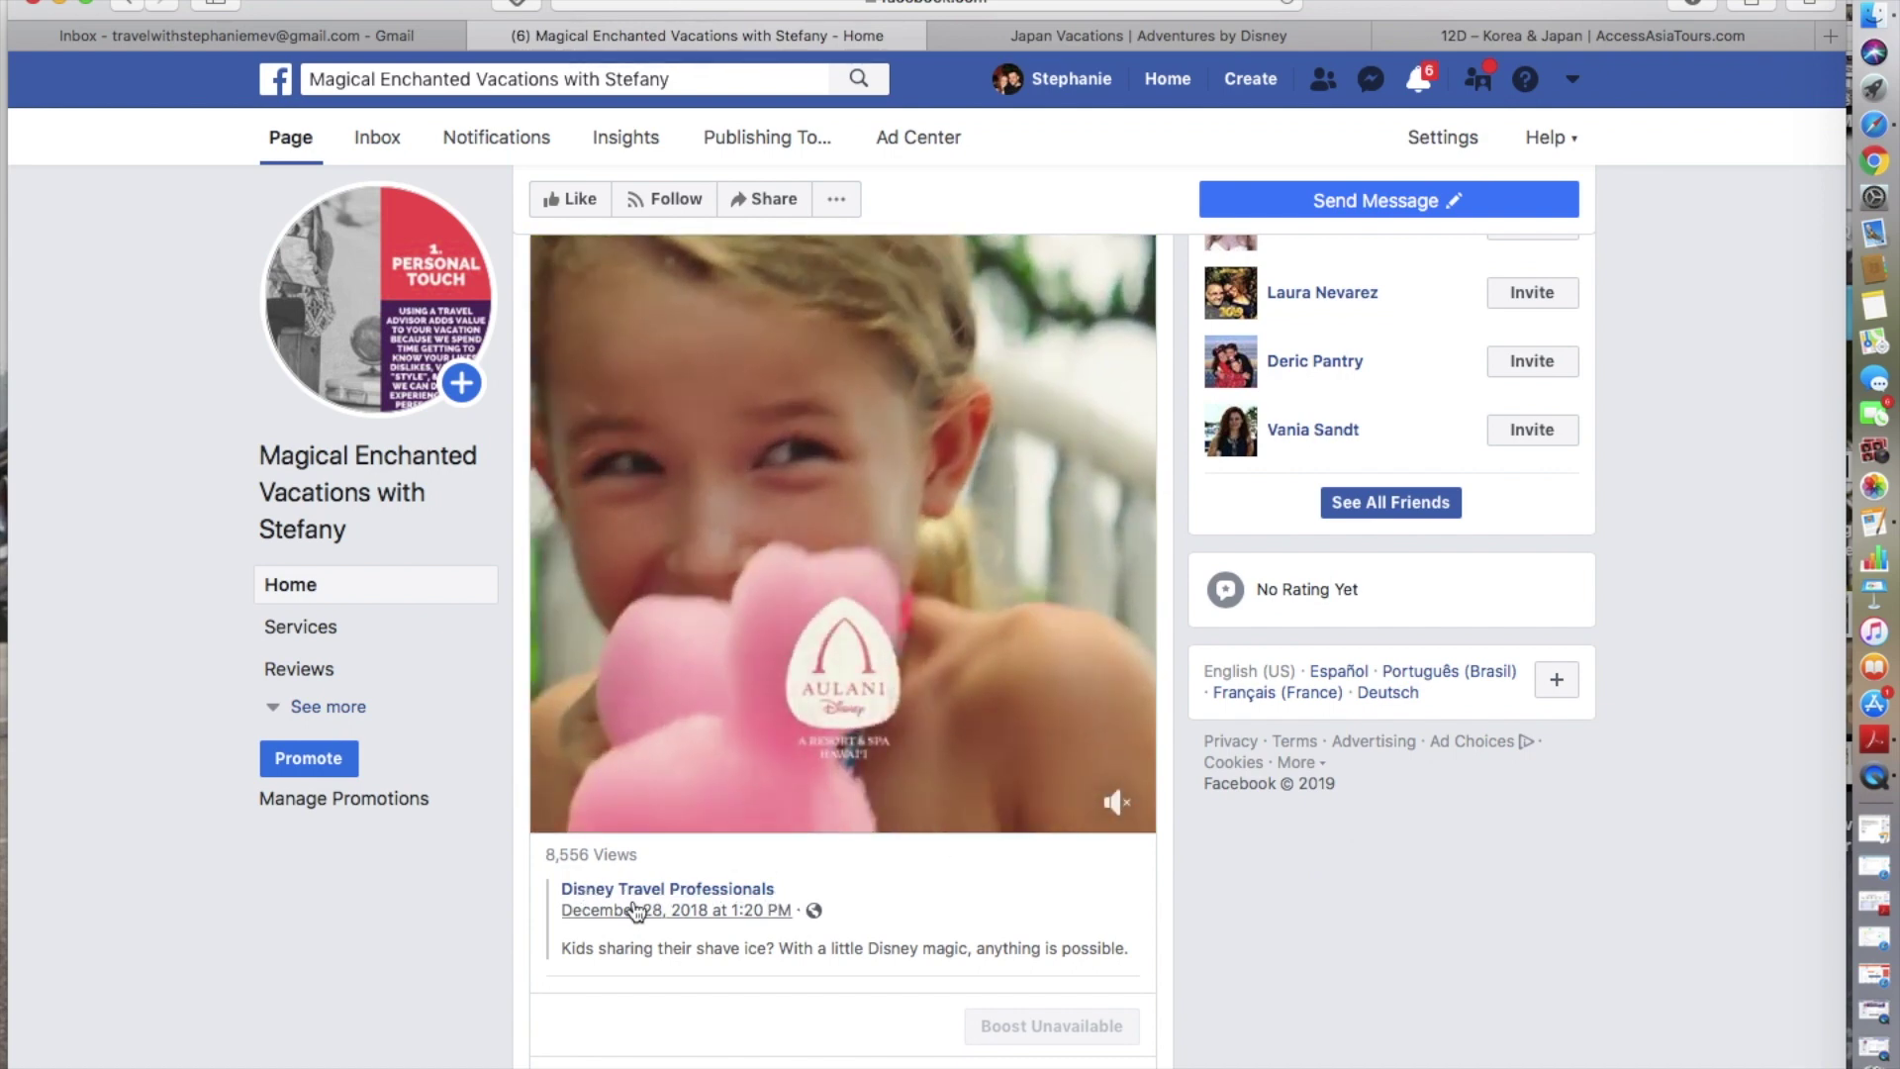
{"action": "scroll", "coordinate": [687, 922], "scroll_direction": "up", "scroll_amount": 4}
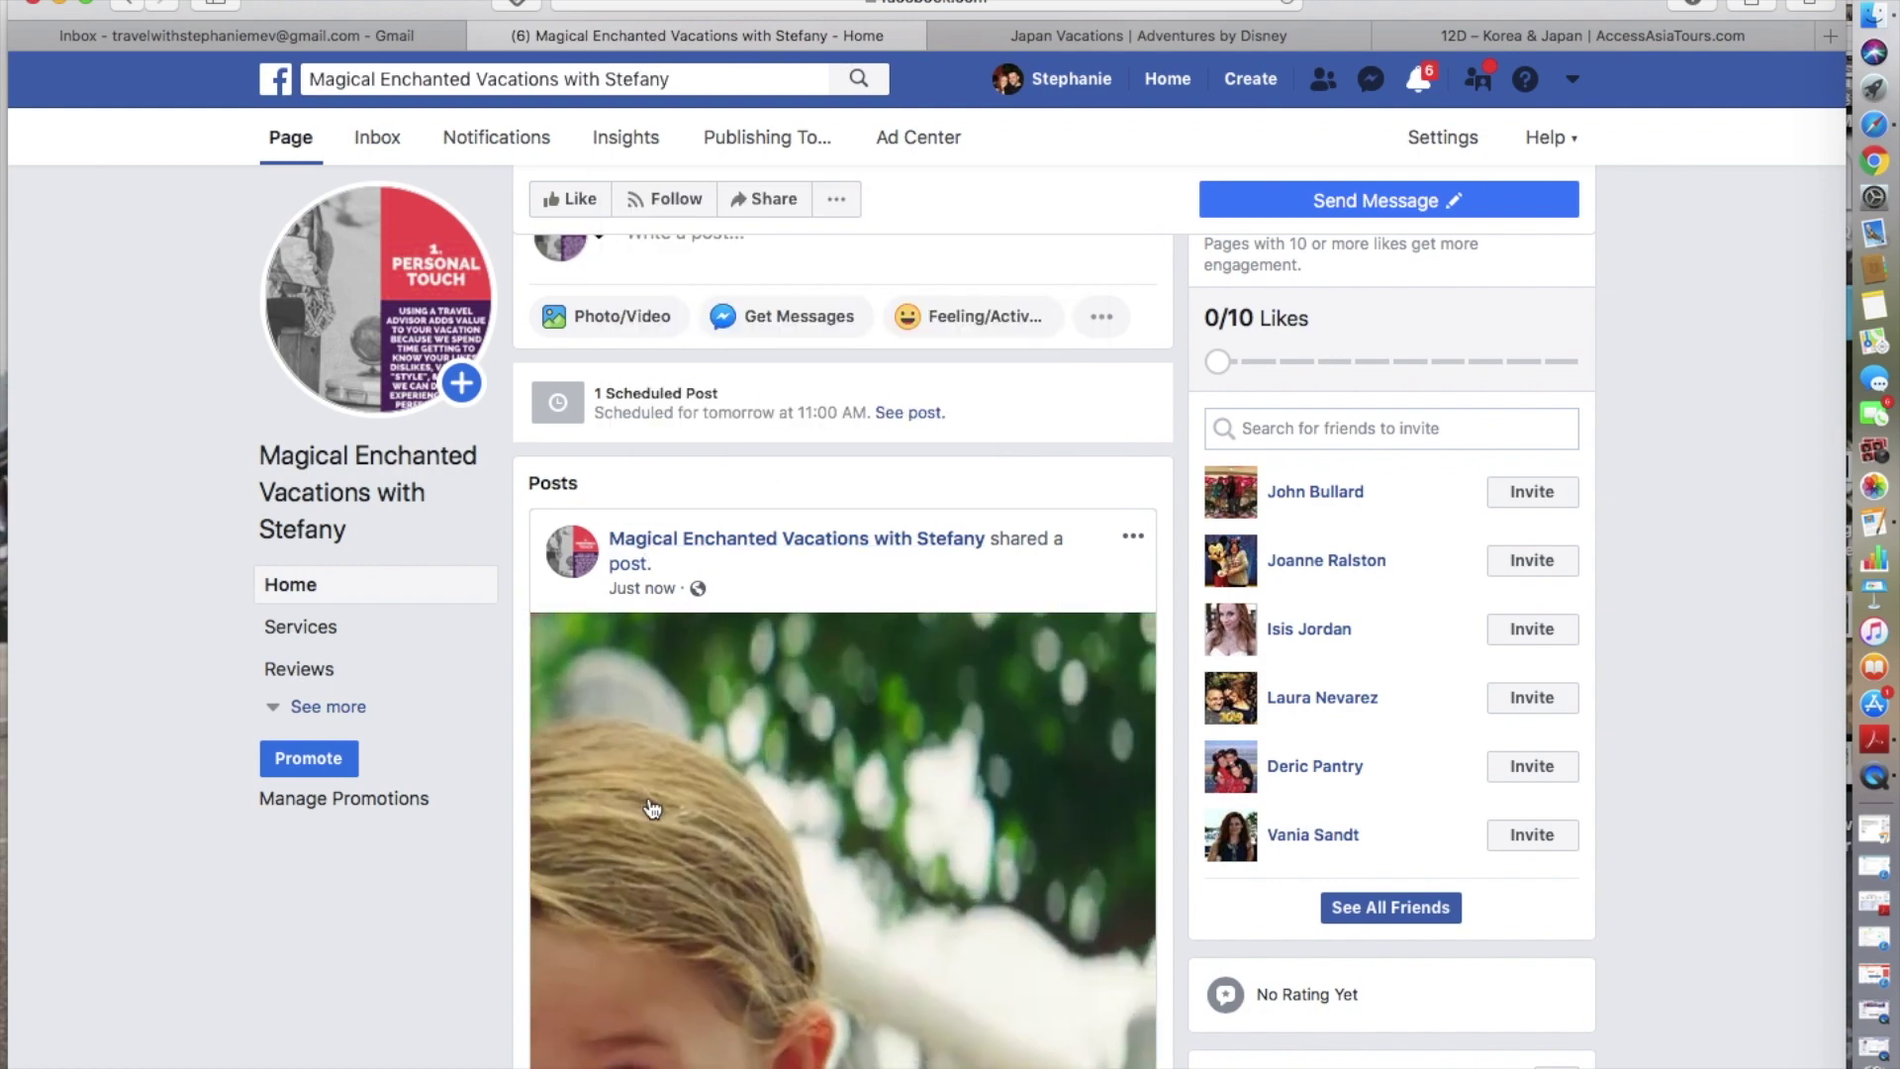
{"action": "scroll", "coordinate": [990, 725], "scroll_direction": "down", "scroll_amount": 5}
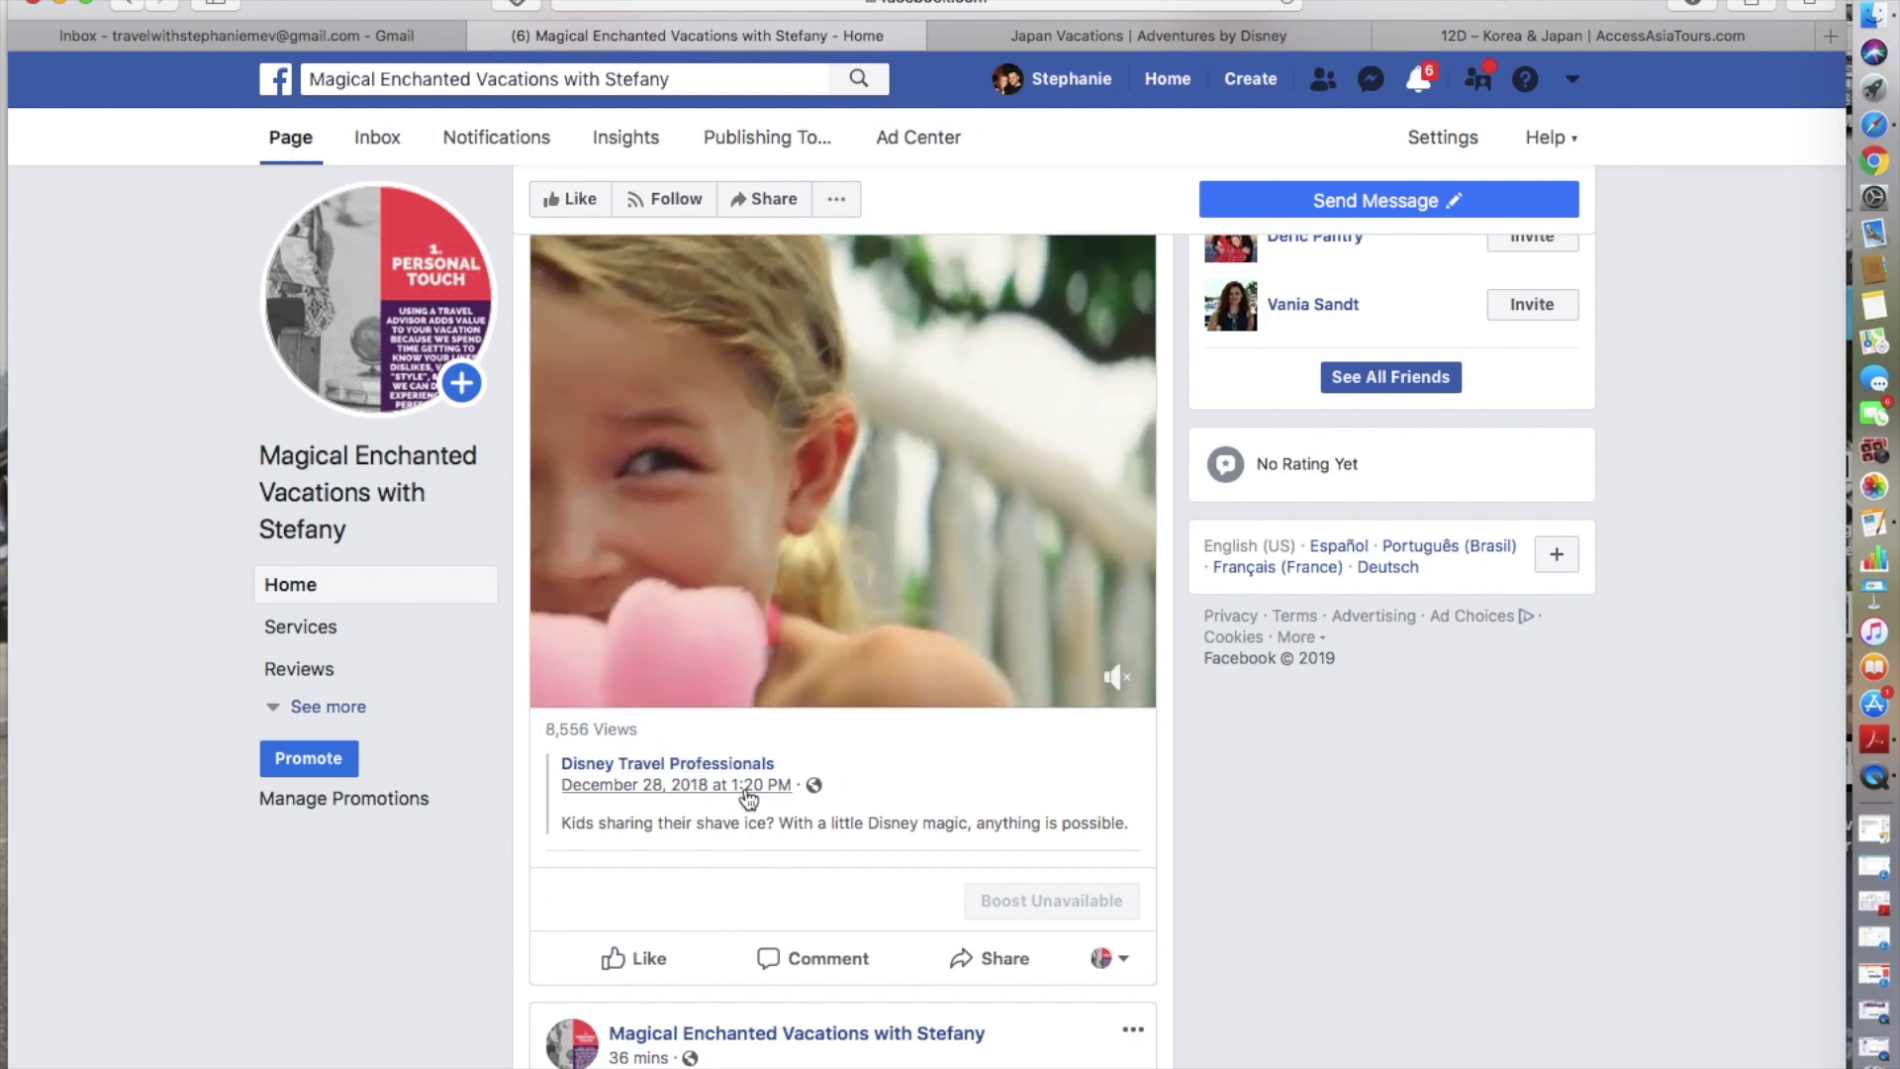
{"action": "mouse_move", "coordinate": [720, 778]}
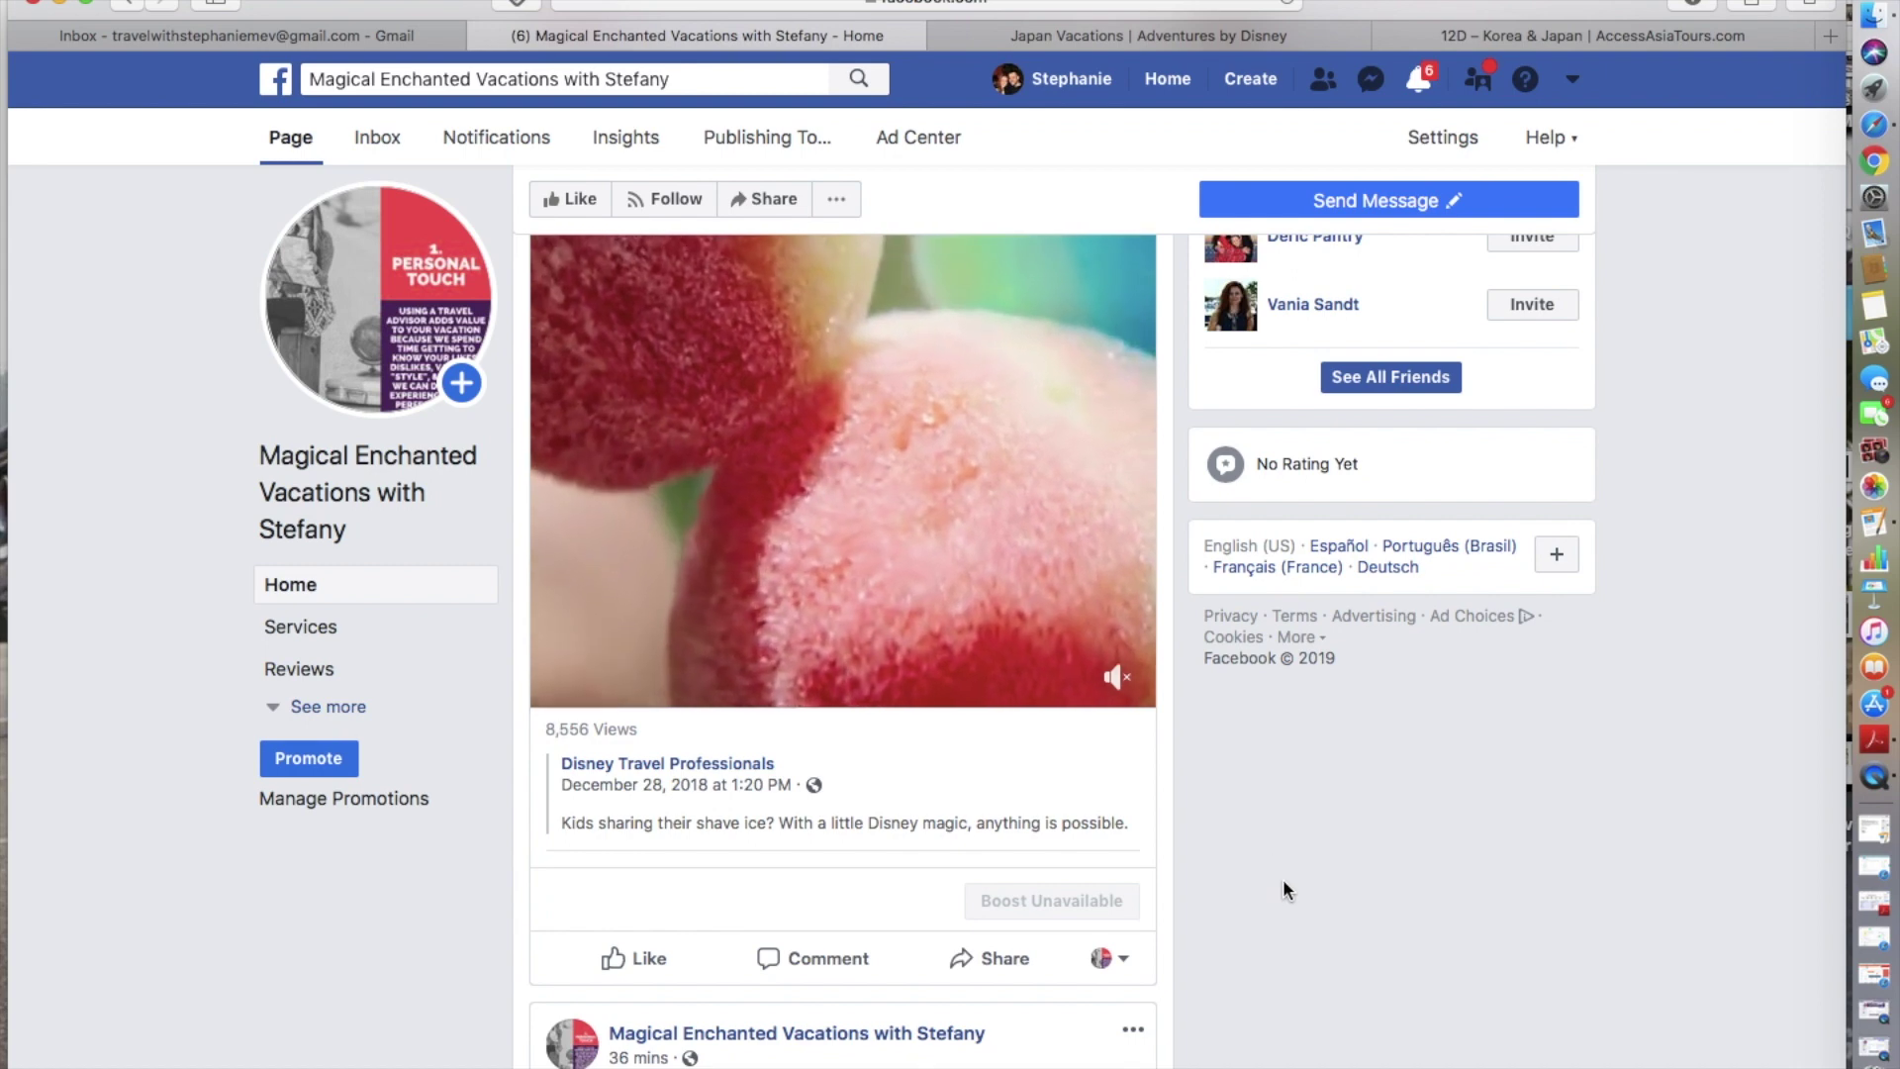
{"action": "scroll", "coordinate": [1283, 882], "scroll_direction": "up", "scroll_amount": 1}
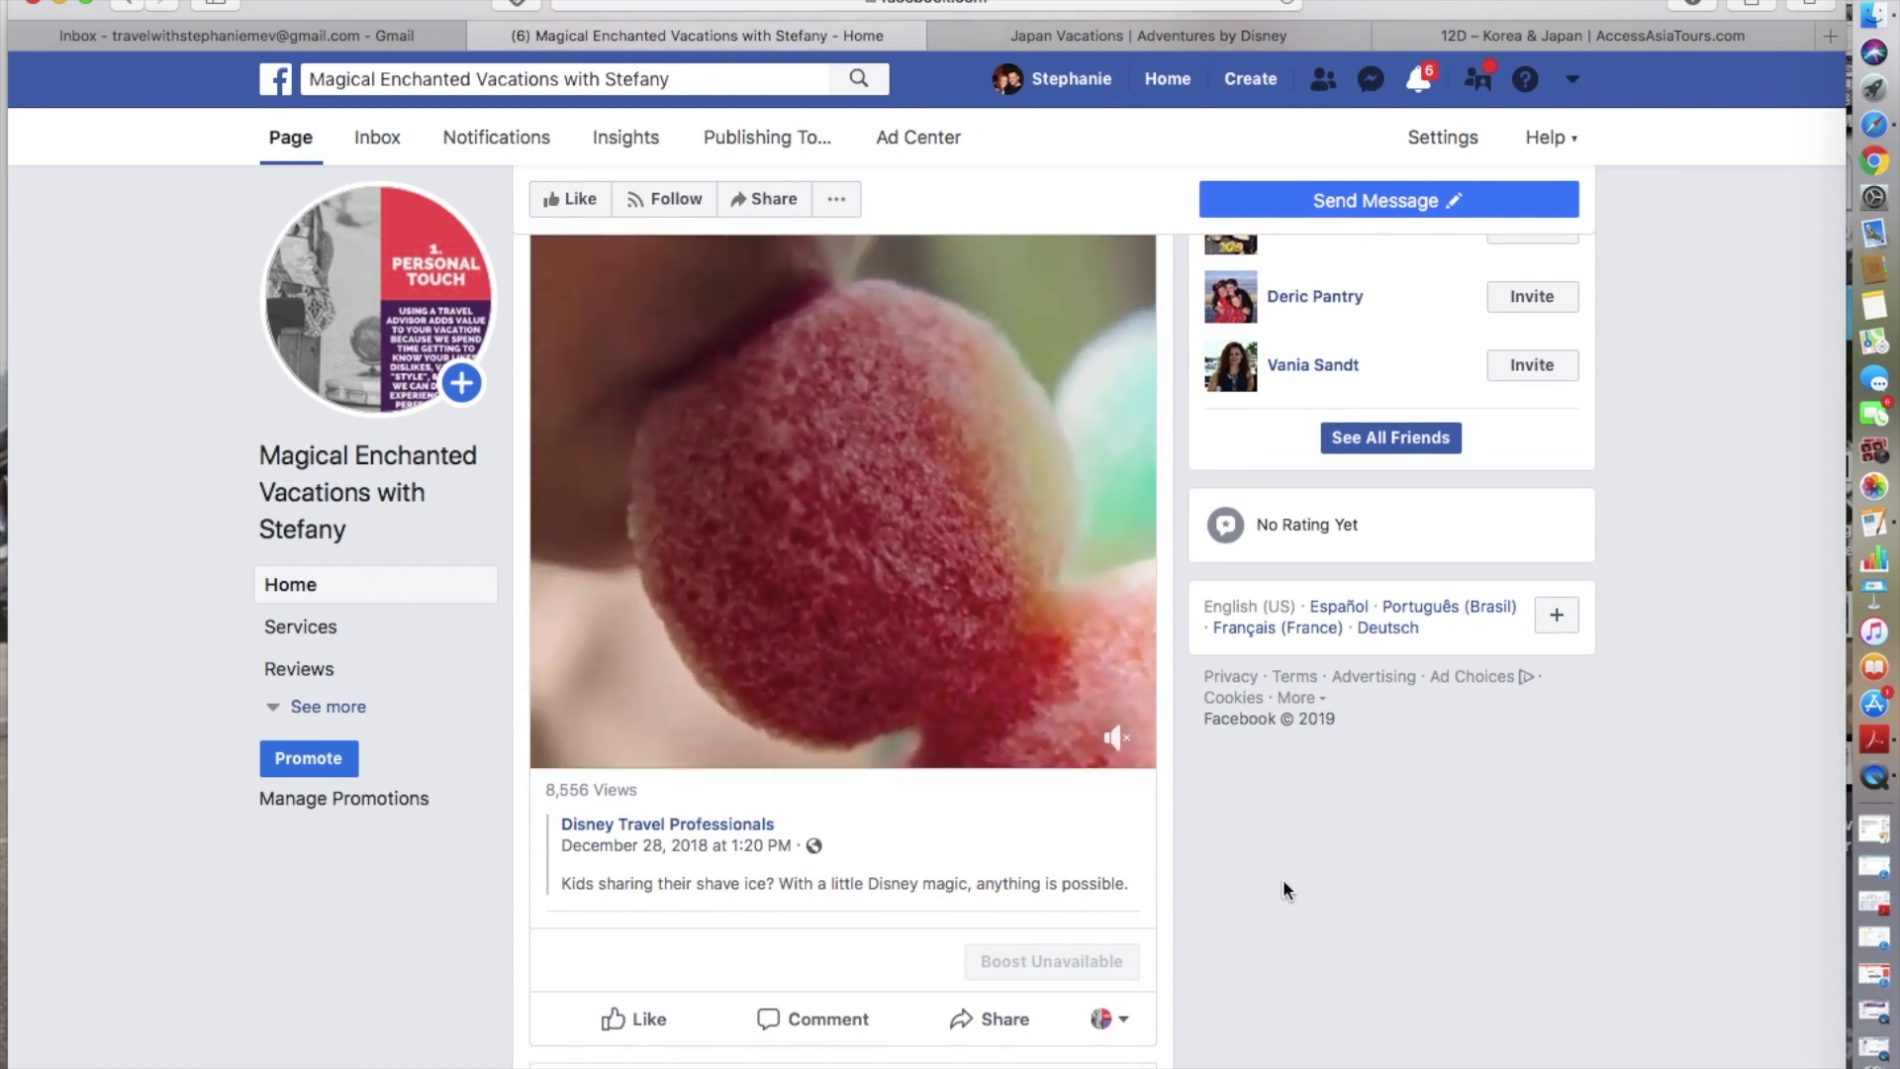
{"action": "mouse_move", "coordinate": [420, 329]}
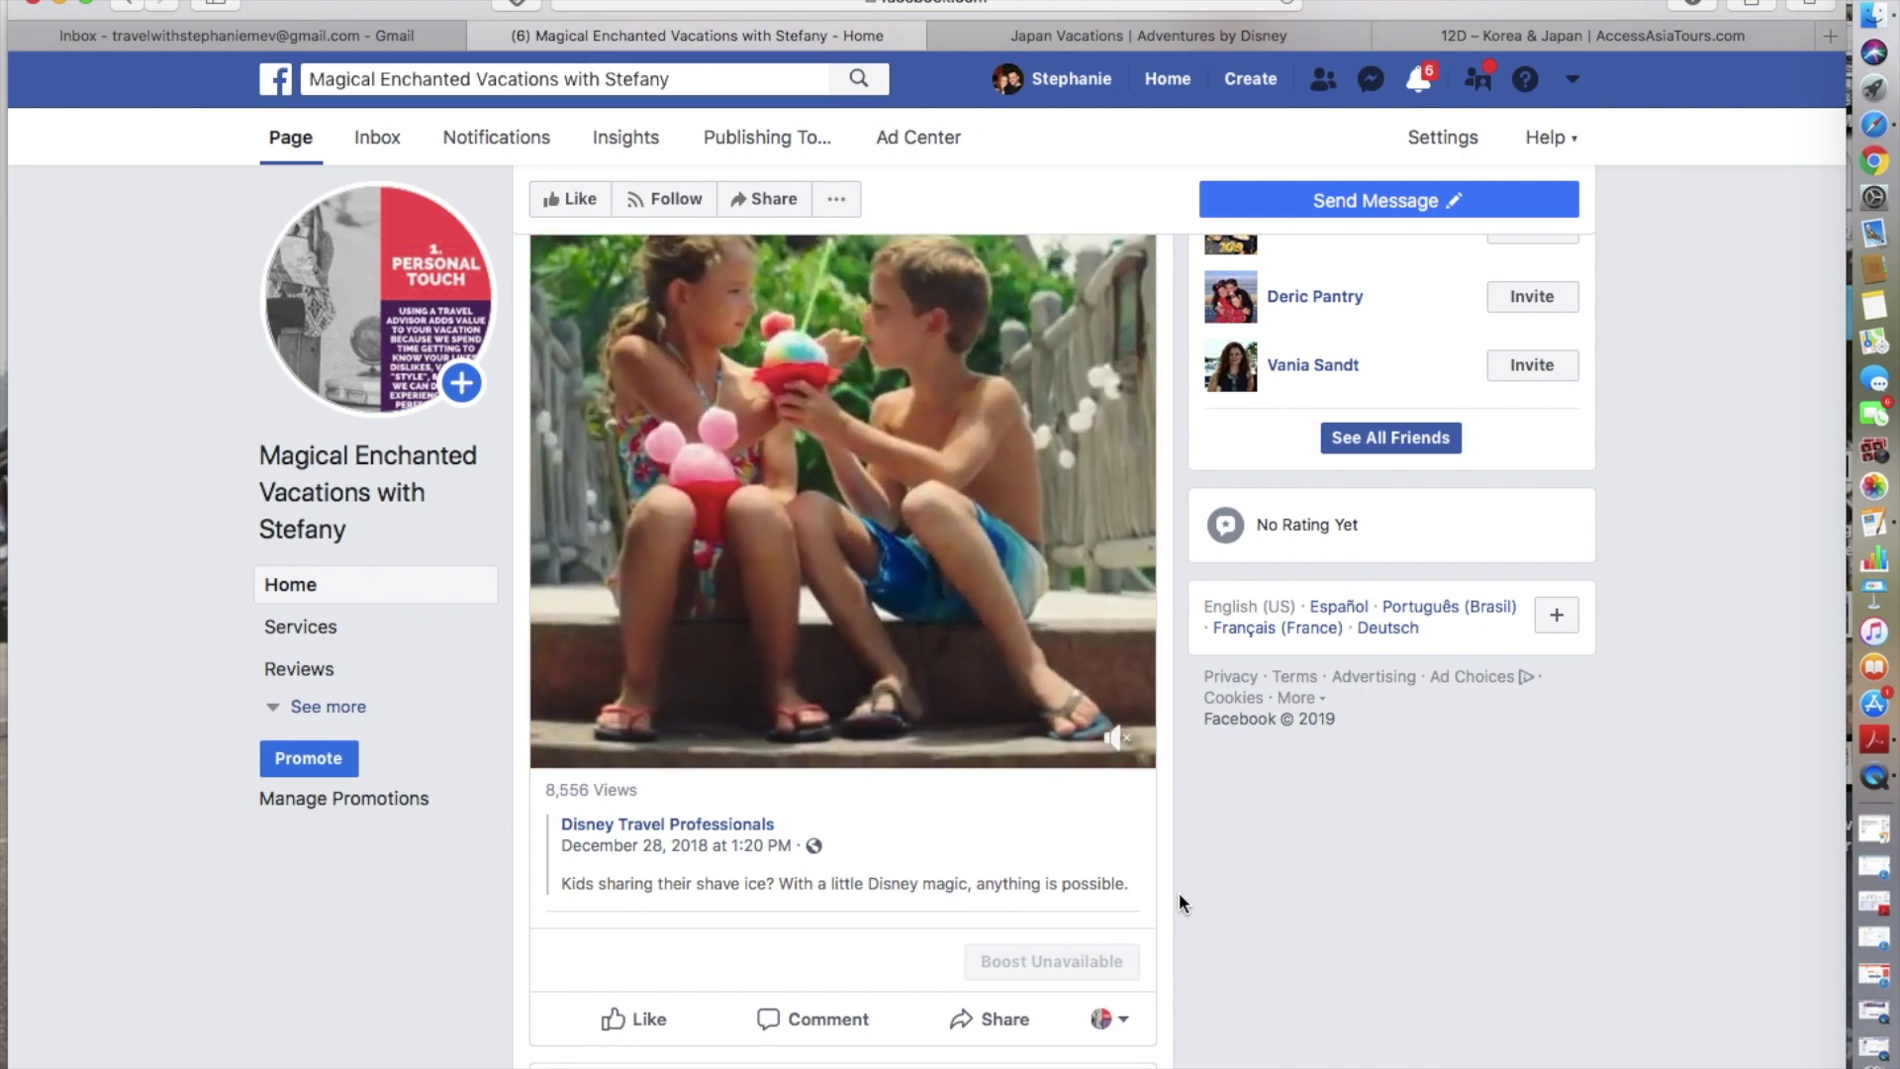
{"action": "scroll", "coordinate": [1178, 893], "scroll_direction": "up", "scroll_amount": 2}
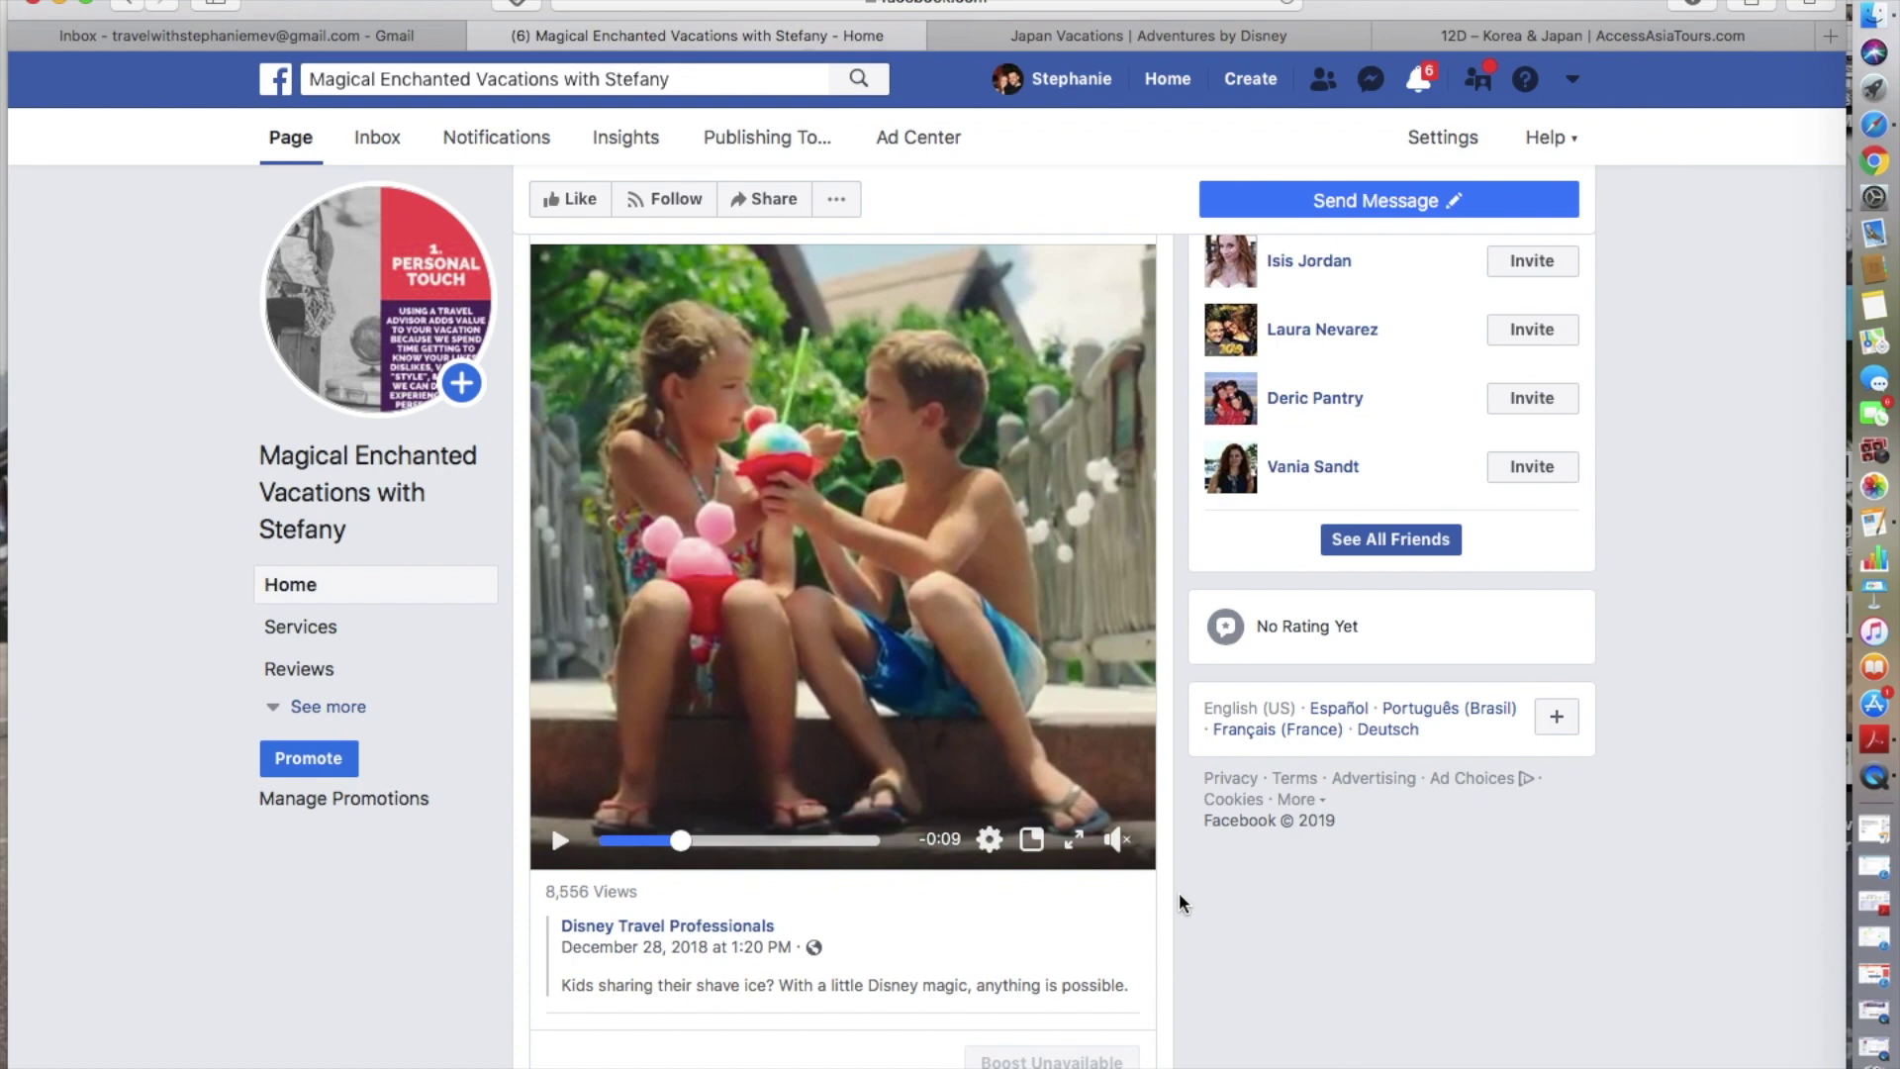
- Scroll through the Magical Enchanted Vacations page, then reload its home
{"action": "scroll", "coordinate": [1179, 892], "scroll_direction": "up", "scroll_amount": 3}
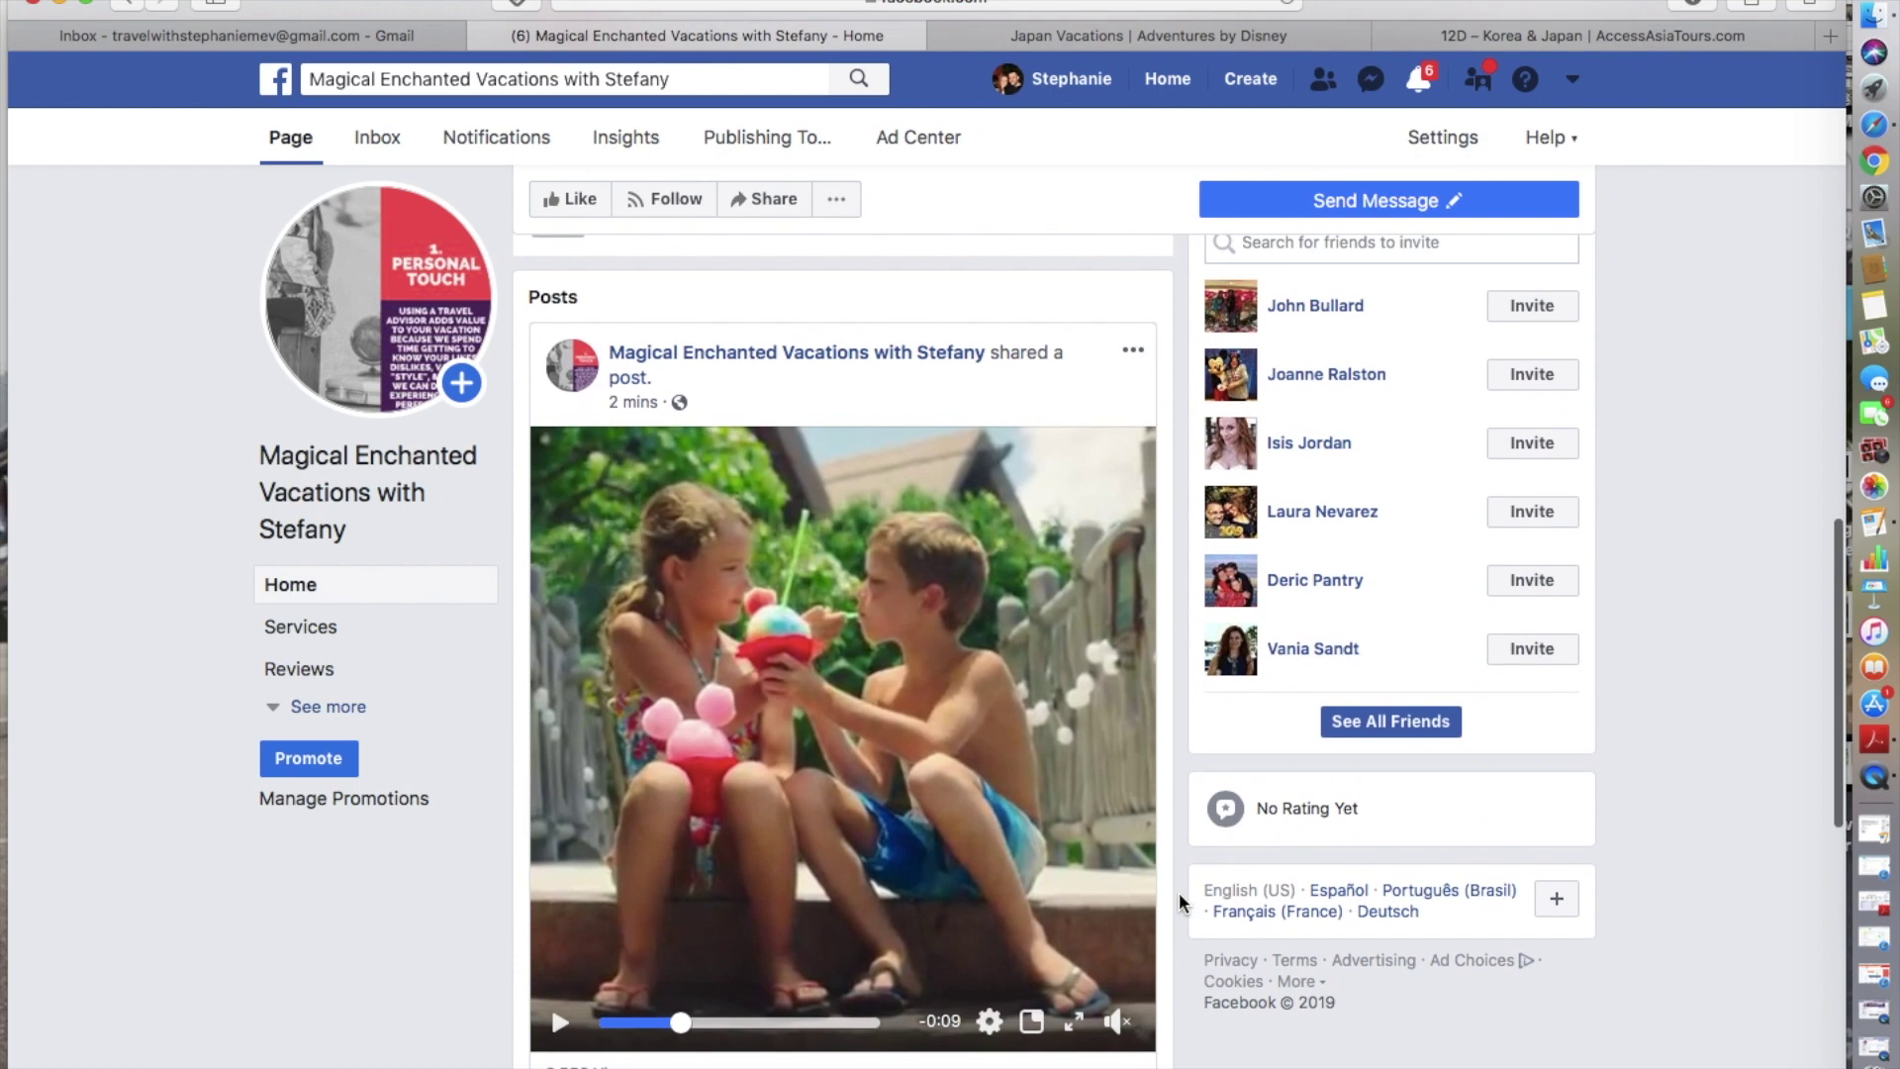
{"action": "scroll", "coordinate": [1179, 892], "scroll_direction": "down", "scroll_amount": 3}
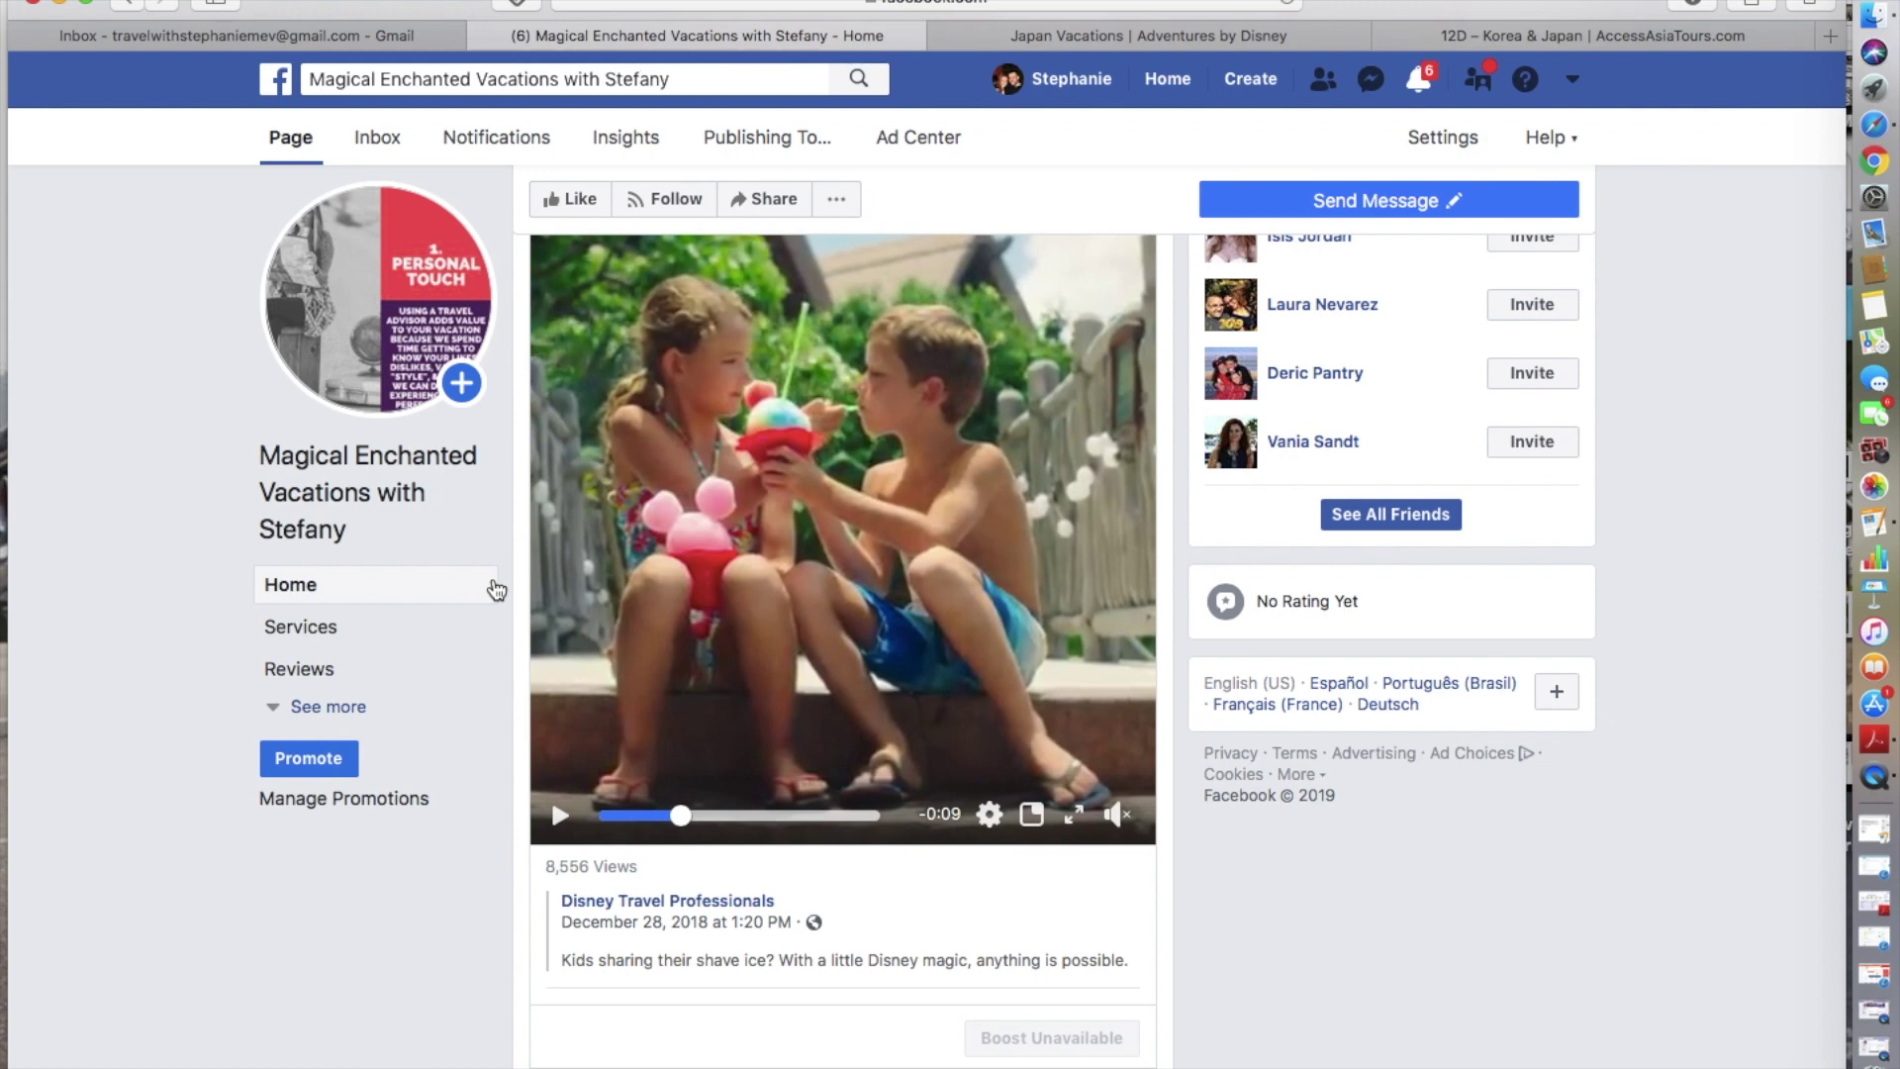
{"action": "scroll", "coordinate": [495, 591], "scroll_direction": "up", "scroll_amount": 2}
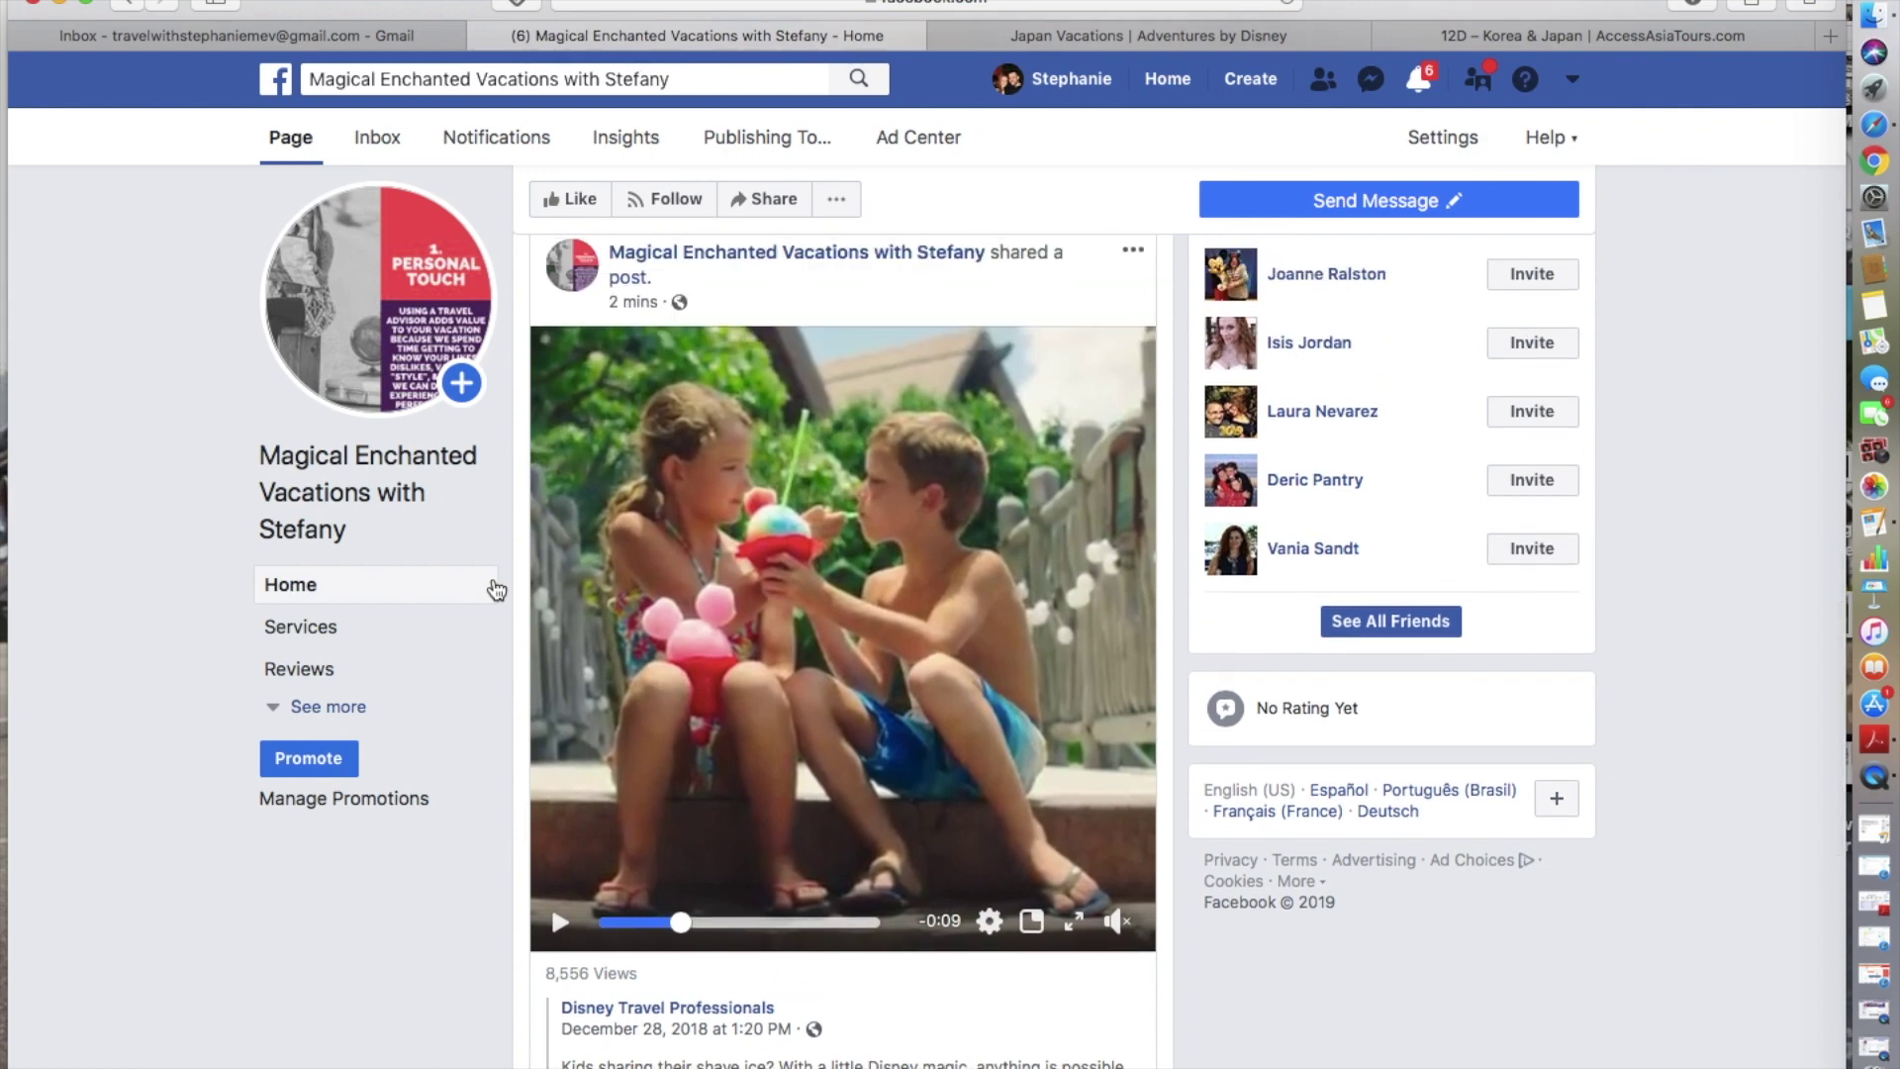
{"action": "scroll", "coordinate": [191, 750], "scroll_direction": "down", "scroll_amount": 3}
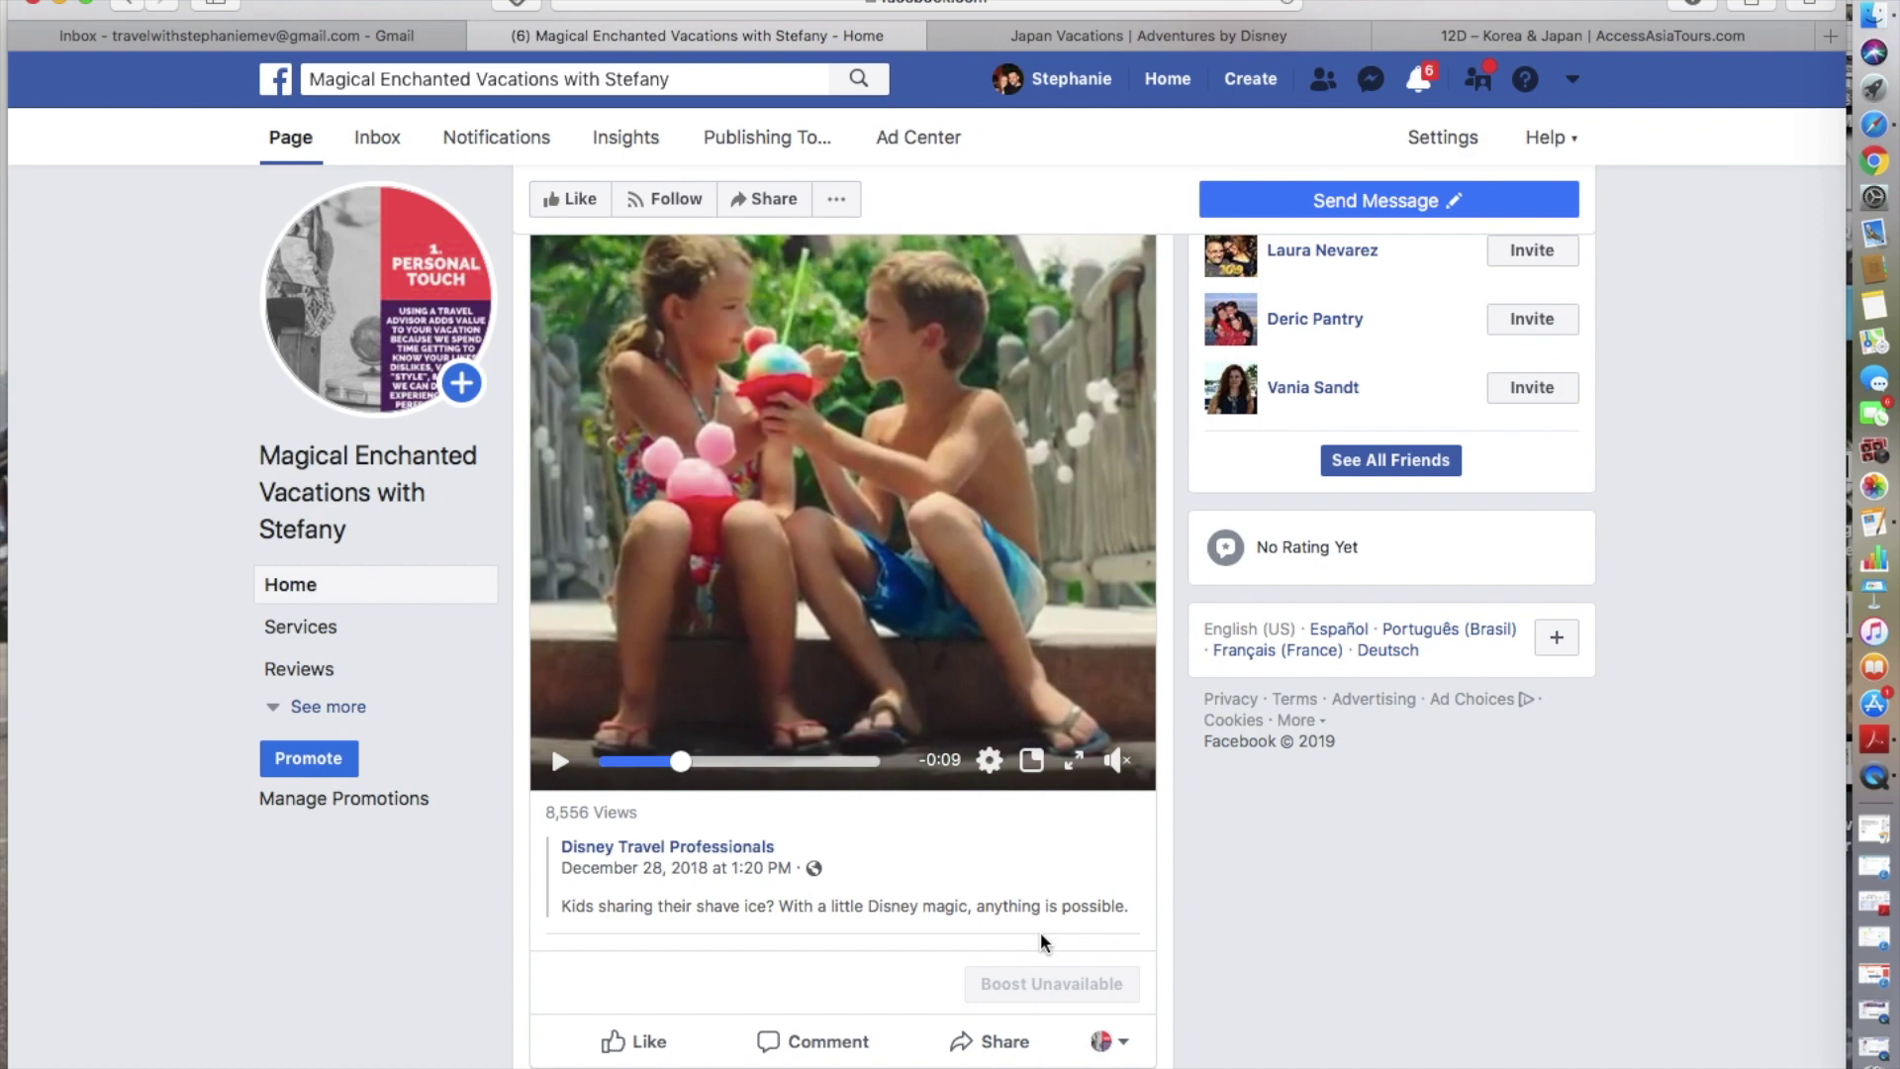
{"action": "scroll", "coordinate": [1042, 942], "scroll_direction": "down", "scroll_amount": 3}
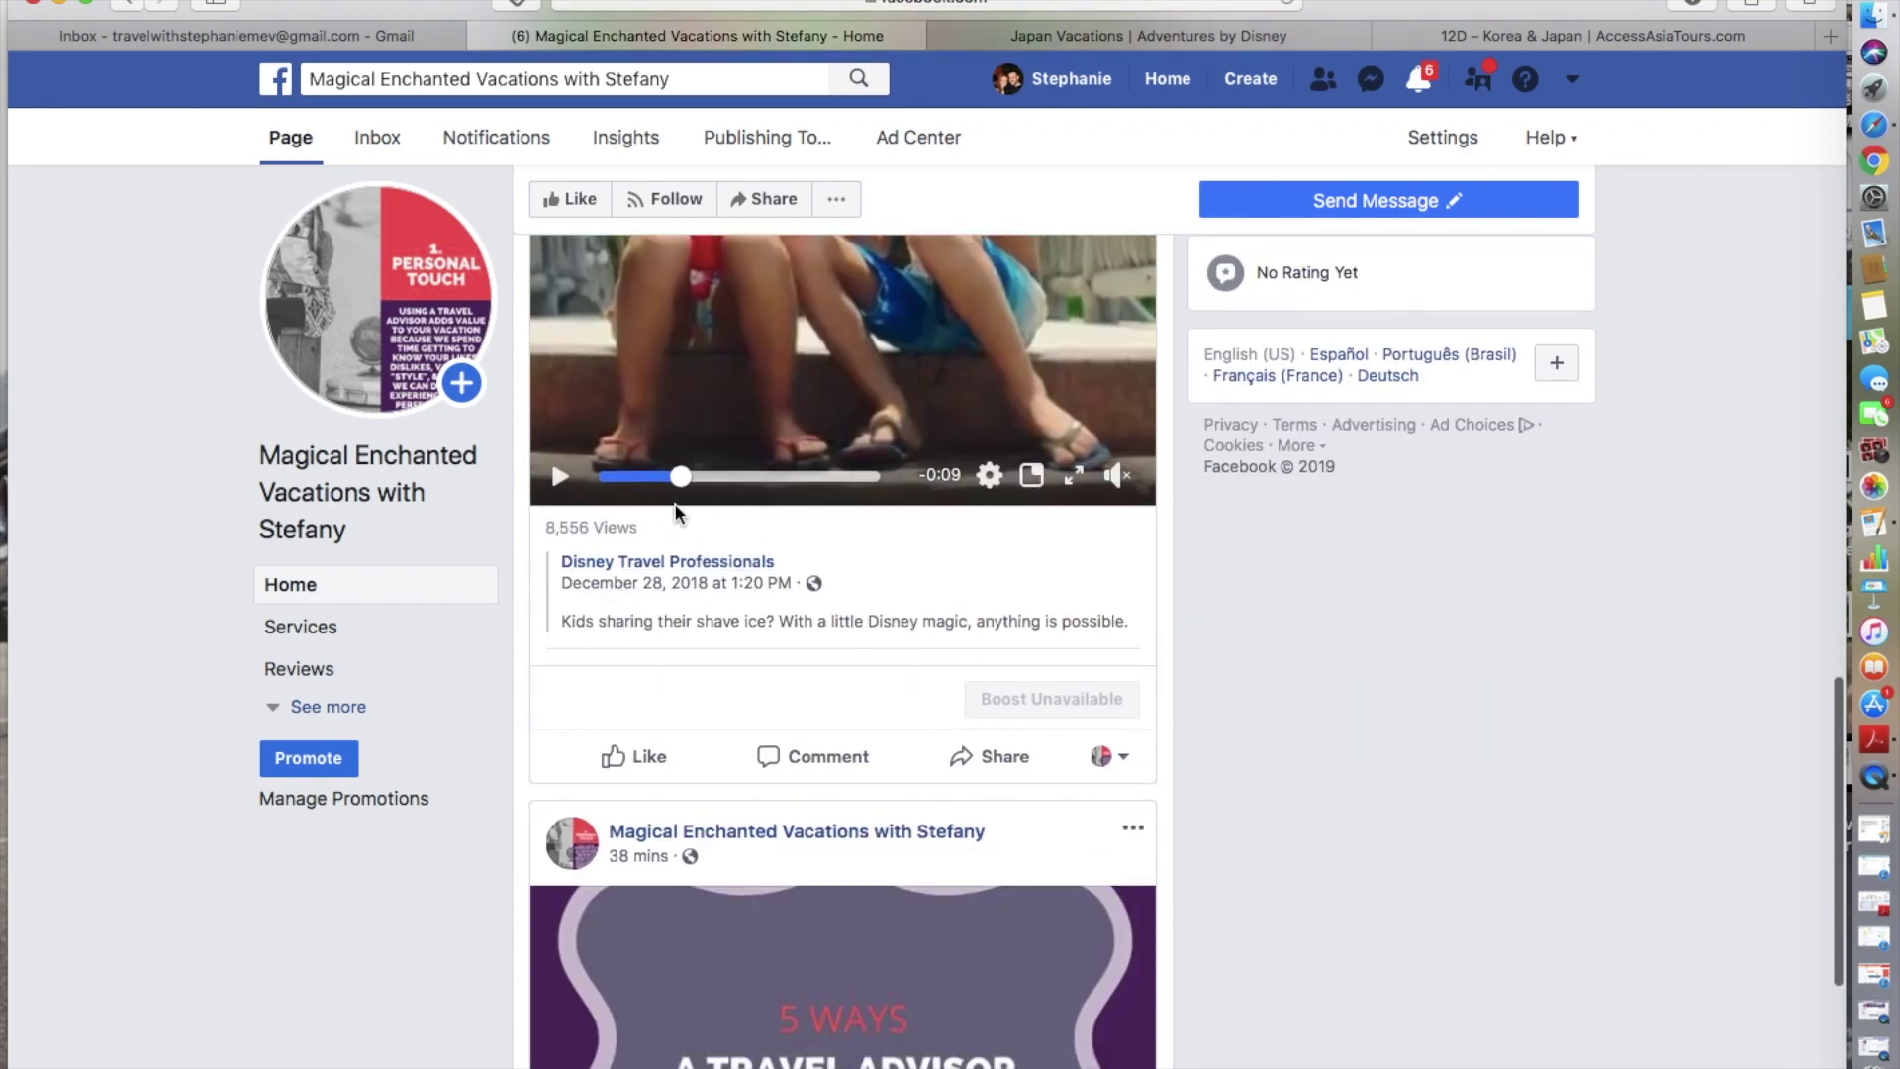
{"action": "mouse_move", "coordinate": [659, 574]}
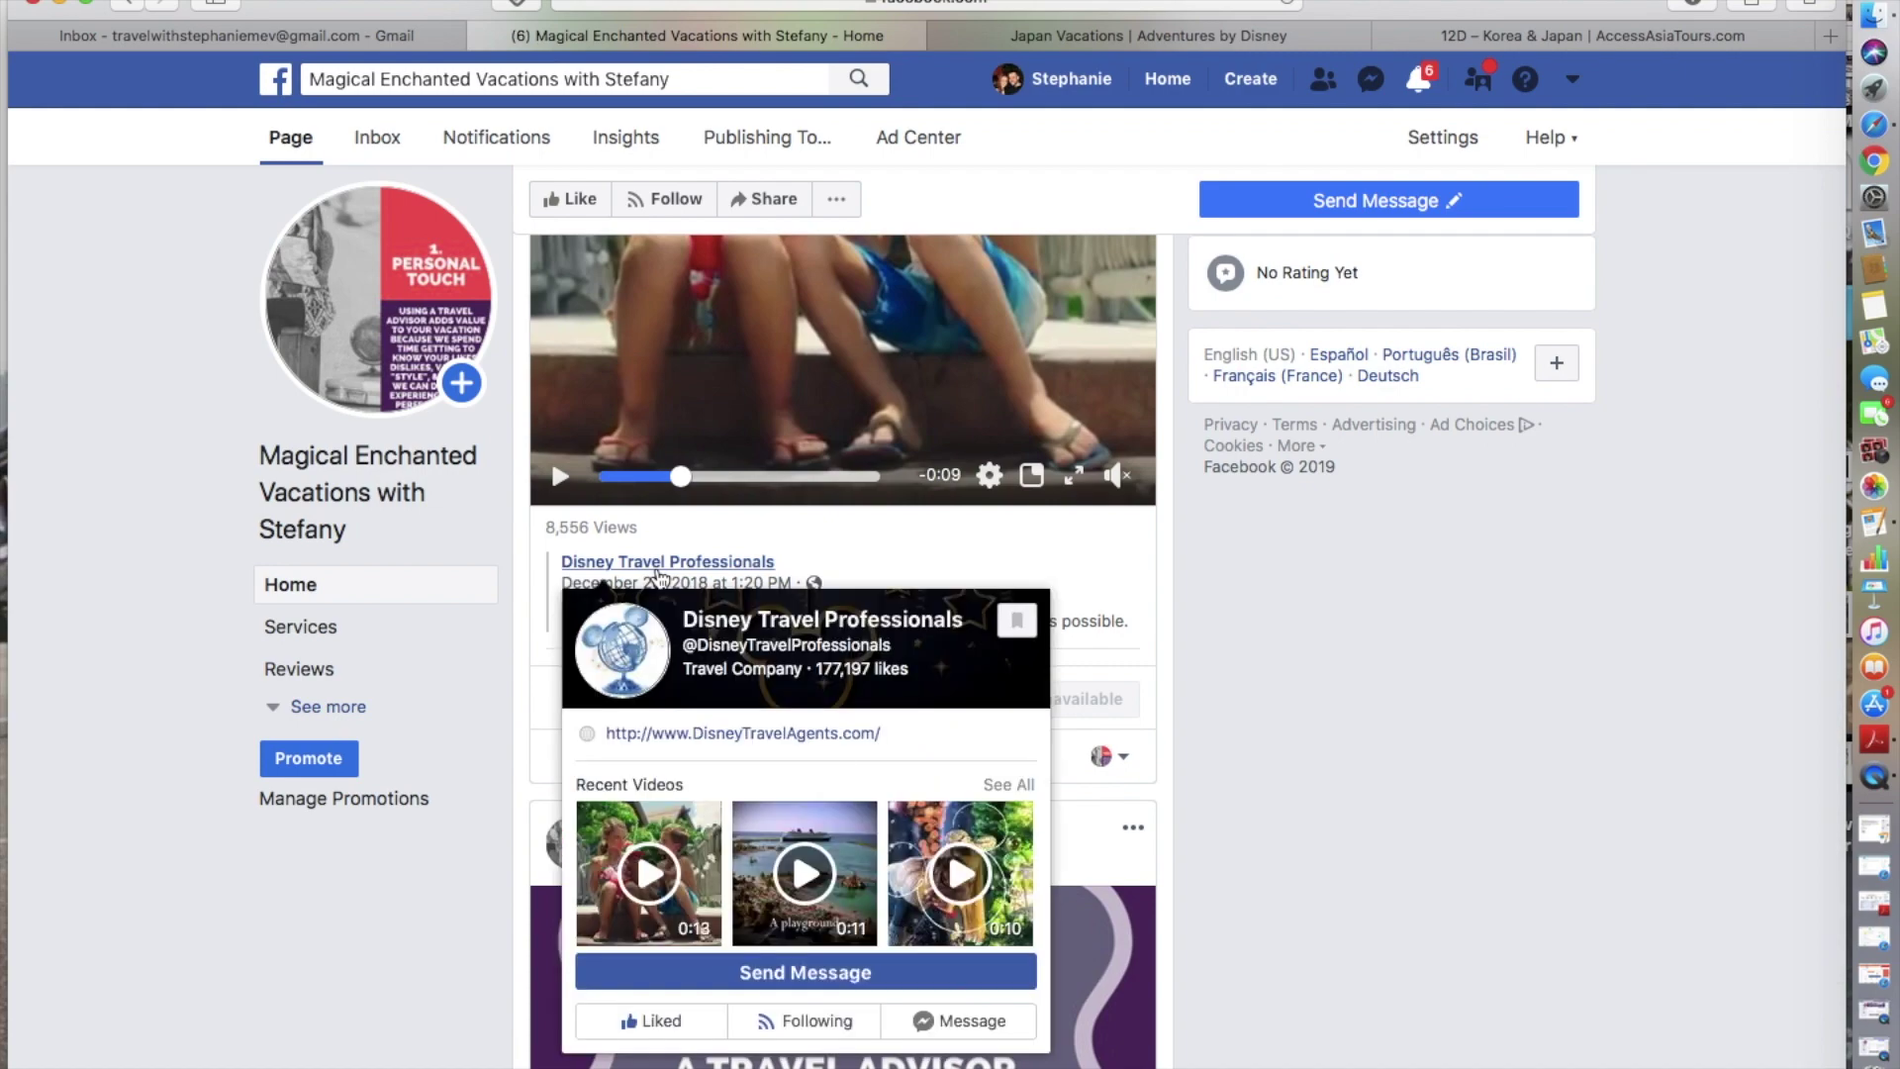
{"action": "scroll", "coordinate": [1552, 620], "scroll_direction": "up", "scroll_amount": 5}
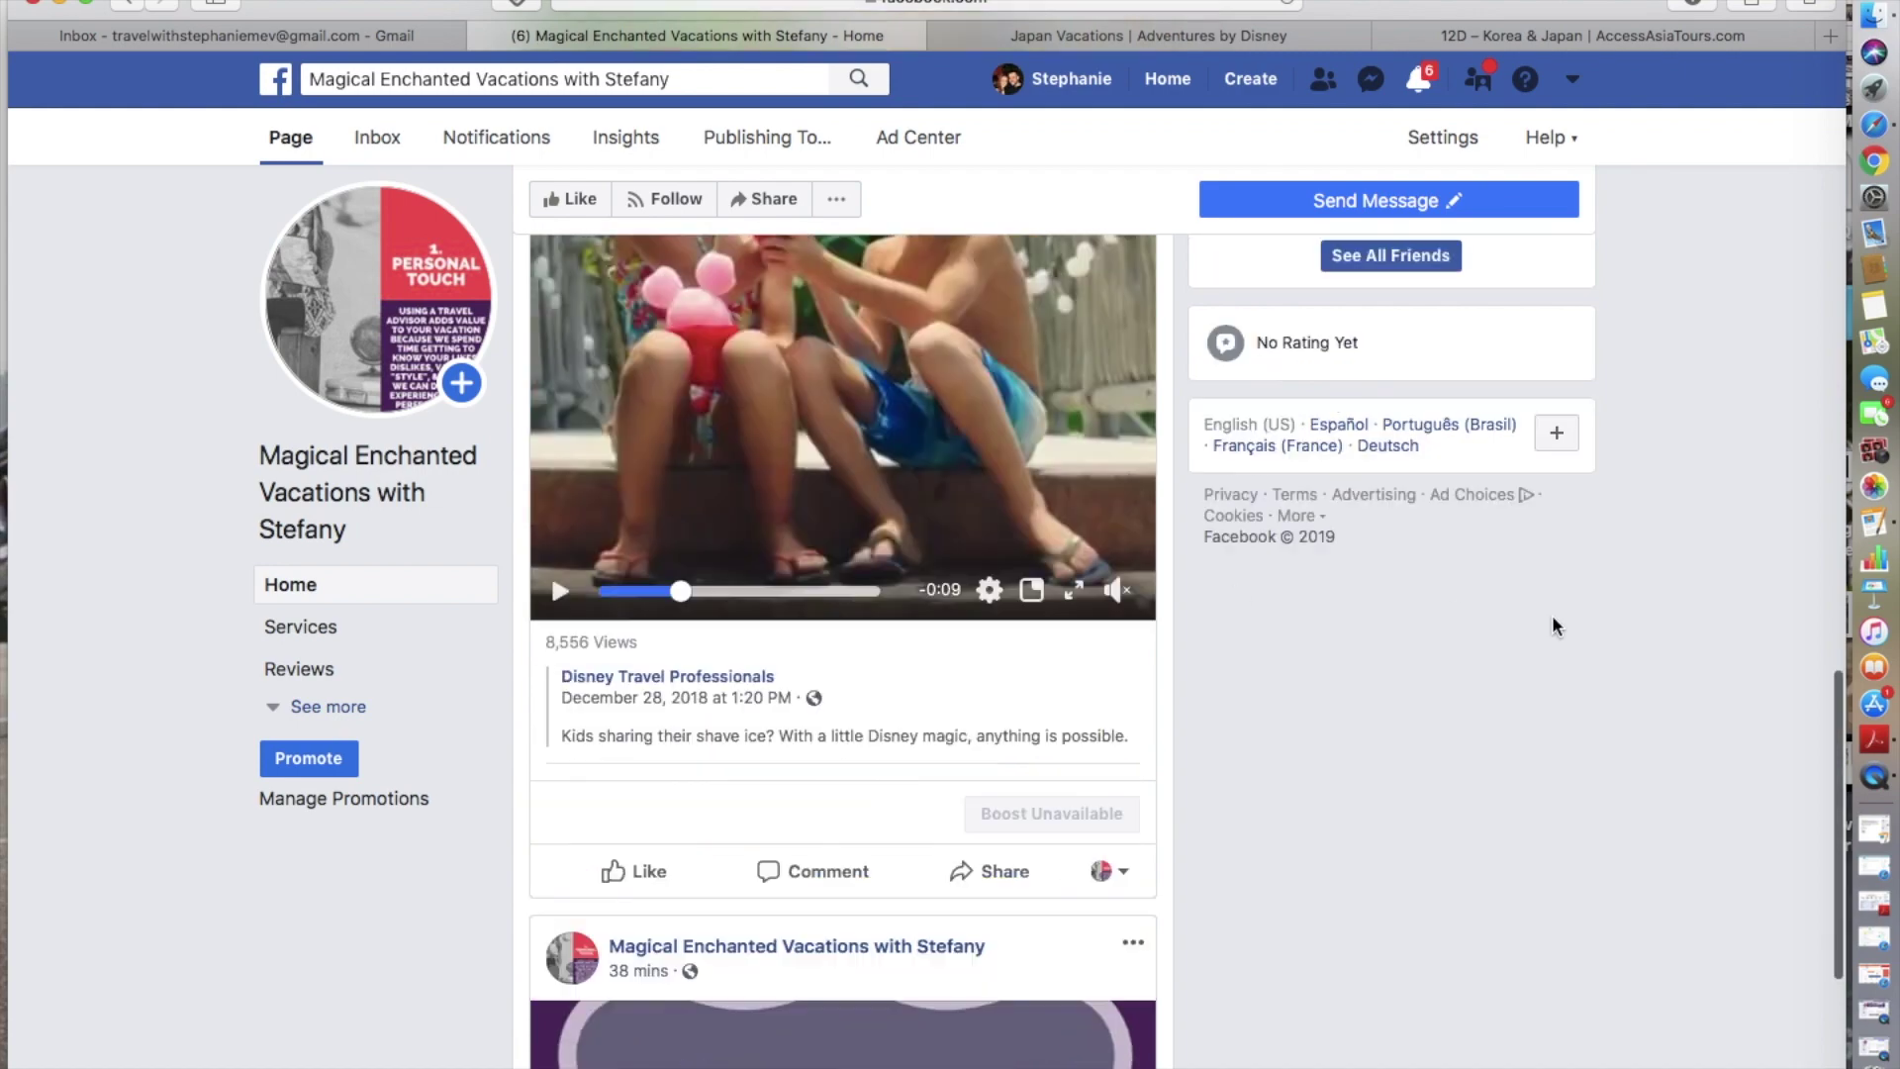
{"action": "scroll", "coordinate": [1178, 768], "scroll_direction": "up", "scroll_amount": 4}
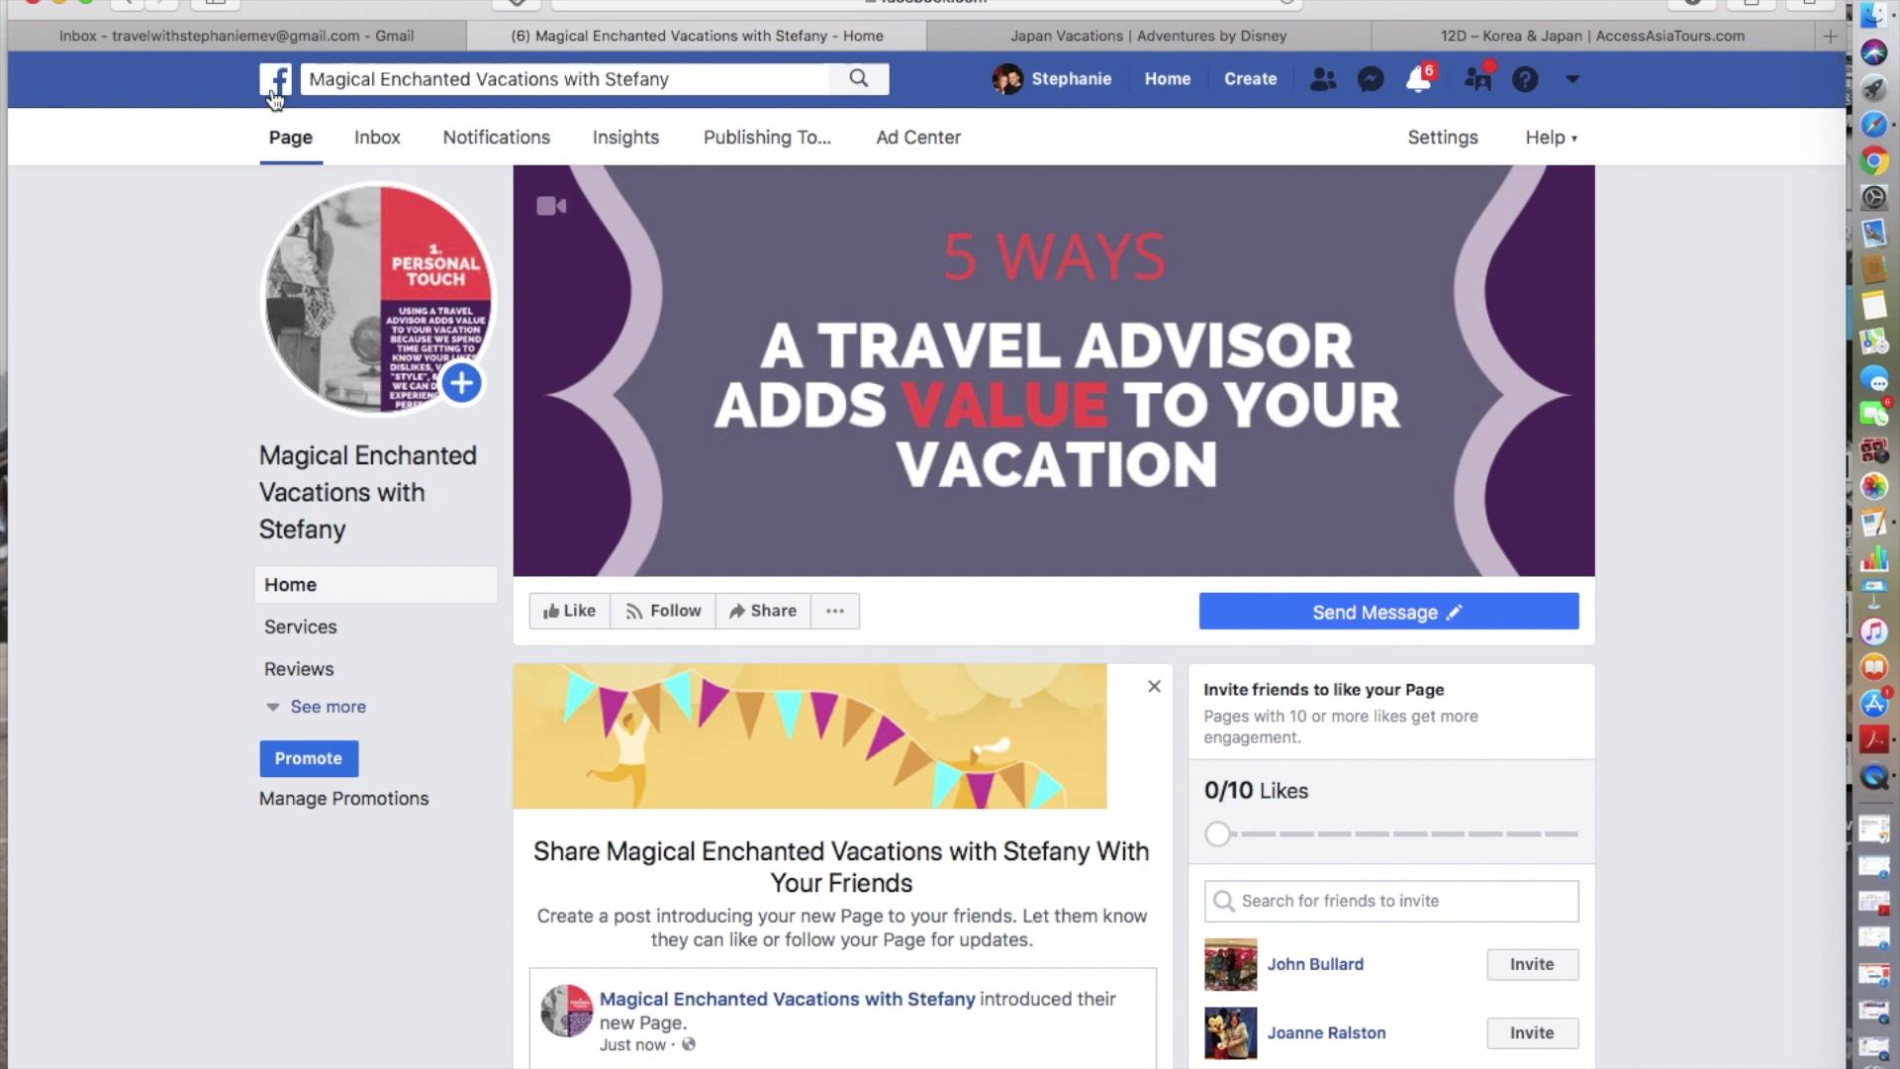
{"action": "left_click", "coordinate": [314, 527]}
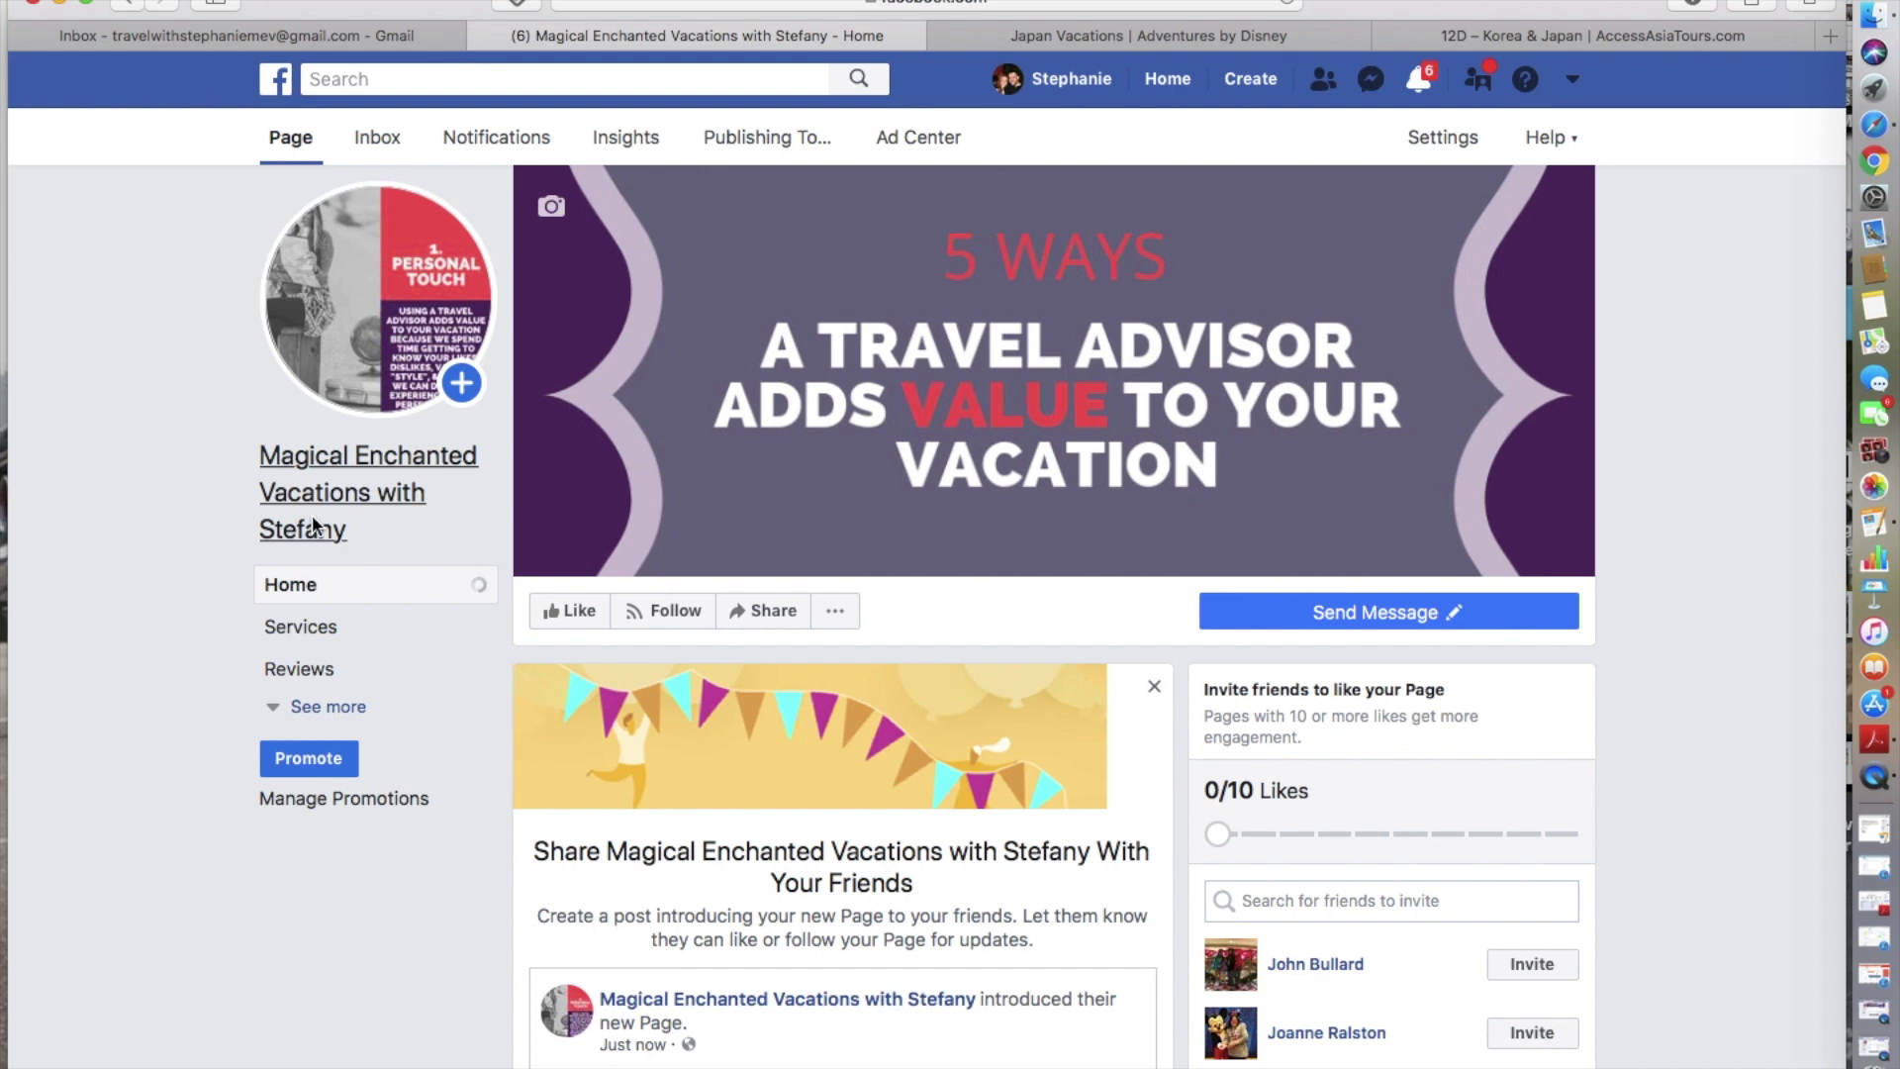
{"action": "scroll", "coordinate": [314, 527], "scroll_direction": "down", "scroll_amount": 3}
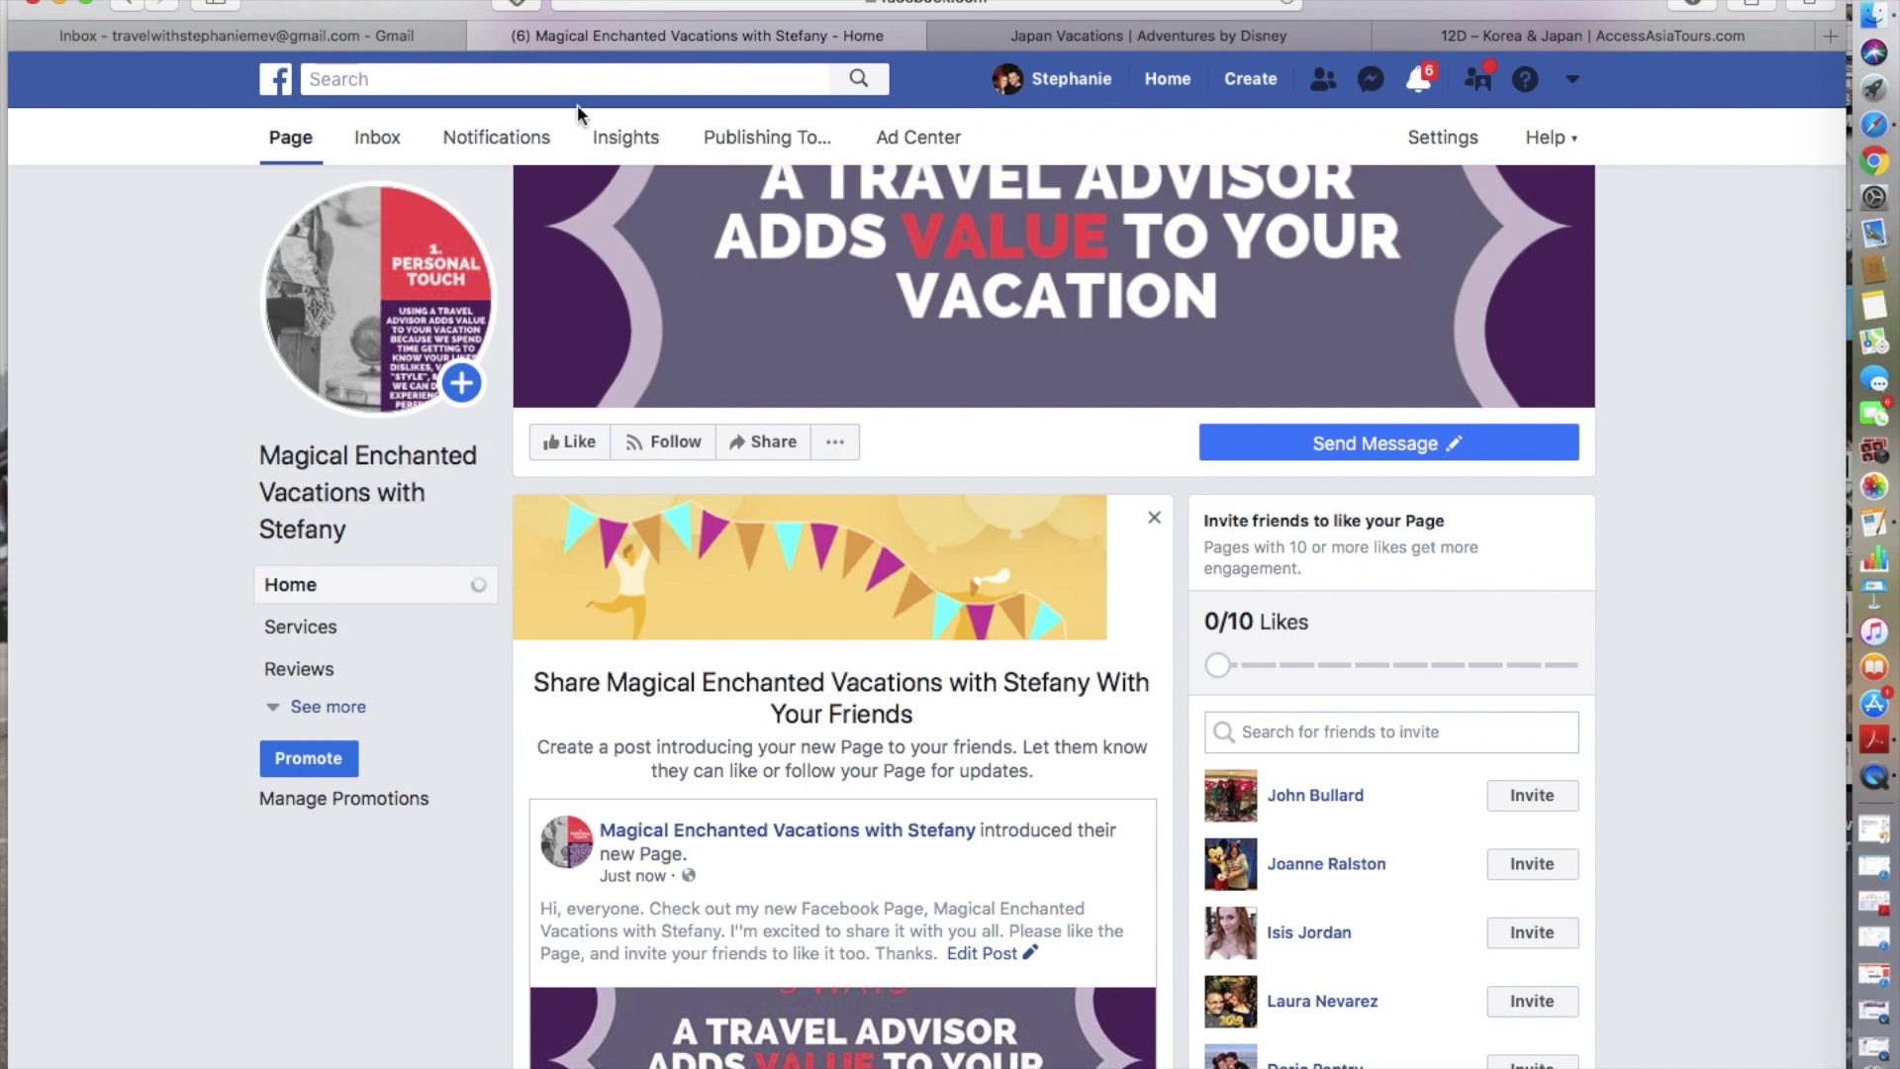
- Search Facebook for 'mevnews' and view all the results
{"action": "left_click", "coordinate": [493, 75]}
{"action": "type", "text": "m"}
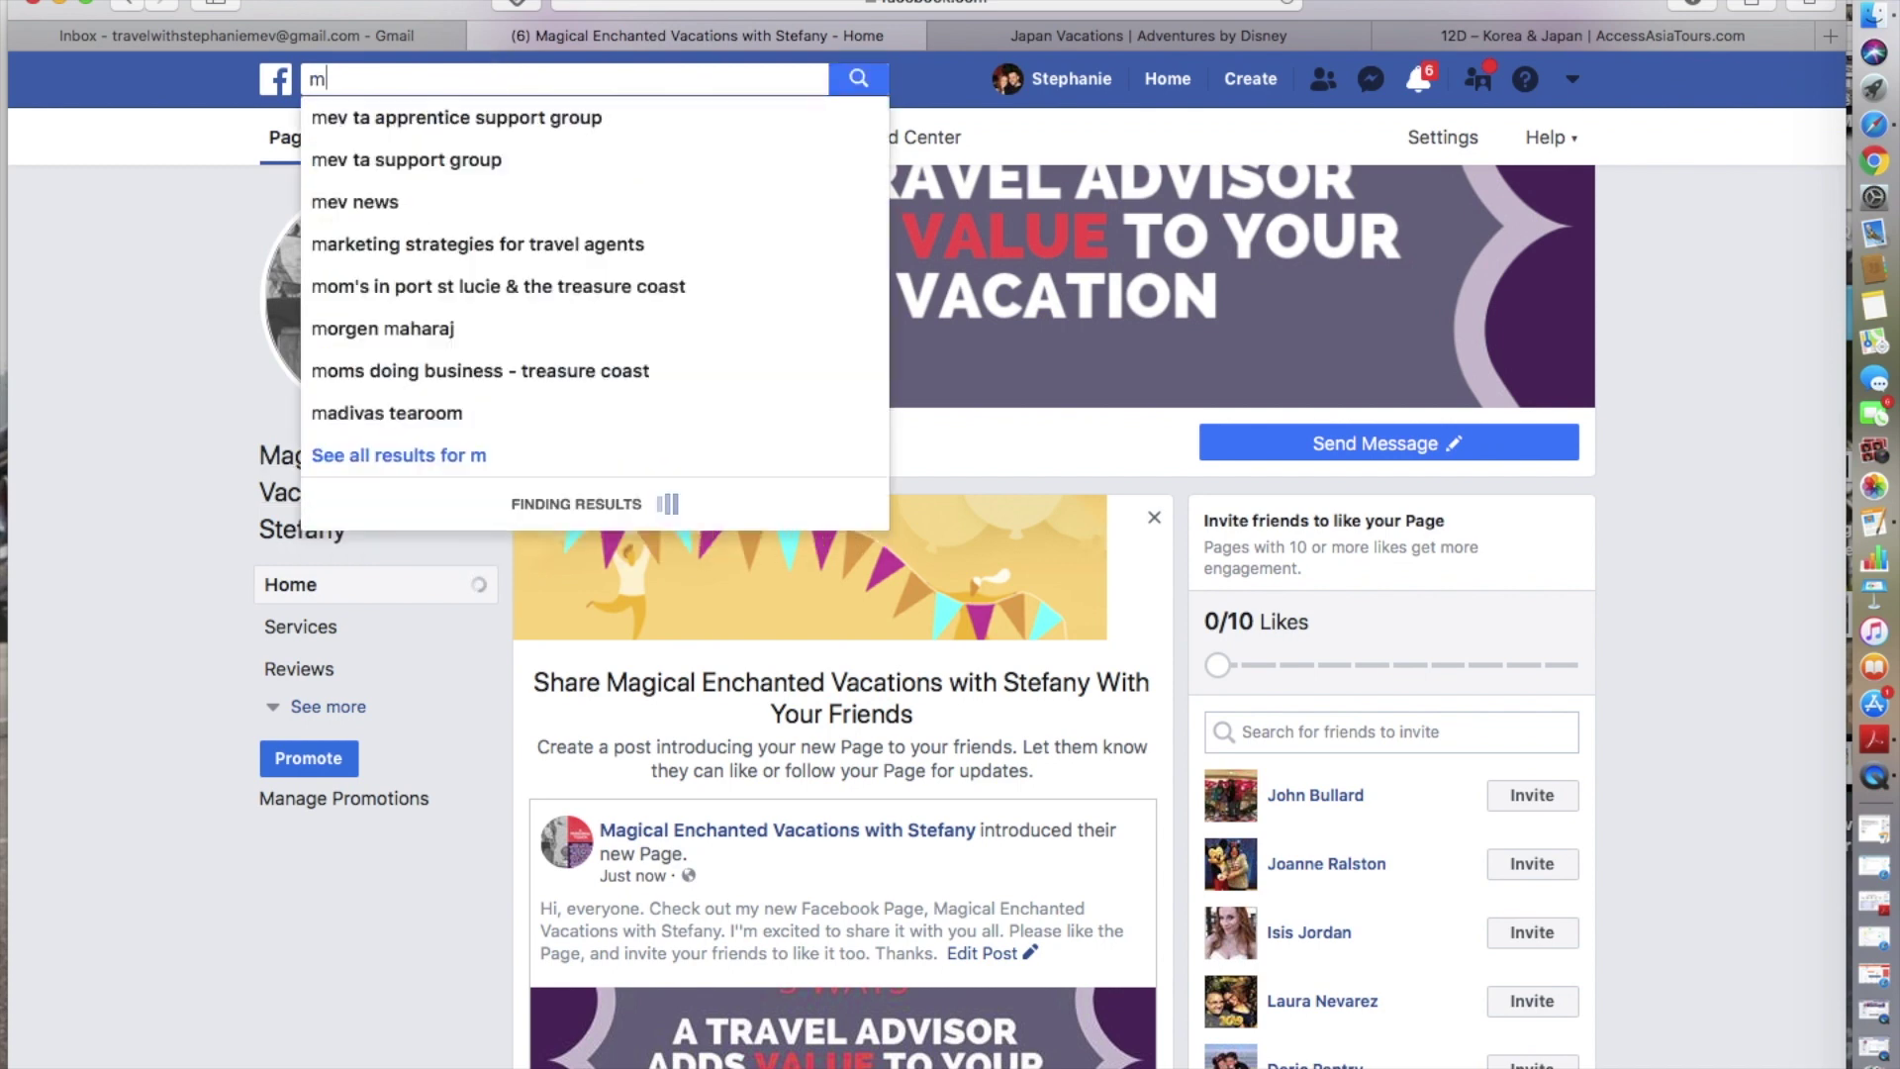
{"action": "type", "text": "evnews"}
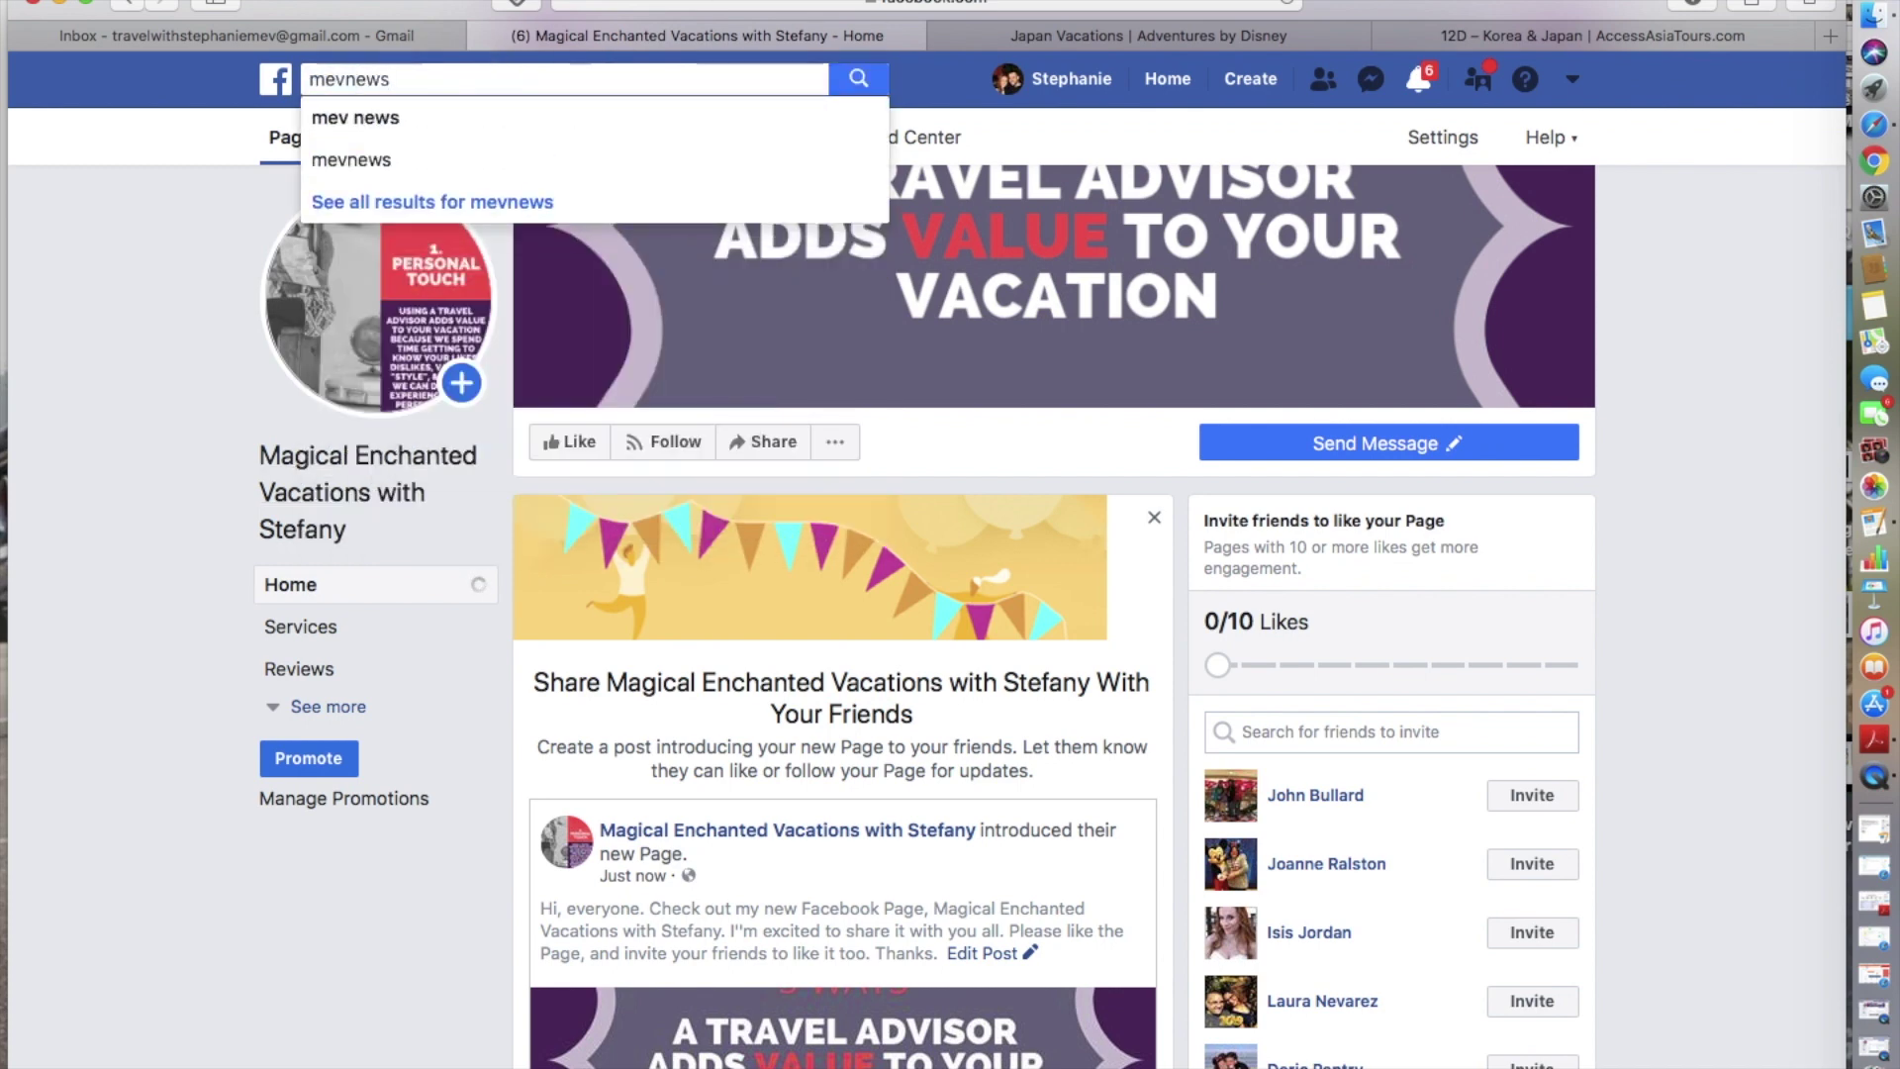
{"action": "scroll", "coordinate": [447, 148], "scroll_direction": "down", "scroll_amount": 5}
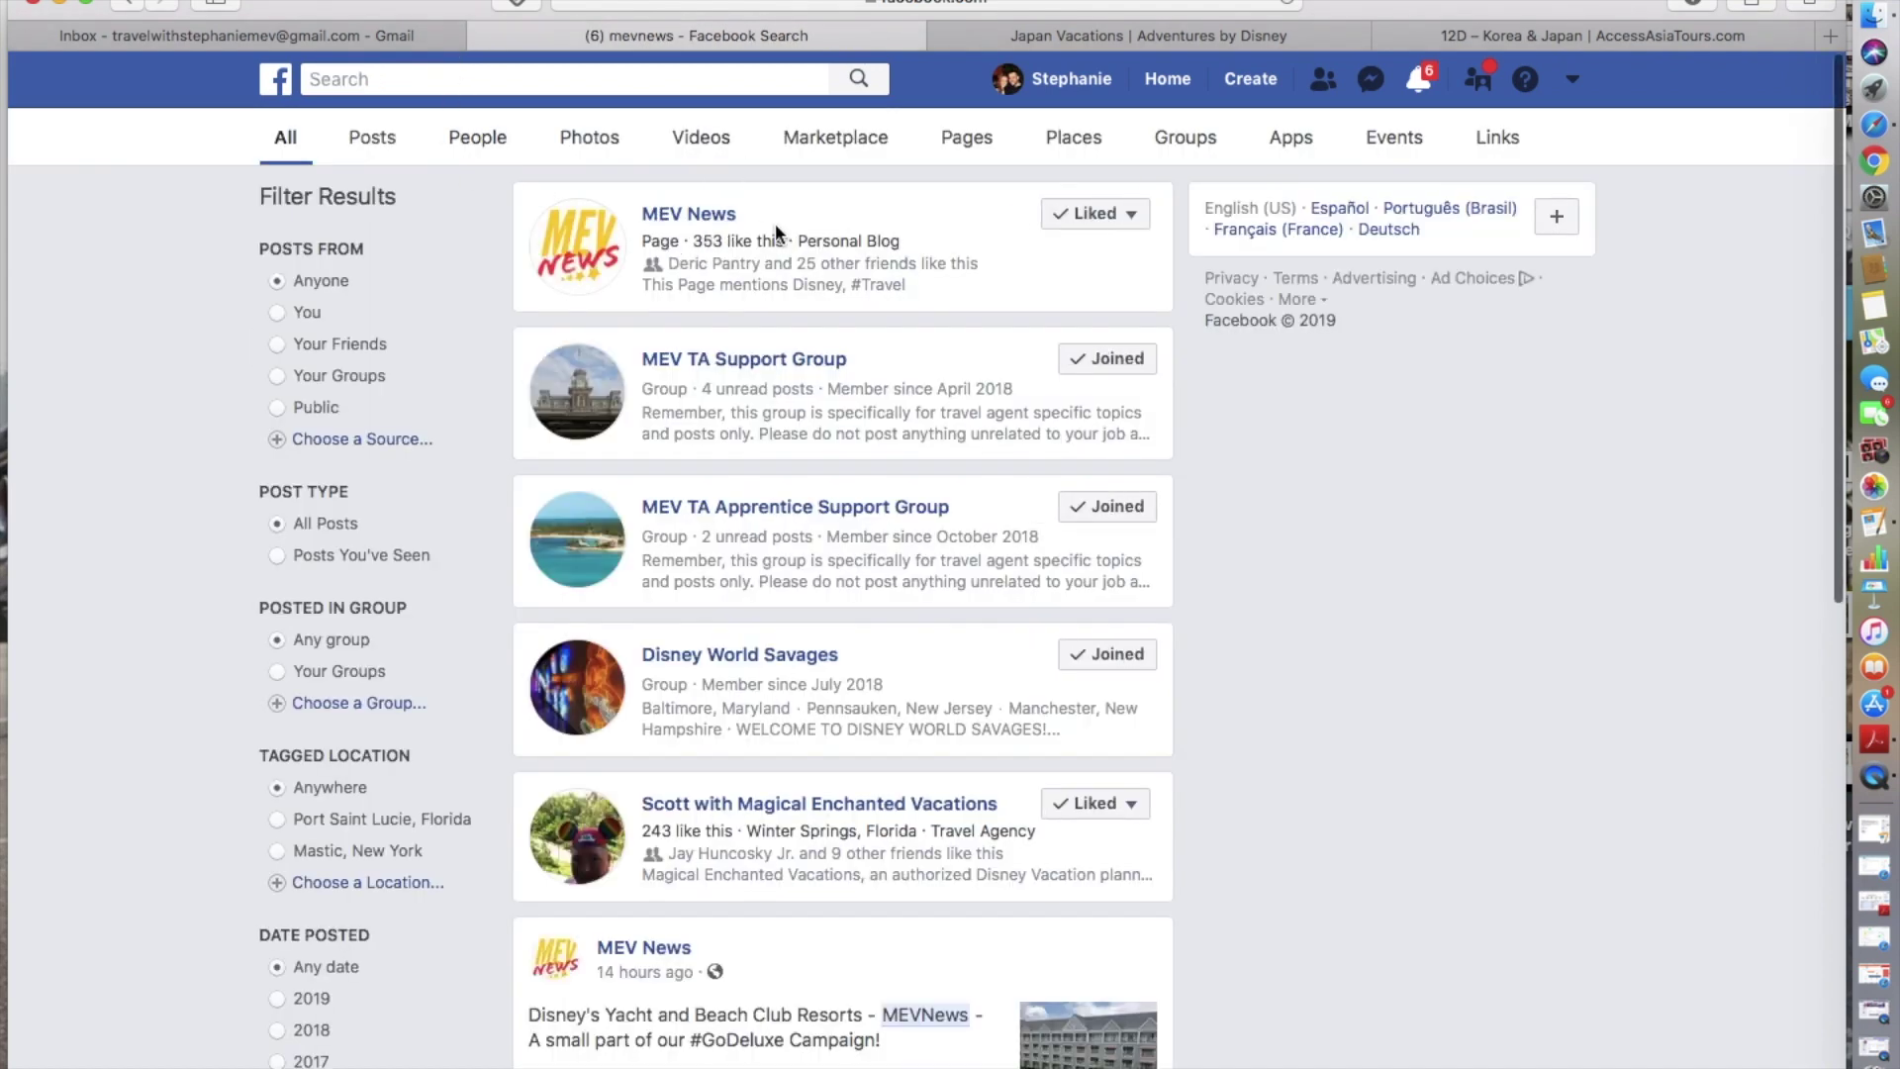
- Open the MEV News page from the results and browse its home (353 likes, 357 followers)
{"action": "left_click", "coordinate": [693, 215]}
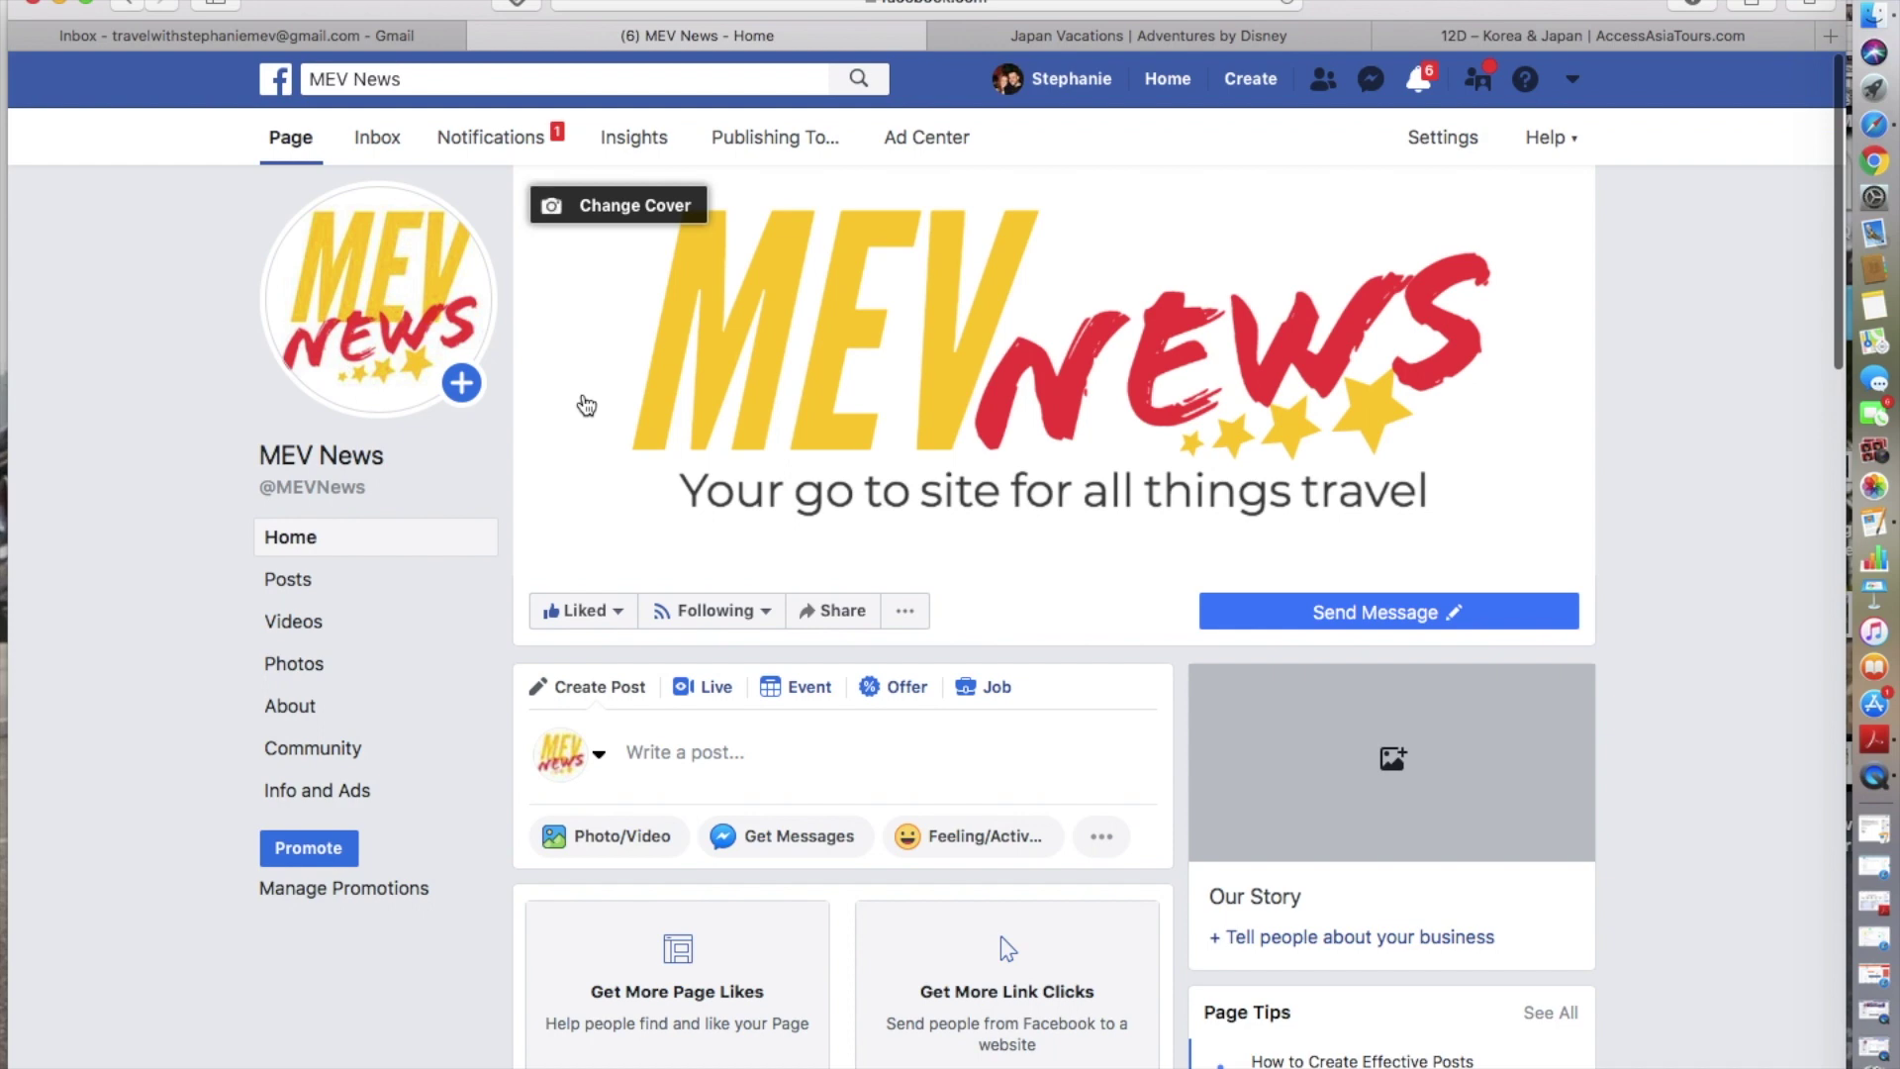
{"action": "scroll", "coordinate": [586, 406], "scroll_direction": "down", "scroll_amount": 5}
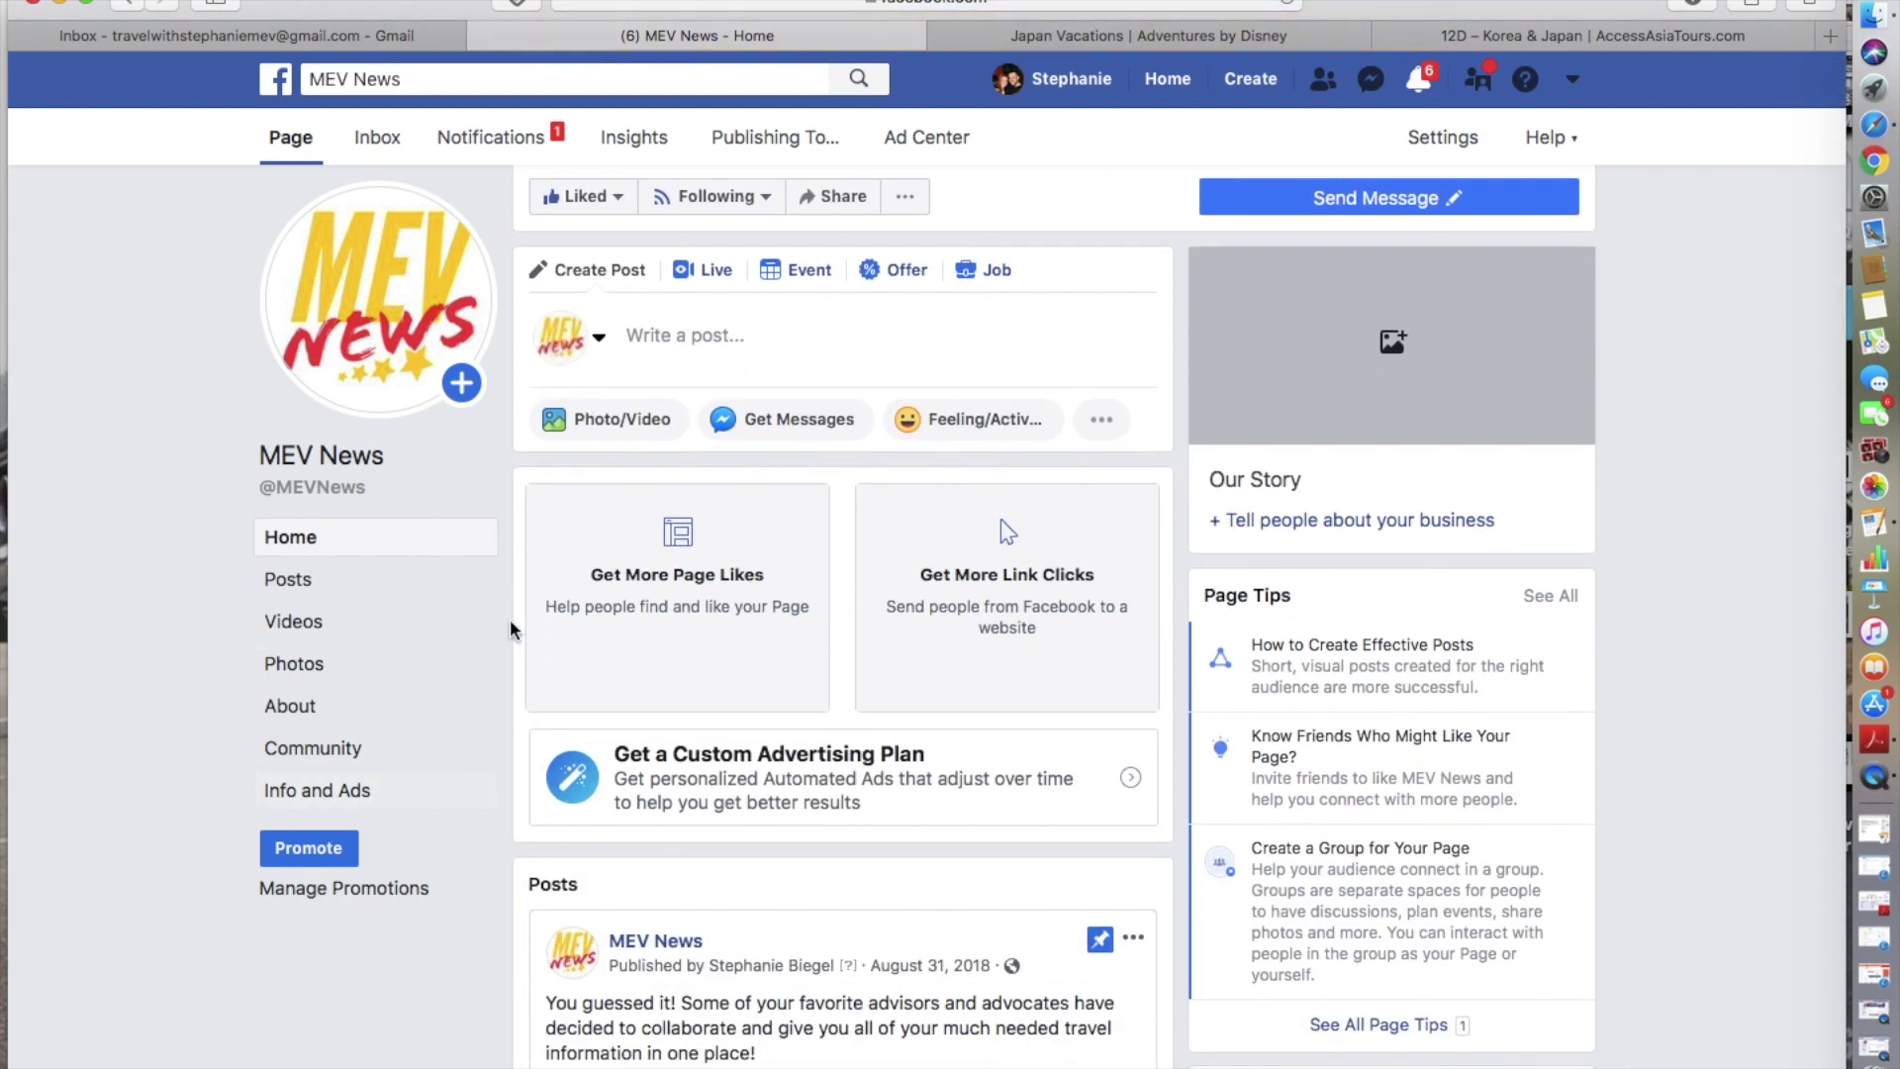
{"action": "scroll", "coordinate": [510, 623], "scroll_direction": "down", "scroll_amount": 15}
{"action": "scroll", "coordinate": [509, 620], "scroll_direction": "up", "scroll_amount": 6}
{"action": "scroll", "coordinate": [493, 642], "scroll_direction": "up", "scroll_amount": 2}
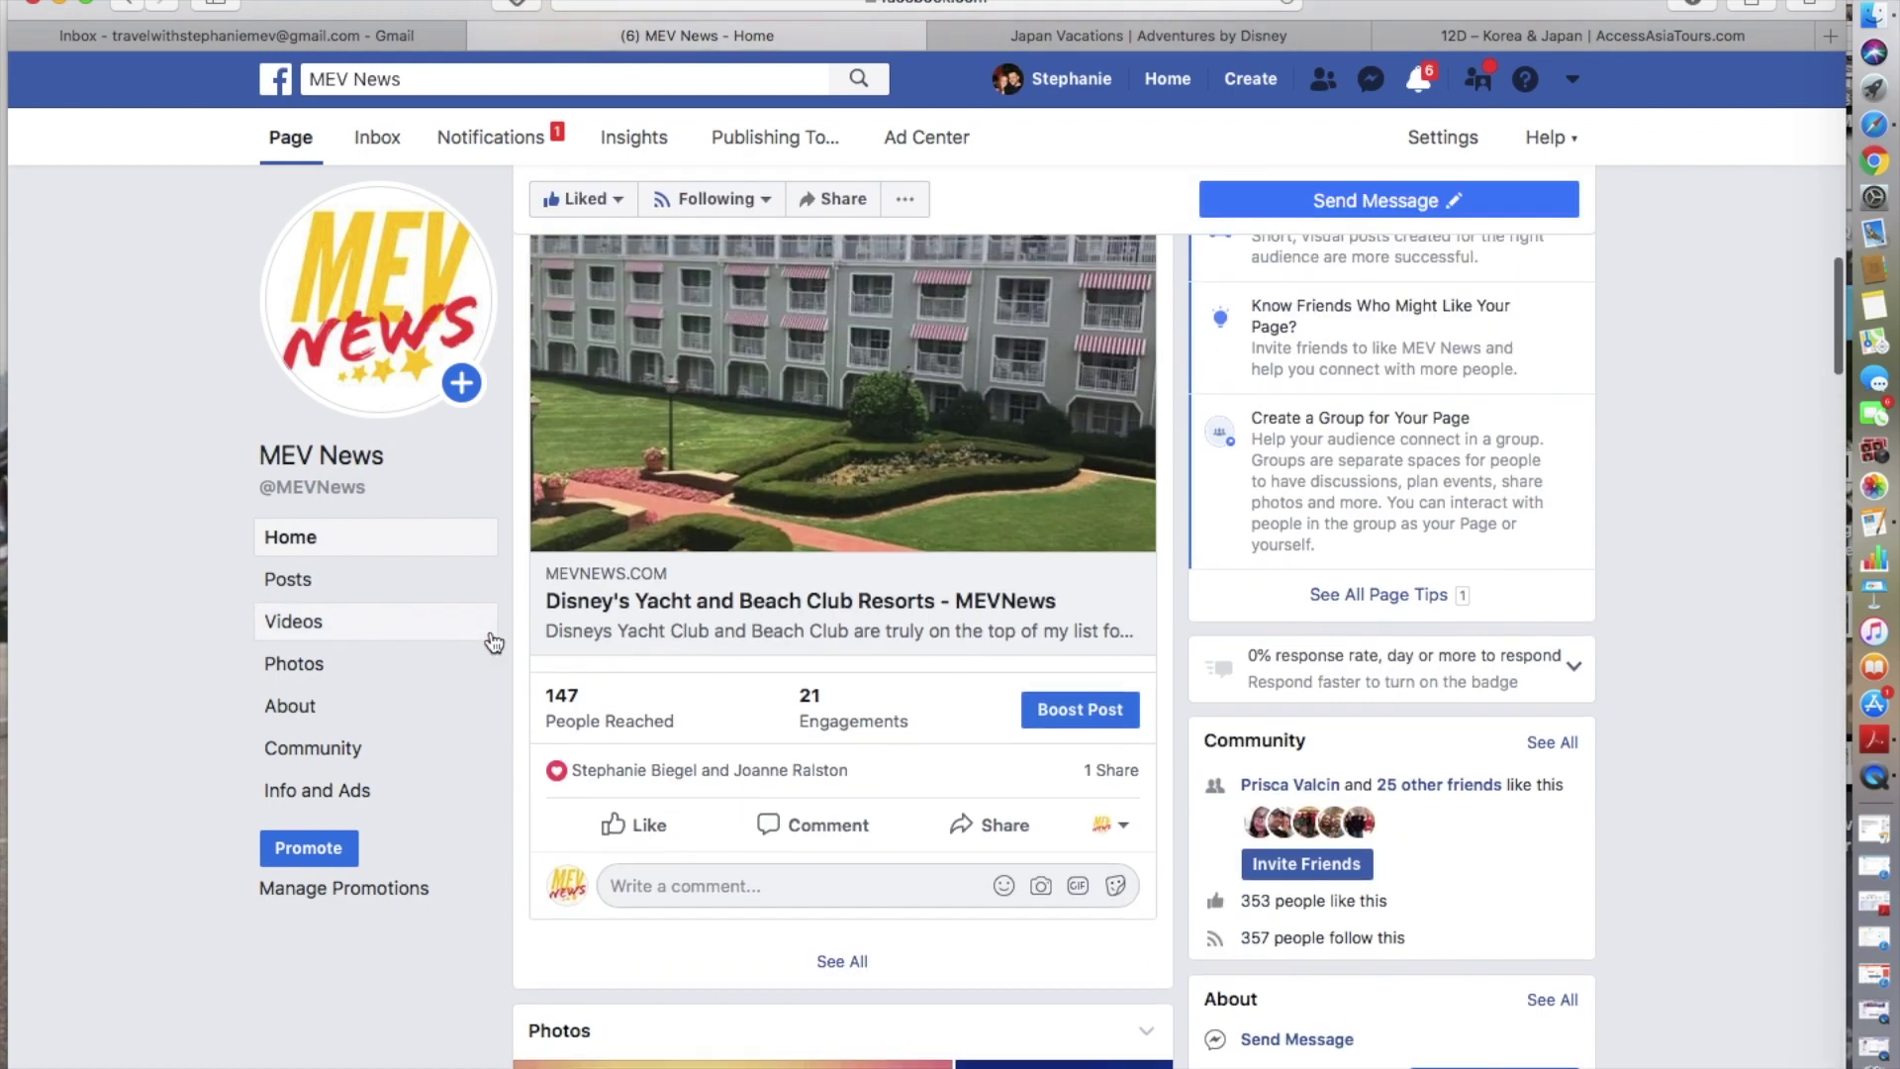
- Show only MEV News posts and open sharing options on the Happy National Buffet Day post
{"action": "left_click", "coordinate": [386, 592]}
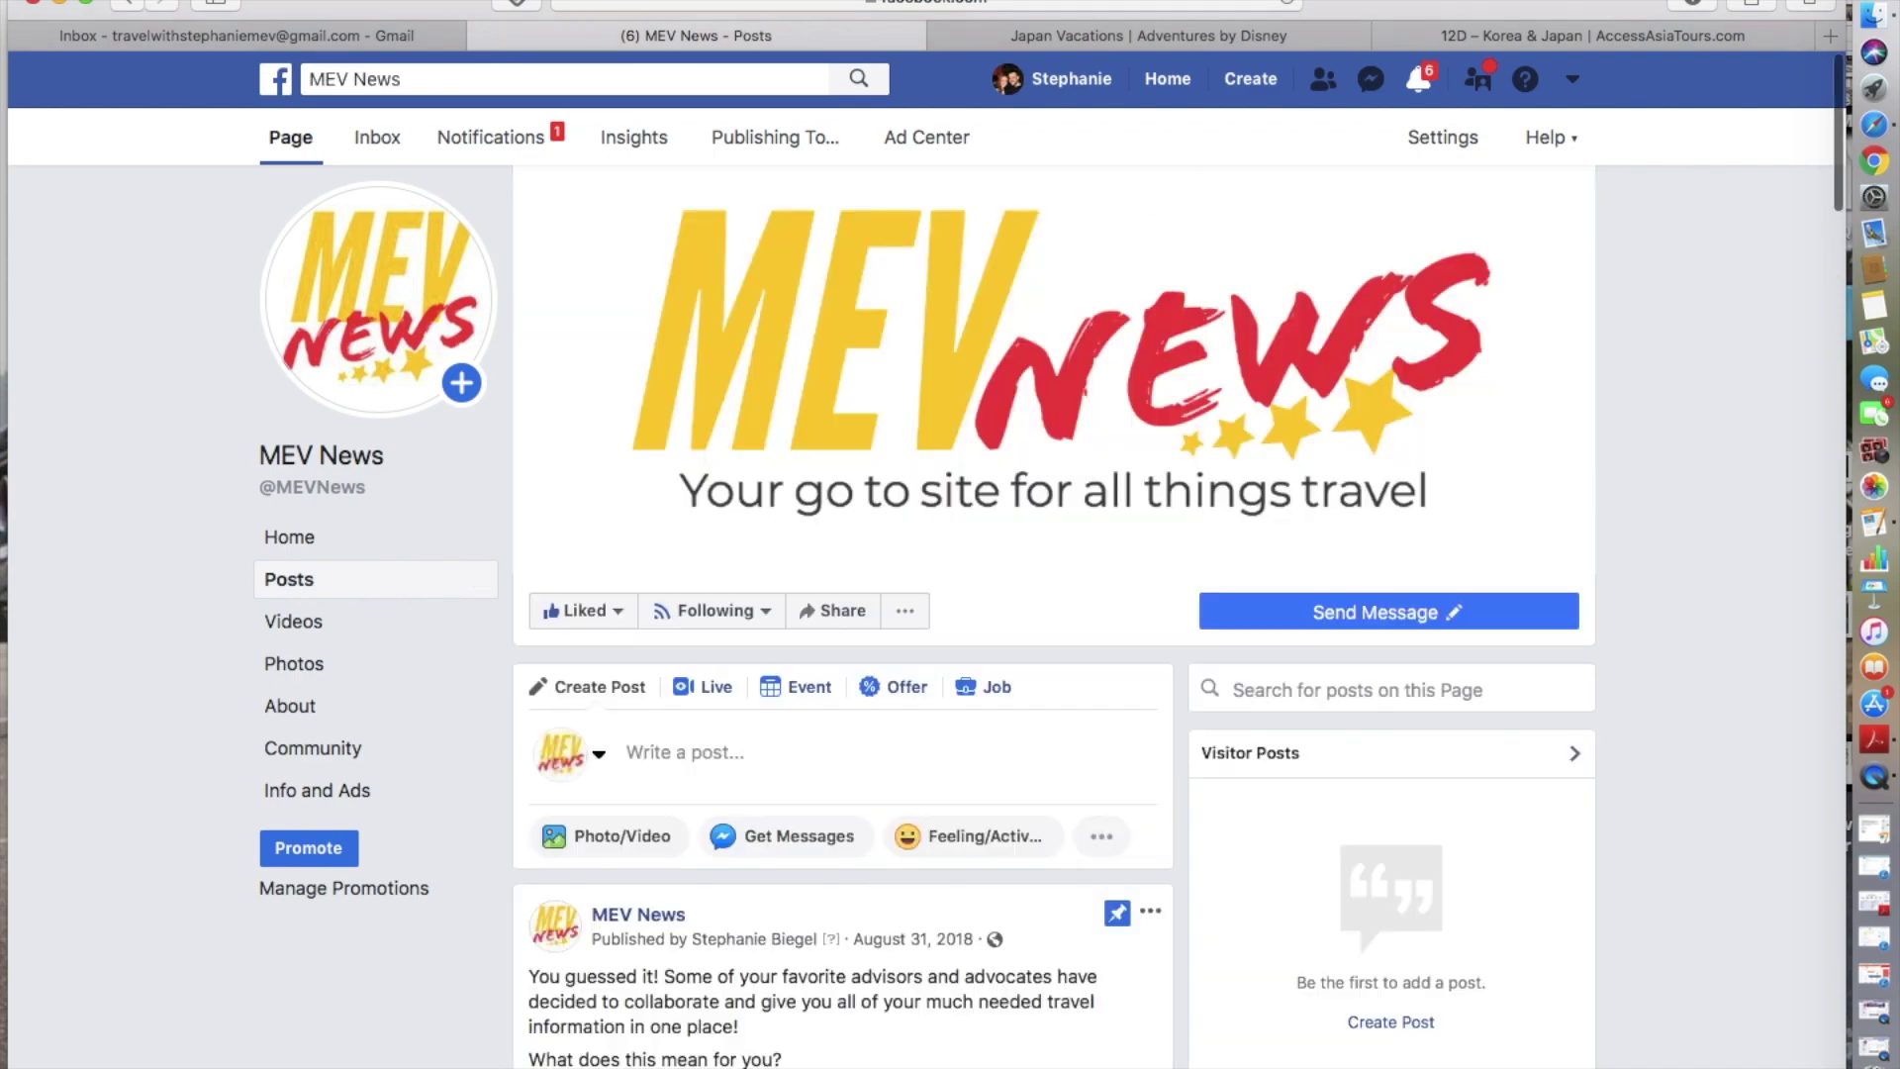
{"action": "scroll", "coordinate": [389, 600], "scroll_direction": "down", "scroll_amount": 10}
{"action": "scroll", "coordinate": [841, 643], "scroll_direction": "down", "scroll_amount": 5}
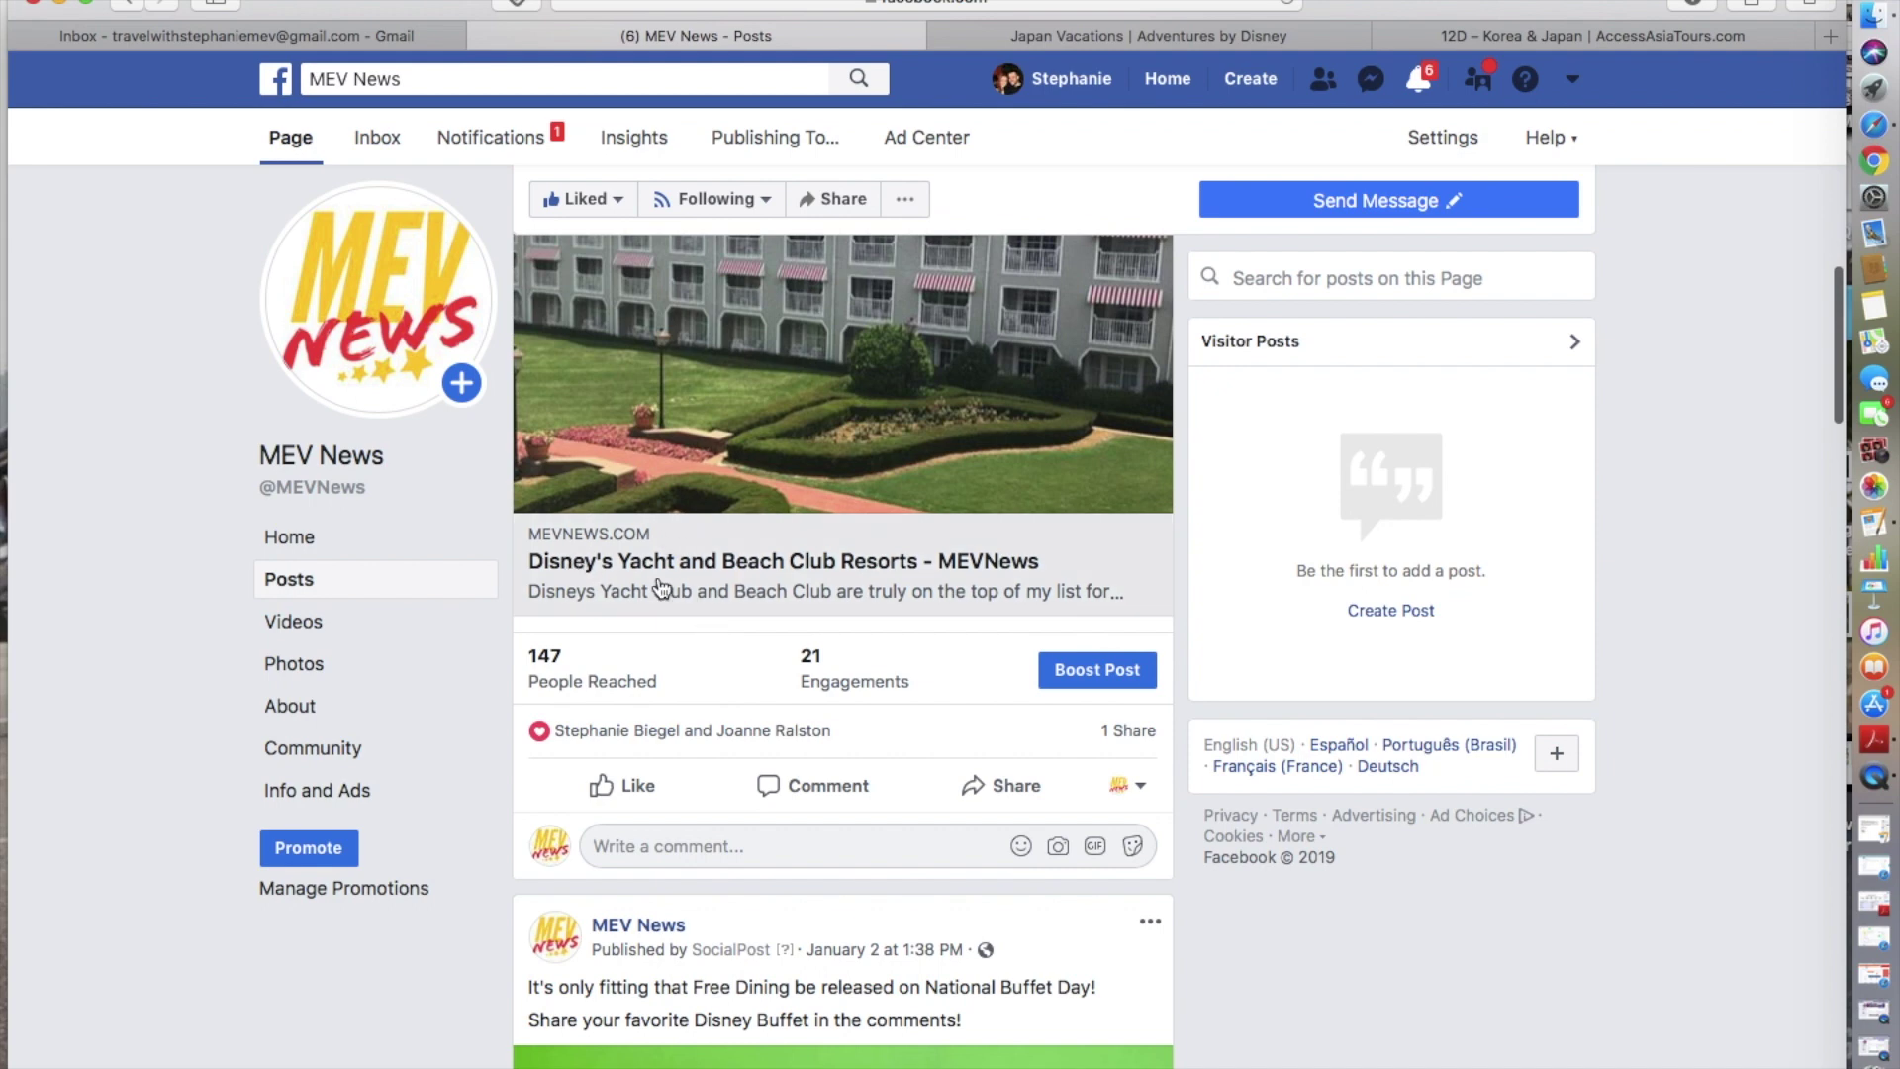
{"action": "scroll", "coordinate": [661, 589], "scroll_direction": "up", "scroll_amount": 1}
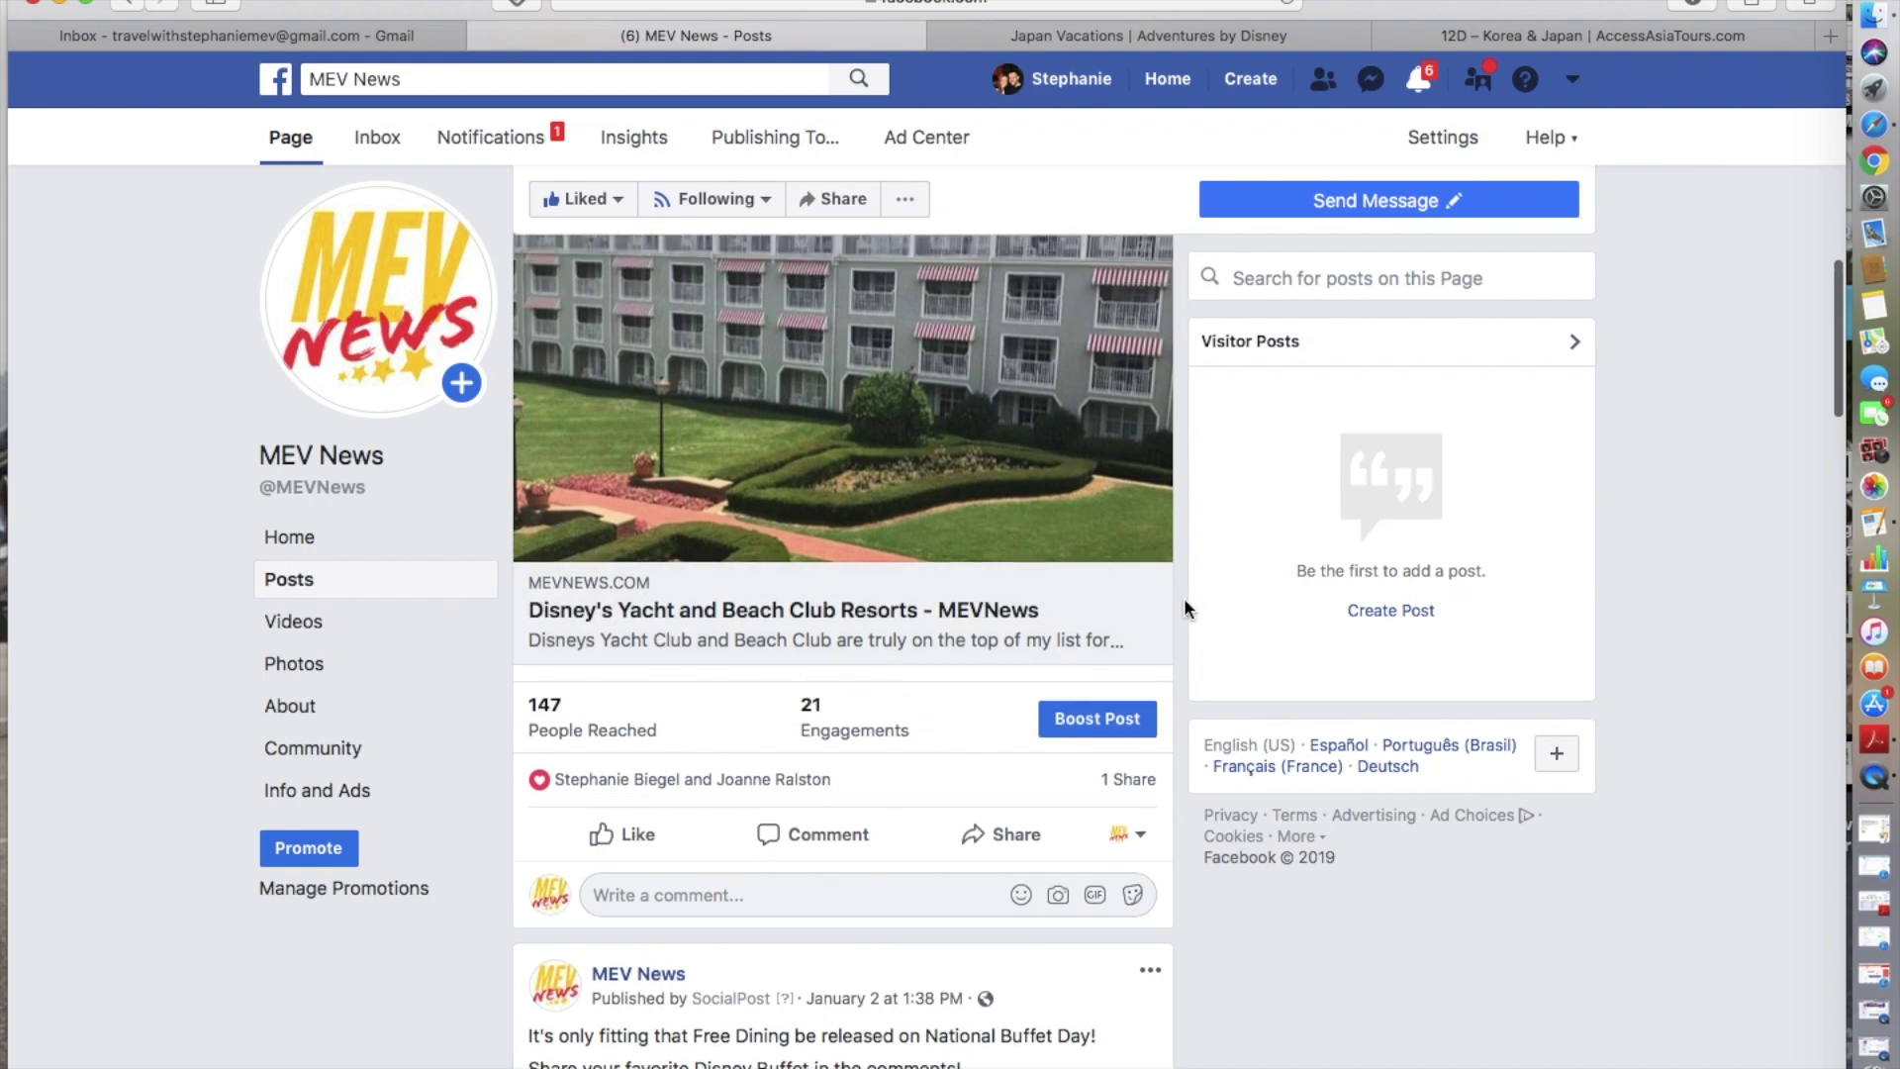
{"action": "scroll", "coordinate": [1113, 638], "scroll_direction": "down", "scroll_amount": 2}
{"action": "scroll", "coordinate": [1113, 638], "scroll_direction": "down", "scroll_amount": 6}
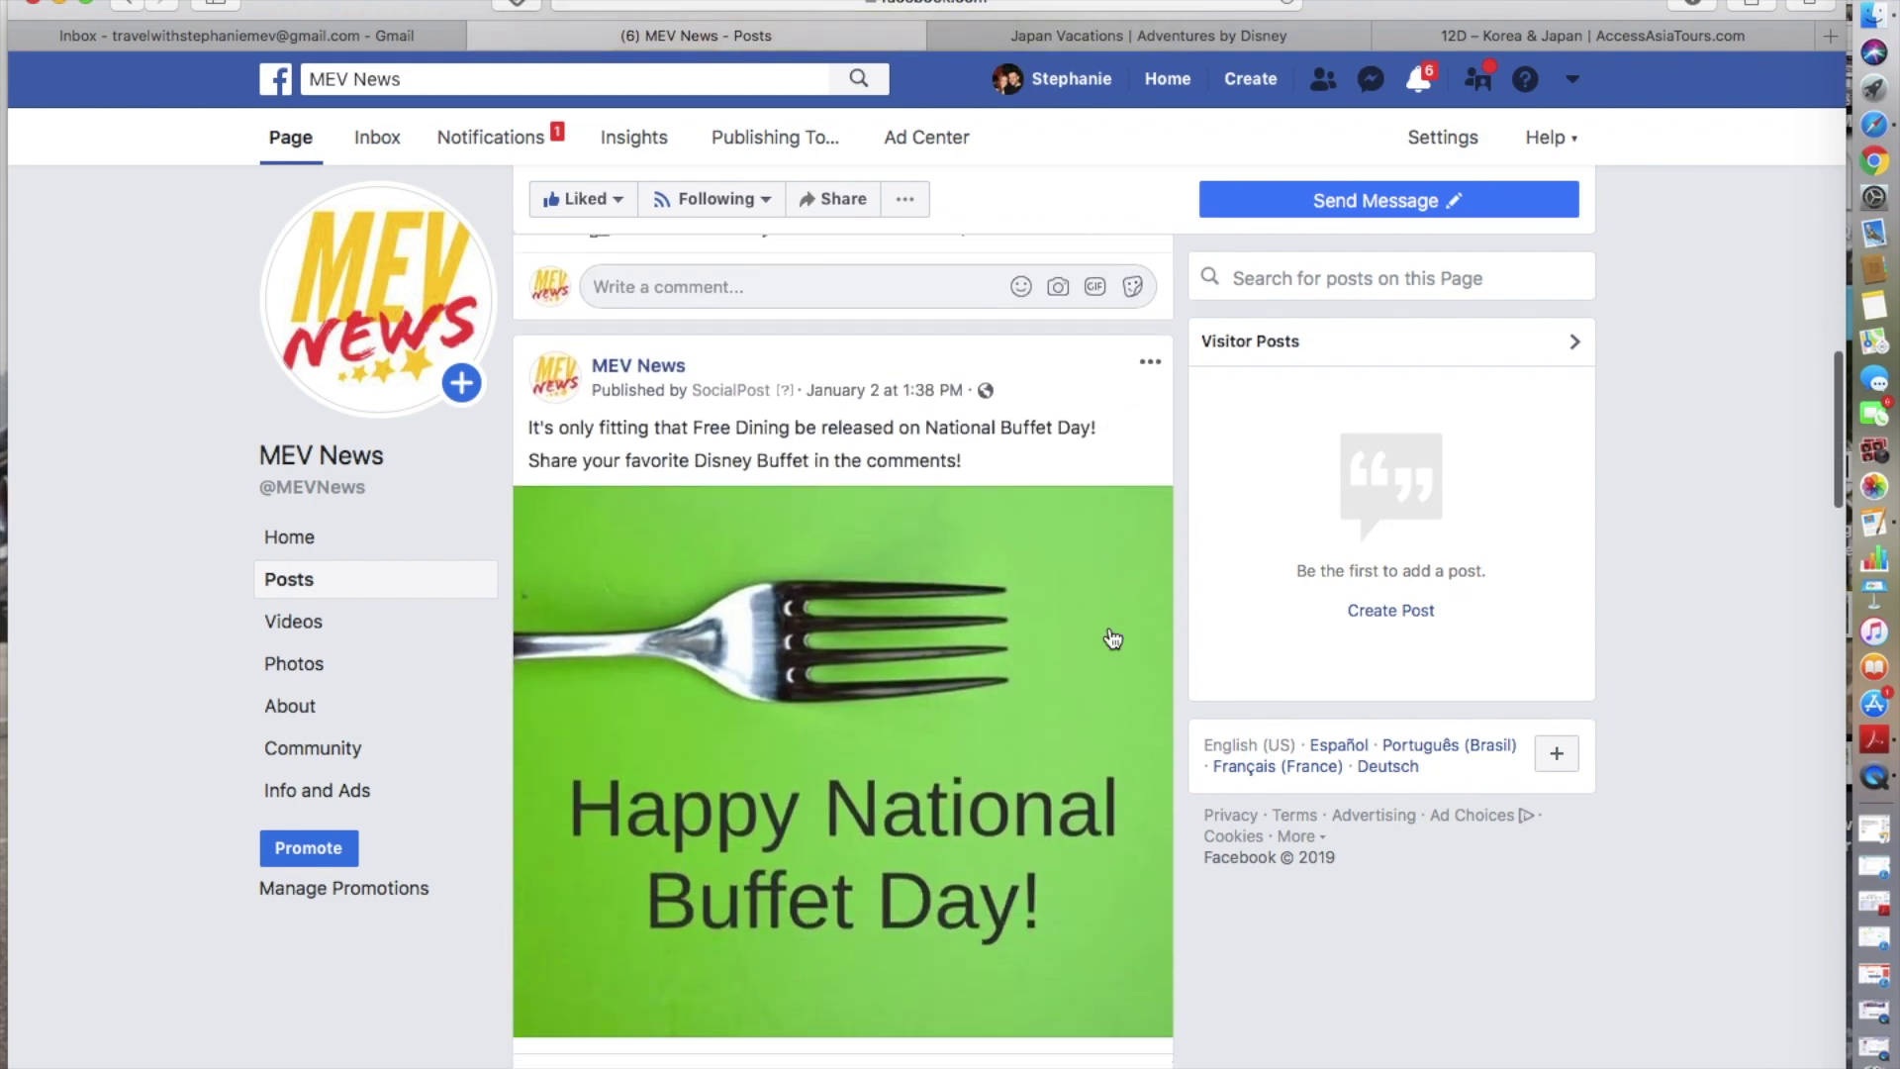
{"action": "scroll", "coordinate": [941, 582], "scroll_direction": "up", "scroll_amount": 1}
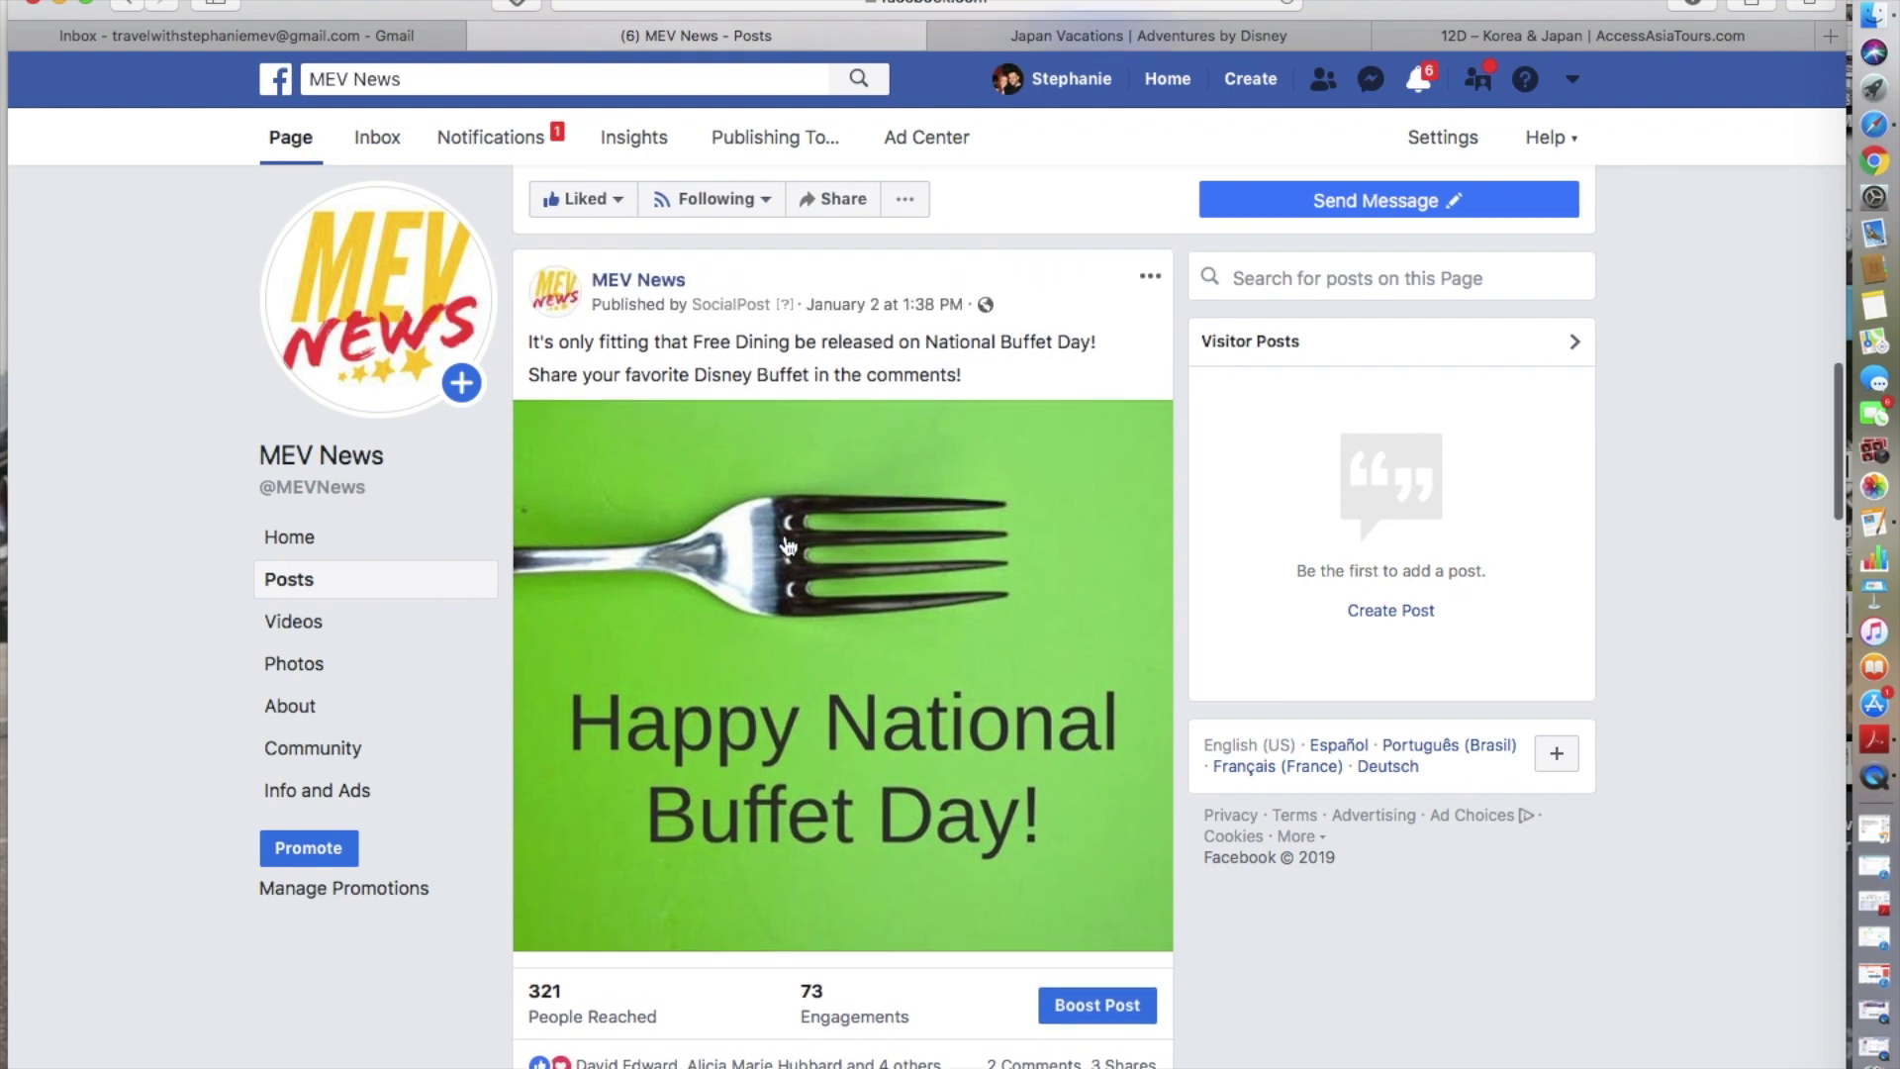
{"action": "scroll", "coordinate": [788, 546], "scroll_direction": "down", "scroll_amount": 3}
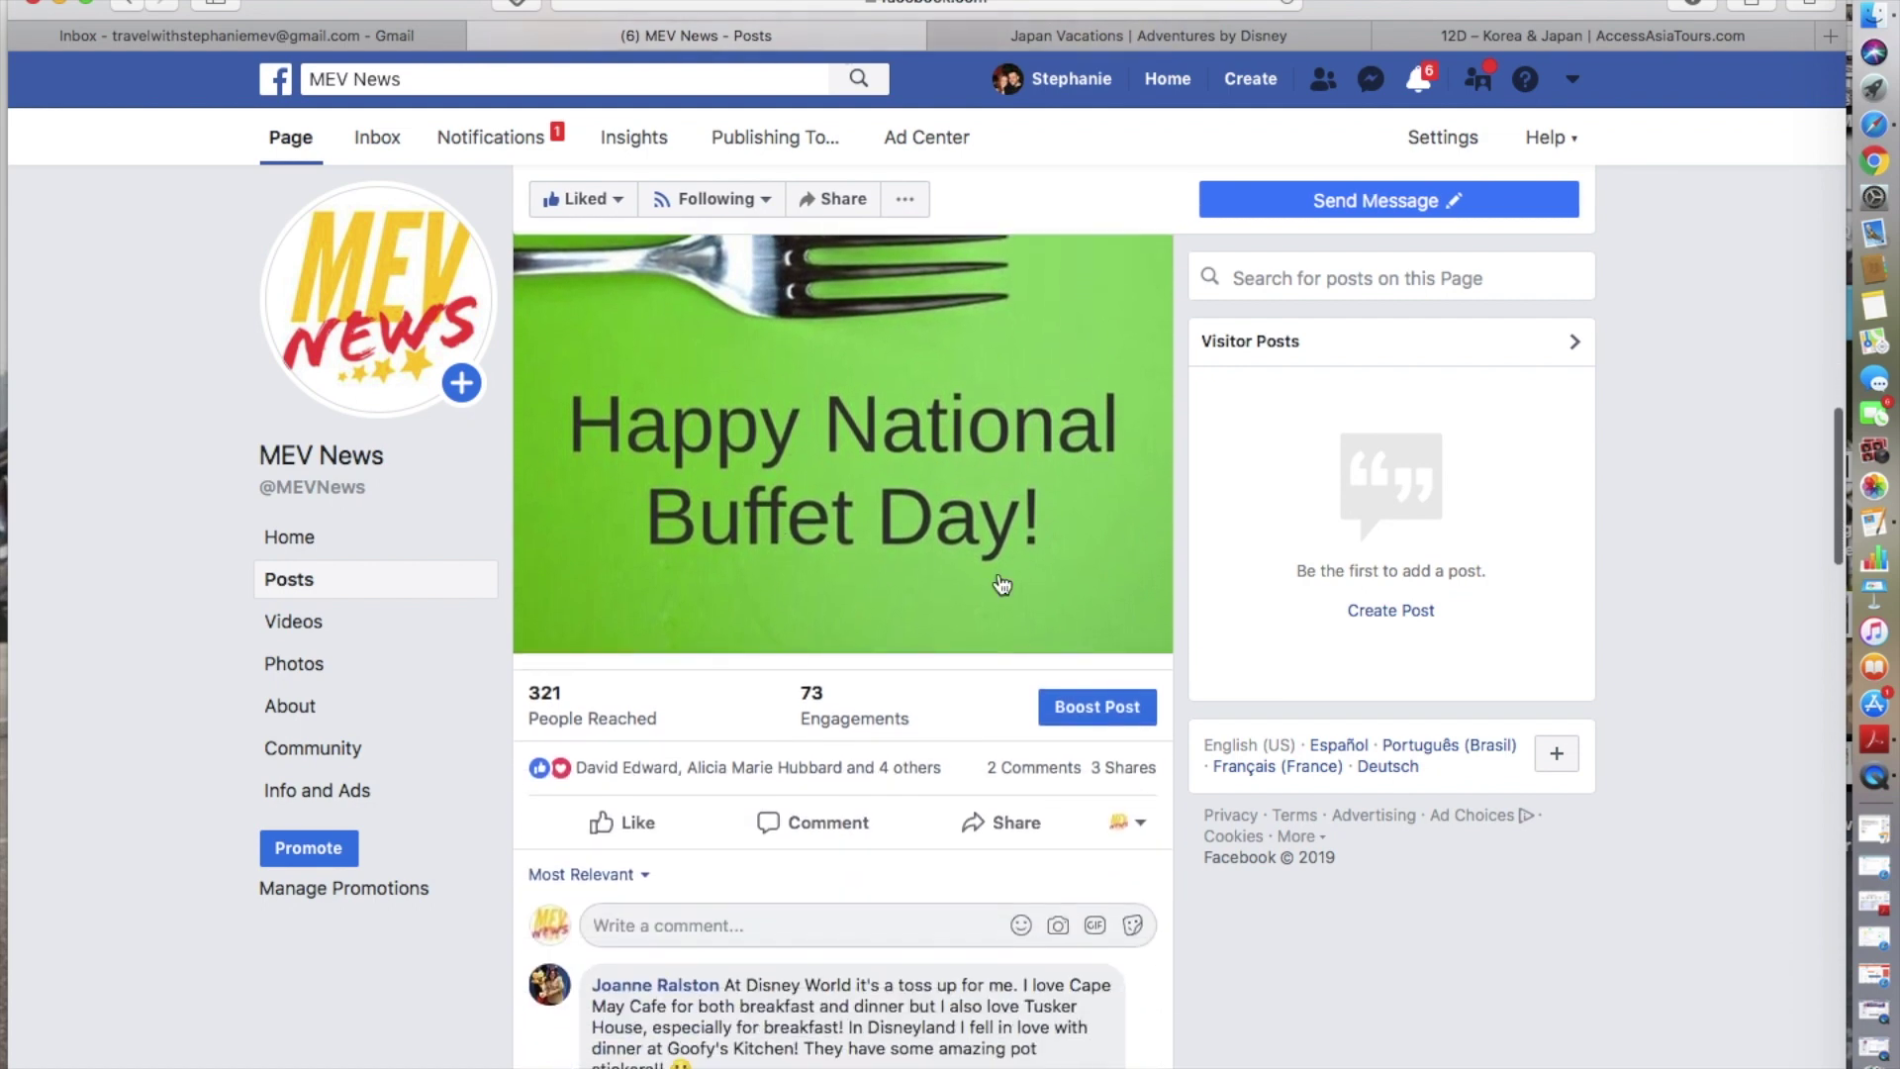
{"action": "left_click", "coordinate": [1005, 823]}
- Prepare sharing the Buffet Day post to Magical Enchanted Vacations with Stefany and expand its preview
{"action": "left_click", "coordinate": [976, 940]}
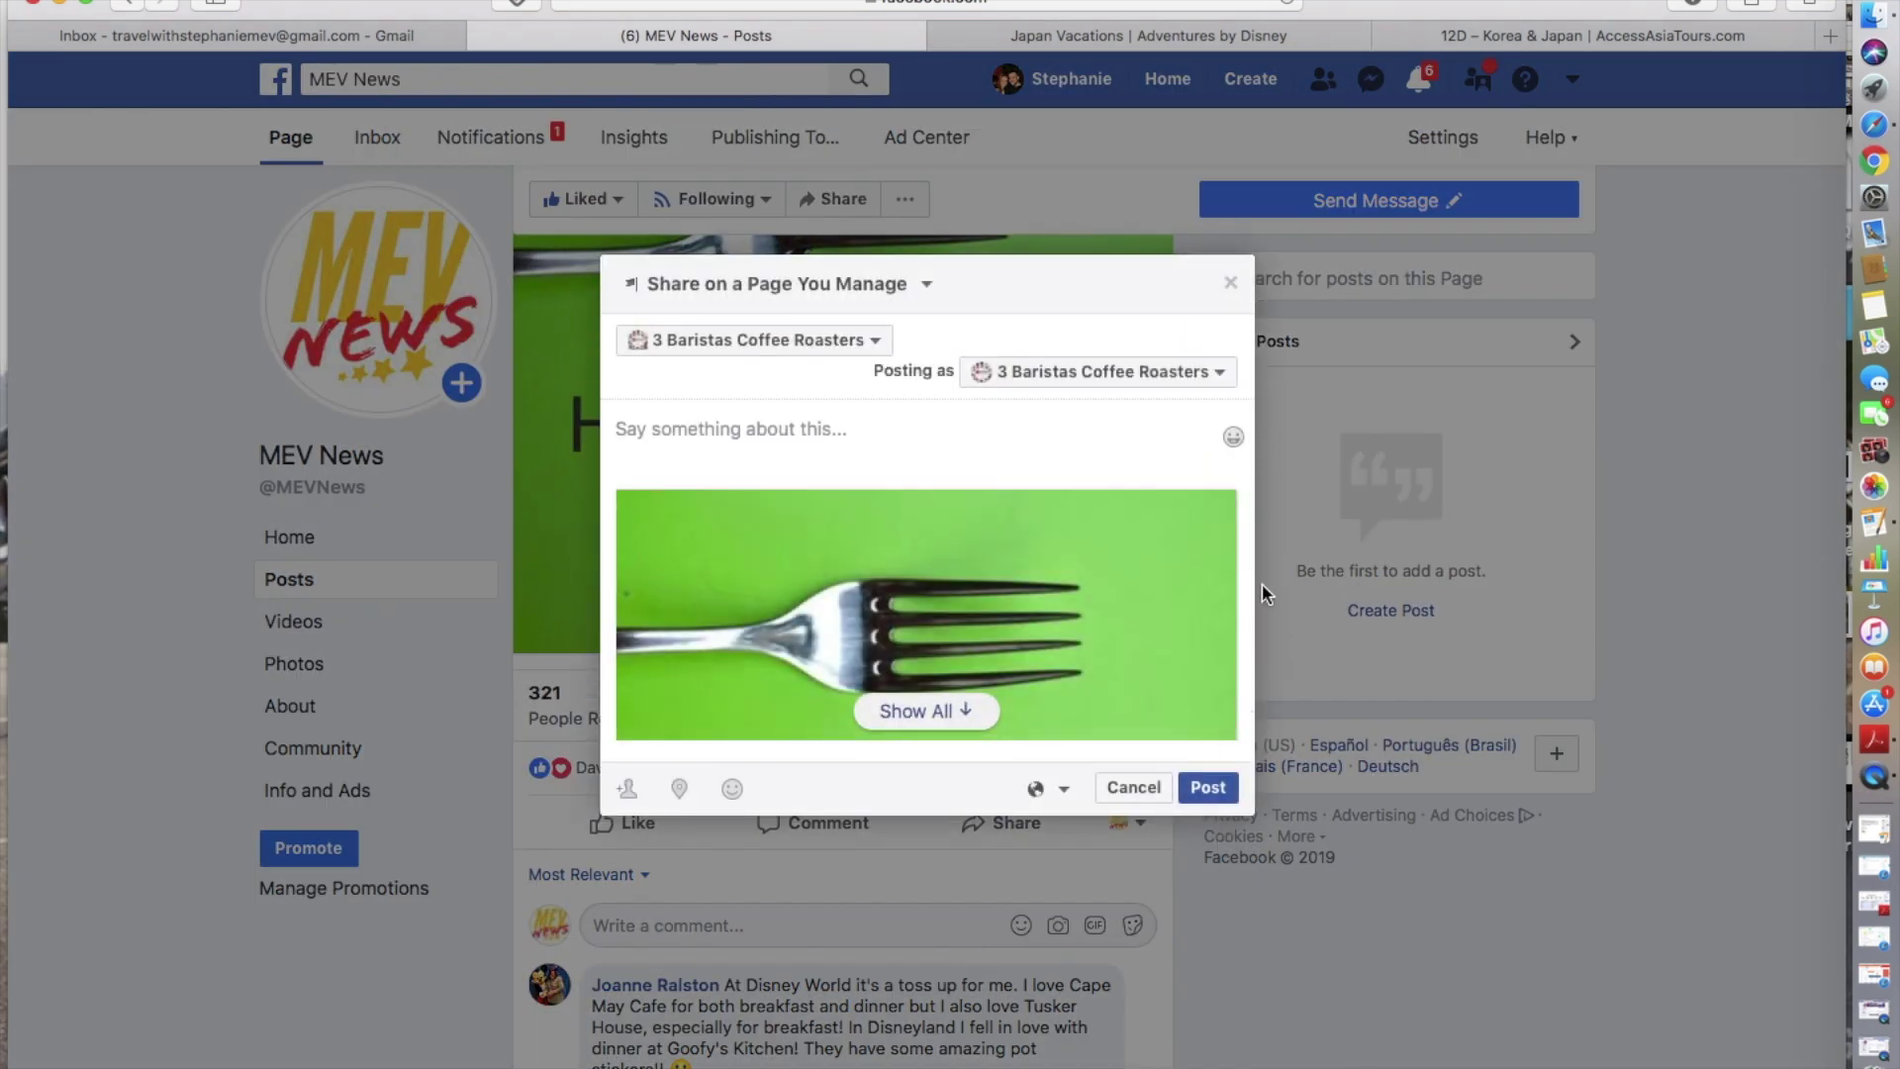
{"action": "left_click", "coordinate": [821, 339]}
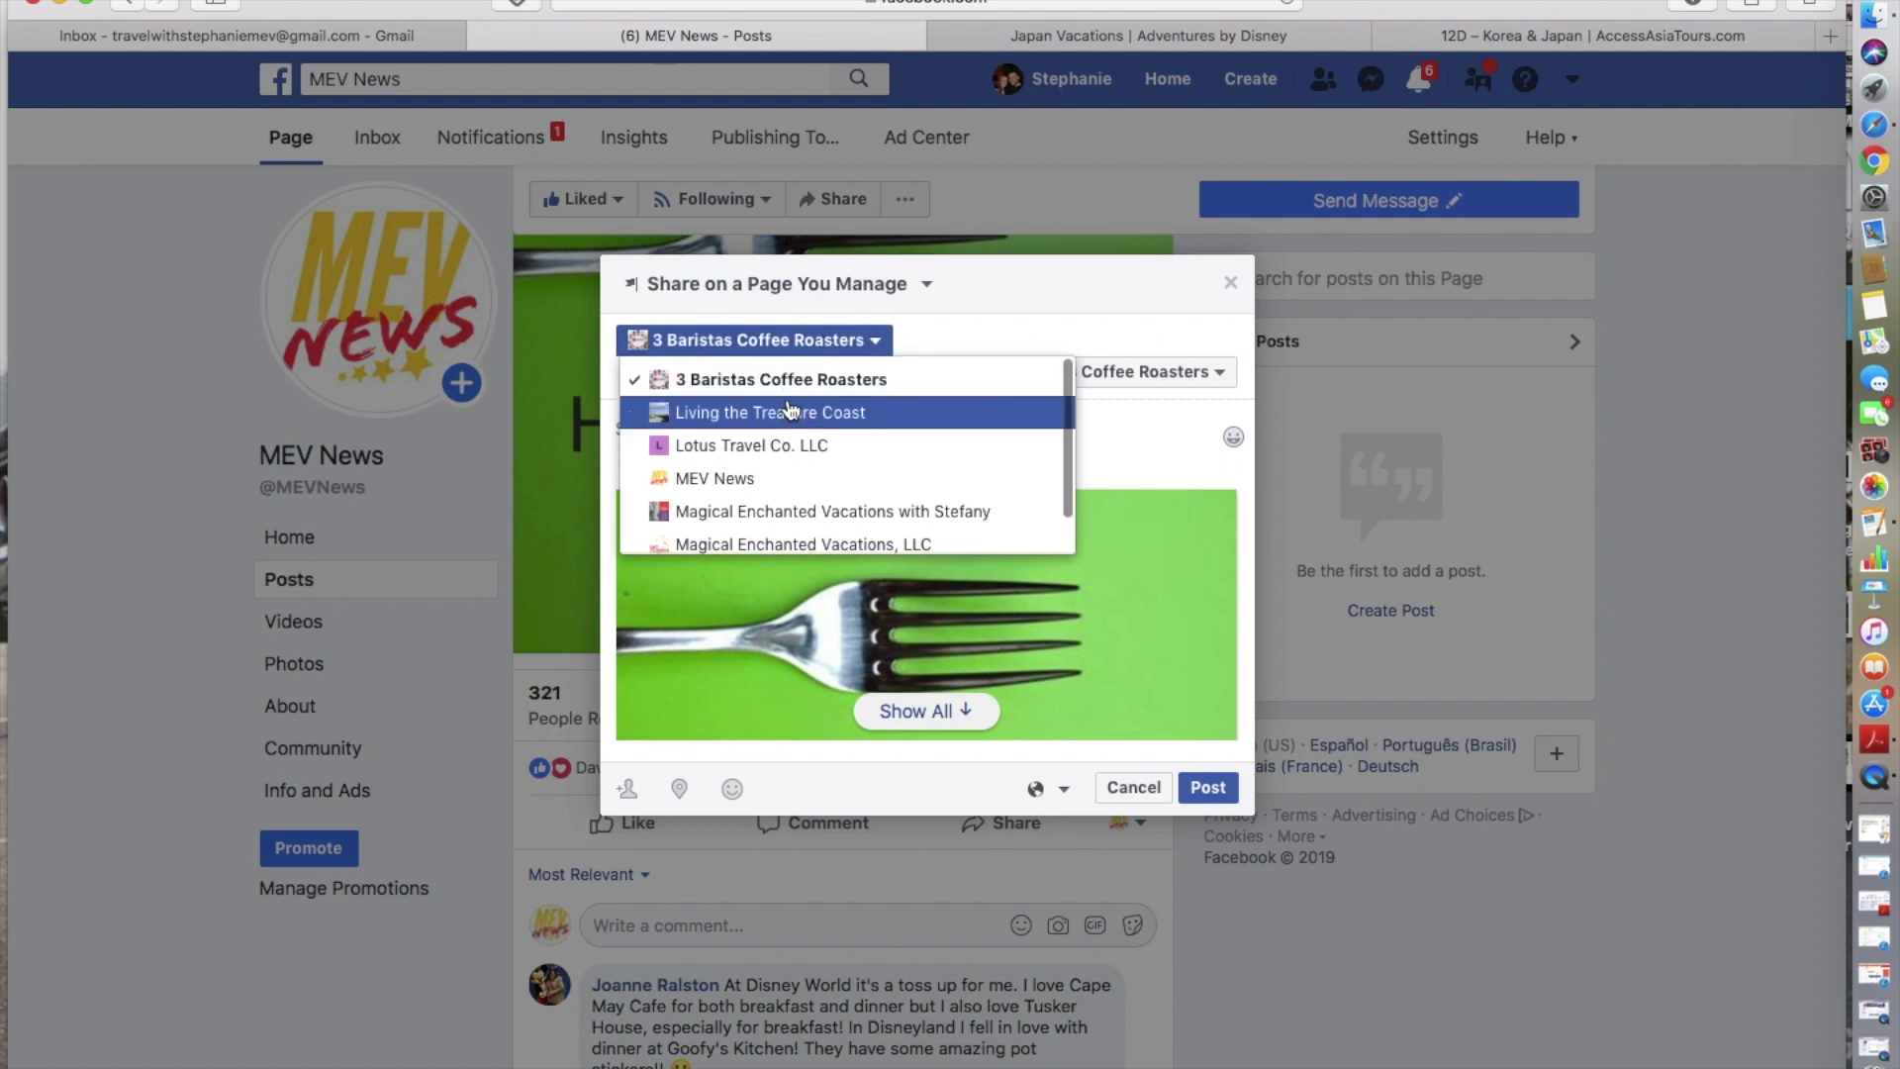
{"action": "left_click", "coordinate": [762, 512]}
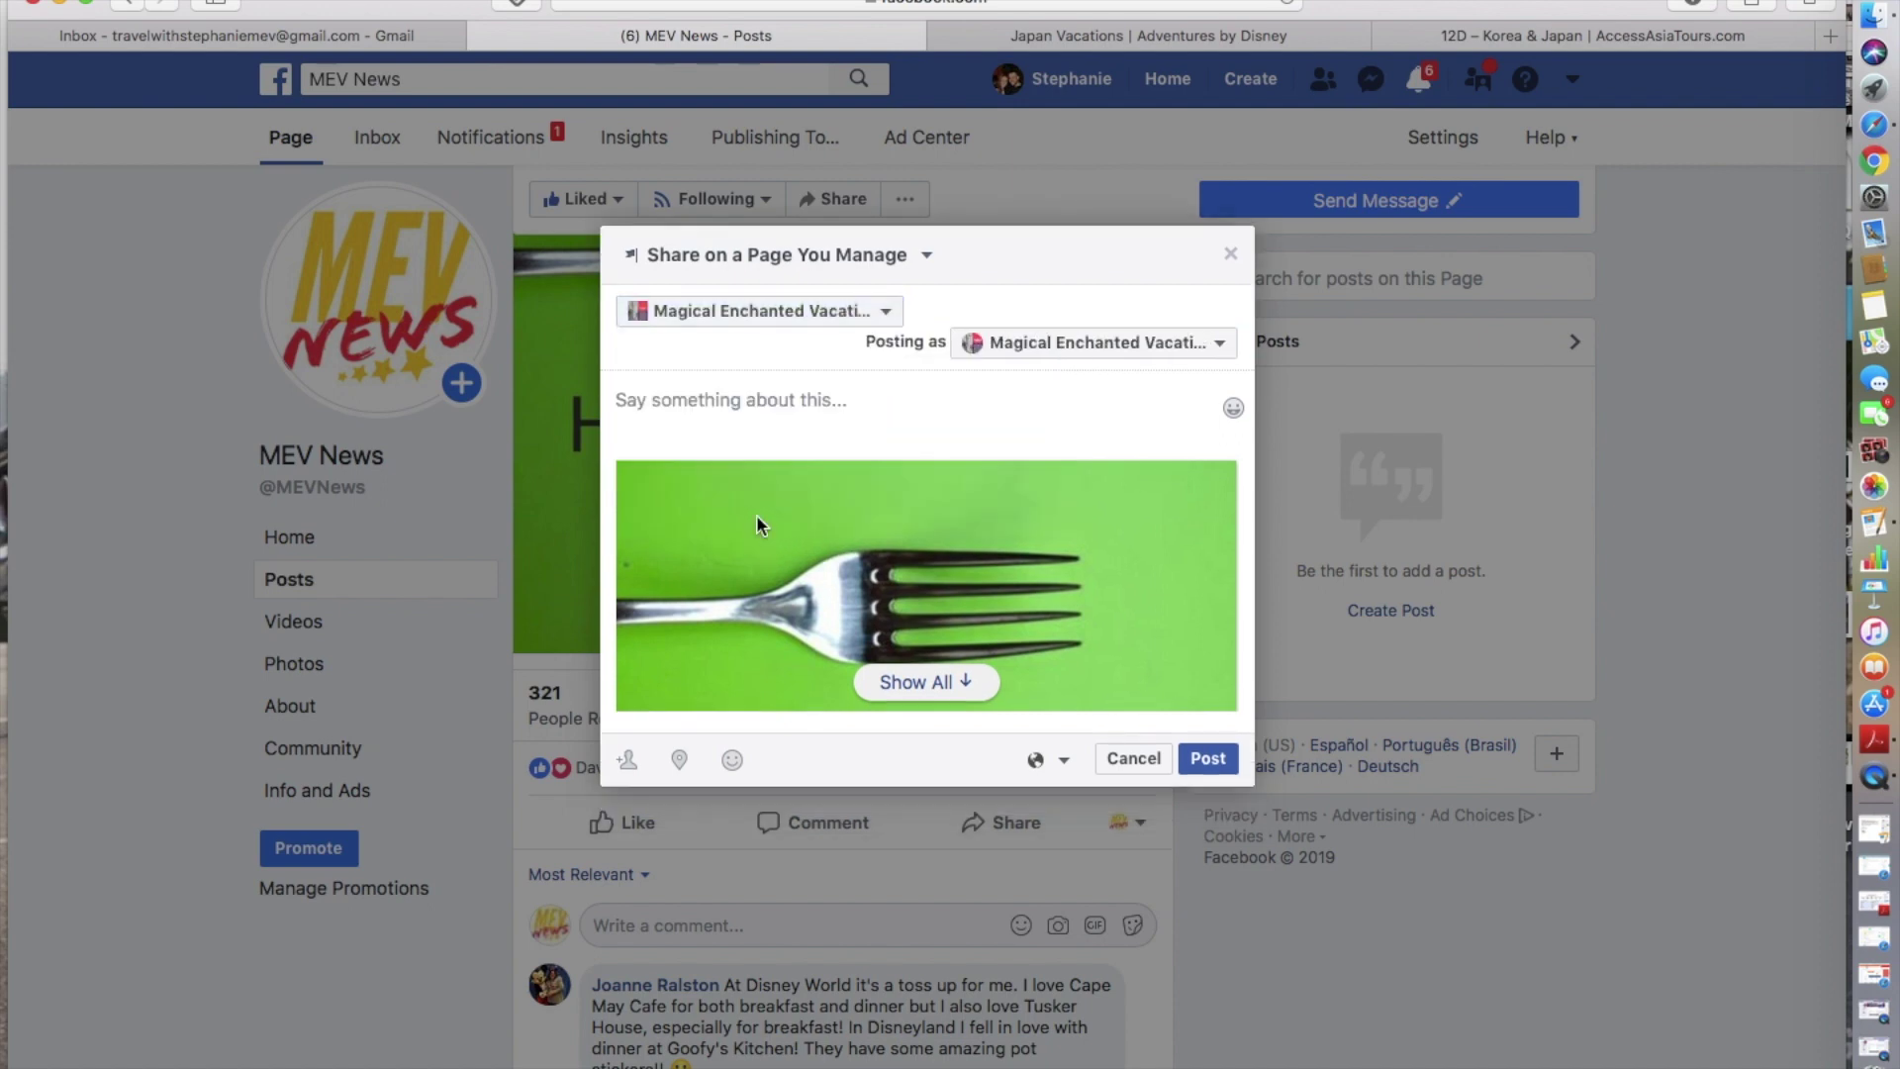
{"action": "left_click", "coordinate": [728, 398]}
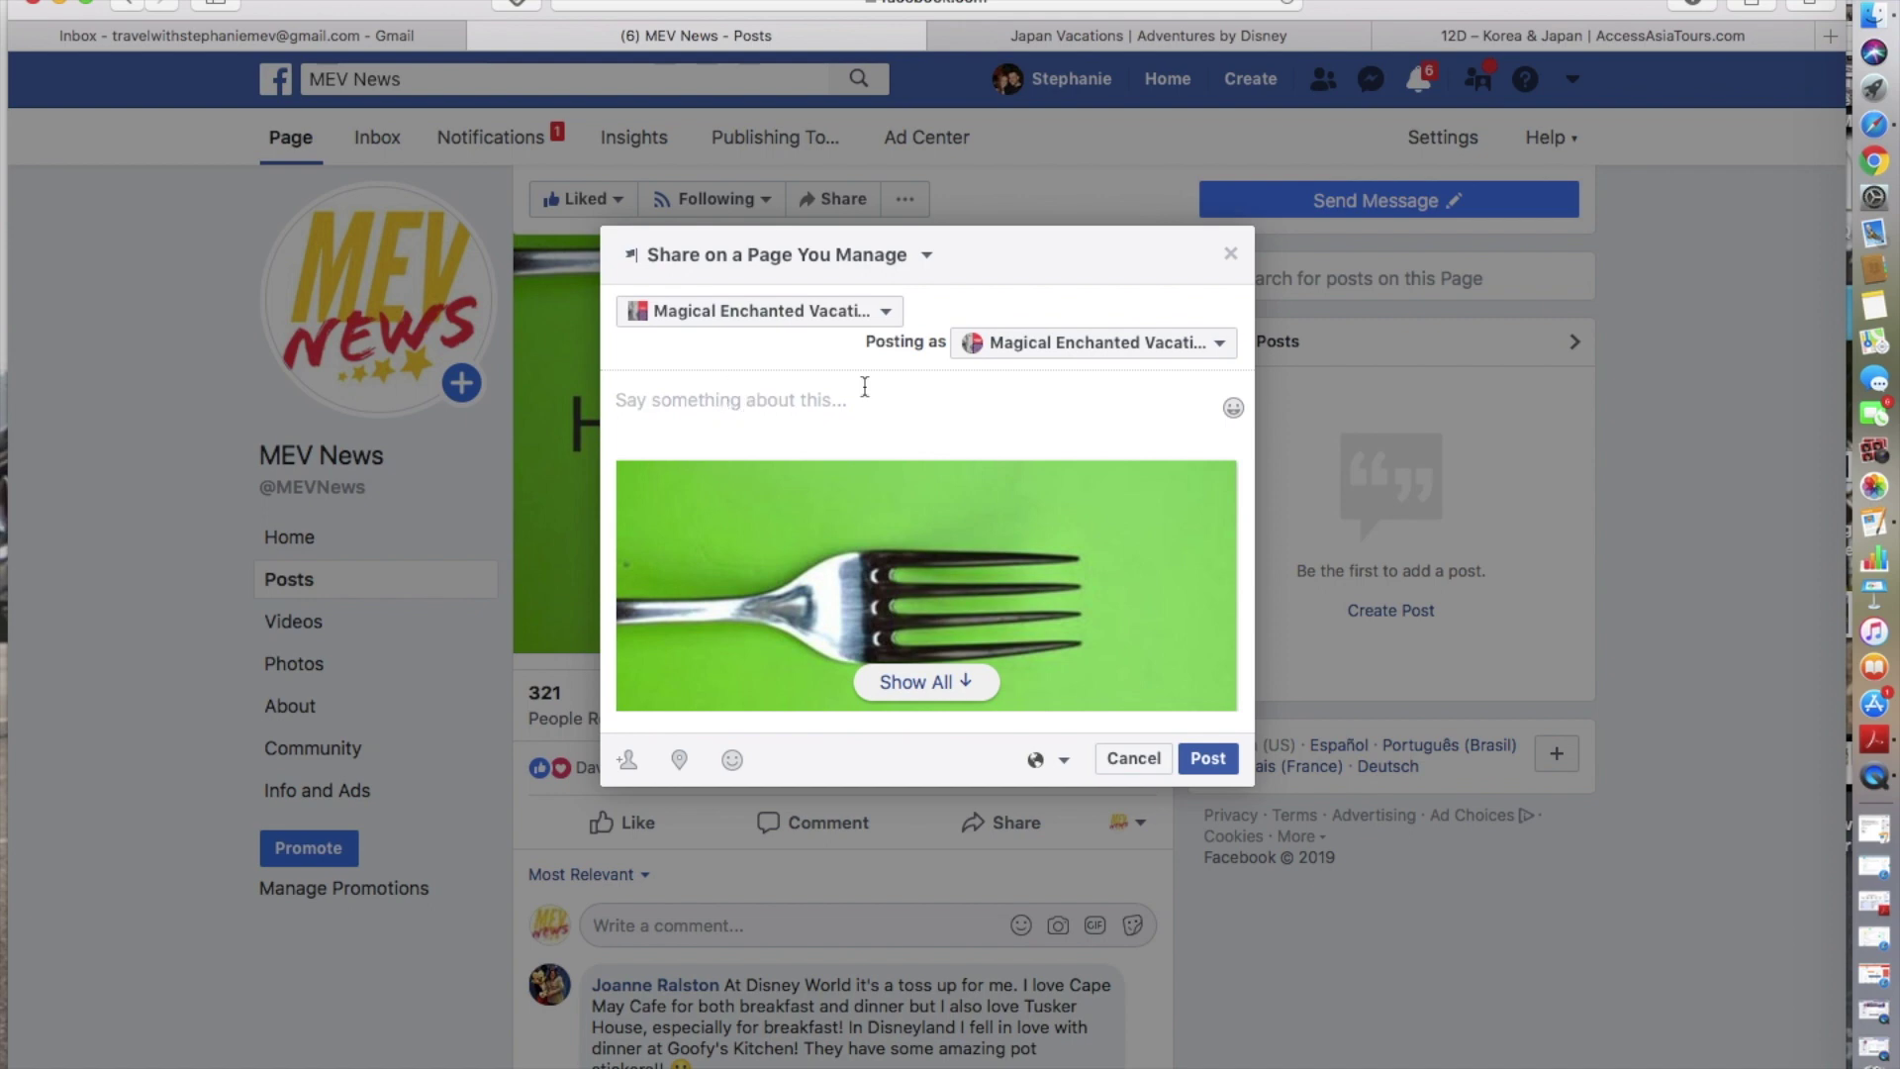
{"action": "left_click", "coordinate": [957, 683]}
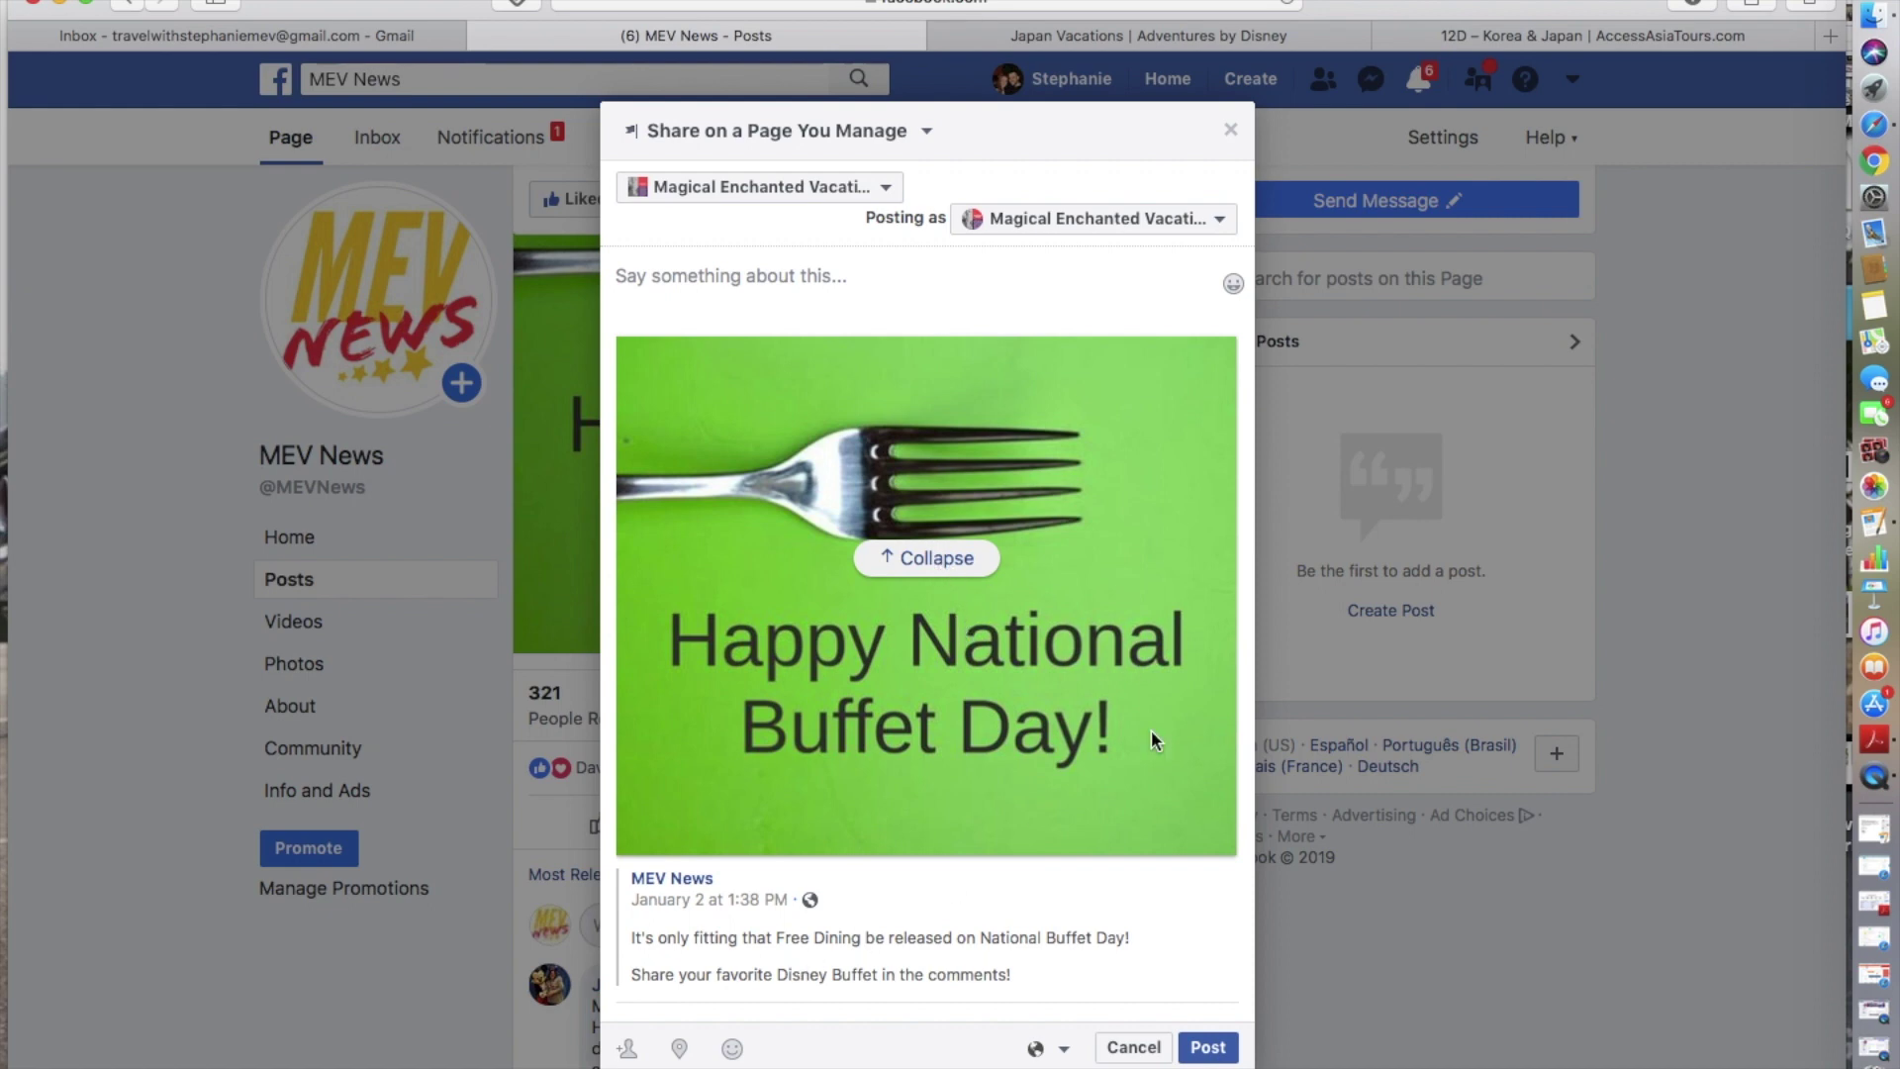
- Cancel the share without posting and scroll to the Free Dining post
{"action": "left_click", "coordinate": [1121, 1048]}
{"action": "scroll", "coordinate": [1121, 1051], "scroll_direction": "down", "scroll_amount": 10}
{"action": "scroll", "coordinate": [1121, 1051], "scroll_direction": "down", "scroll_amount": 6}
{"action": "scroll", "coordinate": [912, 1018], "scroll_direction": "up", "scroll_amount": 4}
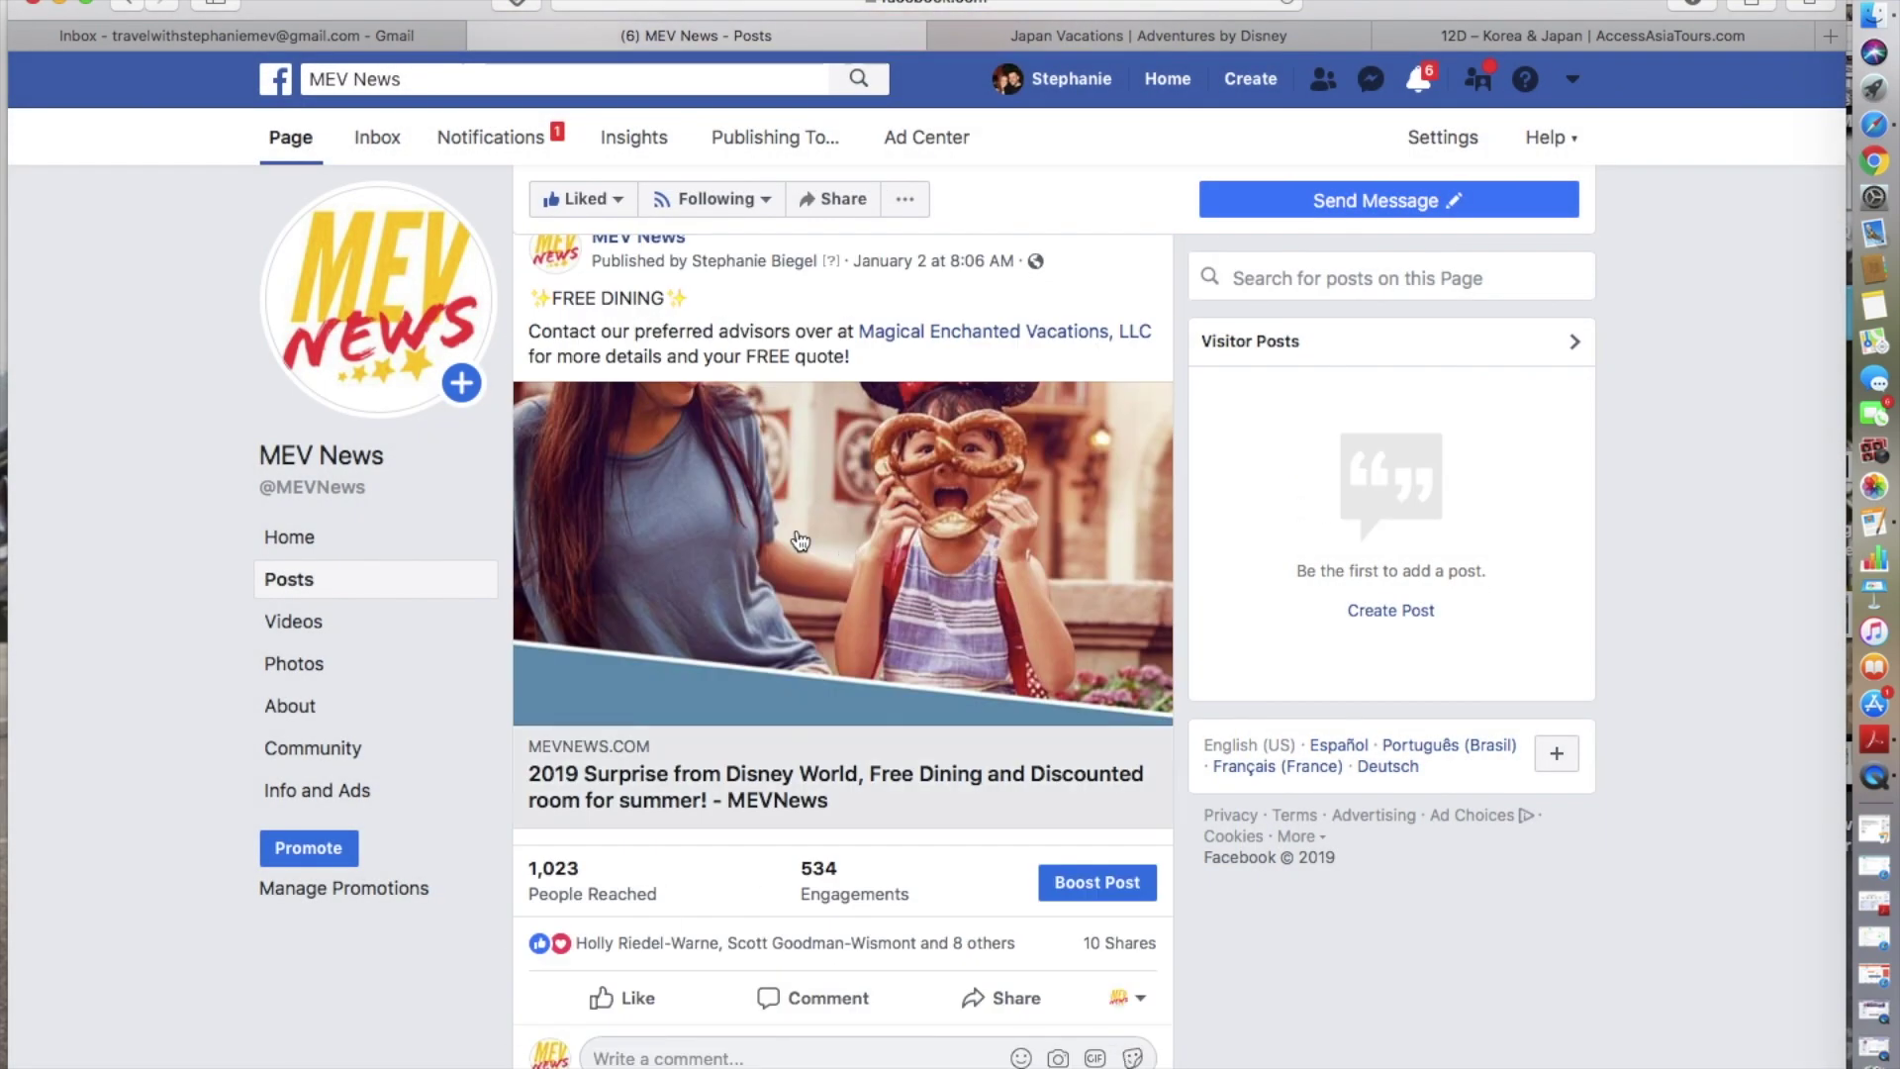
{"action": "left_click", "coordinate": [1013, 1009]}
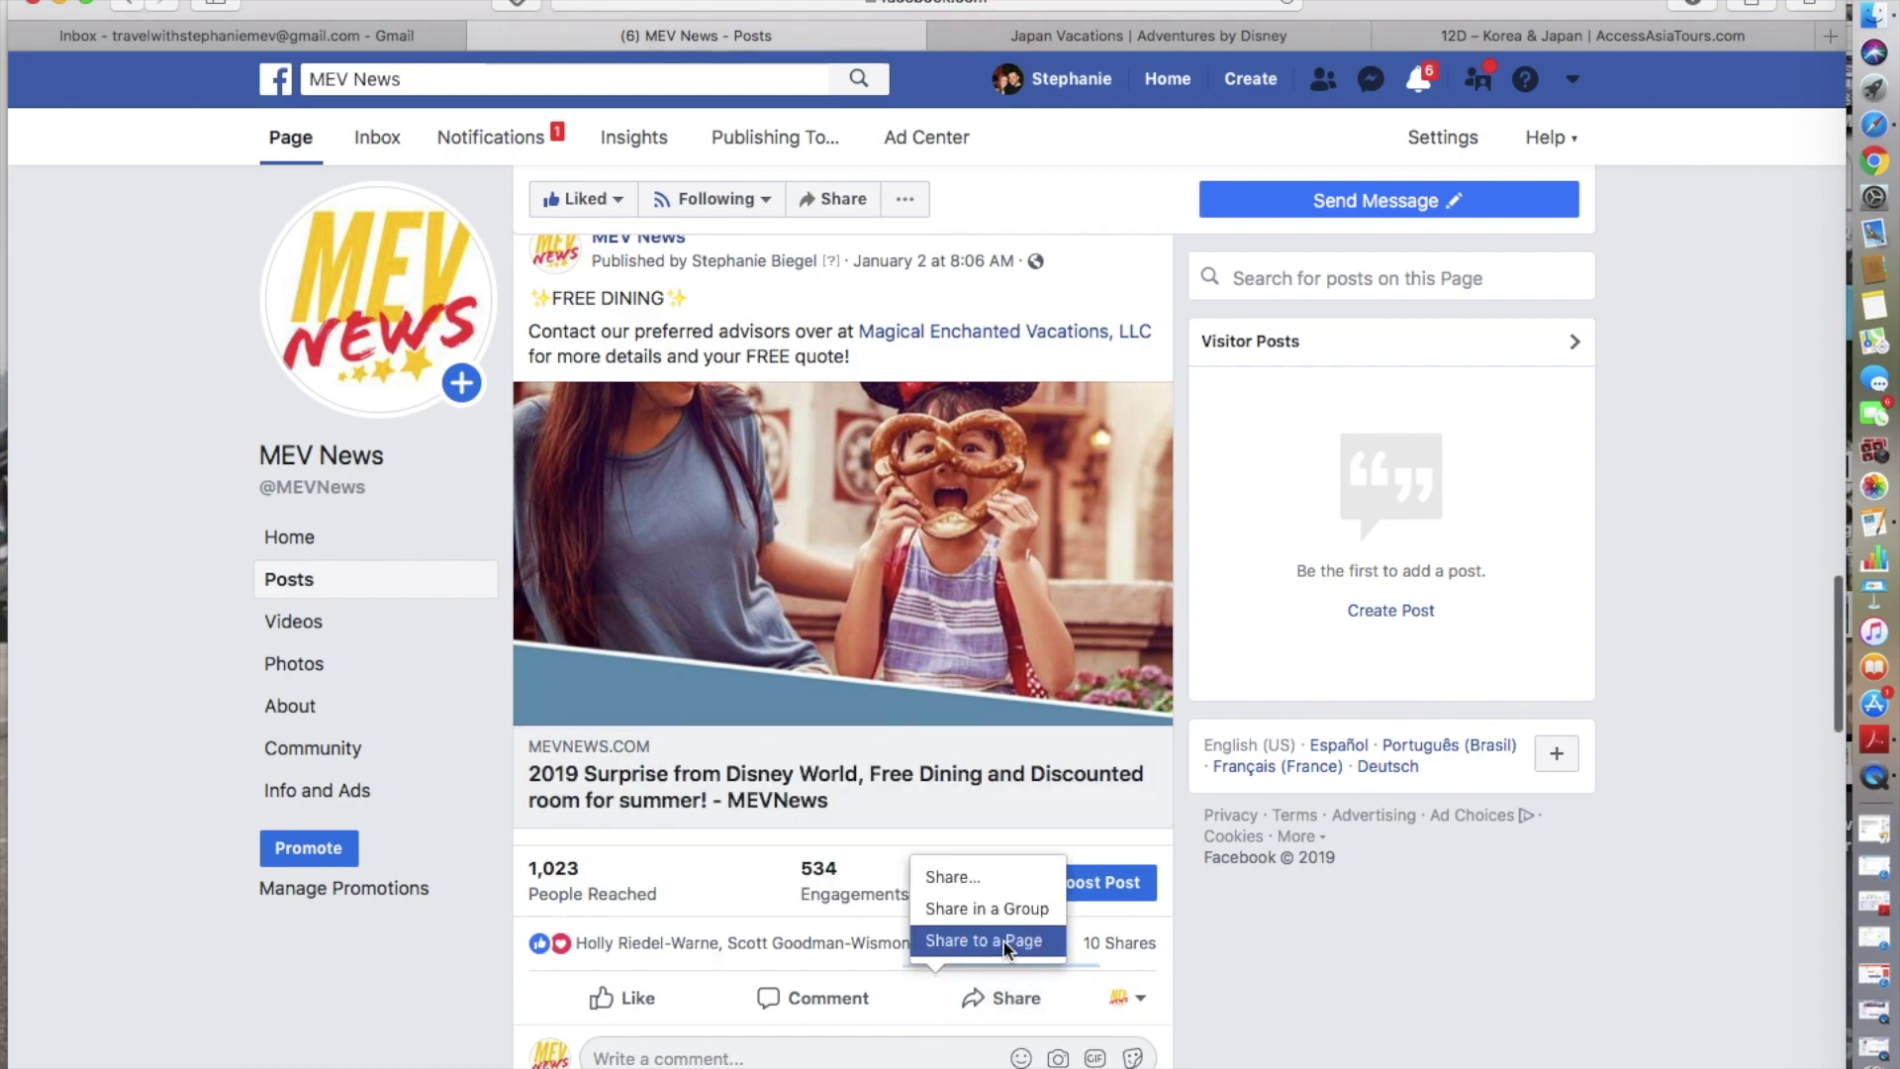
{"action": "left_click", "coordinate": [1005, 942]}
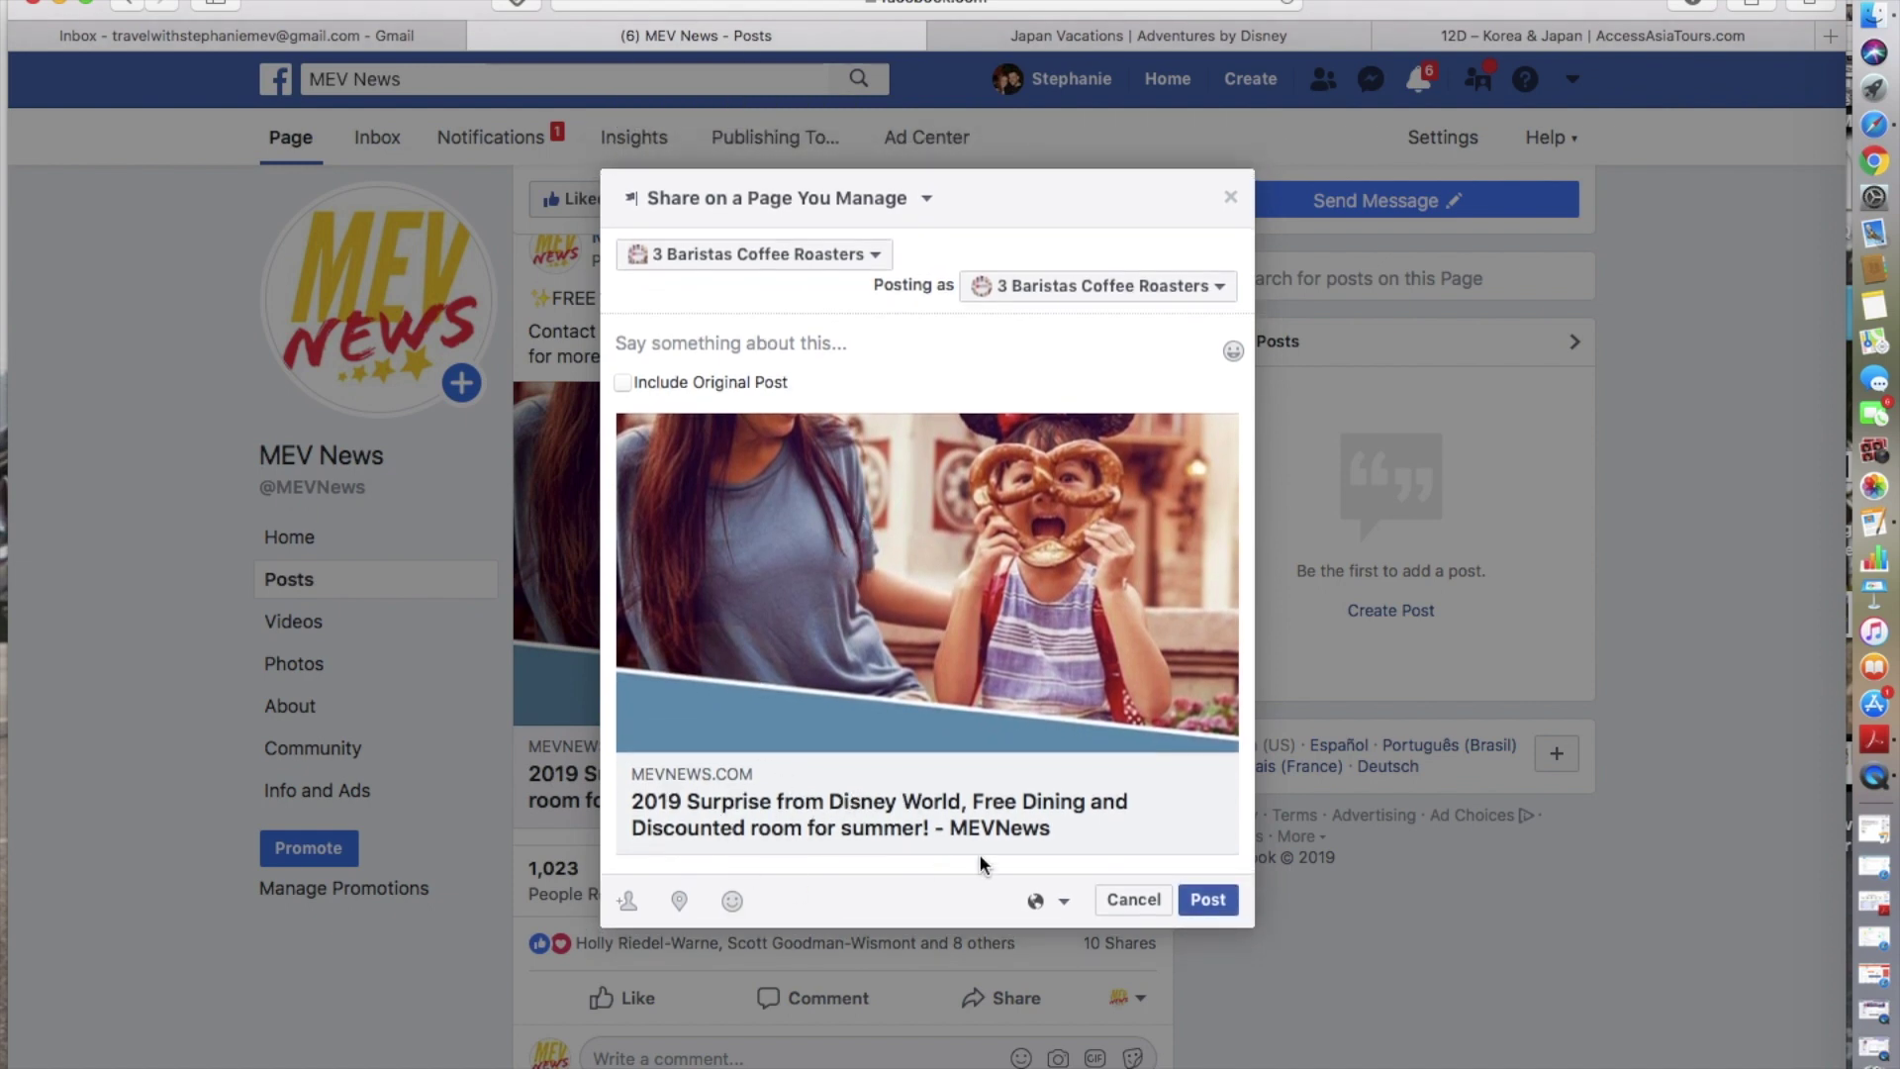
{"action": "left_click", "coordinate": [1144, 903]}
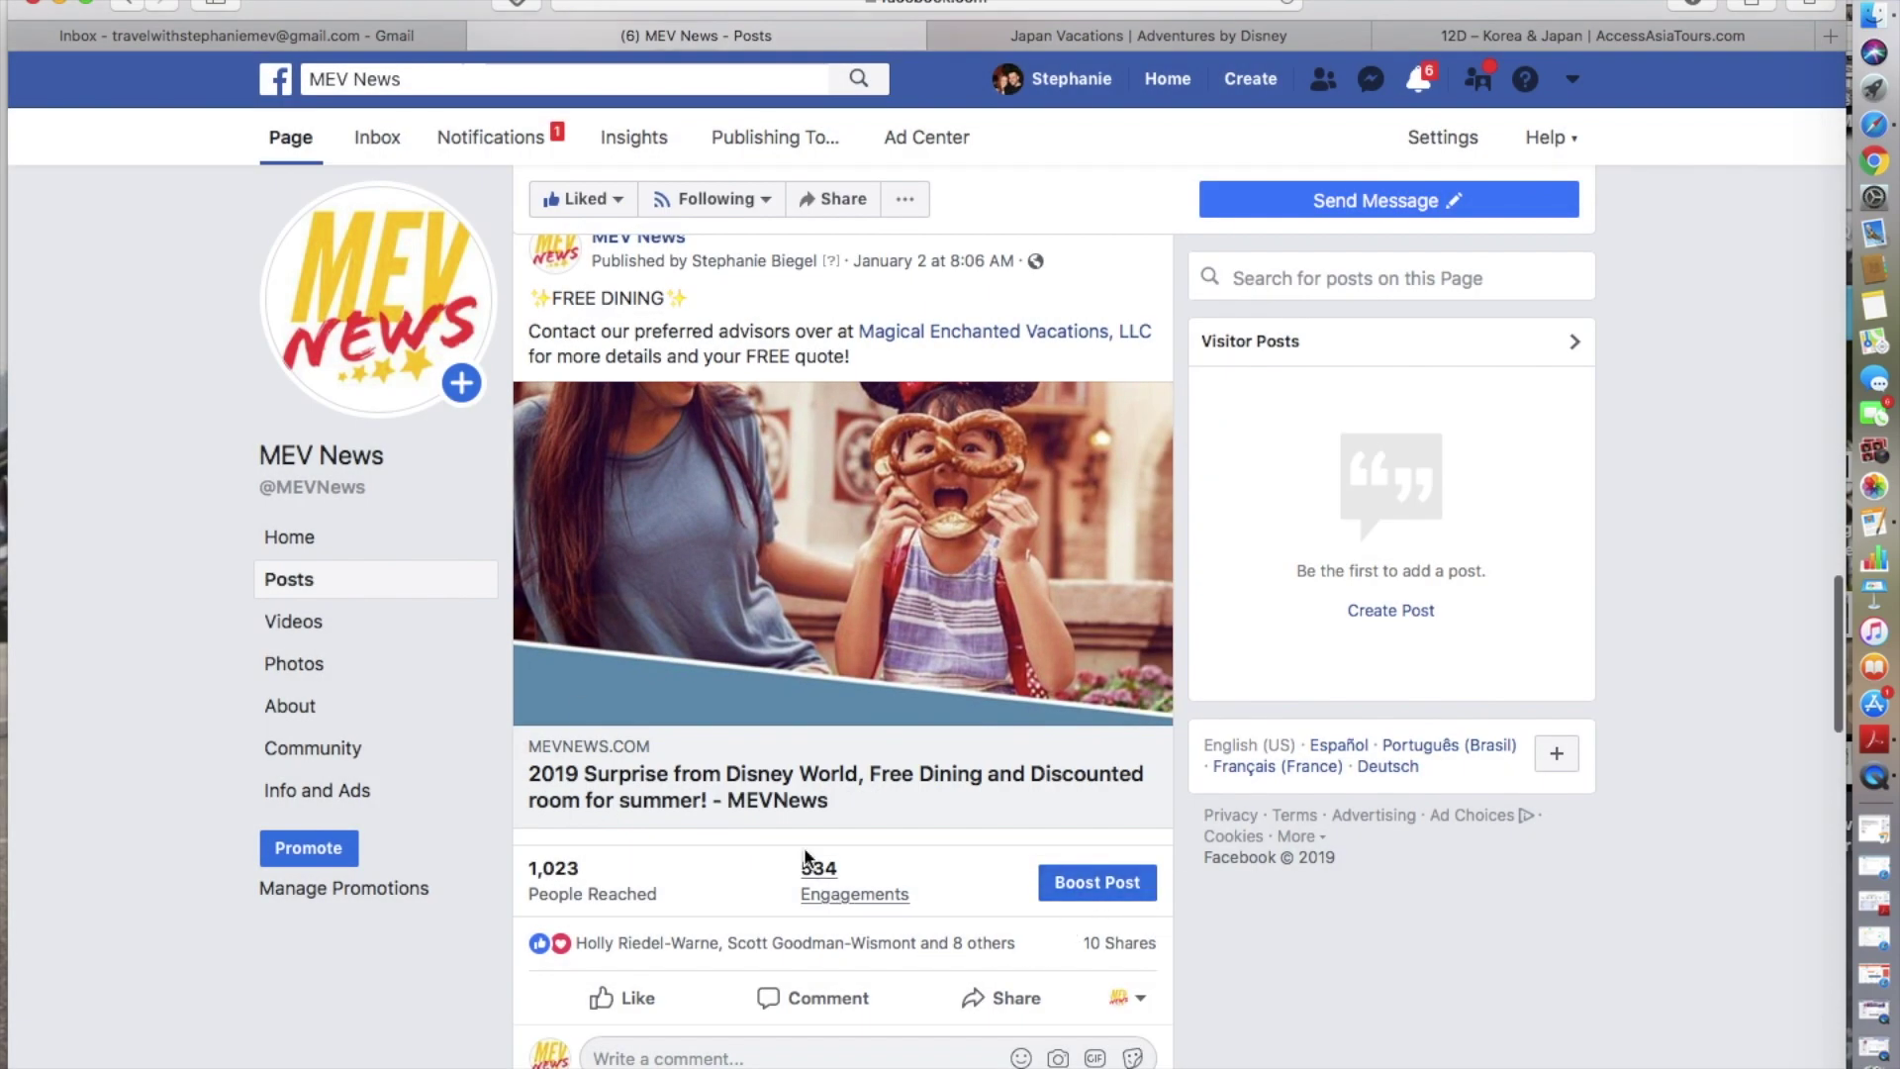
{"action": "scroll", "coordinate": [806, 797], "scroll_direction": "down", "scroll_amount": 5}
{"action": "scroll", "coordinate": [806, 796], "scroll_direction": "up", "scroll_amount": 8}
{"action": "scroll", "coordinate": [806, 797], "scroll_direction": "down", "scroll_amount": 8}
{"action": "scroll", "coordinate": [806, 797], "scroll_direction": "down", "scroll_amount": 9}
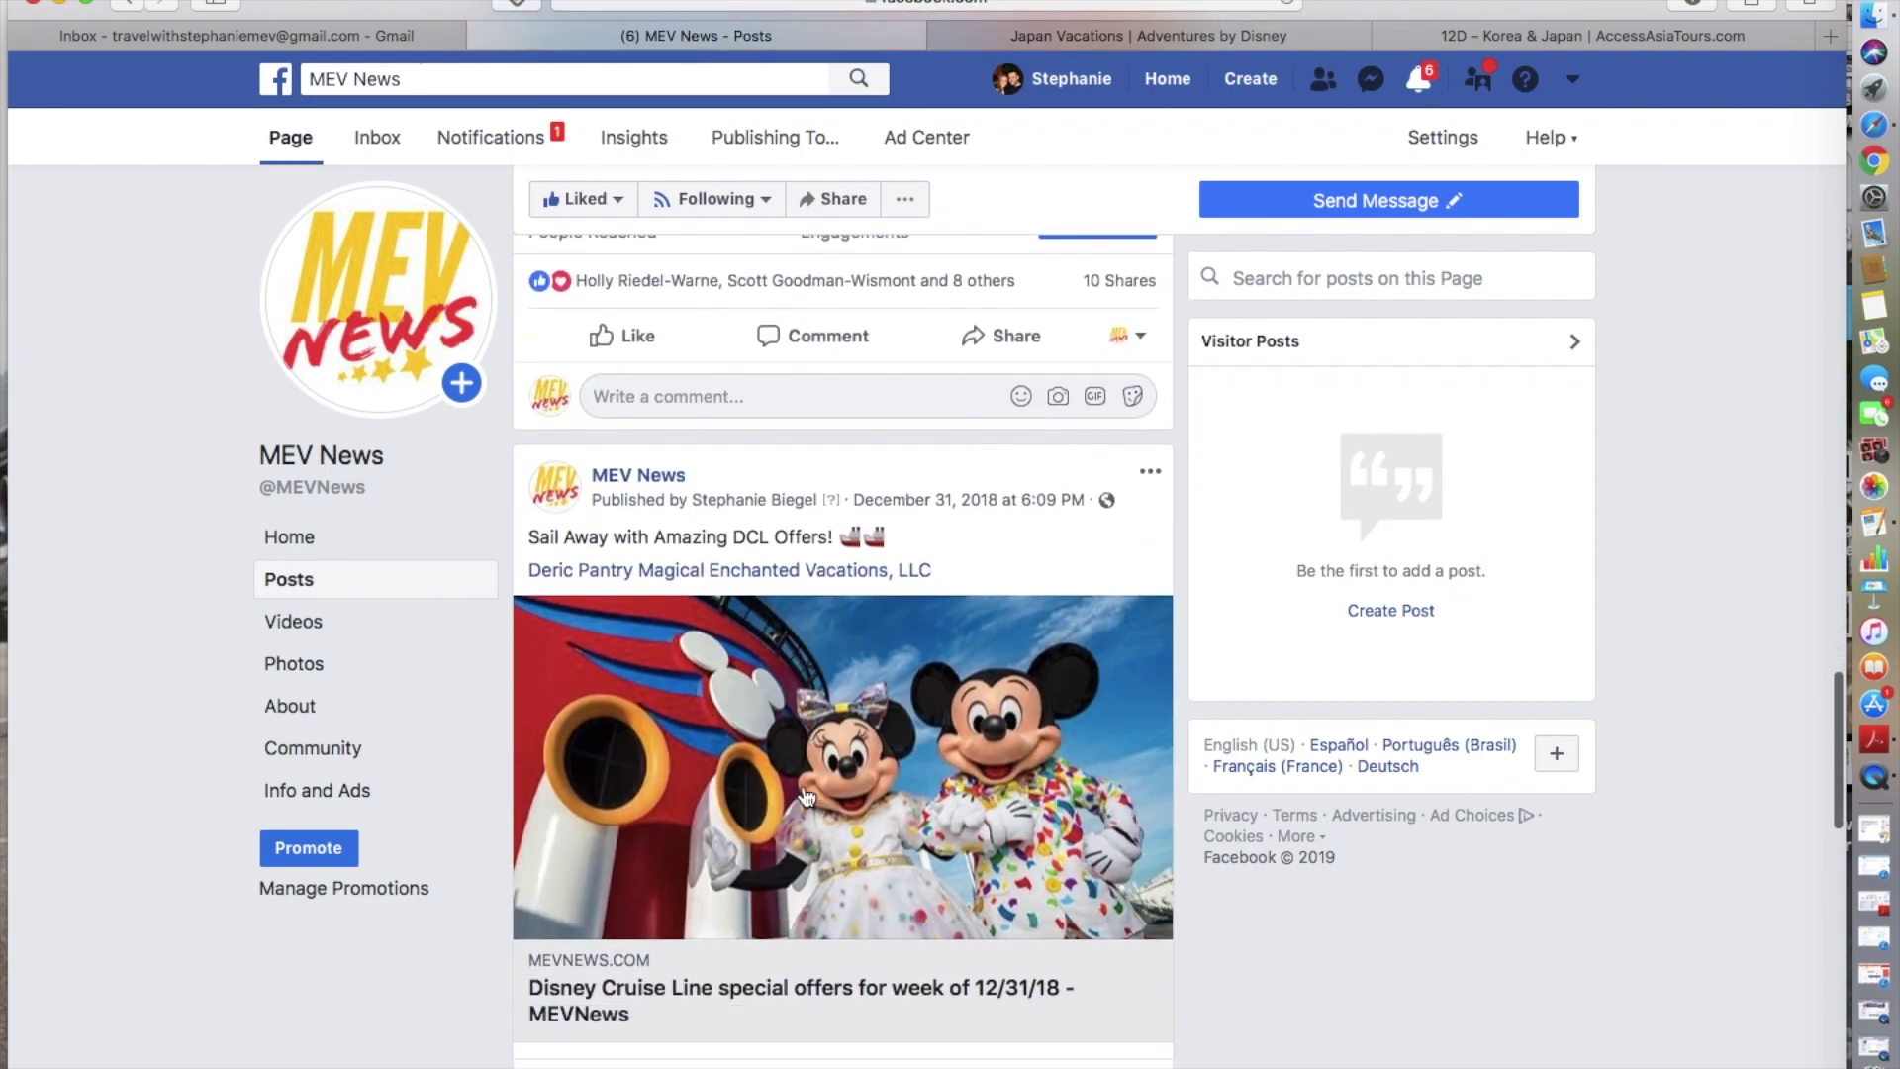
{"action": "scroll", "coordinate": [806, 796], "scroll_direction": "up", "scroll_amount": 4}
{"action": "scroll", "coordinate": [806, 797], "scroll_direction": "down", "scroll_amount": 8}
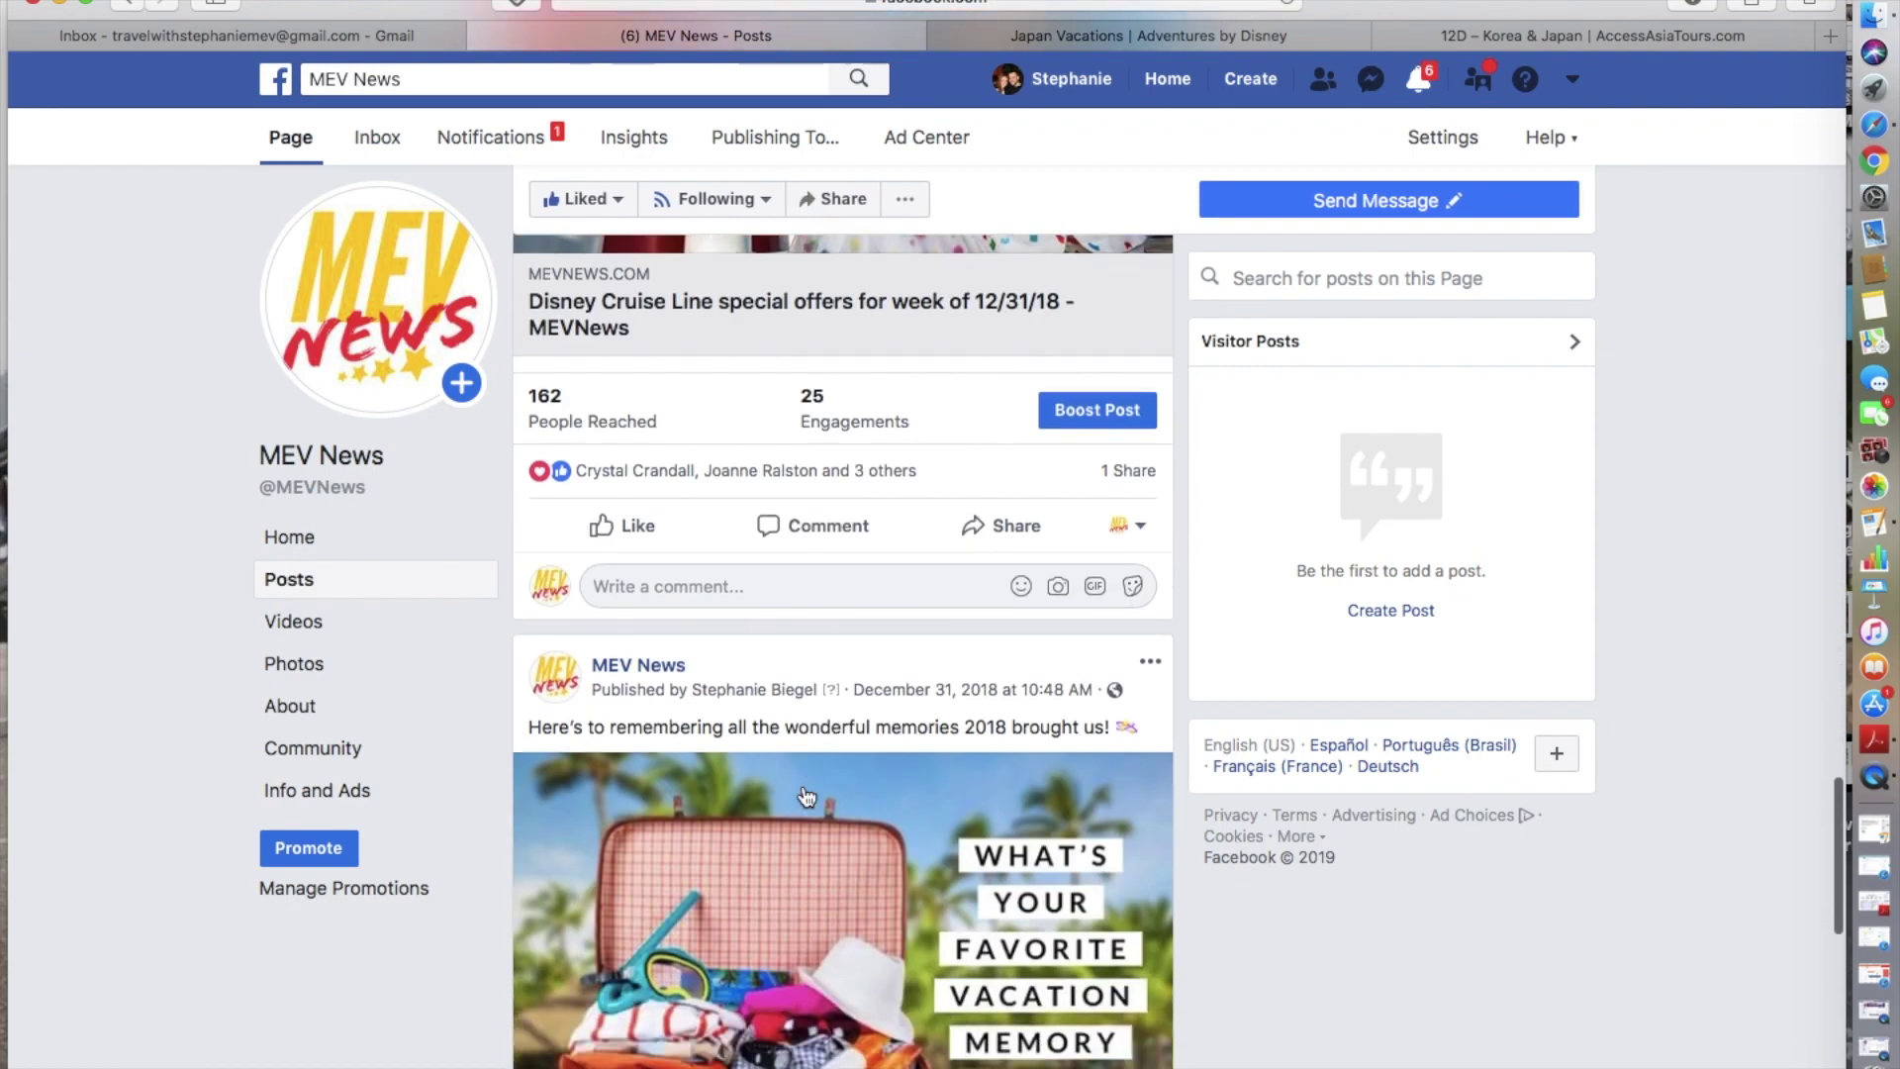
{"action": "scroll", "coordinate": [806, 796], "scroll_direction": "down", "scroll_amount": 5}
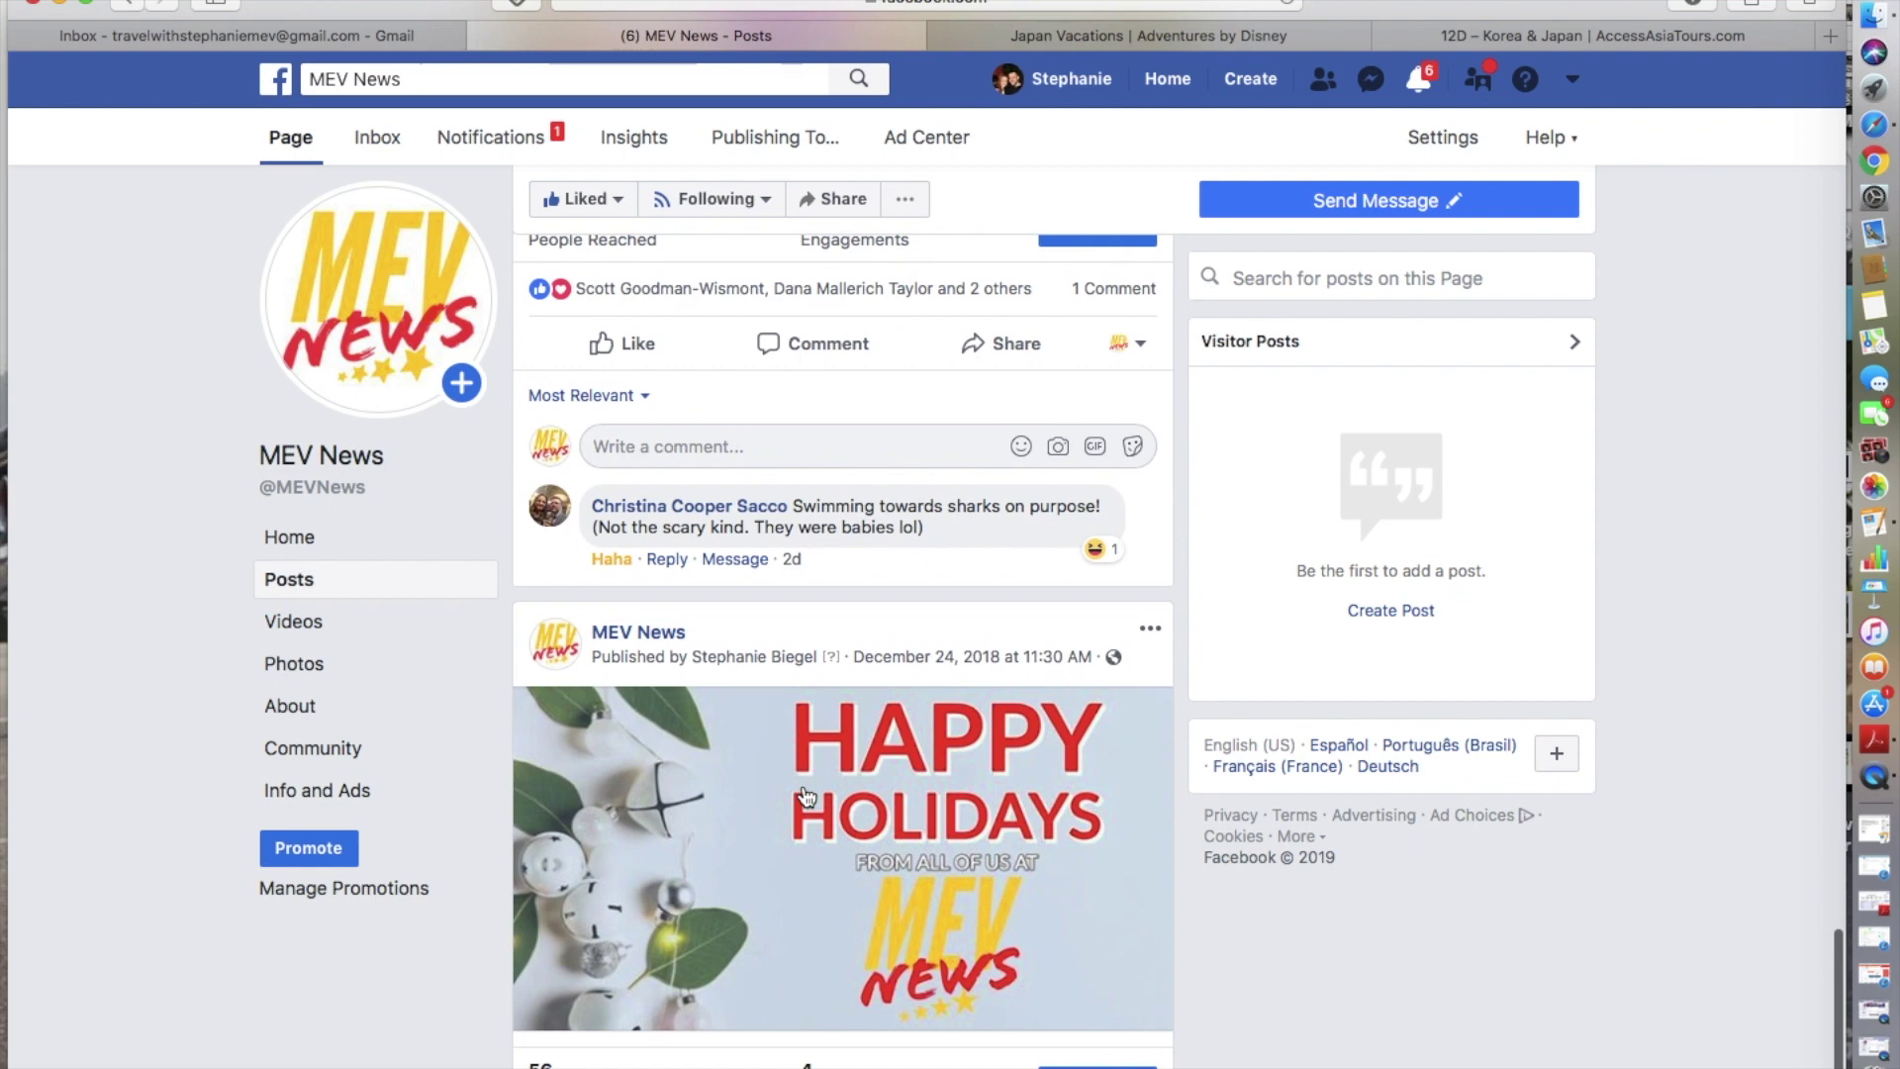
- Search Facebook for 'magical enchanted vacations llc' using the suggested search
{"action": "left_click", "coordinate": [404, 82]}
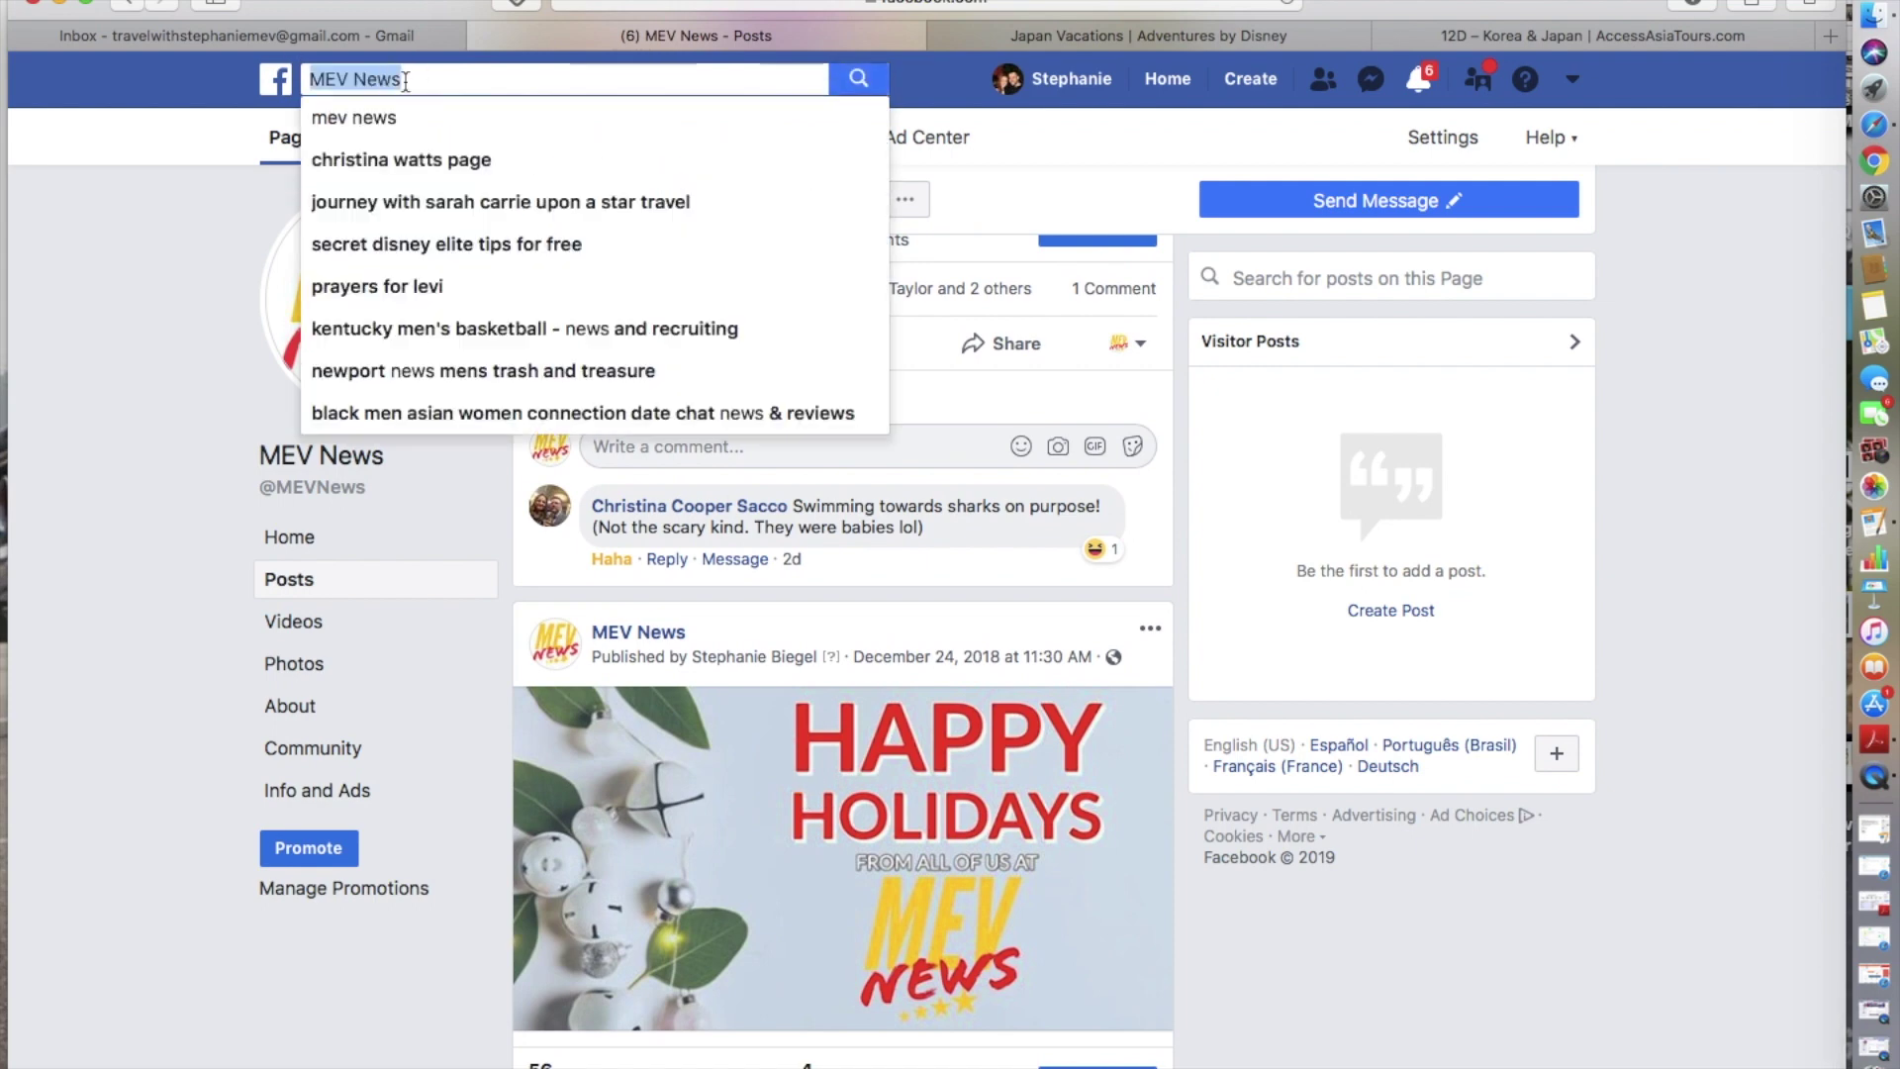
{"action": "type", "text": "magical"}
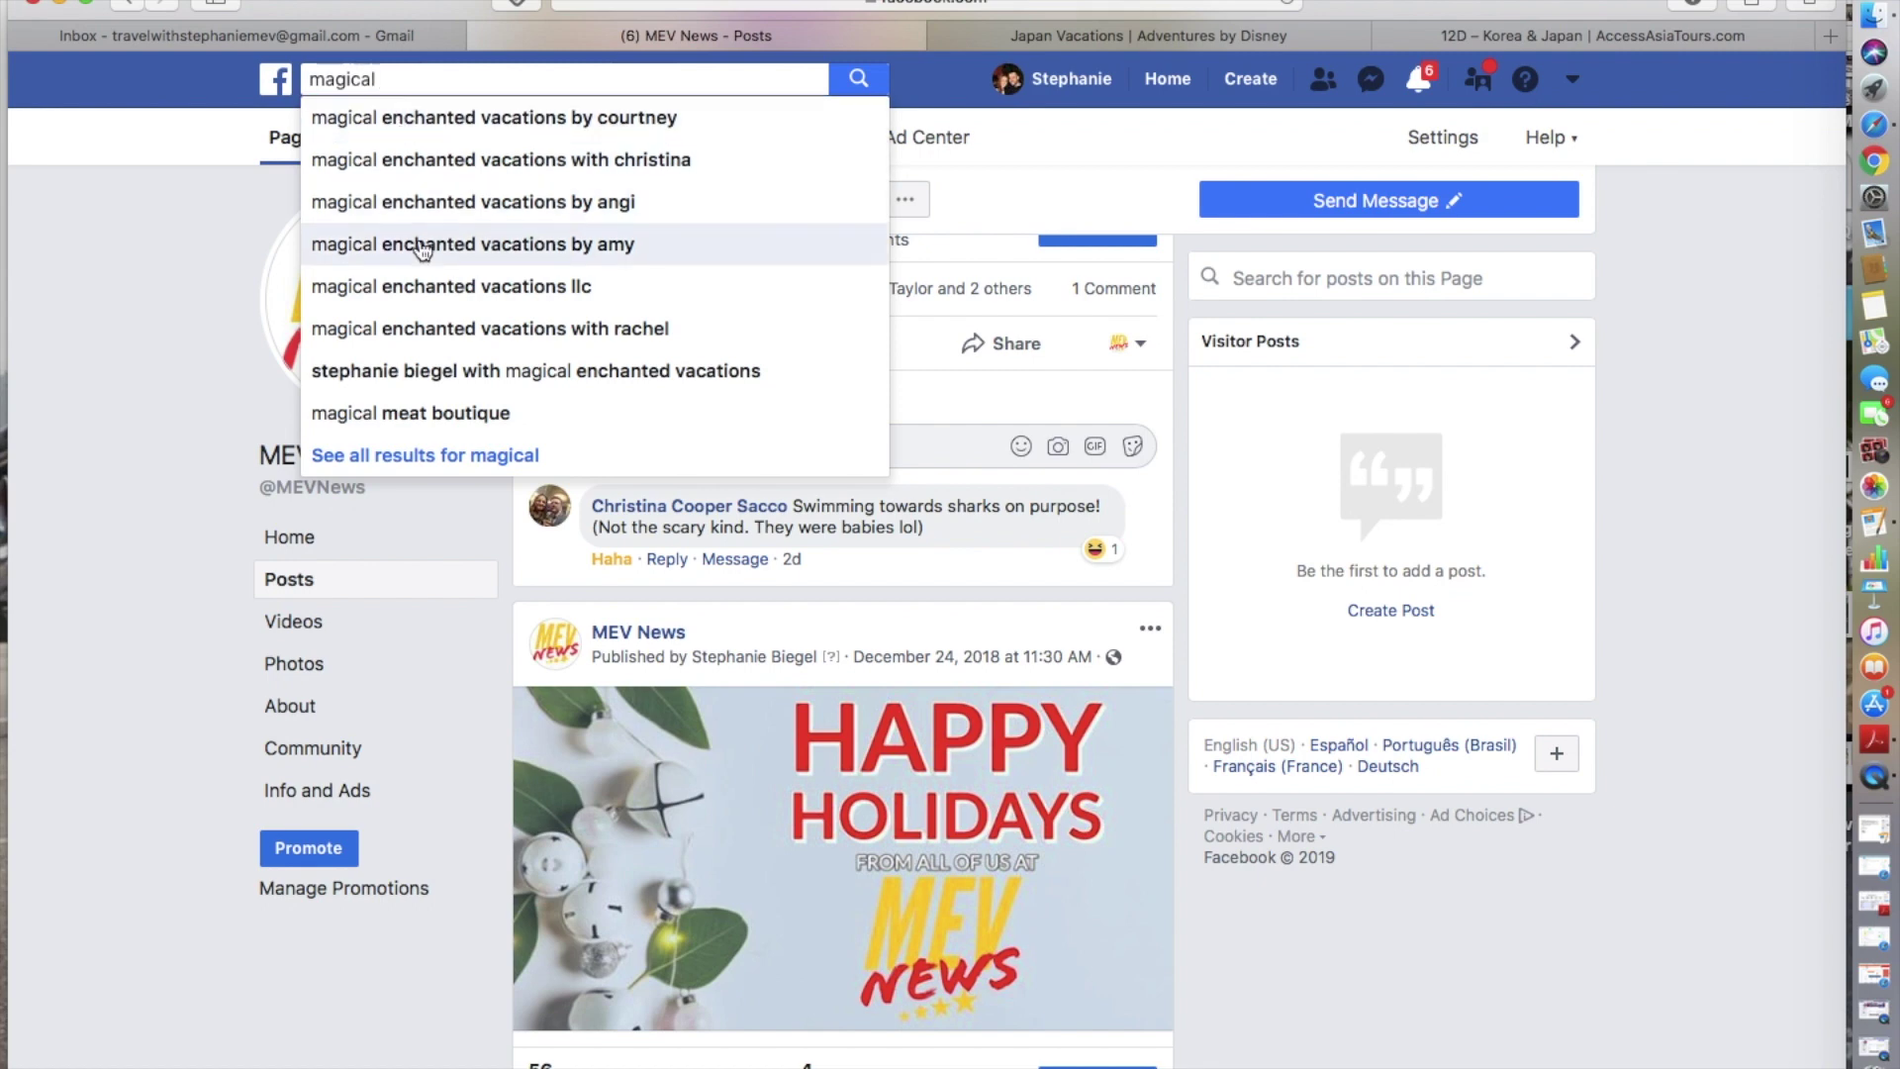
{"action": "left_click", "coordinate": [423, 286]}
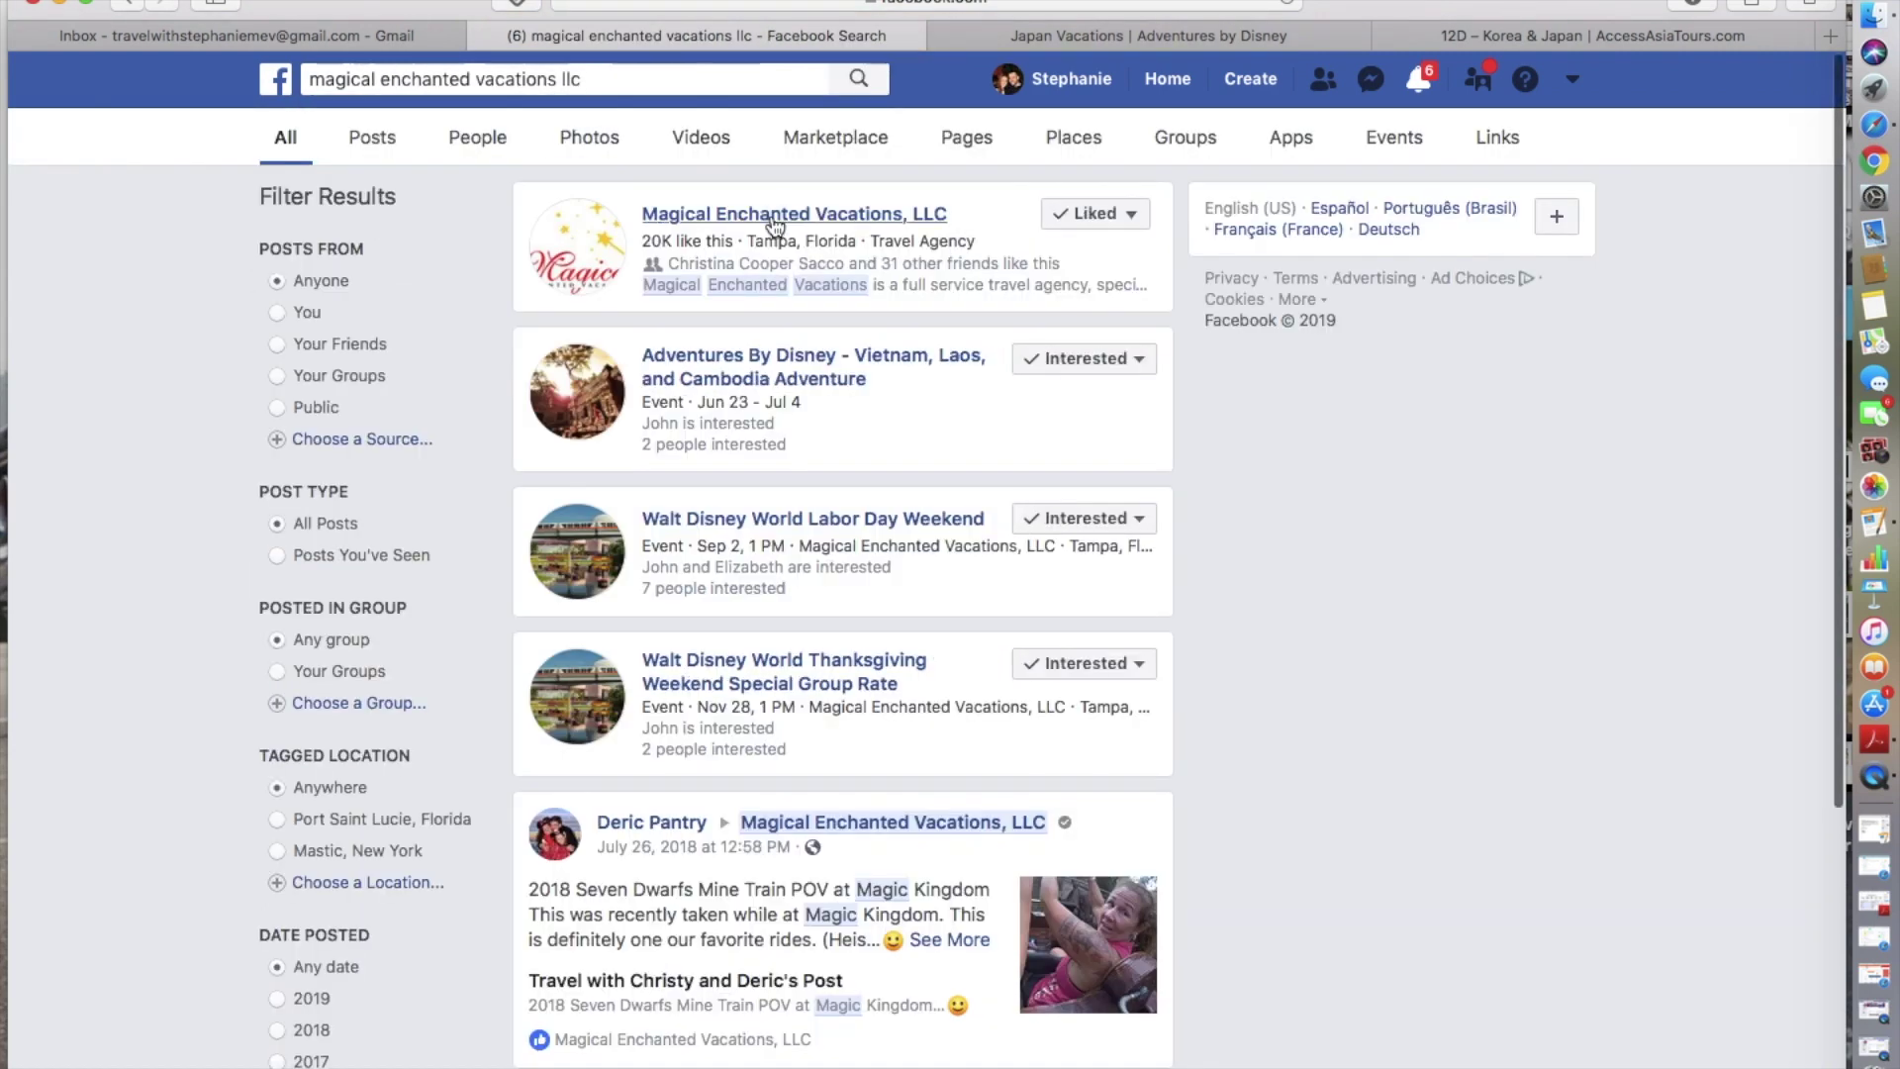
- Open the Magical Enchanted Vacations, LLC page and browse down through its posts
{"action": "left_click", "coordinate": [771, 216]}
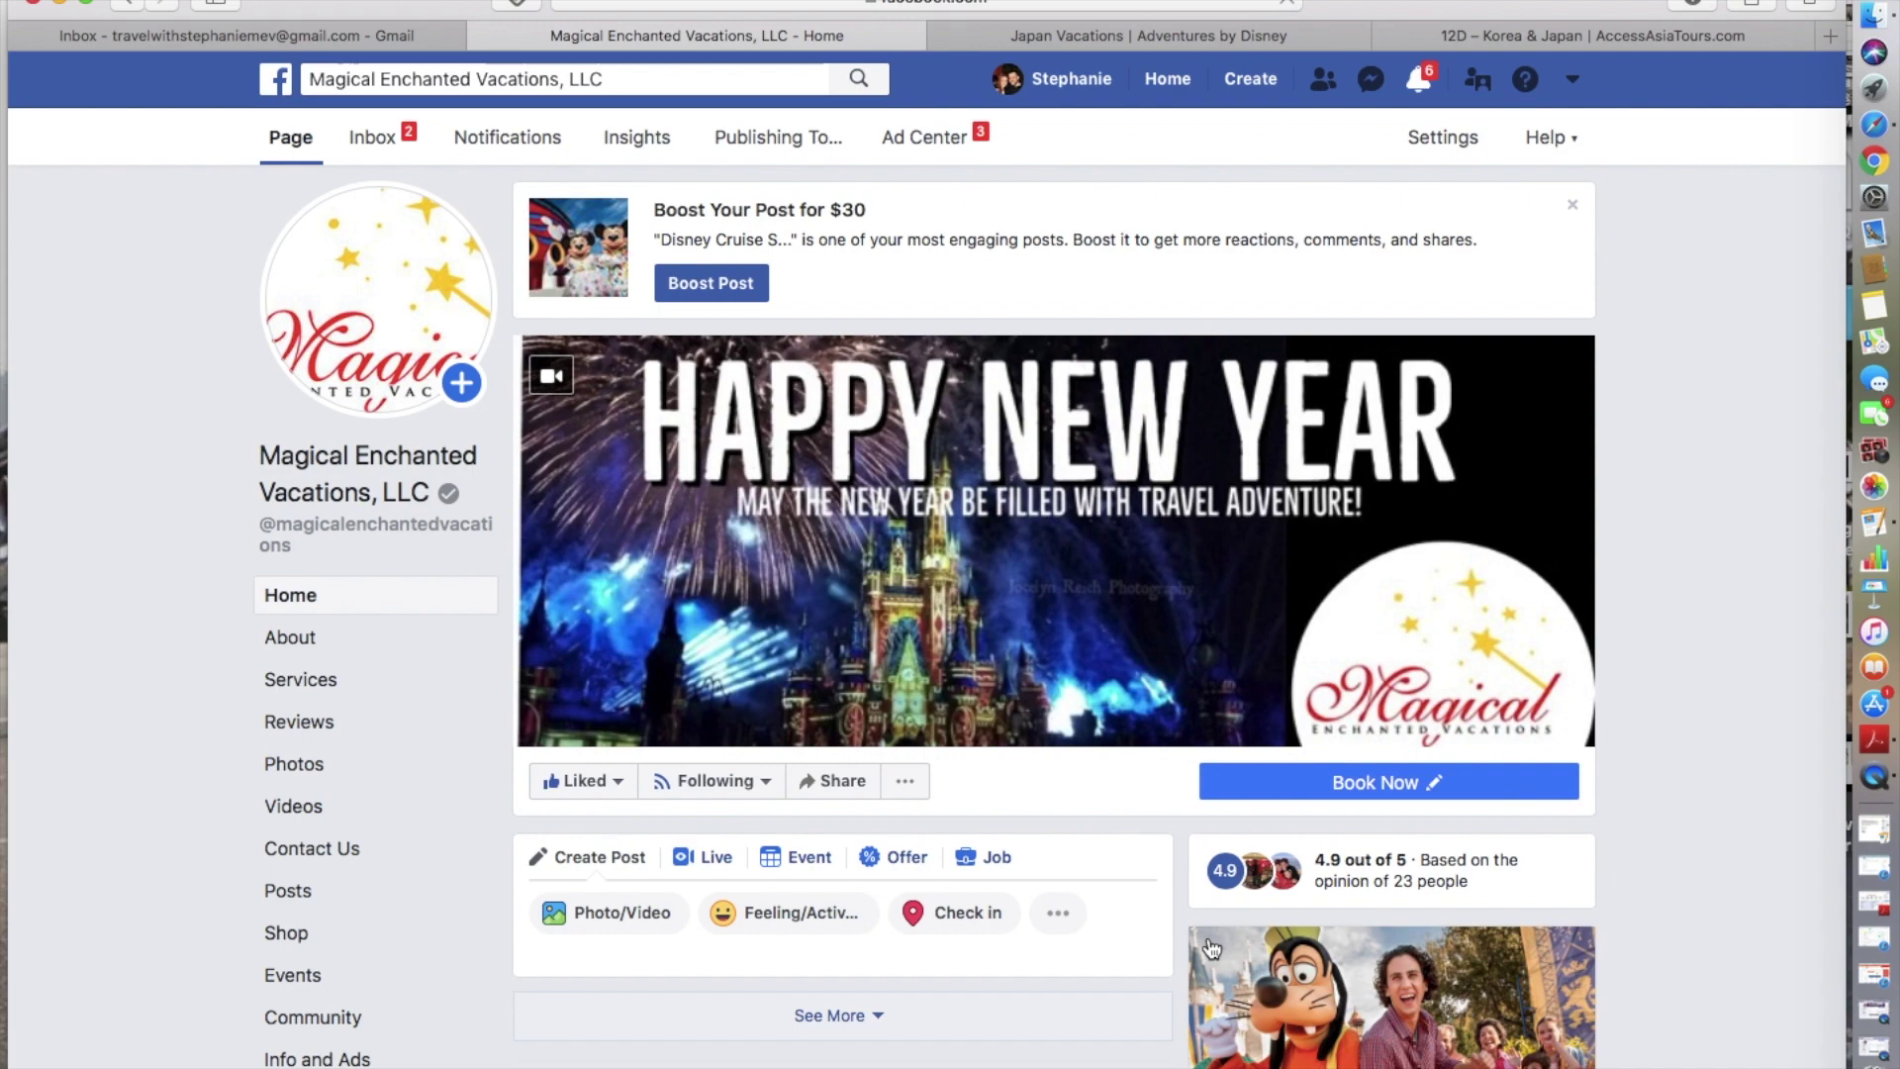
{"action": "scroll", "coordinate": [1054, 940], "scroll_direction": "down", "scroll_amount": 10}
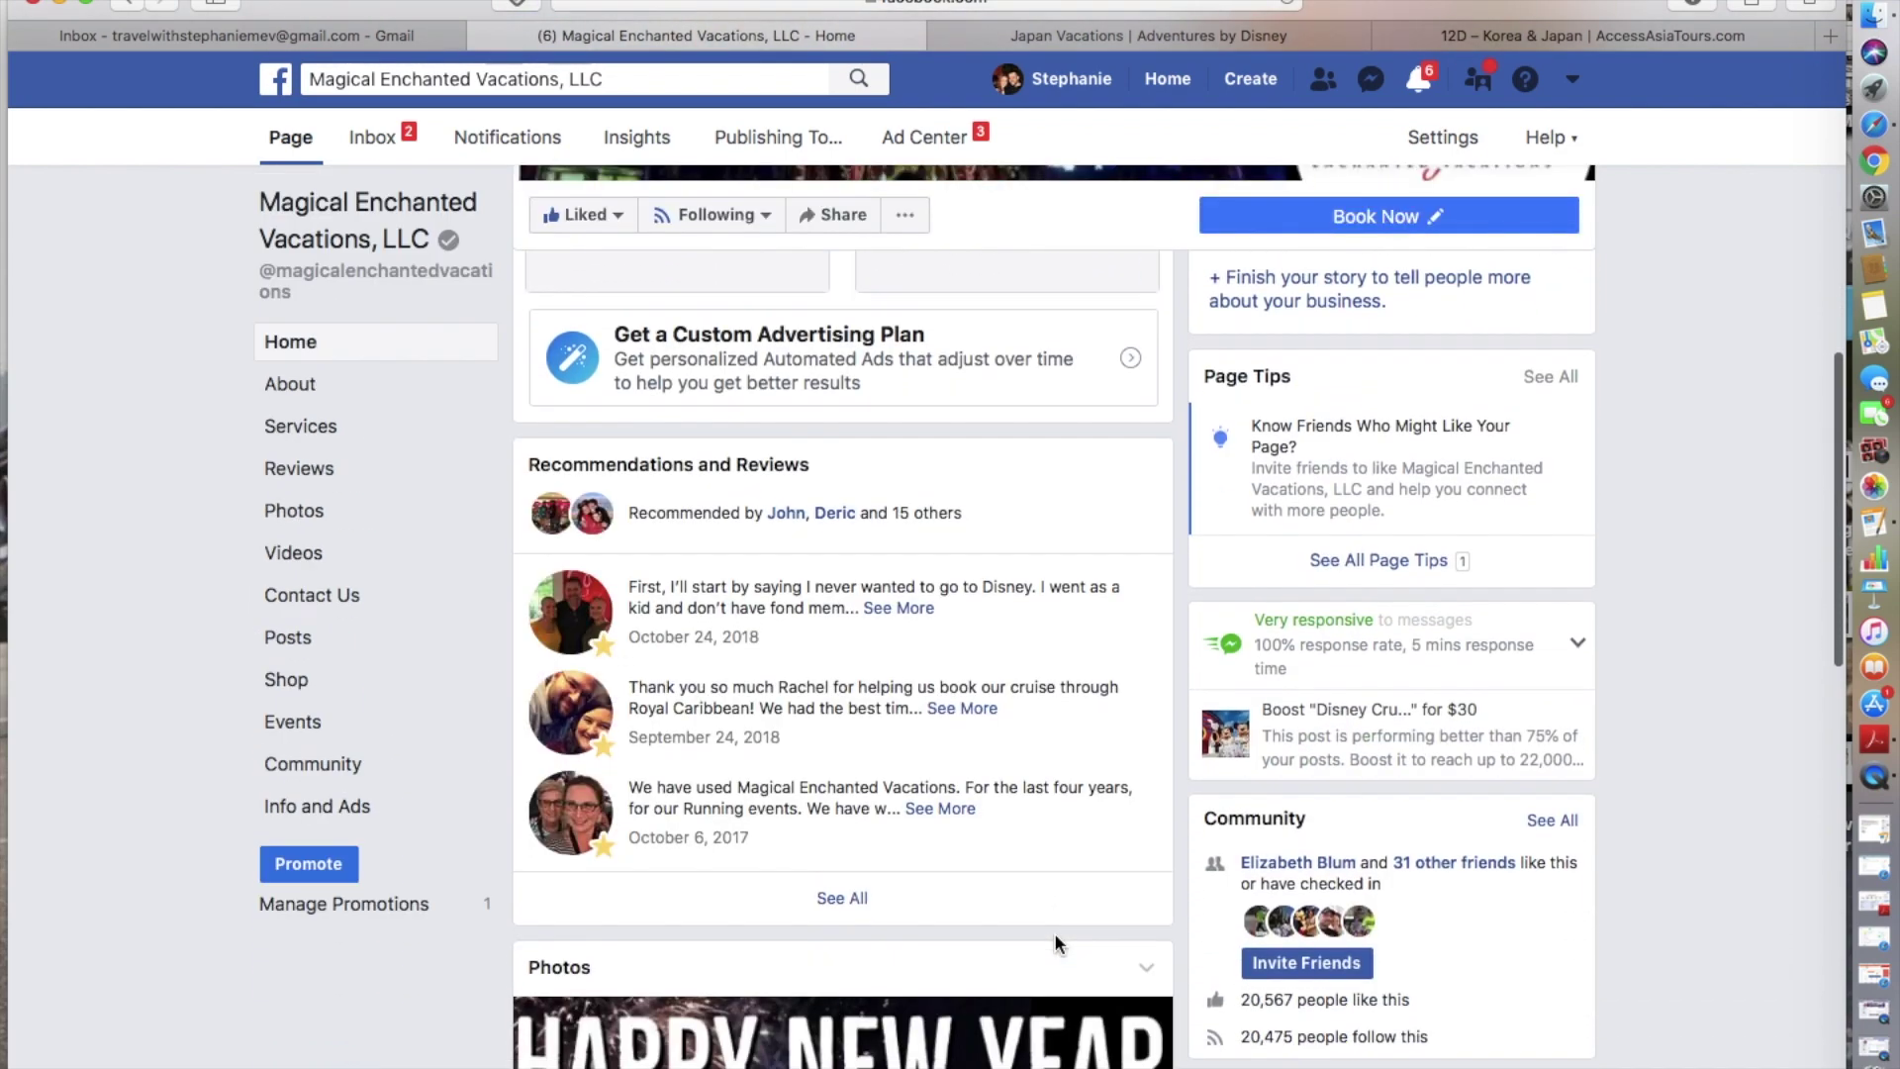
{"action": "scroll", "coordinate": [1055, 936], "scroll_direction": "down", "scroll_amount": 15}
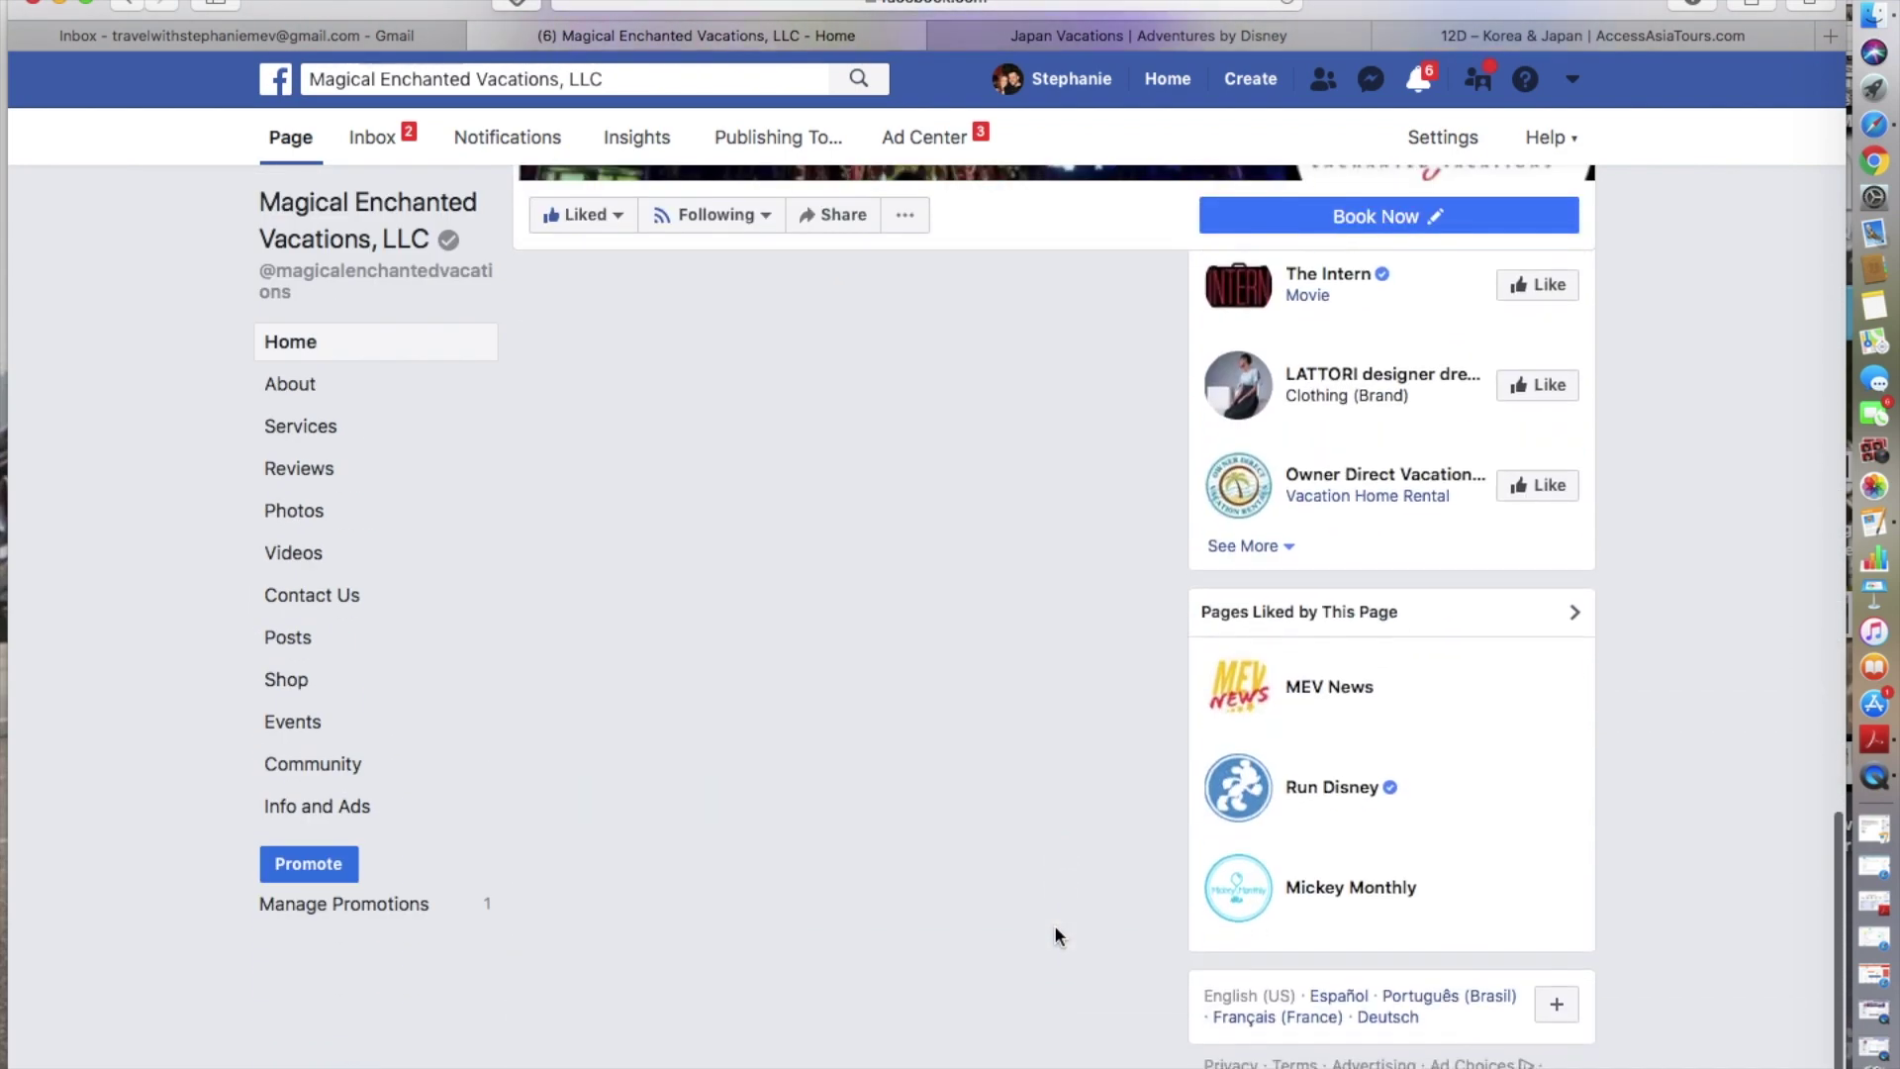
{"action": "scroll", "coordinate": [1055, 934], "scroll_direction": "down", "scroll_amount": 6}
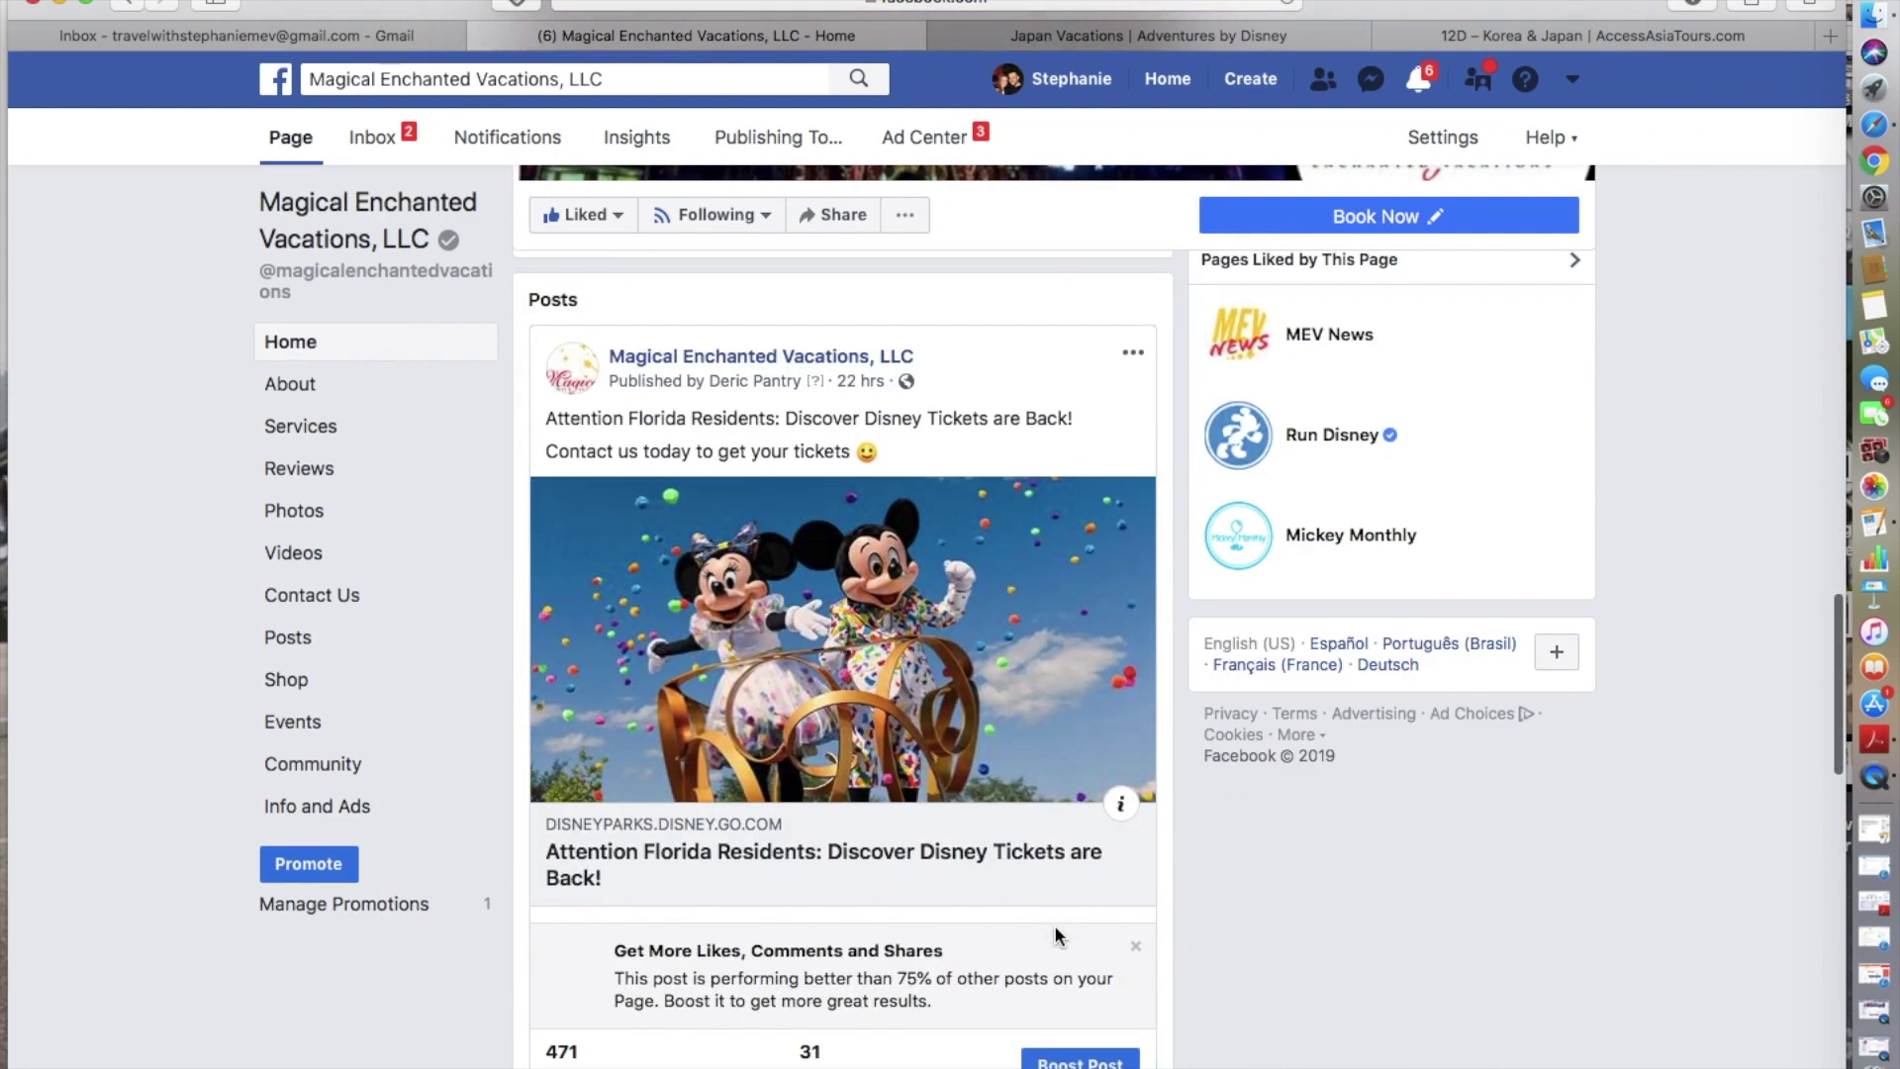
{"action": "scroll", "coordinate": [1054, 934], "scroll_direction": "down", "scroll_amount": 8}
{"action": "scroll", "coordinate": [1056, 934], "scroll_direction": "down", "scroll_amount": 10}
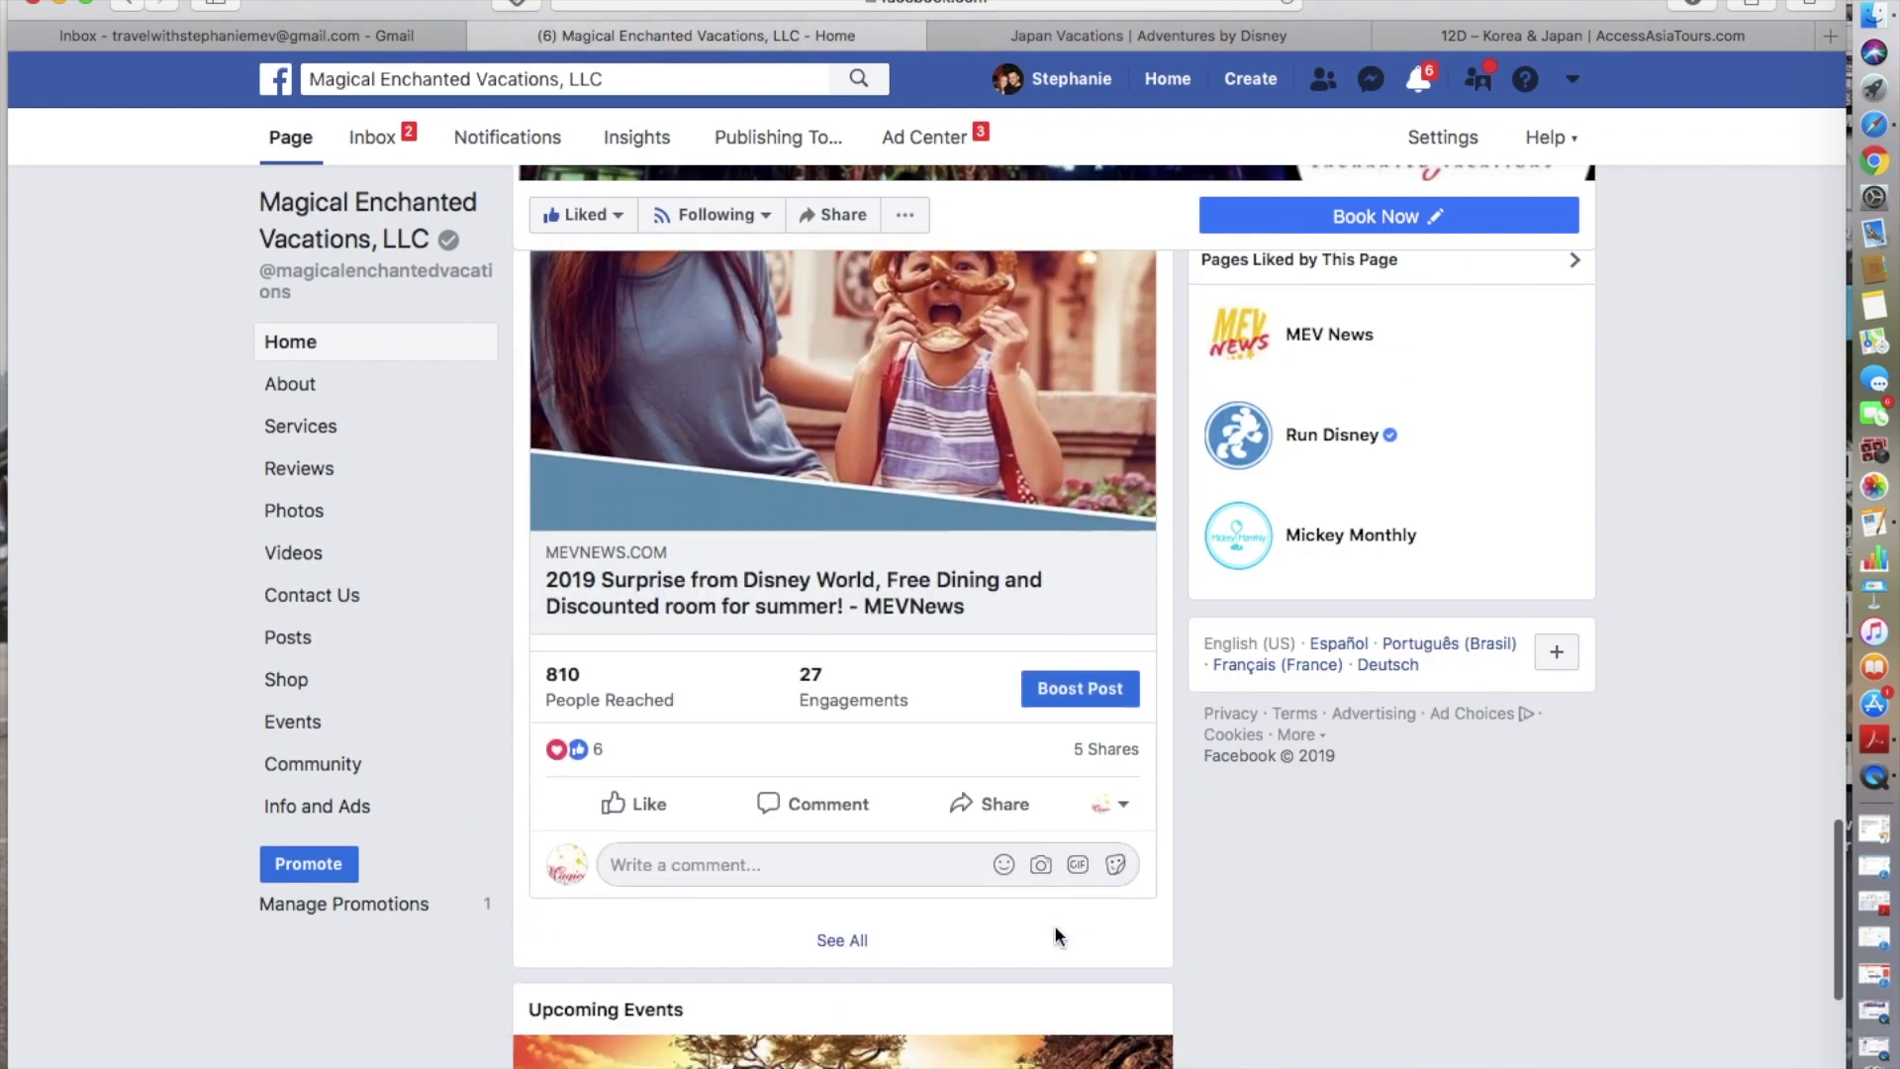
{"action": "scroll", "coordinate": [1055, 930], "scroll_direction": "up", "scroll_amount": 10}
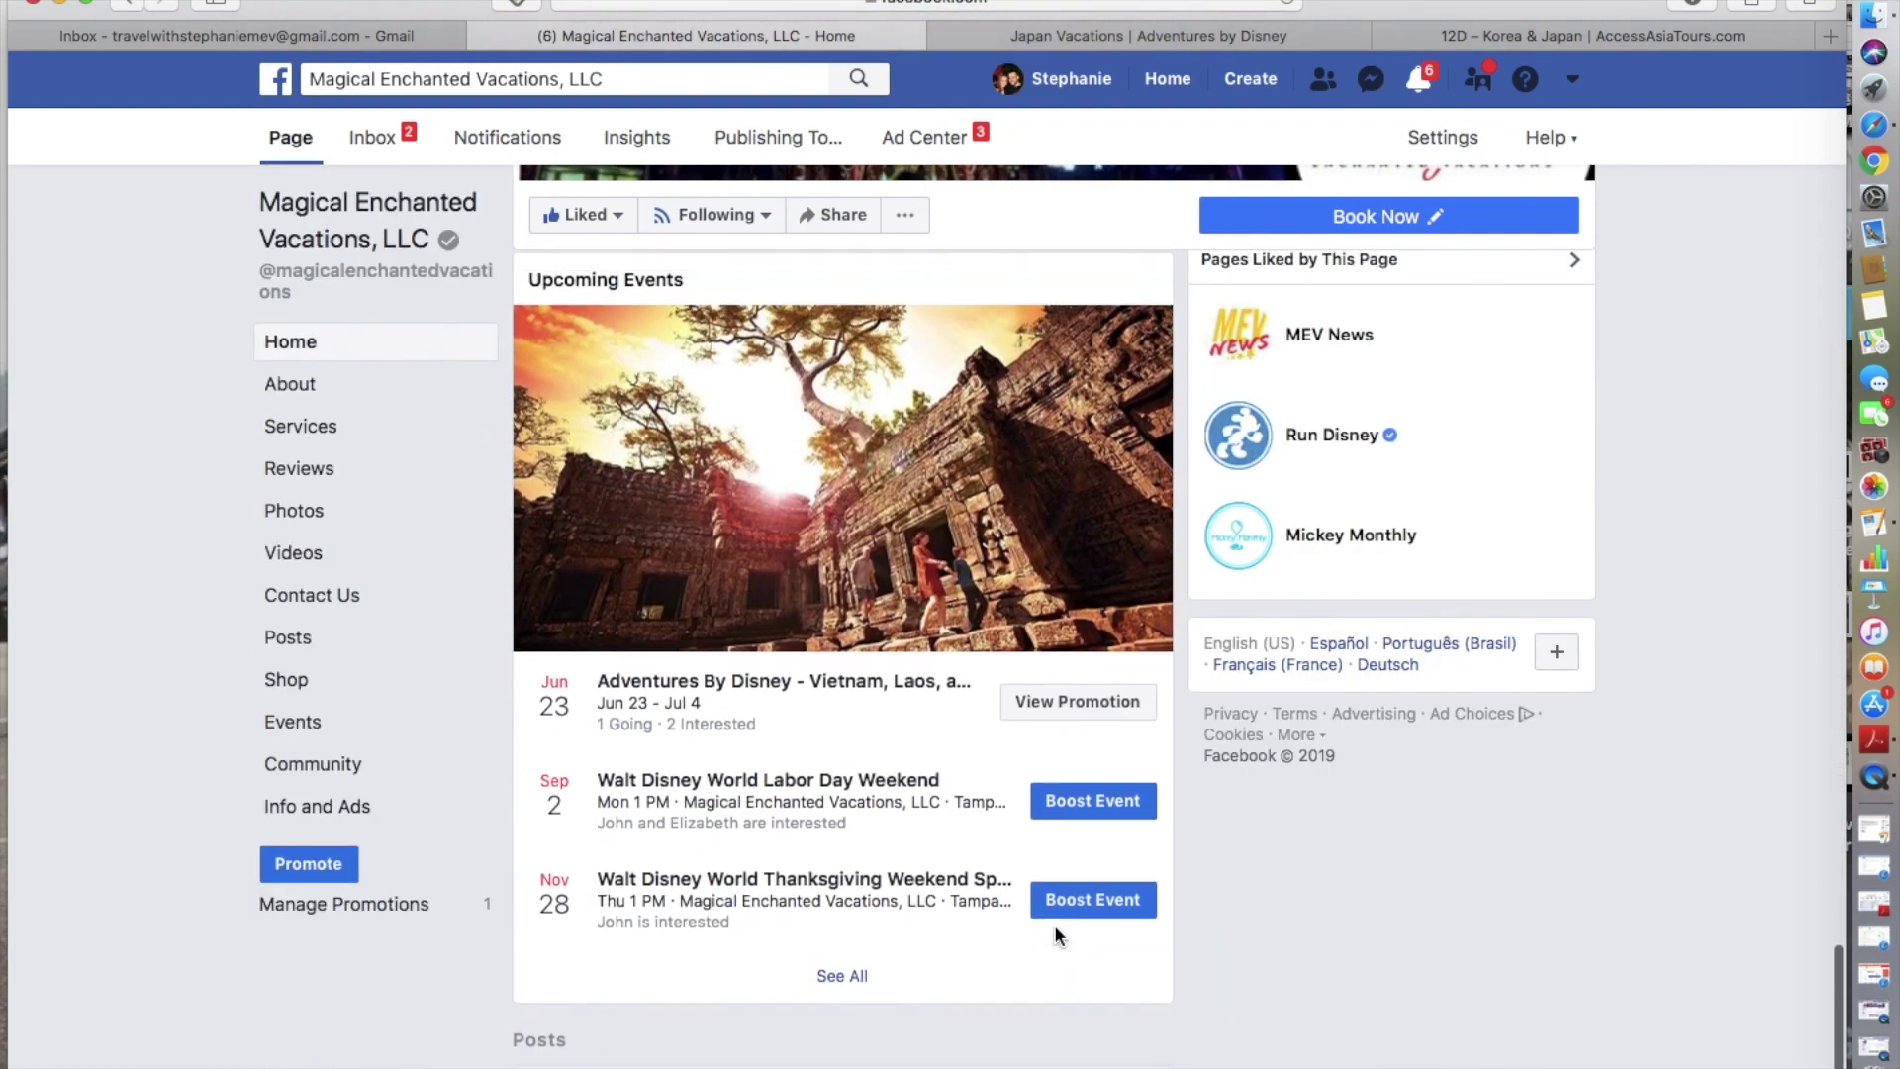
{"action": "scroll", "coordinate": [1055, 928], "scroll_direction": "up", "scroll_amount": 5}
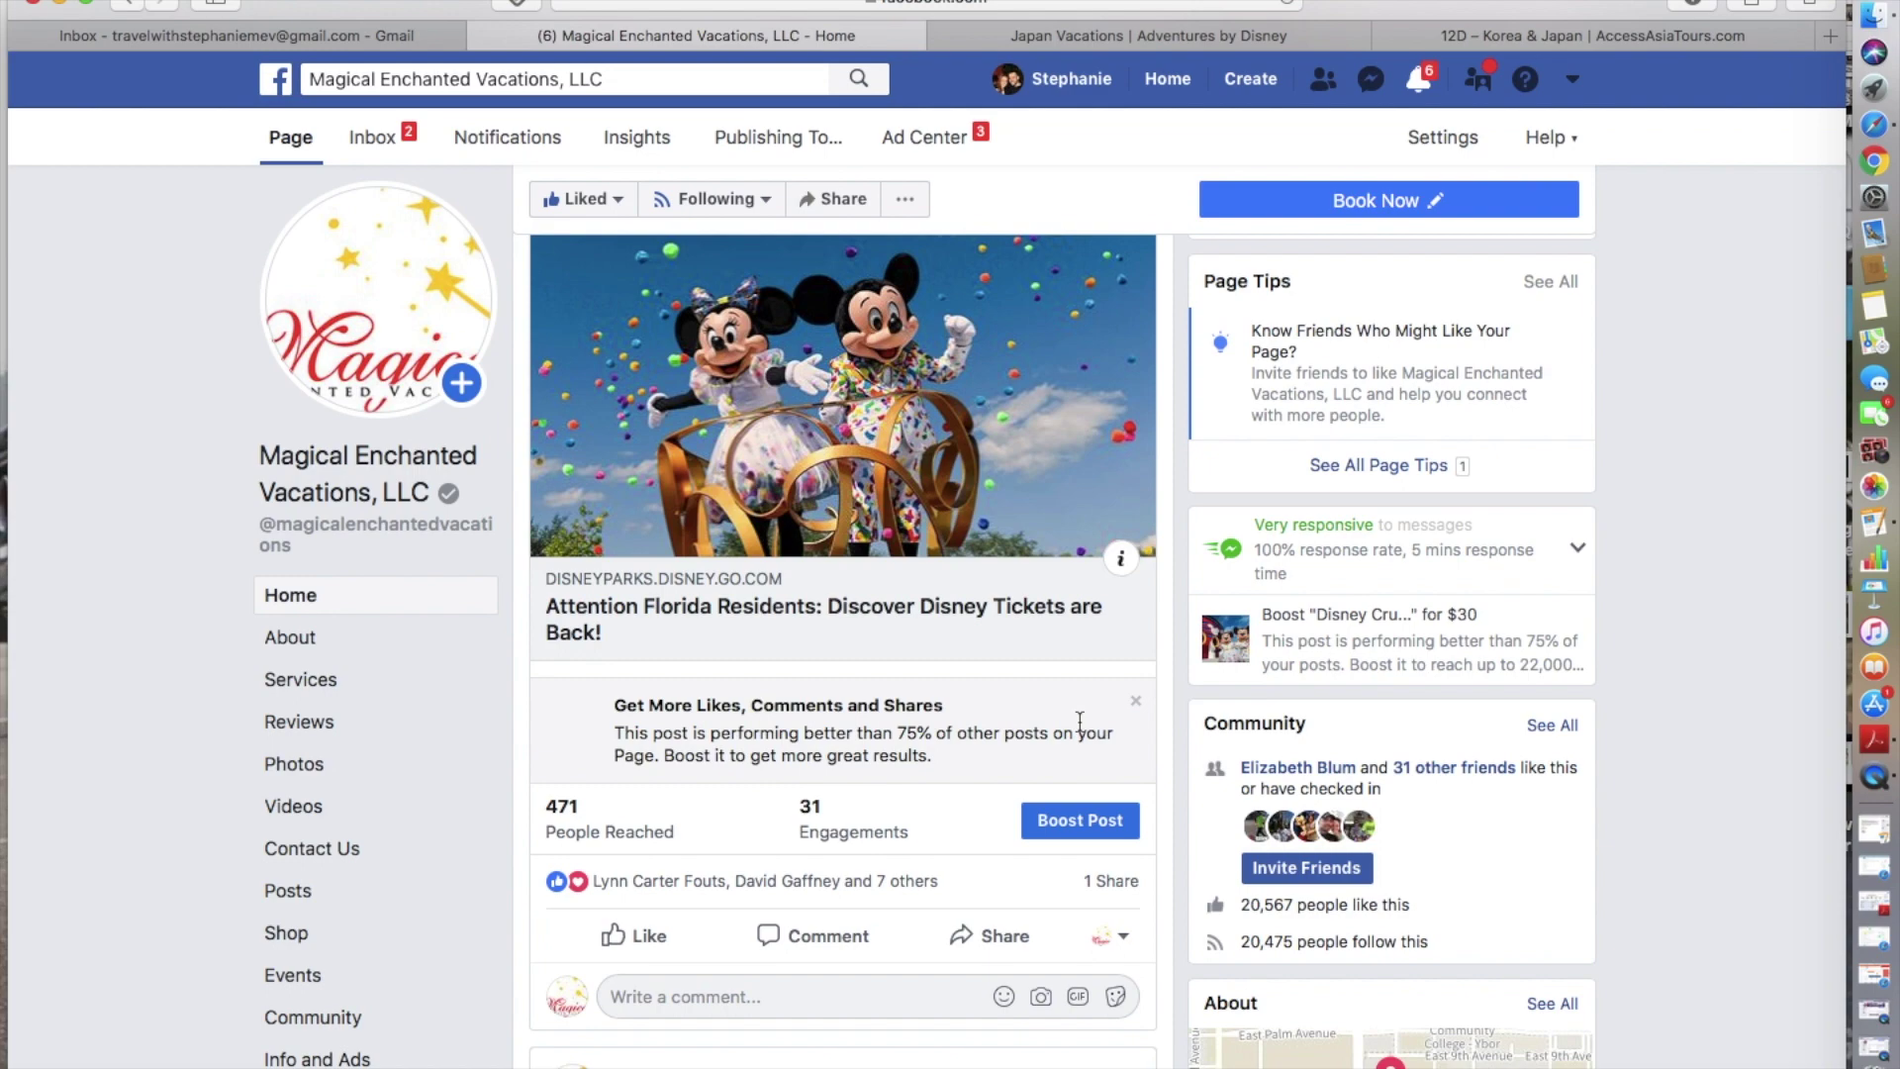
{"action": "scroll", "coordinate": [1079, 719], "scroll_direction": "down", "scroll_amount": 20}
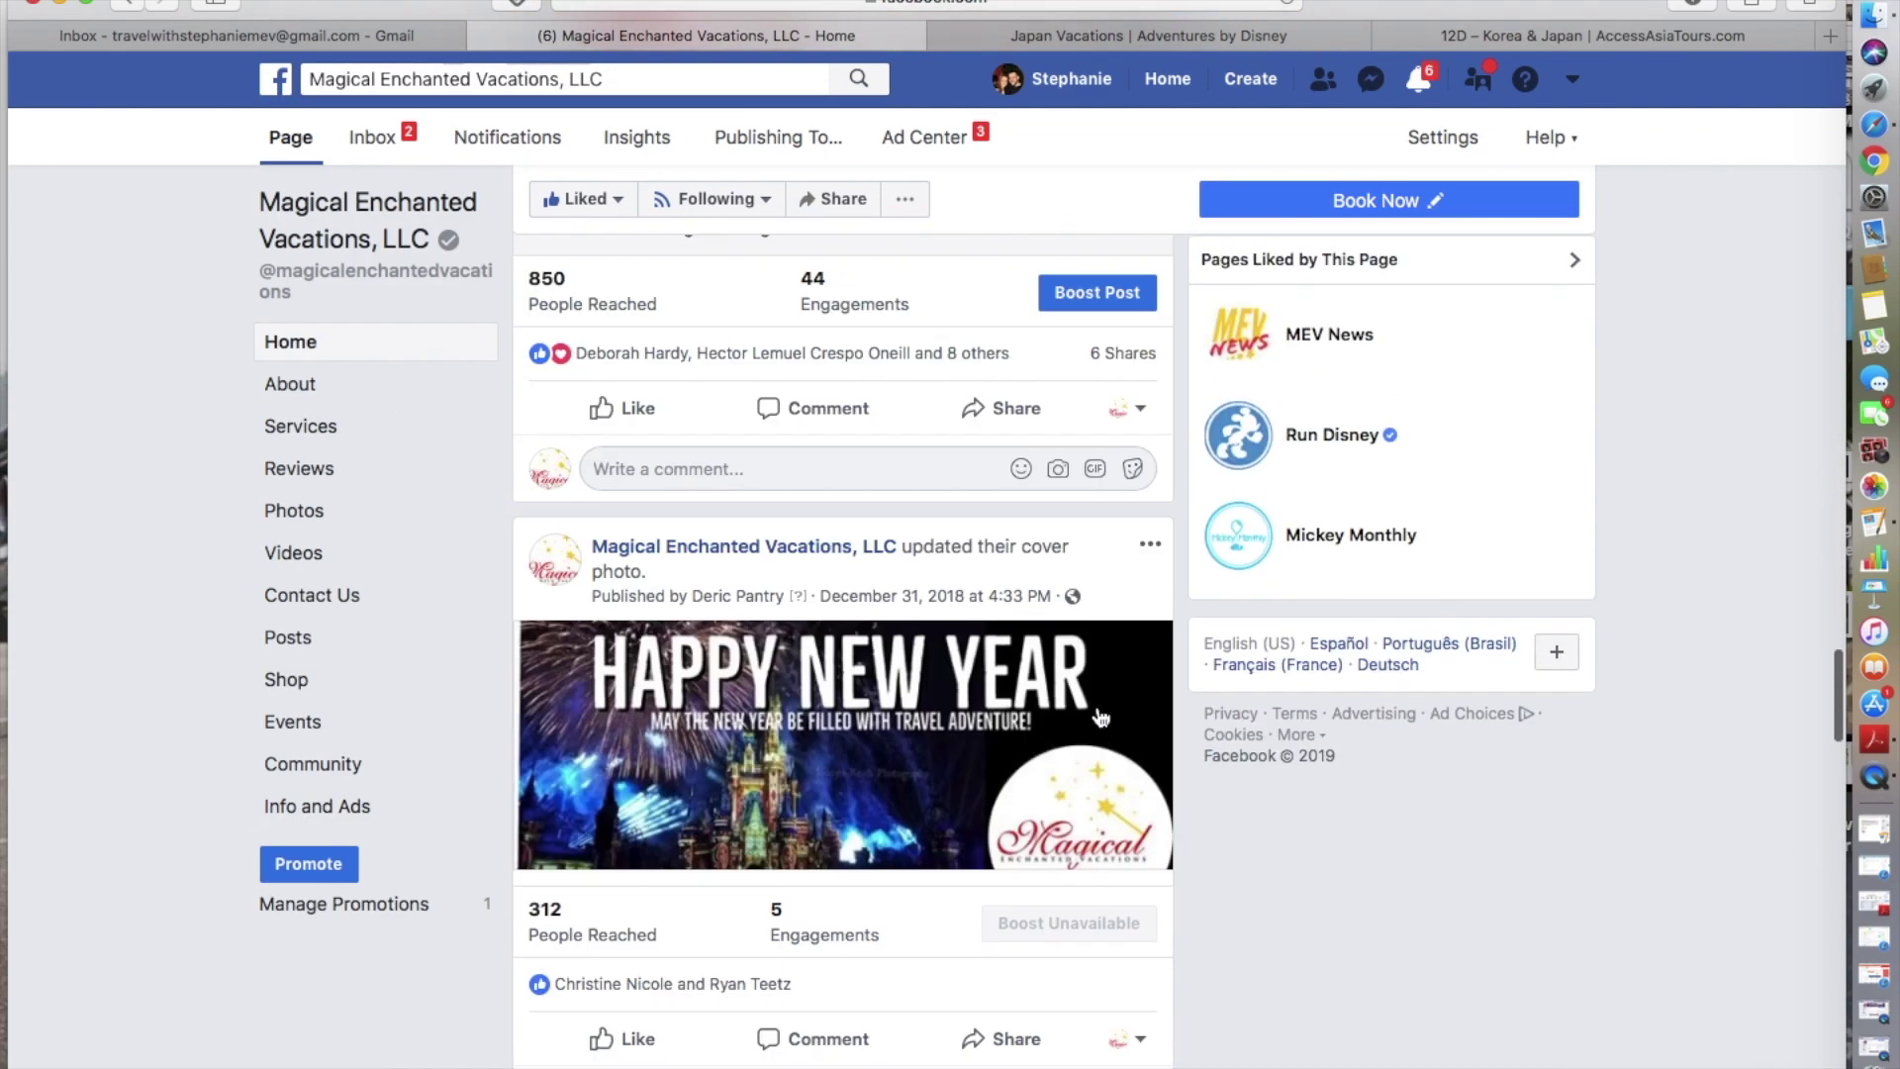
{"action": "scroll", "coordinate": [1099, 710], "scroll_direction": "down", "scroll_amount": 3}
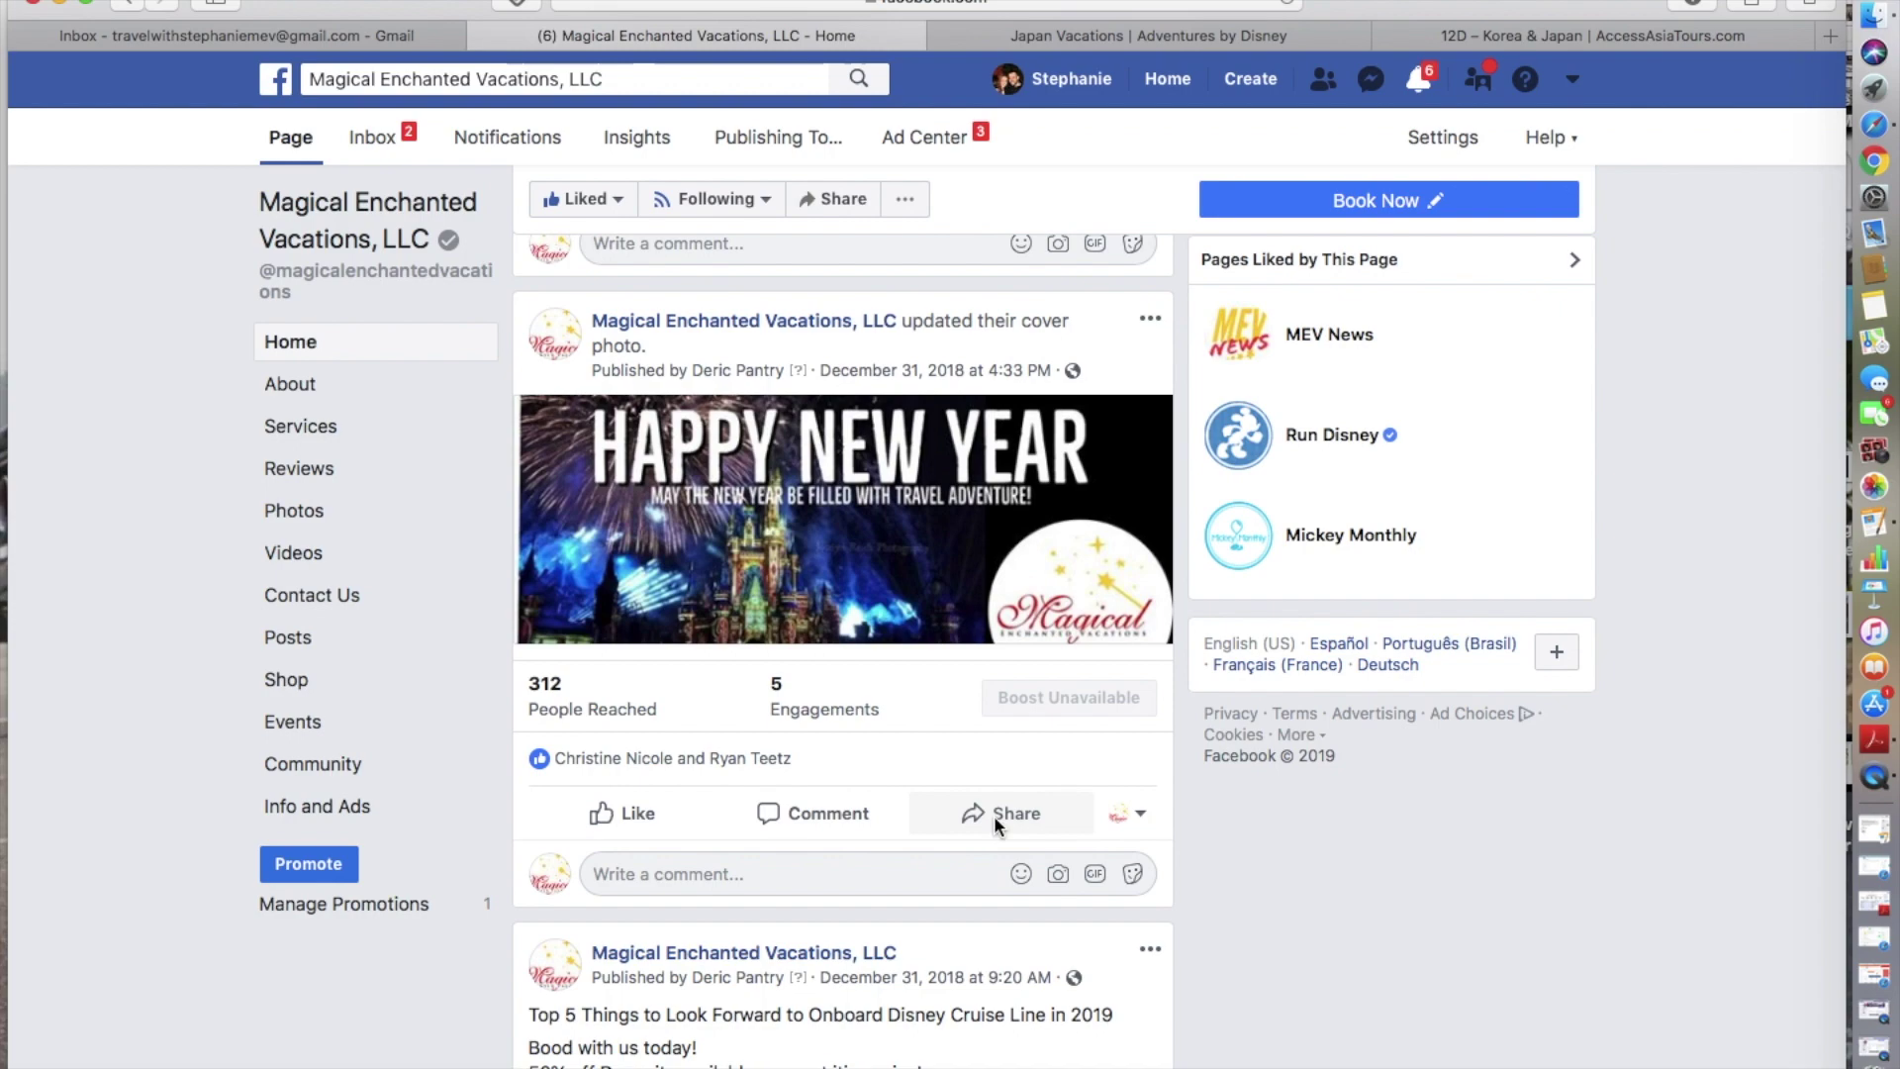
{"action": "scroll", "coordinate": [993, 815], "scroll_direction": "down", "scroll_amount": 8}
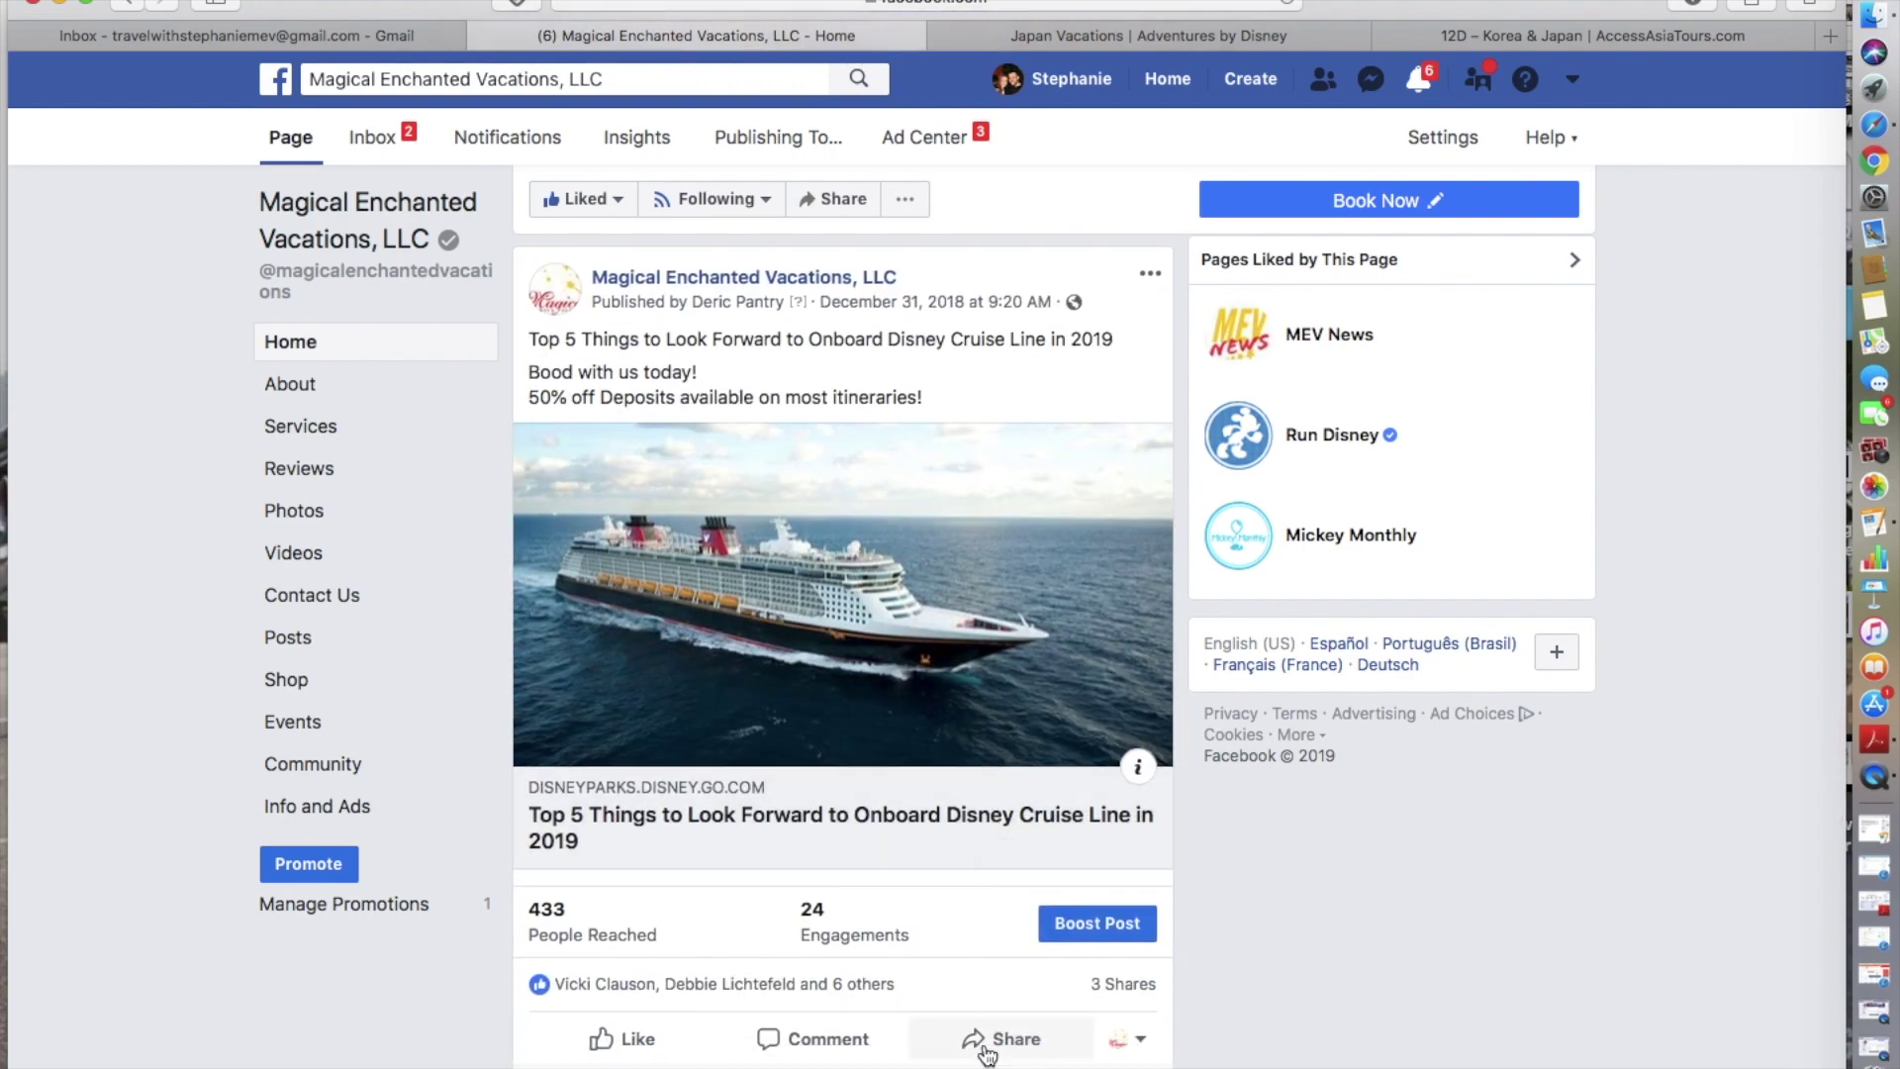
- Open sharing options on the cruise post, then dismiss them without sharing
{"action": "left_click", "coordinate": [986, 1051]}
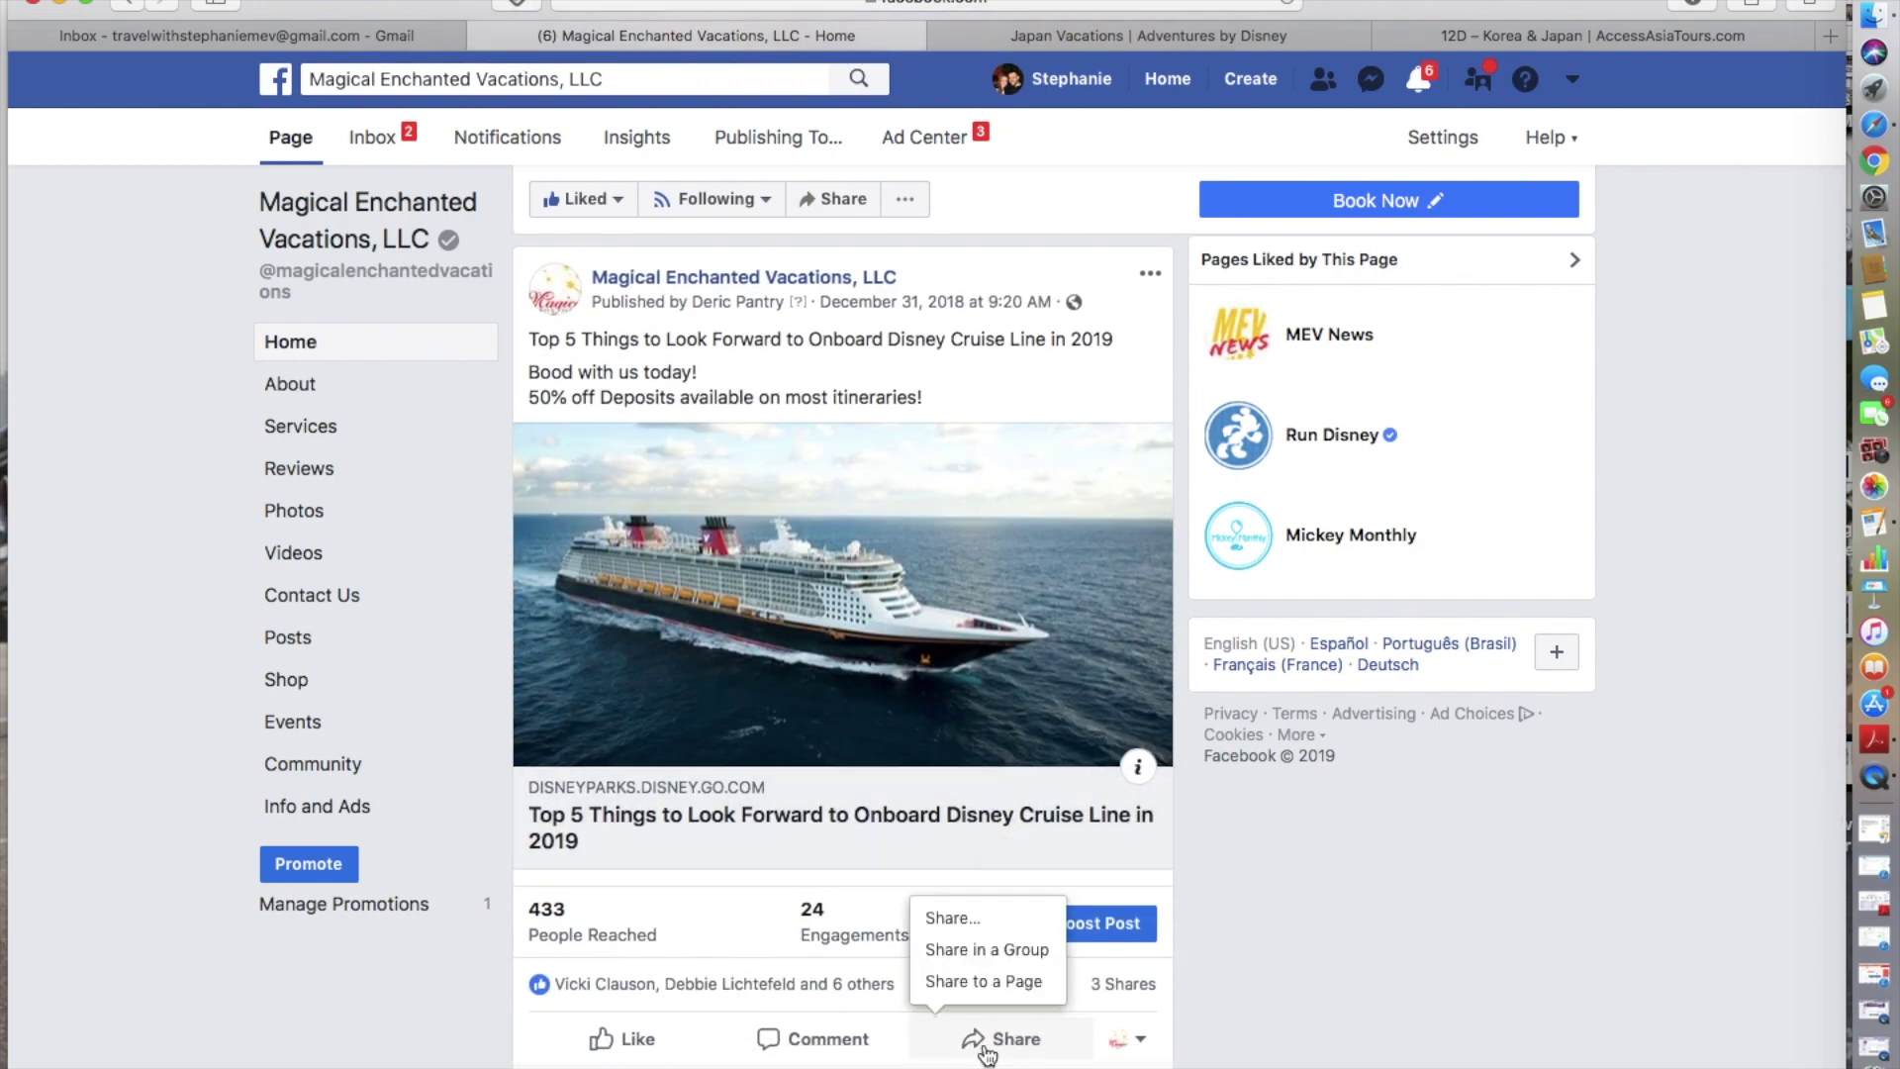
{"action": "left_click", "coordinate": [1360, 964]}
{"action": "scroll", "coordinate": [1360, 965], "scroll_direction": "down", "scroll_amount": 7}
{"action": "scroll", "coordinate": [1361, 964], "scroll_direction": "up", "scroll_amount": 12}
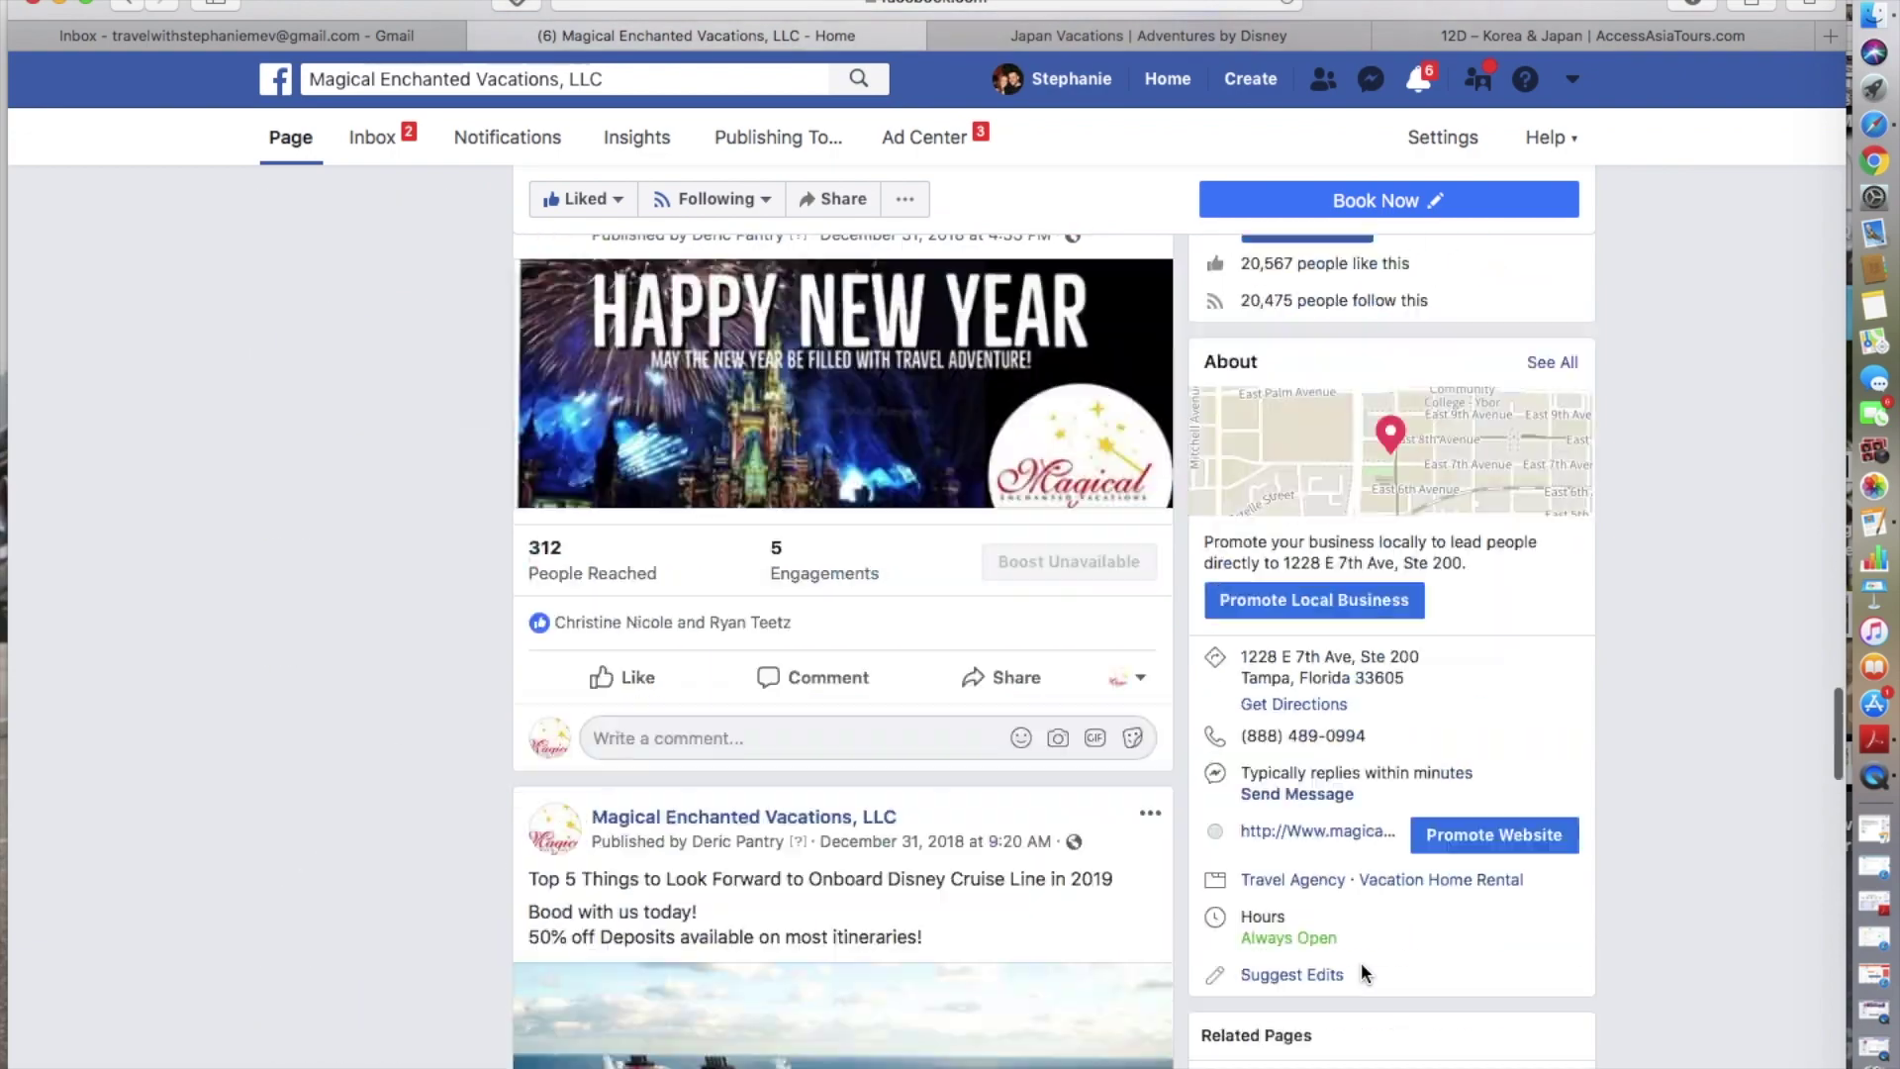
{"action": "scroll", "coordinate": [1362, 962], "scroll_direction": "up", "scroll_amount": 15}
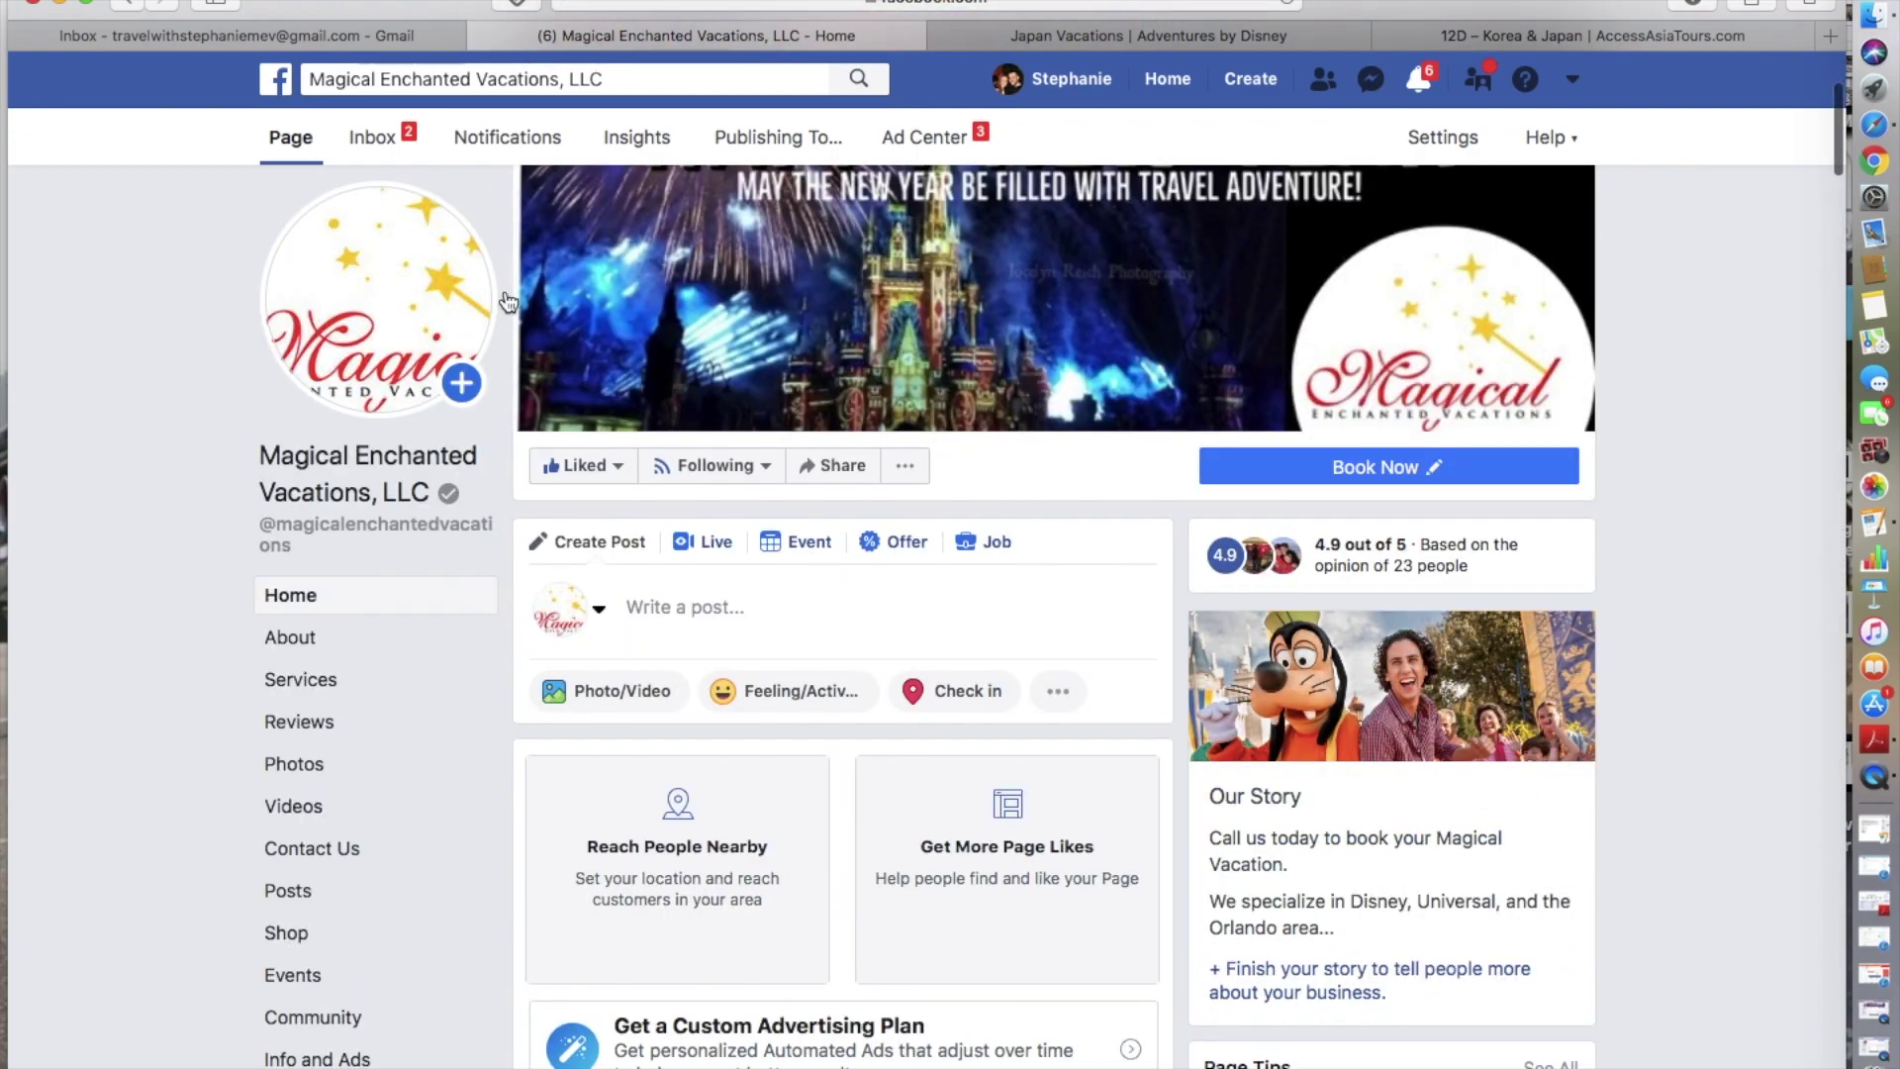
- Return to the News Feed and review the Your Pages list with each page's weekly stats
{"action": "left_click", "coordinate": [278, 83]}
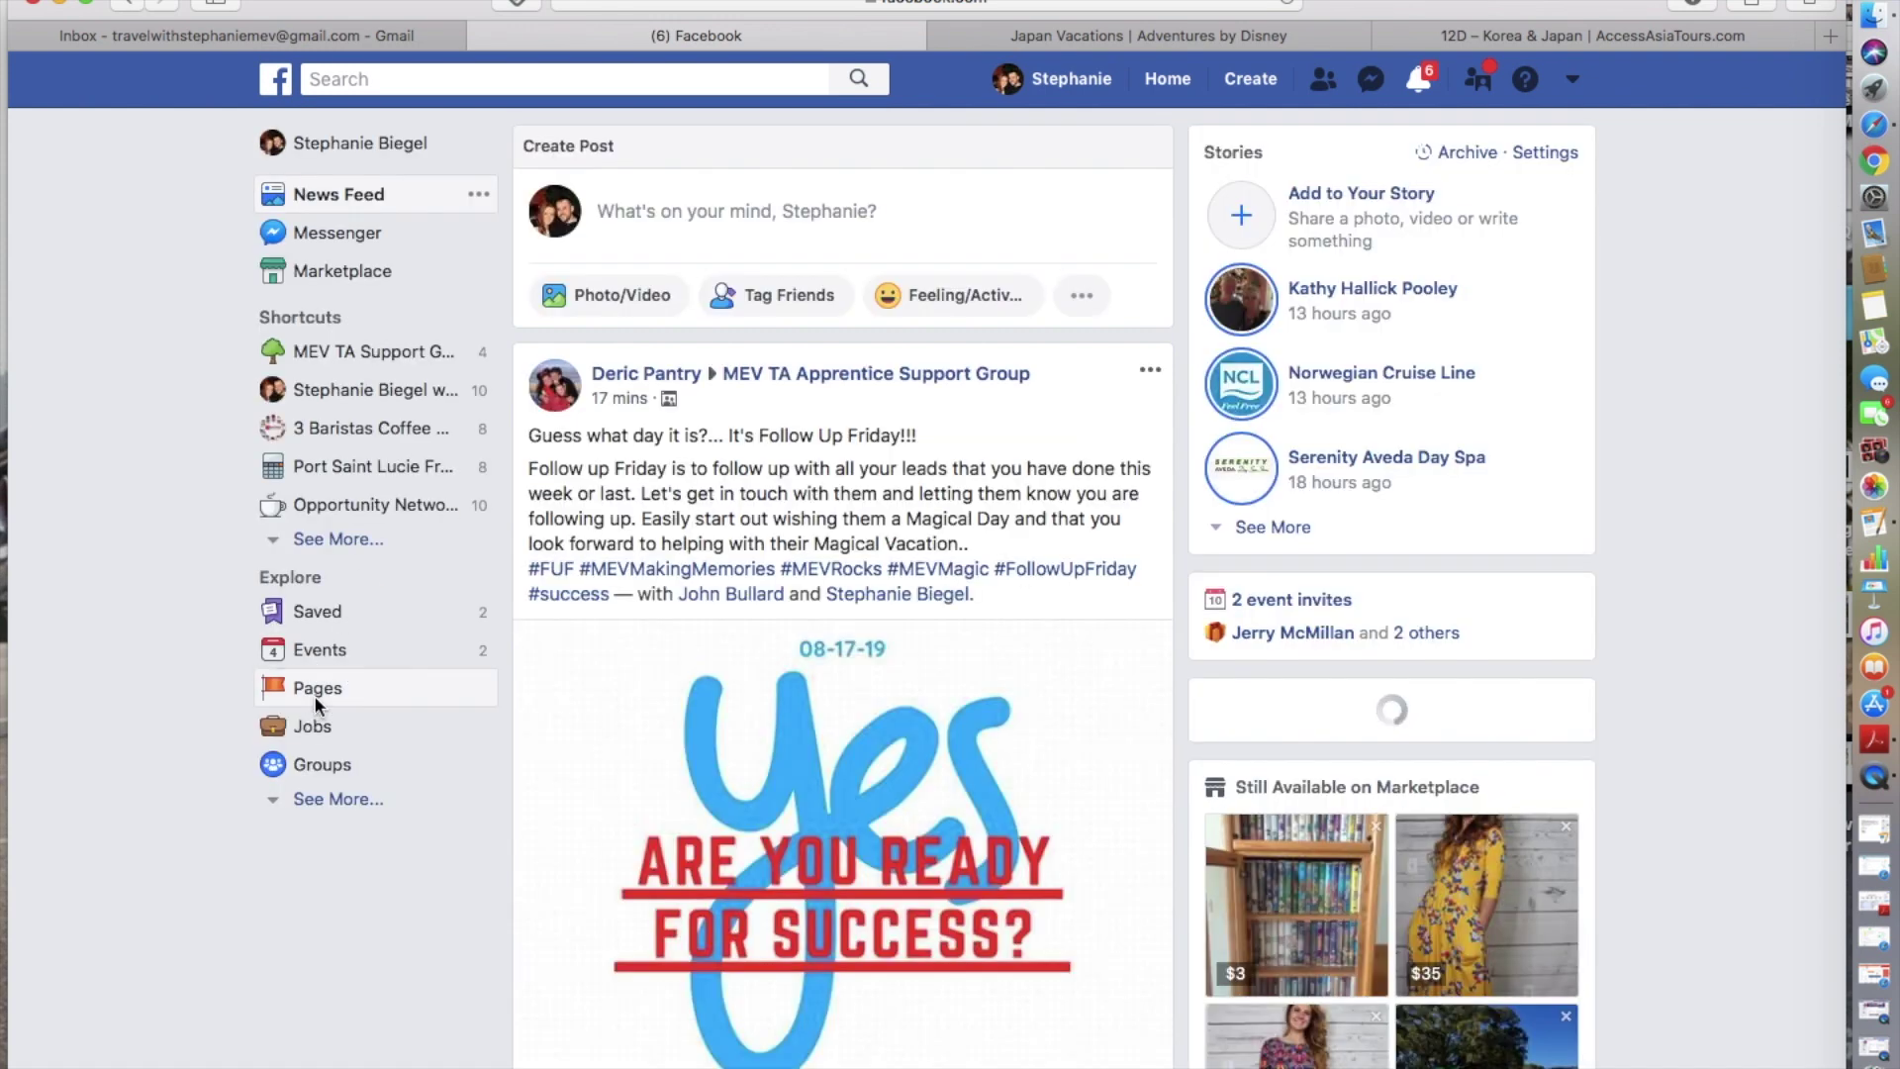
{"action": "left_click", "coordinate": [316, 700]}
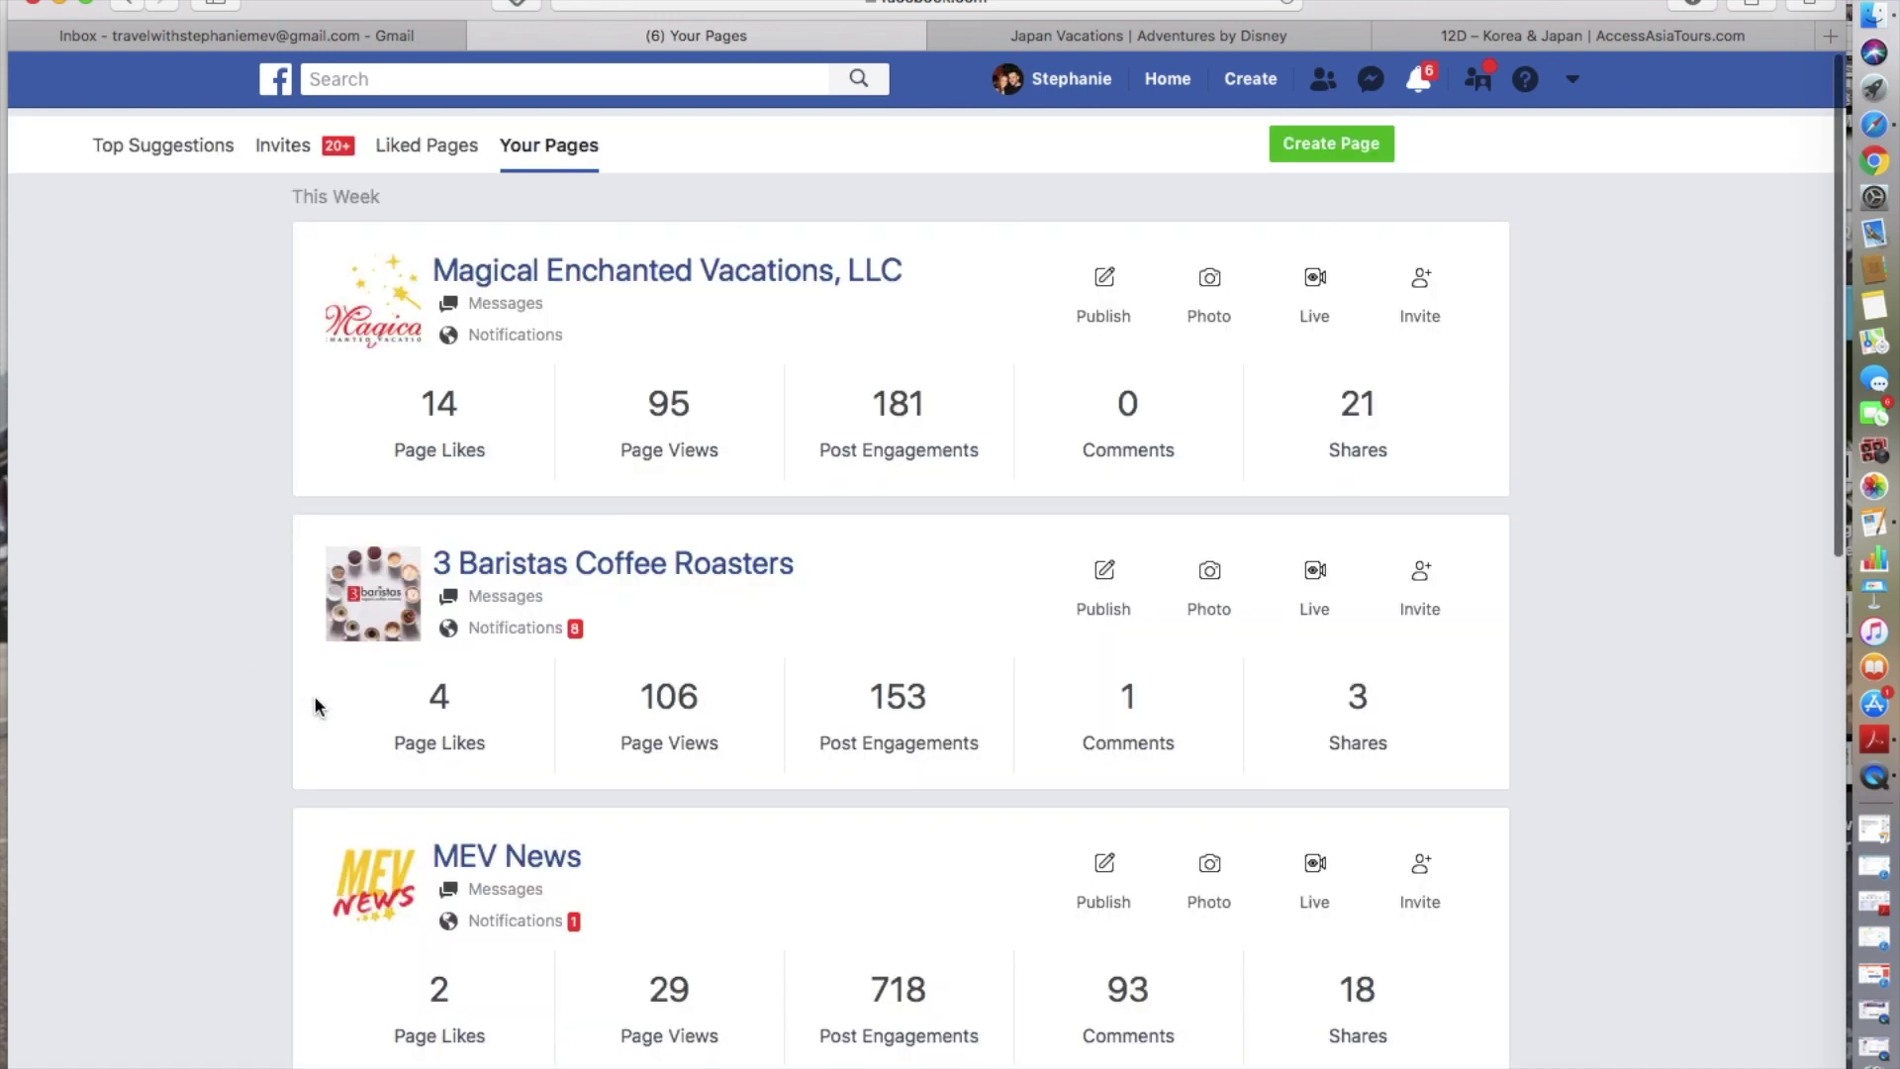
{"action": "scroll", "coordinate": [550, 680], "scroll_direction": "down", "scroll_amount": 7}
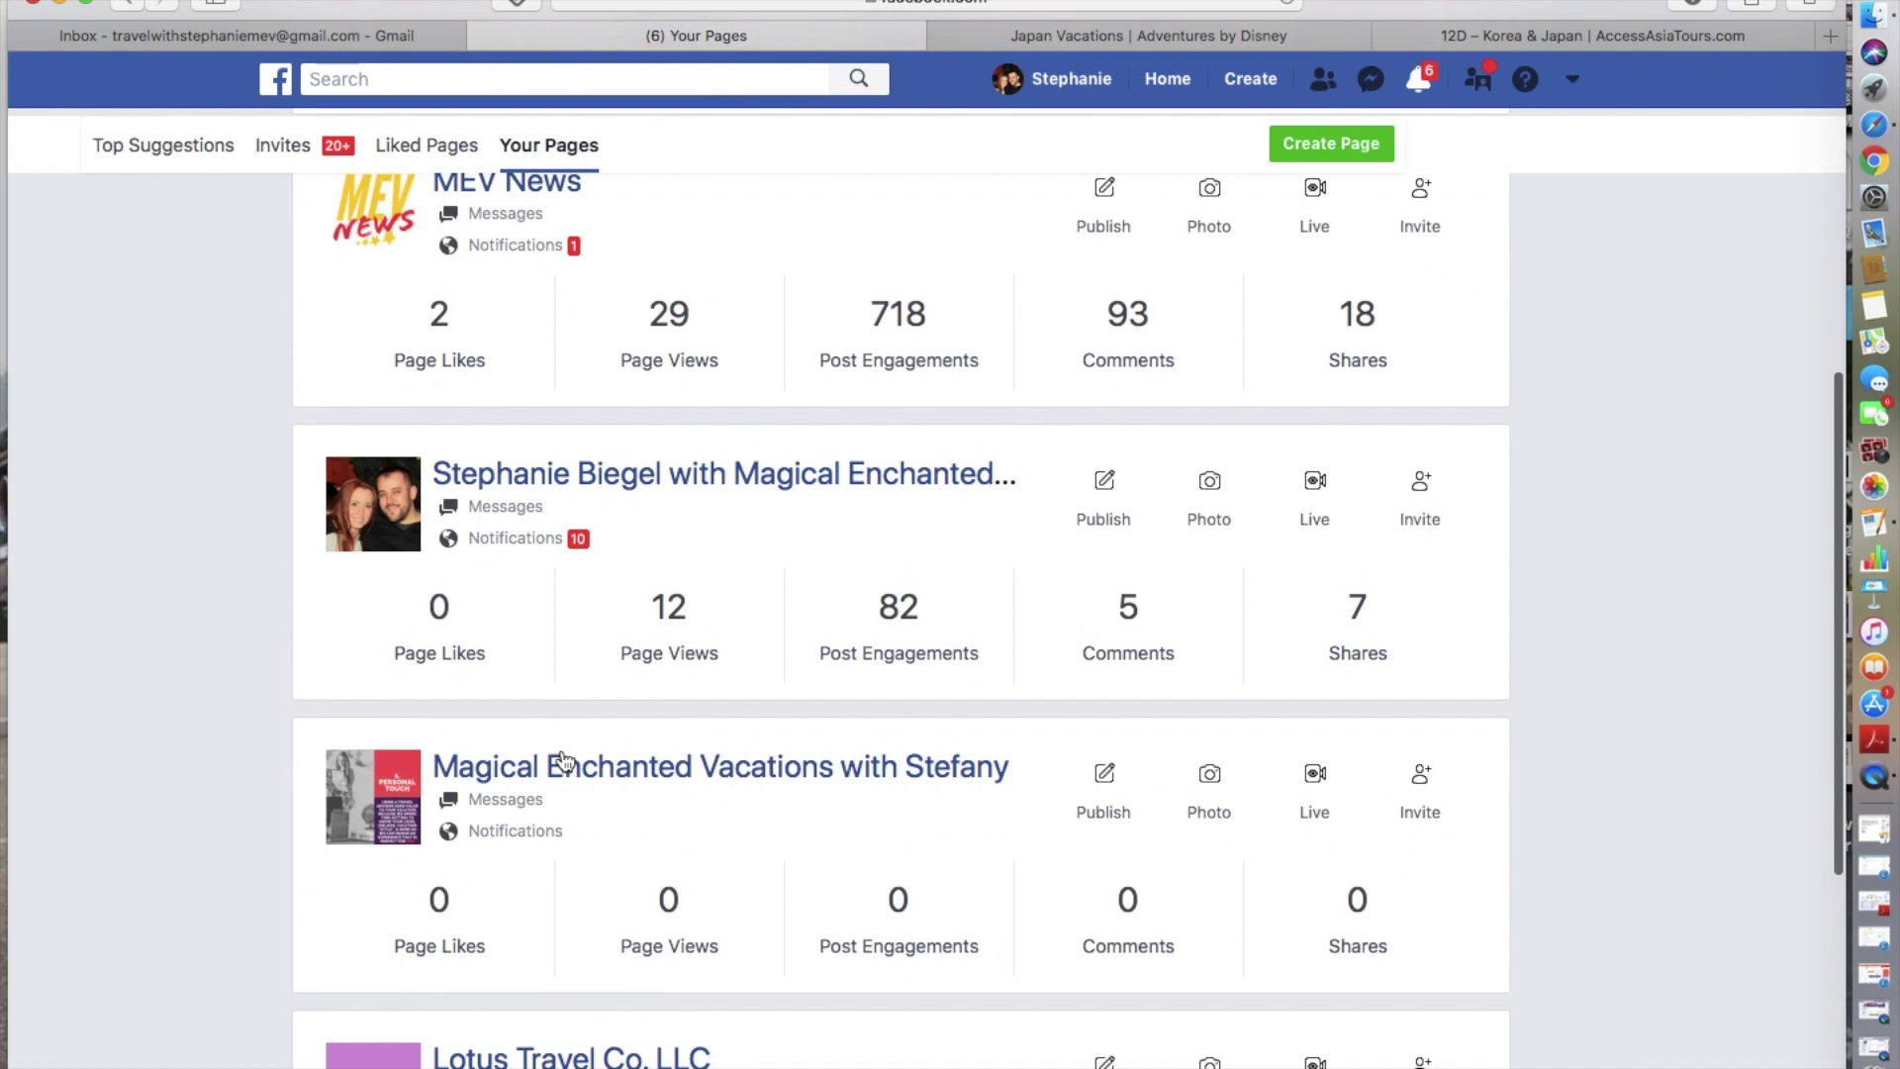
{"action": "scroll", "coordinate": [567, 759], "scroll_direction": "up", "scroll_amount": 4}
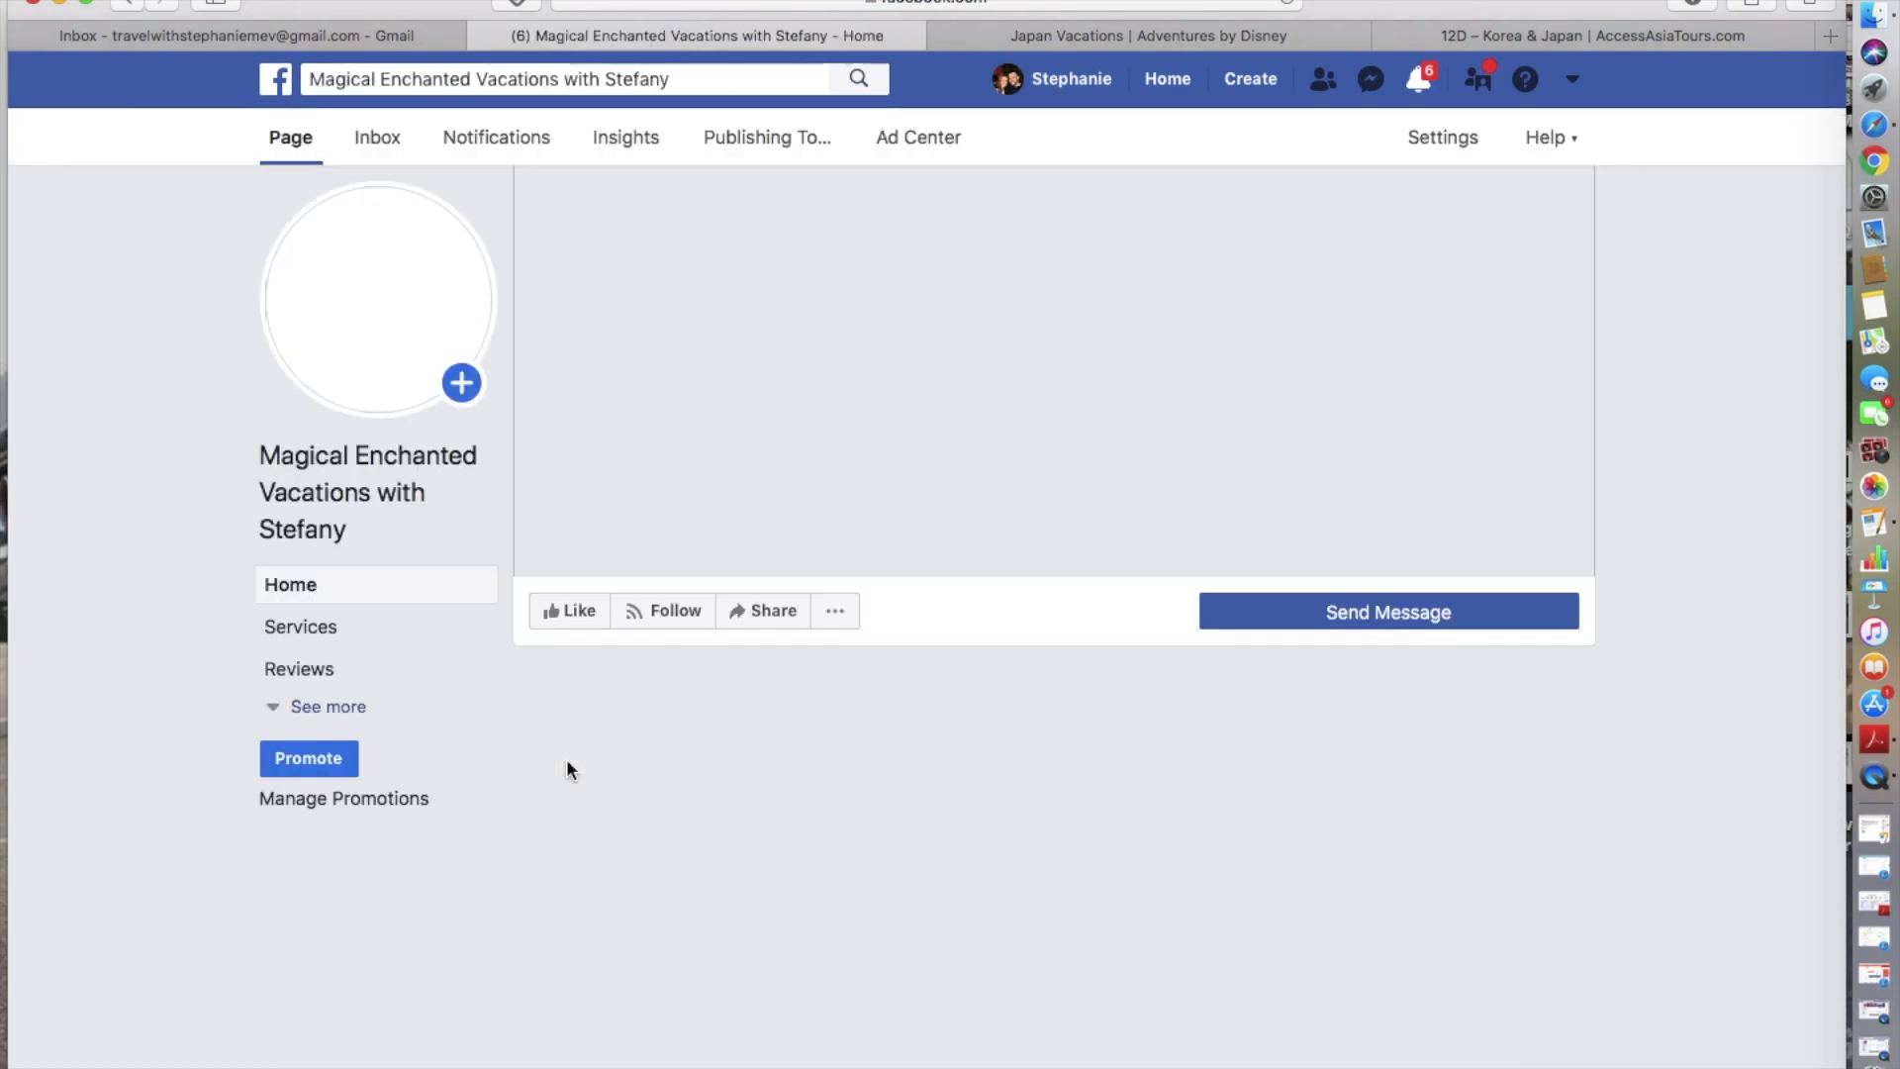
- Open the Magical Enchanted Vacations page home and find its post scheduled for tomorrow at 11:00 AM
{"action": "scroll", "coordinate": [566, 757], "scroll_direction": "down", "scroll_amount": 12}
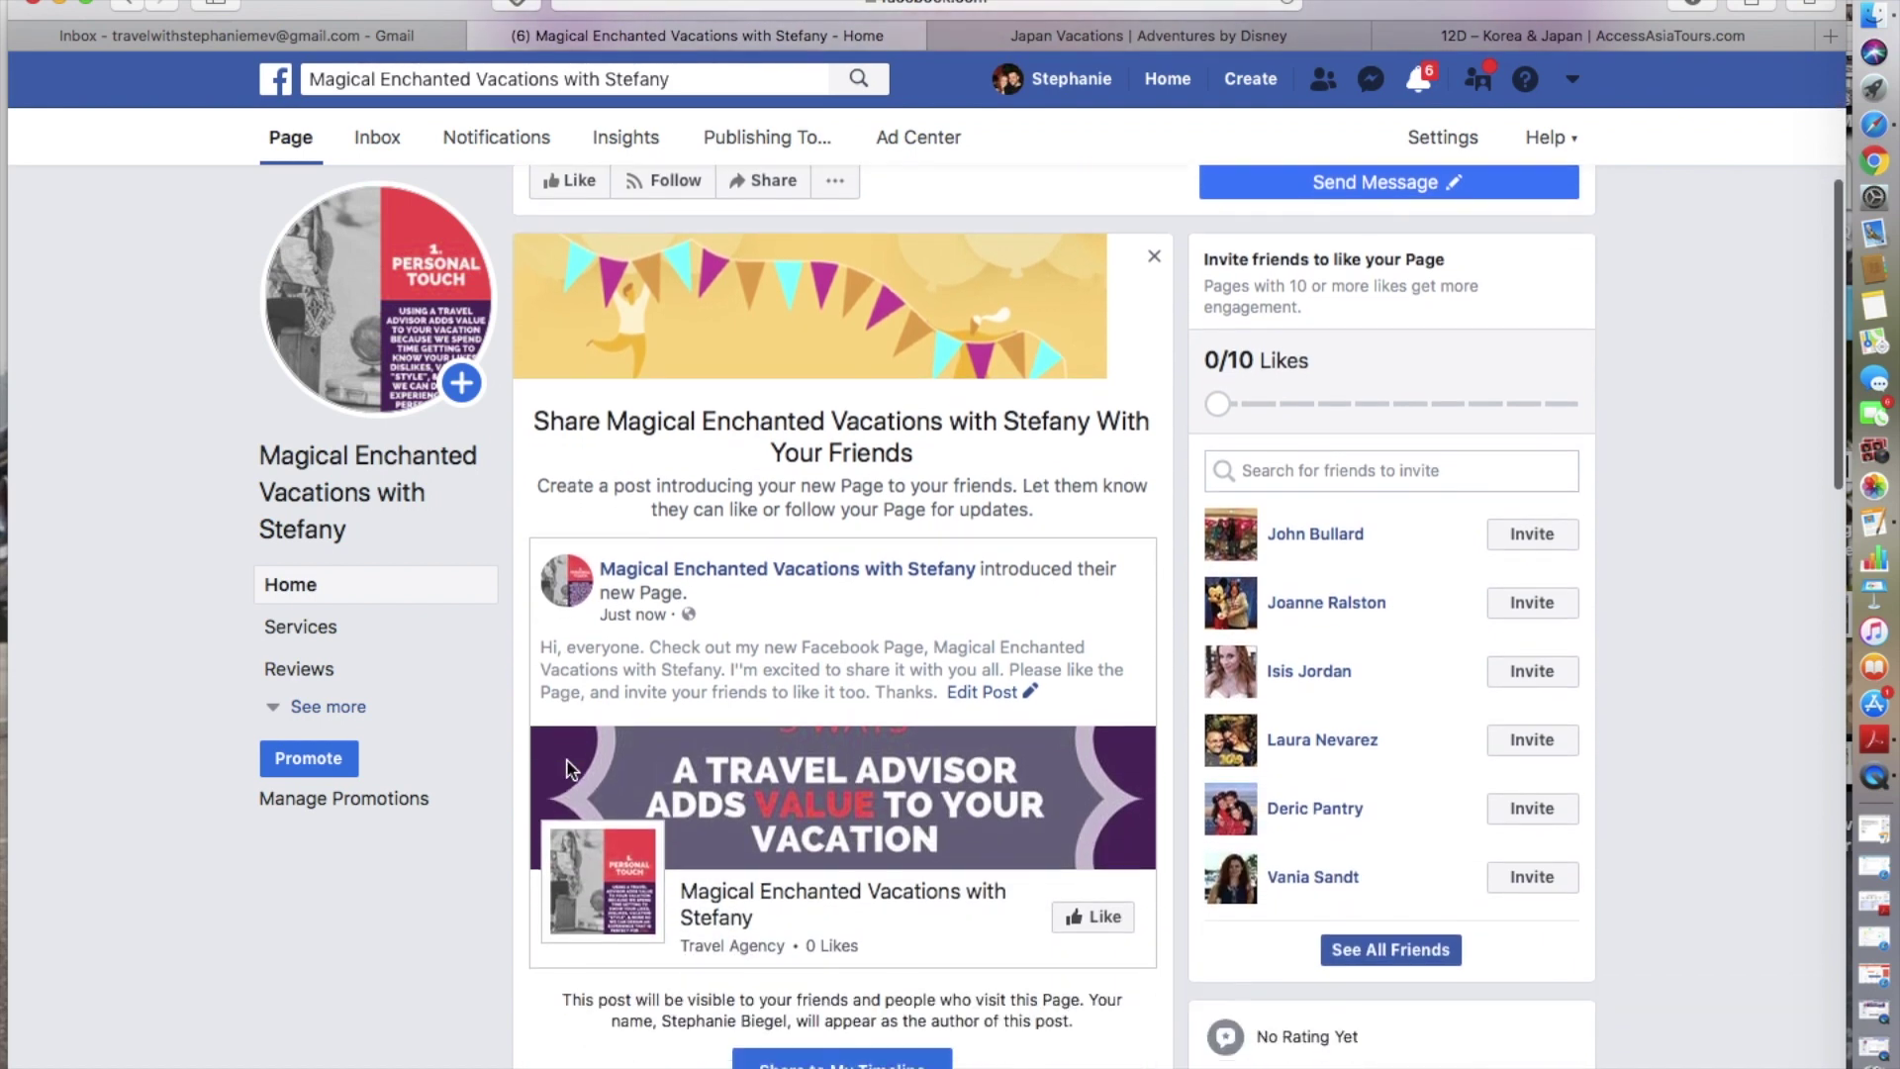
{"action": "scroll", "coordinate": [566, 758], "scroll_direction": "down", "scroll_amount": 4}
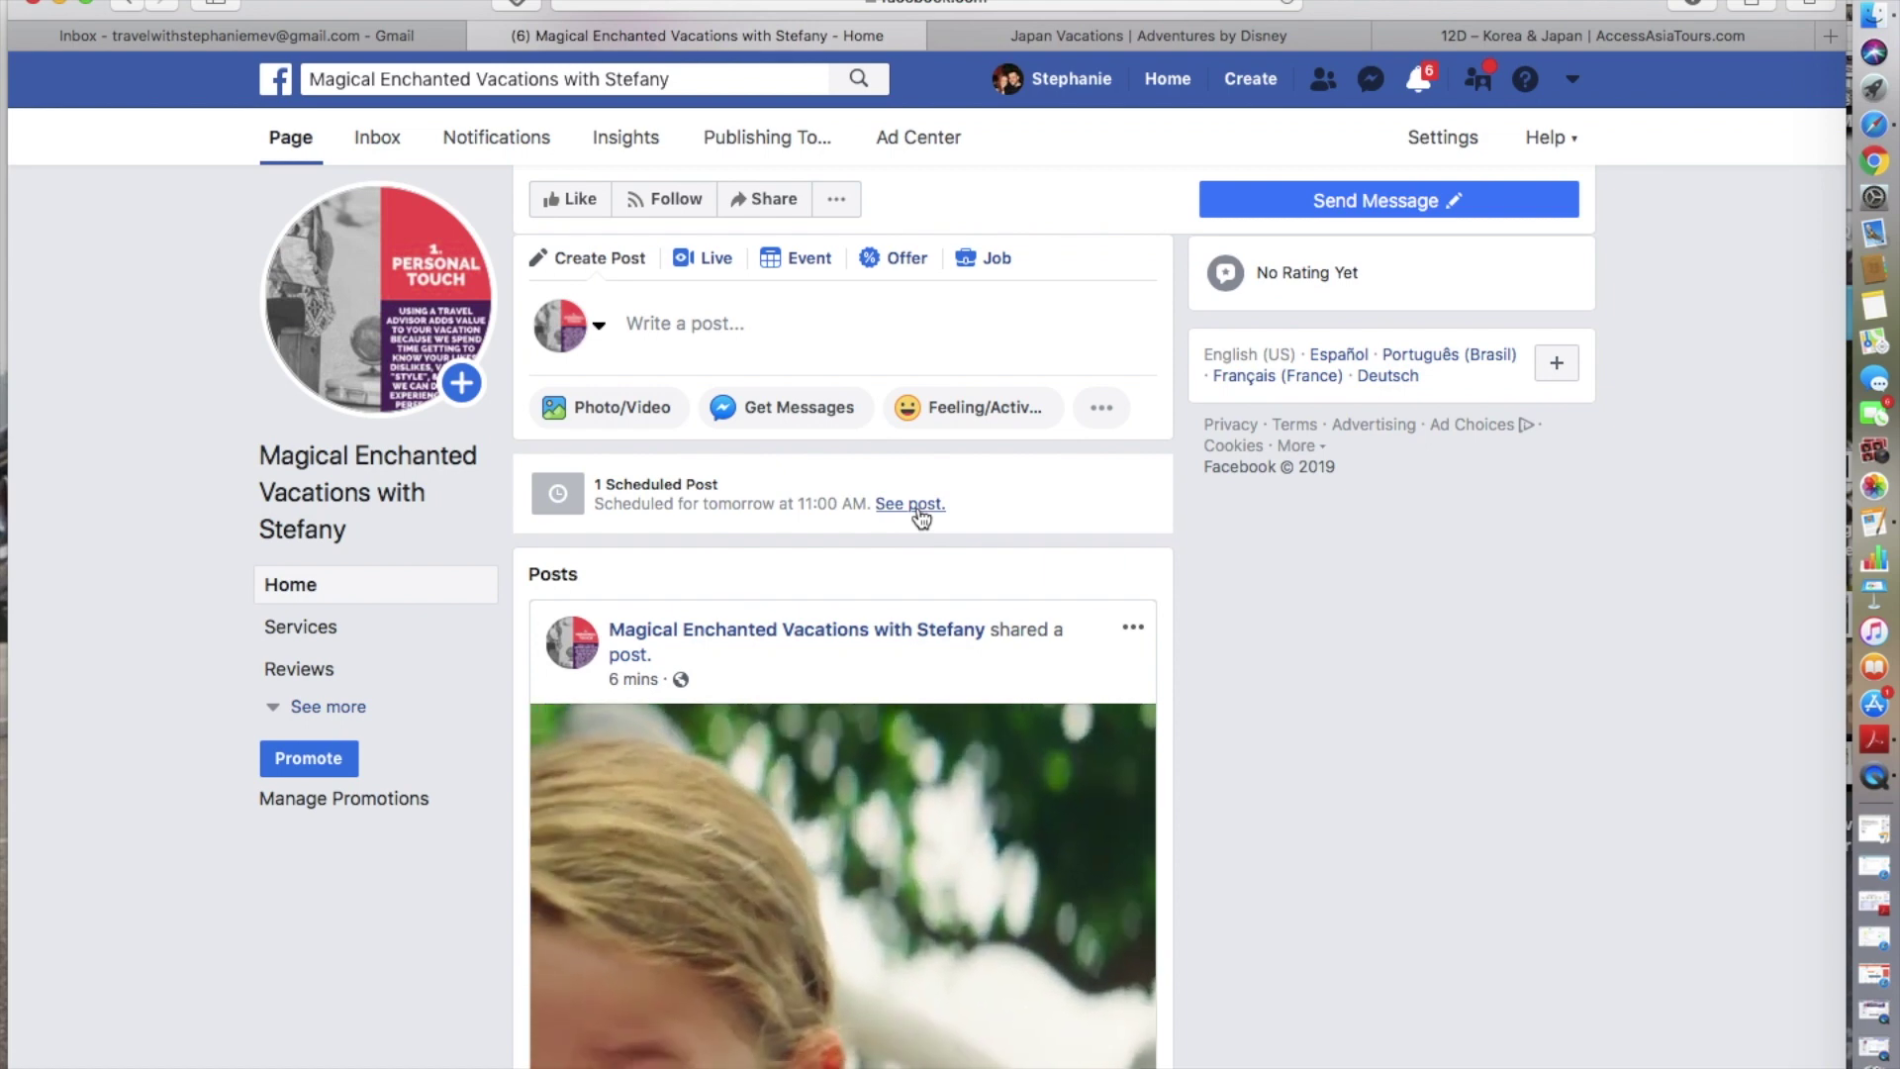
{"action": "left_click", "coordinate": [919, 510]}
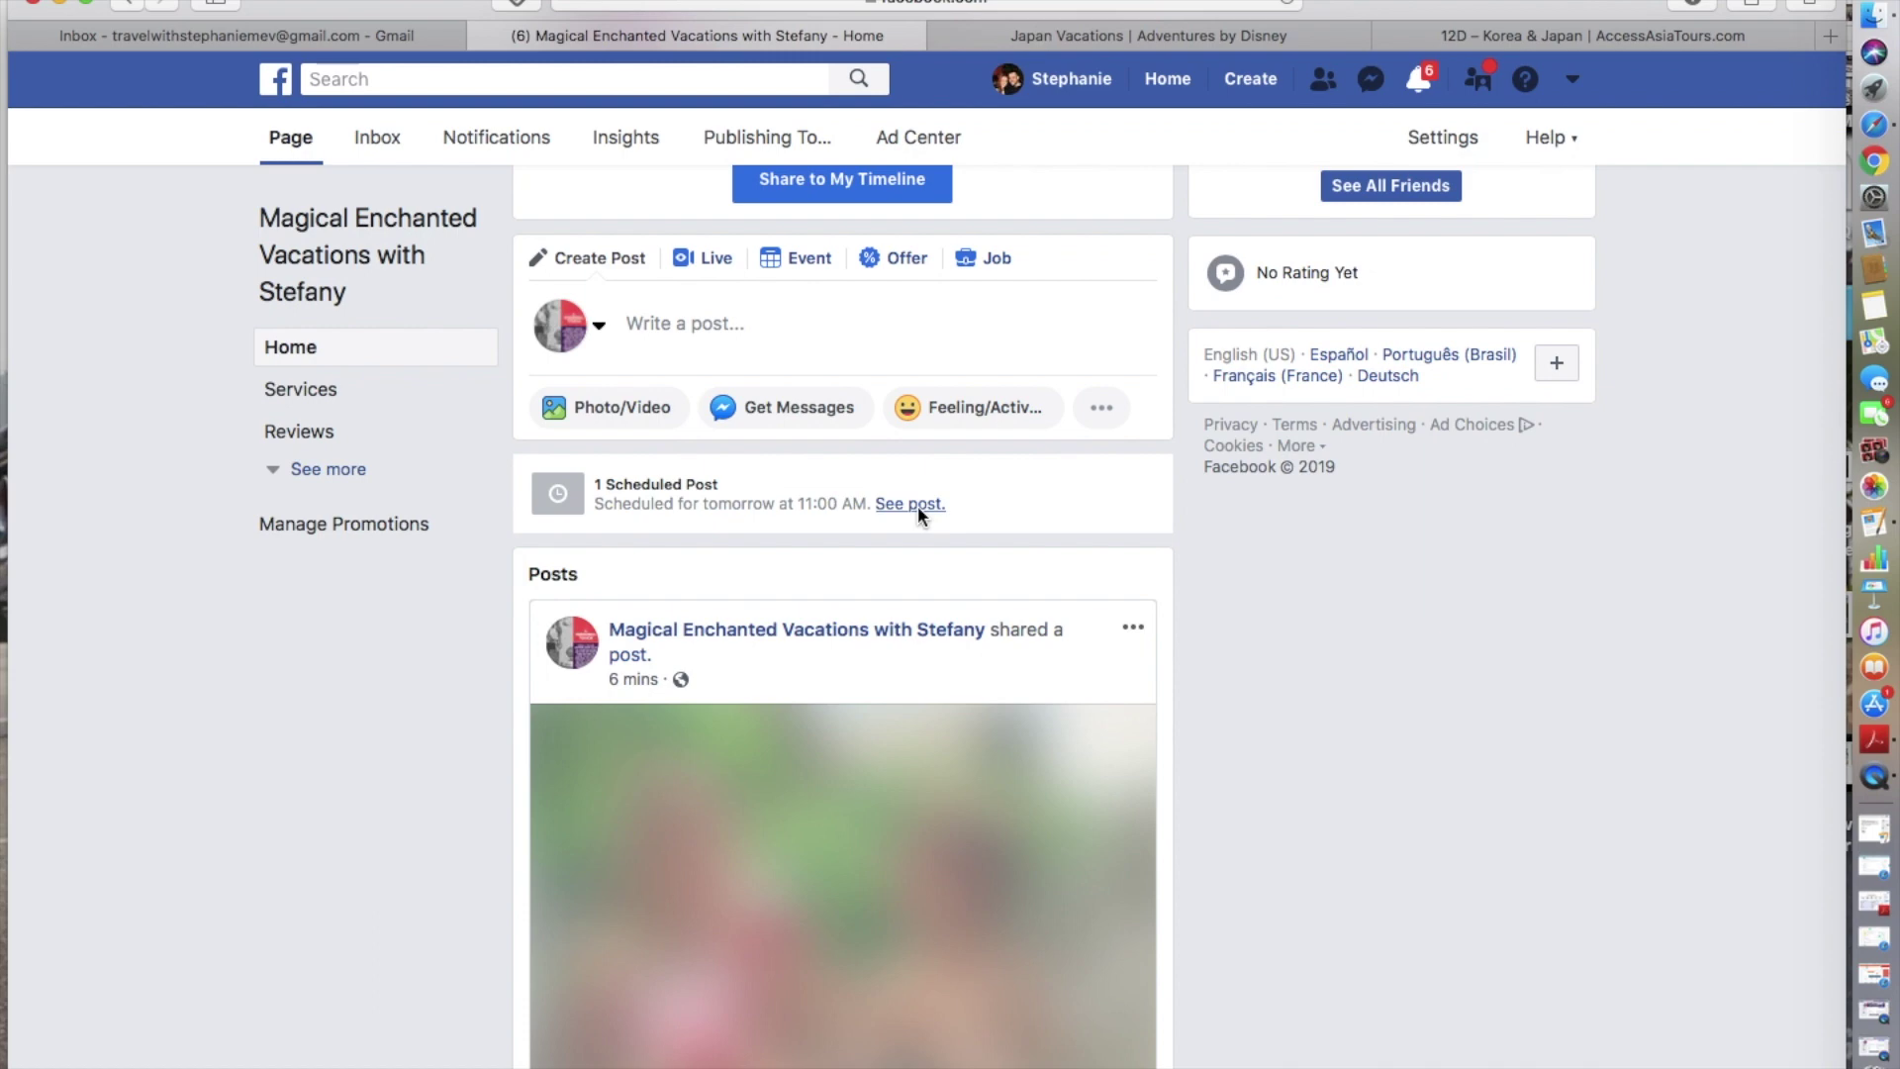
- View the Test Post scheduled for Jan 5, then list the page's five published posts
{"action": "left_click", "coordinate": [773, 505]}
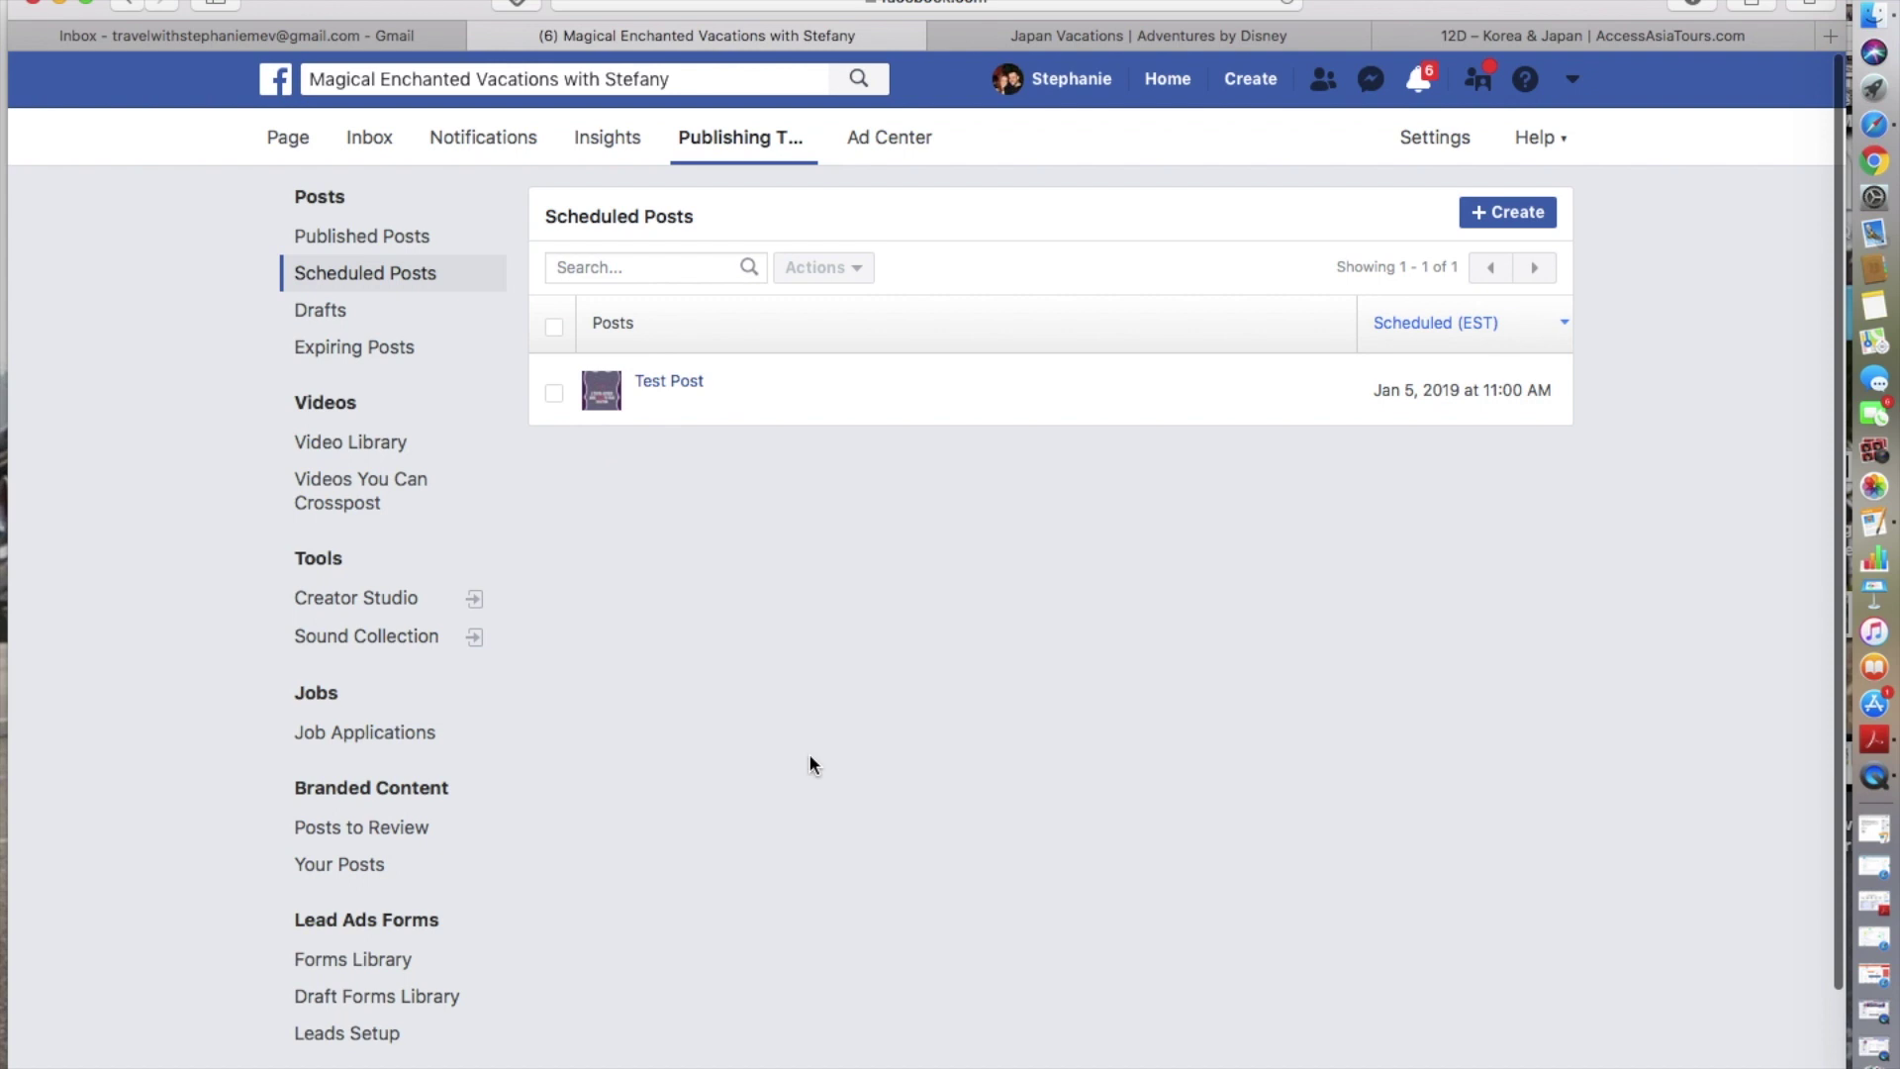
{"action": "scroll", "coordinate": [1084, 712], "scroll_direction": "down", "scroll_amount": 4}
{"action": "scroll", "coordinate": [1083, 713], "scroll_direction": "up", "scroll_amount": 4}
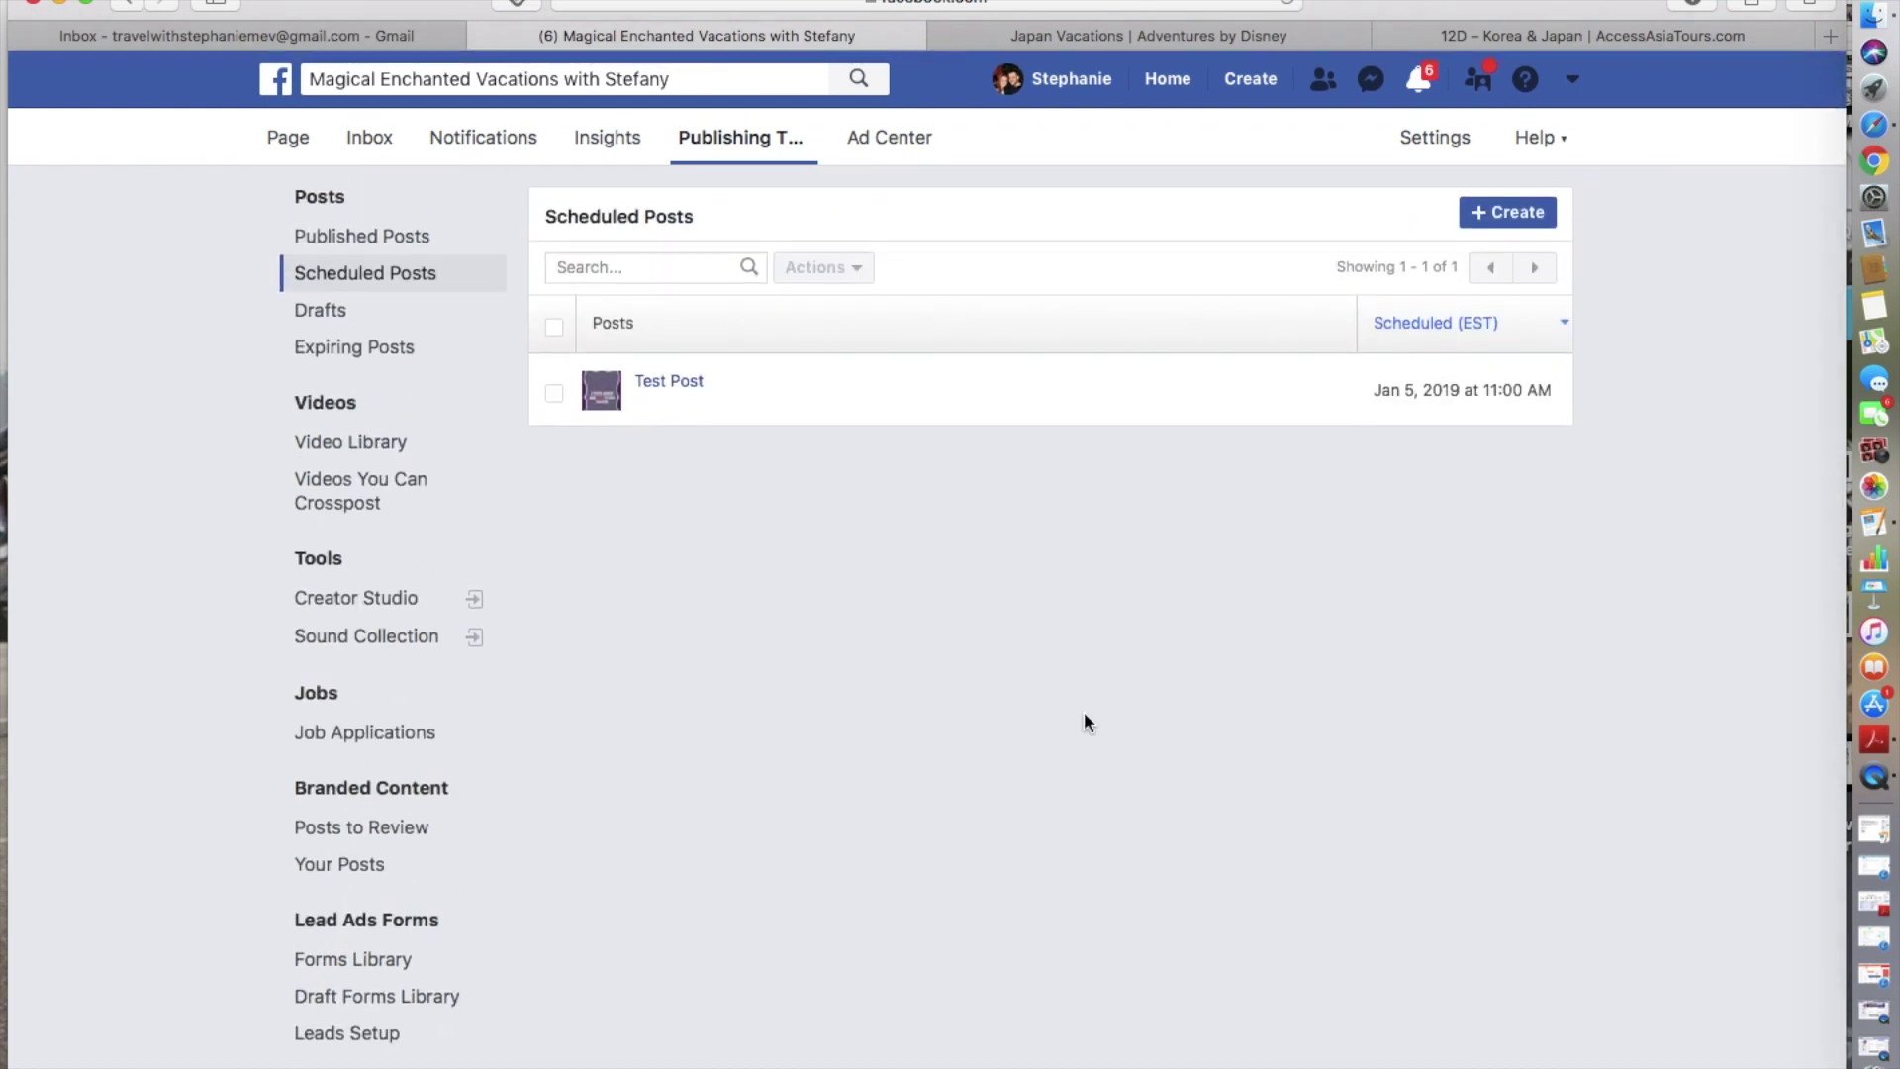
{"action": "scroll", "coordinate": [683, 871], "scroll_direction": "down", "scroll_amount": 3}
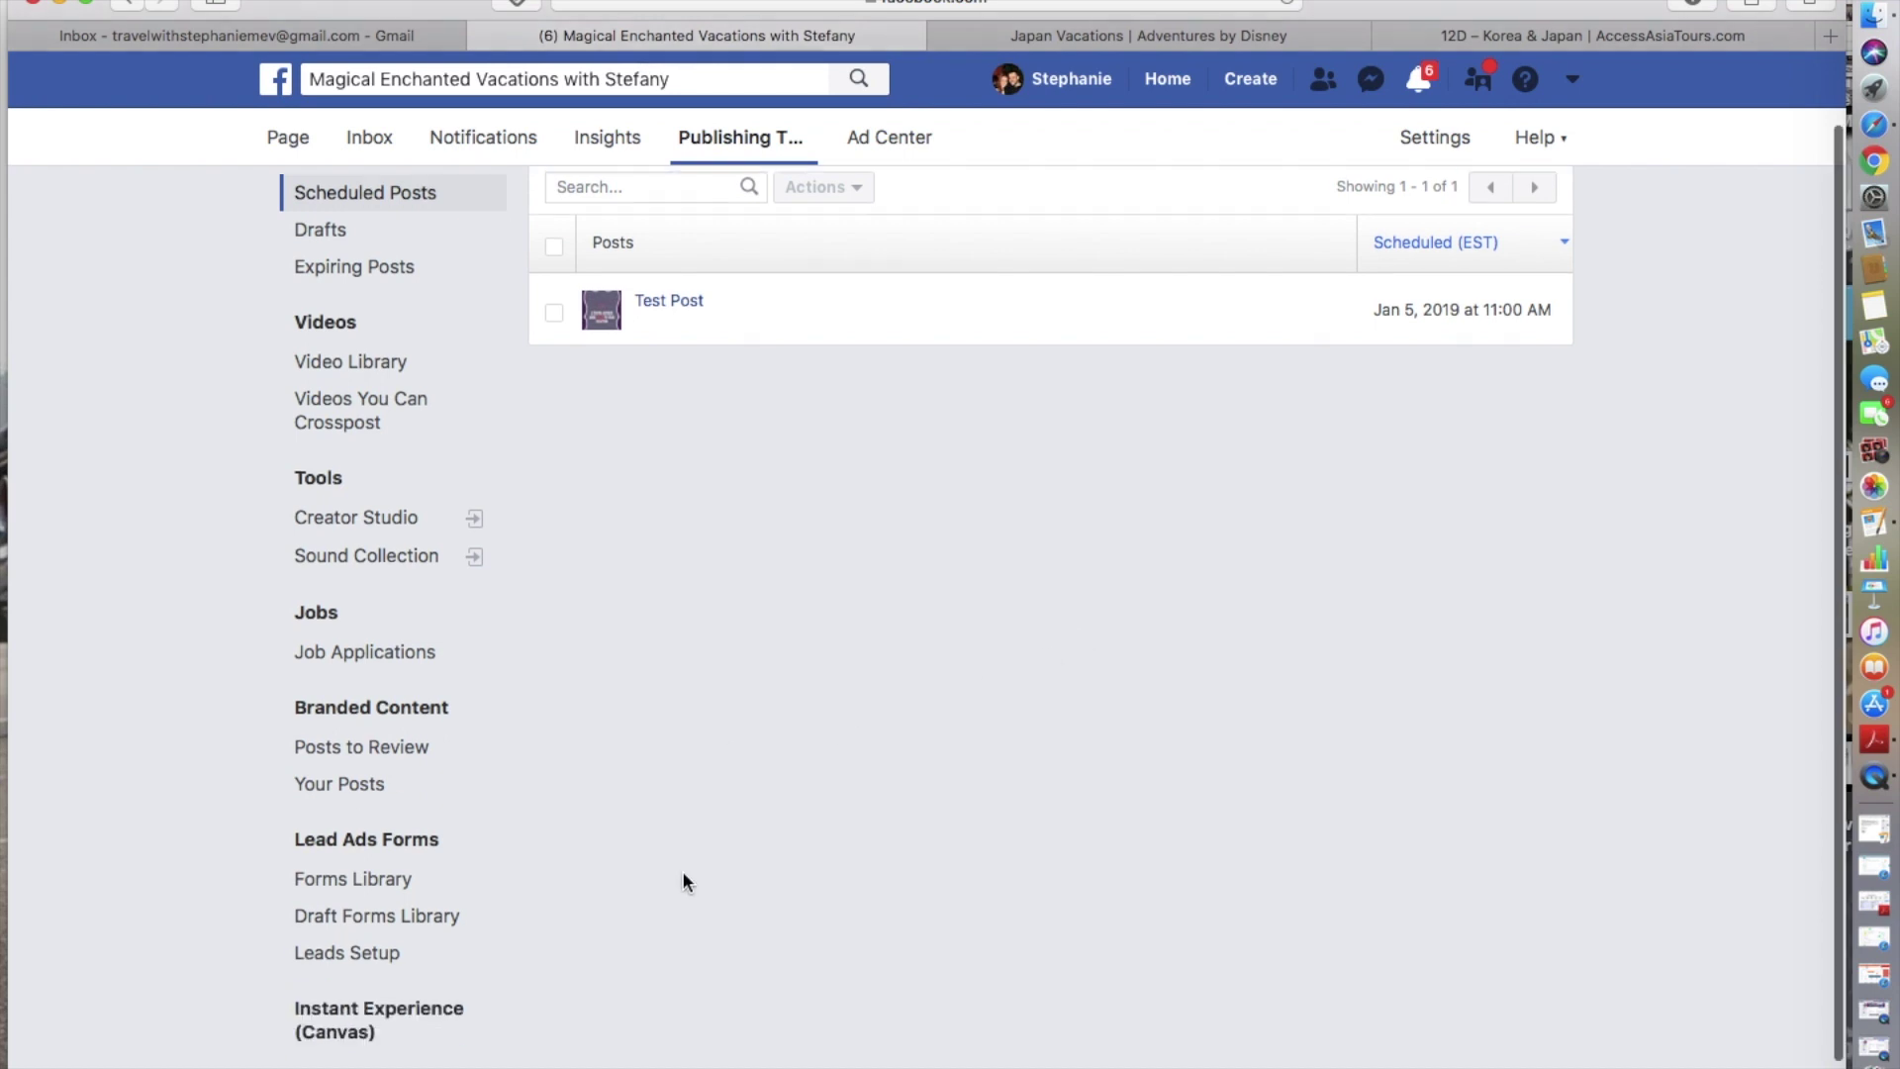
{"action": "scroll", "coordinate": [683, 880], "scroll_direction": "up", "scroll_amount": 3}
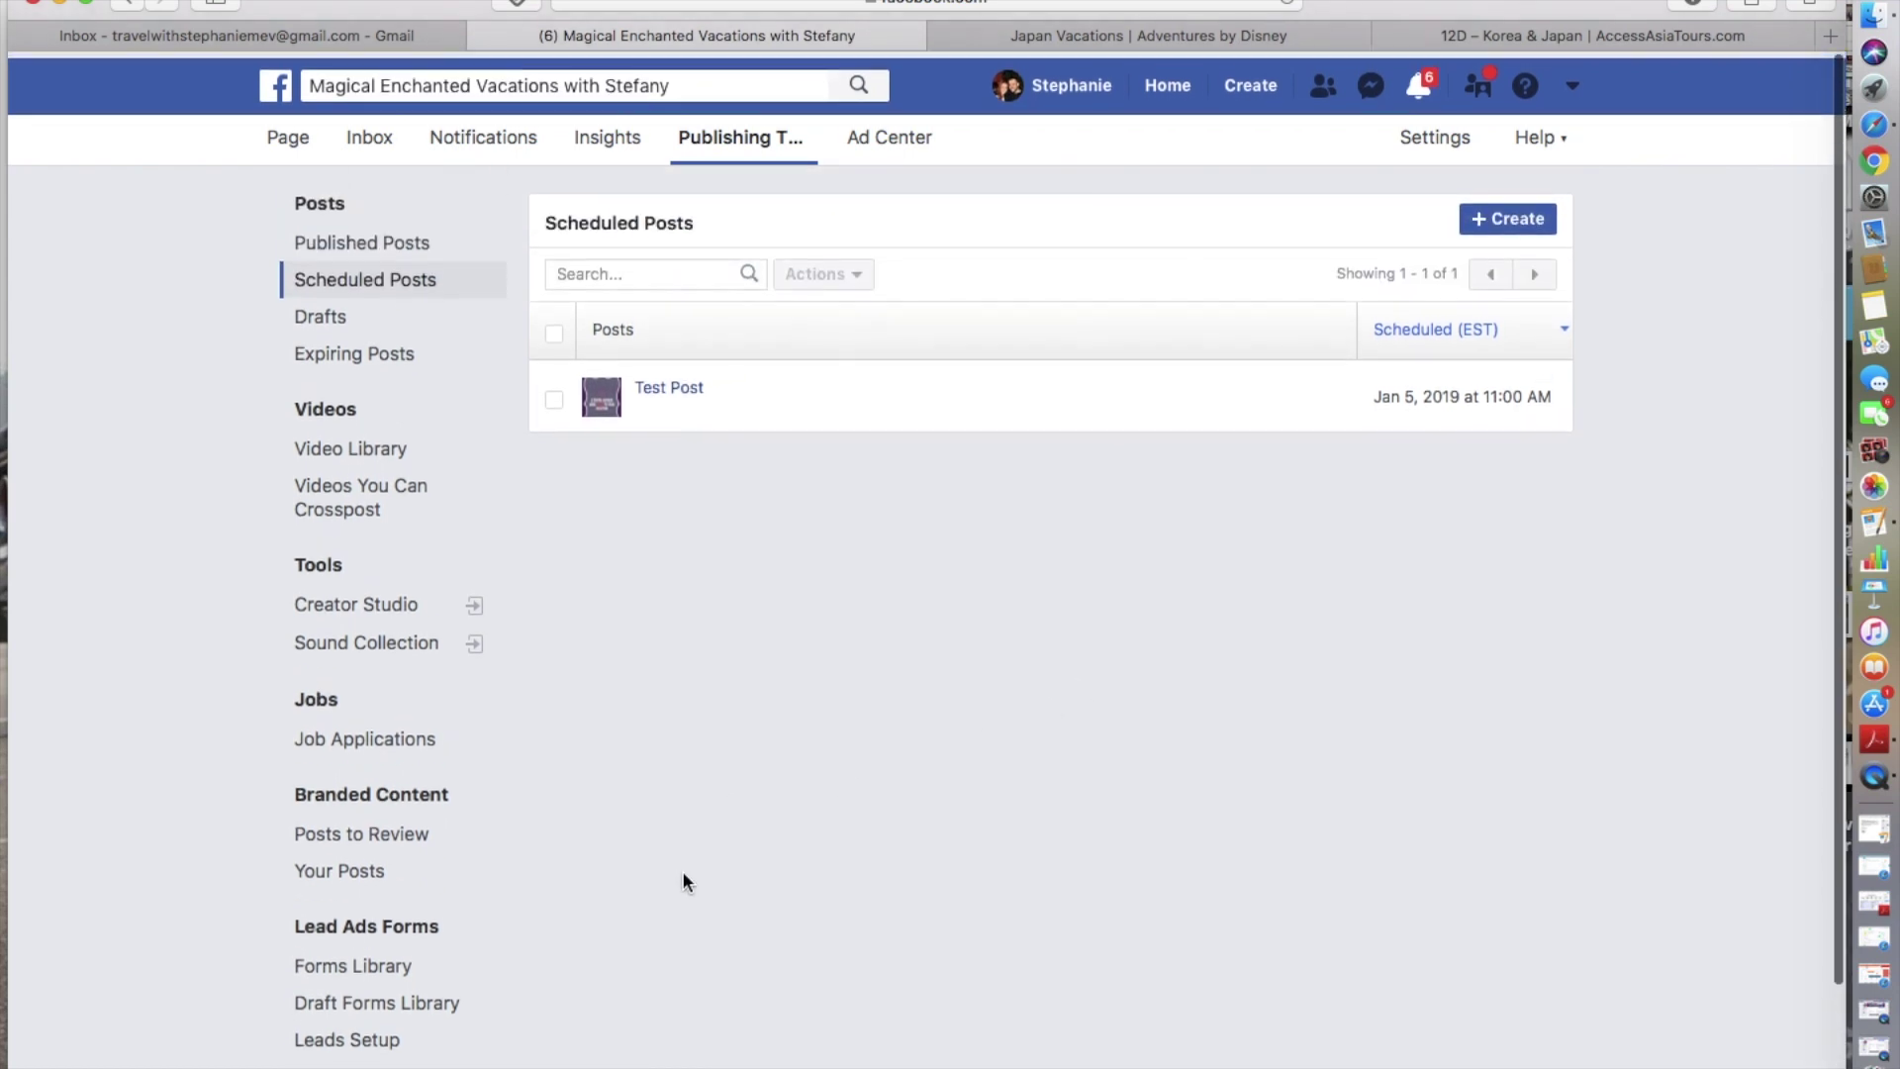
{"action": "left_click", "coordinate": [348, 235]}
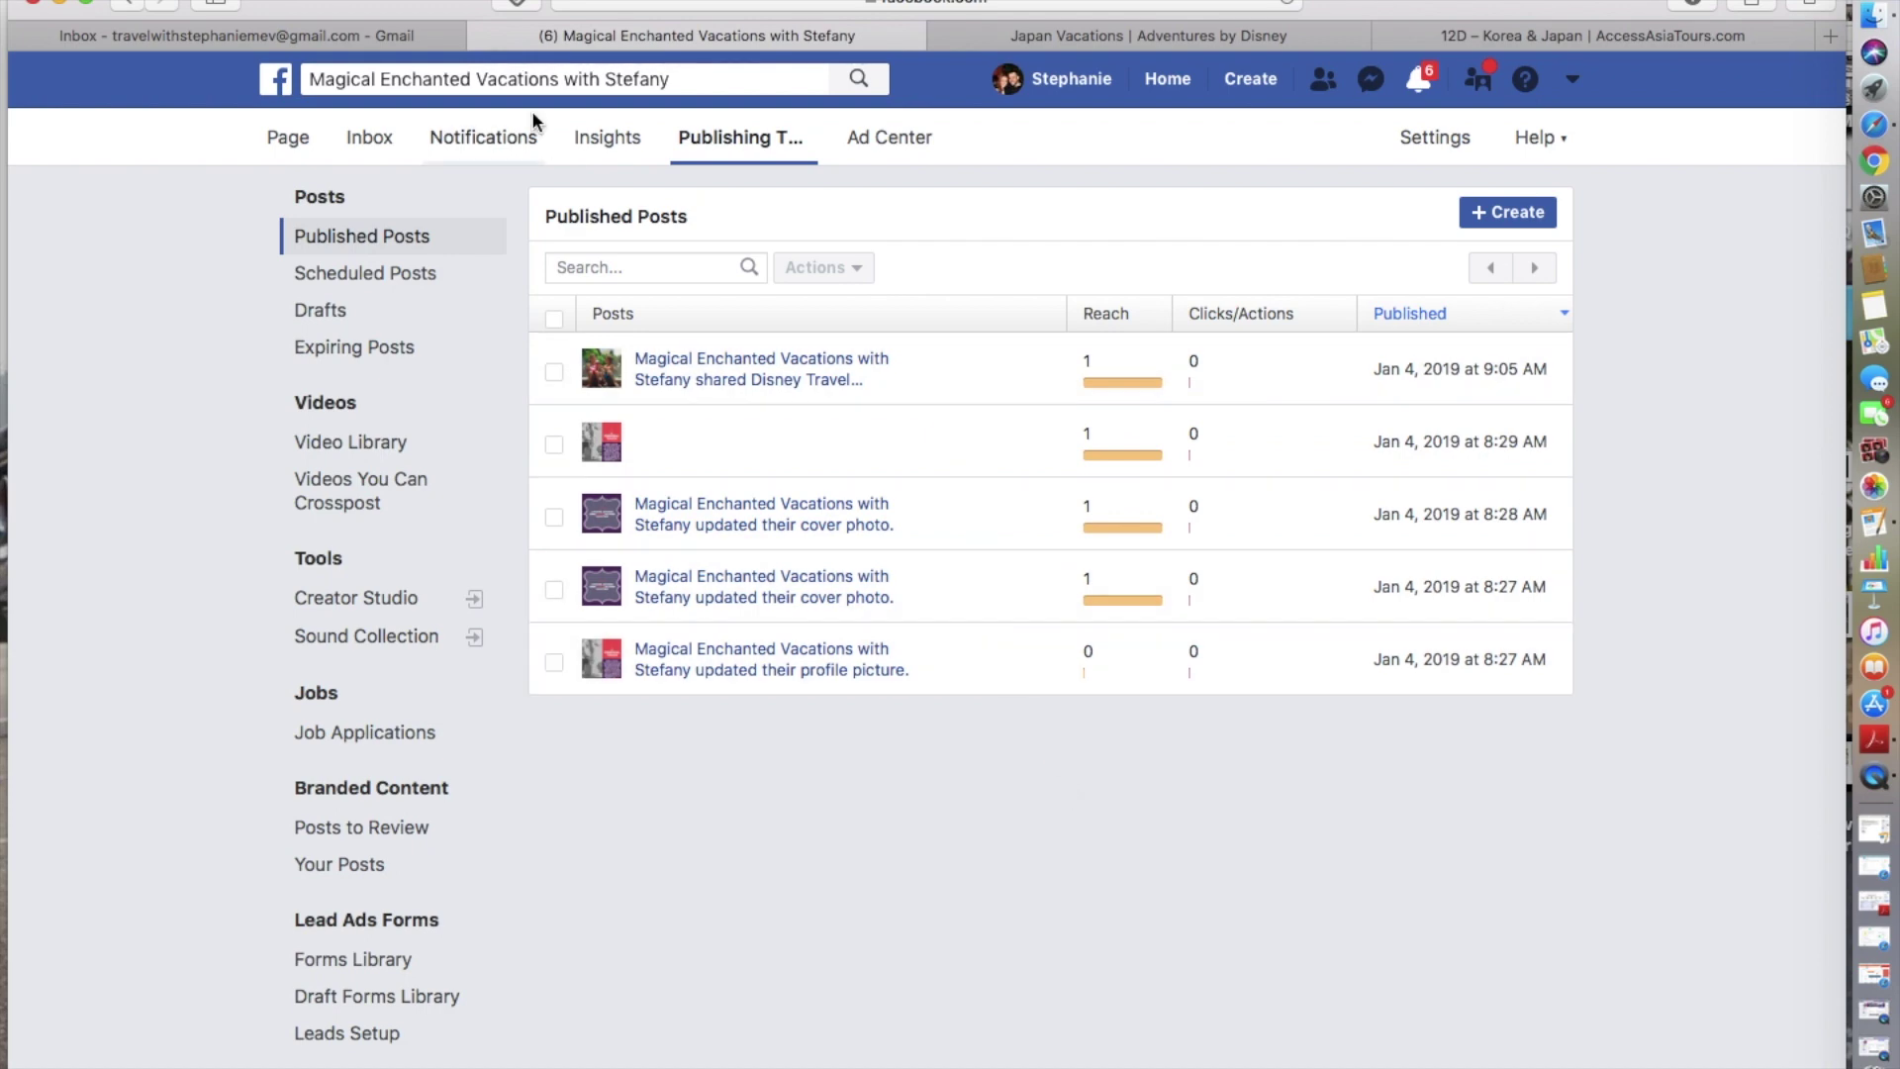
- Open the page's Insights Overview and scroll through the last-7-days Page Summary
{"action": "left_click", "coordinate": [609, 138]}
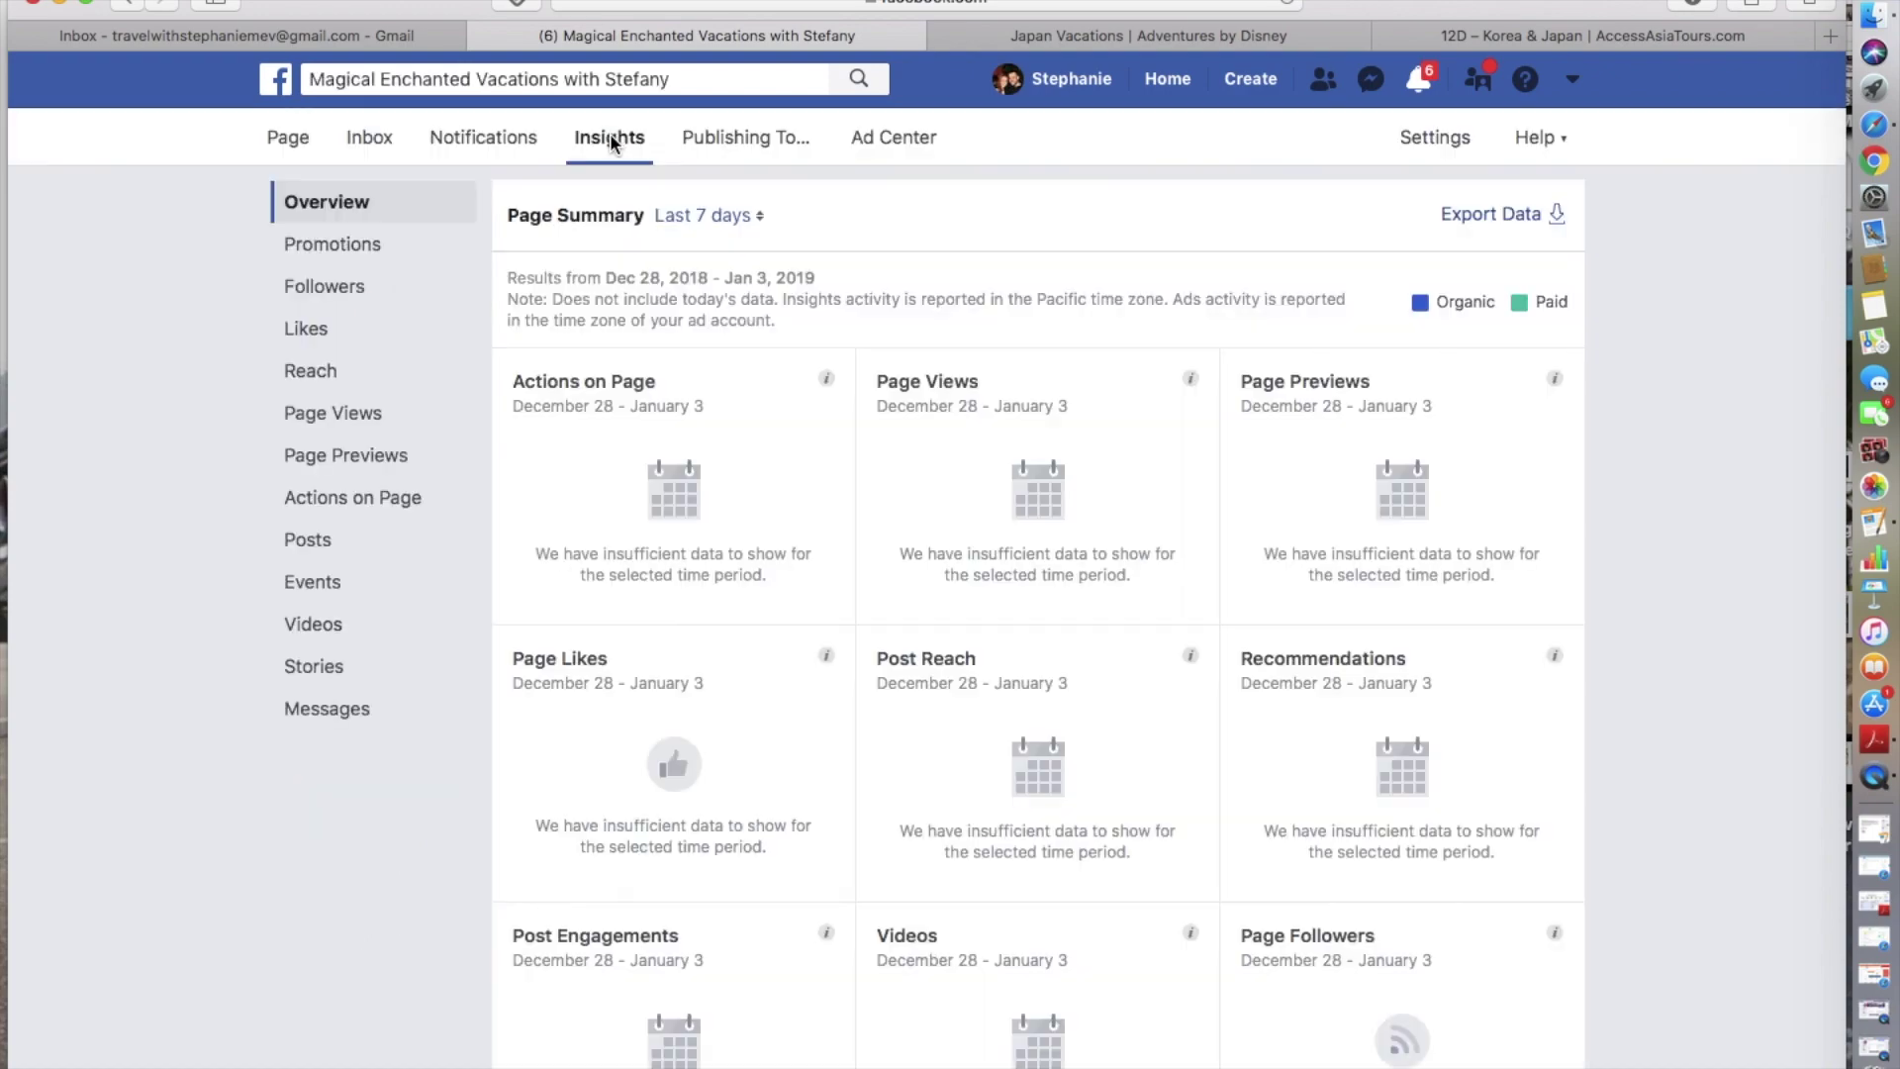
{"action": "scroll", "coordinate": [833, 509], "scroll_direction": "down", "scroll_amount": 3}
{"action": "scroll", "coordinate": [833, 500], "scroll_direction": "down", "scroll_amount": 10}
{"action": "scroll", "coordinate": [833, 501], "scroll_direction": "up", "scroll_amount": 7}
{"action": "scroll", "coordinate": [833, 501], "scroll_direction": "up", "scroll_amount": 8}
- Open a new Safari tab and load the Adobe Spark site, spark.adobe.com
{"action": "left_click", "coordinate": [1829, 37]}
{"action": "type", "text": "op"}
{"action": "type", "text": "ark.adob"}
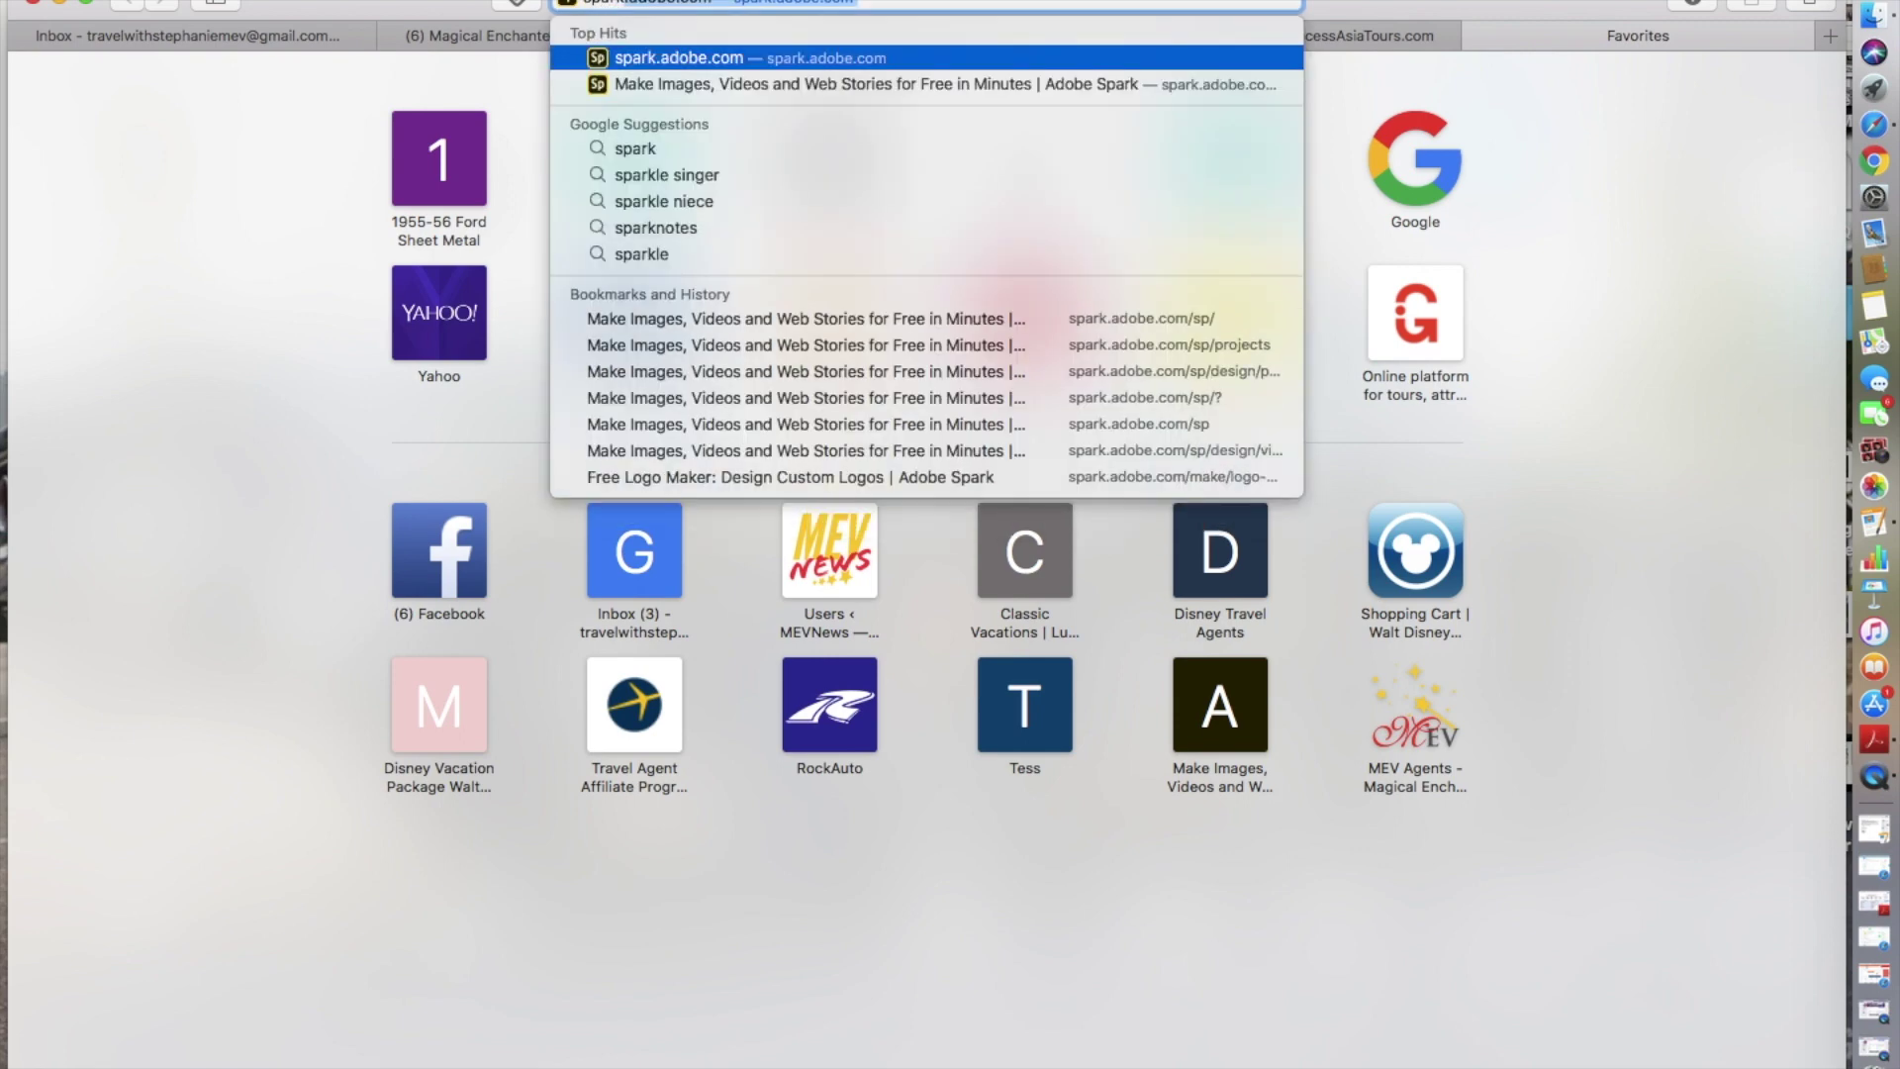
{"action": "key", "text": "Return"}
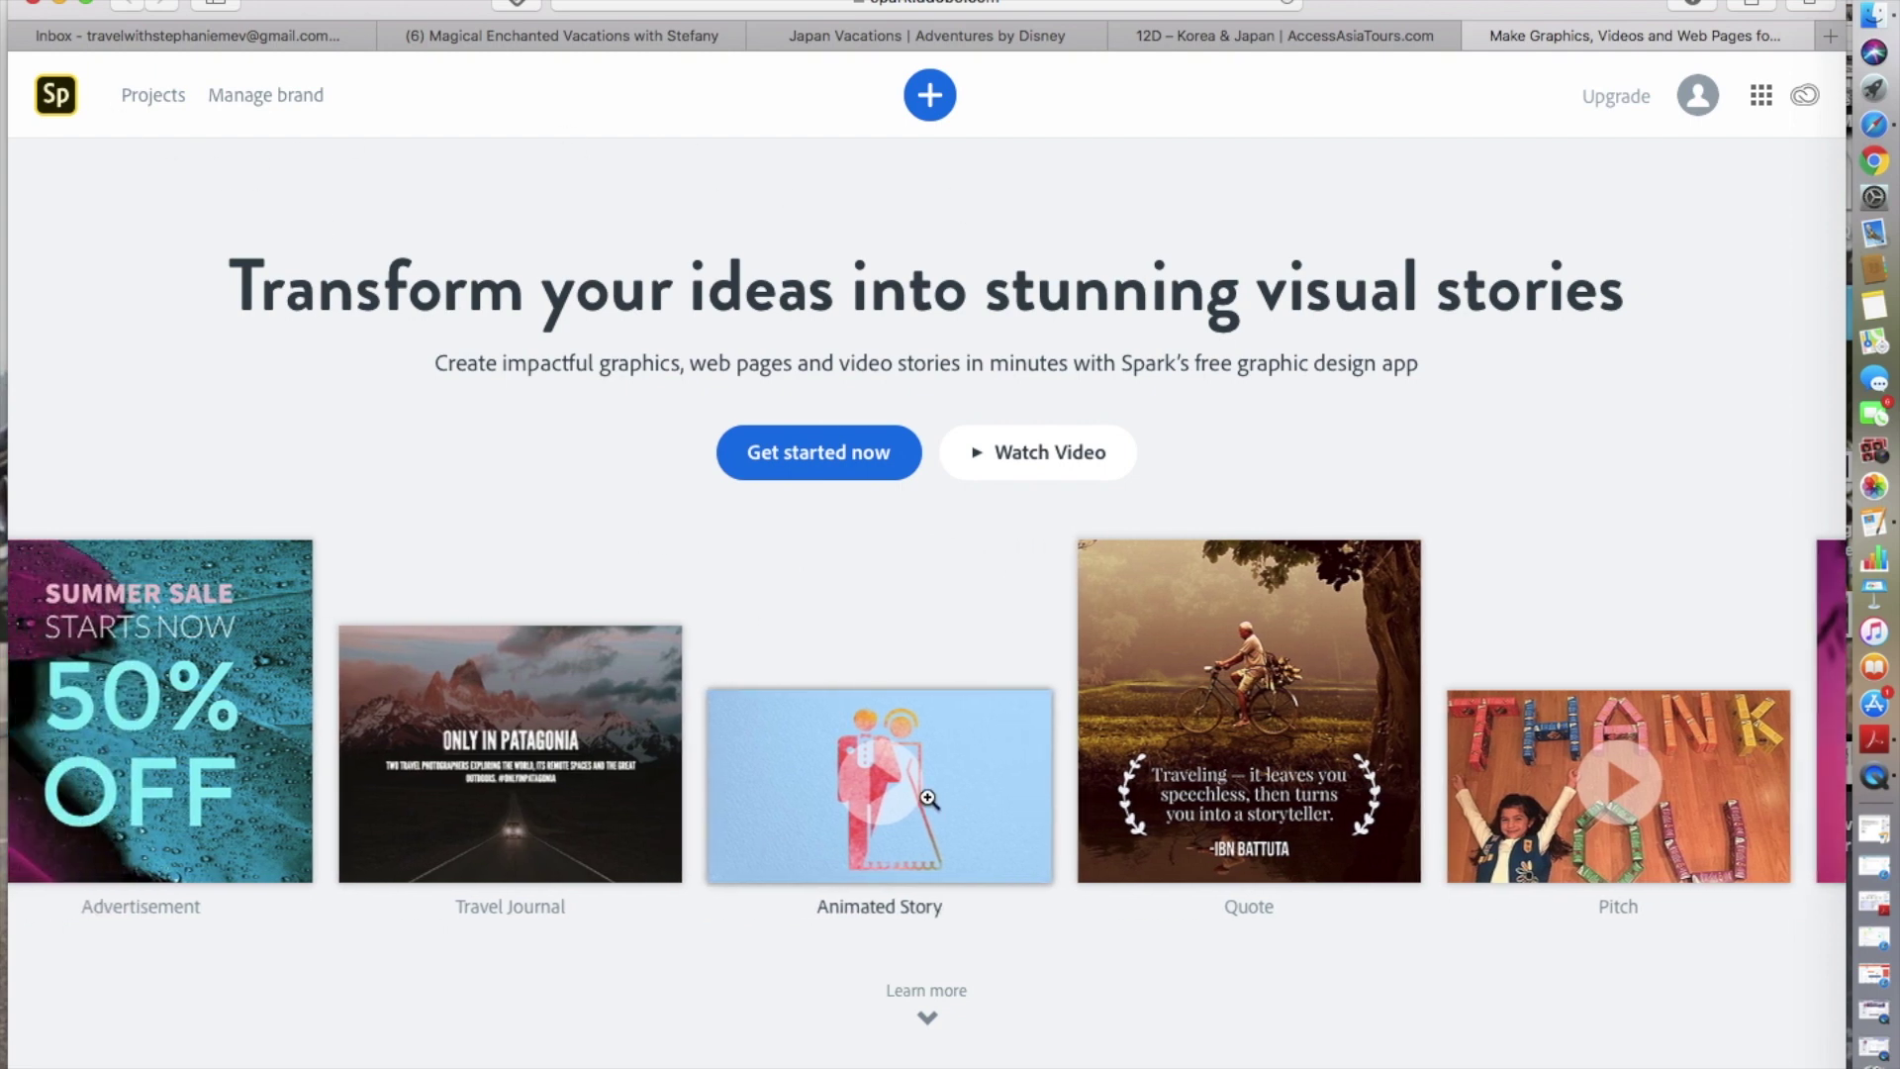
- Dismiss the new-project choices and load more of the saved Adobe Spark projects
{"action": "left_click", "coordinate": [931, 102]}
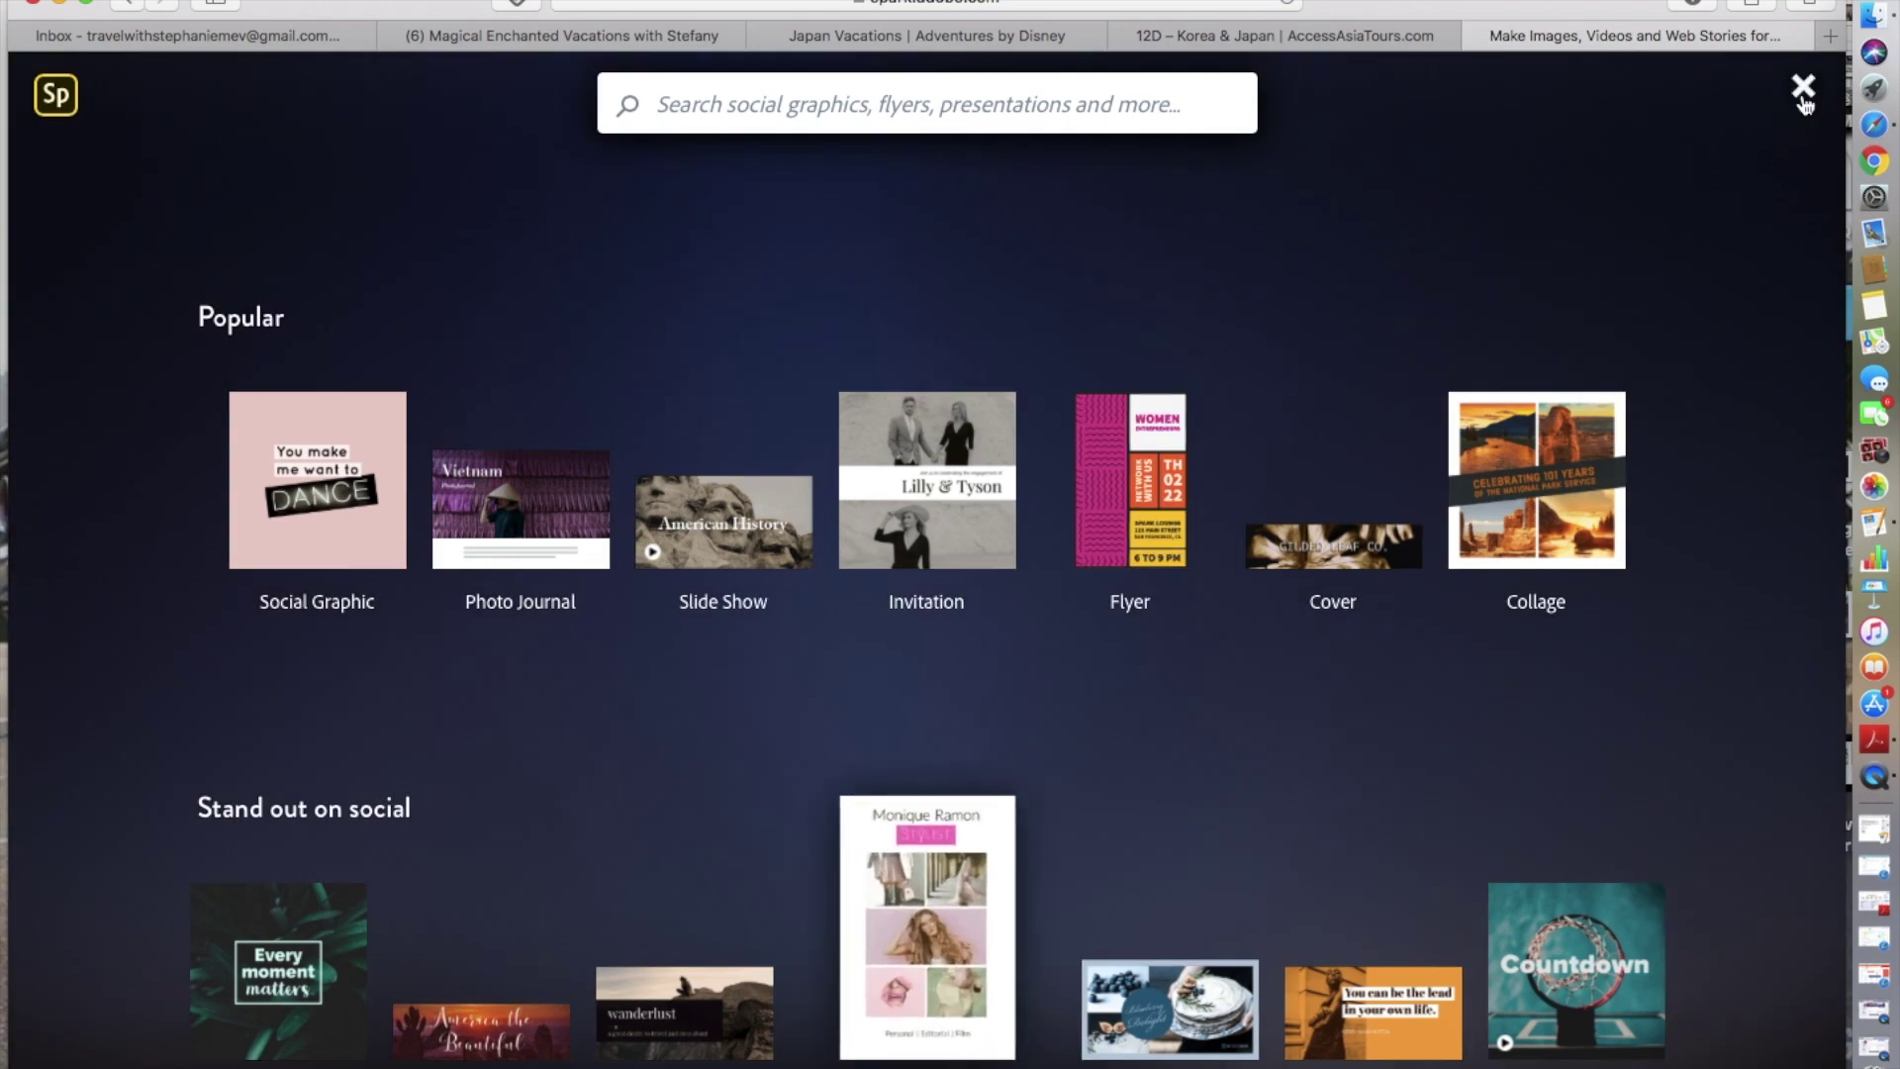
{"action": "left_click", "coordinate": [1803, 91]}
{"action": "scroll", "coordinate": [1343, 579], "scroll_direction": "down", "scroll_amount": 1}
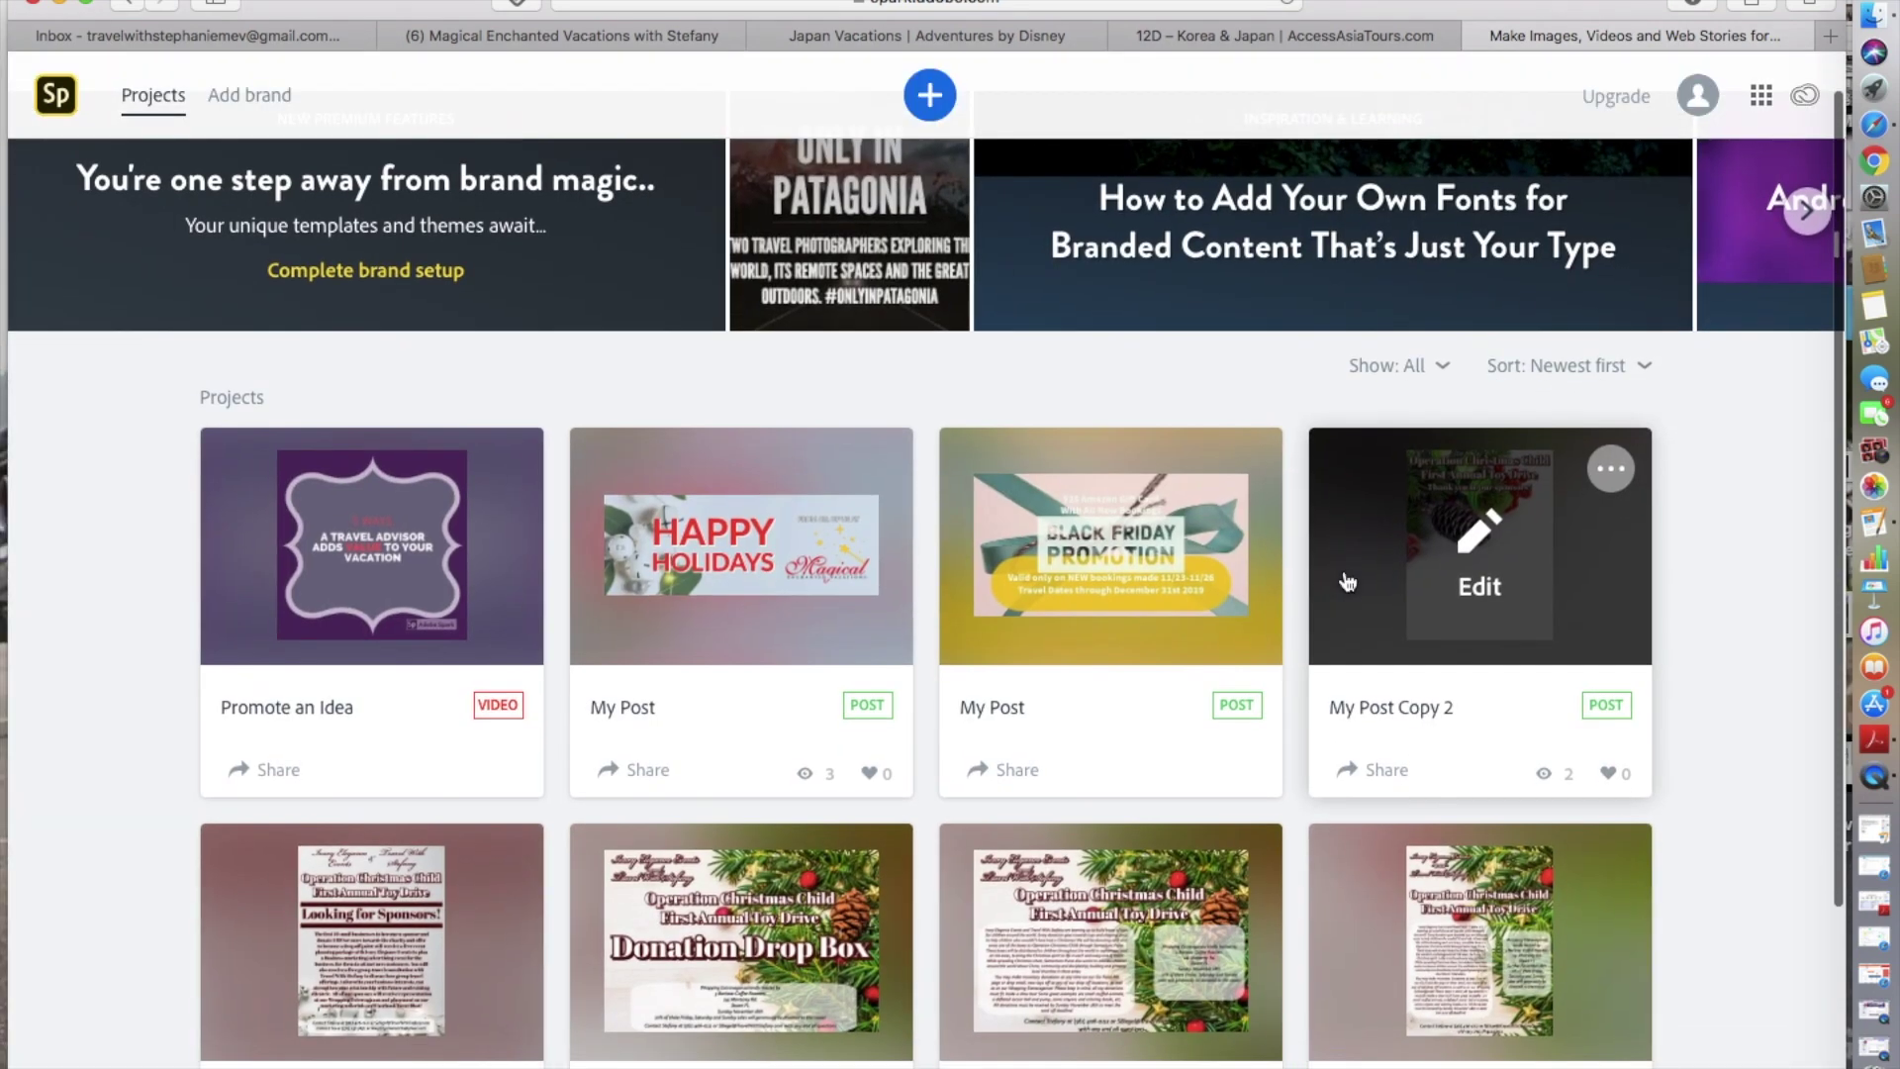
{"action": "scroll", "coordinate": [1345, 581], "scroll_direction": "down", "scroll_amount": 6}
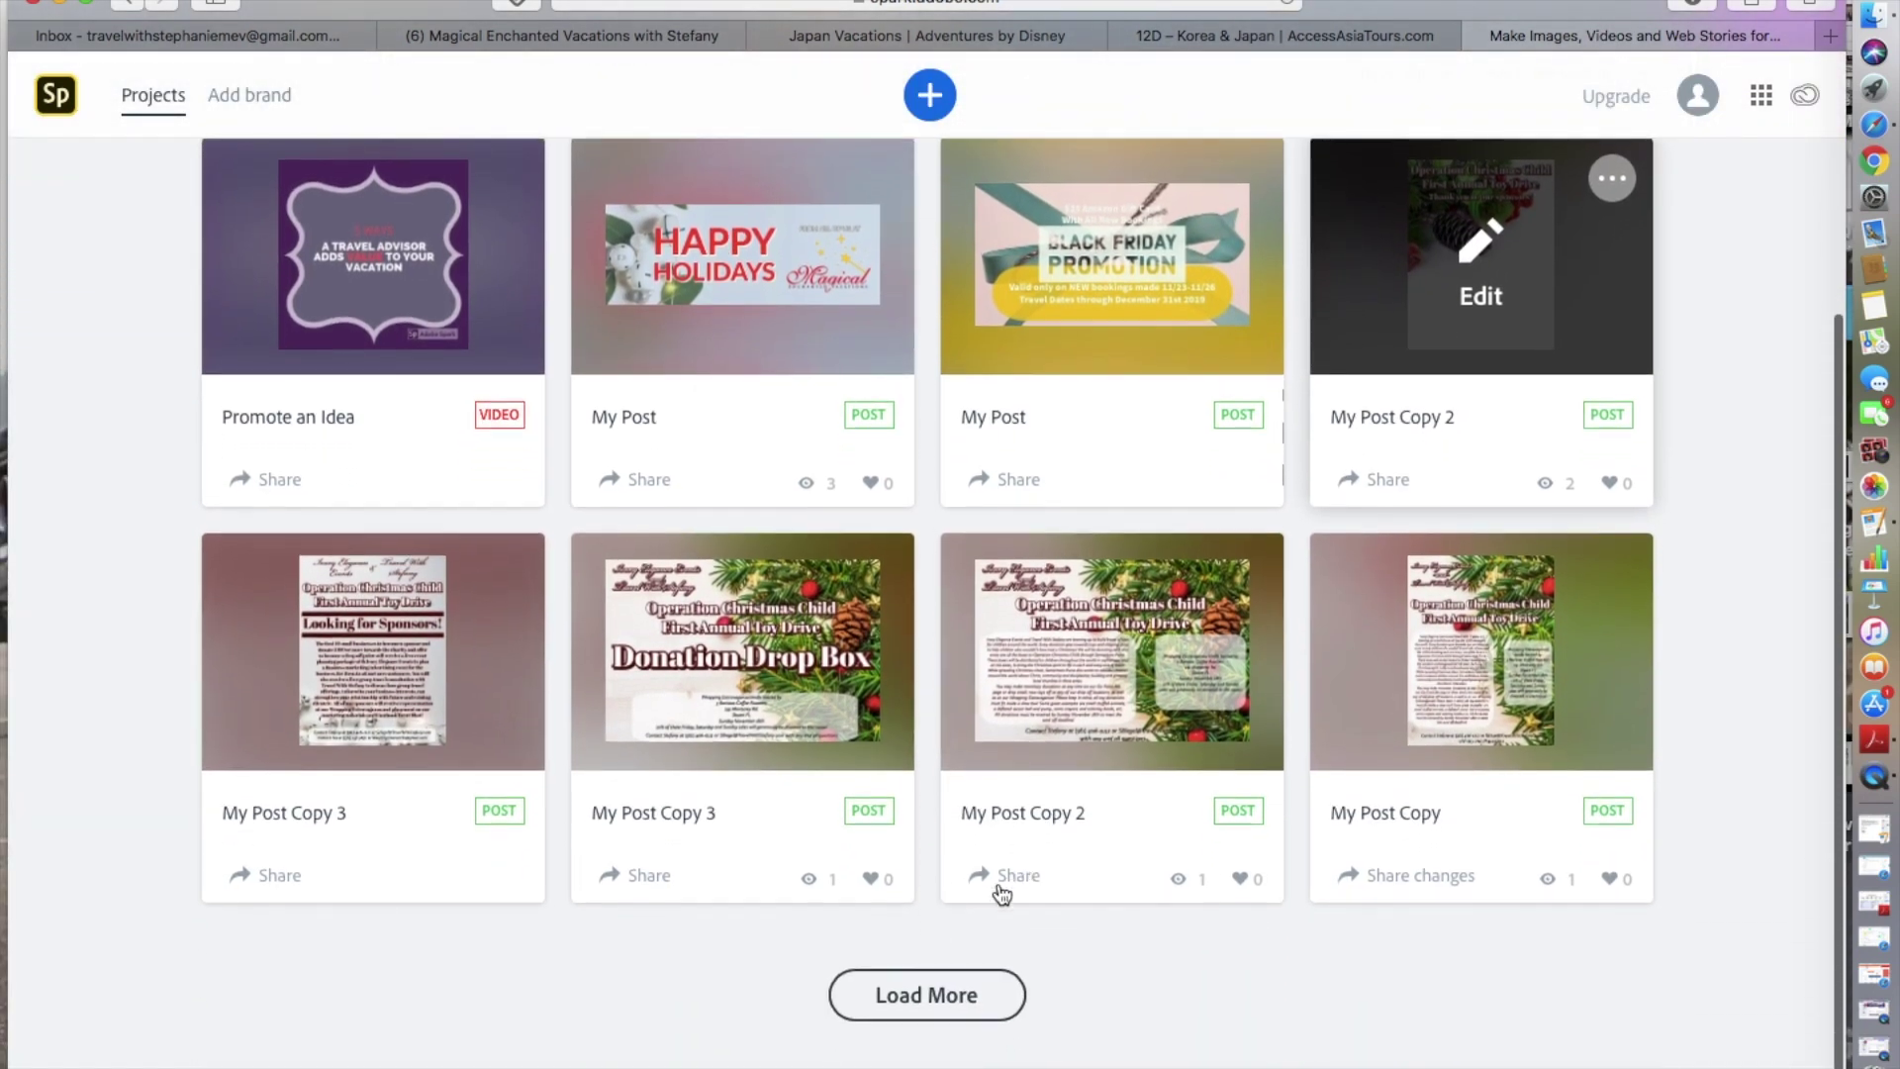
{"action": "left_click", "coordinate": [960, 975]}
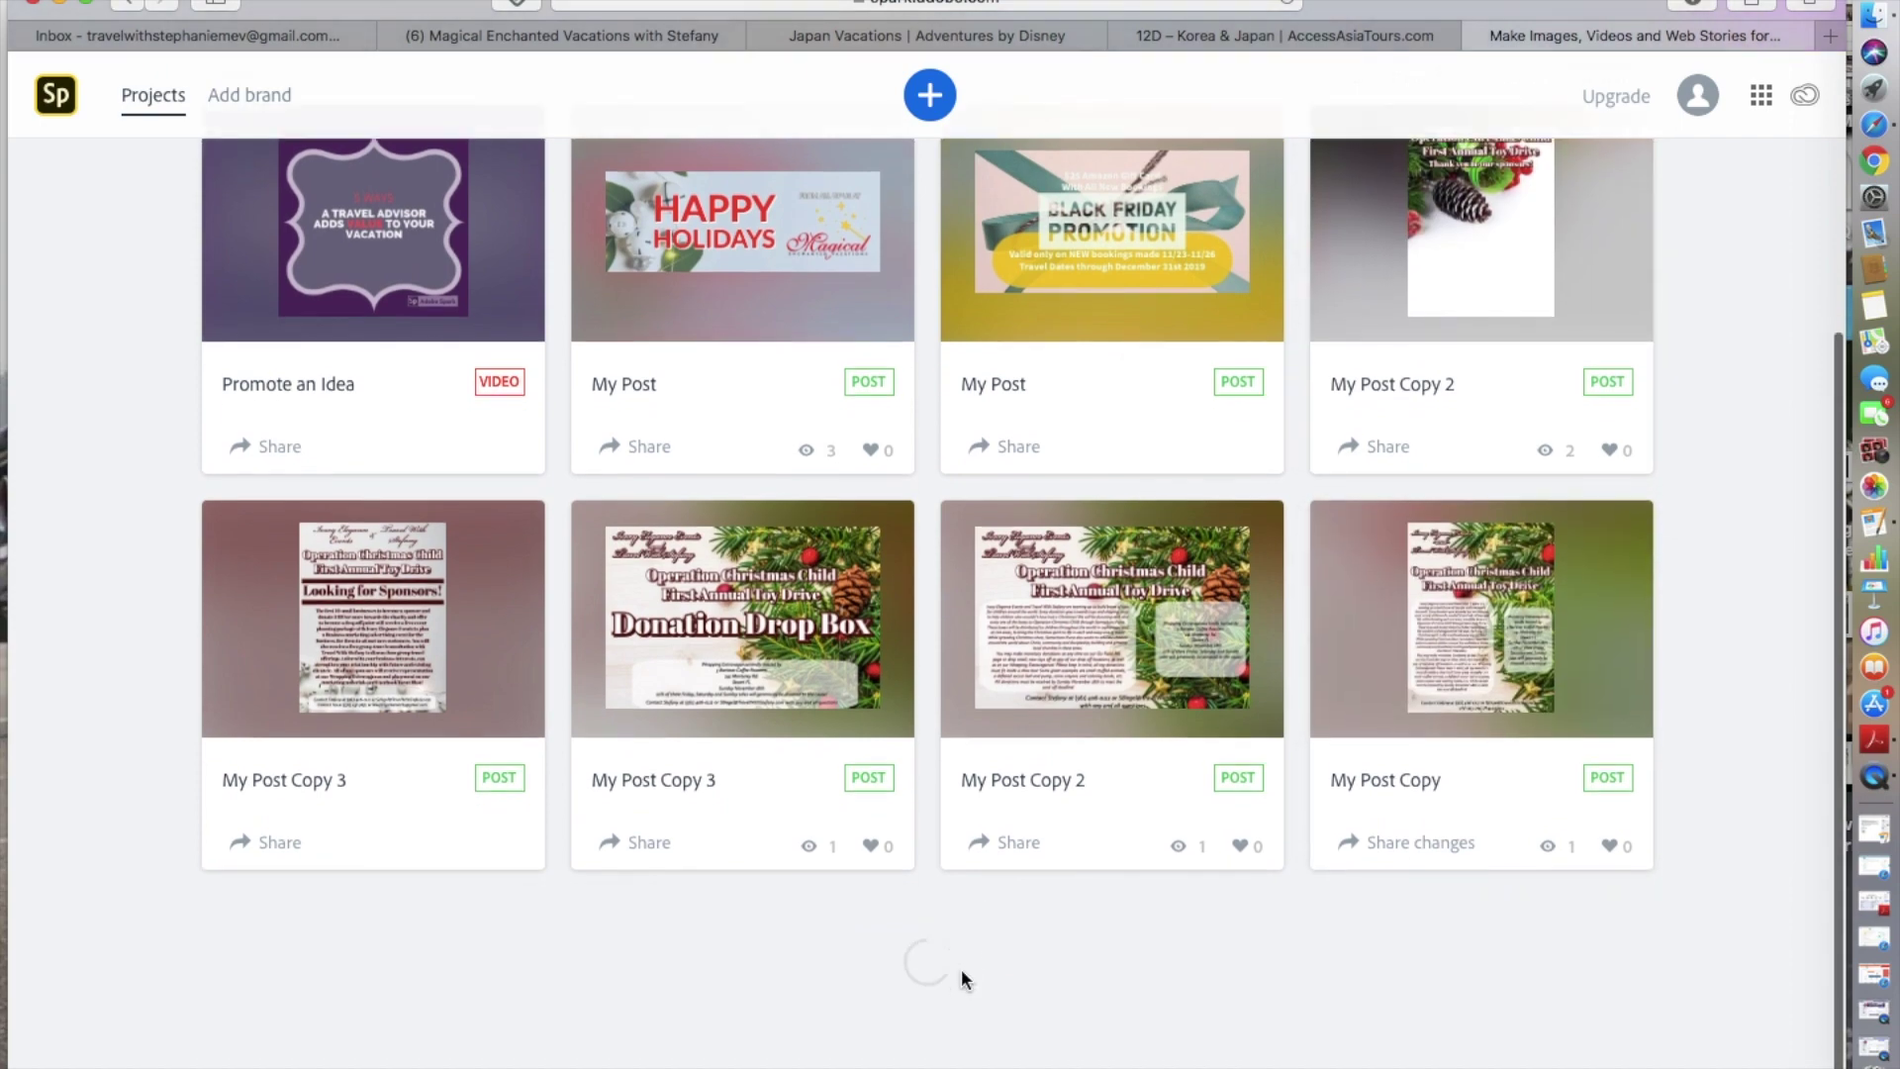
- Find the castle-versus-cruise 'Which do you choose?' post and open it for editing
{"action": "scroll", "coordinate": [962, 973], "scroll_direction": "down", "scroll_amount": 12}
{"action": "scroll", "coordinate": [966, 980], "scroll_direction": "down", "scroll_amount": 4}
{"action": "scroll", "coordinate": [965, 980], "scroll_direction": "up", "scroll_amount": 20}
{"action": "scroll", "coordinate": [966, 979], "scroll_direction": "down", "scroll_amount": 20}
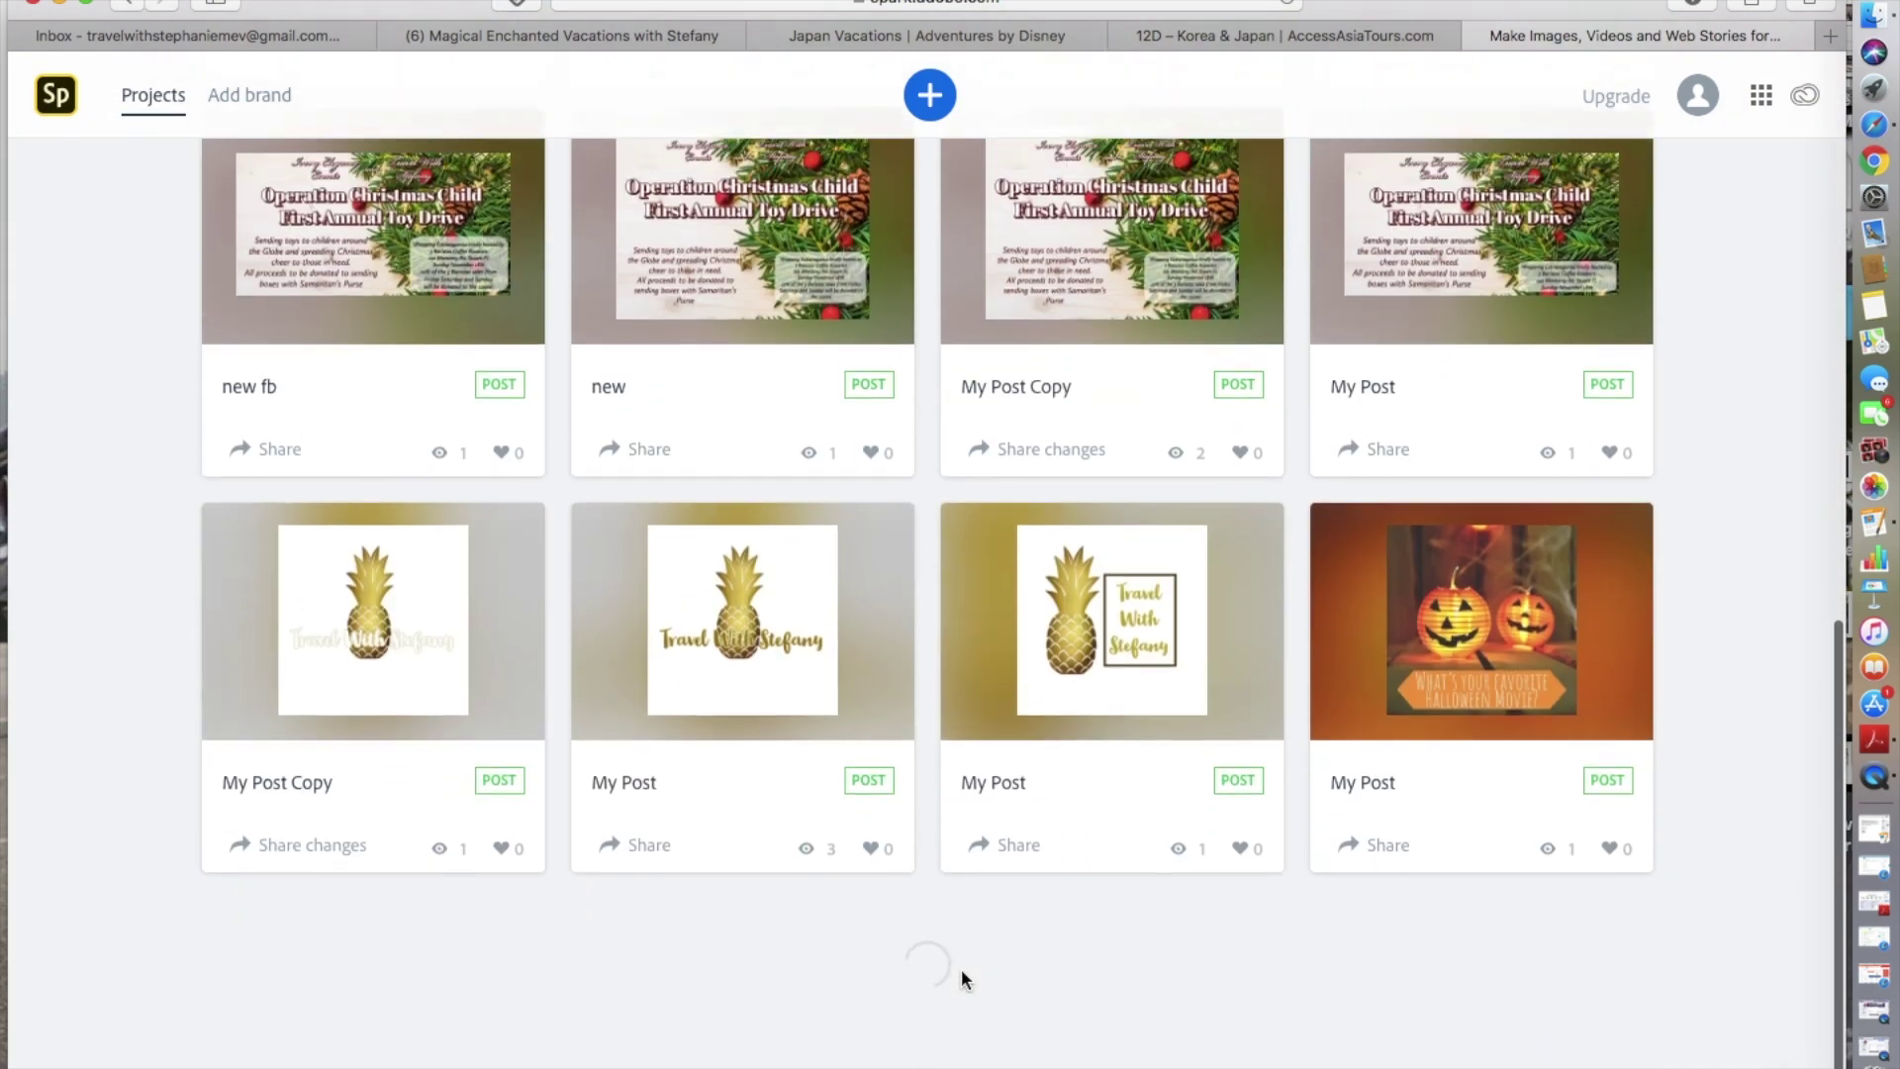
{"action": "scroll", "coordinate": [961, 973], "scroll_direction": "up", "scroll_amount": 10}
{"action": "scroll", "coordinate": [962, 973], "scroll_direction": "down", "scroll_amount": 10}
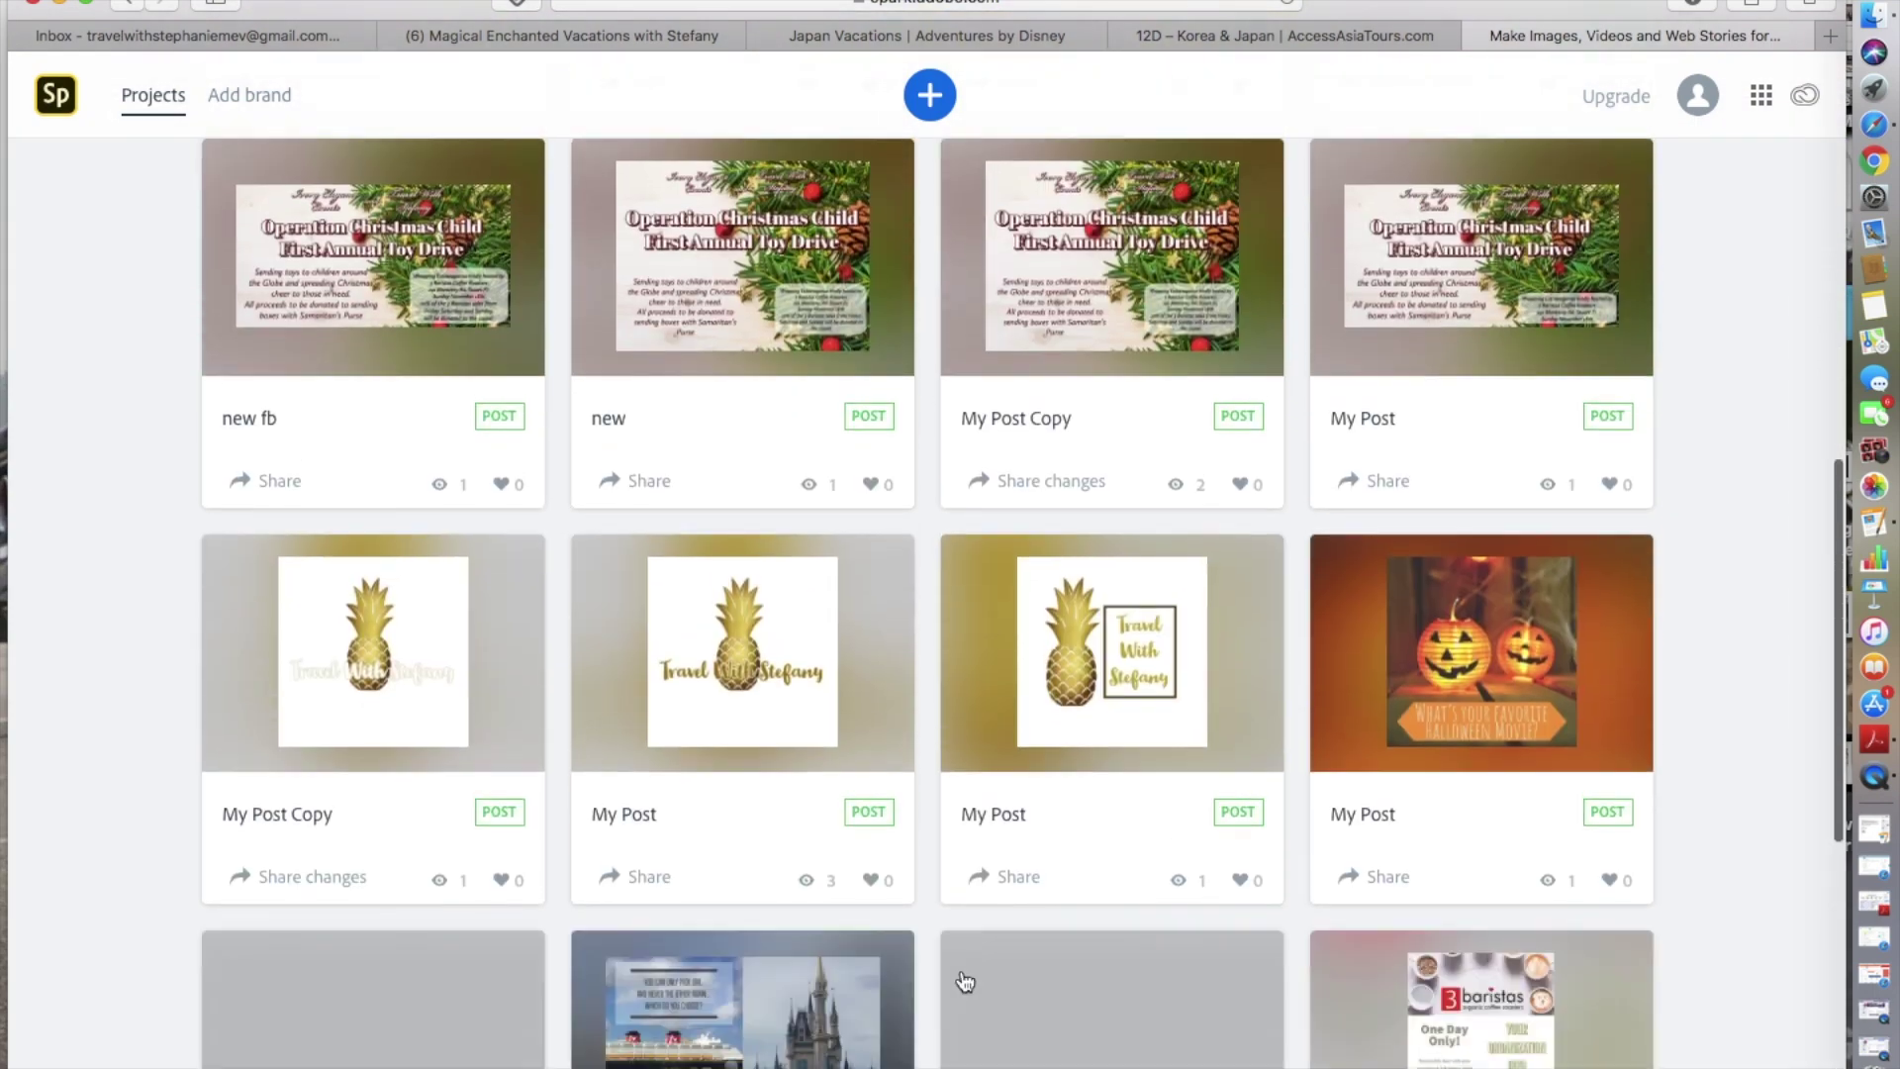
{"action": "scroll", "coordinate": [964, 982], "scroll_direction": "down", "scroll_amount": 8}
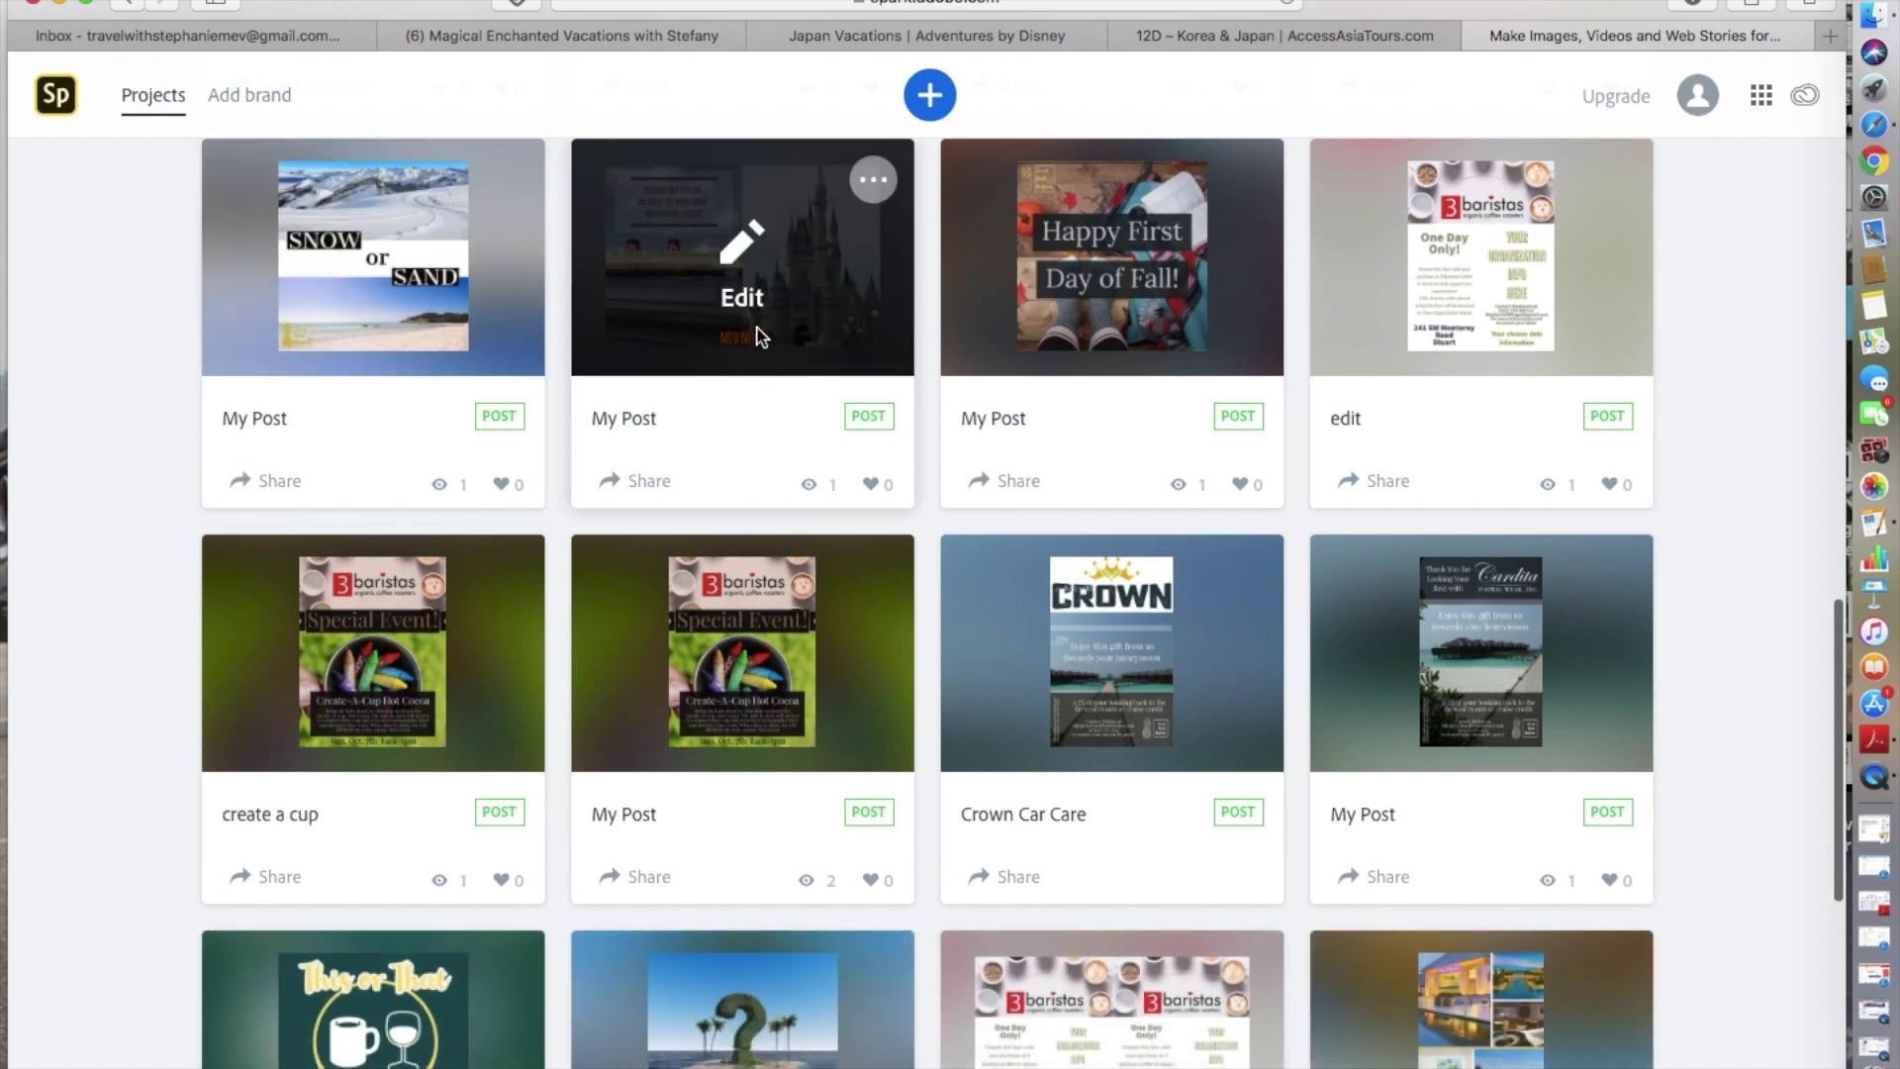
{"action": "left_click", "coordinate": [774, 258]}
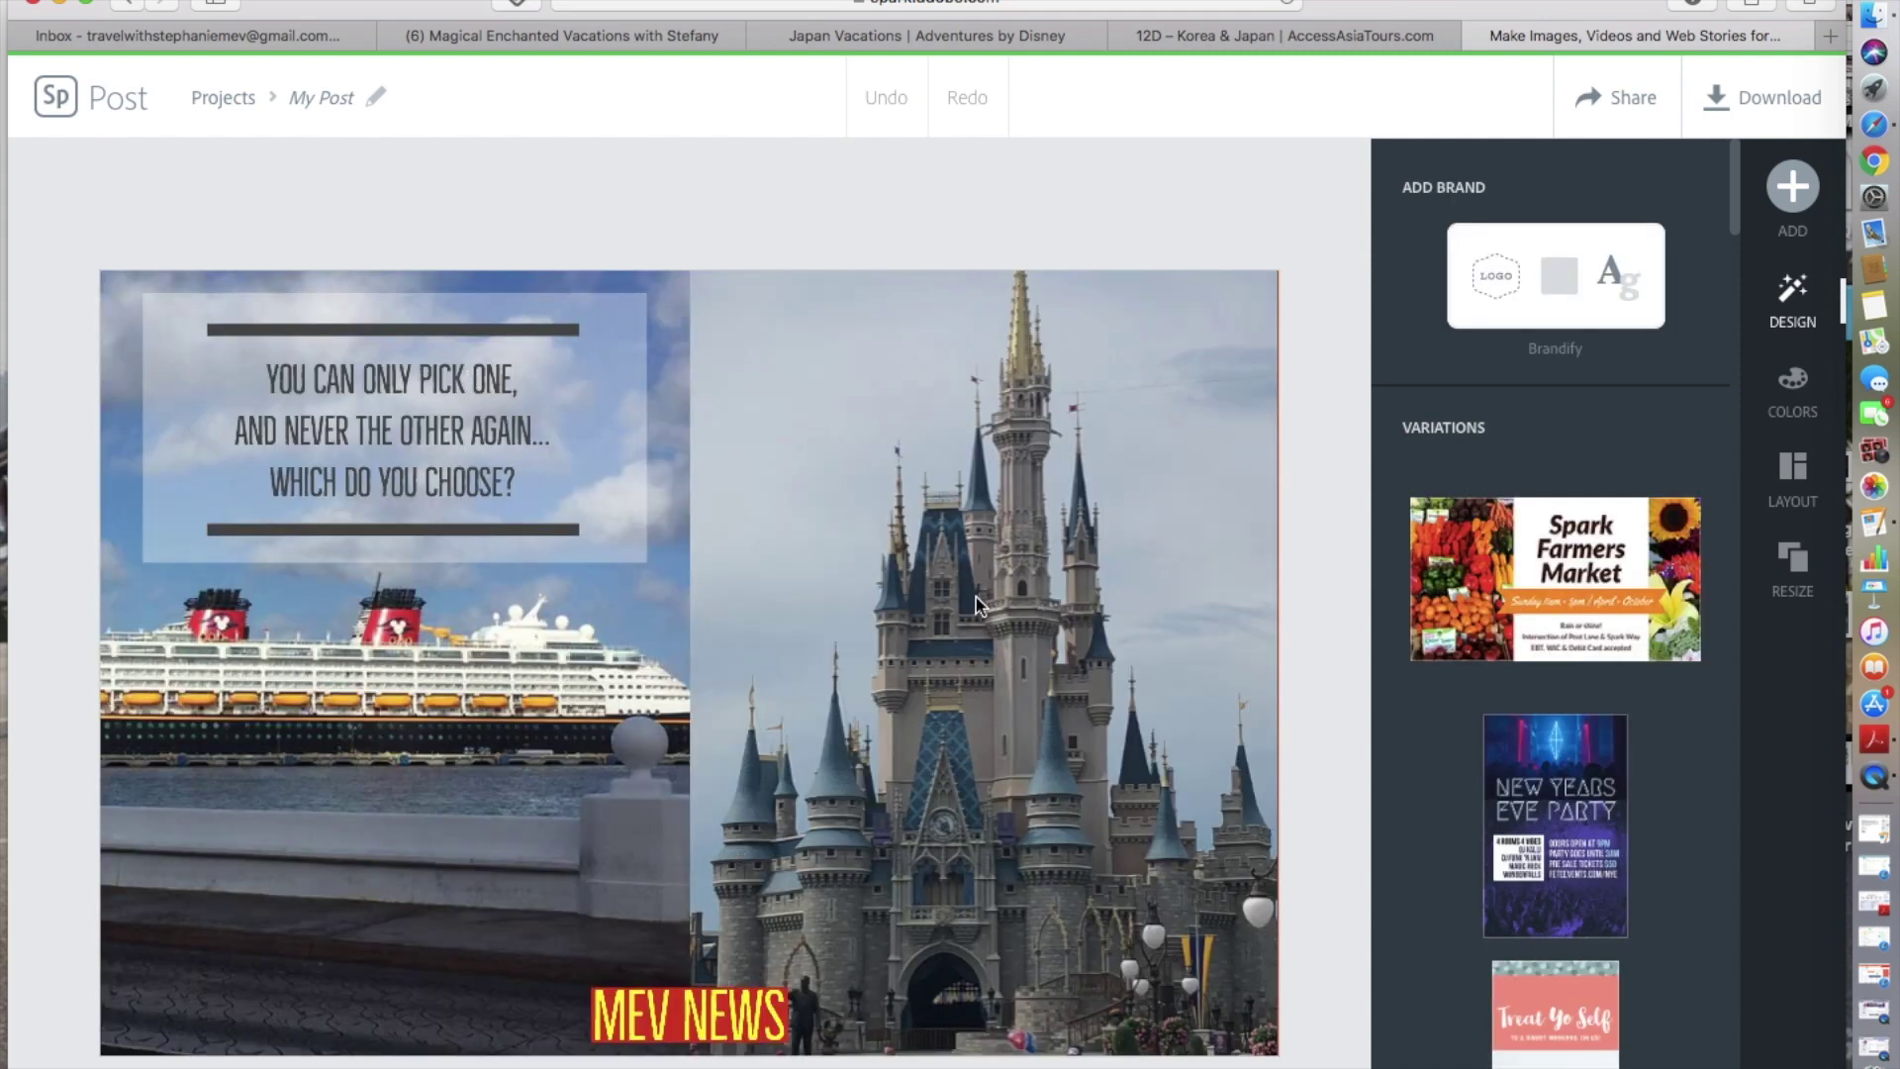
- Inspect the cruise photo, MEV NEWS label and quote, leaving them unchanged, then return to Facebook Insights
{"action": "left_click", "coordinate": [436, 661]}
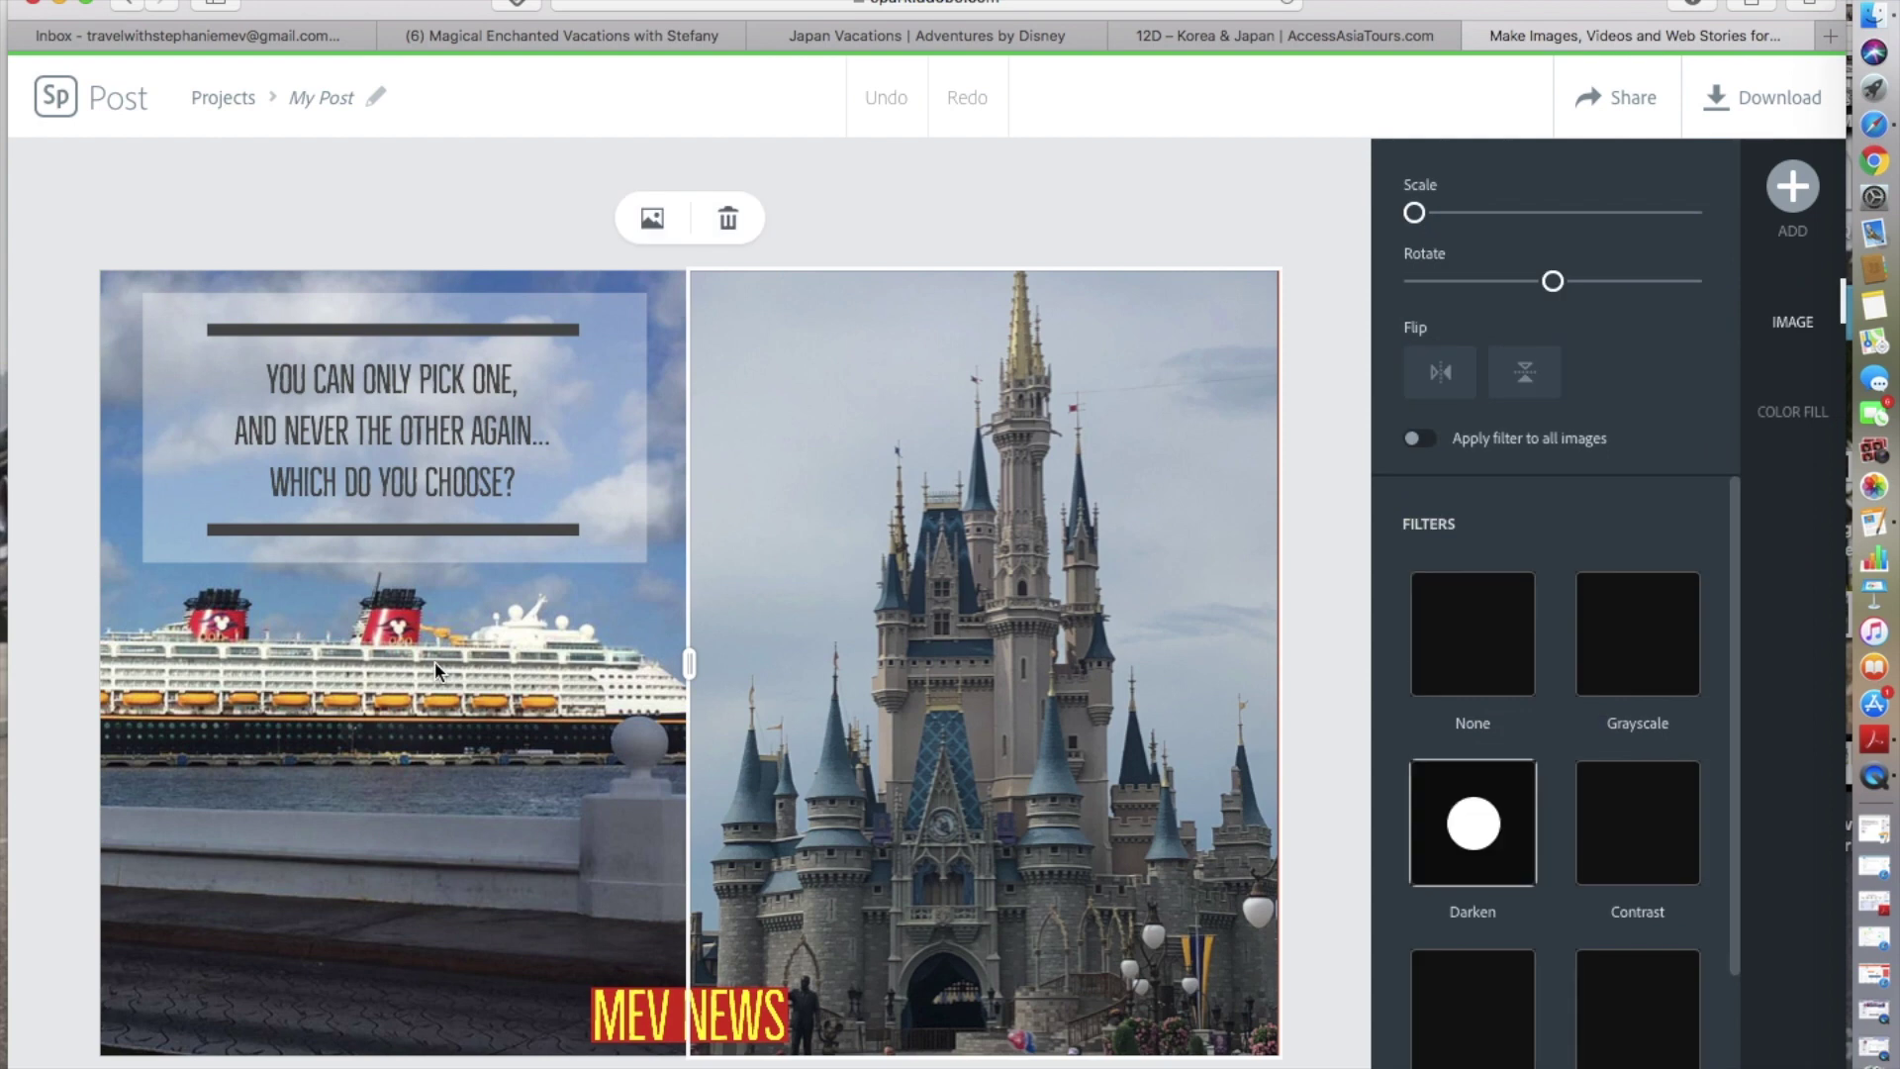
{"action": "left_click", "coordinate": [663, 1034]}
{"action": "left_click", "coordinate": [465, 453]}
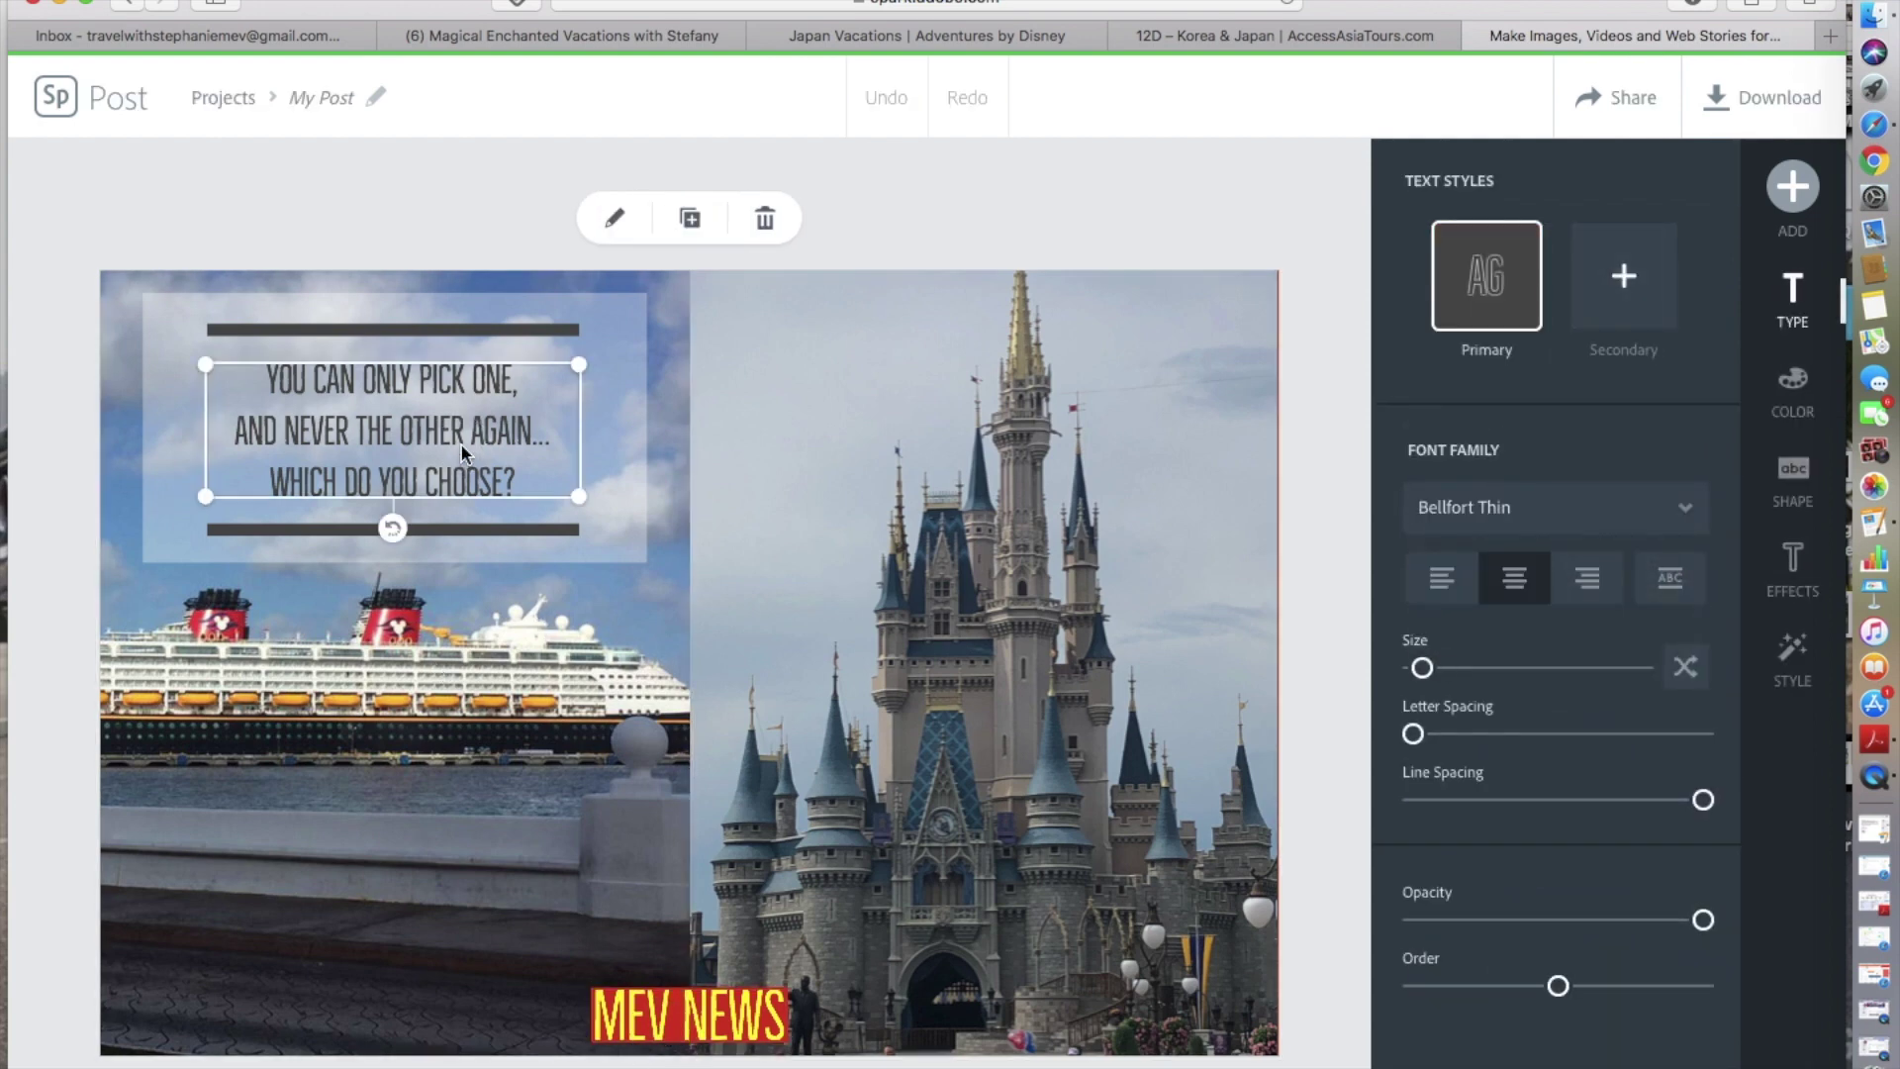
{"action": "left_click", "coordinate": [462, 454]}
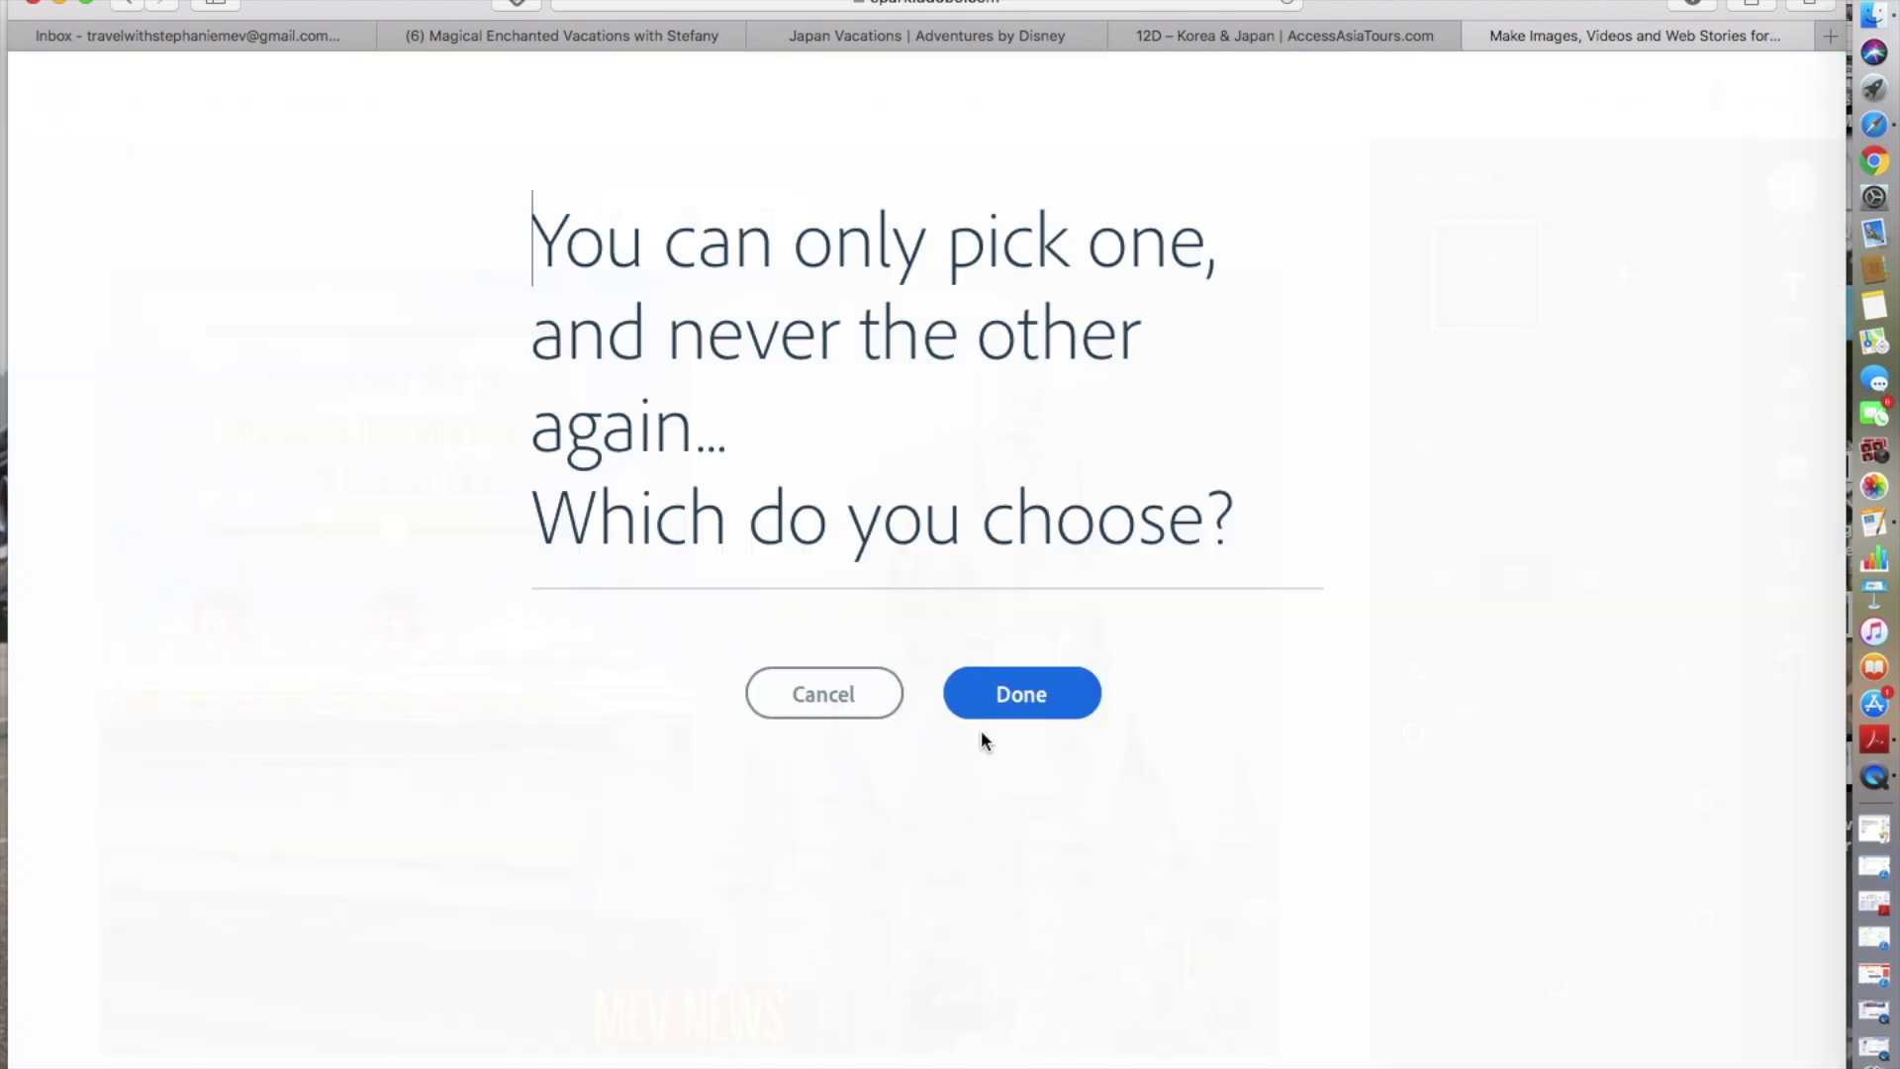
{"action": "left_click", "coordinate": [1021, 694]}
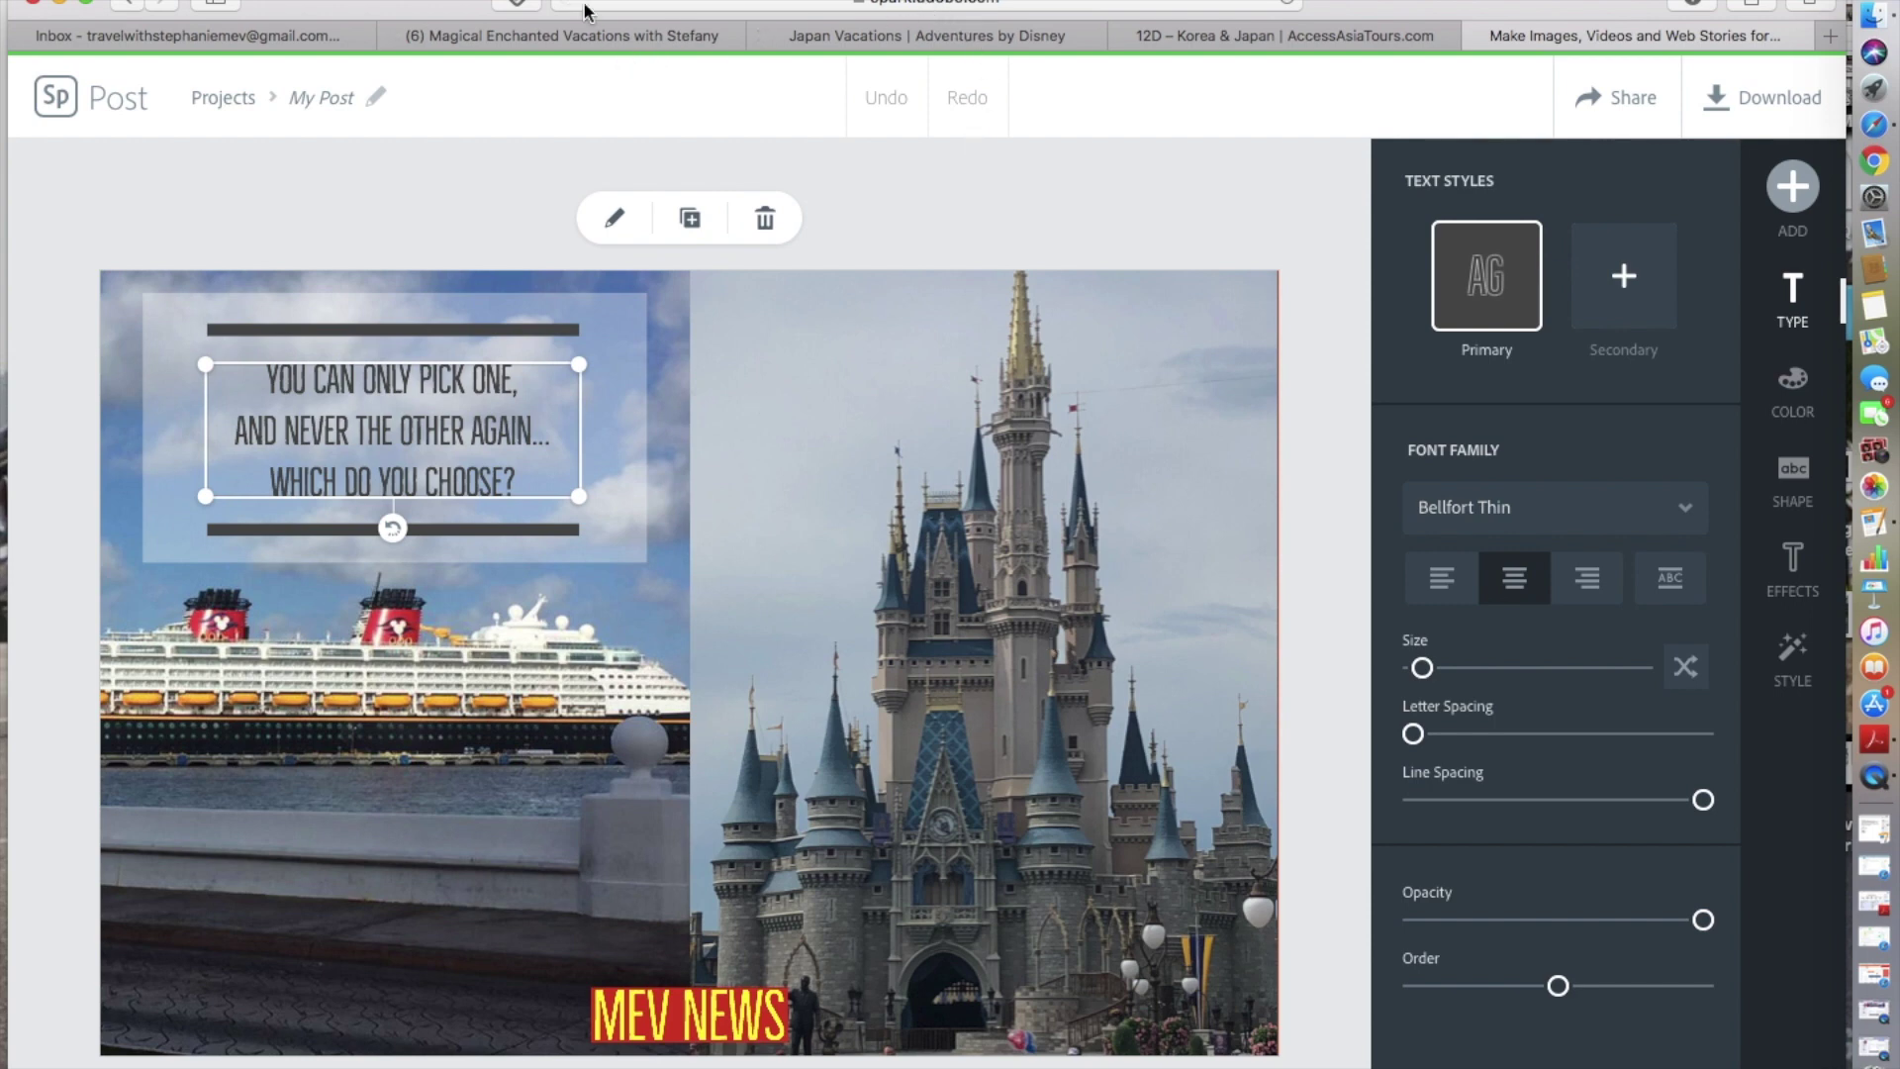
{"action": "left_click", "coordinate": [554, 31]}
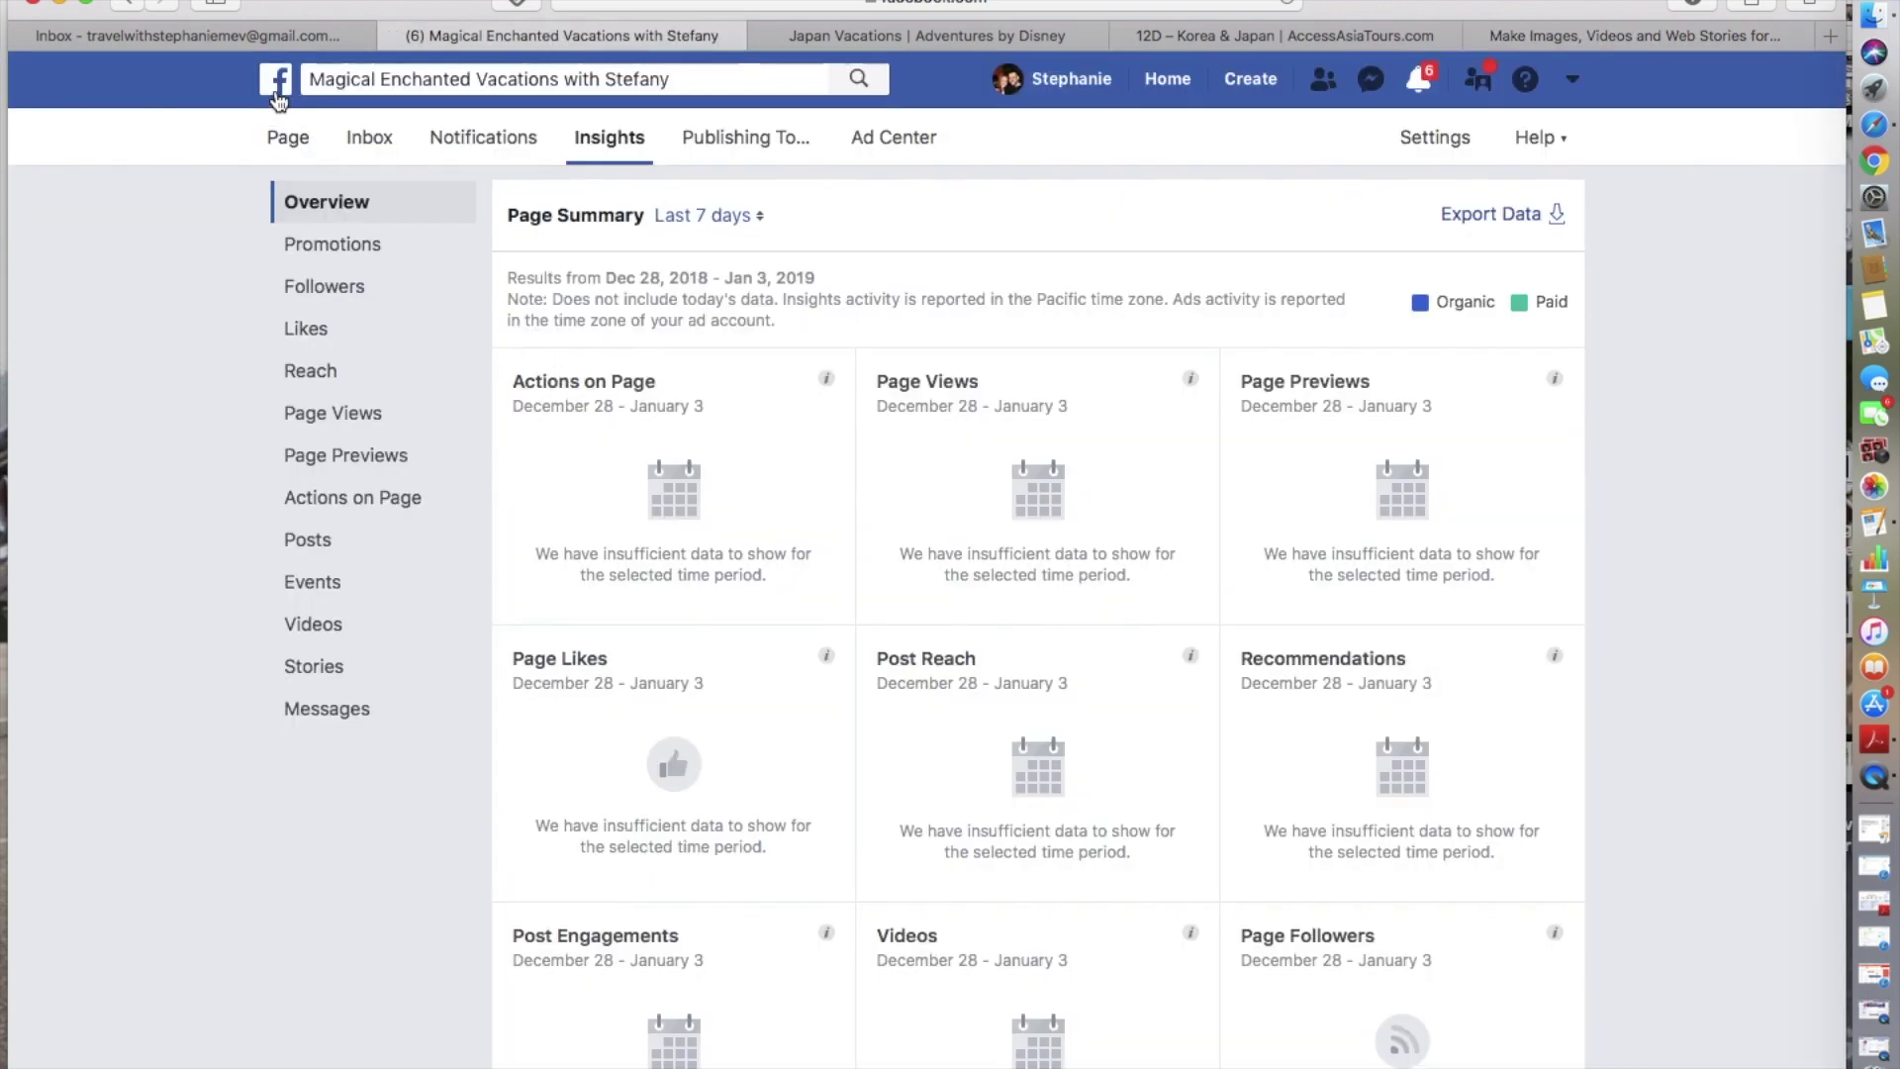
- Review 'Your 3 Most Recent Posts' in Insights, then go to the page's Ad Center
{"action": "scroll", "coordinate": [1001, 445], "scroll_direction": "down", "scroll_amount": 10}
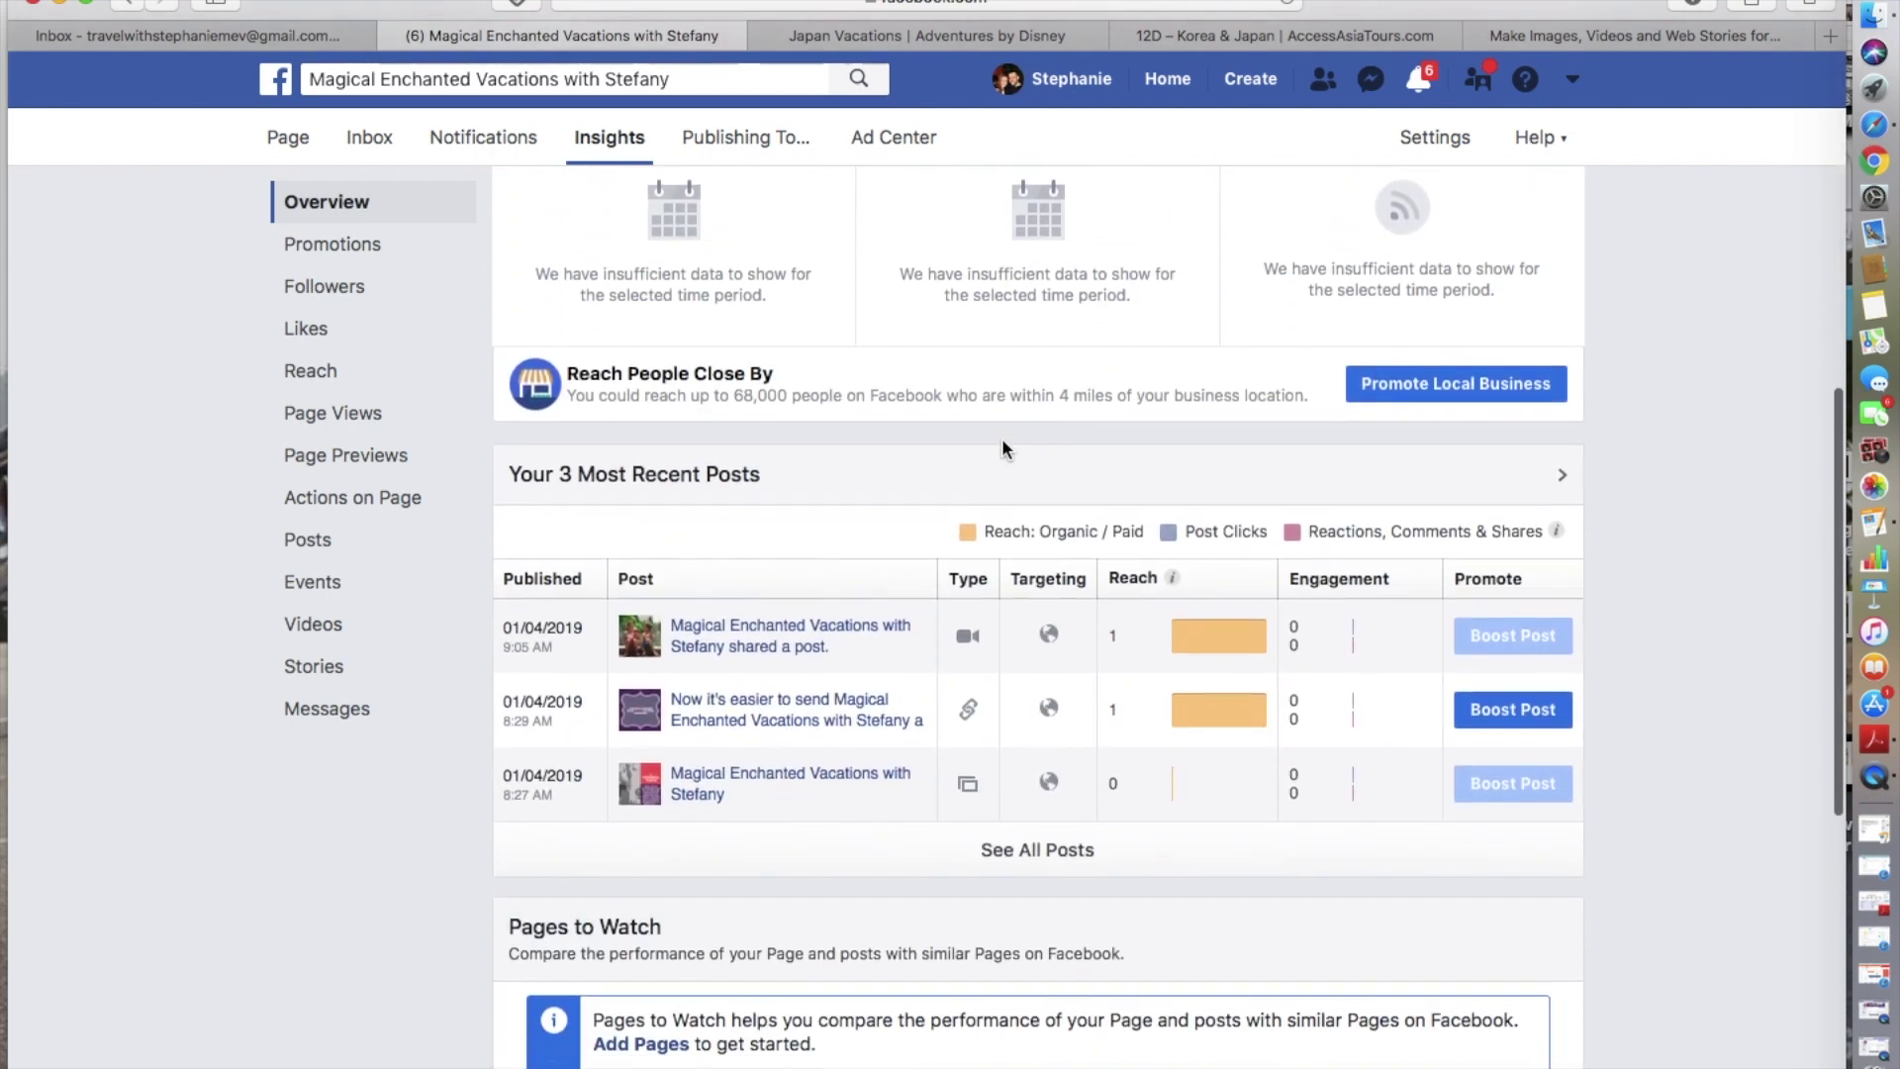
{"action": "scroll", "coordinate": [1001, 445], "scroll_direction": "down", "scroll_amount": 1}
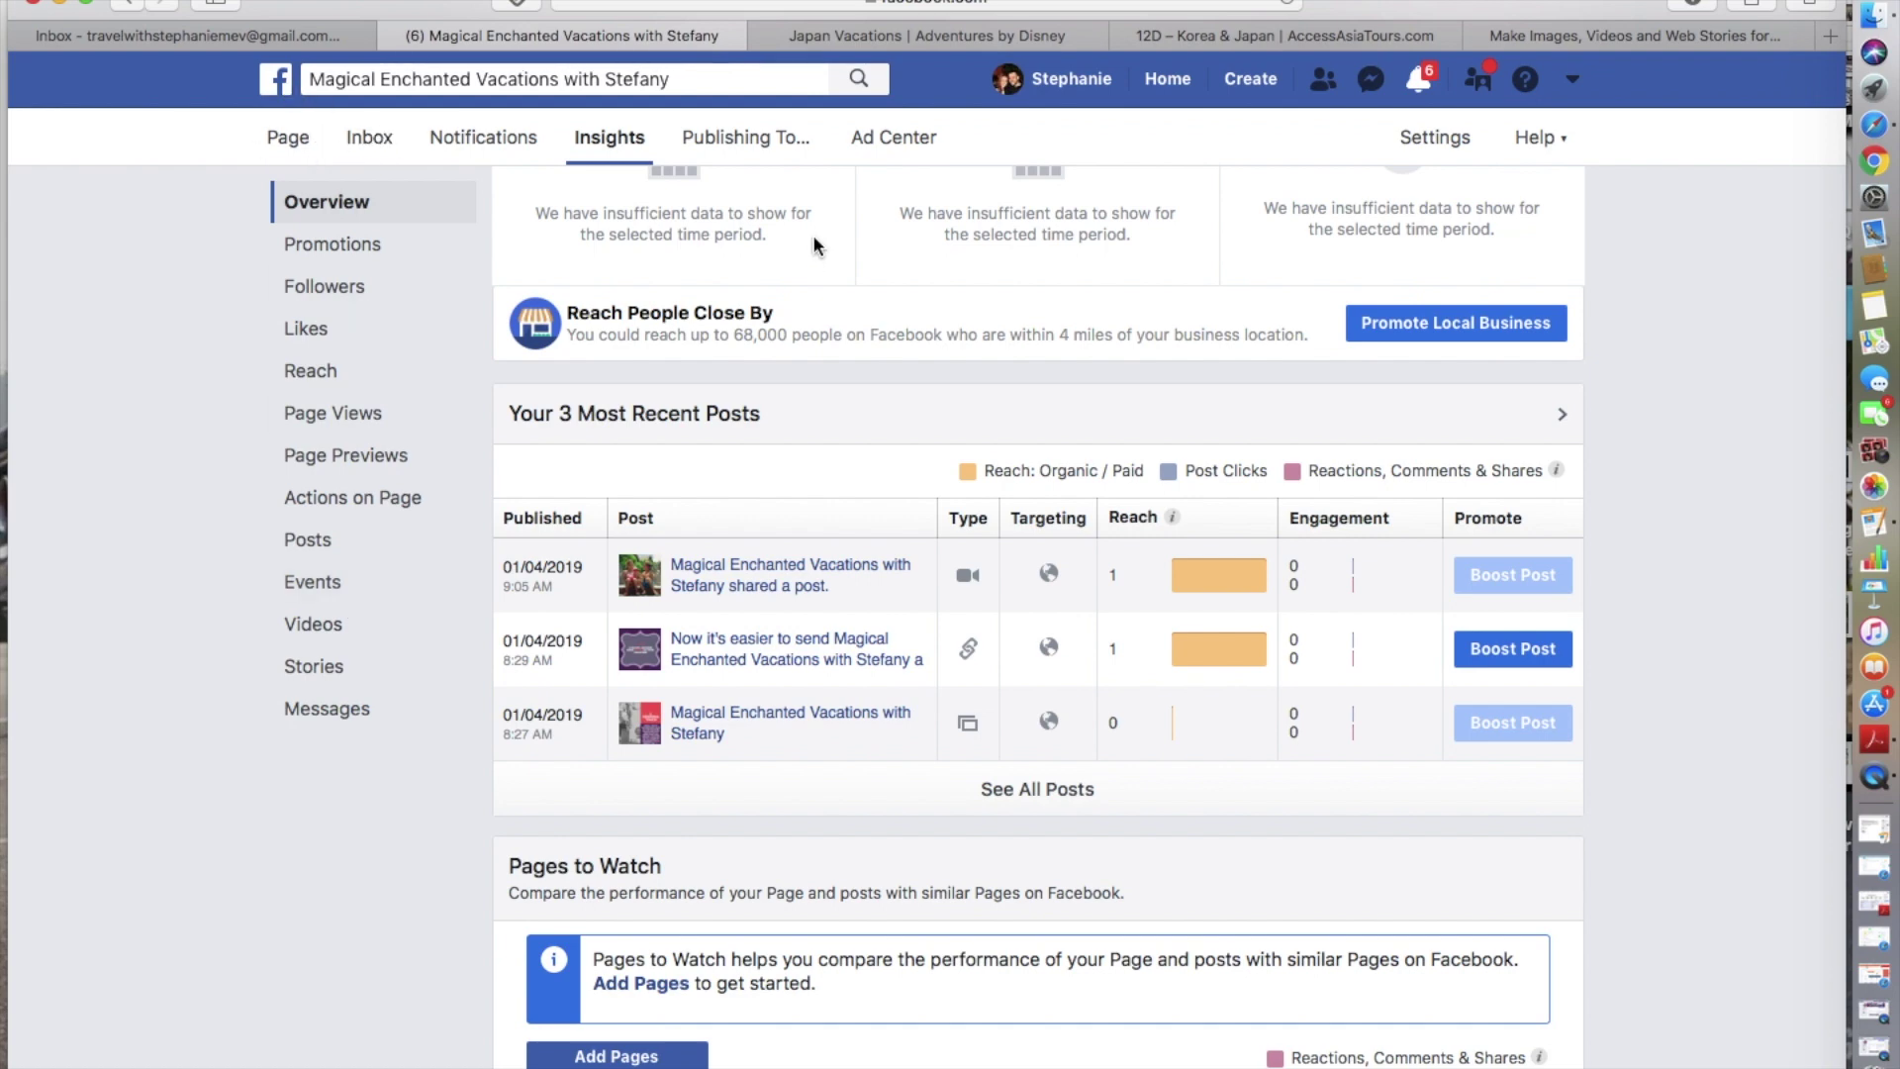
{"action": "left_click", "coordinate": [869, 150]}
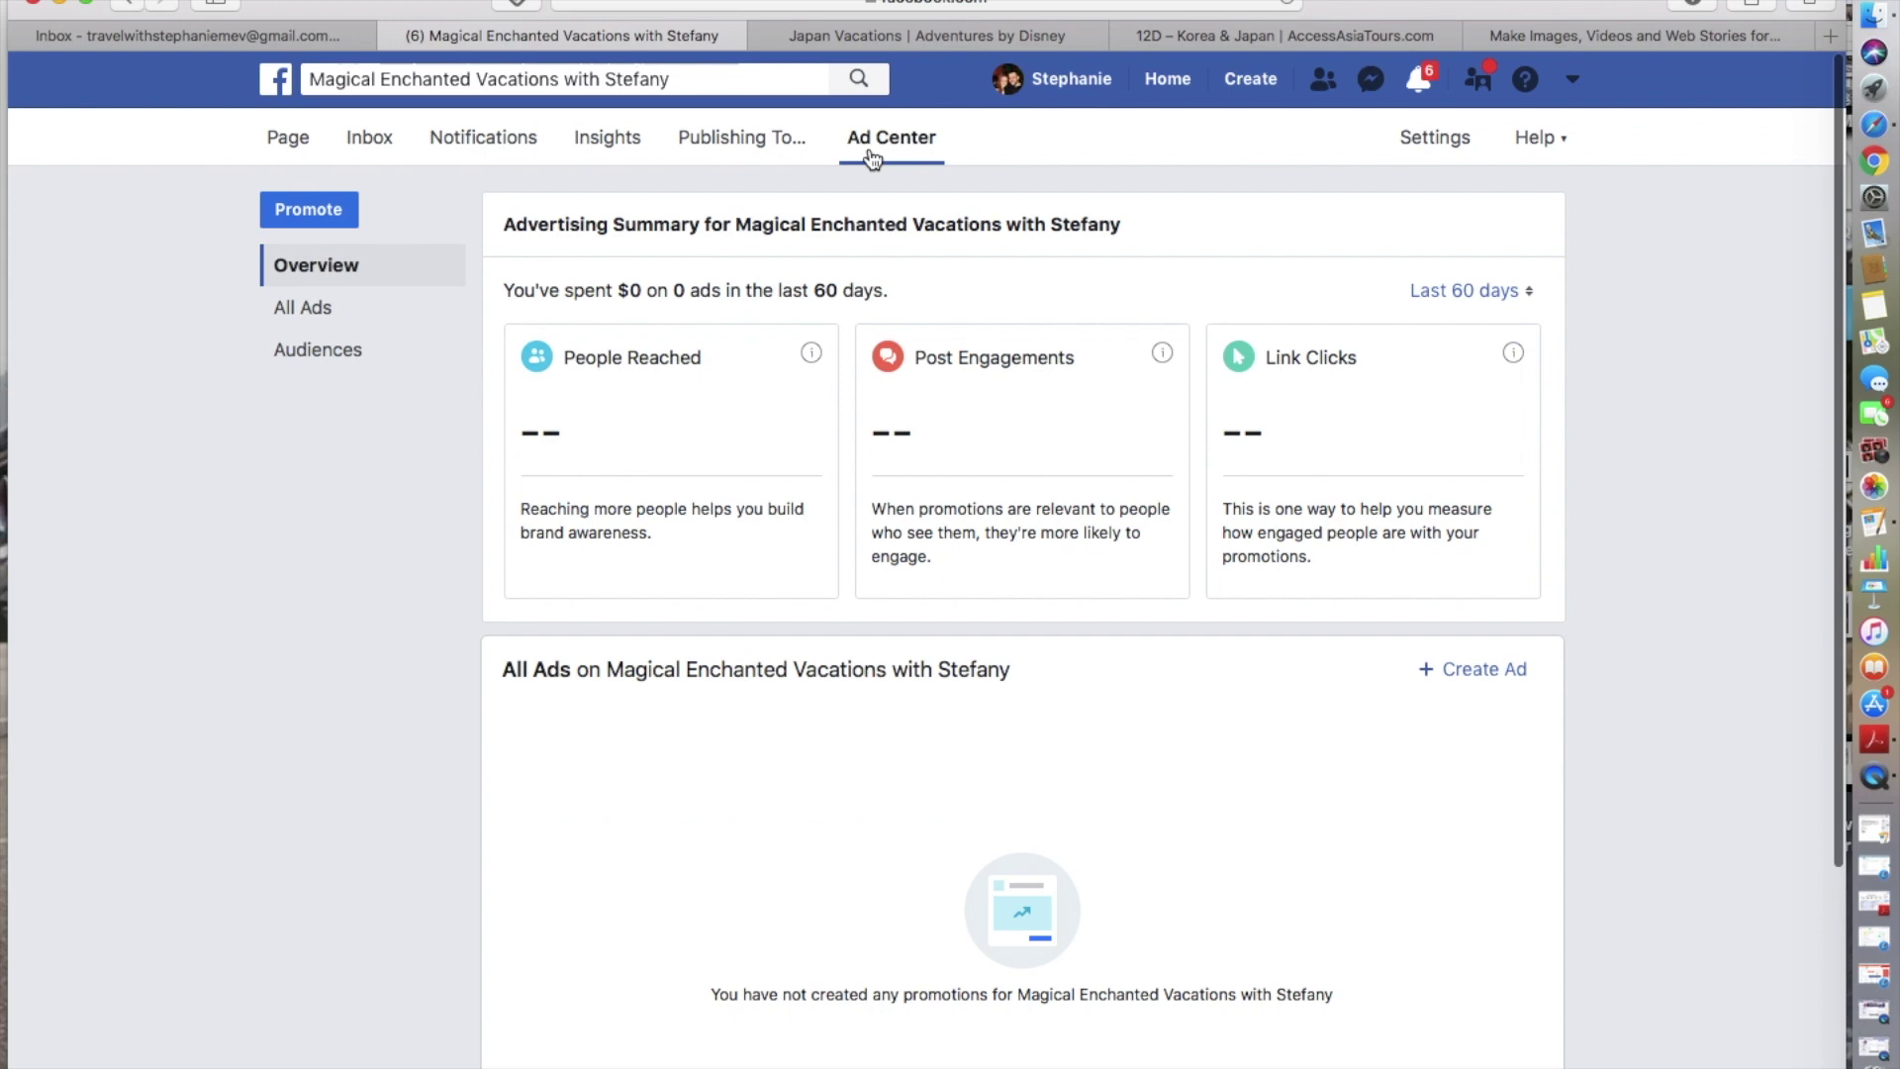
- Start a new promotion from the Ad Center overview with the Promote button
{"action": "scroll", "coordinate": [1164, 495], "scroll_direction": "down", "scroll_amount": 4}
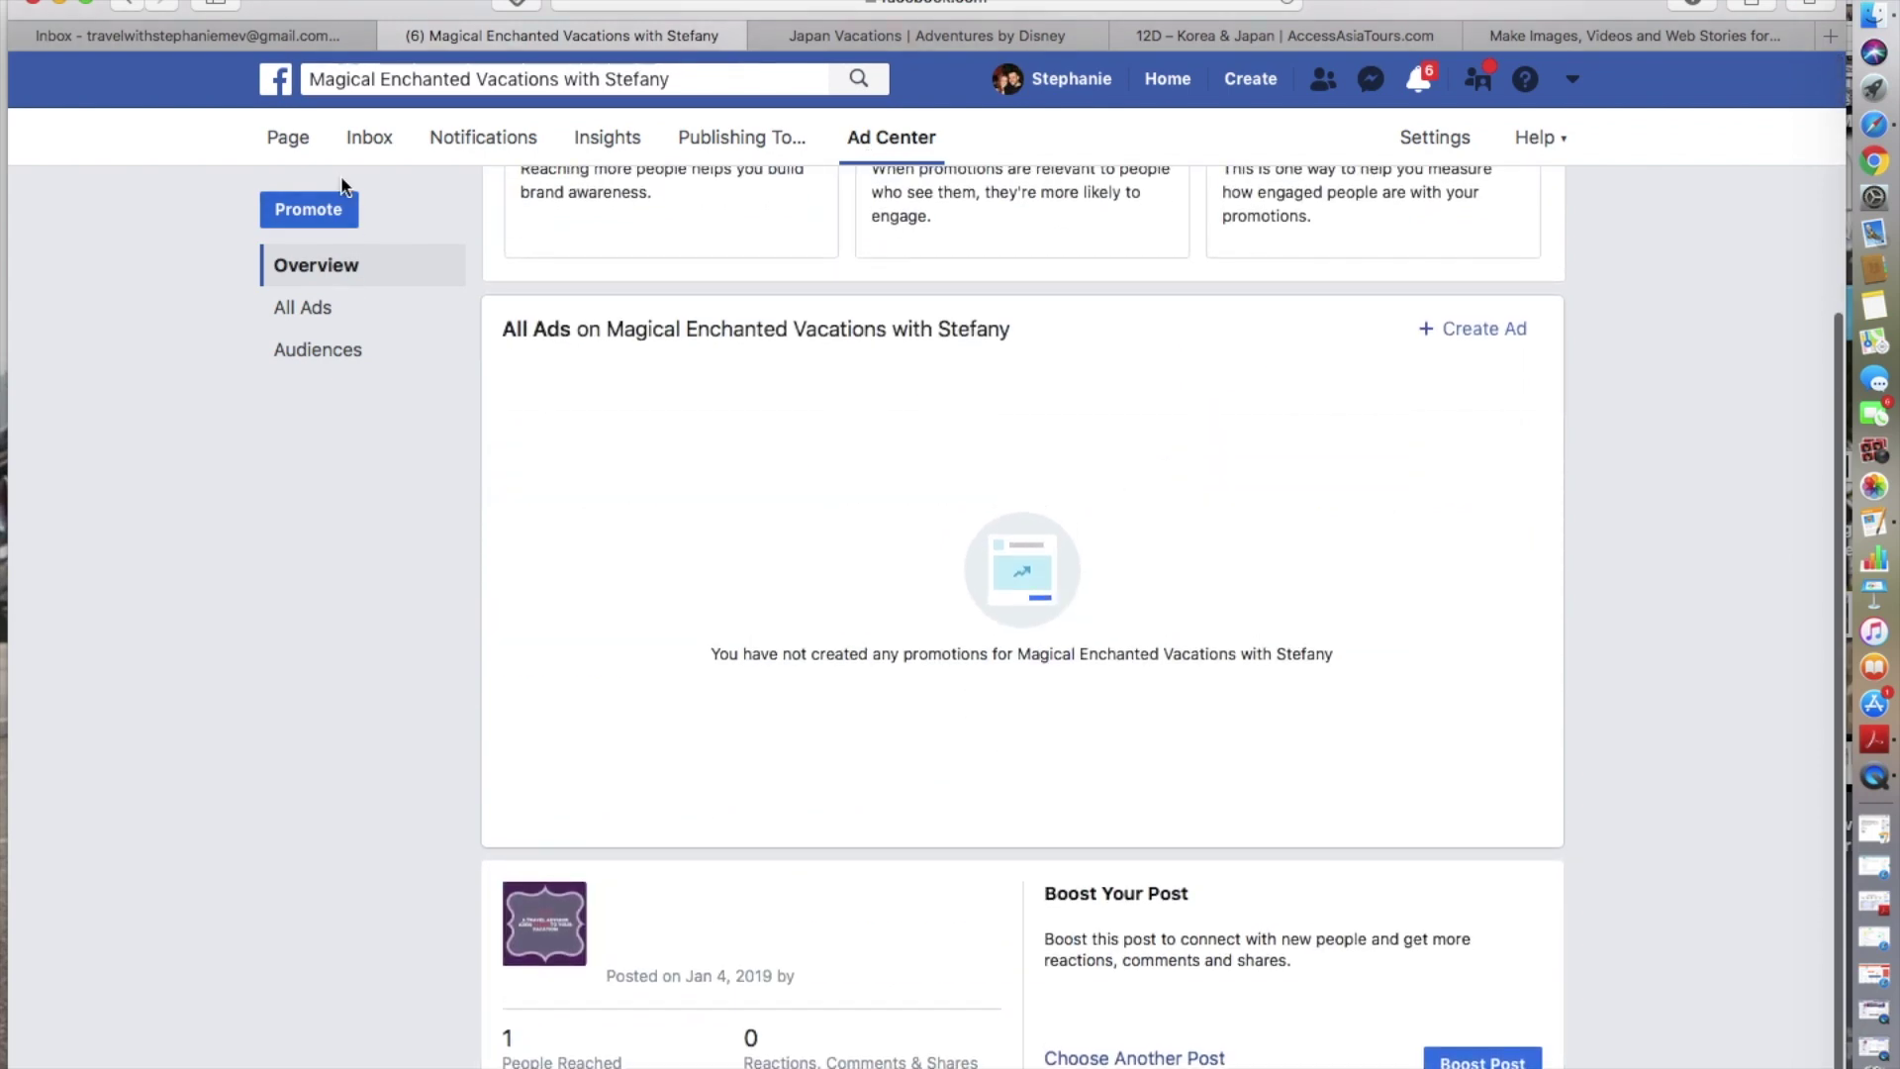
{"action": "left_click", "coordinate": [331, 211]}
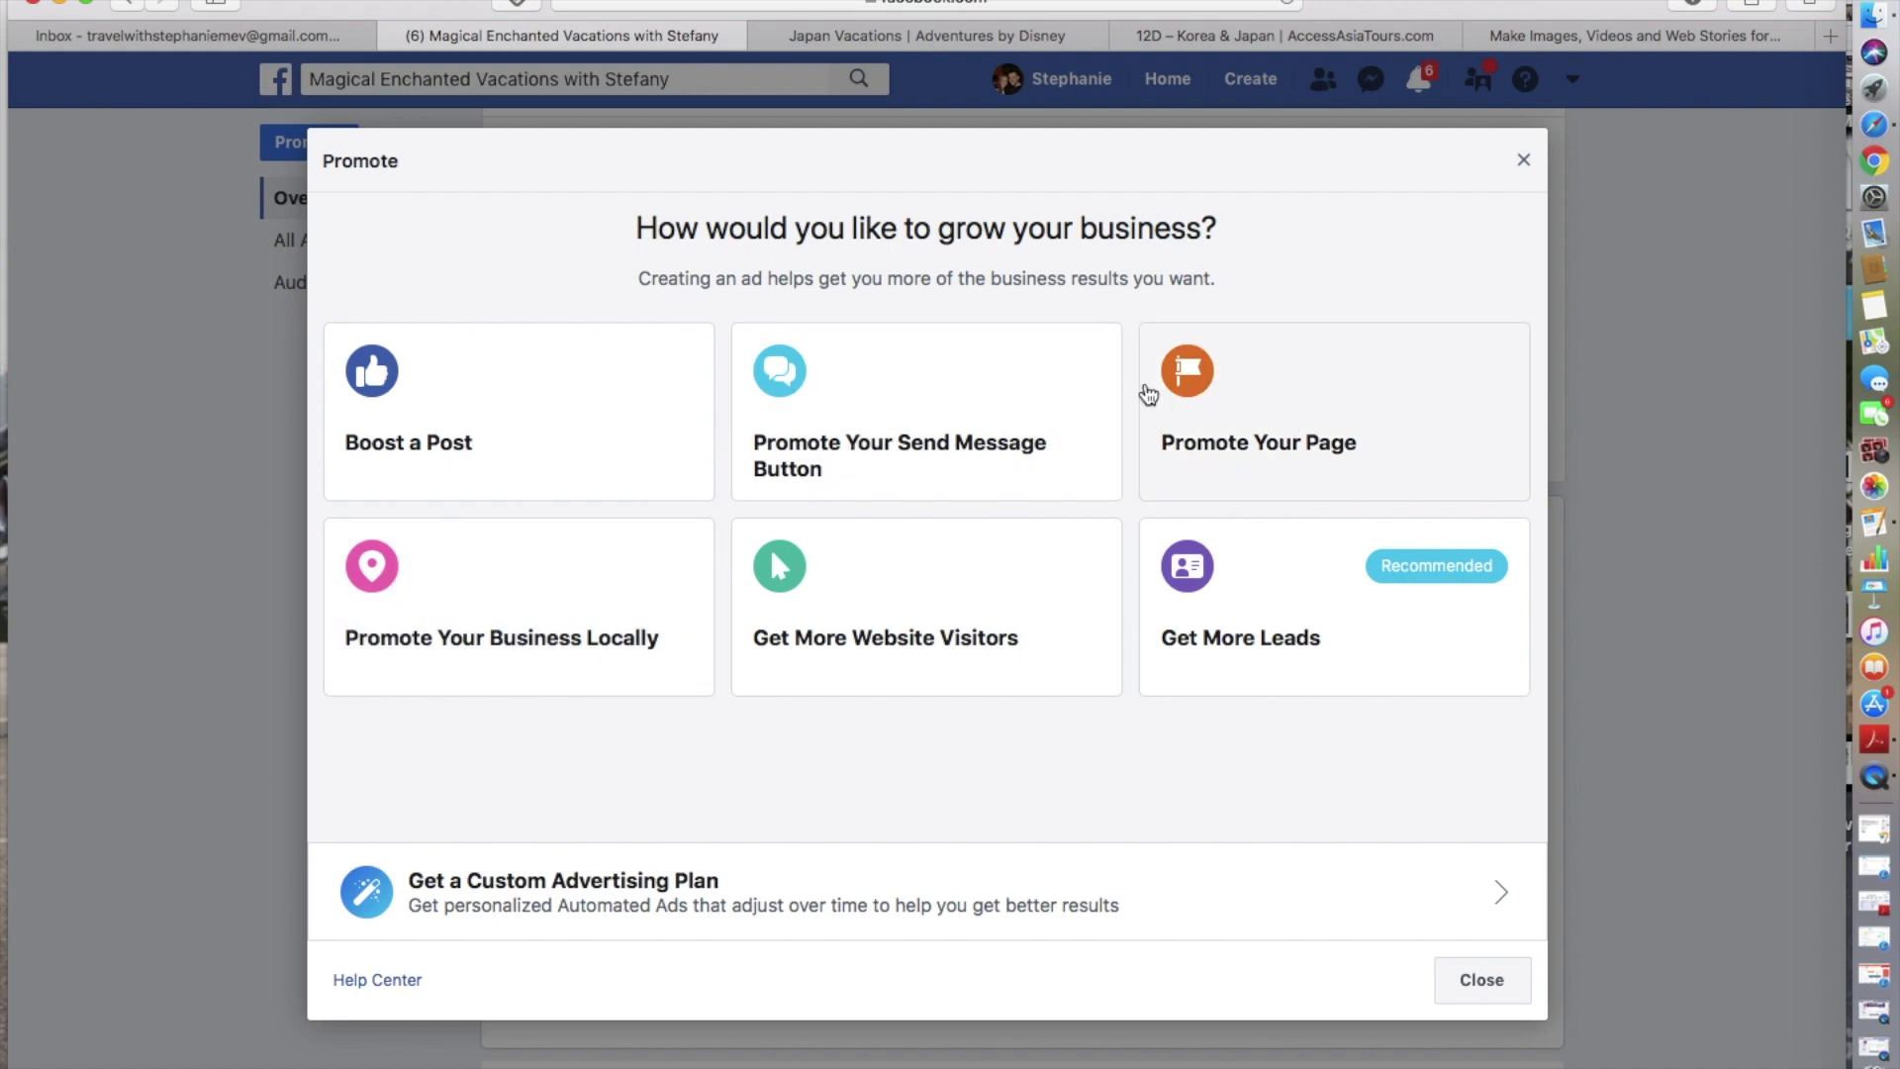
- Choose the Promote Your Page goal and review its audience and budget settings
{"action": "left_click", "coordinate": [1242, 407]}
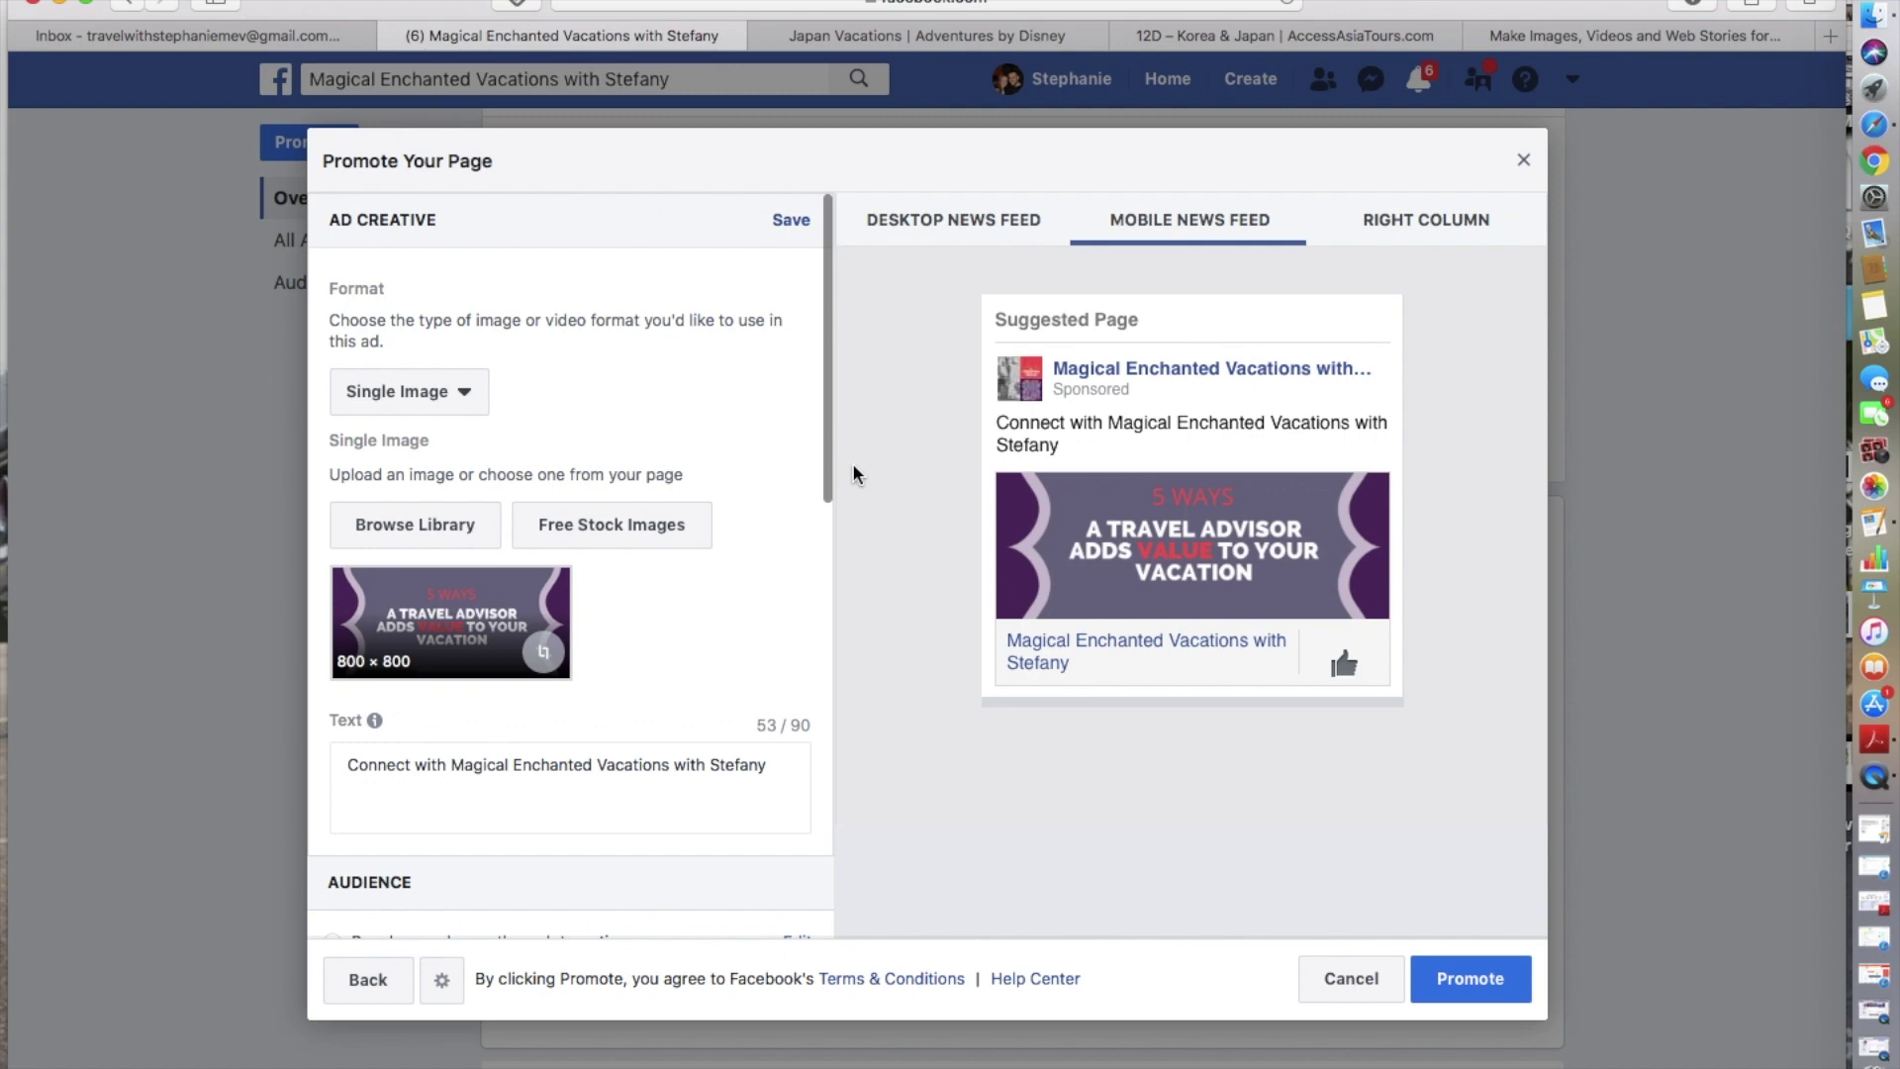
{"action": "scroll", "coordinate": [615, 645], "scroll_direction": "down", "scroll_amount": 5}
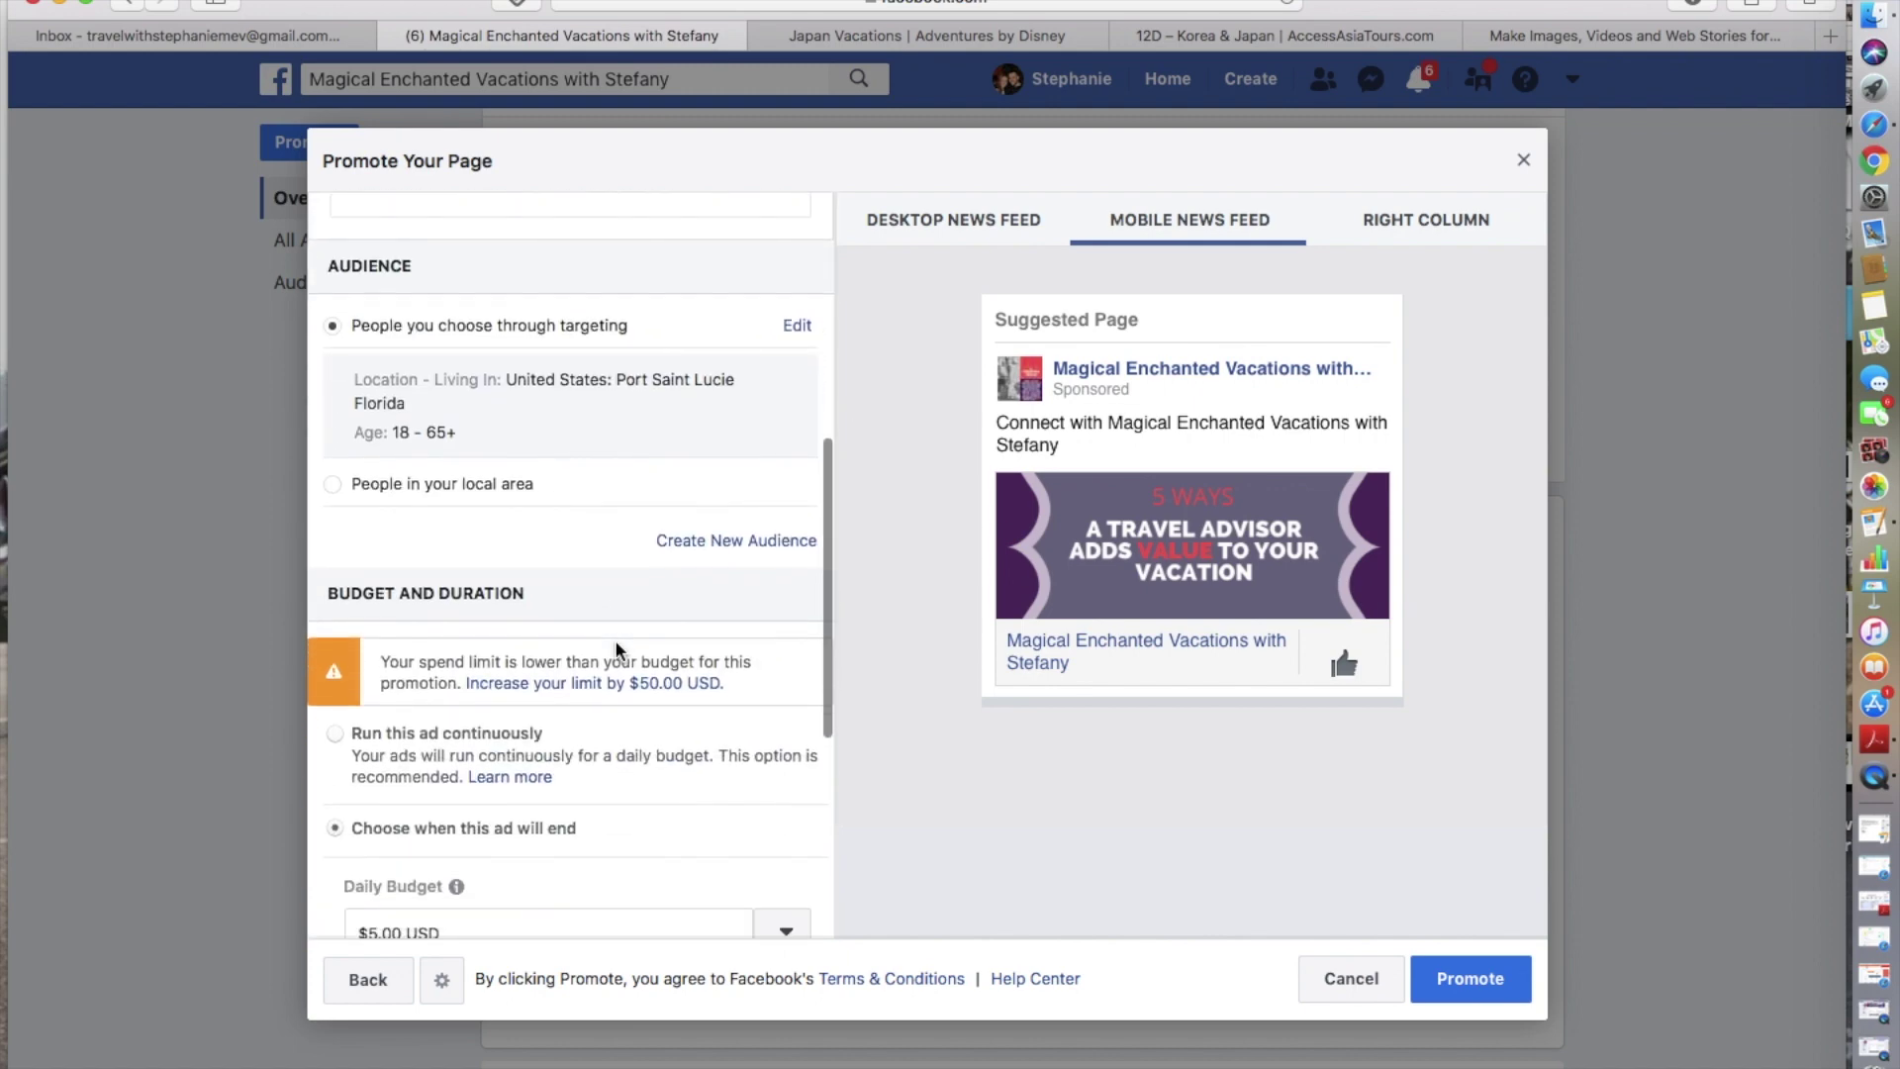
{"action": "scroll", "coordinate": [616, 645], "scroll_direction": "down", "scroll_amount": 5}
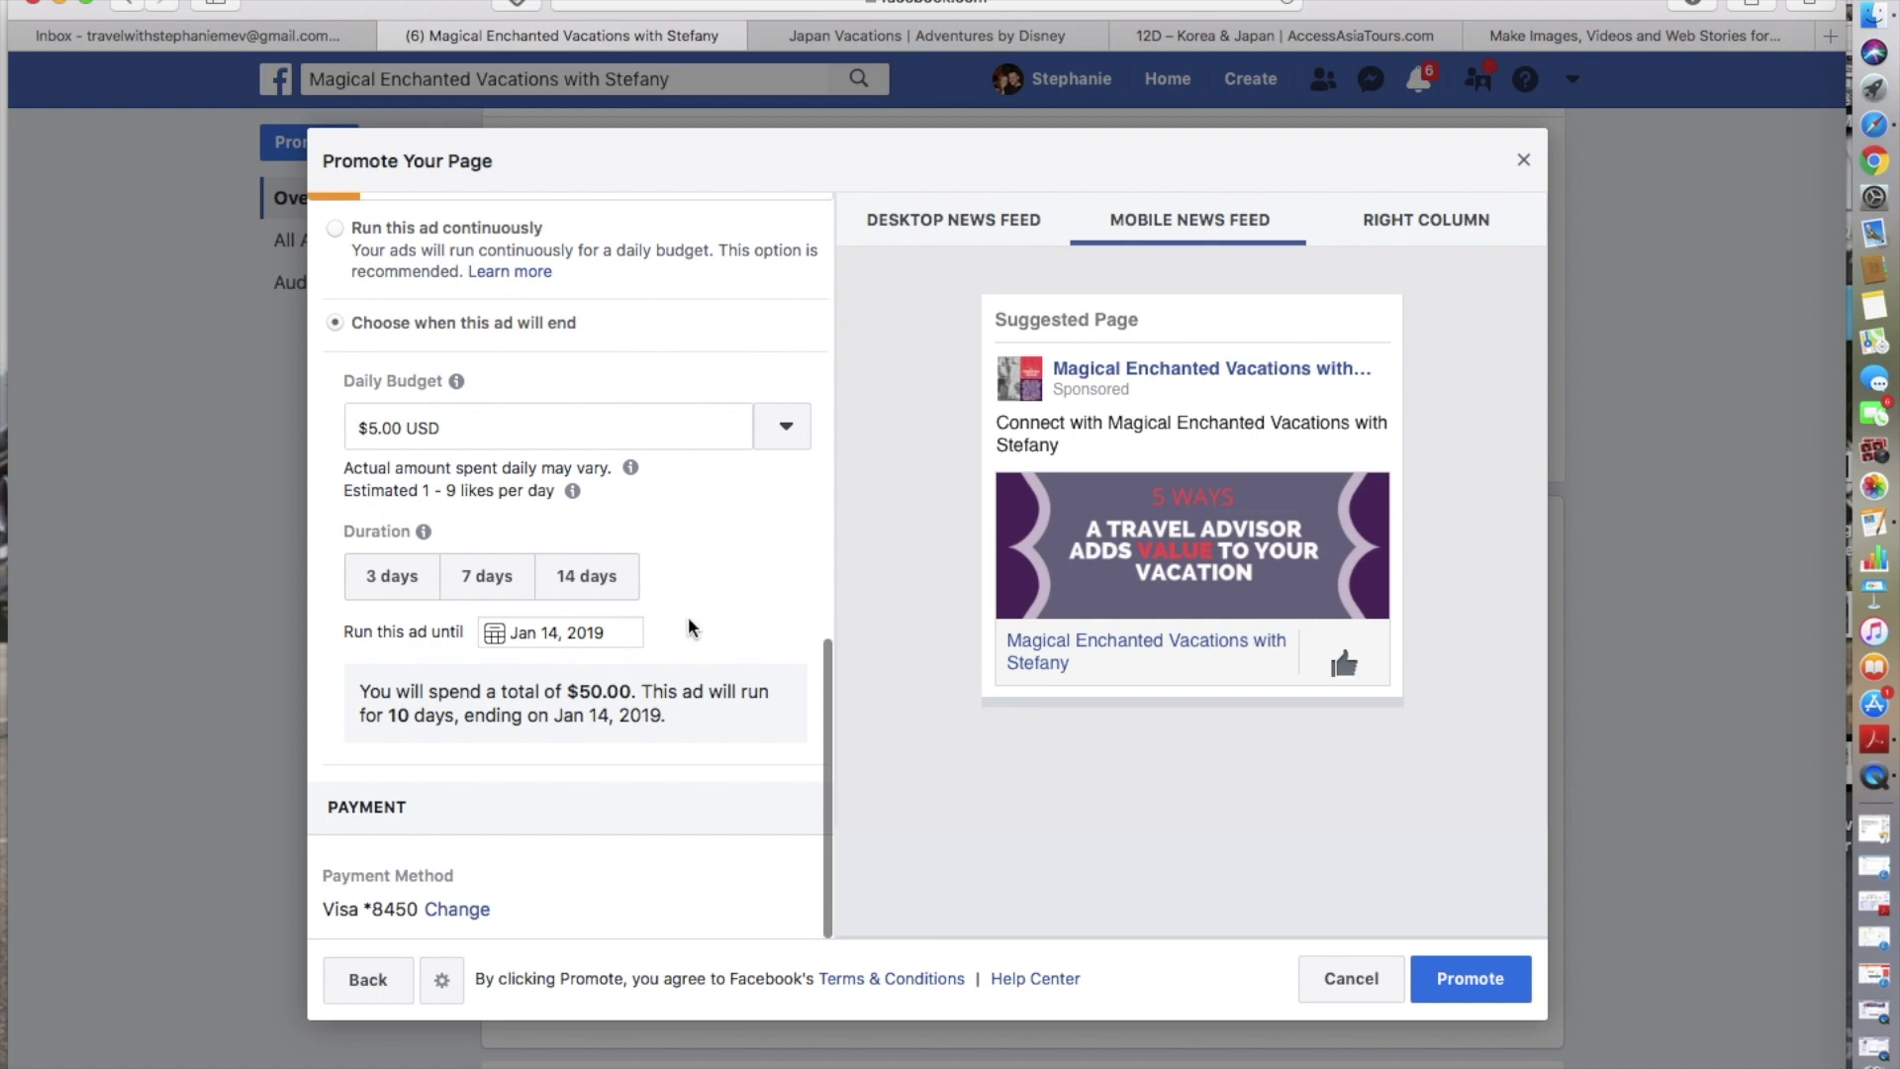
{"action": "scroll", "coordinate": [687, 627], "scroll_direction": "up", "scroll_amount": 1}
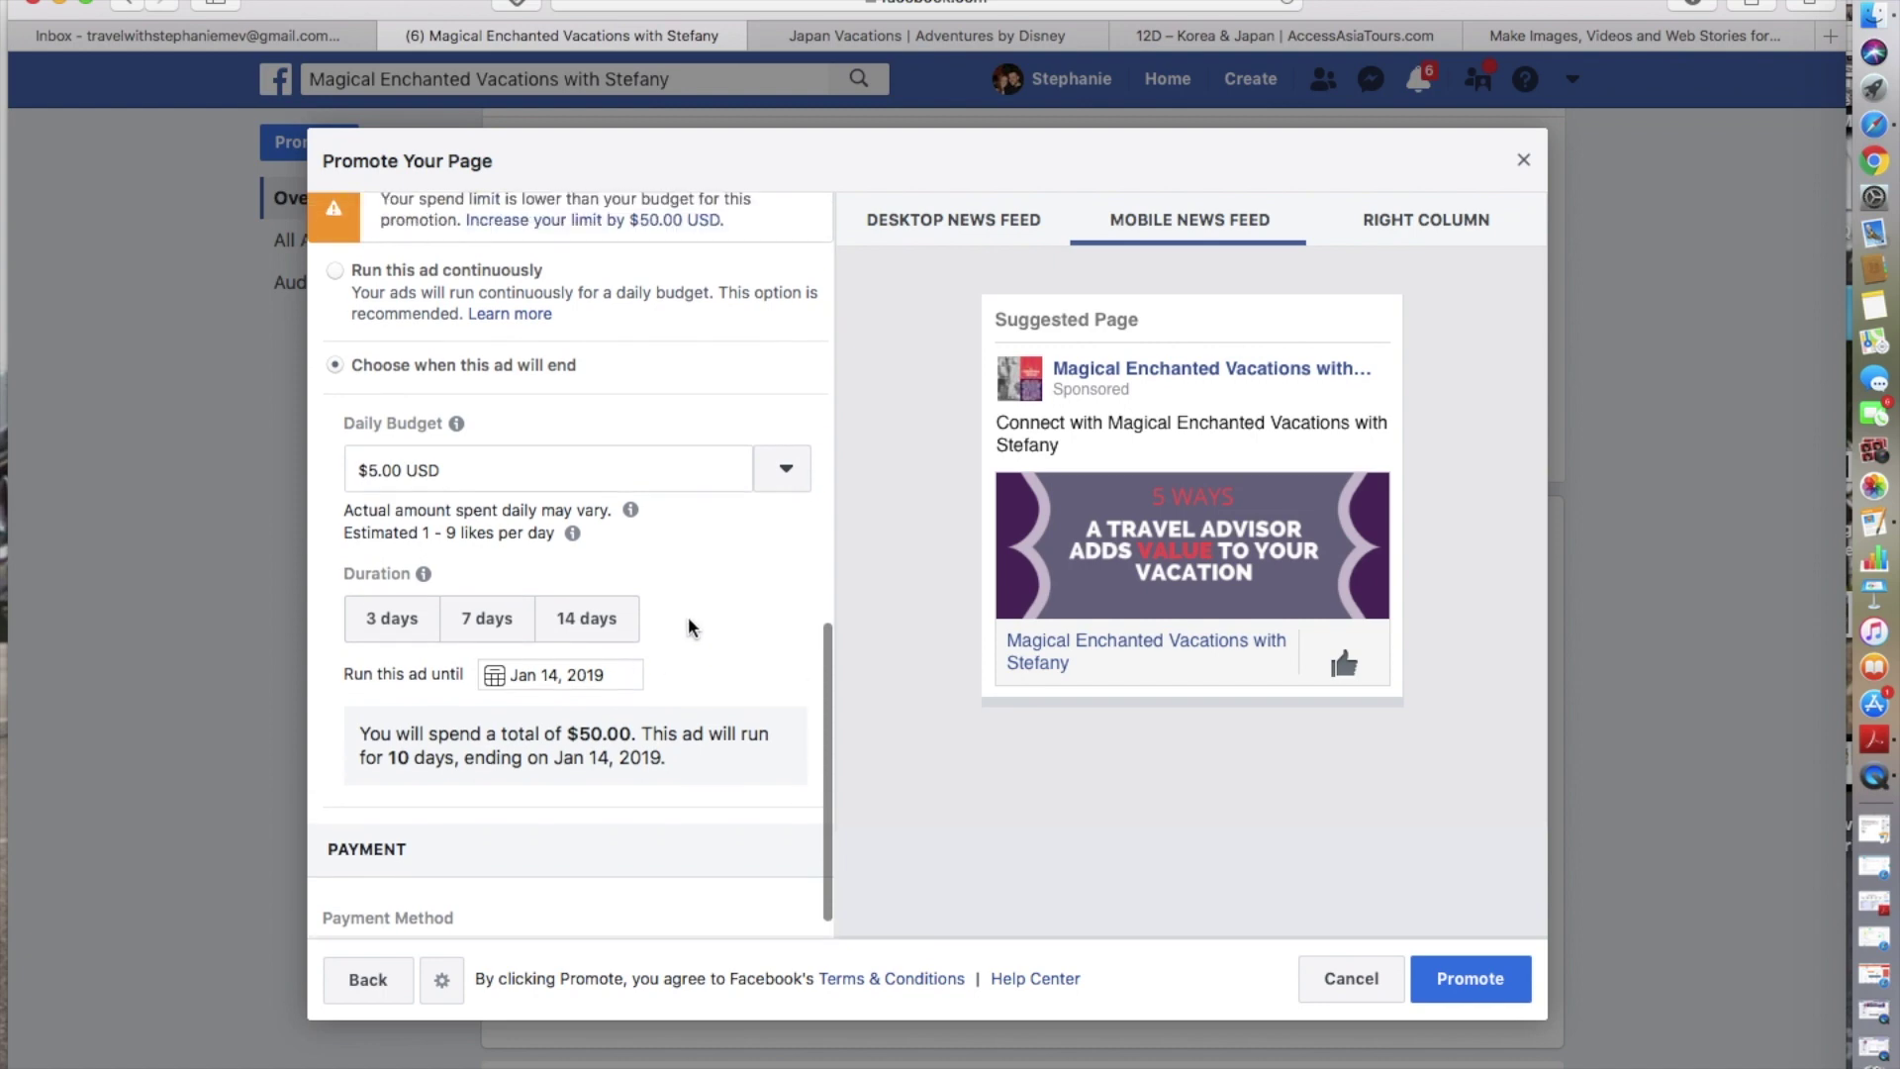
{"action": "scroll", "coordinate": [687, 626], "scroll_direction": "up", "scroll_amount": 5}
{"action": "scroll", "coordinate": [688, 626], "scroll_direction": "down", "scroll_amount": 6}
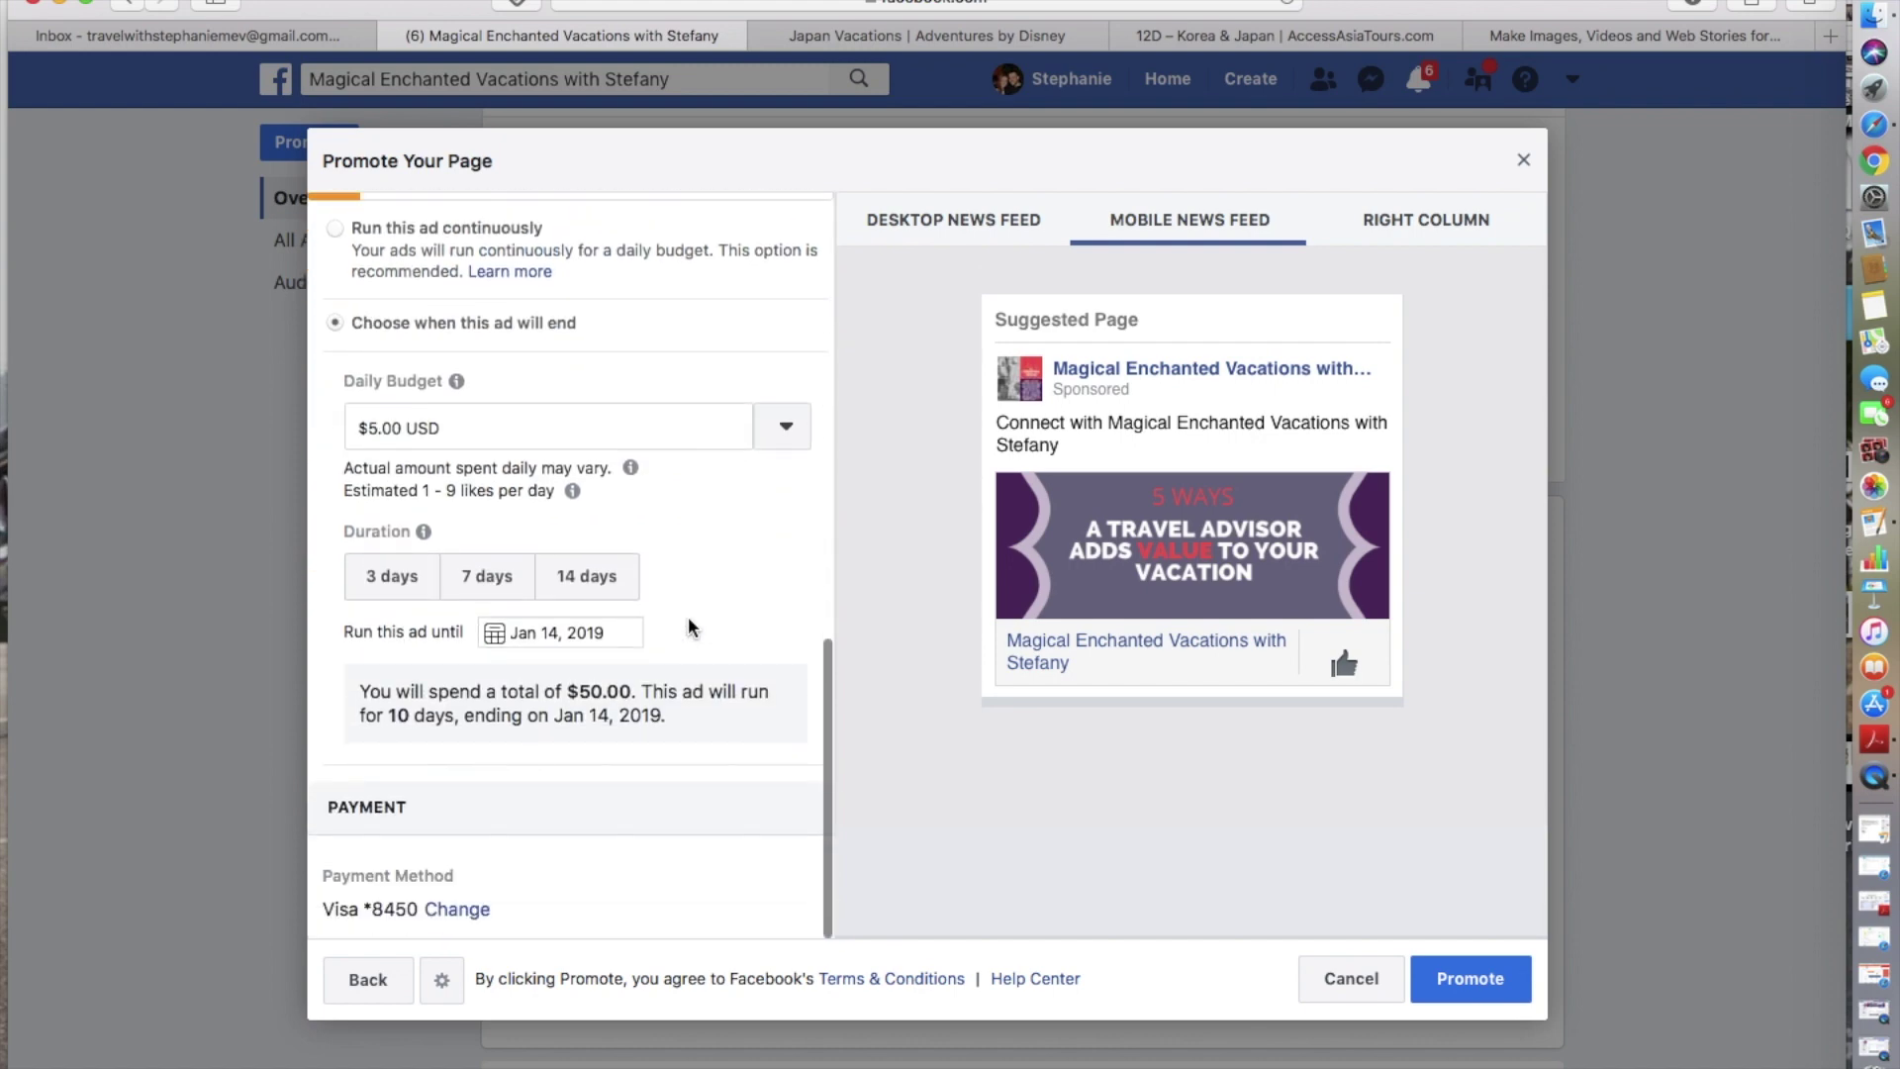
{"action": "scroll", "coordinate": [688, 627], "scroll_direction": "up", "scroll_amount": 3}
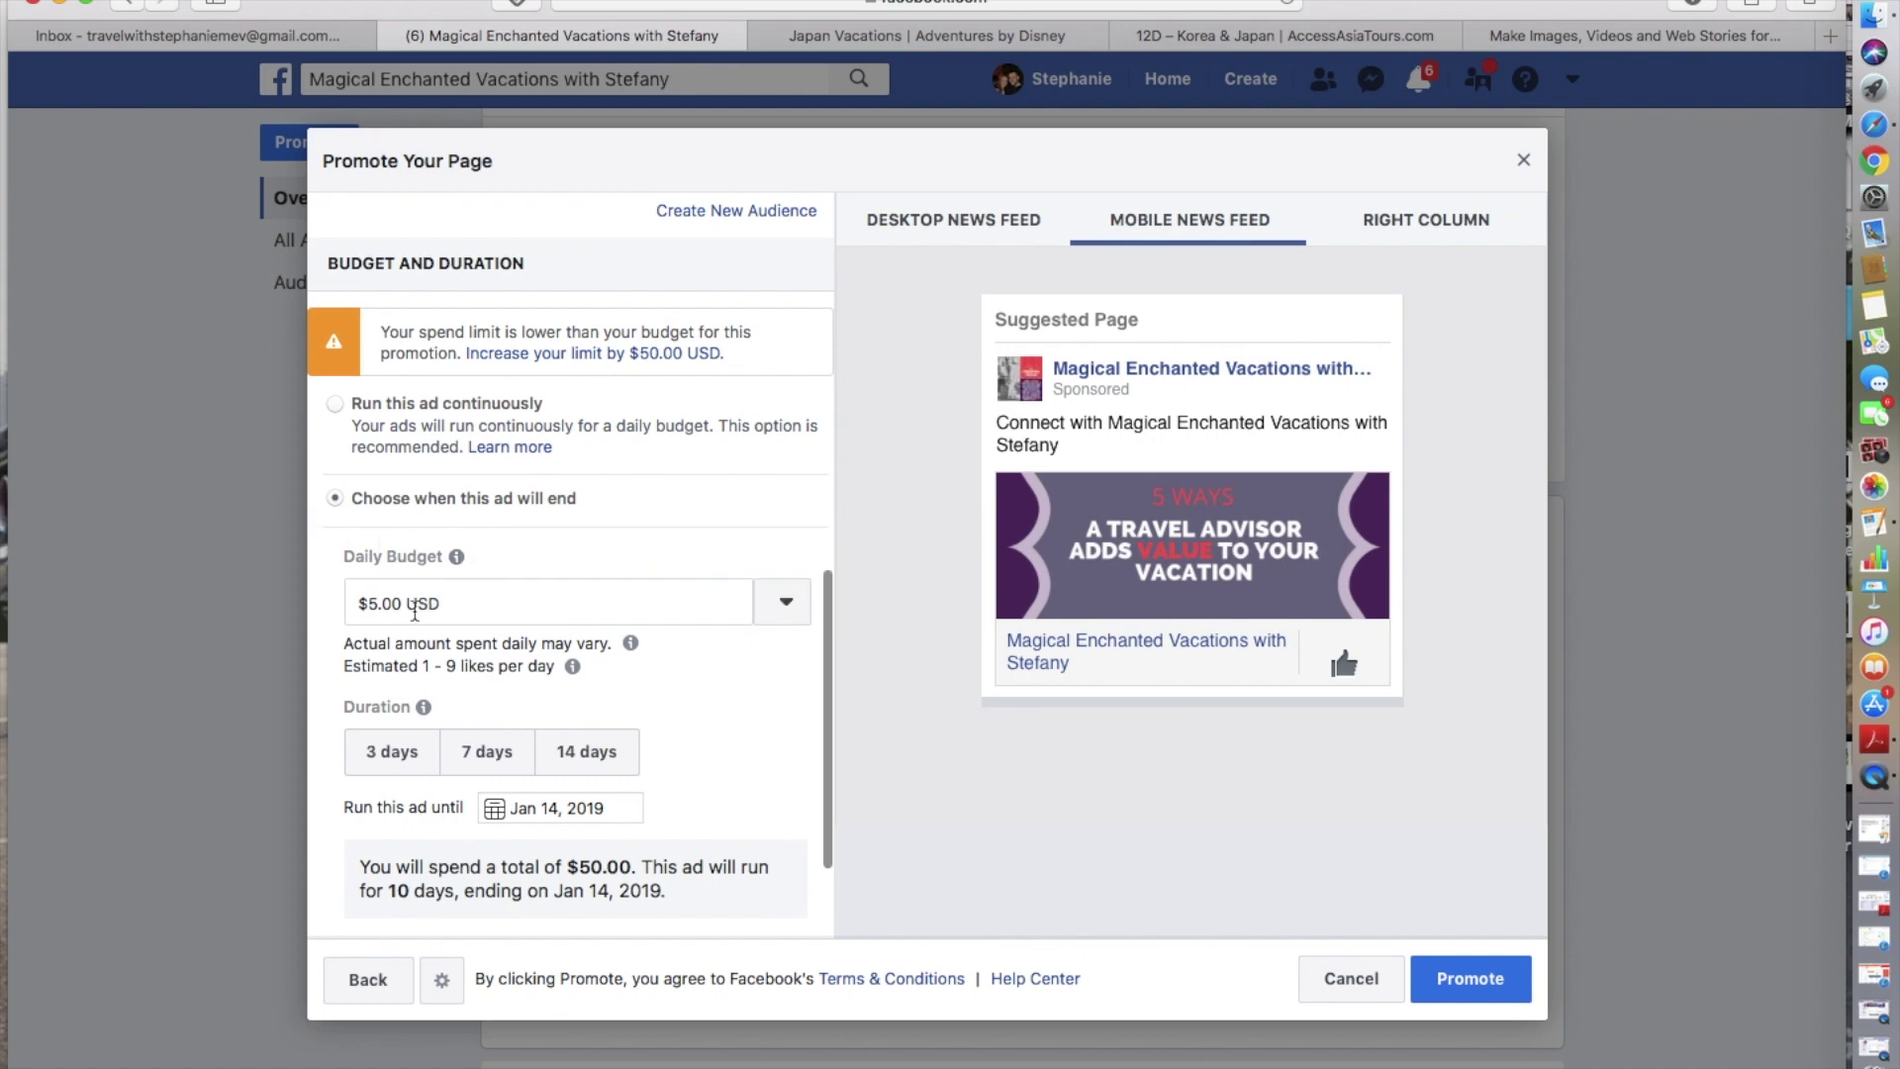
- Set the ad to $5.00 daily for 3 days, totalling $15.00 and ending Jan 7, 2019
{"action": "left_click", "coordinate": [668, 592]}
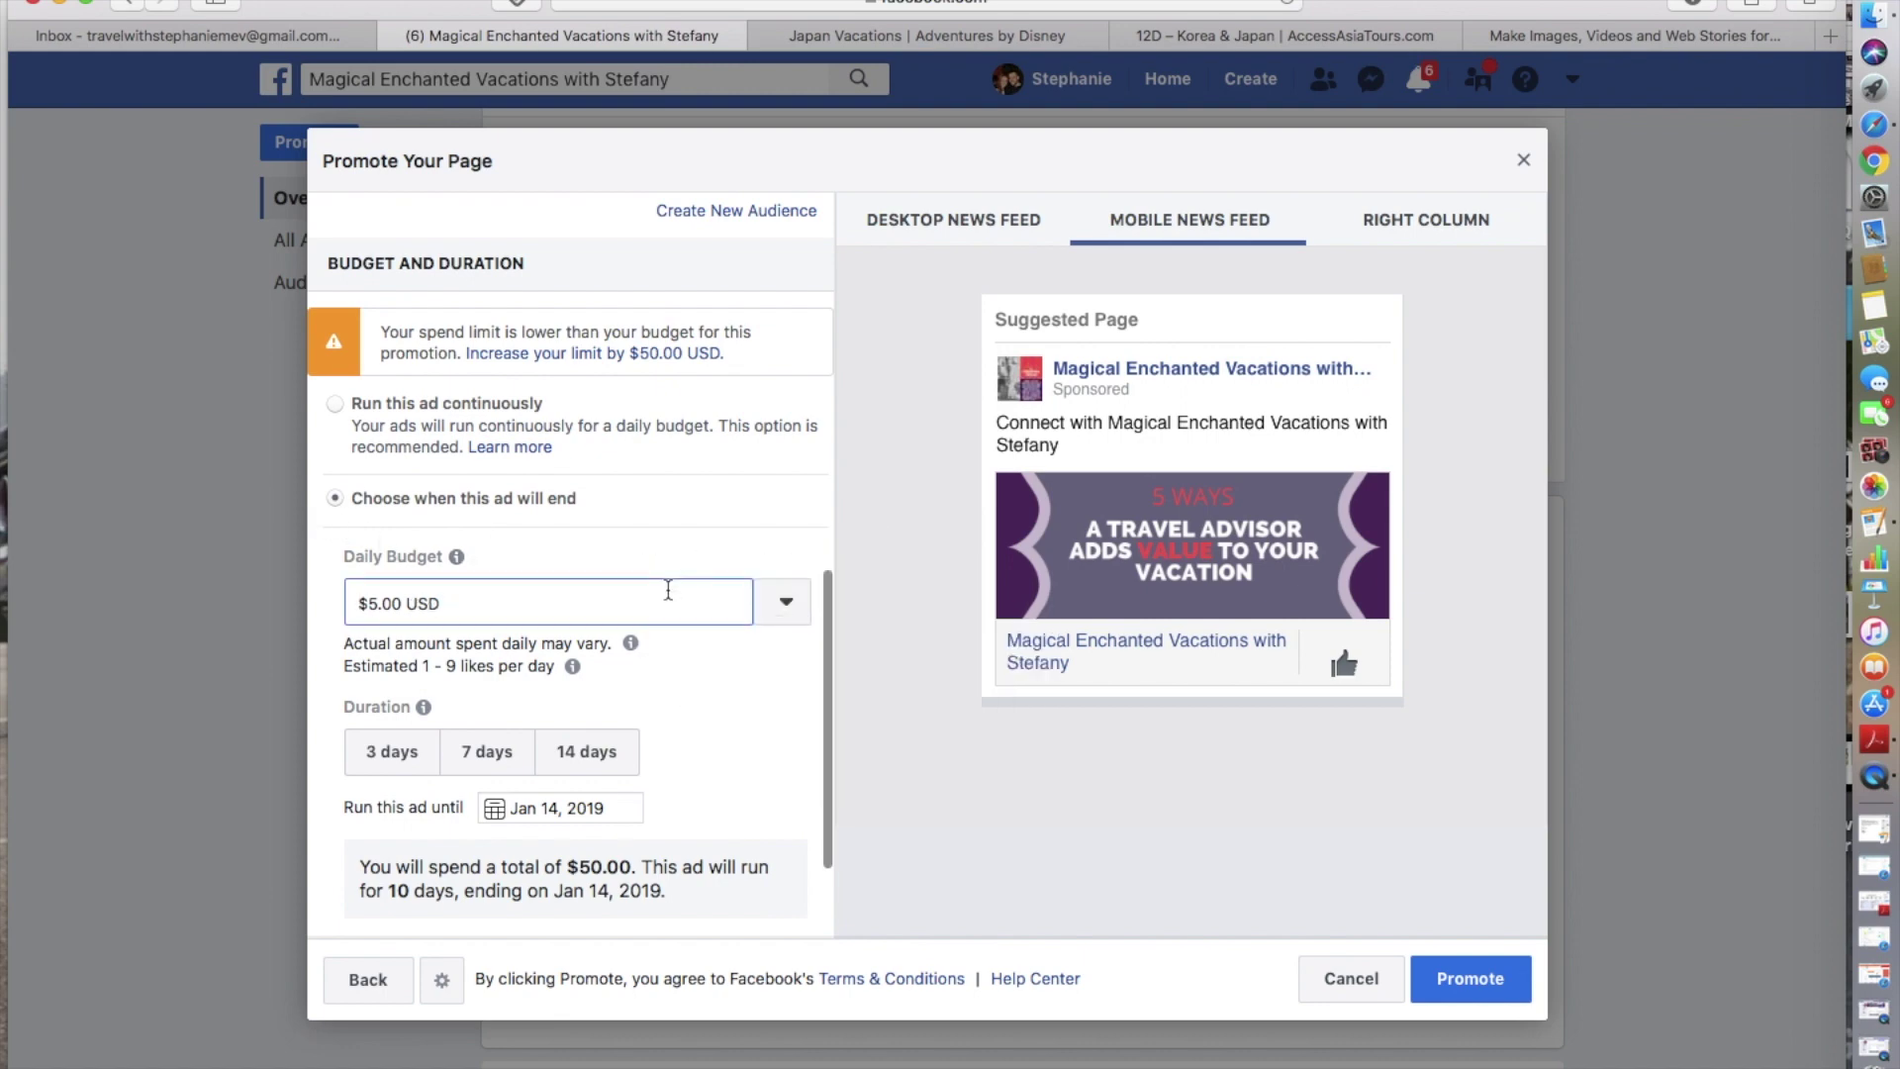
{"action": "left_click", "coordinate": [591, 753]}
{"action": "left_click", "coordinate": [483, 752]}
{"action": "left_click", "coordinate": [395, 754]}
{"action": "scroll", "coordinate": [709, 746], "scroll_direction": "down", "scroll_amount": 2}
{"action": "scroll", "coordinate": [710, 746], "scroll_direction": "up", "scroll_amount": 4}
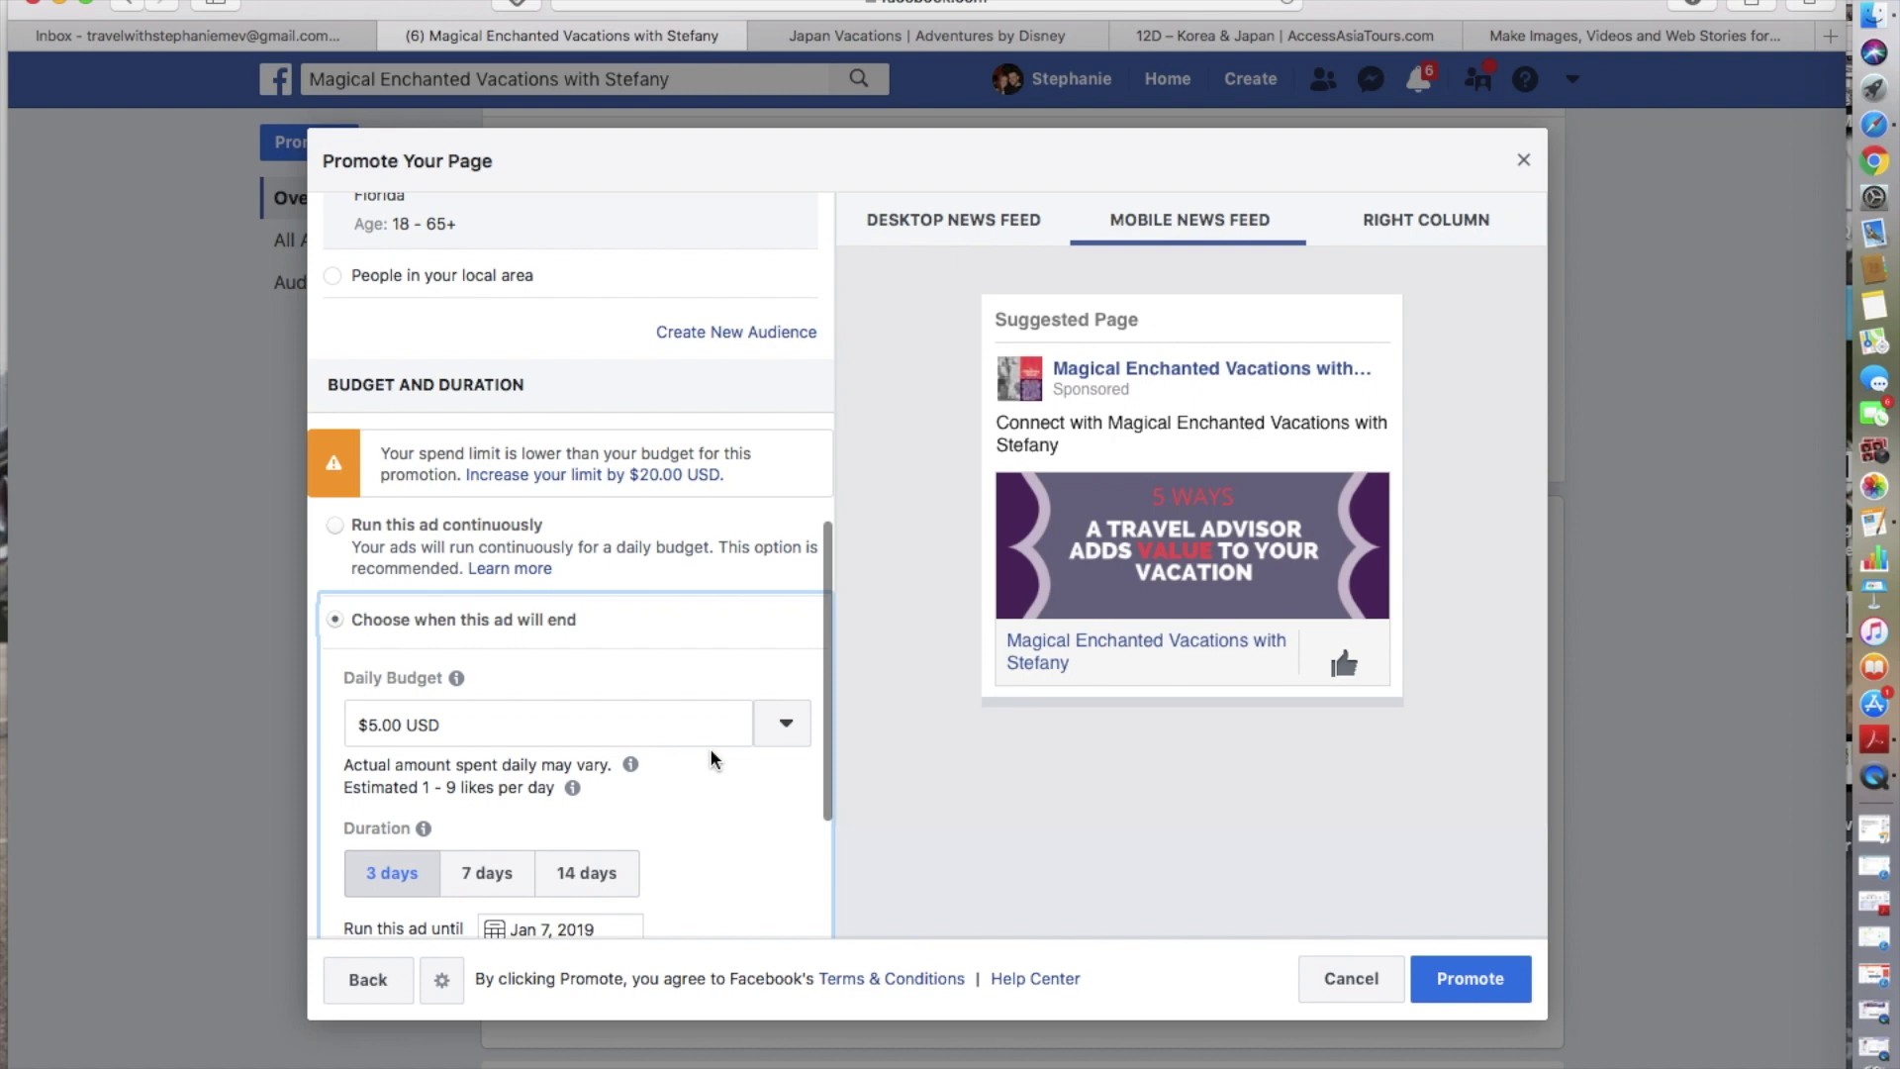
{"action": "scroll", "coordinate": [710, 752], "scroll_direction": "up", "scroll_amount": 10}
{"action": "scroll", "coordinate": [710, 752], "scroll_direction": "up", "scroll_amount": 2}
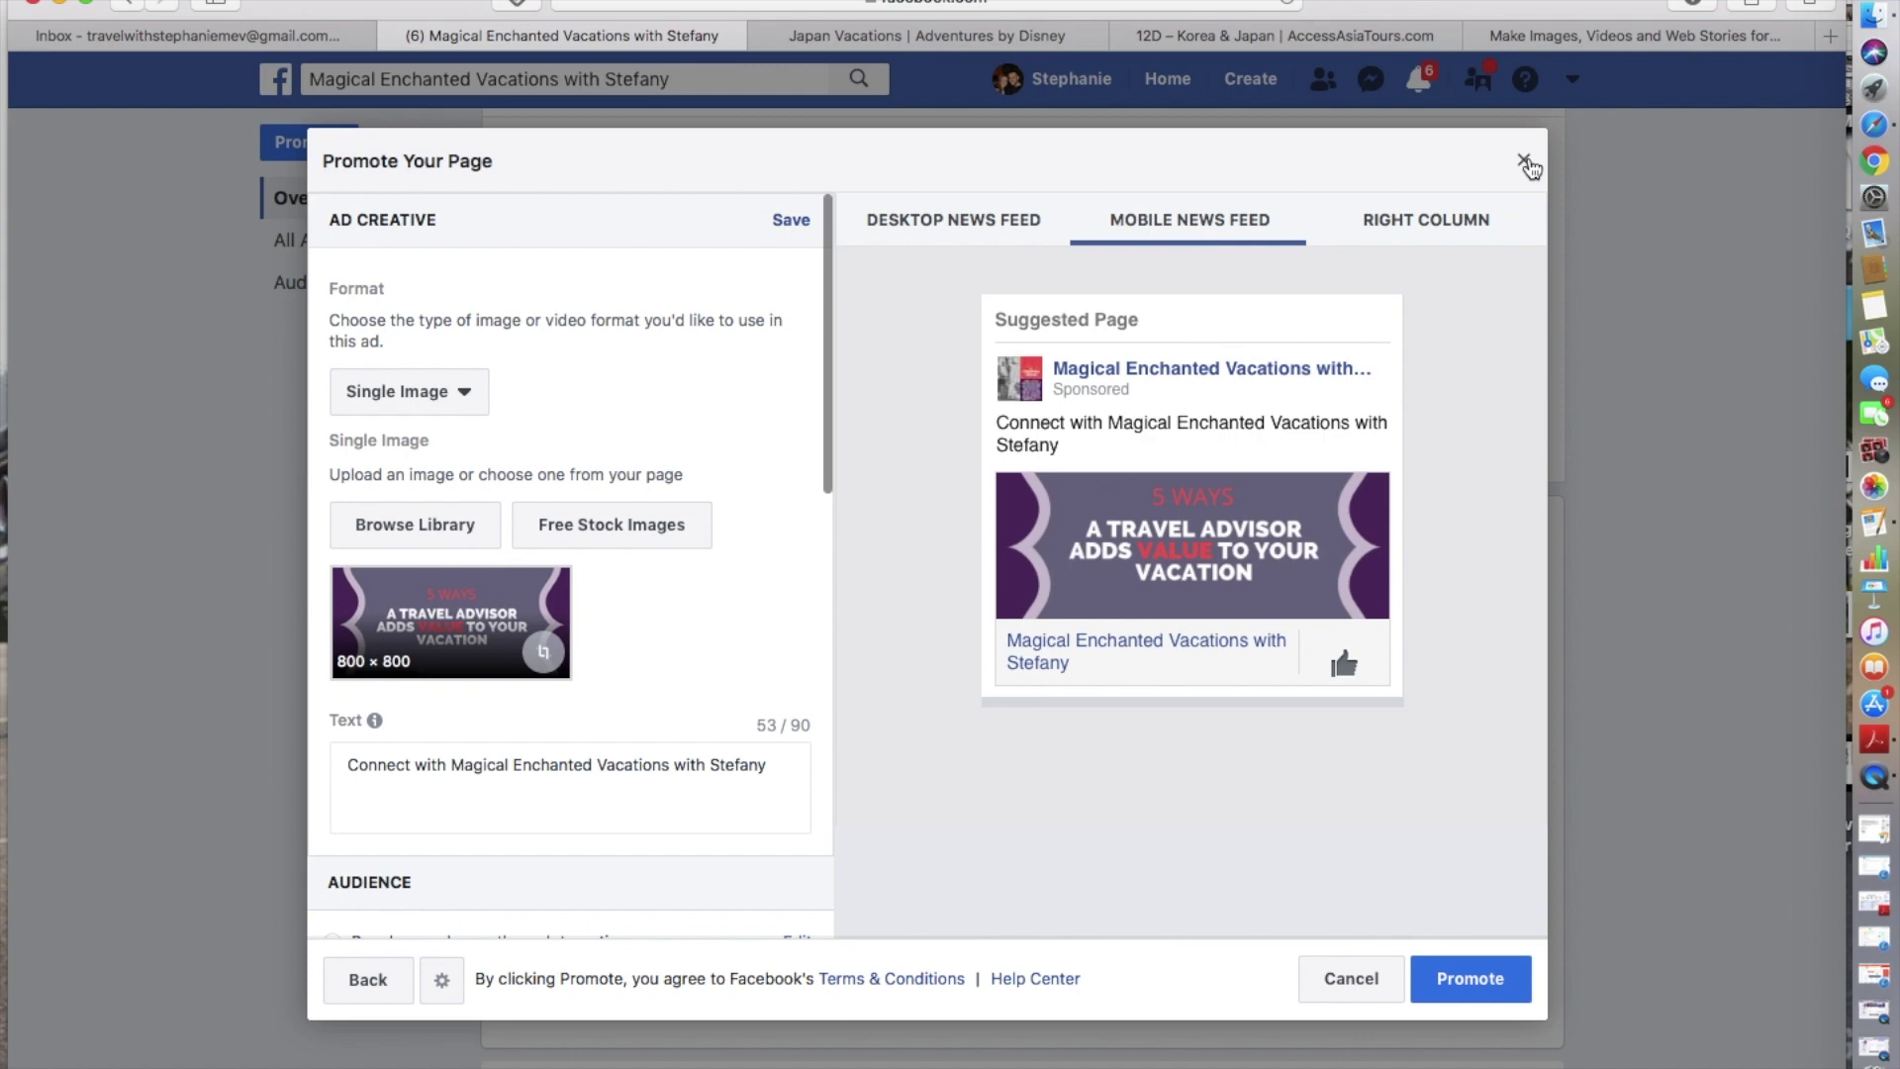
{"action": "scroll", "coordinate": [606, 469], "scroll_direction": "down", "scroll_amount": 10}
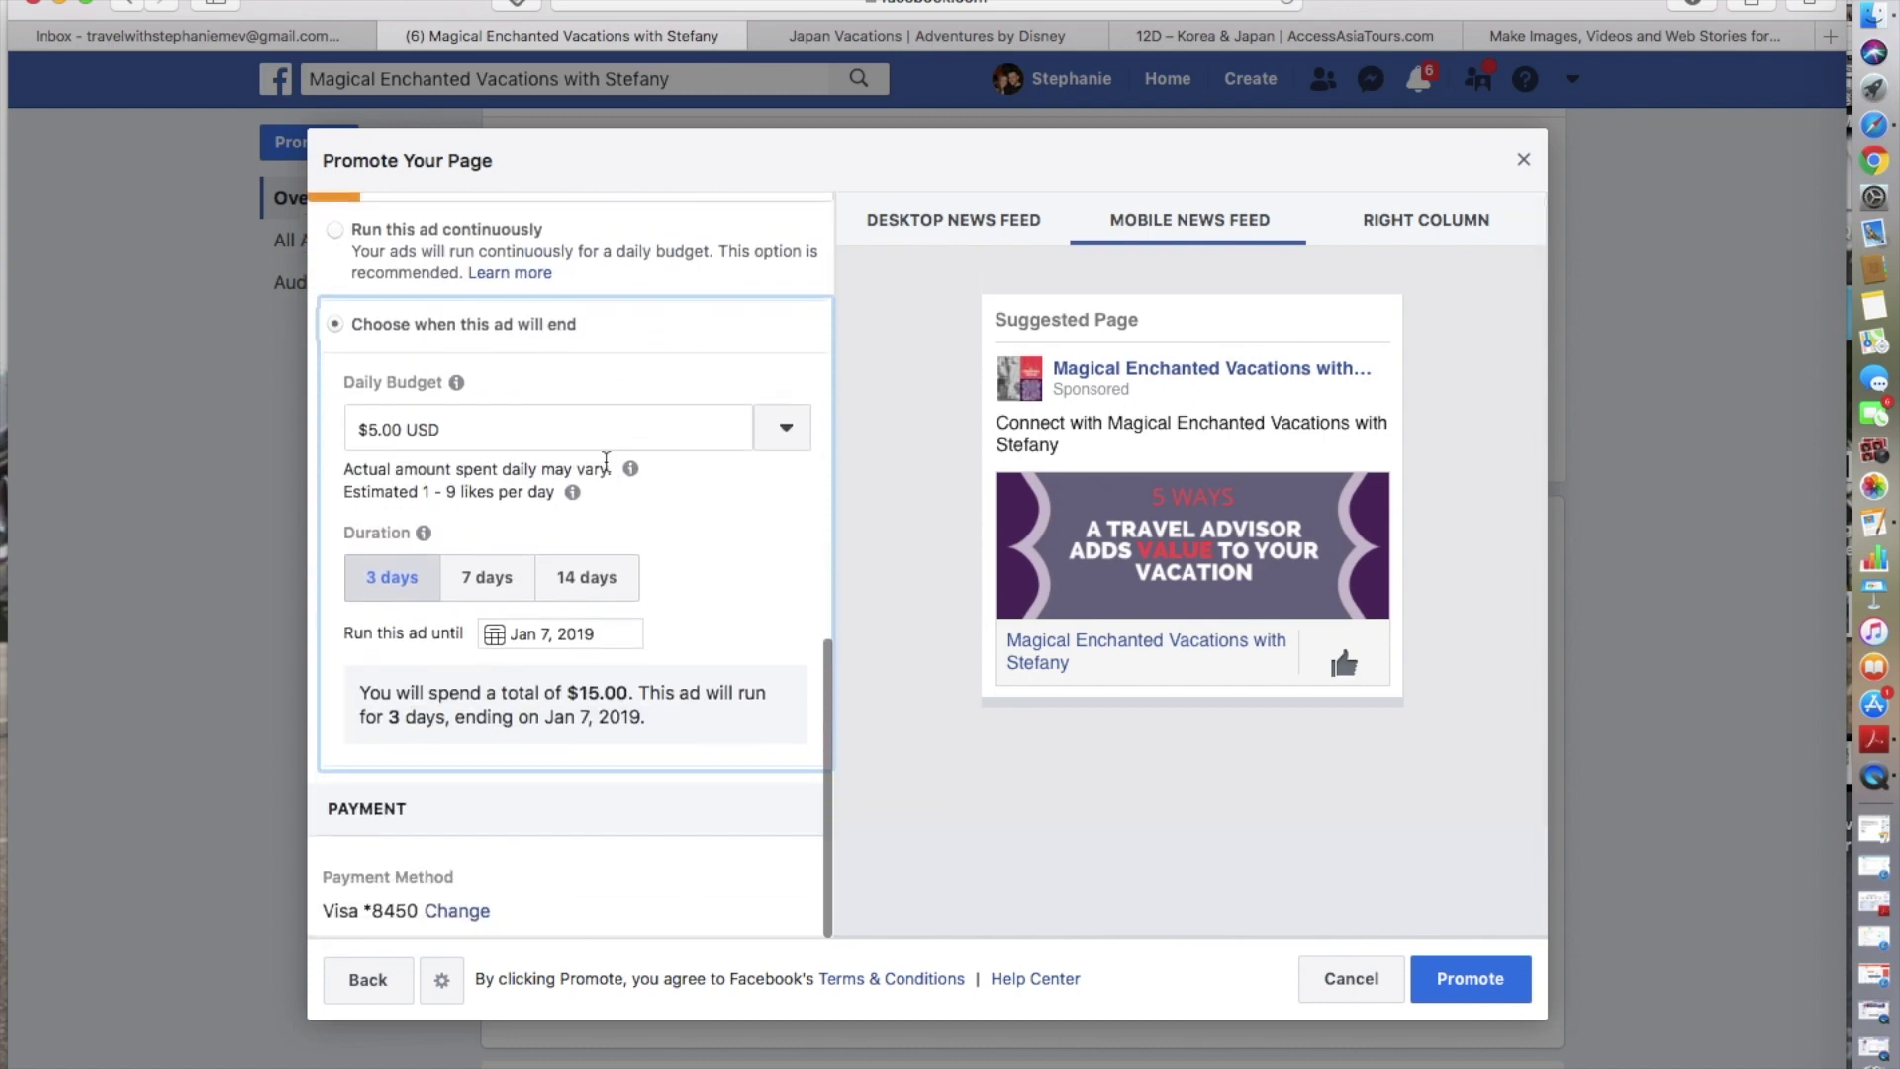
{"action": "scroll", "coordinate": [607, 461], "scroll_direction": "up", "scroll_amount": 5}
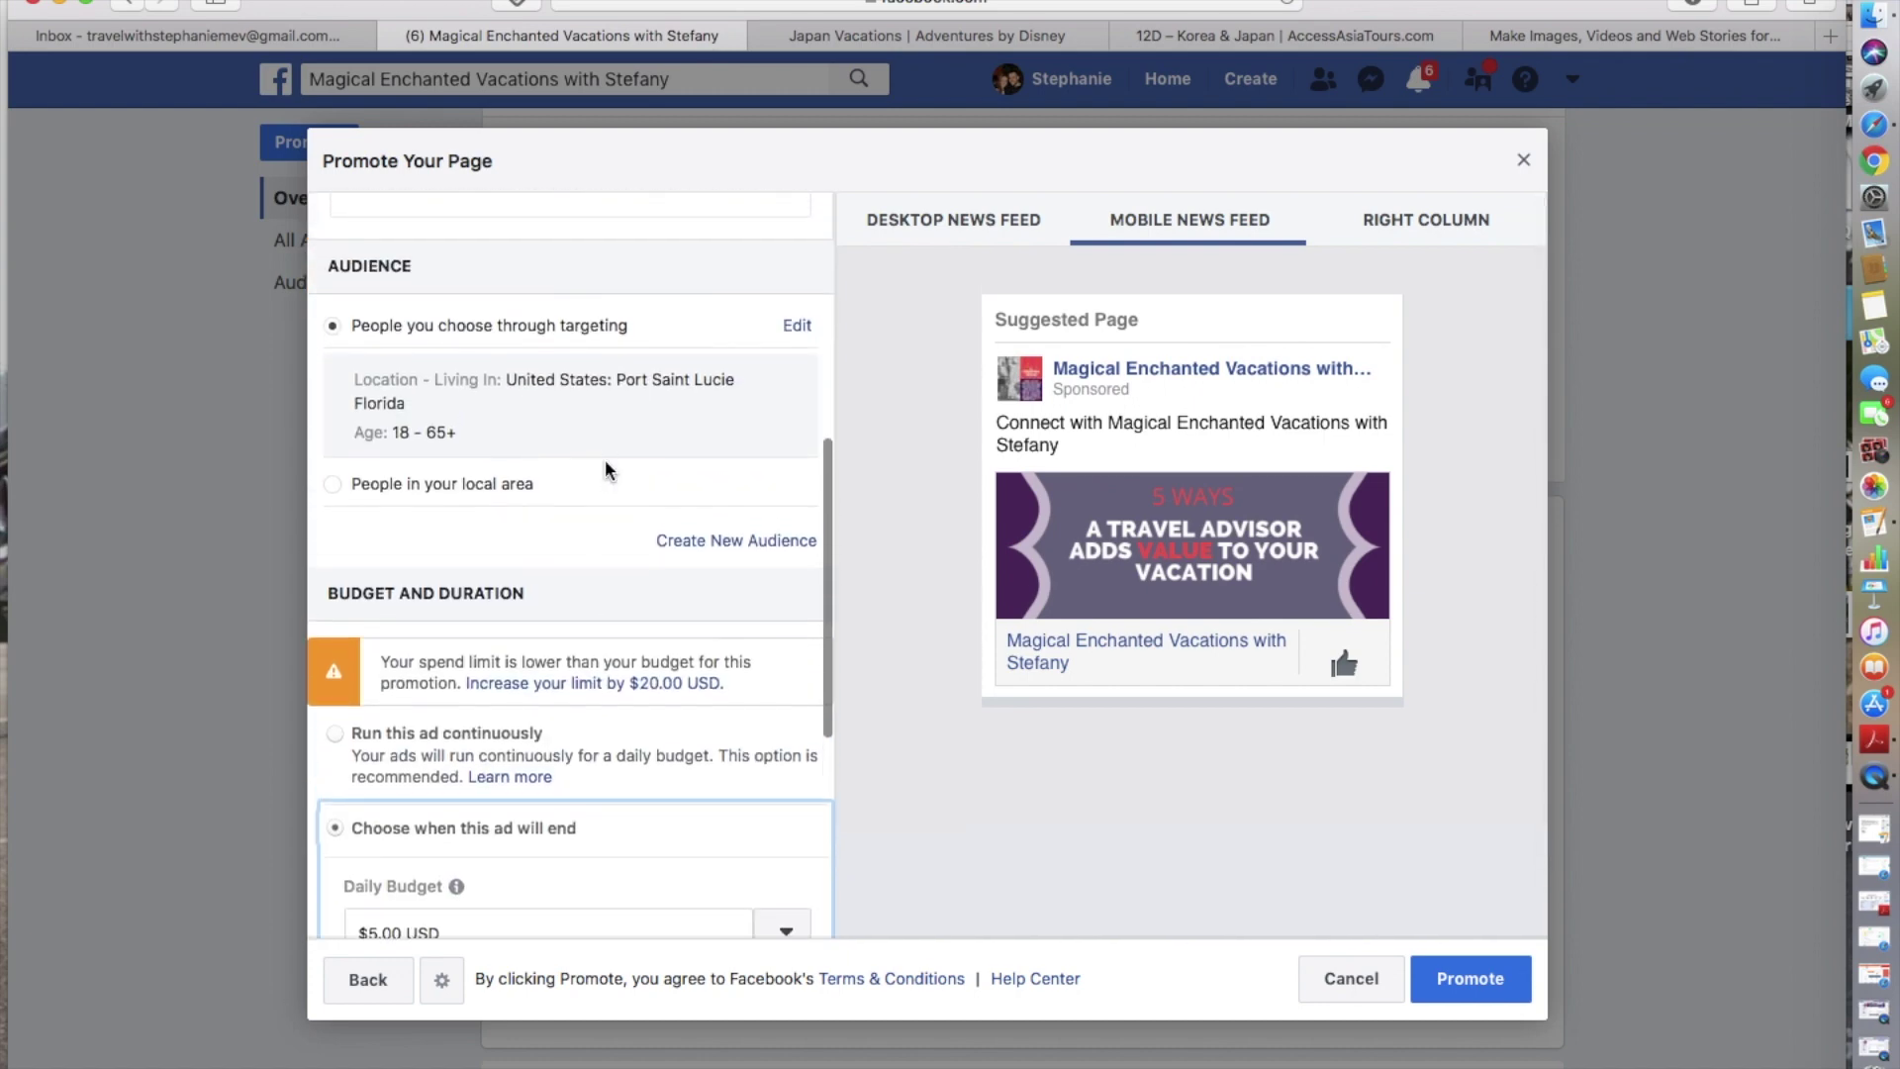
{"action": "scroll", "coordinate": [607, 469], "scroll_direction": "up", "scroll_amount": 10}
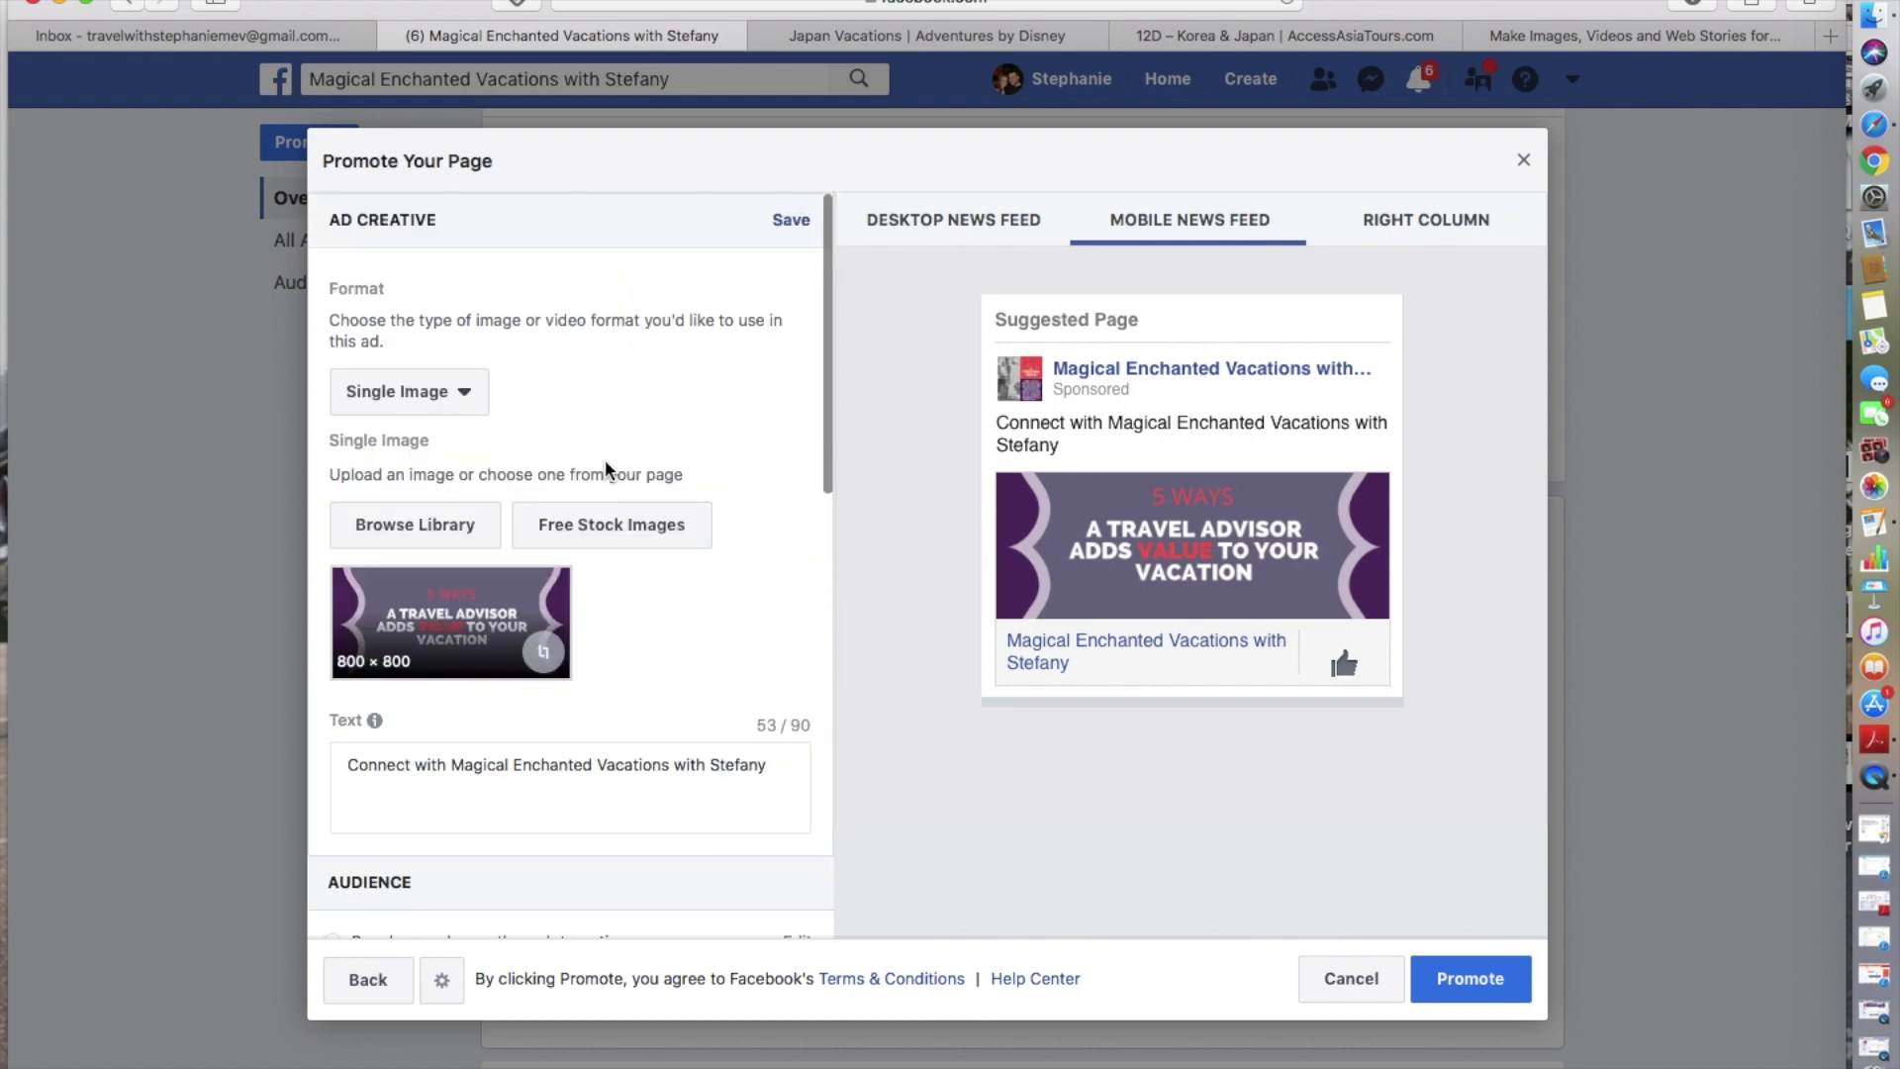
{"action": "scroll", "coordinate": [607, 469], "scroll_direction": "down", "scroll_amount": 10}
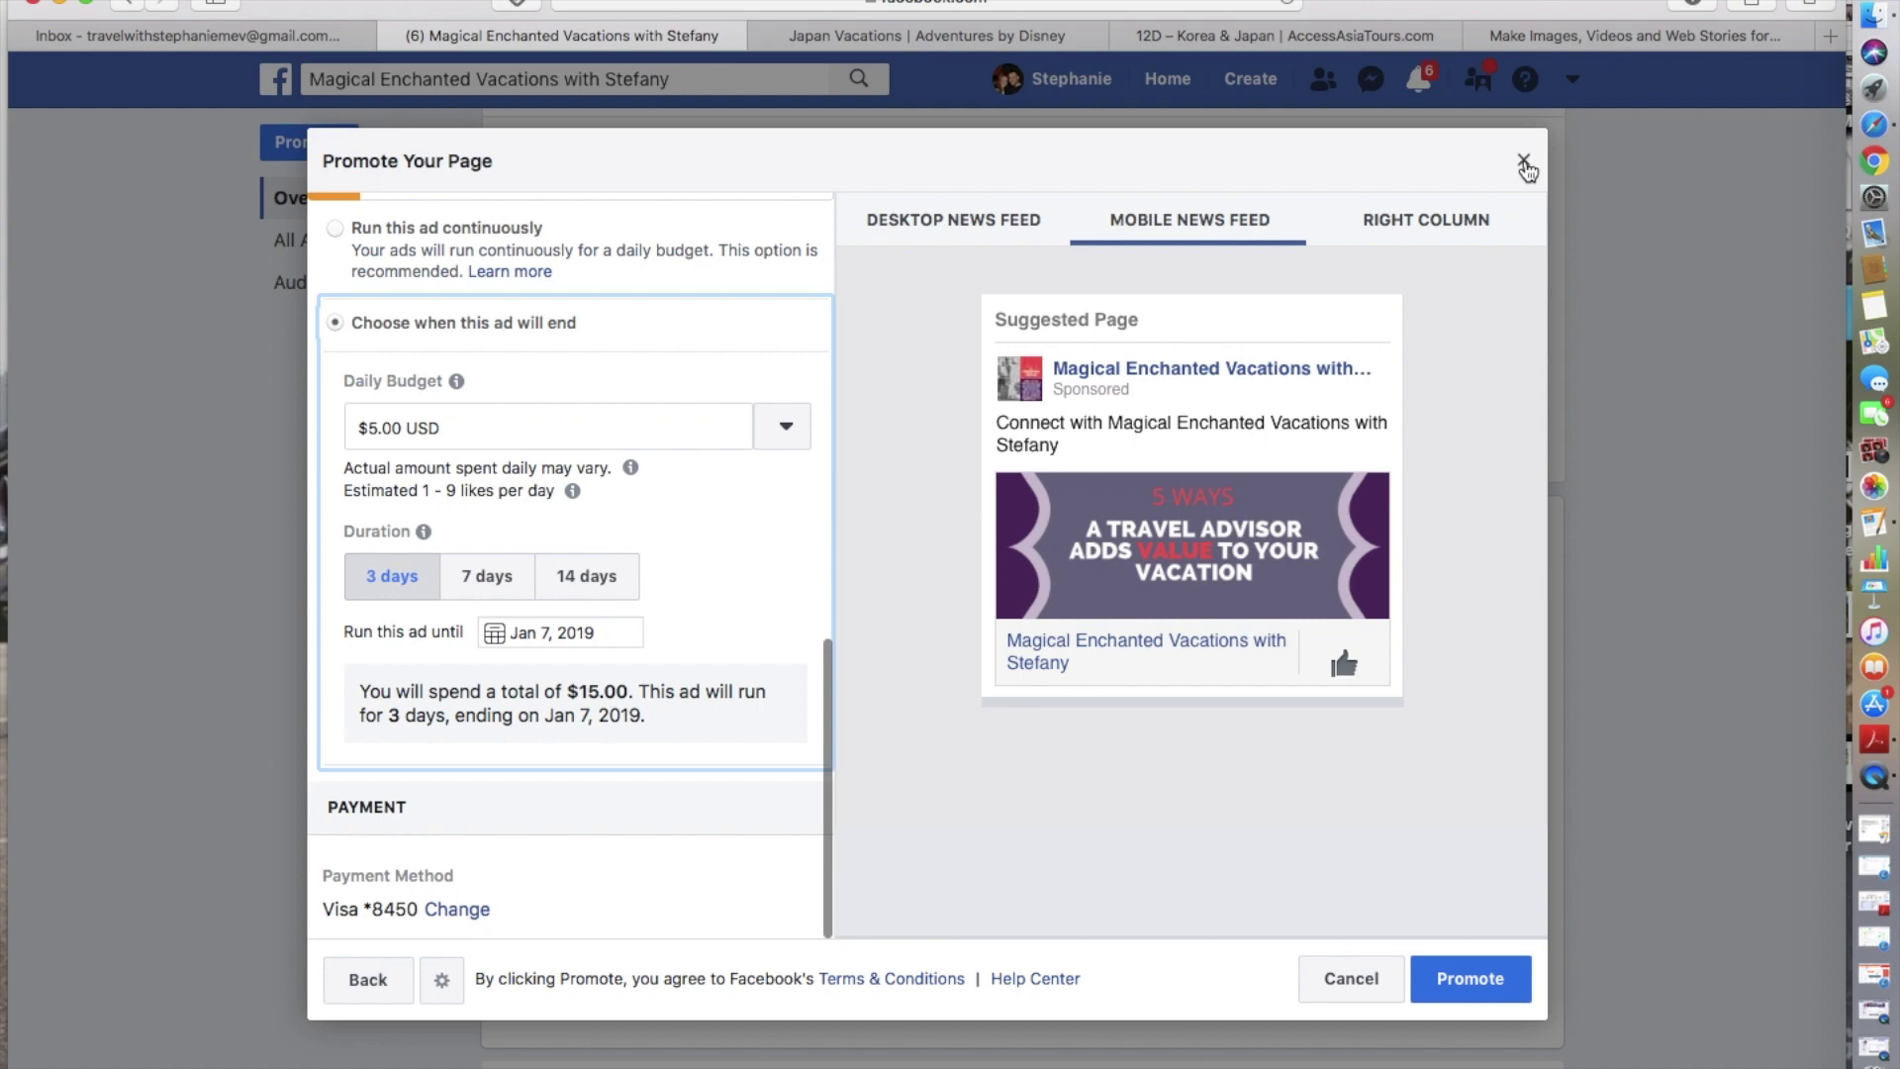
- Cancel the unfinished page promotion and return to the business page's home
{"action": "left_click", "coordinate": [1523, 162]}
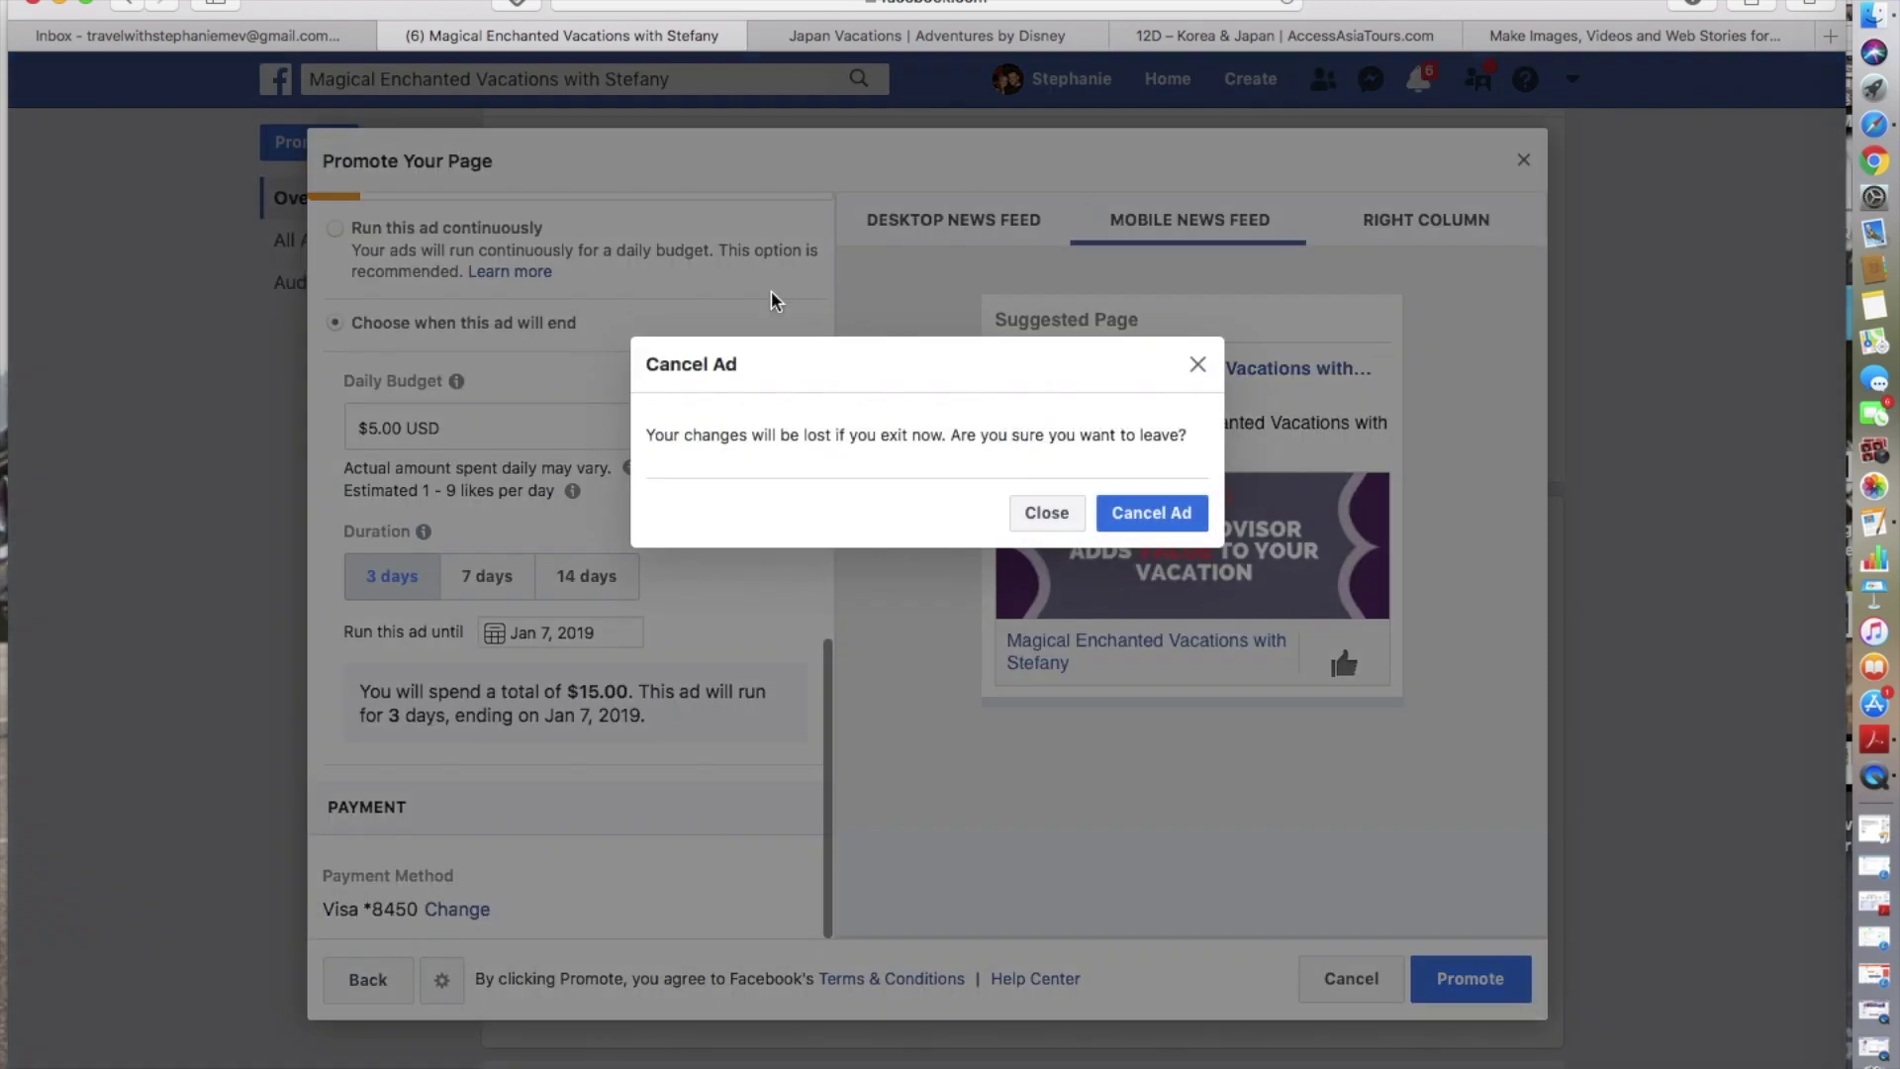
{"action": "left_click", "coordinate": [1164, 526]}
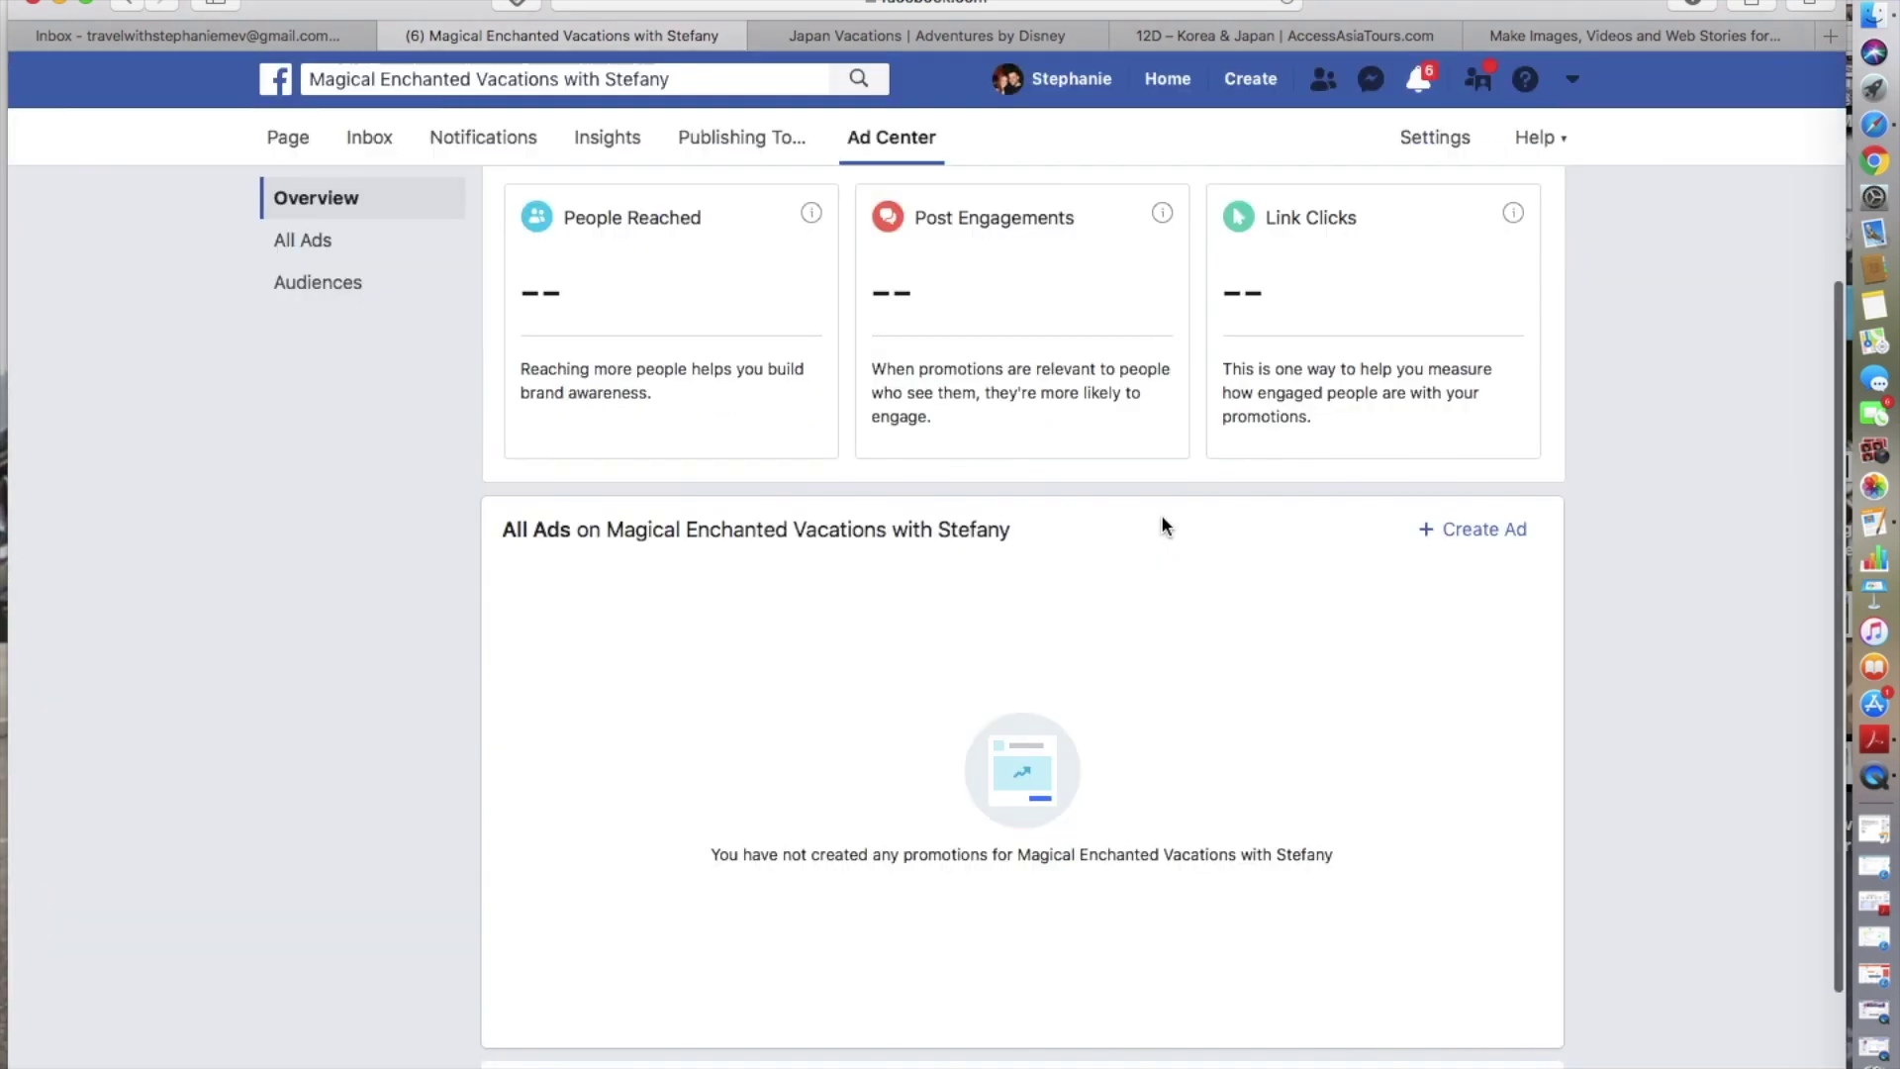
{"action": "left_click", "coordinate": [297, 142]}
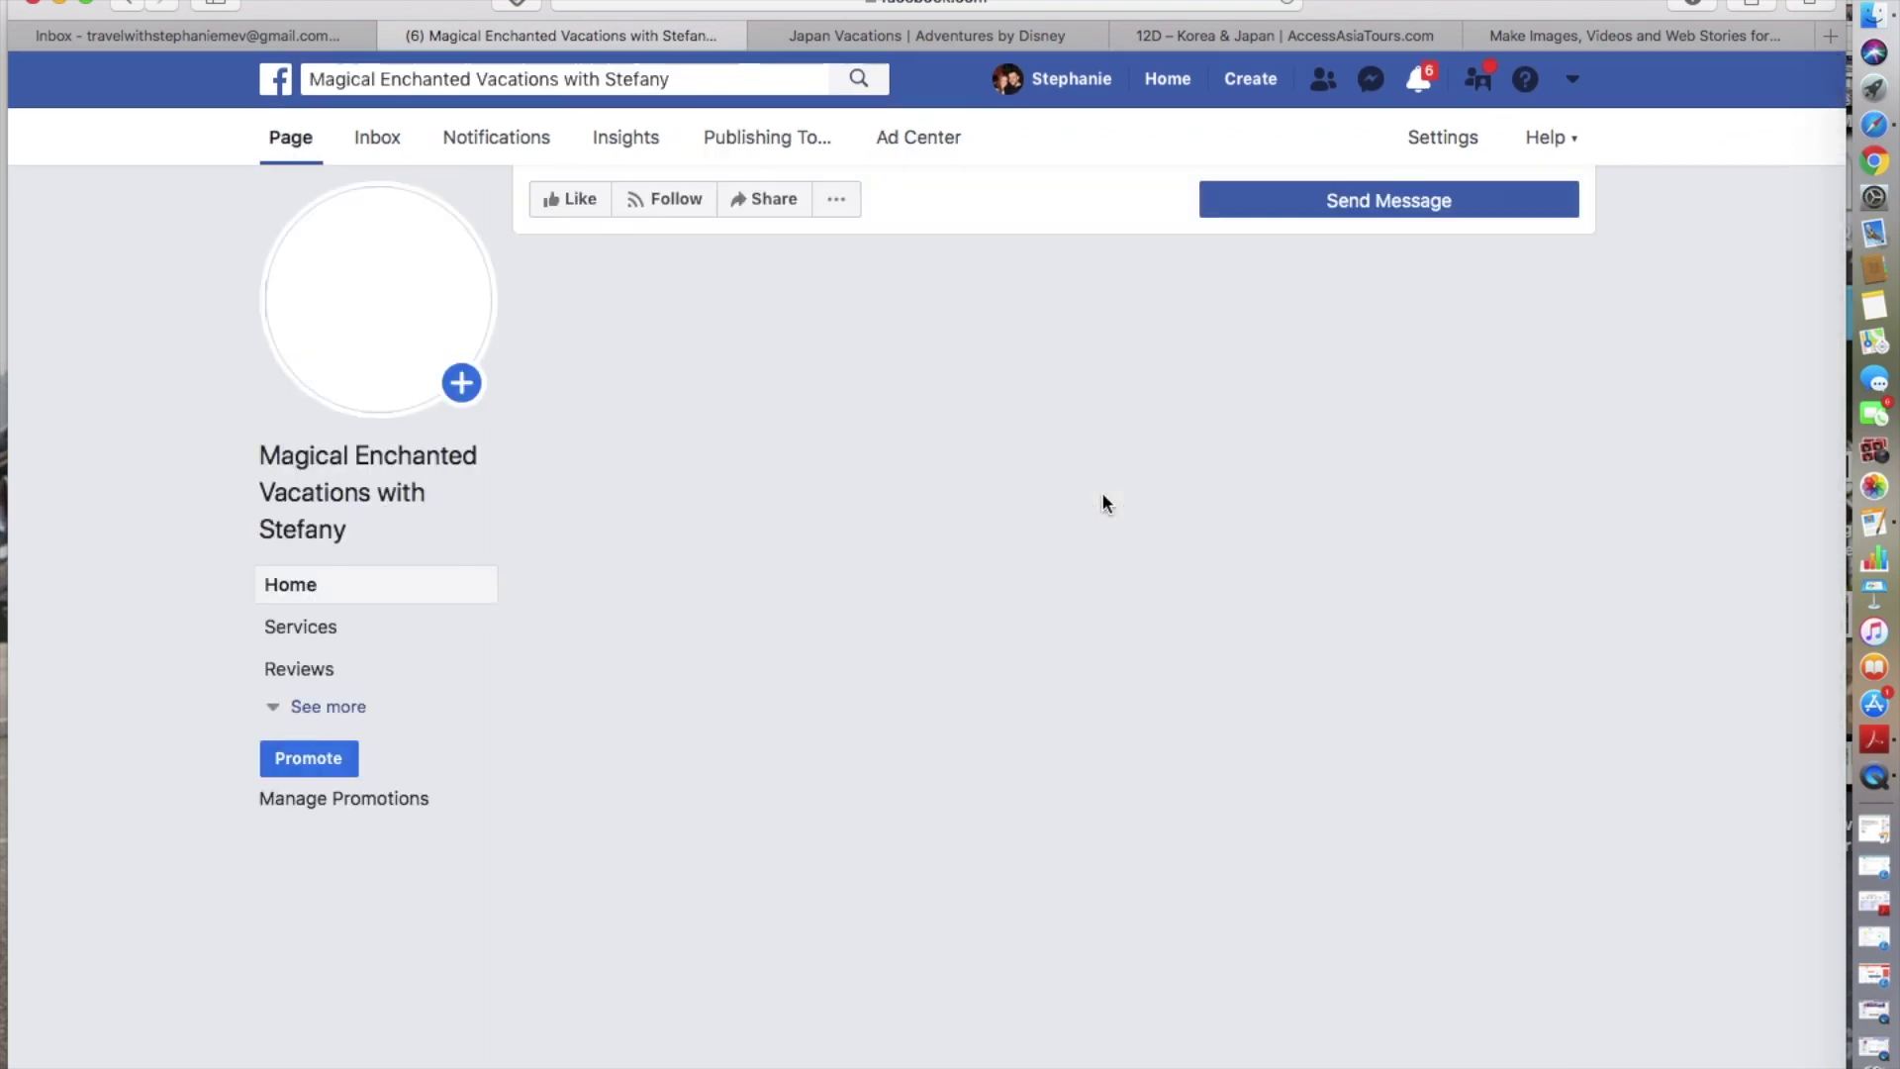
- Scroll down the page timeline to the scheduled post and Posts feed
{"action": "scroll", "coordinate": [1208, 733], "scroll_direction": "down", "scroll_amount": 3}
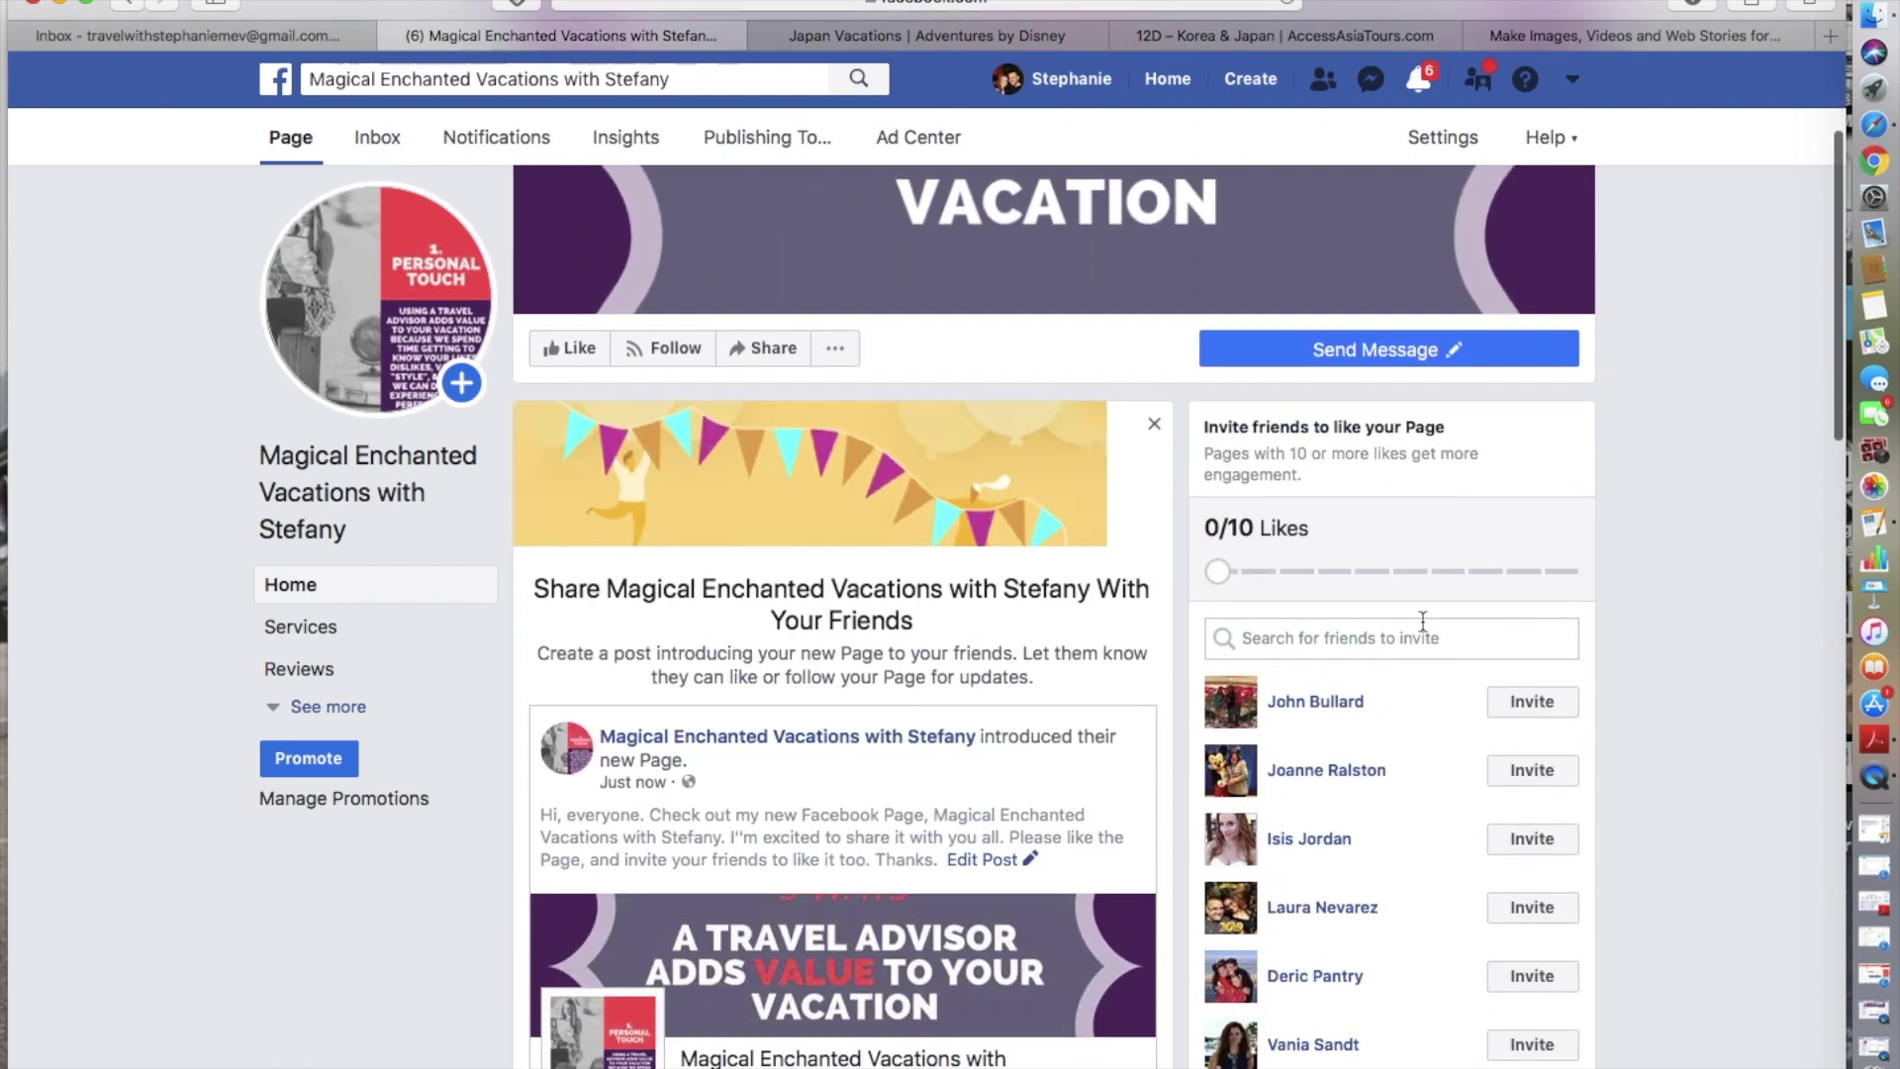
{"action": "scroll", "coordinate": [1292, 880], "scroll_direction": "down", "scroll_amount": 4}
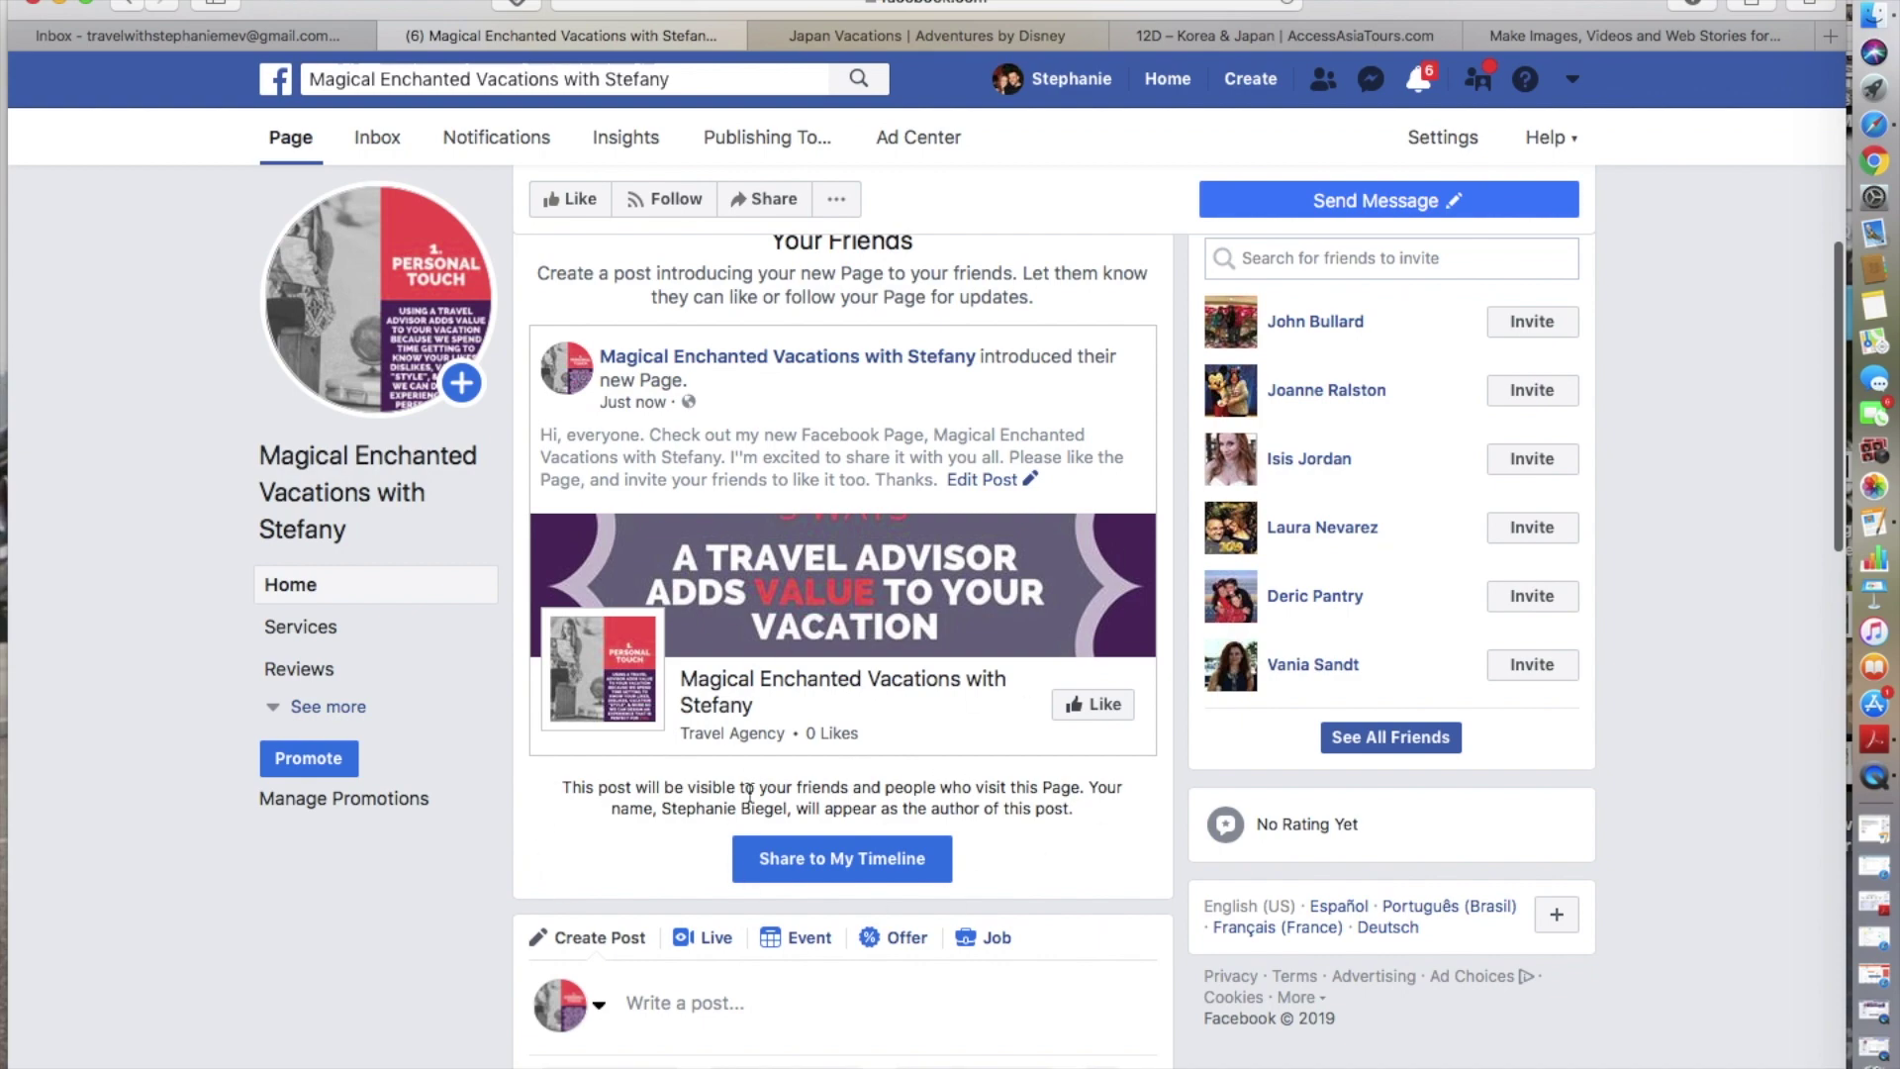
{"action": "scroll", "coordinate": [749, 794], "scroll_direction": "down", "scroll_amount": 6}
{"action": "scroll", "coordinate": [806, 769], "scroll_direction": "down", "scroll_amount": 3}
{"action": "scroll", "coordinate": [806, 769], "scroll_direction": "up", "scroll_amount": 5}
{"action": "scroll", "coordinate": [806, 769], "scroll_direction": "down", "scroll_amount": 4}
{"action": "scroll", "coordinate": [807, 770], "scroll_direction": "down", "scroll_amount": 3}
{"action": "scroll", "coordinate": [805, 762], "scroll_direction": "up", "scroll_amount": 5}
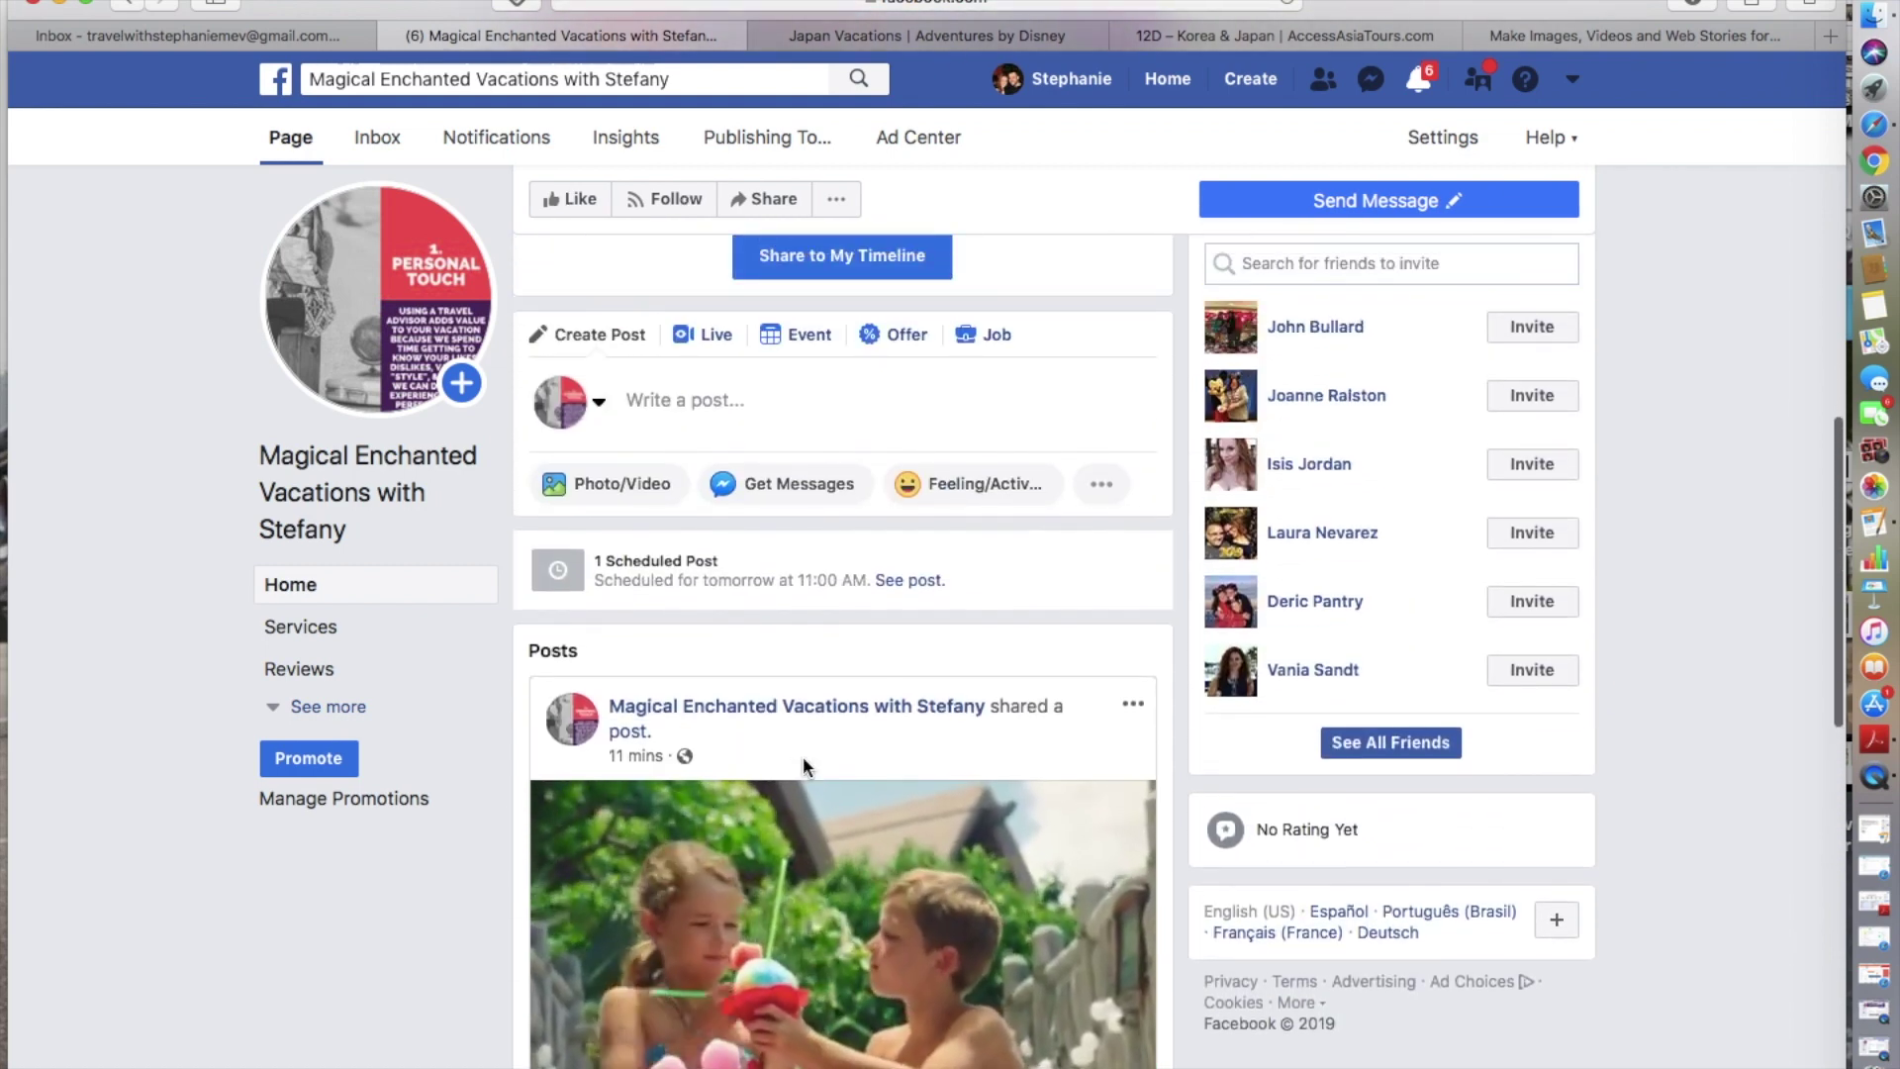